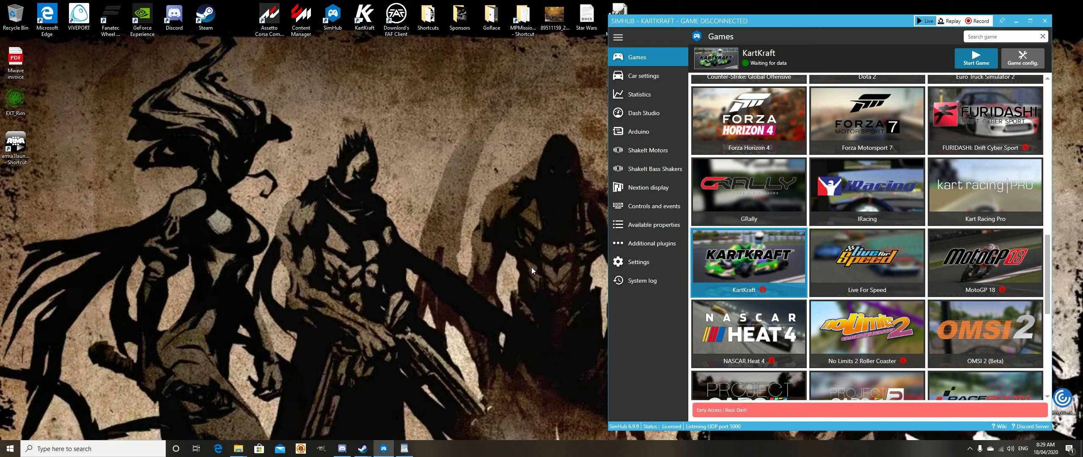
Step: Review KartKraft's telemetry configuration and its manual instructions for enabling UDP output, then close both
mouse_move(742, 260)
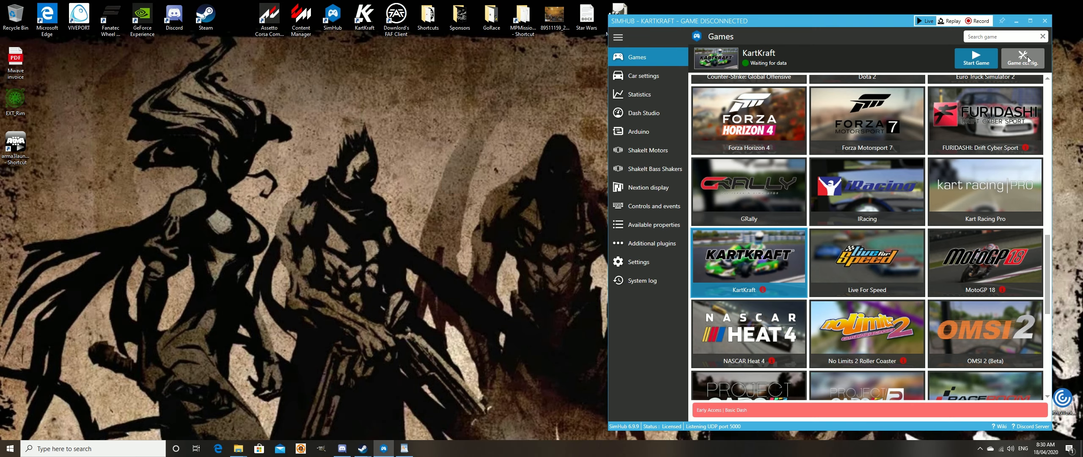
left_click(788, 275)
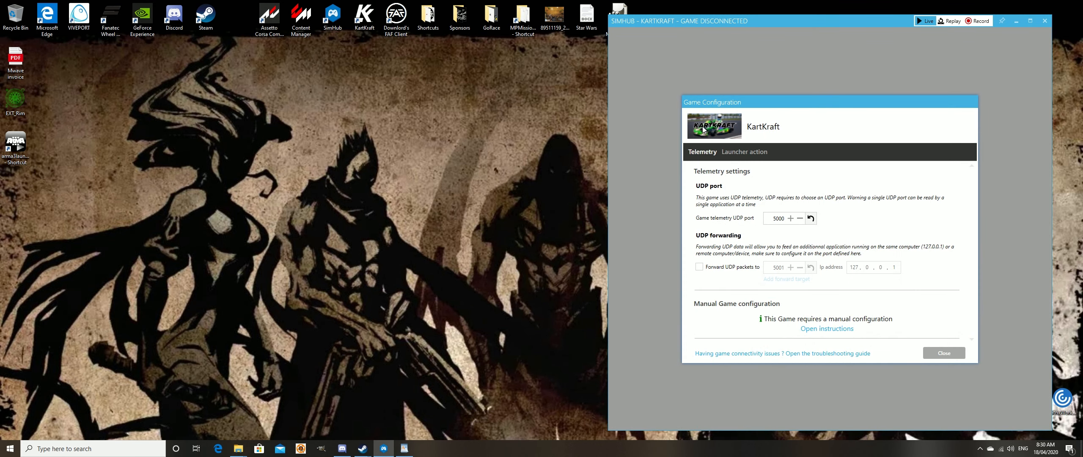
left_click(817, 328)
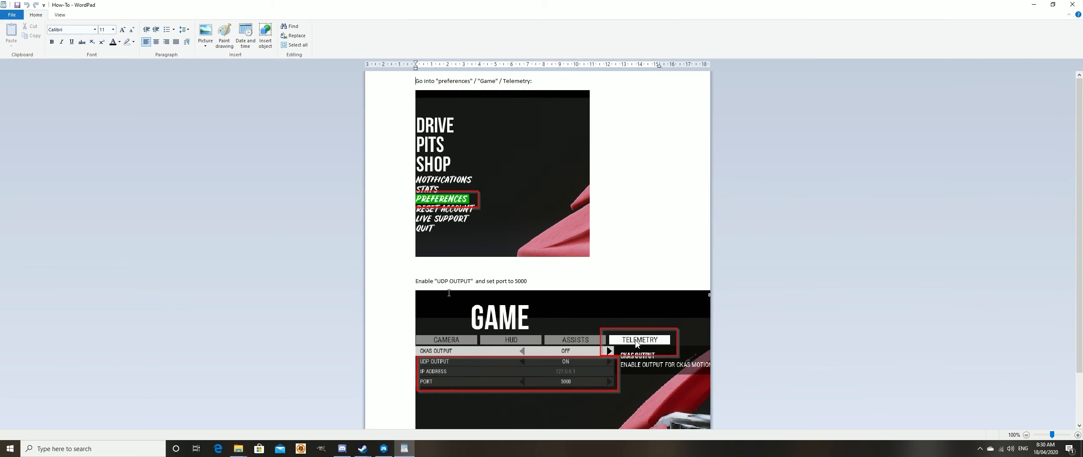
scroll(601, 263, "down", 3)
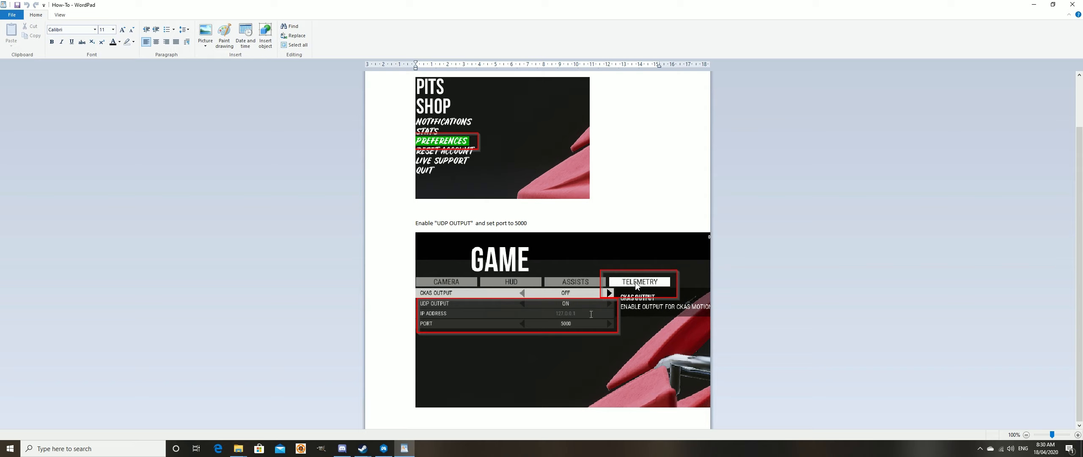
scroll(433, 243, "up", 3)
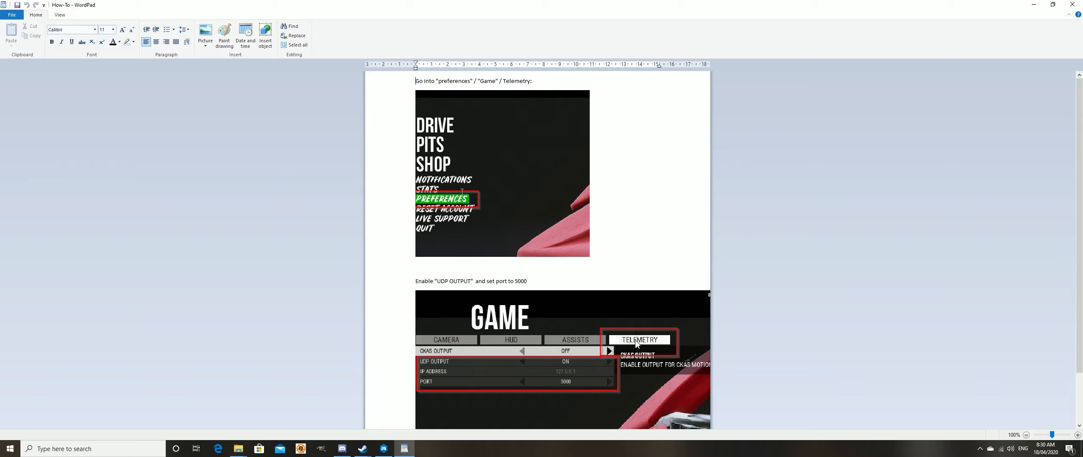
left_click(1073, 5)
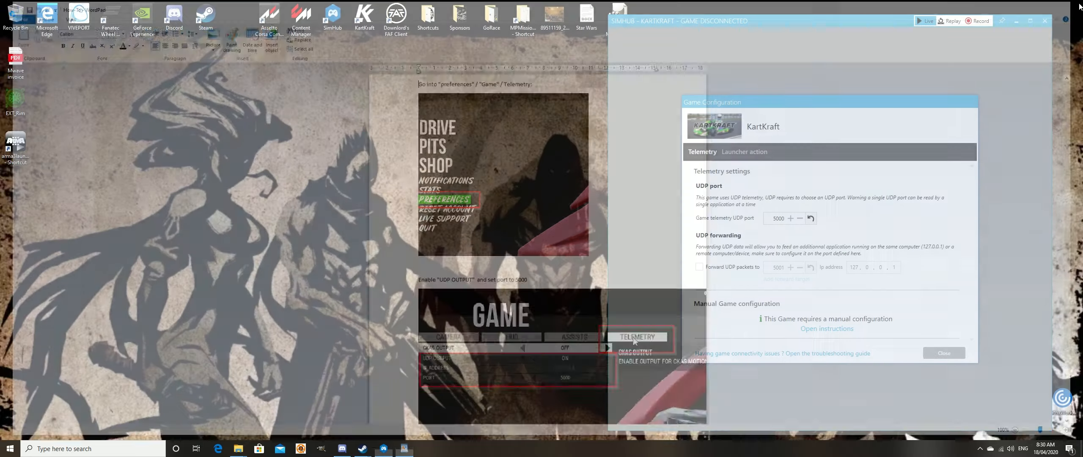
left_click(946, 355)
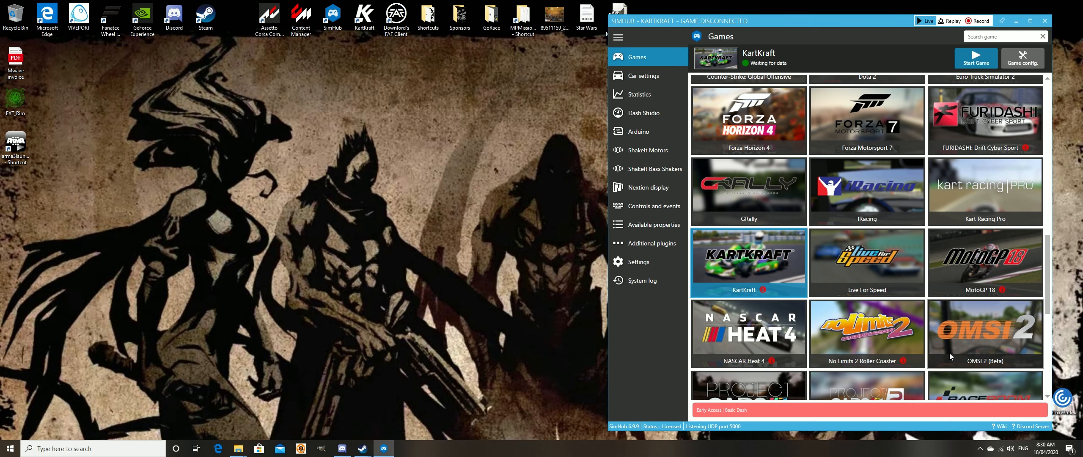
Step: Open the AIM GS-DASH dashboard from Dash Studio for editing
left_click(640, 113)
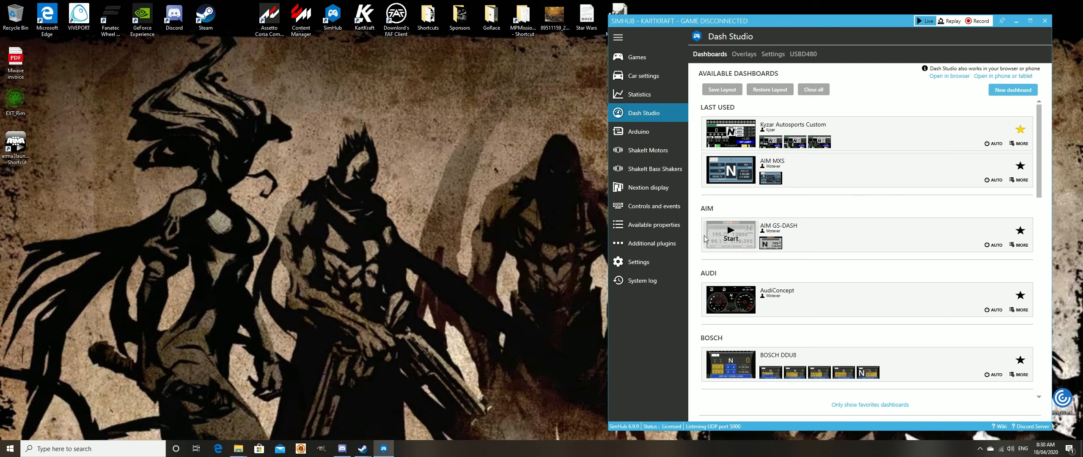
mouse_move(738, 237)
left_click(1021, 246)
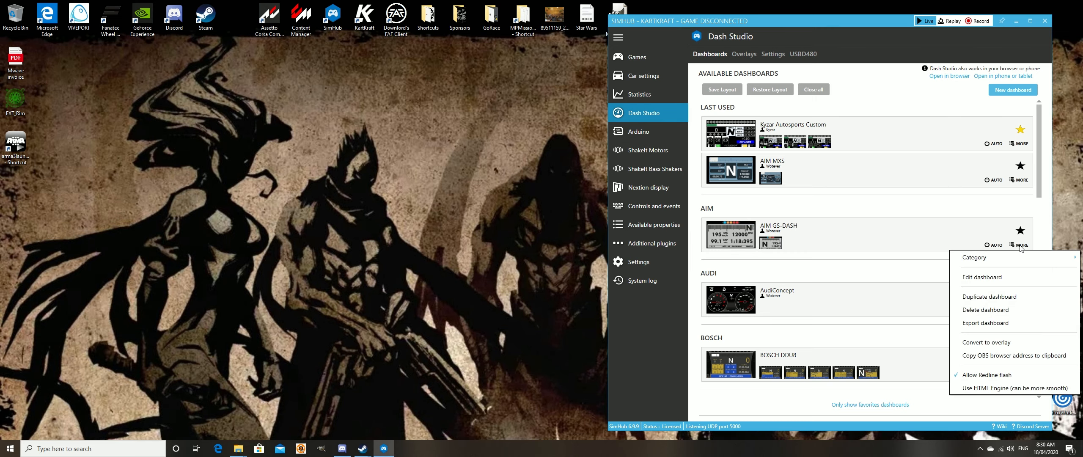
left_click(988, 278)
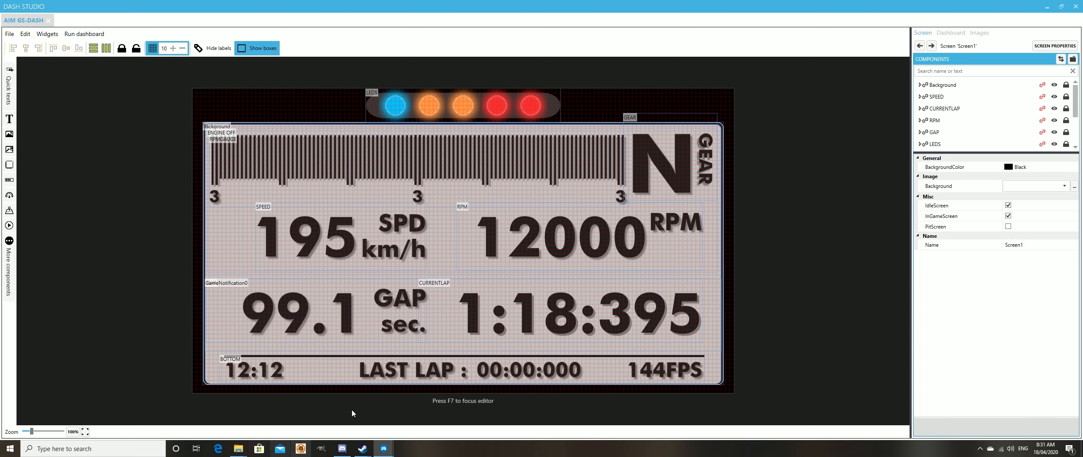
Step: Return to the dashboard list and create a new dashboard named "Kyzar Autosports - Mychron"
left_click(383, 448)
left_click(330, 405)
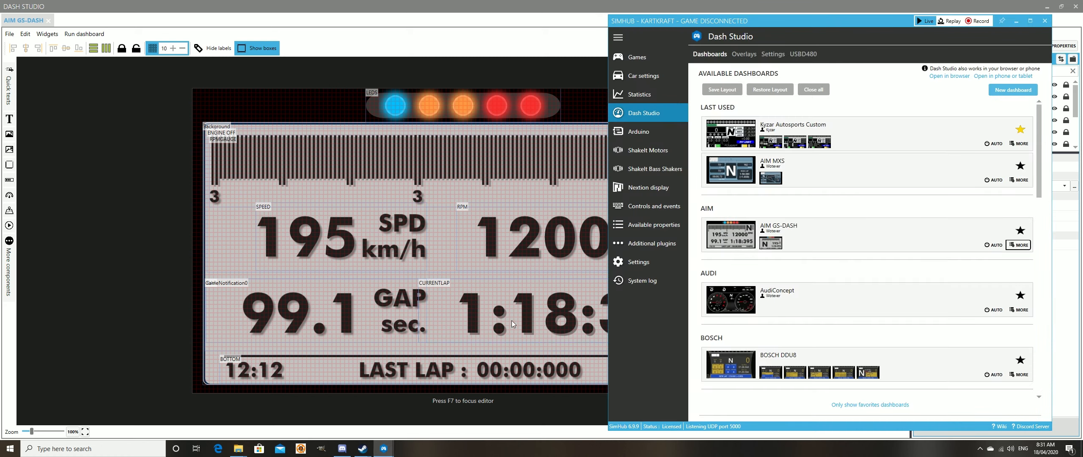
left_click(1015, 90)
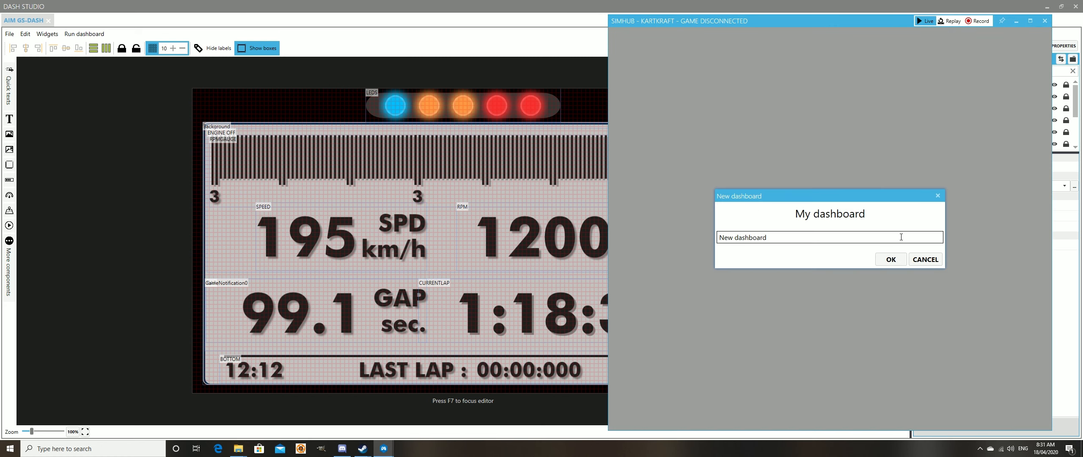
left_click_drag(780, 237, 551, 242)
type("Kuy")
type("yzar")
type(" Autosport")
type("s - Mychron")
left_click(891, 259)
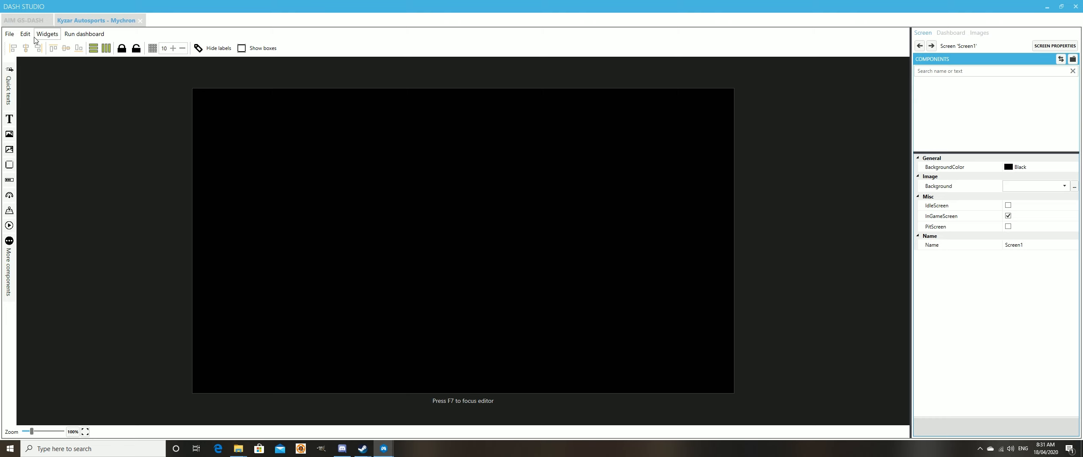
Step: Turn off the grid and the component boxes in the AIM GS-DASH dashboard
left_click(25, 20)
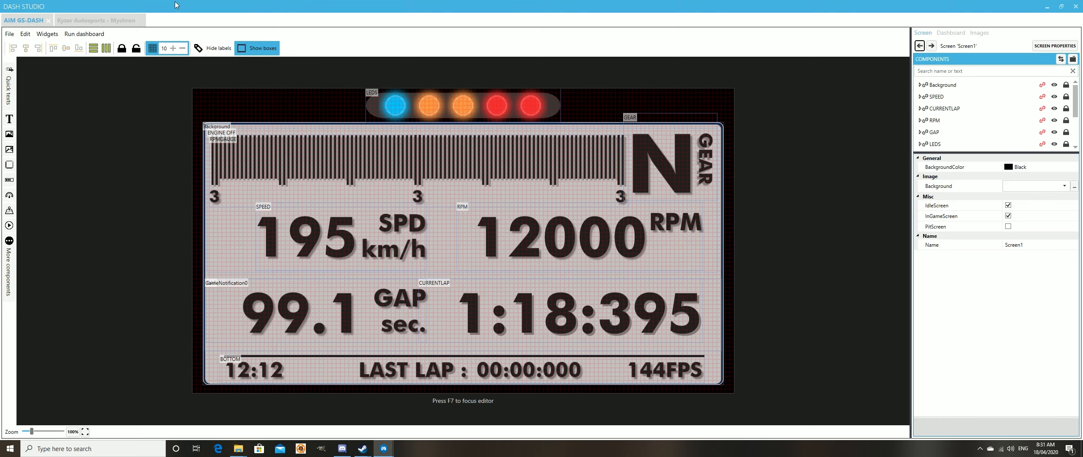
left_click(152, 48)
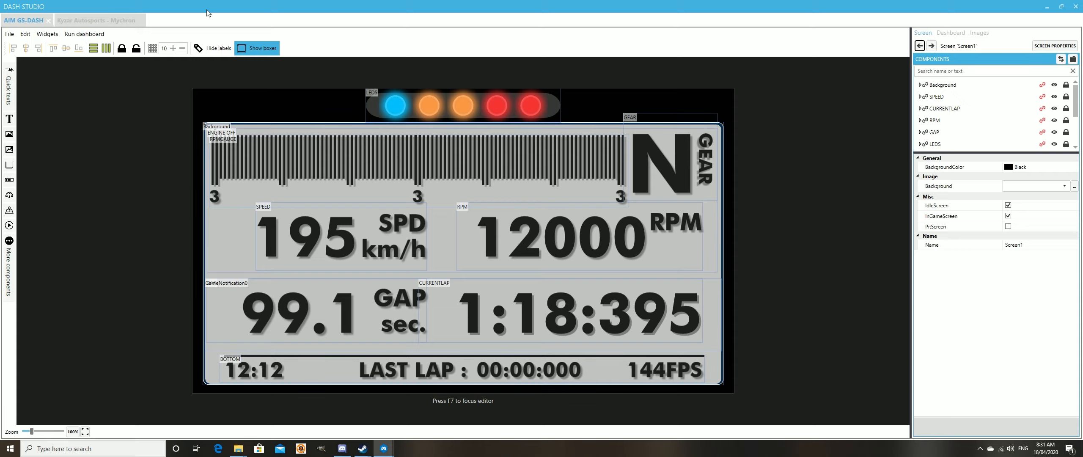
left_click(257, 47)
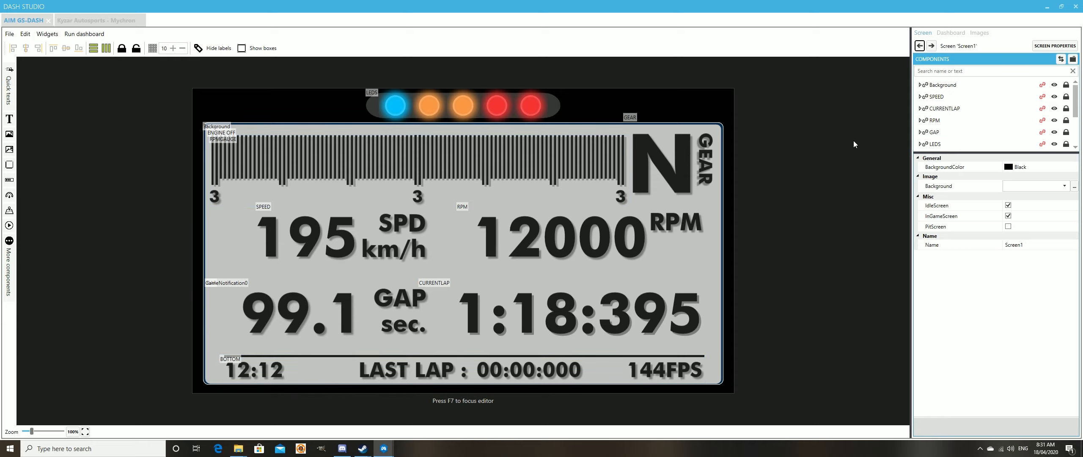
Step: Copy the Background group from AIM GS-DASH into the Kyzar Autosports - Mychron dashboard
right_click(227, 237)
left_click(687, 257)
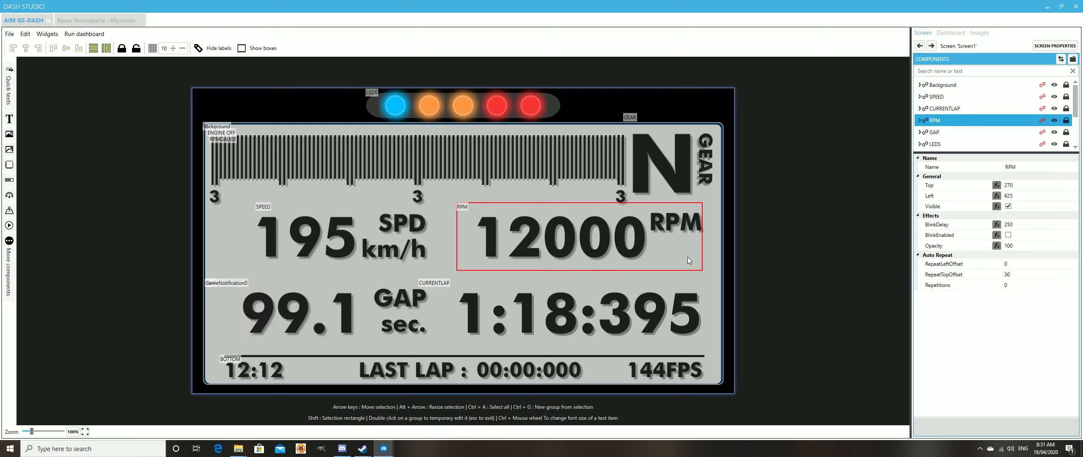
left_click(721, 286)
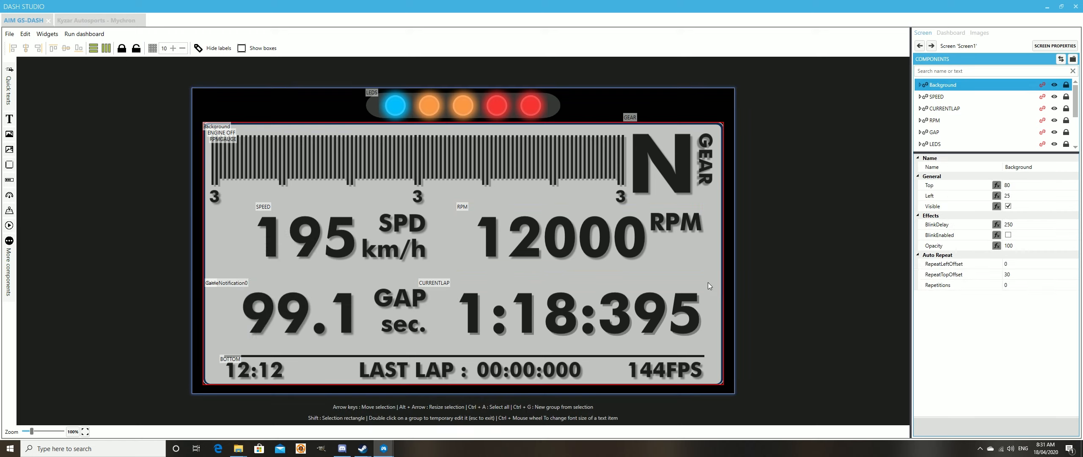
left_click(960, 87)
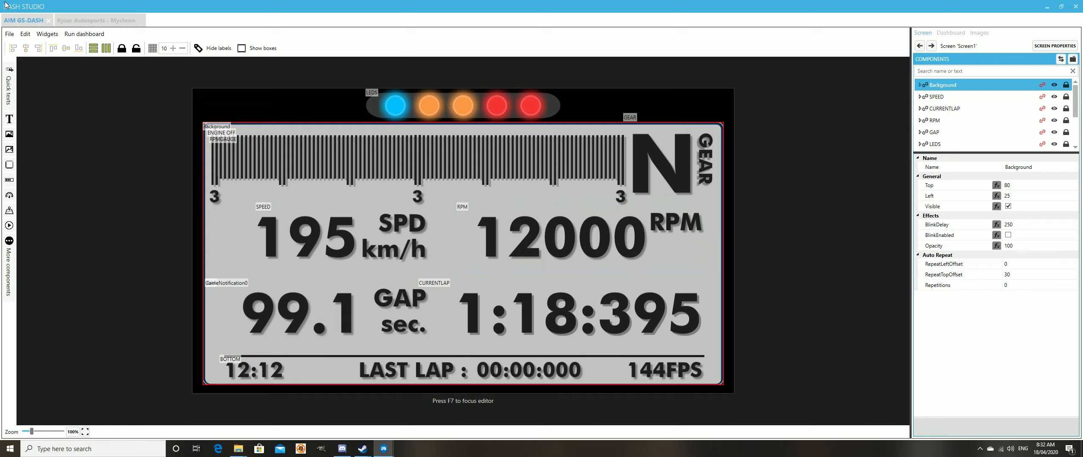
left_click(91, 21)
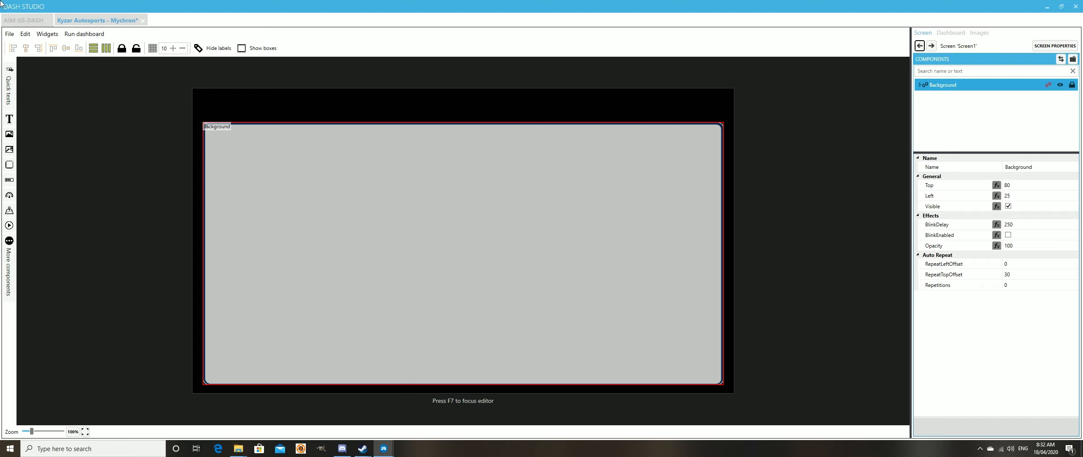
left_click(23, 20)
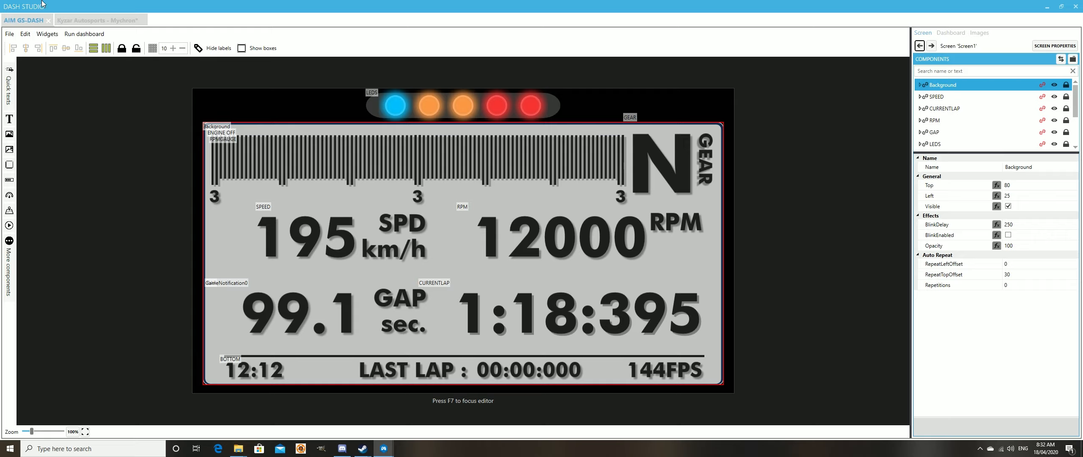
left_click(91, 20)
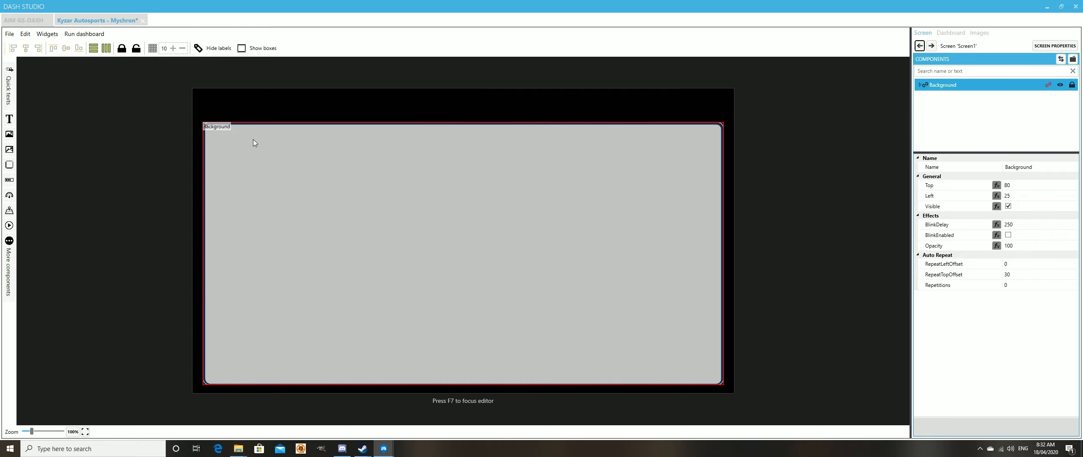
Step: Move the Background group up on the new dashboard's screen to about Top 19, Left 27
left_click_drag(550, 238, 537, 199)
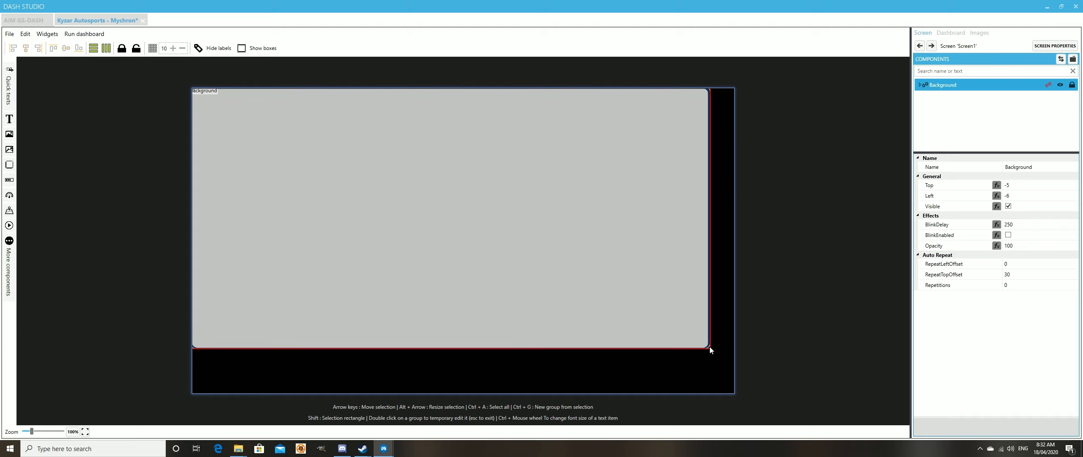
left_click_drag(708, 349, 708, 339)
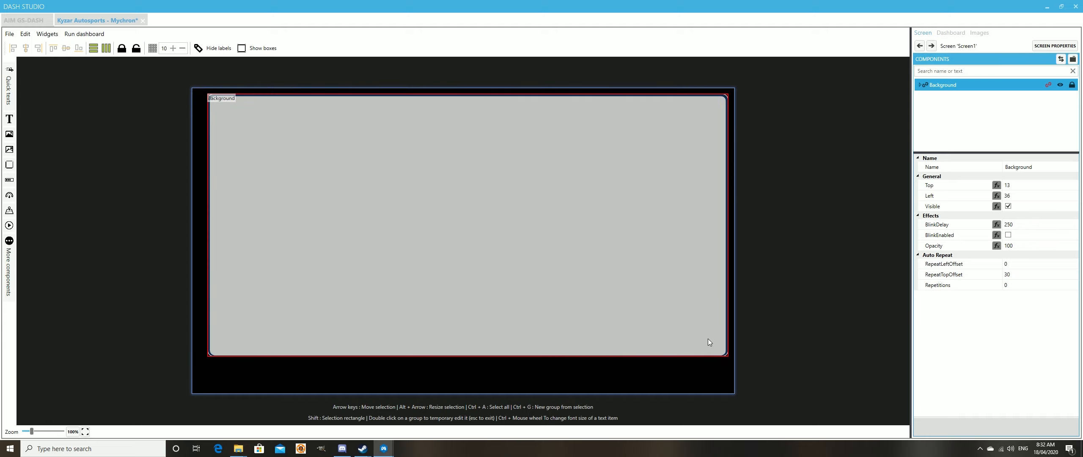
left_click_drag(597, 261, 613, 238)
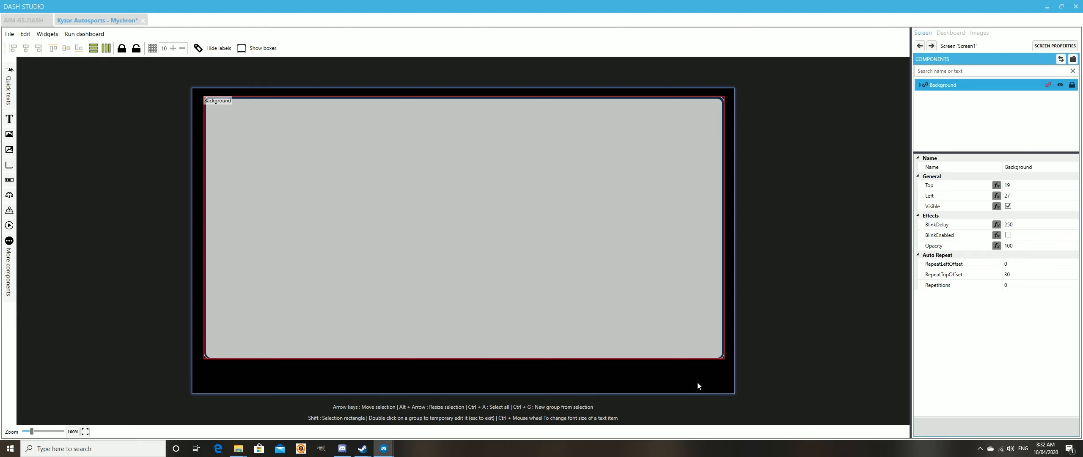
left_click(973, 85)
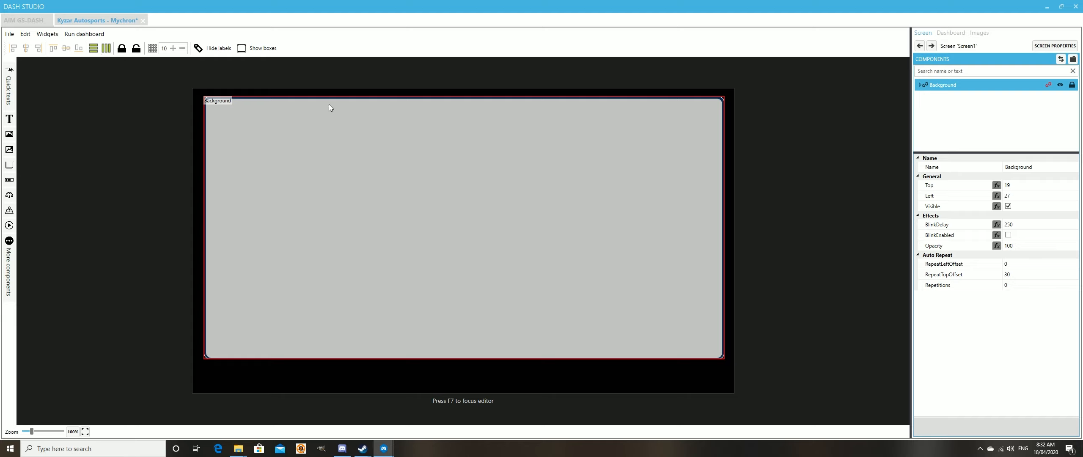
Step: Add an integrated LED component to the screen and set its background color to Black
left_click(11, 93)
mouse_move(59, 71)
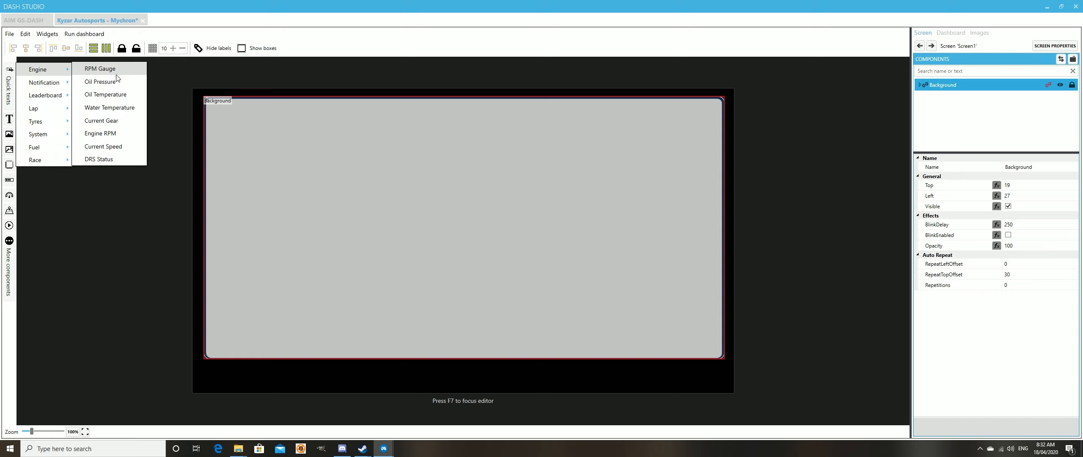
left_click(6, 251)
left_click(54, 247)
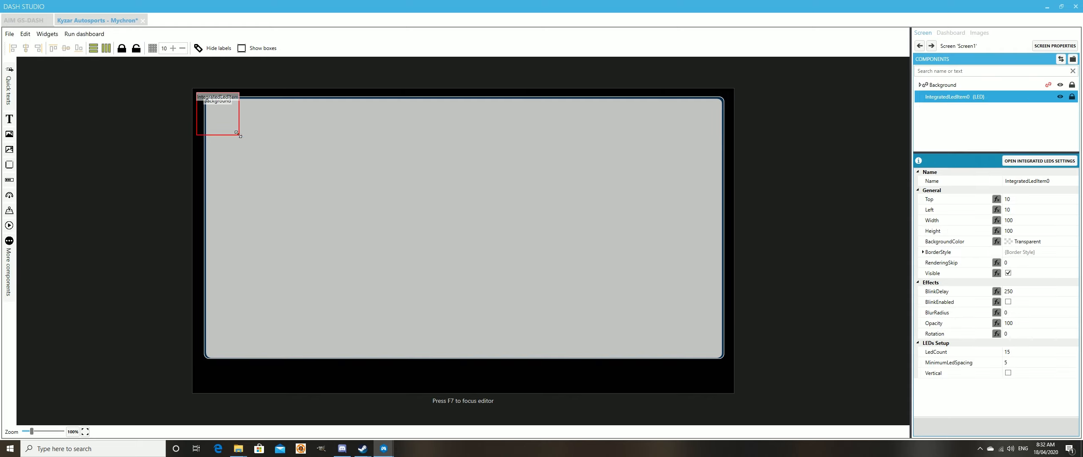
left_click(1028, 241)
left_click(1075, 241)
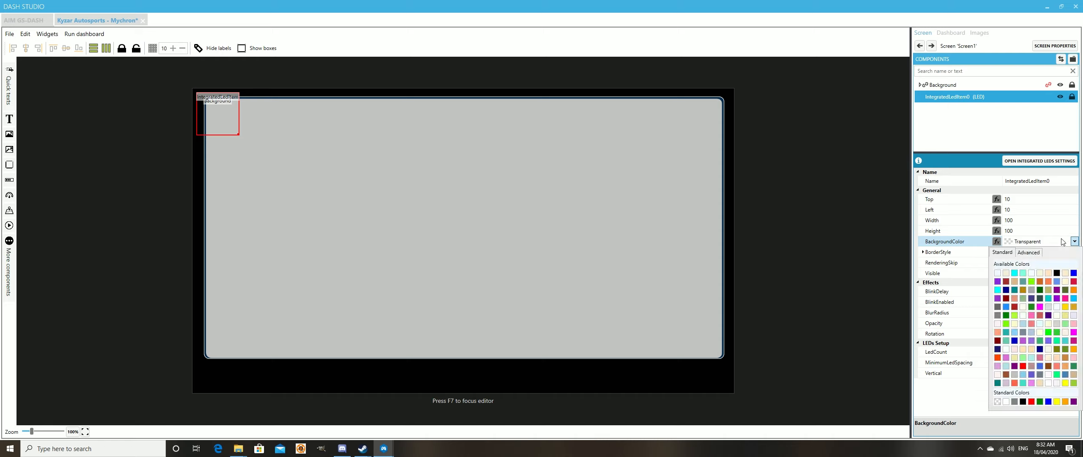
left_click(1023, 401)
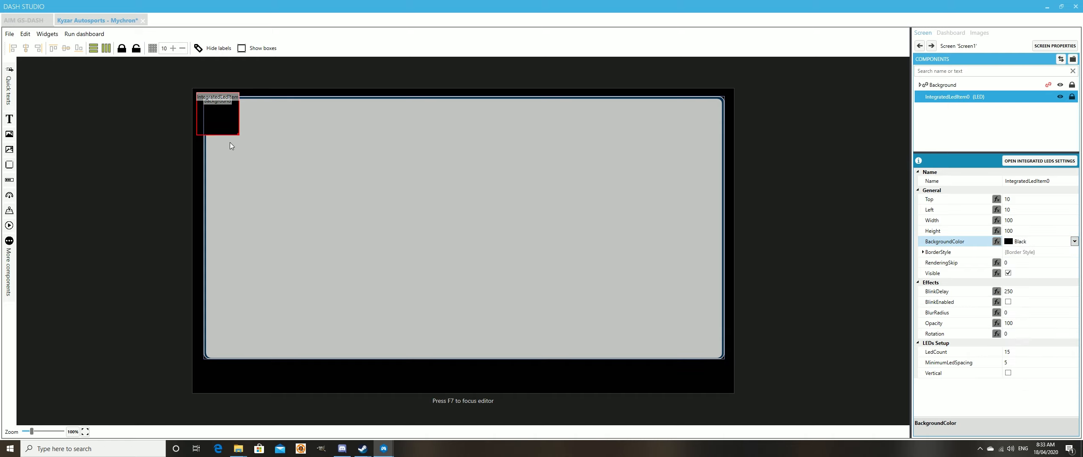
Step: Resize the LED component to about 1266 by 141 and place it at about Top 1, Left 7
left_click(1040, 354)
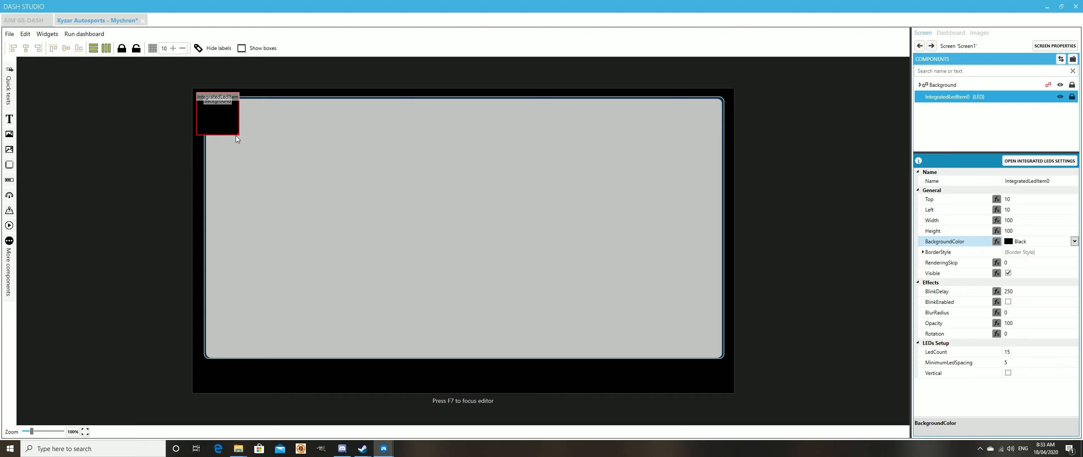
left_click_drag(240, 134, 731, 152)
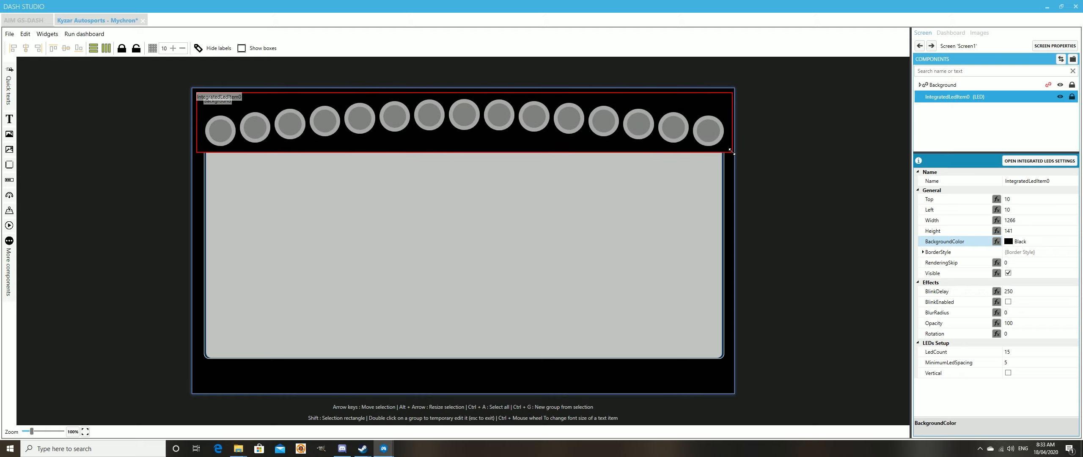
left_click_drag(465, 124, 463, 119)
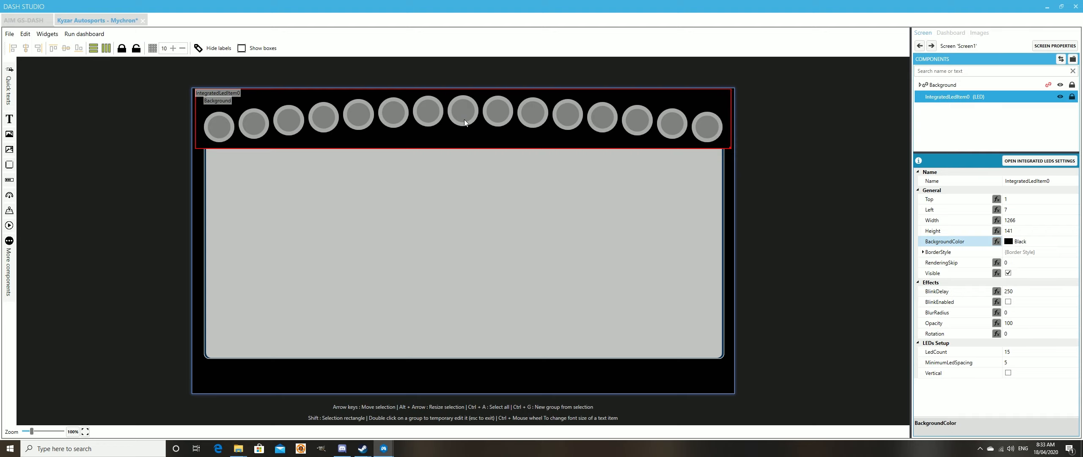
Step: Nudge the Background group up to about Top 13 and turn on the editing grid with spacing 10
left_click(612, 254)
mouse_move(608, 249)
left_mouse_down()
mouse_move(608, 271)
mouse_move(607, 246)
left_mouse_up()
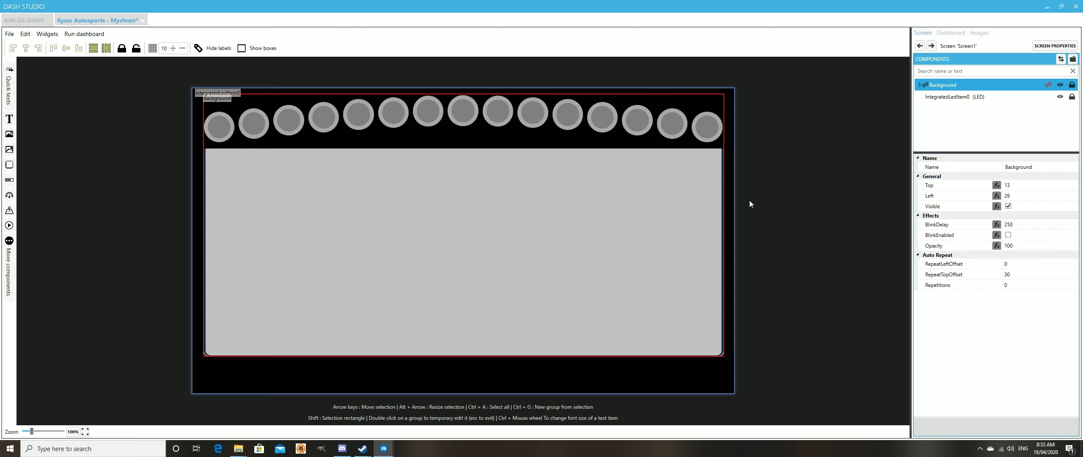
left_click(152, 48)
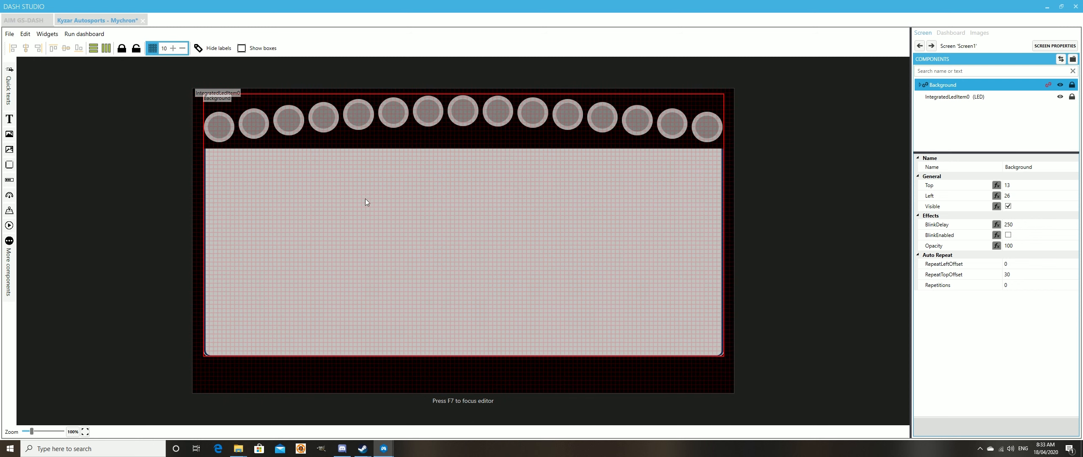
Step: Turn off the editing grid and move the Background group to about Top 11, Left 24
left_click(474, 210)
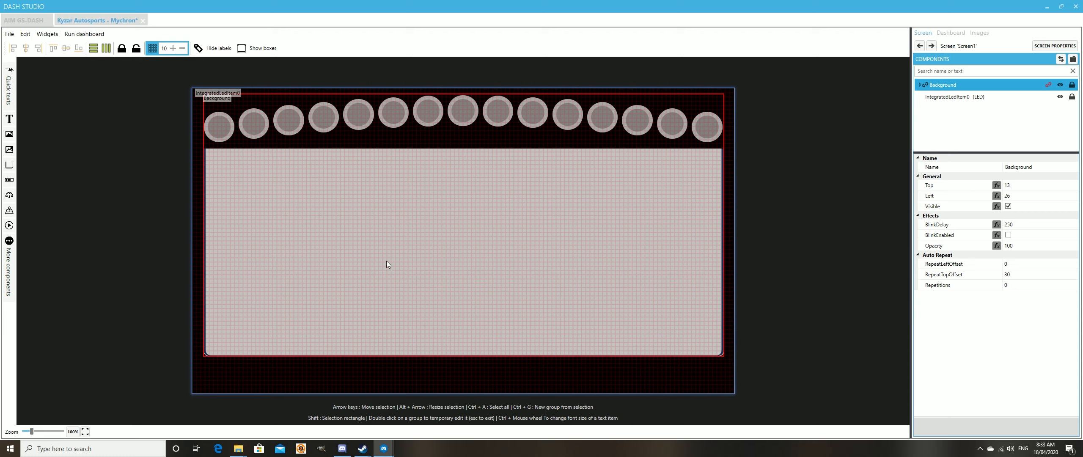
left_click_drag(428, 268, 427, 268)
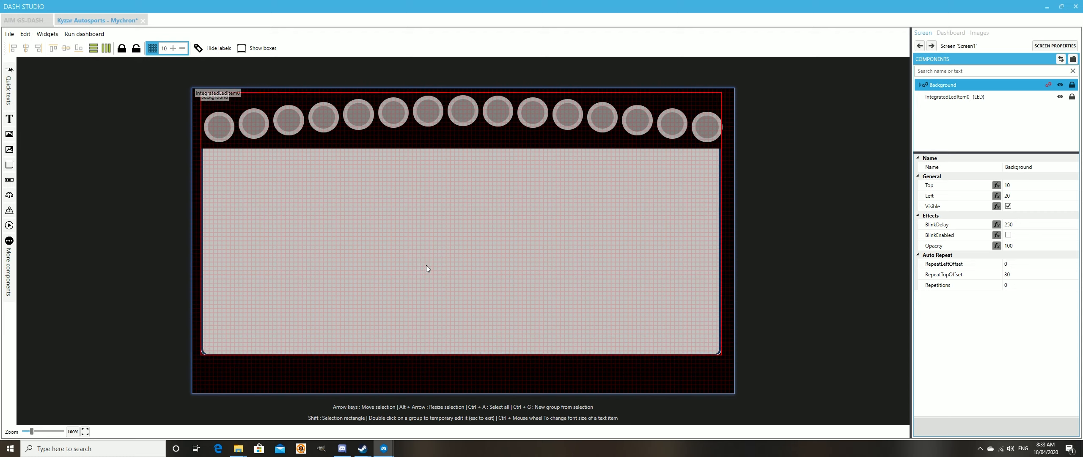
left_click(152, 48)
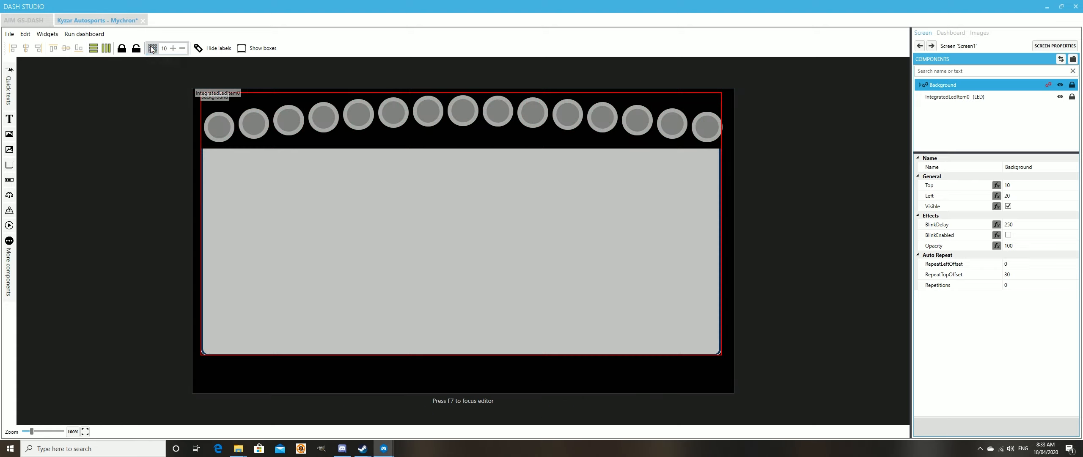
left_click_drag(462, 281, 464, 282)
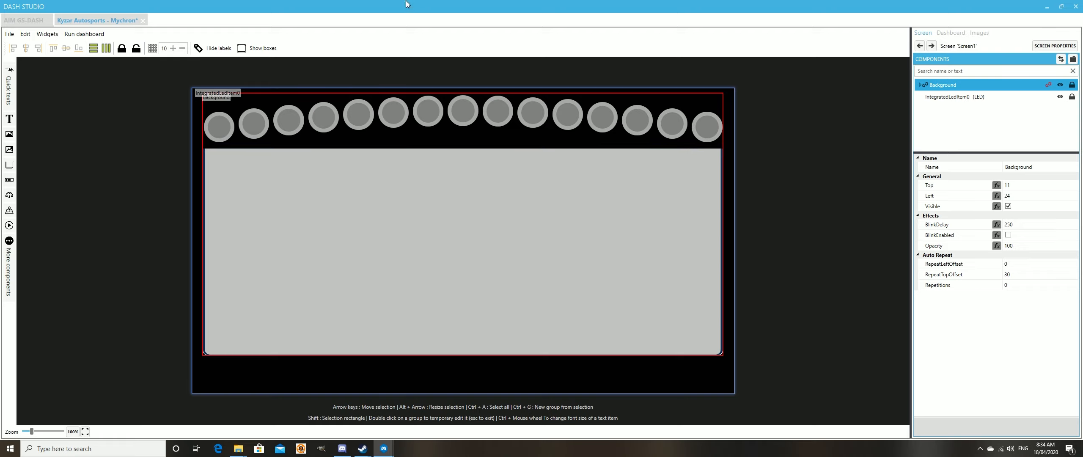
left_click(8, 135)
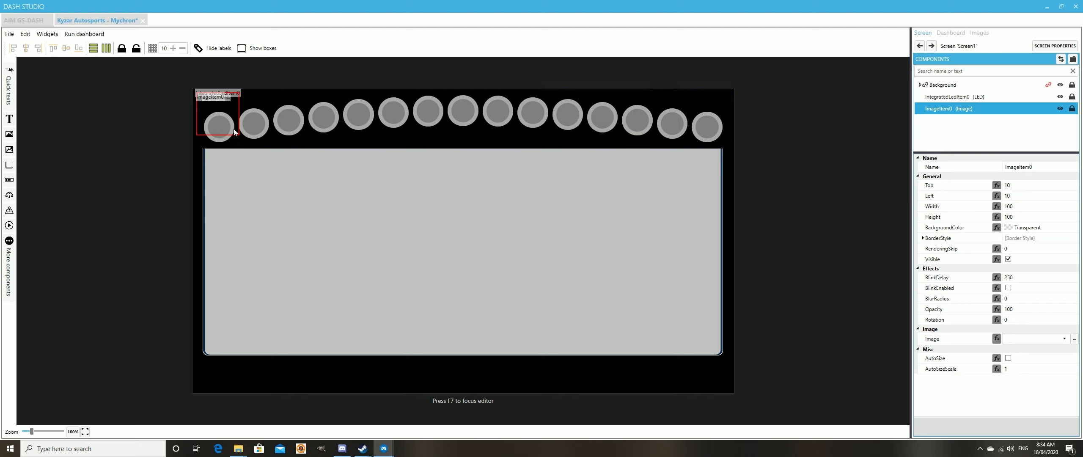
left_click_drag(234, 134, 322, 211)
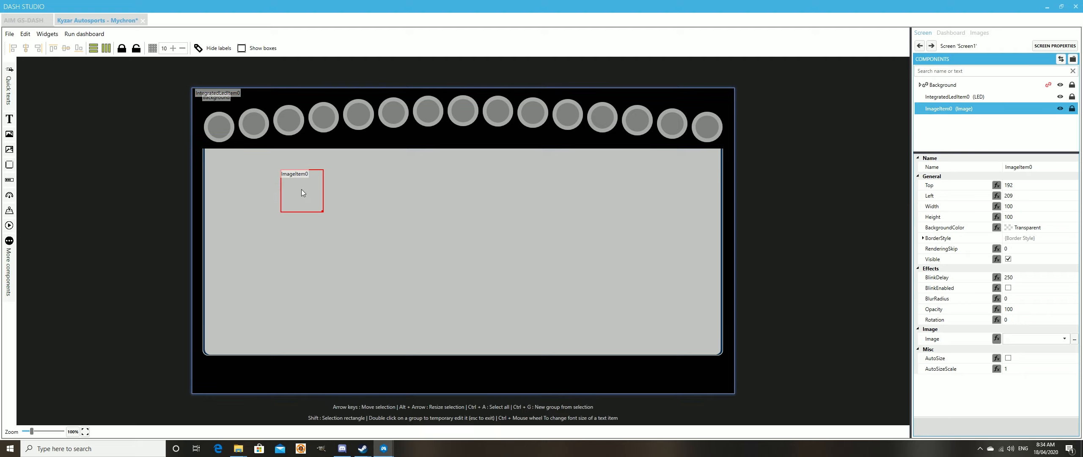
key("Delete")
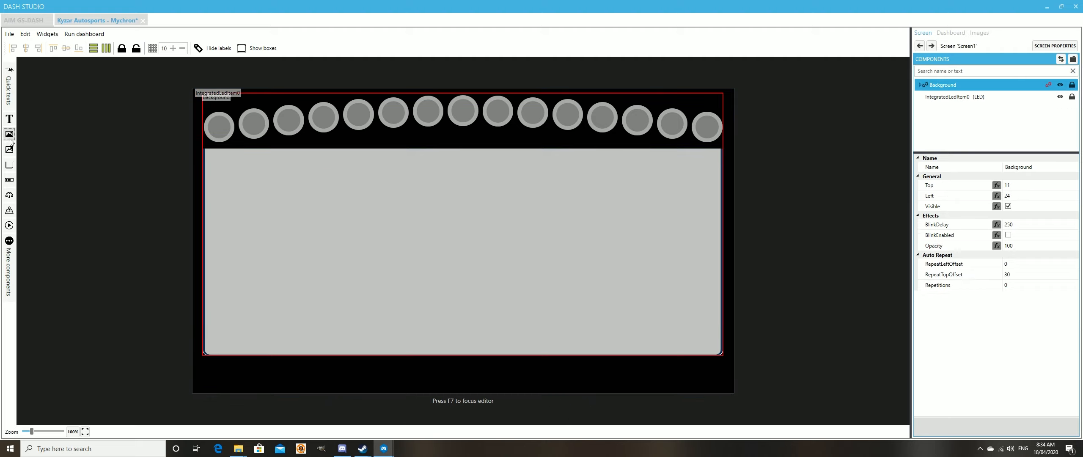
left_click(10, 150)
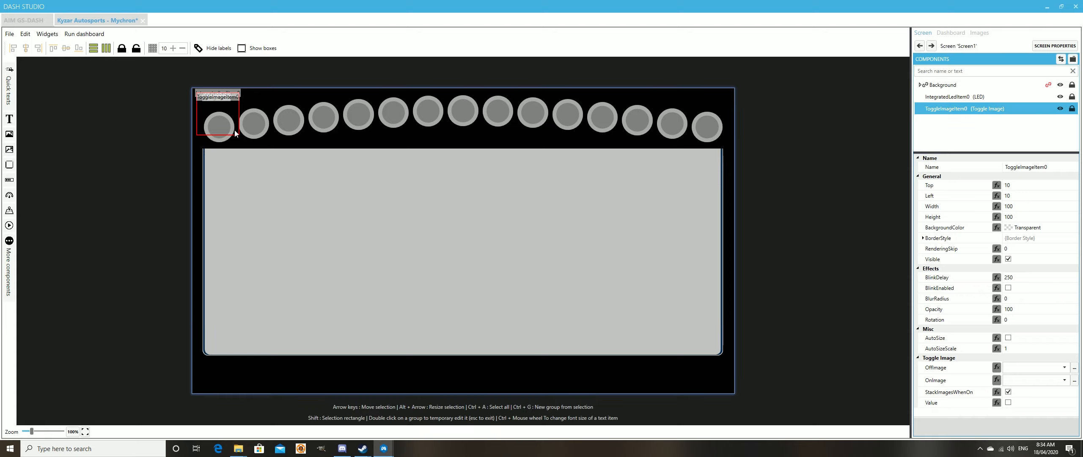
key("Delete")
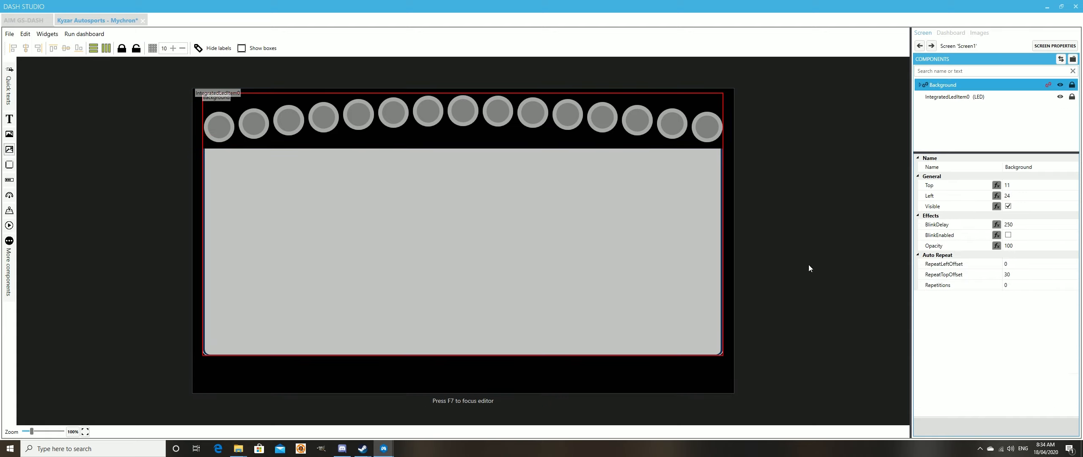
Step: Add an image component to the screen and import the Kyzar Autosports picture from the Sponsors folder on the Desktop
left_click(9, 133)
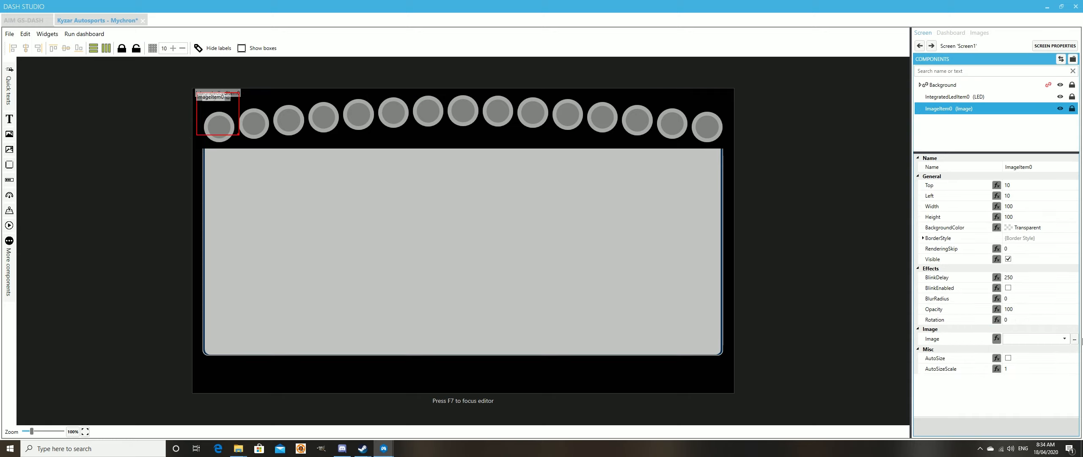
left_click(1032, 338)
left_click(1065, 338)
left_click(1075, 339)
left_click(1074, 339)
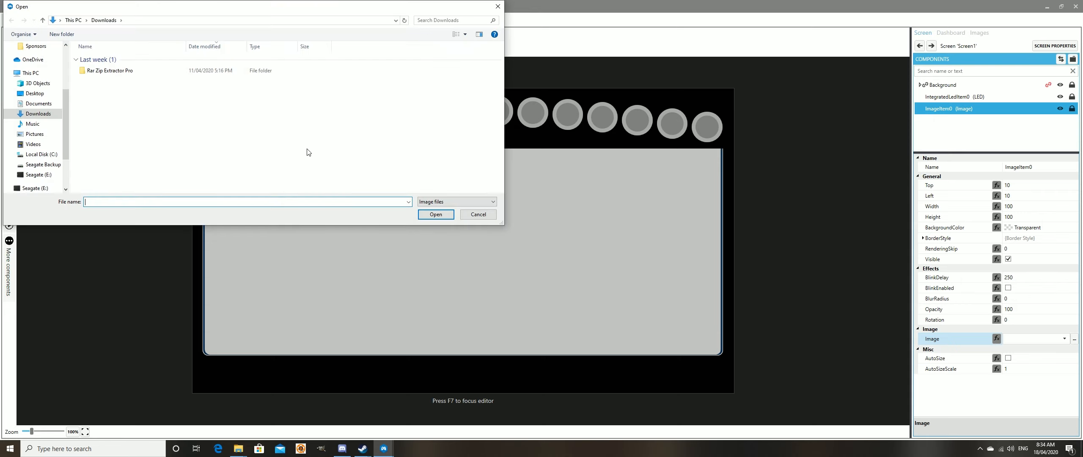
left_click(35, 93)
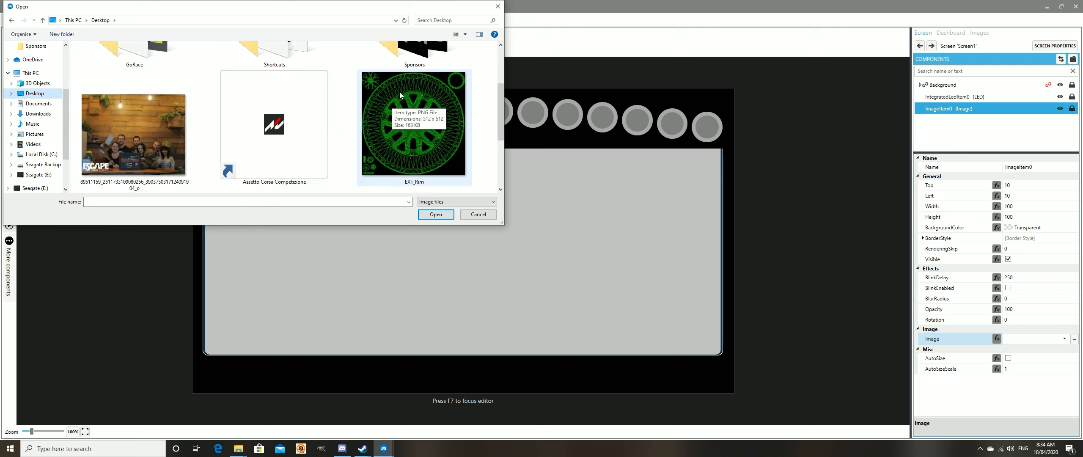
double_click(423, 102)
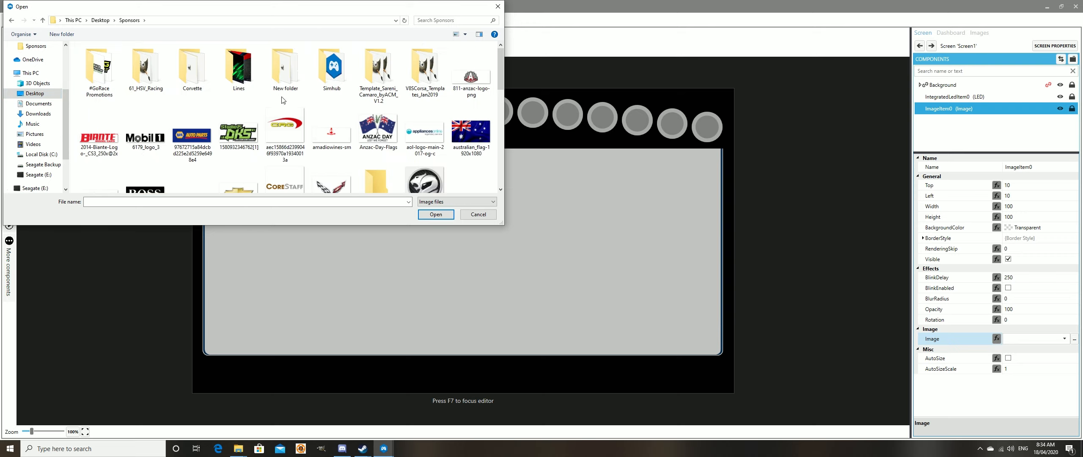
scroll(424, 116, "down", 2)
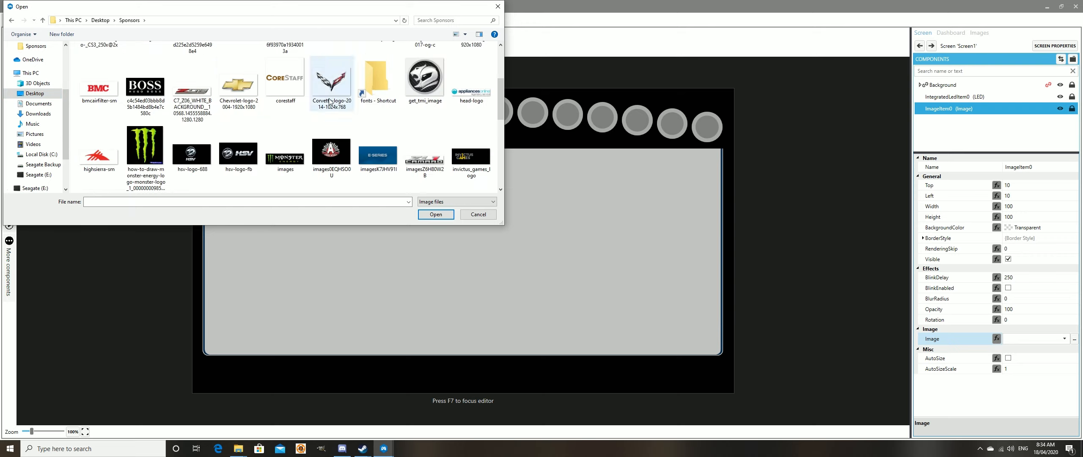
scroll(311, 108, "down", 2)
scroll(311, 109, "down", 1)
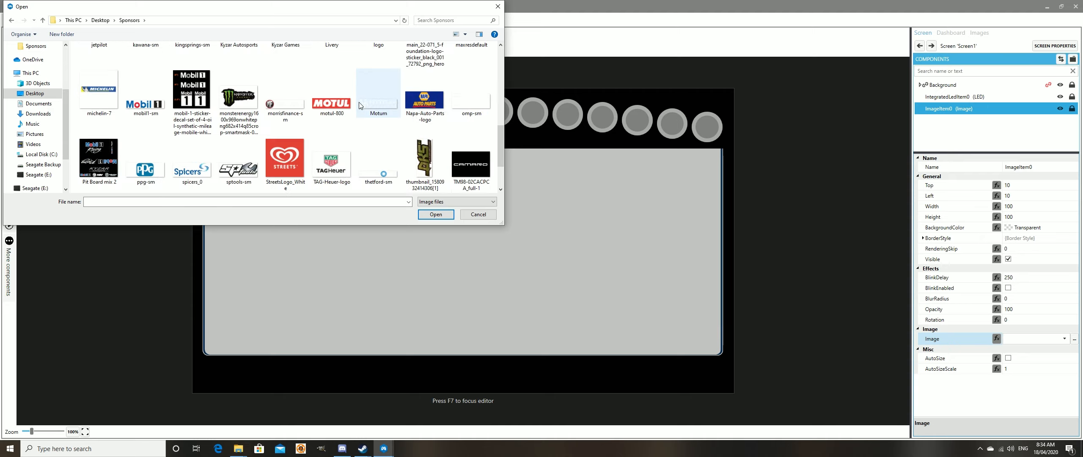
scroll(254, 123, "up", 2)
left_click(241, 125)
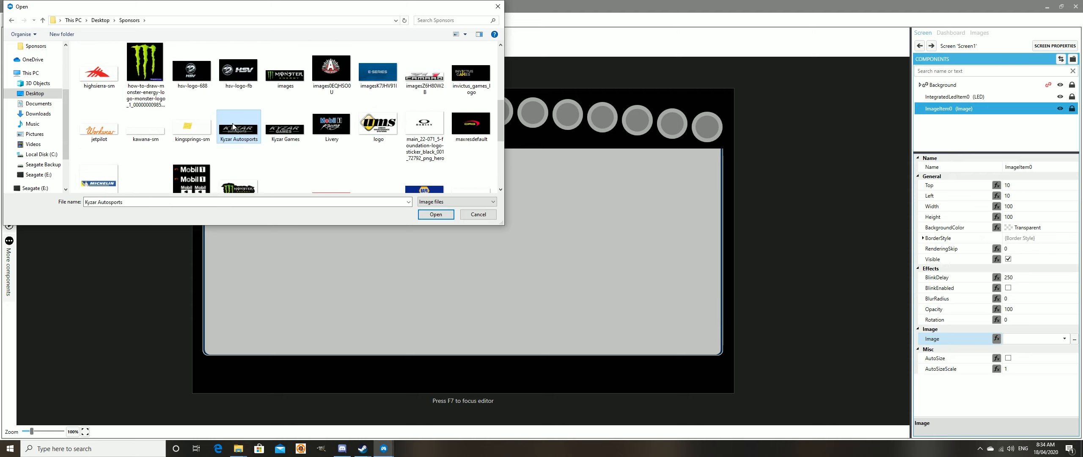
left_click(444, 217)
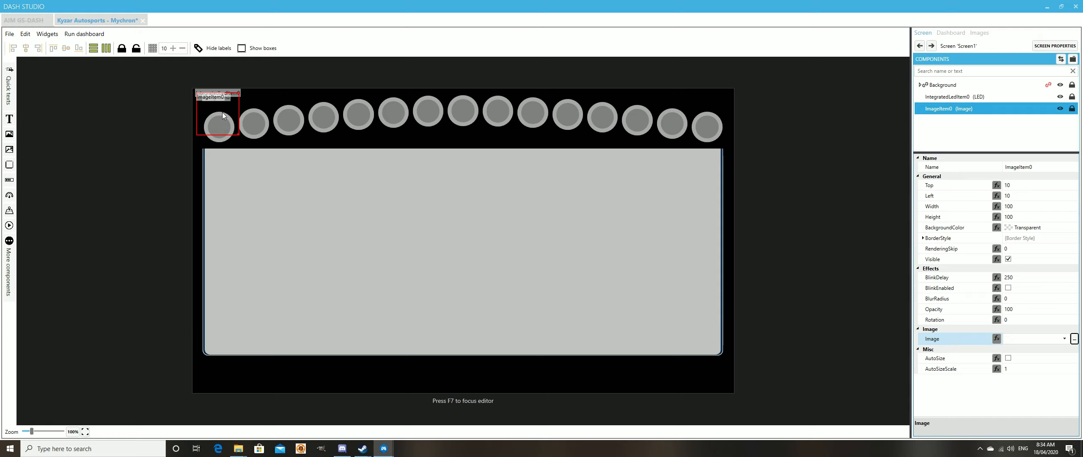
Step: Assign the Kyzar Autosports image to the component and fit it below the LEDs, about 359 by 44 at Top 95, Left 462
left_click(1064, 338)
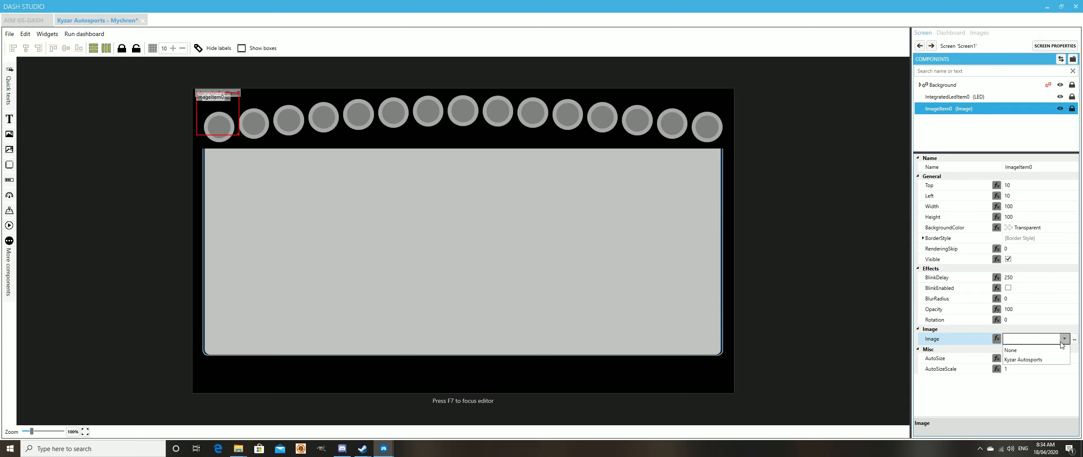
left_click(1028, 358)
left_click_drag(237, 137, 586, 145)
left_click_drag(523, 126, 480, 131)
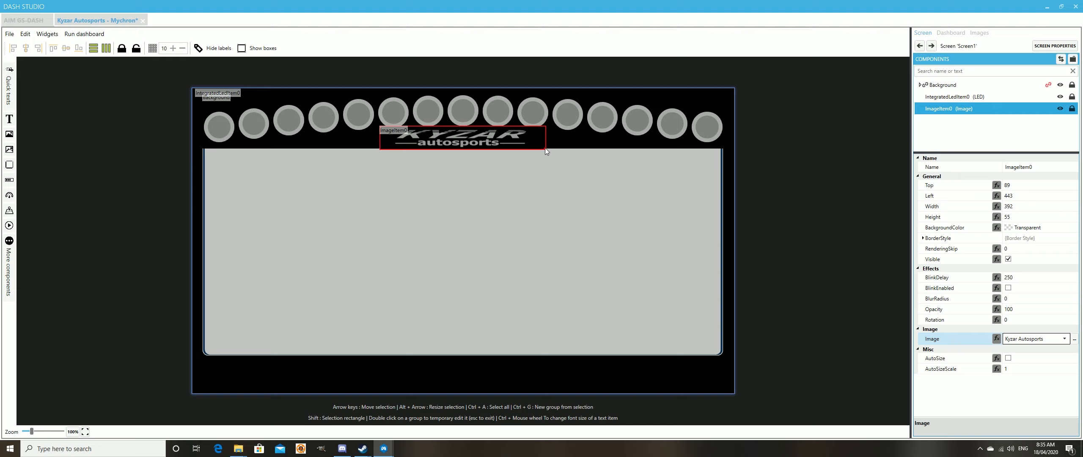
left_click_drag(546, 149, 489, 137)
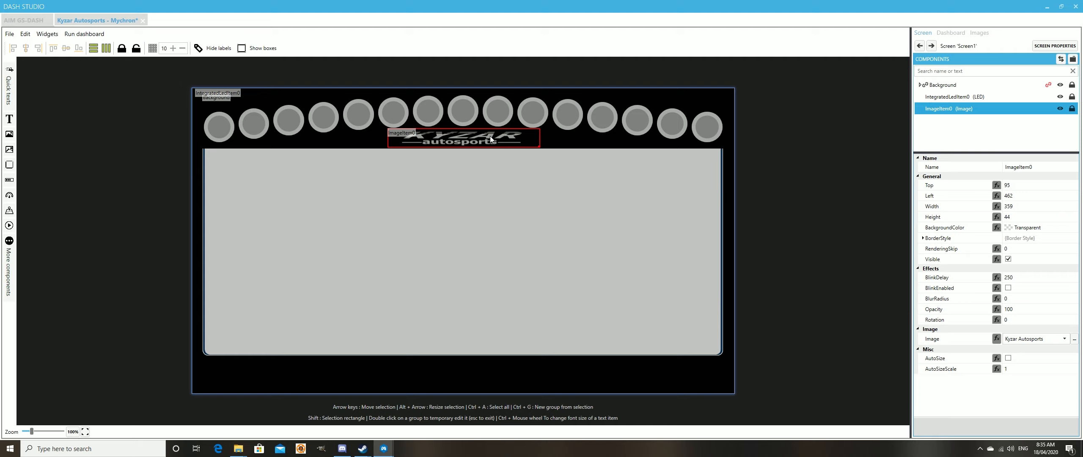
left_click(544, 181)
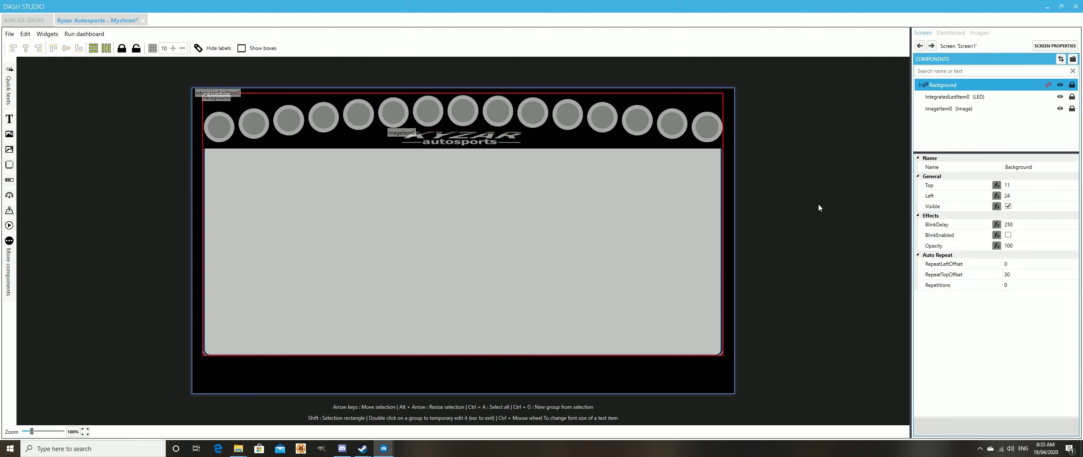
Step: Open the integrated LED component's settings and add the RPMs gradient effect based on car RPMs
left_click(515, 125)
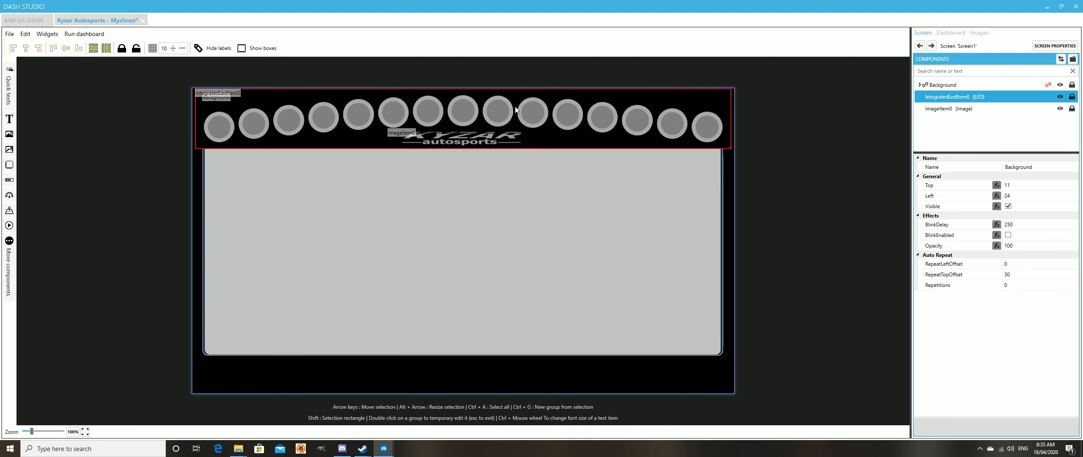
left_click(1043, 161)
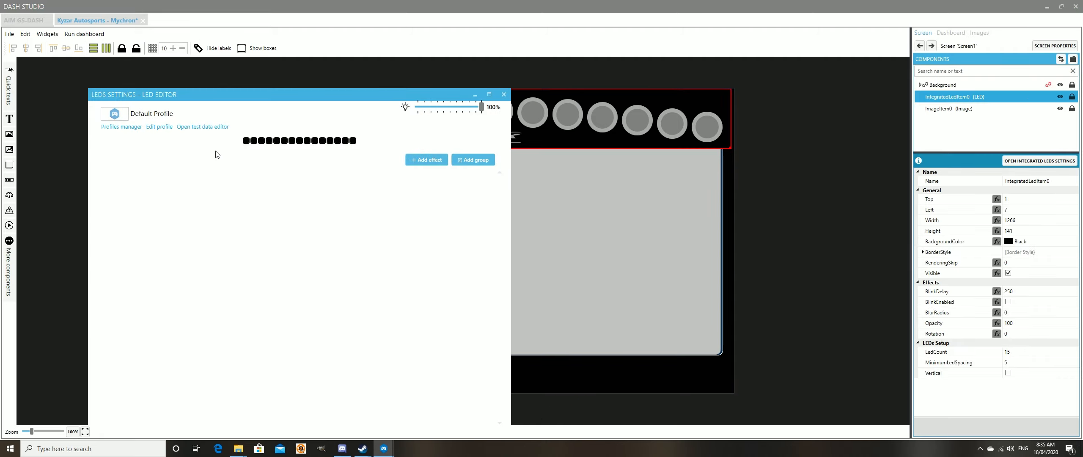
left_click(426, 159)
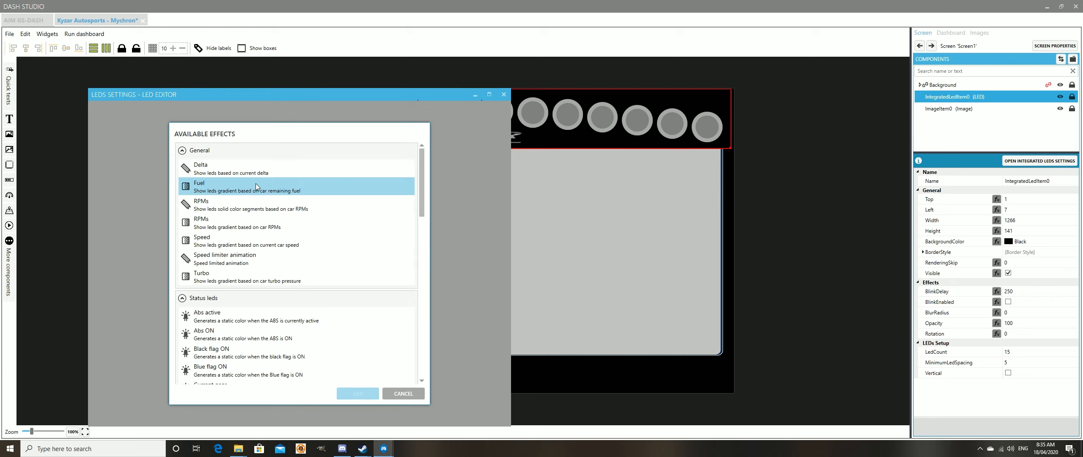
left_click(253, 228)
left_click(360, 394)
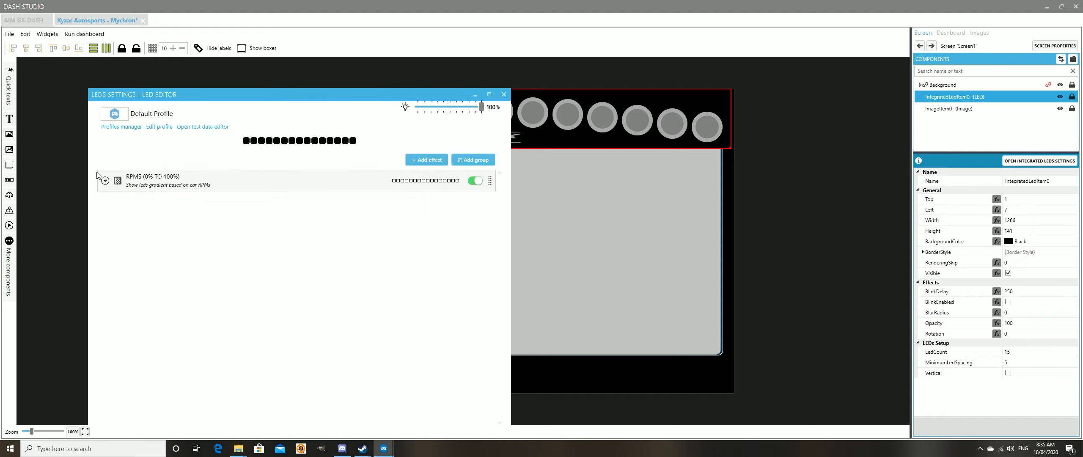
Step: Set the RPMS effect's start color to bright green and turn off redline blinking, with RPM Mode on Percent
left_click(104, 182)
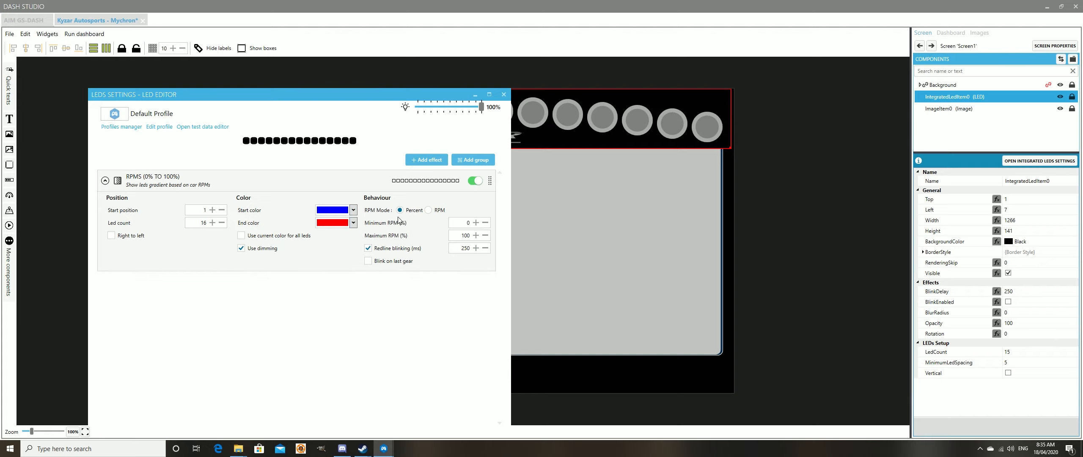
left_click(353, 210)
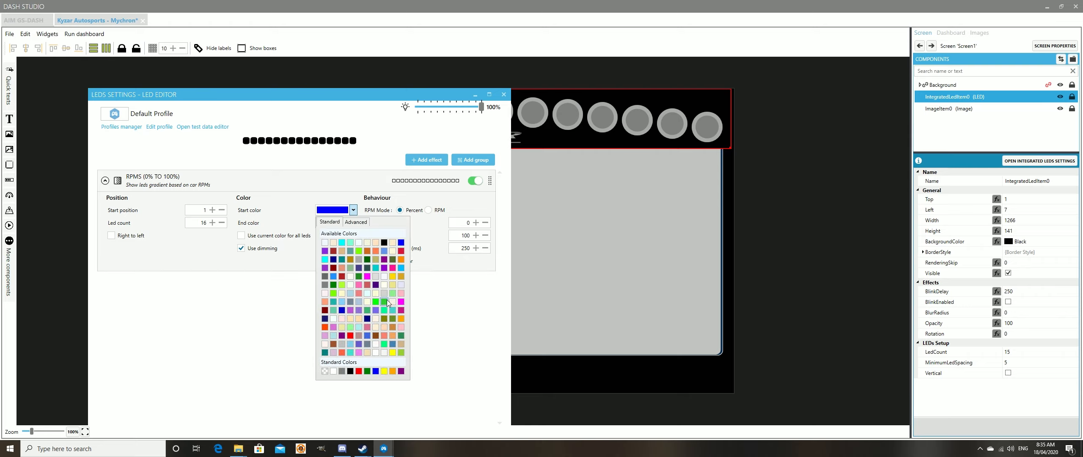
left_click(333, 293)
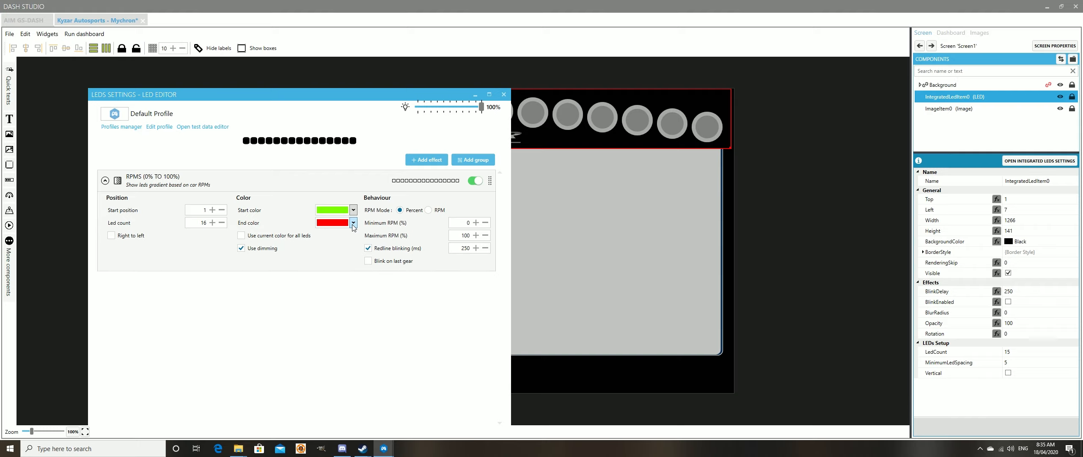
left_click_drag(347, 96, 388, 83)
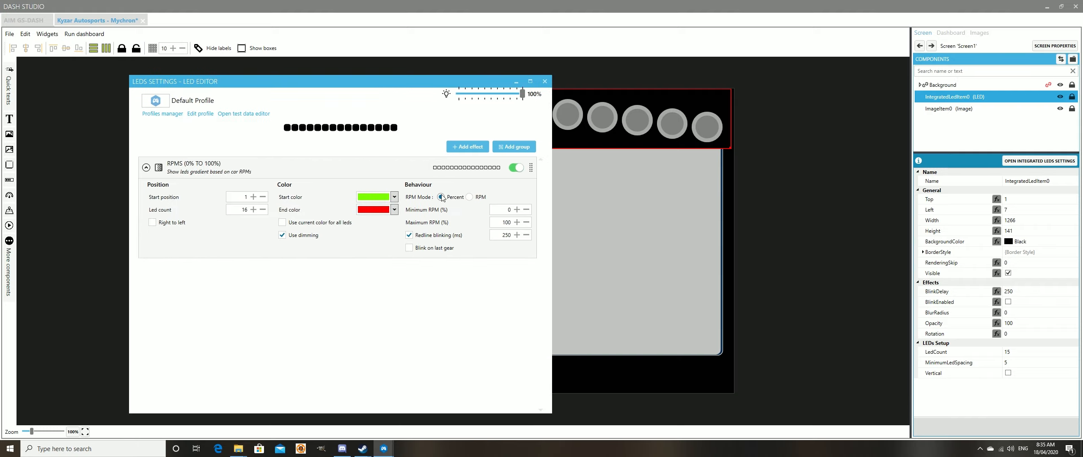
left_click(472, 197)
left_click(442, 198)
left_click(409, 236)
Step: Enable the running game status in the LED test data and raise the test RPMS to maximum
left_click(243, 113)
left_click(107, 147)
left_click(154, 172)
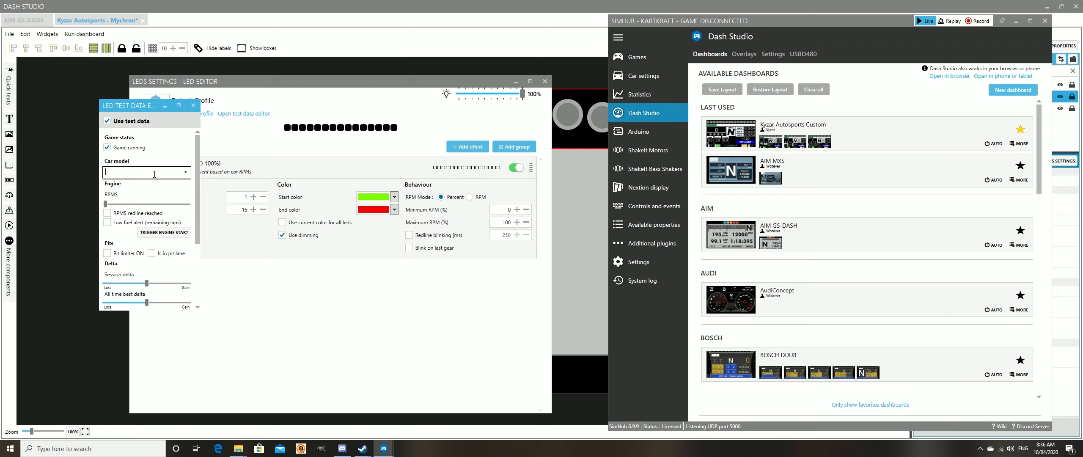
left_click_drag(138, 107, 101, 77)
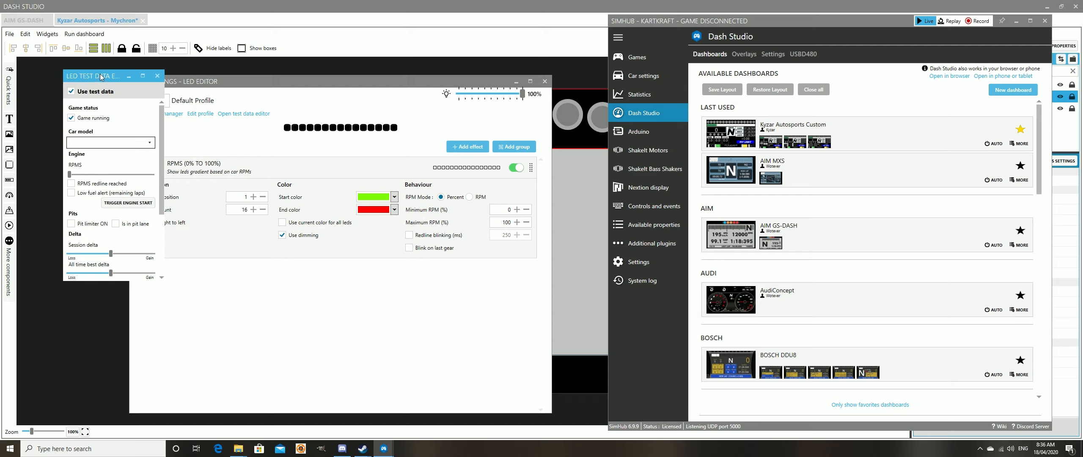
left_click_drag(70, 176, 150, 173)
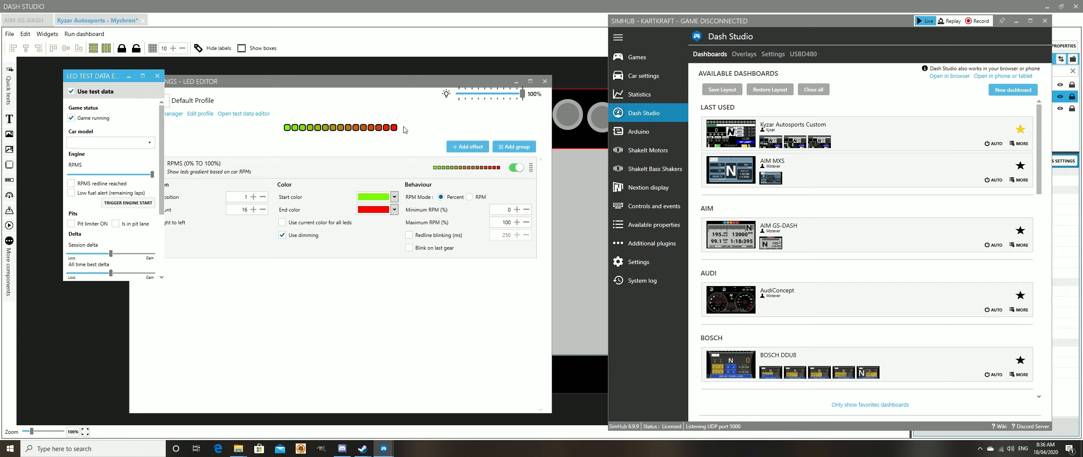
Step: Try purple as the RPMS effect's end color and set it back to red
left_click(395, 209)
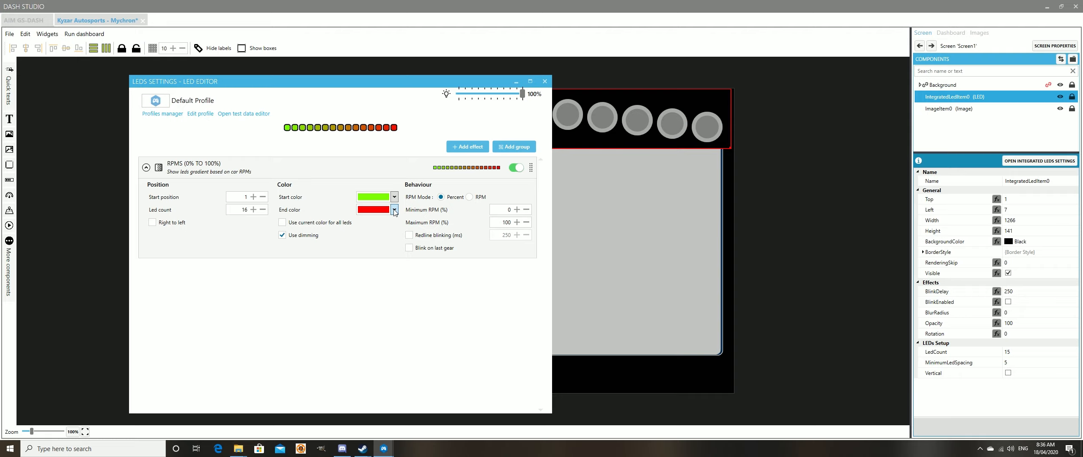
left_click(442, 371)
left_click(395, 210)
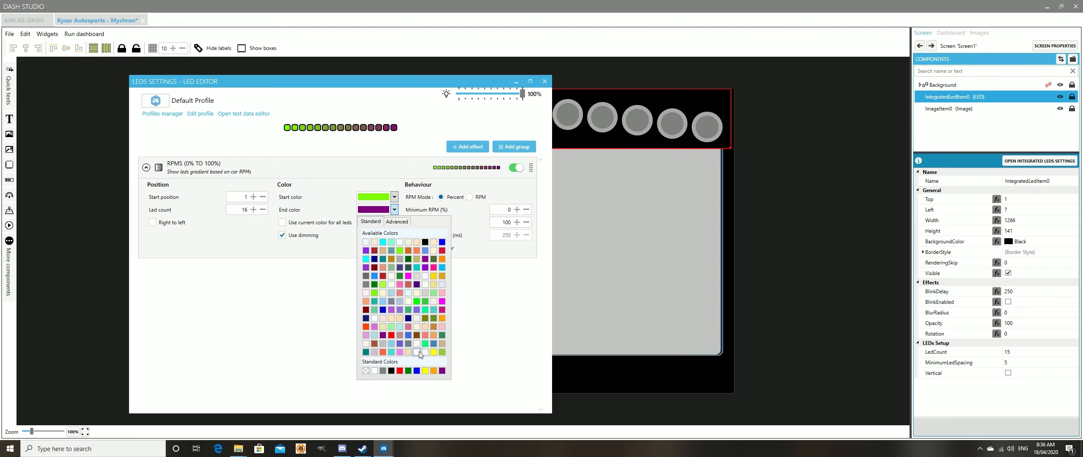
left_click(402, 372)
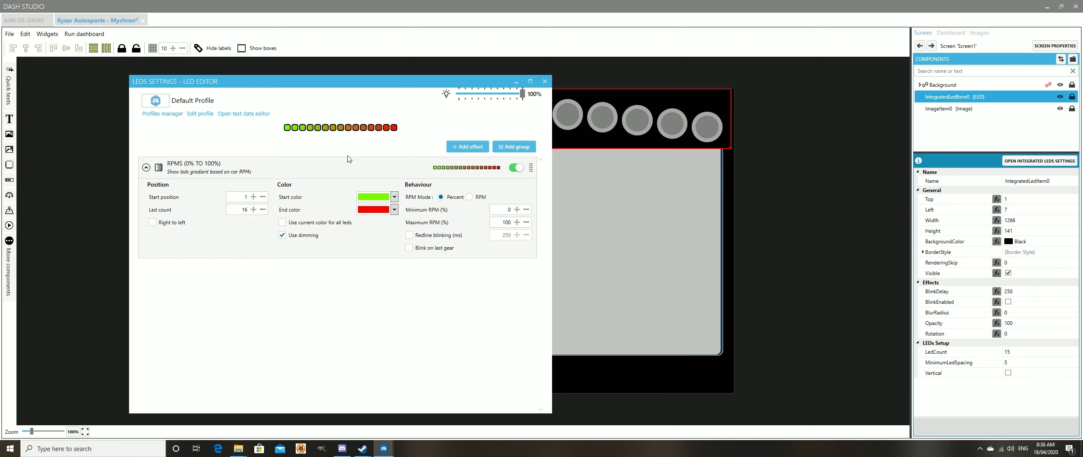
Step: Review the assists, turn indicator and flag options in the LED test data editor and close it
left_click(383, 449)
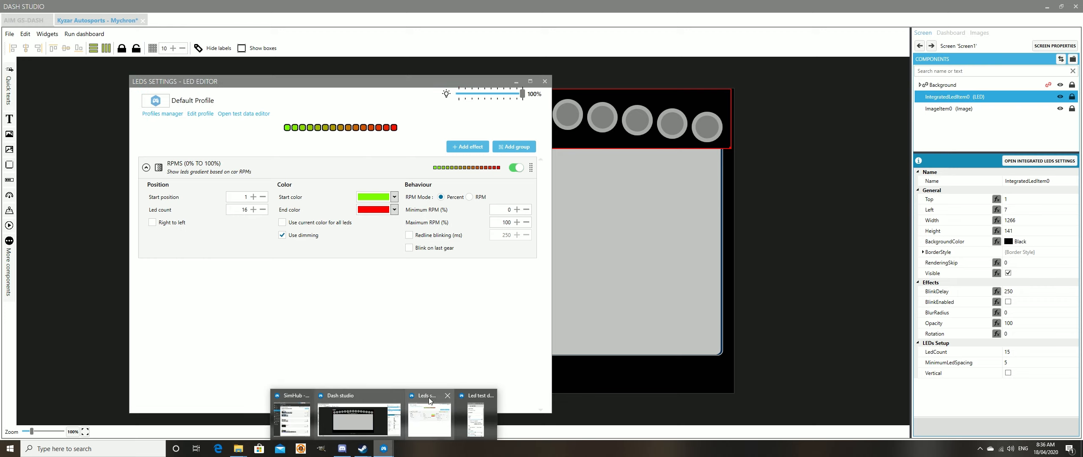
left_click(472, 397)
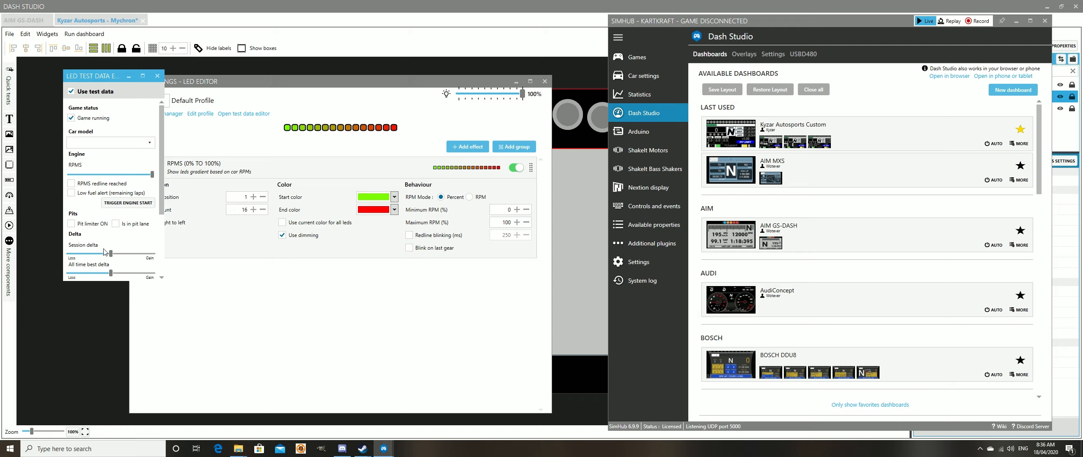
scroll(110, 244, "down", 4)
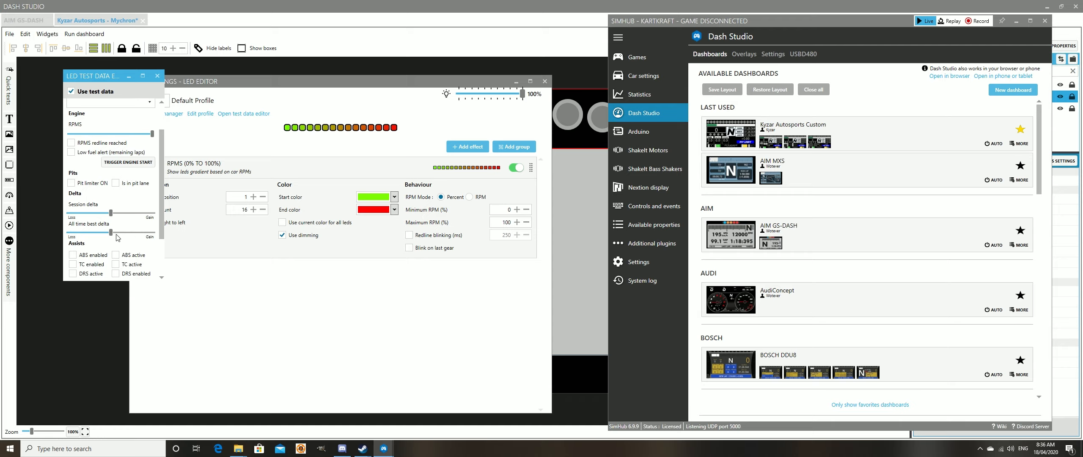
scroll(136, 249, "down", 1)
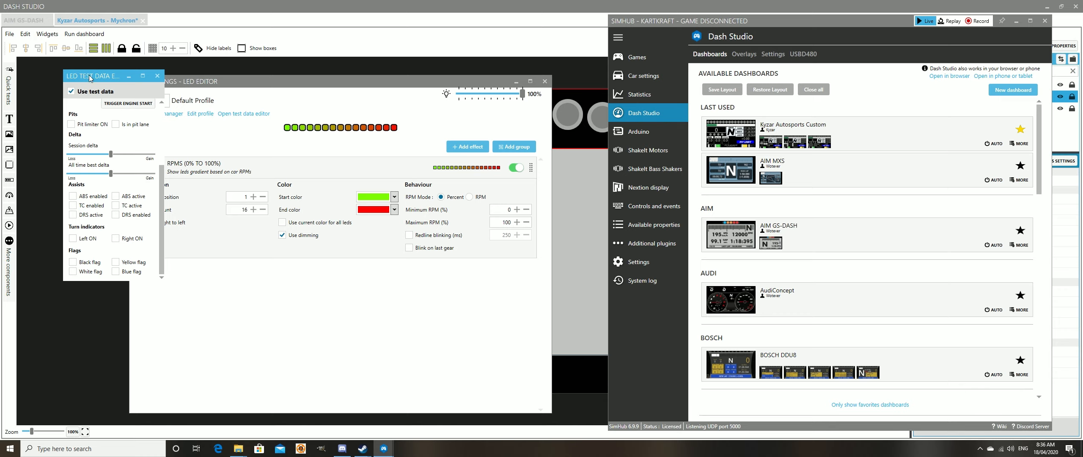
left_click(156, 79)
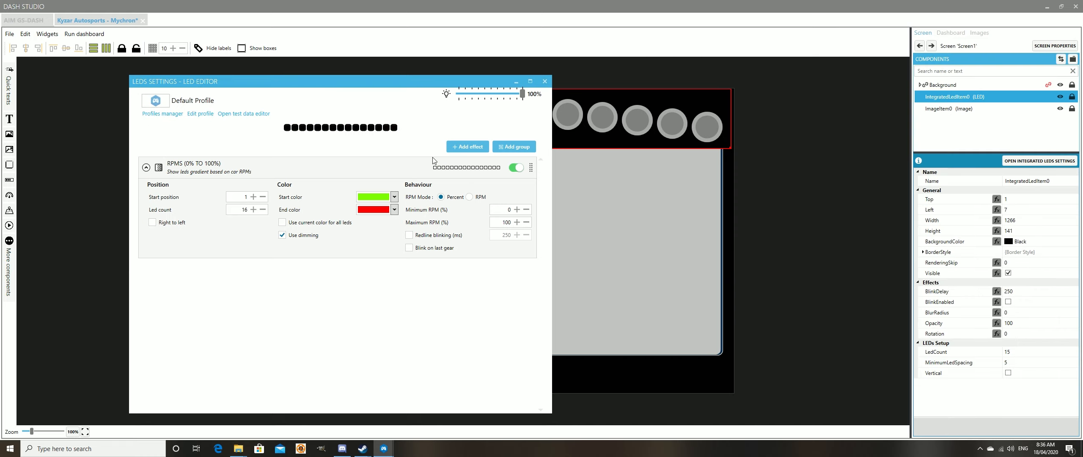
Step: Add the Redline reached status effect to the LED profile
left_click(472, 147)
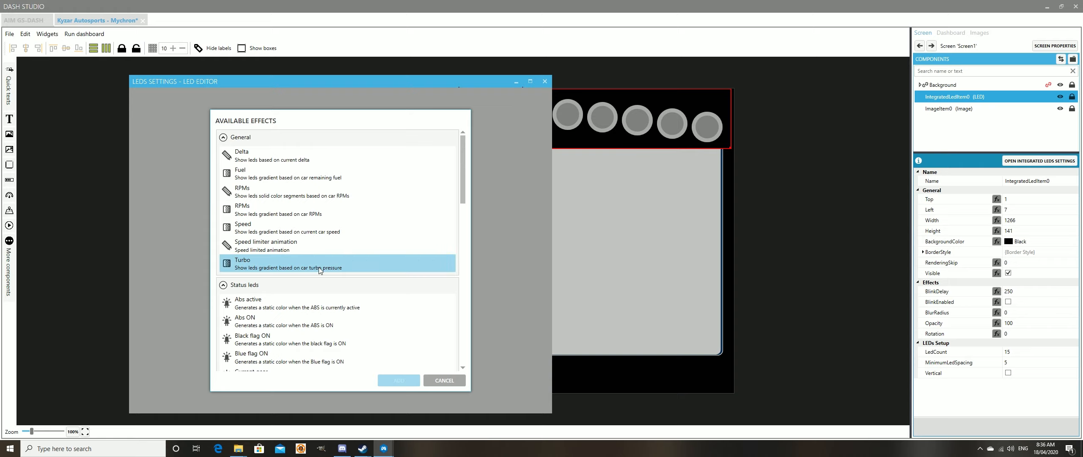
scroll(324, 269, "down", 1)
scroll(329, 270, "down", 1)
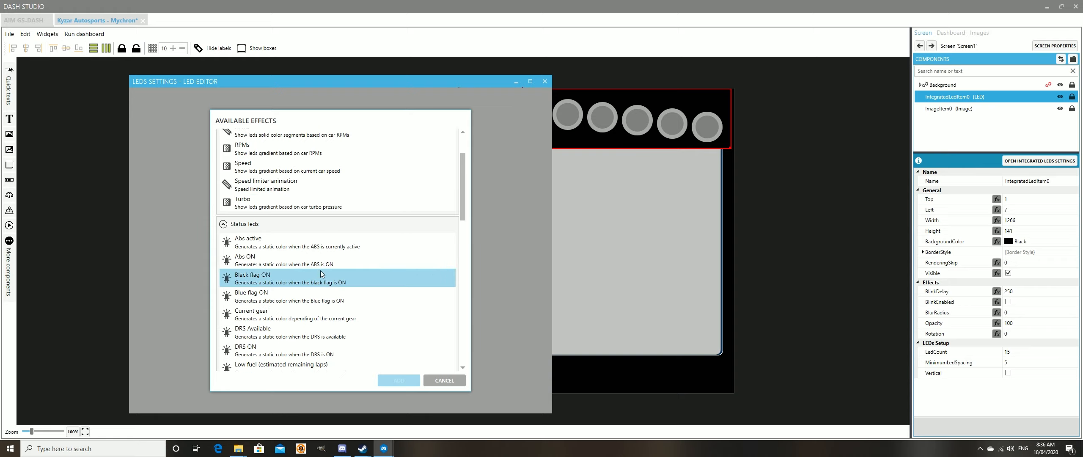
scroll(320, 273, "down", 1)
scroll(320, 273, "down", 1)
left_click(284, 328)
left_click(399, 381)
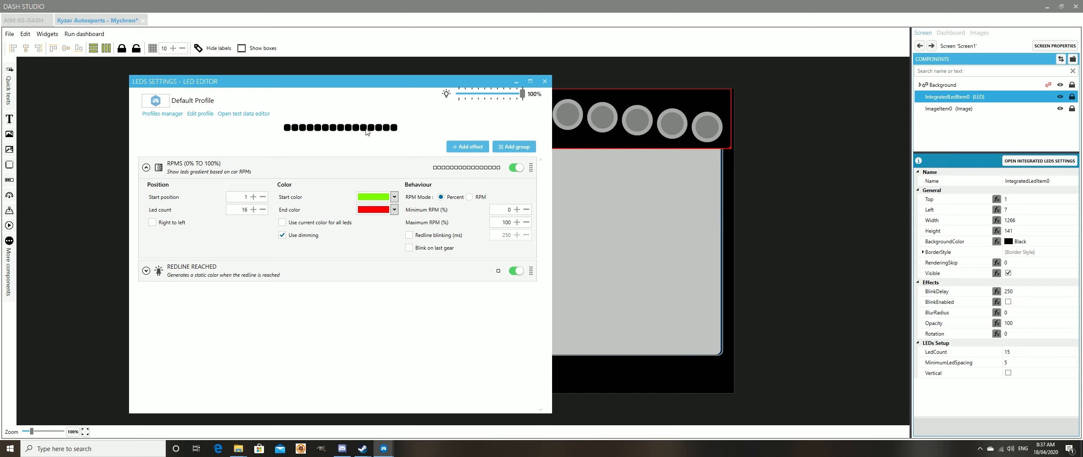
Step: Step the RPMS effect's start position up along the LED strip and return it to 1
left_click(254, 197)
left_click(253, 197)
left_click(254, 197)
left_click(253, 197)
left_click(253, 197)
left_click(254, 197)
left_click(253, 196)
left_click(254, 197)
left_click(254, 197)
left_click(254, 197)
left_click(253, 197)
left_click(253, 197)
left_click(254, 197)
left_click(263, 197)
left_click(263, 197)
left_click(263, 197)
left_click(263, 197)
left_click(263, 196)
left_click(263, 196)
left_click(263, 197)
left_click(262, 197)
left_click(263, 197)
left_click(262, 197)
left_click(263, 197)
Step: Set the Redline Reached effect to start position 11 and LED count 4, with purple as its color
left_click(146, 270)
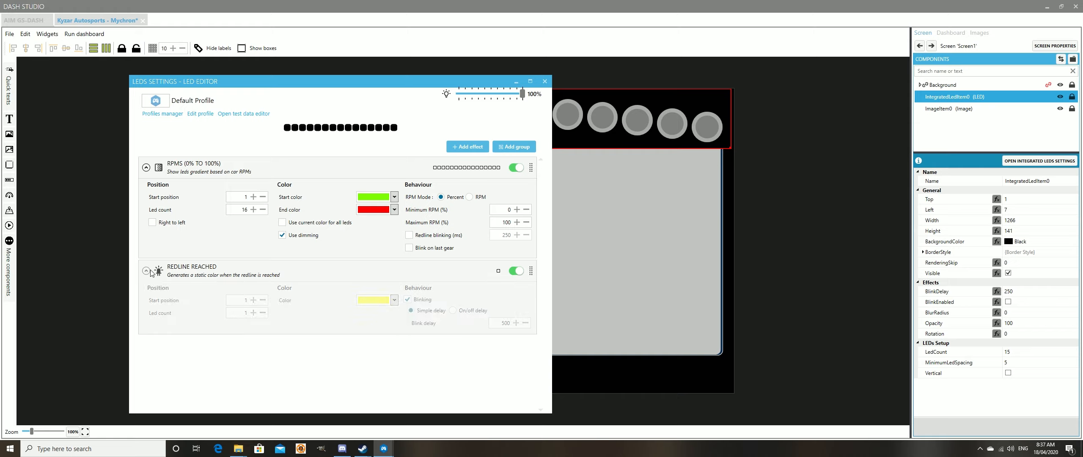
left_click(253, 302)
left_click(252, 302)
left_click(251, 302)
left_click(251, 302)
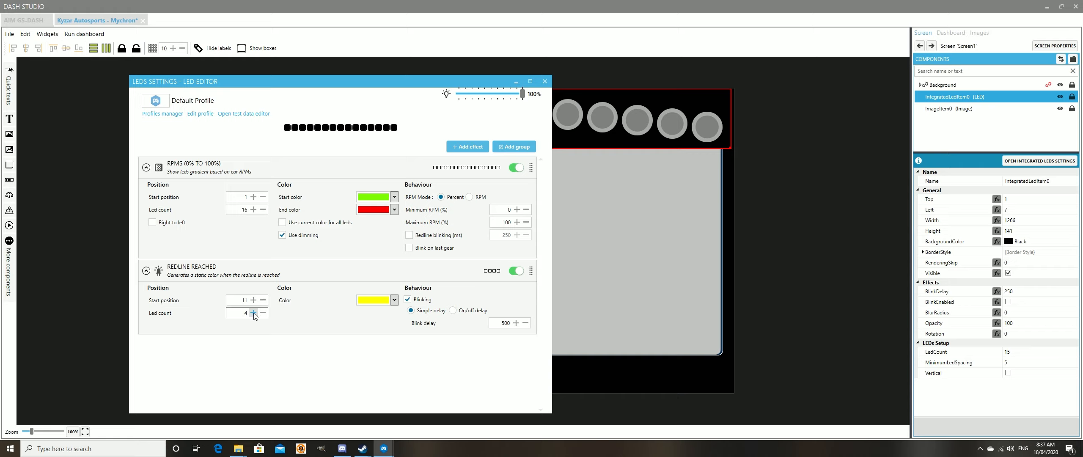
left_click(395, 300)
left_click(442, 286)
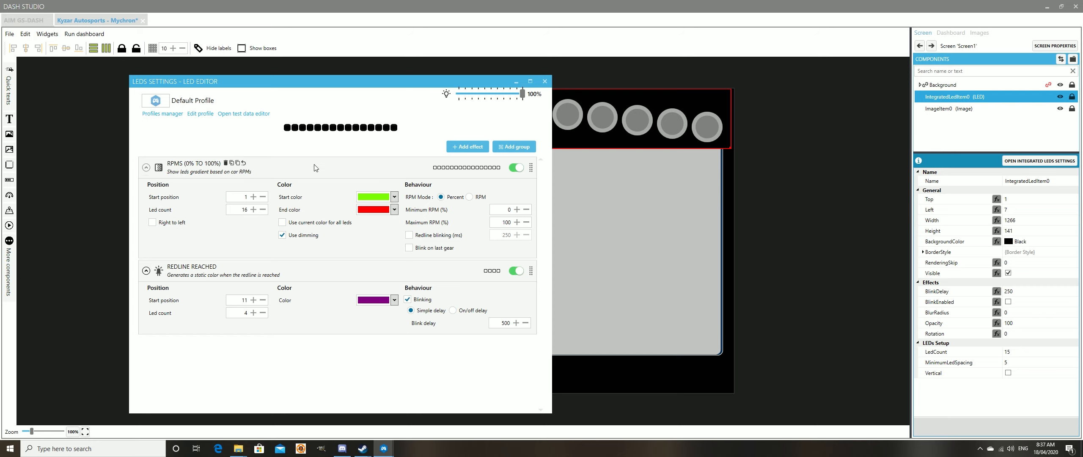
Step: Test the effect with RPMS redline reached enabled, keep its start position at 11 and raise its LED count by one
left_click(243, 113)
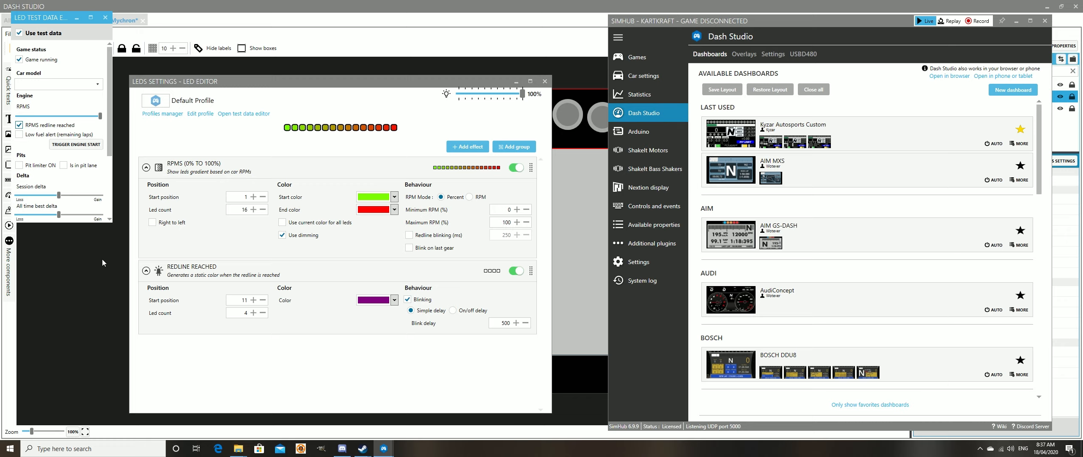
left_click(253, 300)
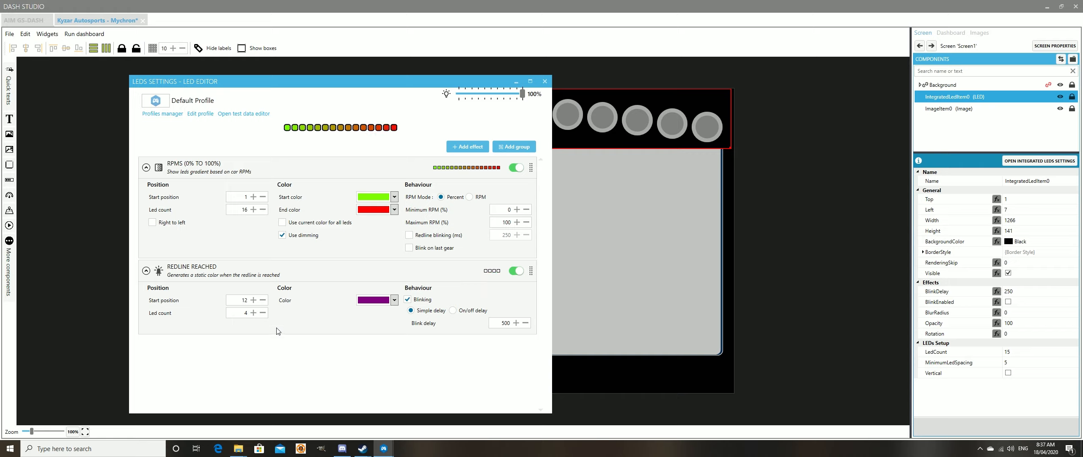
left_click(262, 300)
left_click(253, 312)
left_click(544, 82)
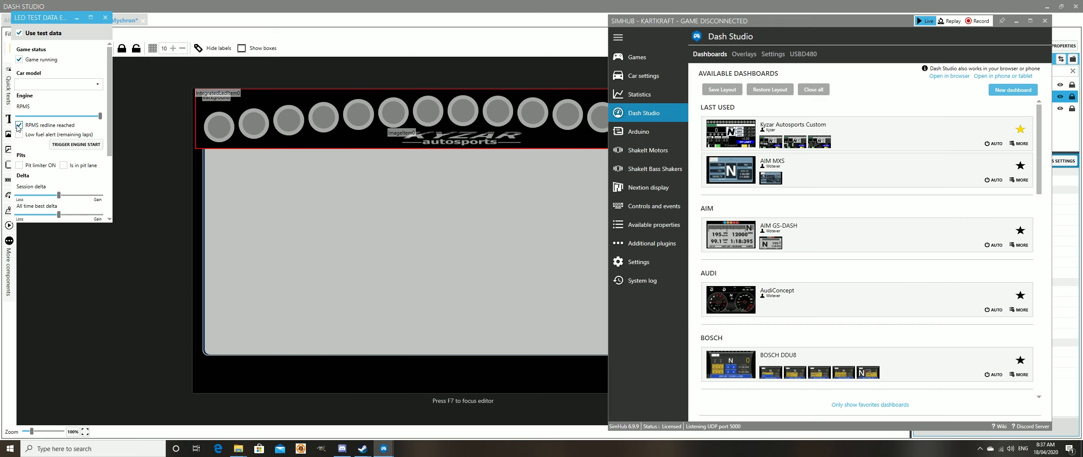
left_click(105, 18)
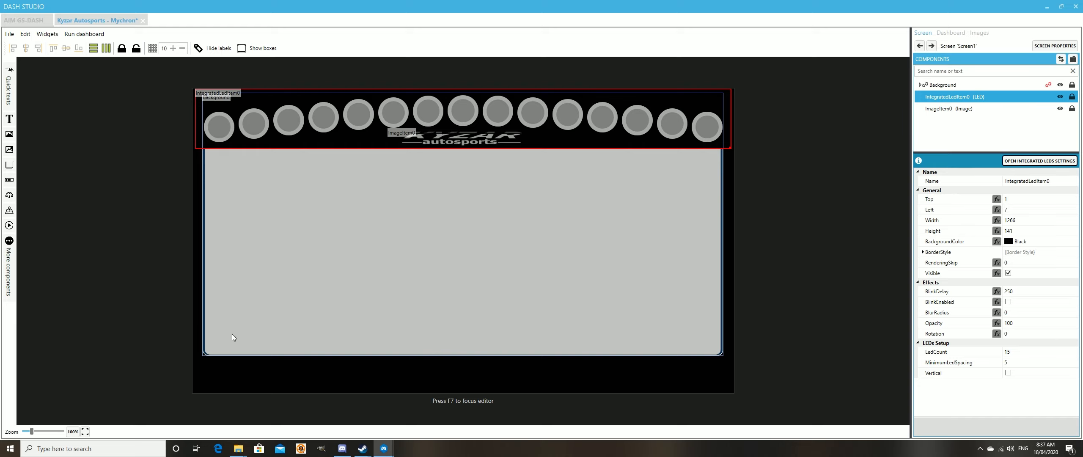
Step: Check the RPM gauge in AIM GS-DASH and insert an Engine RPM Gauge into the Kyzar Autosports - Mychron dashboard
left_click(19, 21)
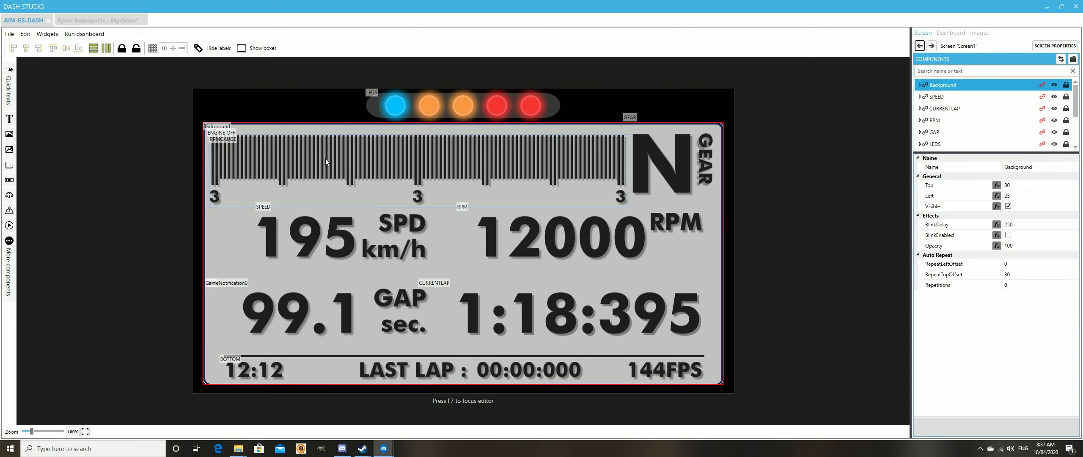
left_click(337, 159)
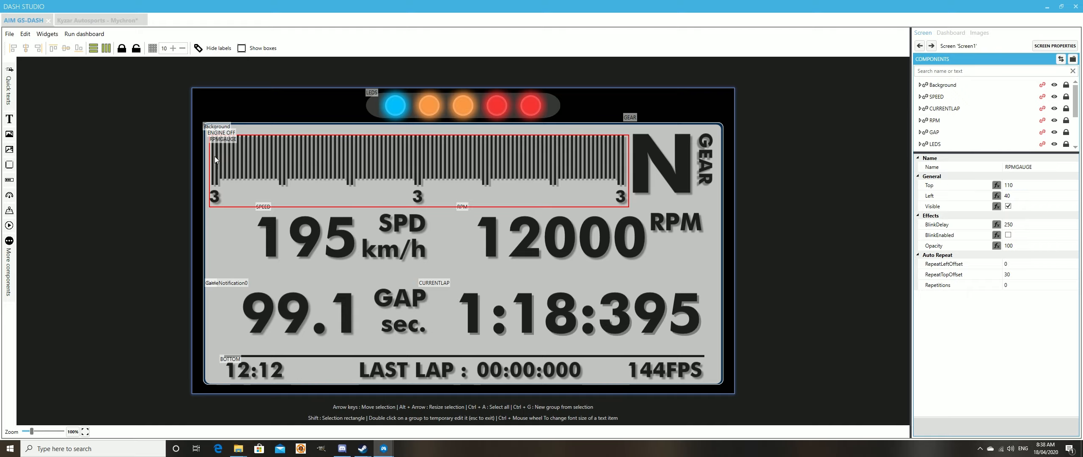
left_click(112, 20)
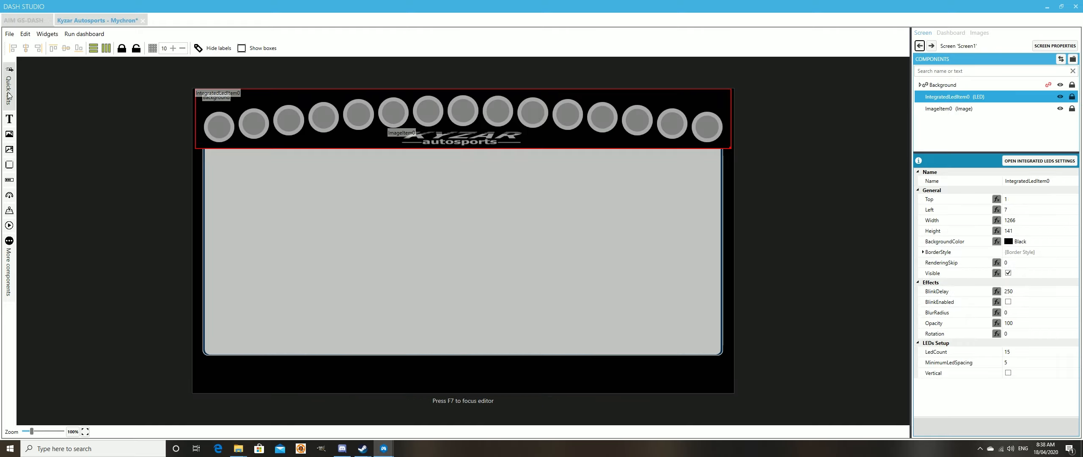
left_click(9, 96)
mouse_move(42, 73)
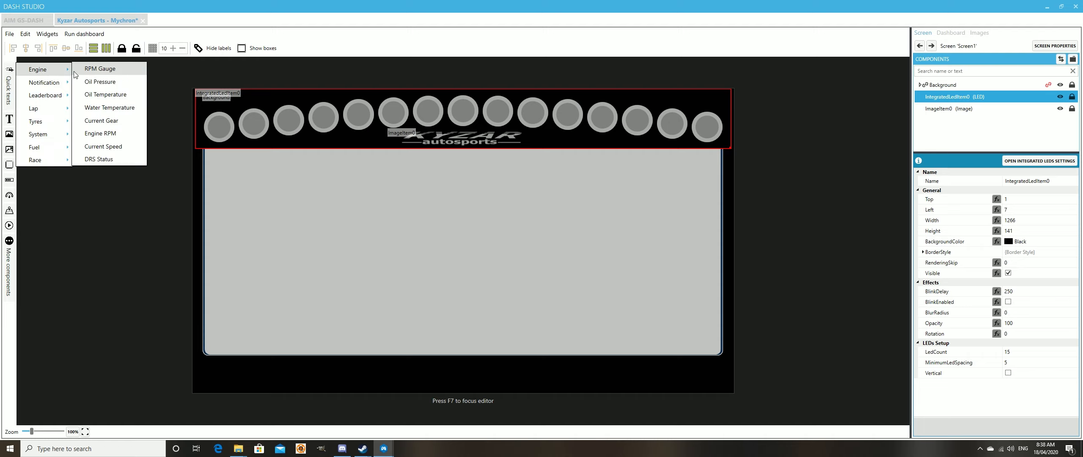
left_click(99, 69)
left_click_drag(280, 104, 300, 188)
Step: Examine the RPMGAUGE group in AIM GS-DASH, including the properties of its Gauge and StaticMarks subgroups
key("ctrl+Tab")
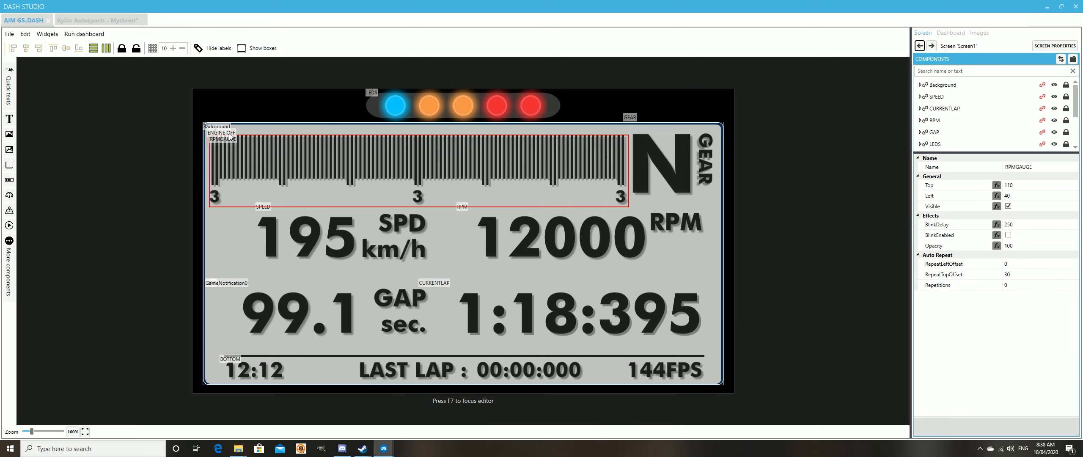
left_click(167, 142)
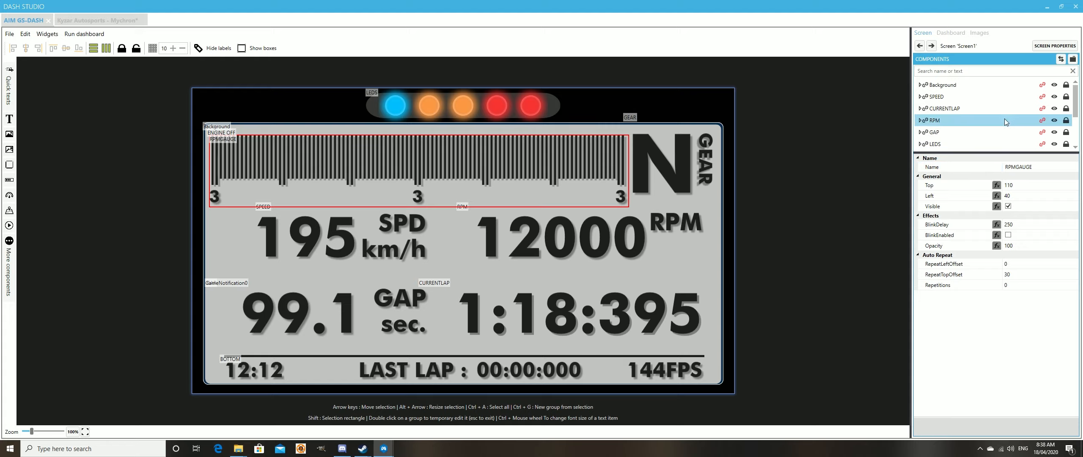
scroll(969, 98, "down", 3)
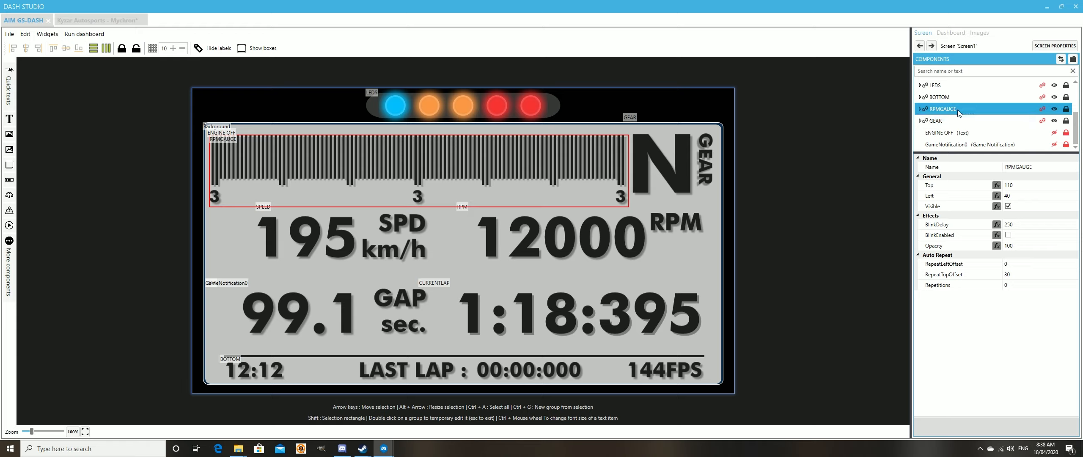
left_click(953, 111)
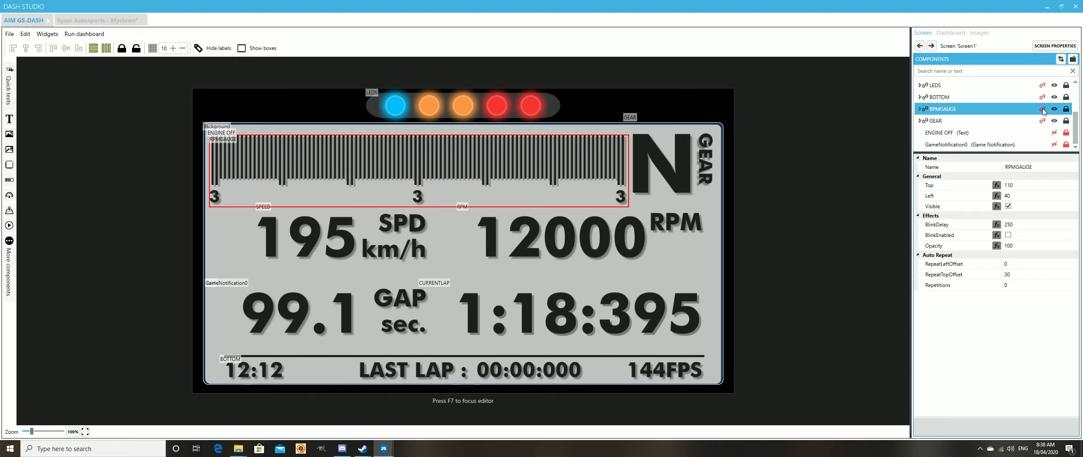
left_click(922, 110)
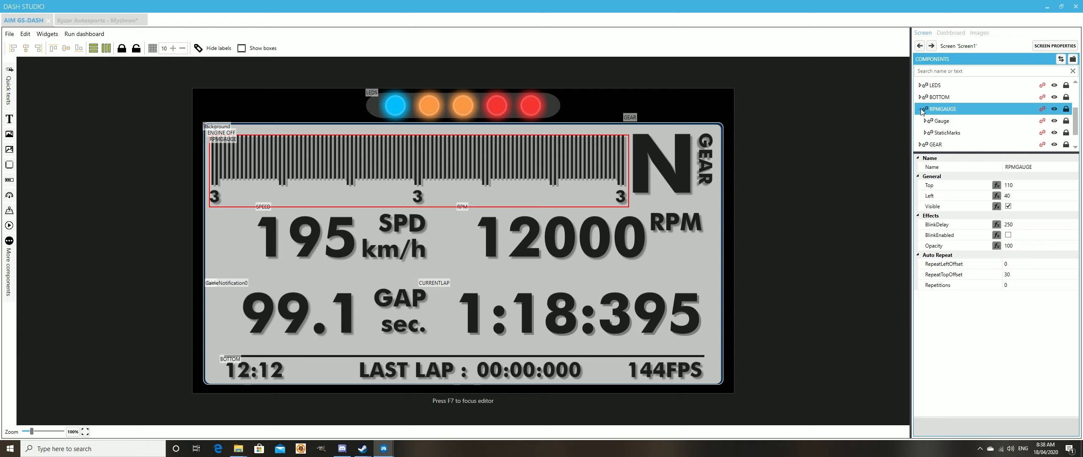
left_click(951, 124)
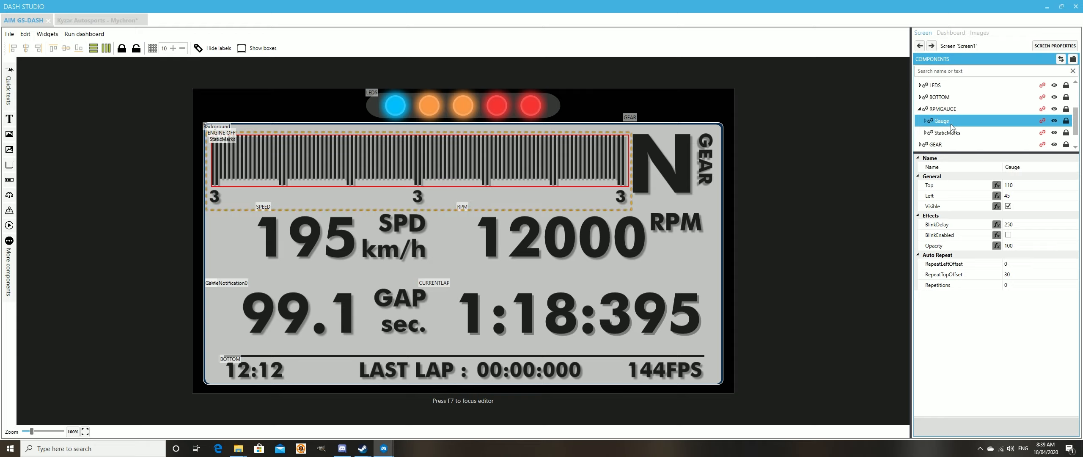
left_click(959, 133)
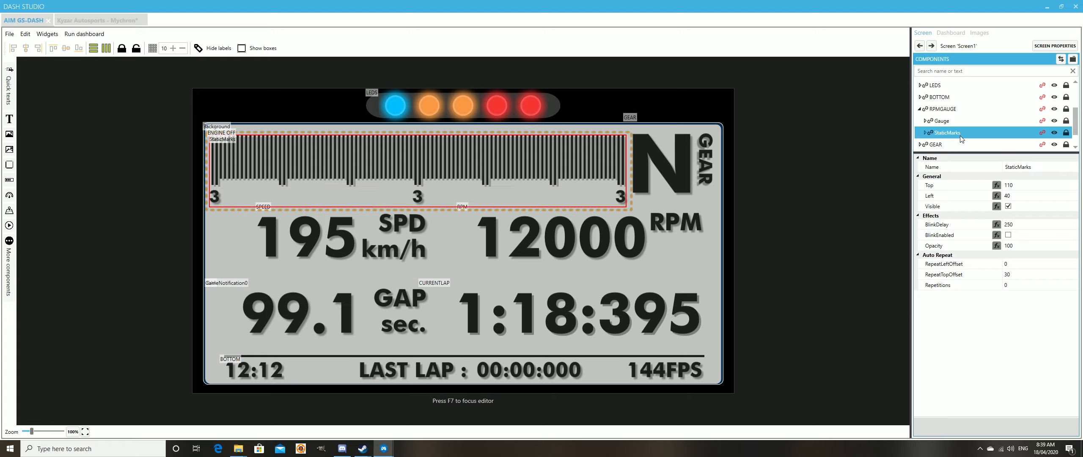
left_click(953, 123)
left_click(1007, 186)
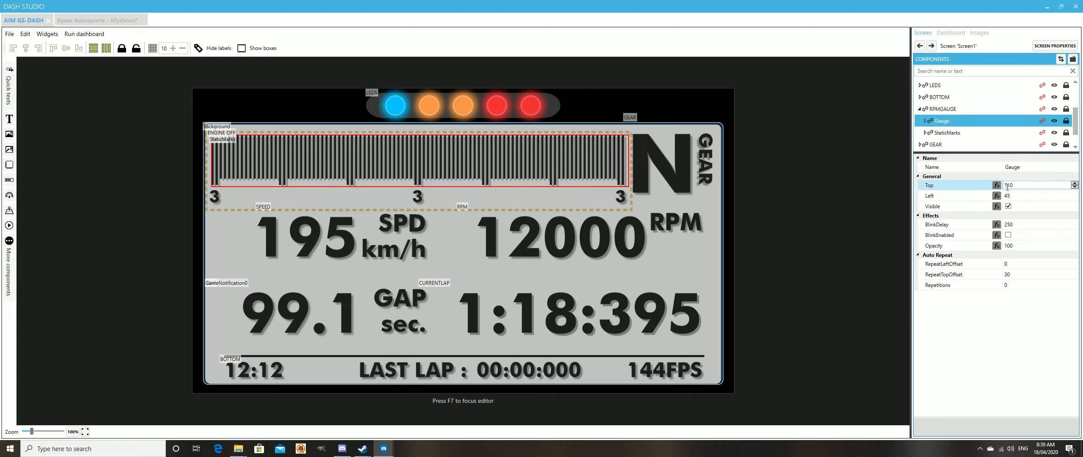
left_click(1022, 263)
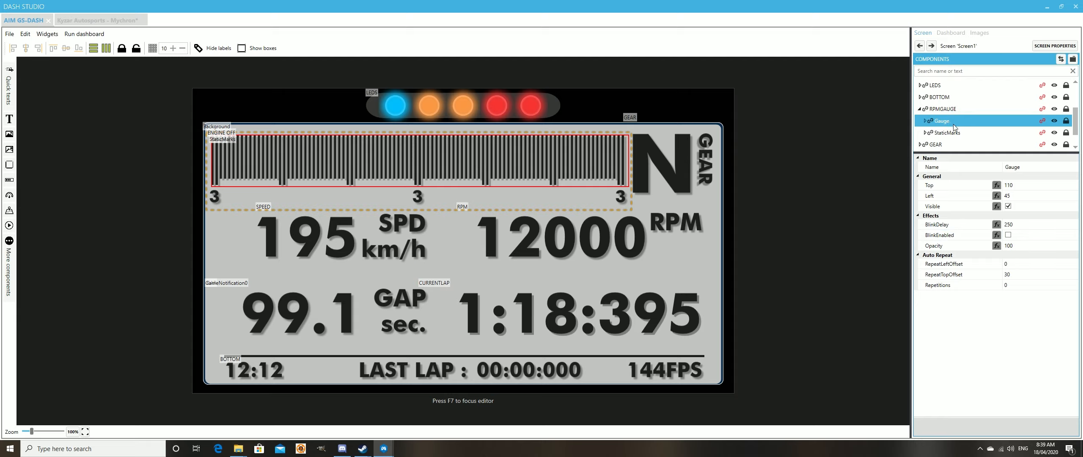
left_click(1021, 168)
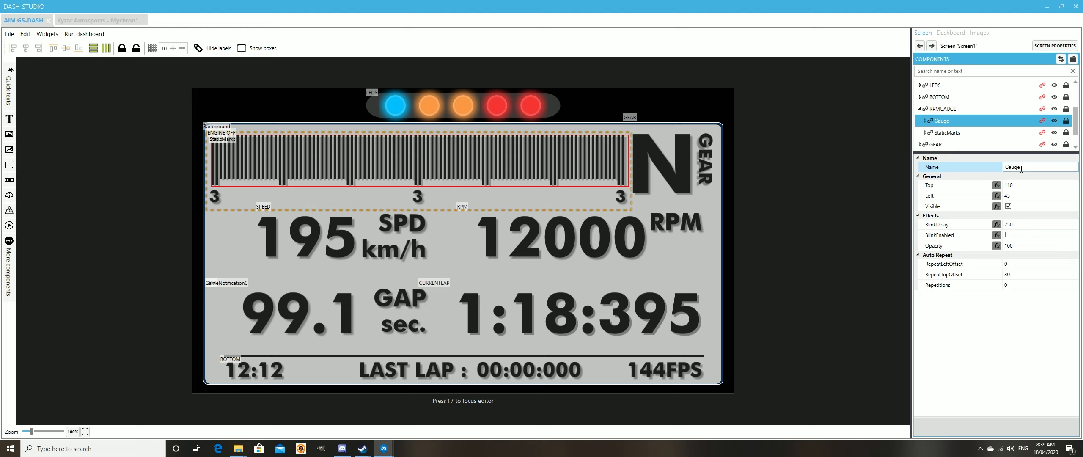
Step: Place a linear gauge over the RPM readout in AIM GS-DASH, review its properties and delete it
left_click(7, 181)
left_click_drag(296, 105, 534, 218)
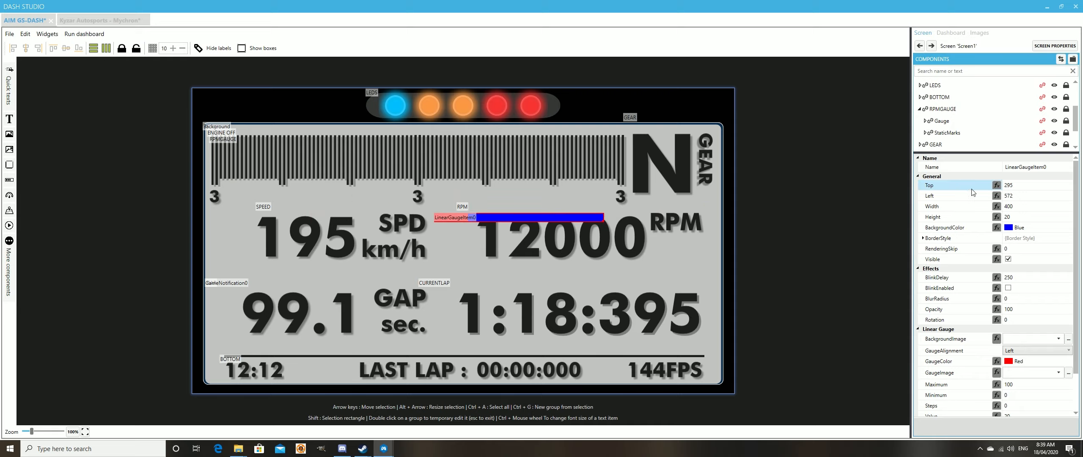
scroll(1008, 222, "down", 1)
scroll(1008, 222, "down", 1)
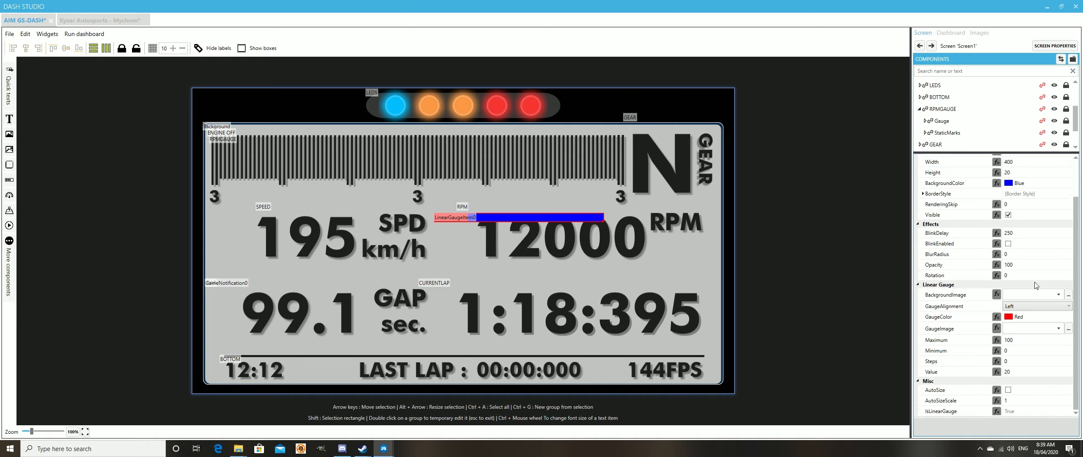
scroll(1041, 388, "up", 2)
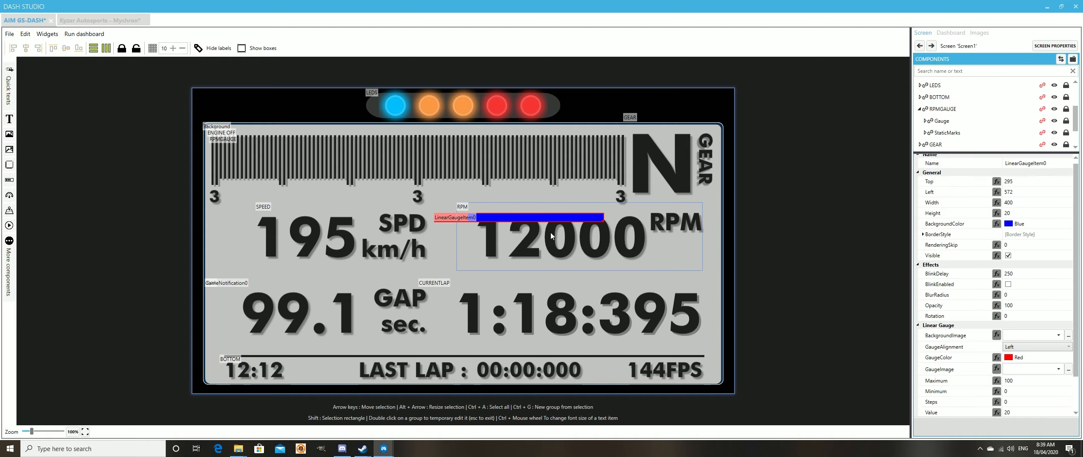
key("Delete")
Step: Copy the RPMGAUGE group's style in AIM GS-DASH and delete the blue RPM gauge from the Kyzar Autosports - Mychron dashboard
left_click(950, 121)
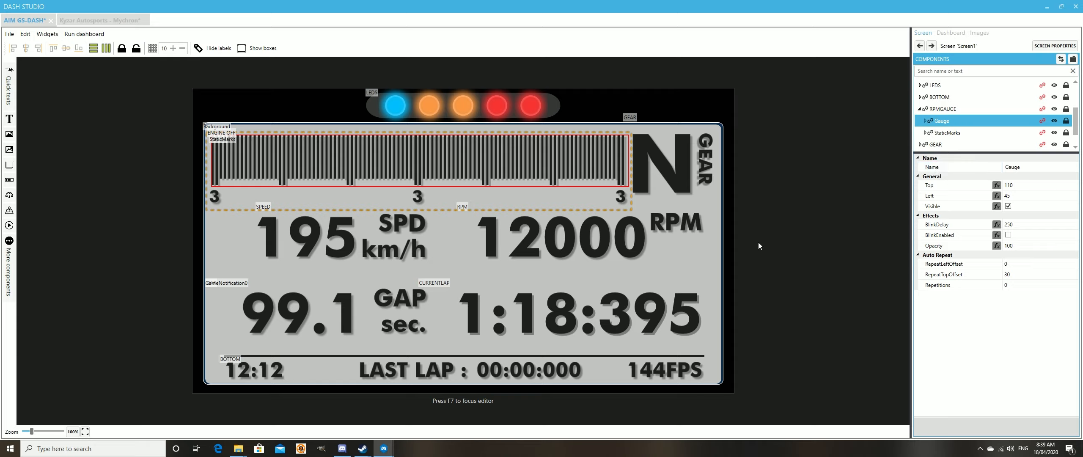
left_click(949, 112)
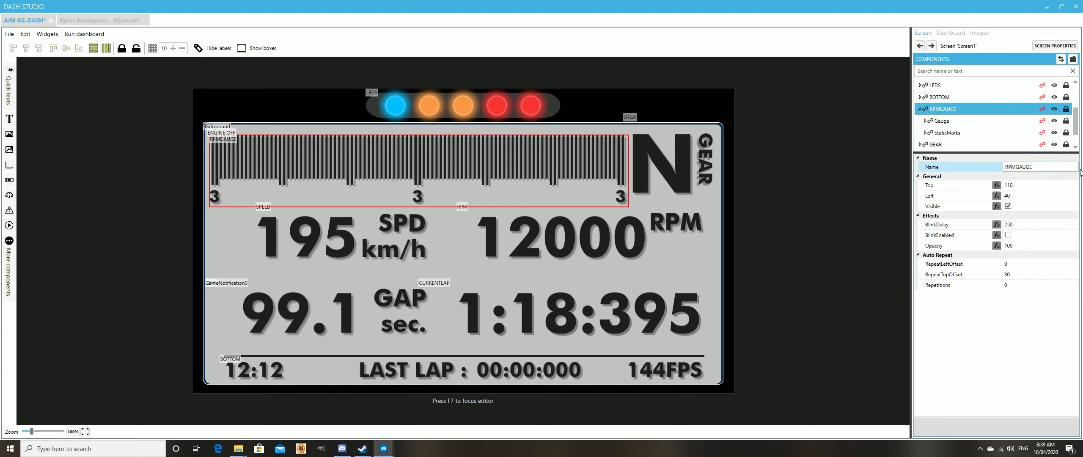
right_click(391, 160)
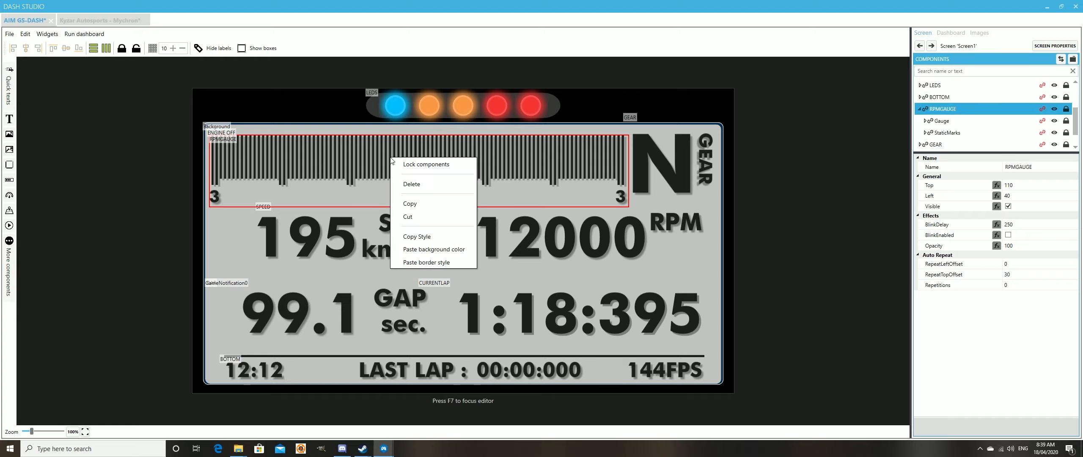
left_click(431, 241)
left_click(100, 20)
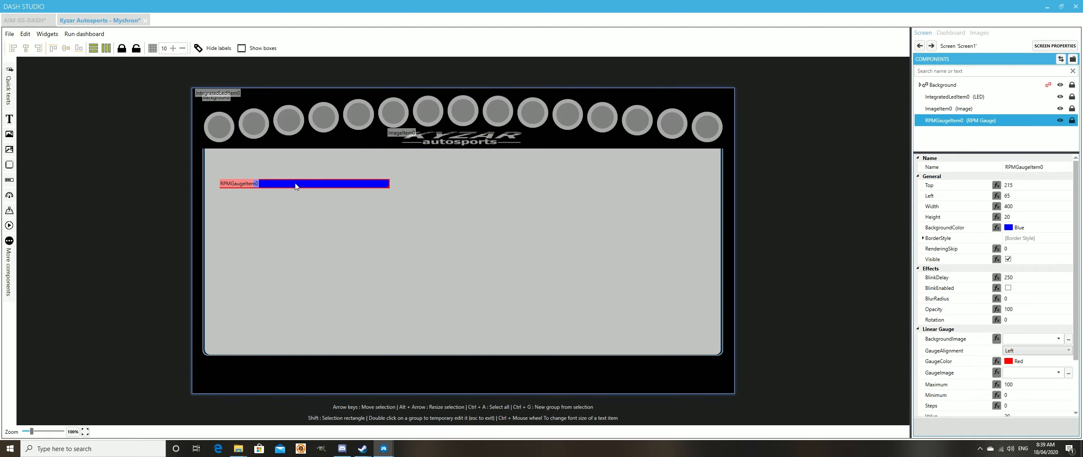
key("Delete")
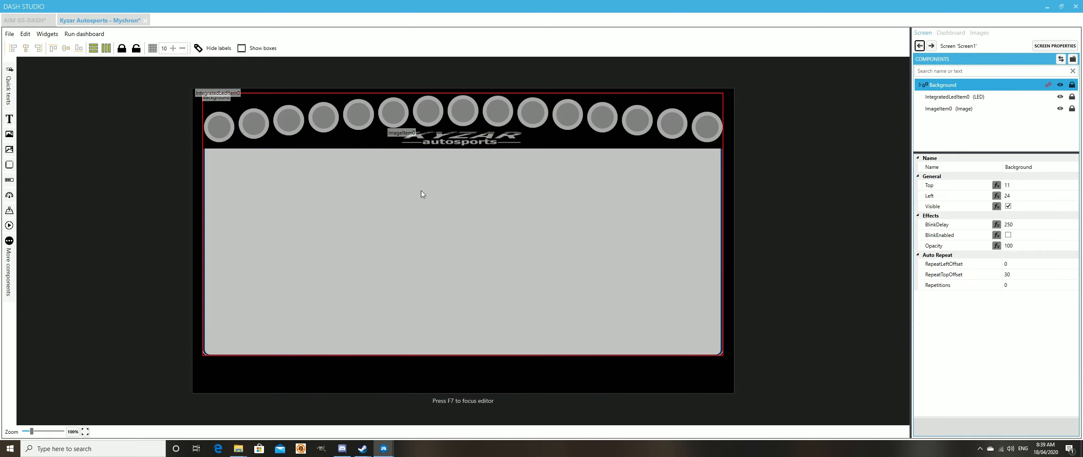
Step: Try to transfer the RPMGAUGE group from AIM GS-DASH to the Kyzar Autosports - Mychron dashboard with Copy Style
right_click(408, 189)
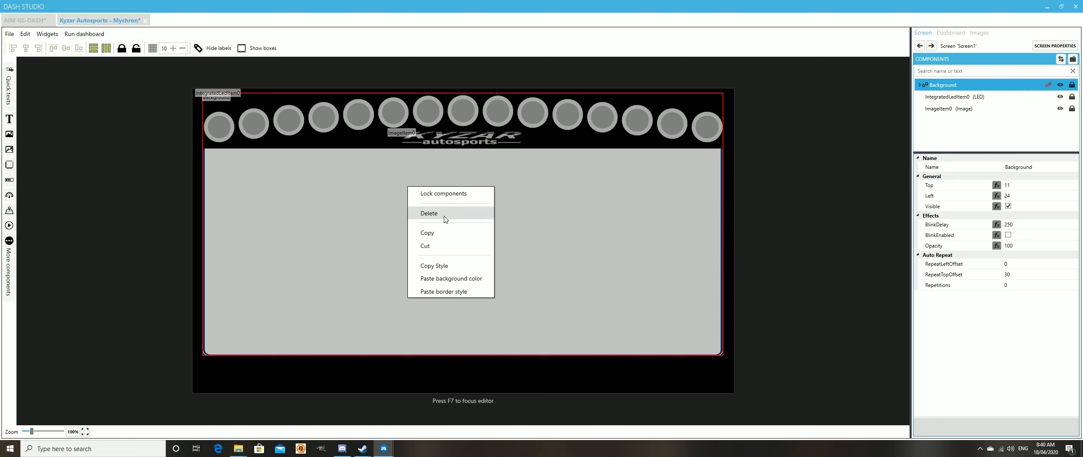
left_click(24, 20)
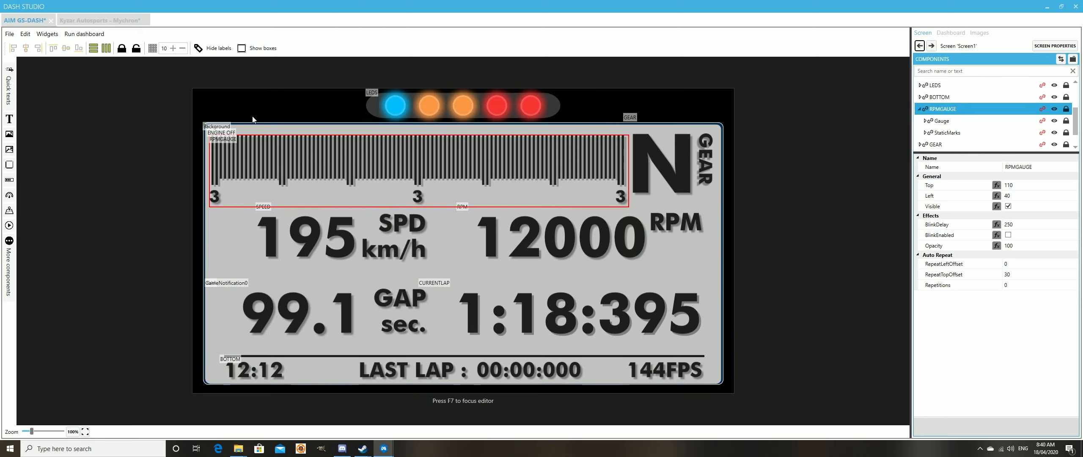
right_click(337, 153)
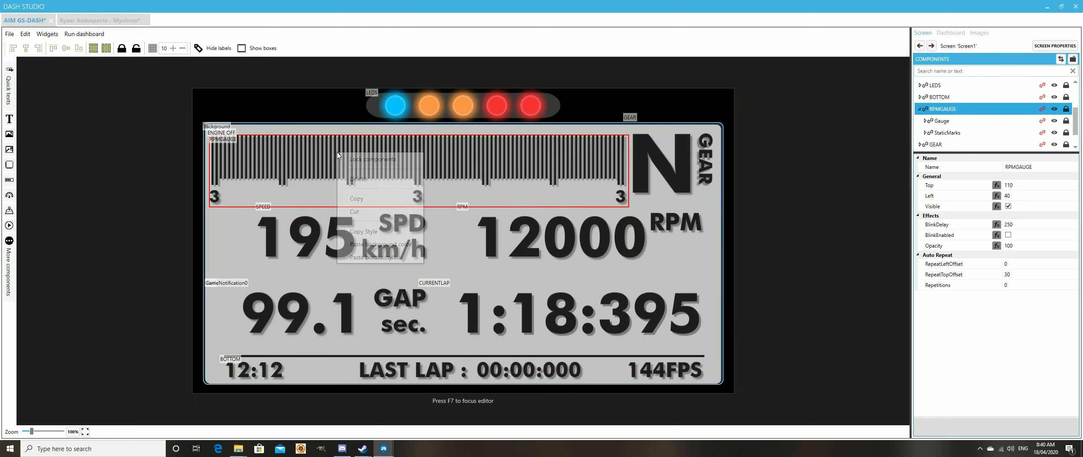
left_click(381, 229)
left_click(100, 20)
right_click(372, 179)
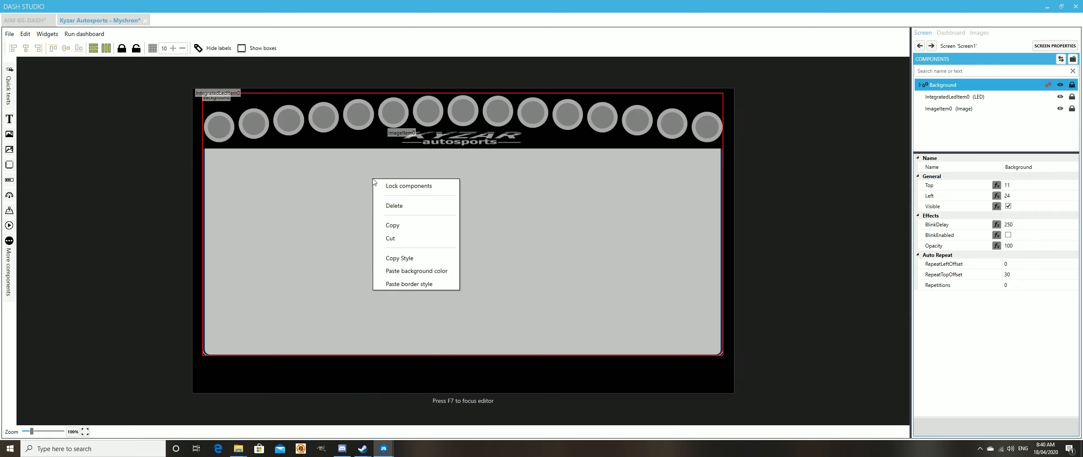
Step: Copy the RPMGAUGE group from AIM GS-DASH into the Kyzar Autosports - Mychron dashboard and move it below the logo, at top 144, left 27
left_click(36, 15)
left_click(36, 20)
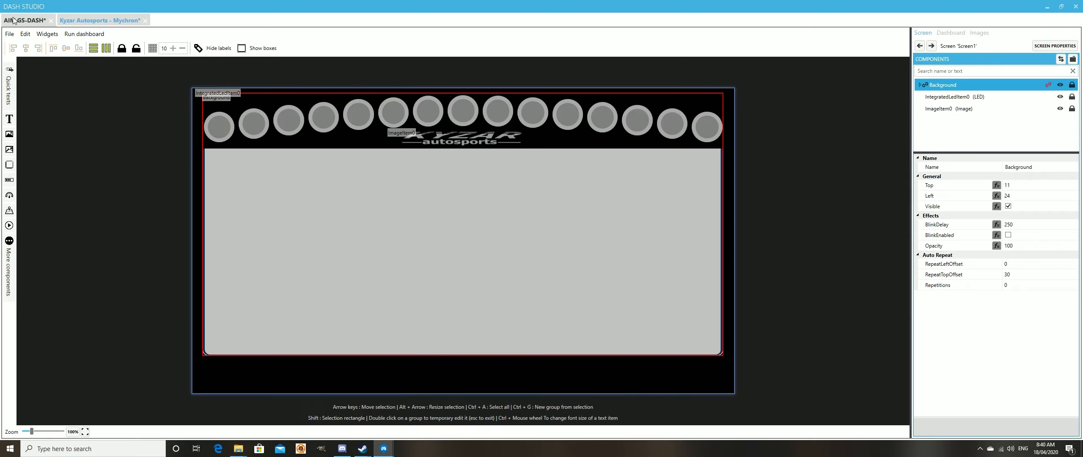
right_click(308, 166)
left_click(350, 214)
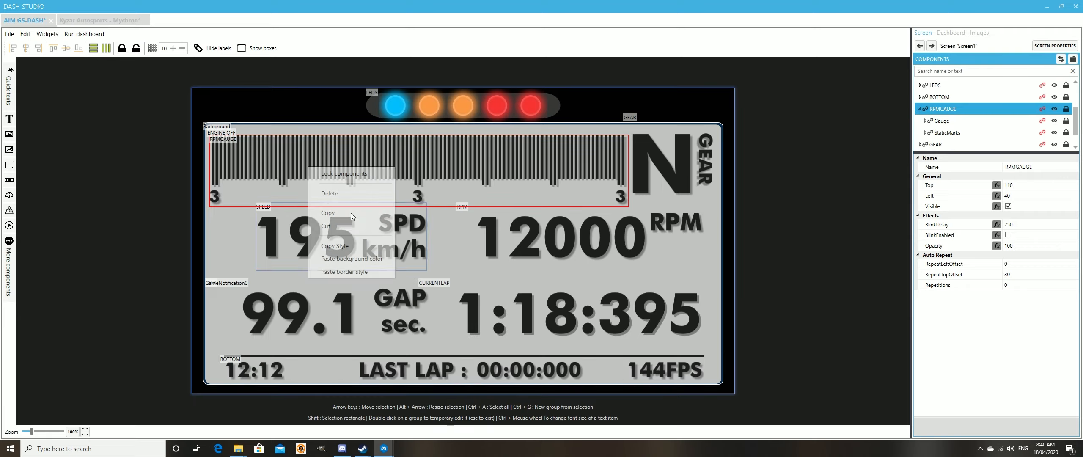
left_click(99, 20)
key("ctrl+v")
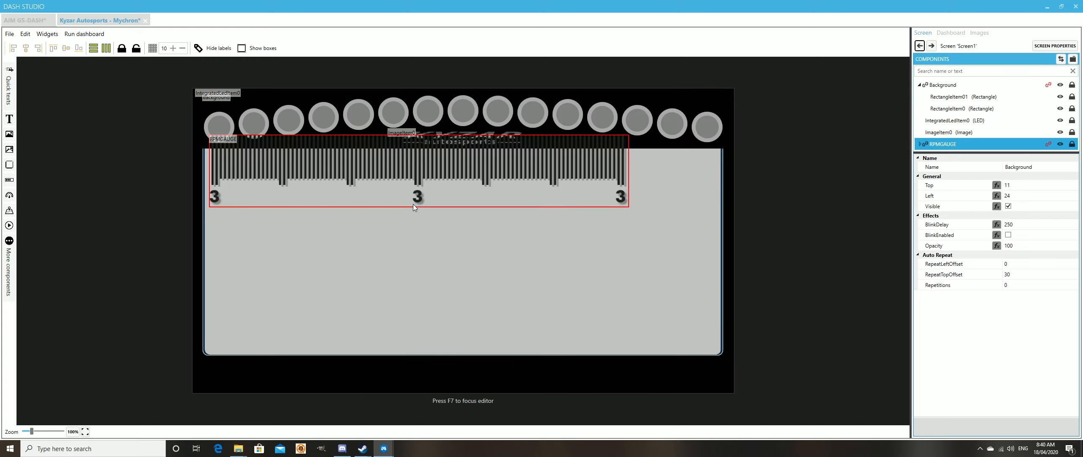
mouse_move(444, 169)
left_mouse_down()
mouse_move(436, 199)
mouse_move(441, 179)
left_mouse_up()
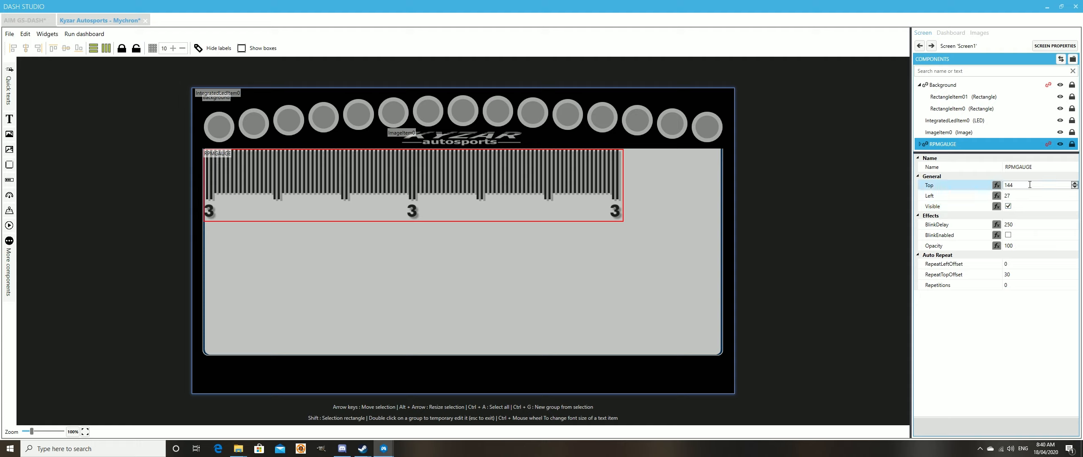
Step: Fine-tune the RPMGAUGE group's vertical position, raising Top to 149 and lowering it to 141
left_click(1076, 183)
left_click(1076, 182)
left_click(1076, 182)
left_click(1076, 182)
left_click(1076, 182)
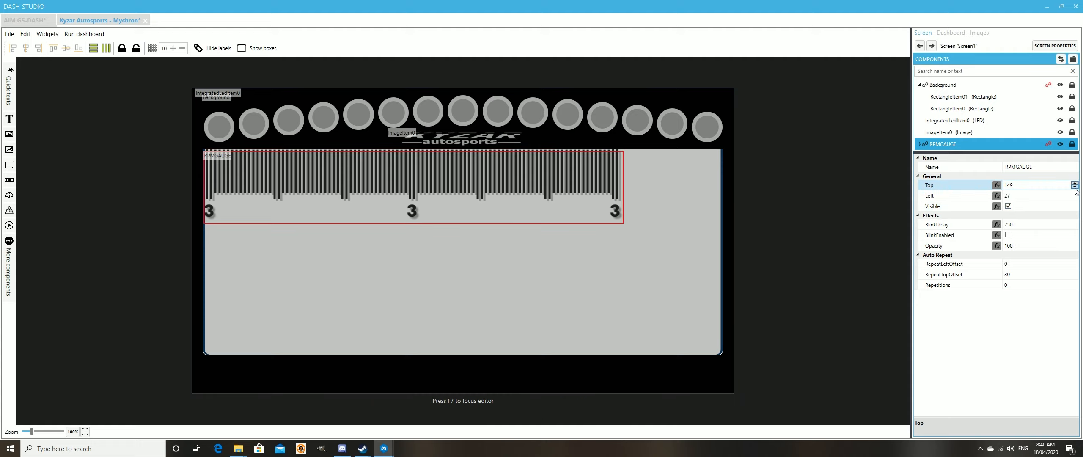
left_click(1074, 188)
left_click(1075, 188)
left_click(1075, 187)
left_click(1075, 187)
left_click(1074, 187)
left_click(1075, 188)
left_click(1074, 187)
left_click(1075, 187)
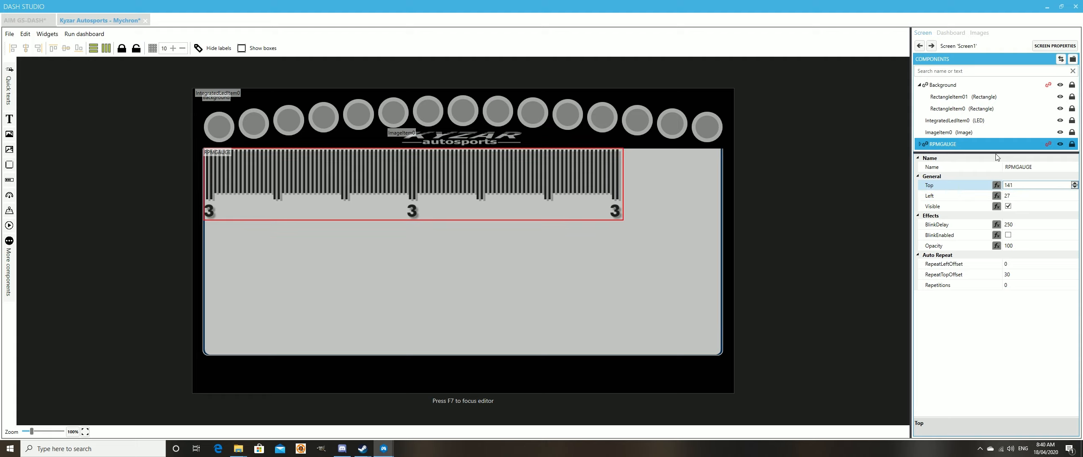
Step: Raise the RPMGAUGE group's Left value stepwise to 45
left_click(1075, 194)
left_click(1075, 194)
left_click(1075, 194)
left_click(1074, 194)
left_click(1074, 194)
left_click(1074, 194)
left_click(1074, 193)
left_click(1075, 194)
left_click(1074, 193)
left_click(1075, 194)
left_click(1075, 194)
left_click(1074, 194)
left_click(1075, 194)
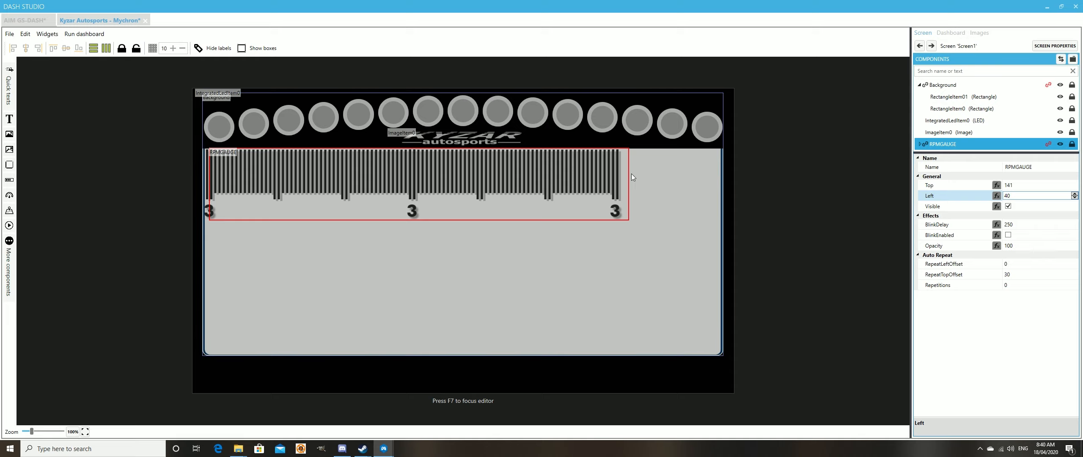
left_click(1075, 194)
left_click(1075, 194)
left_click(1075, 194)
left_click(1075, 193)
left_click(1074, 193)
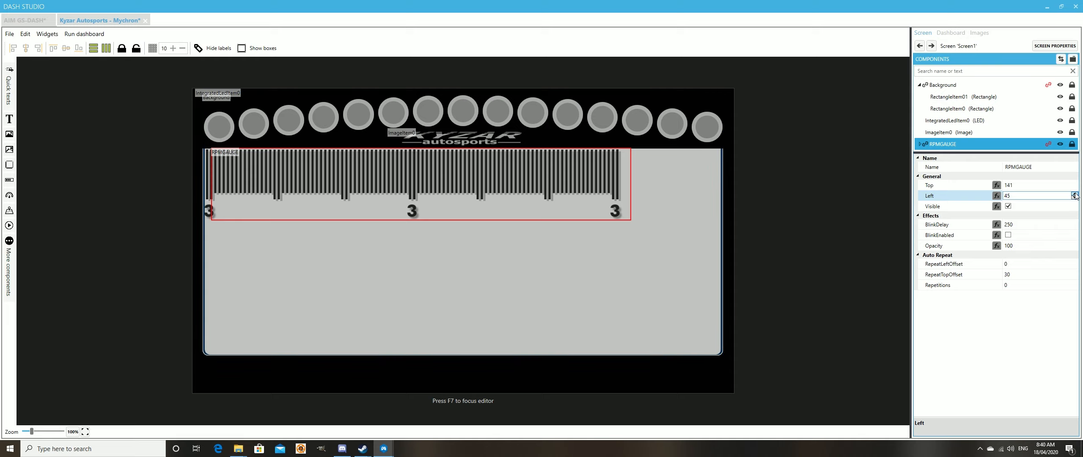
Step: Lower the RPMGAUGE group's Left value stepwise to 29
left_click(1074, 198)
left_click(1074, 197)
left_click(1074, 198)
left_click(1075, 197)
left_click(1074, 197)
left_click(1074, 197)
left_click(1075, 197)
left_click(1074, 197)
left_click(1075, 198)
left_click(1074, 198)
left_click(1074, 197)
left_click(1074, 198)
left_click(1075, 197)
left_click(1075, 198)
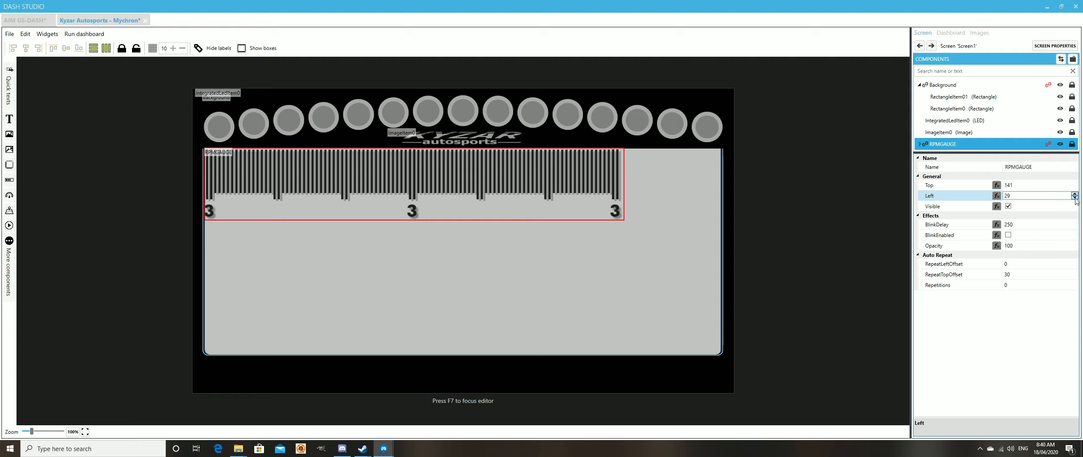
Step: Move the RPMGAUGE group to the middle of the dashboard, at top 144, left 140, and select its Gauge subgroup
left_click_drag(474, 174, 520, 172)
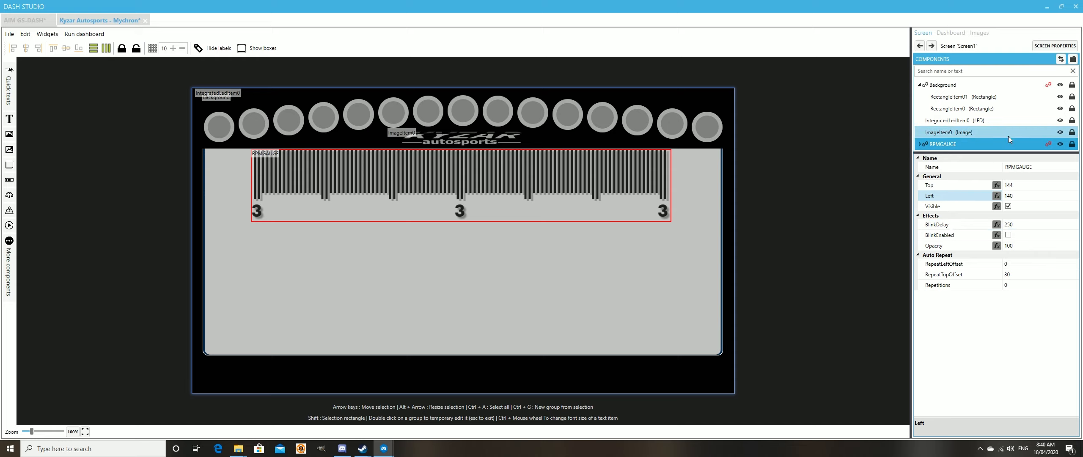
left_click(918, 145)
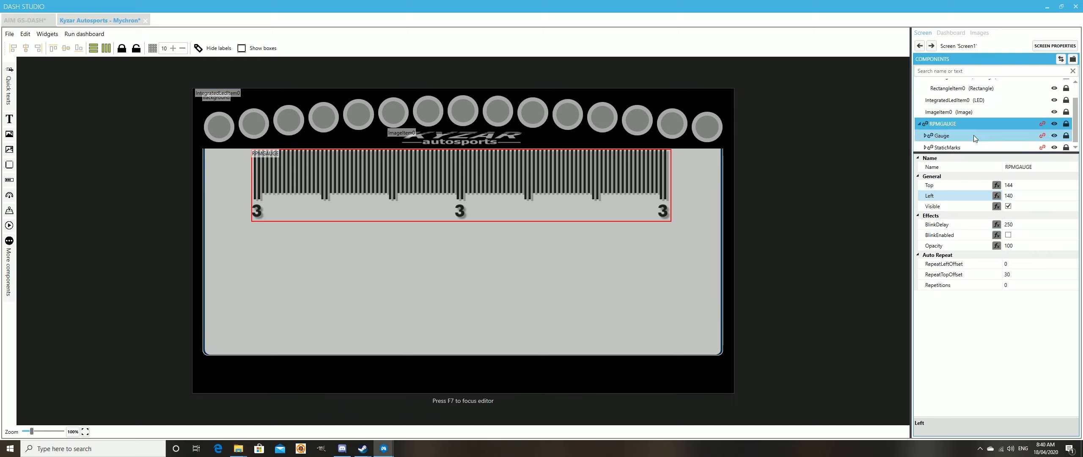
left_click(968, 136)
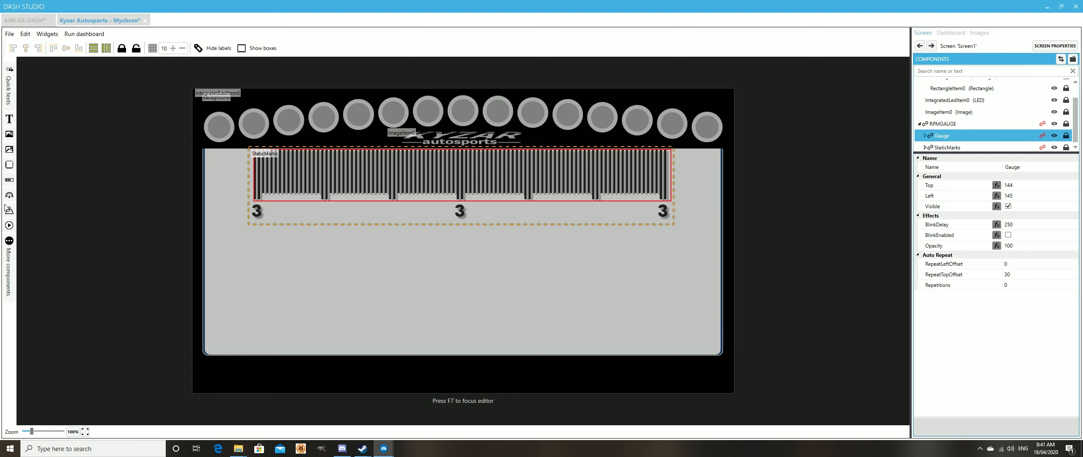
Step: Try a Dial Gauge component over the start of the RPM scale and delete it
left_click(9, 240)
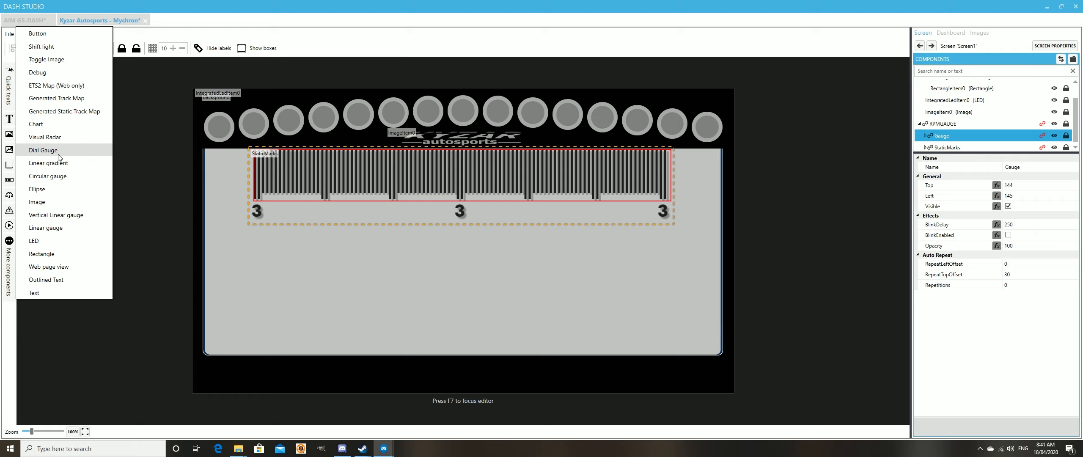
left_click(42, 150)
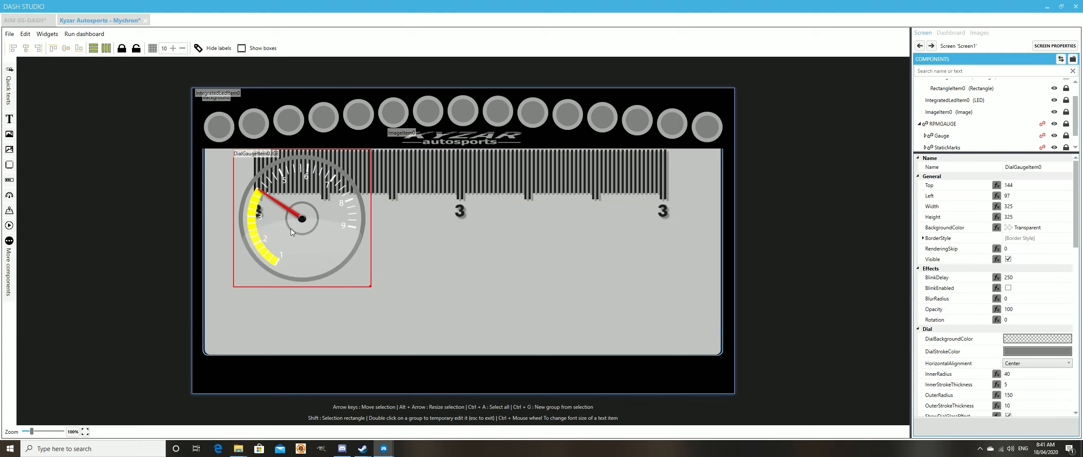
key("Delete")
Step: Try a second dial gauge, delete it, and undo the deletion of the RPMGAUGE group
left_click(9, 225)
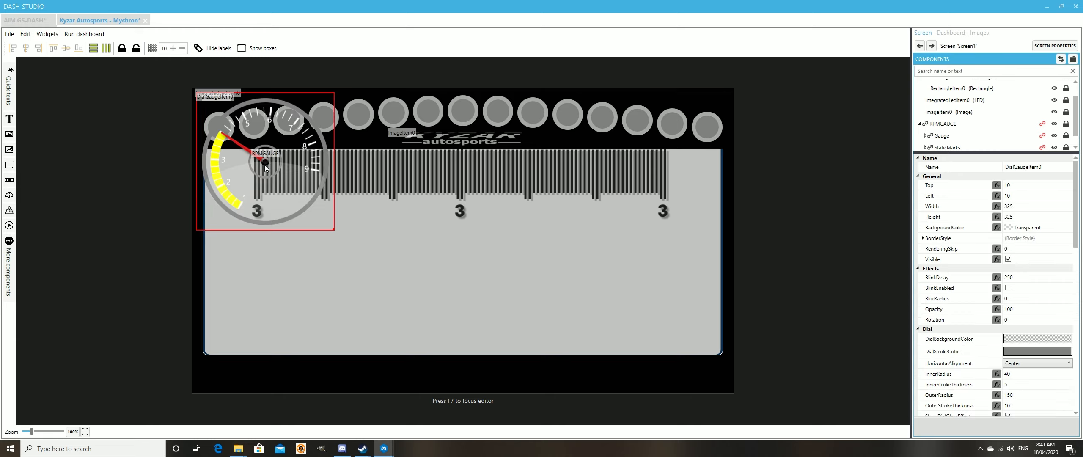
left_click(256, 182)
key("Delete")
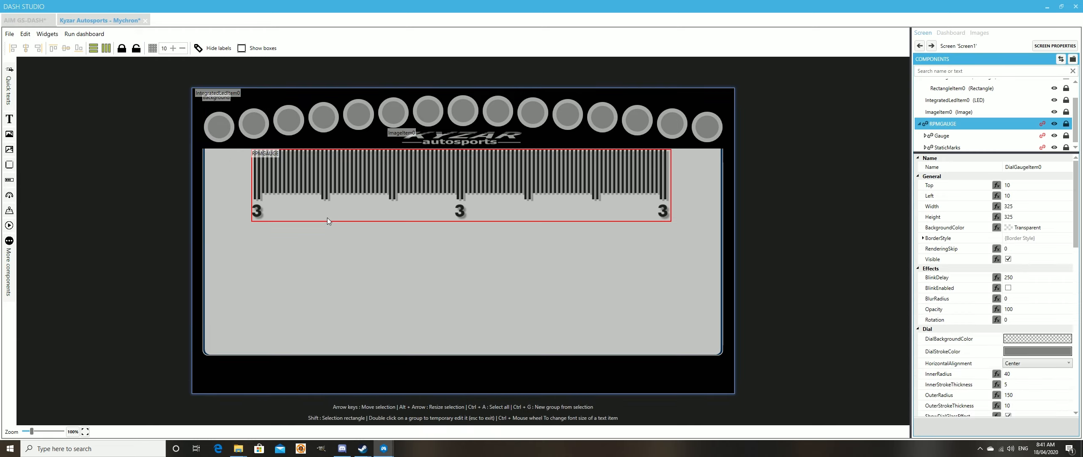
key("Delete")
key("ctrl+z")
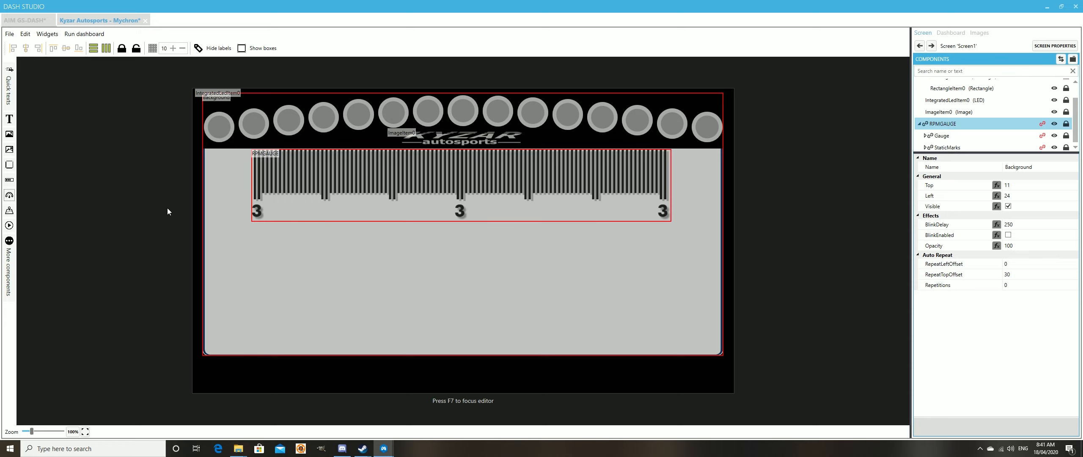
Step: Place a circular gauge below the RPM scale at top 346, left 73, and enlarge it to about 718 by 214
left_click(9, 239)
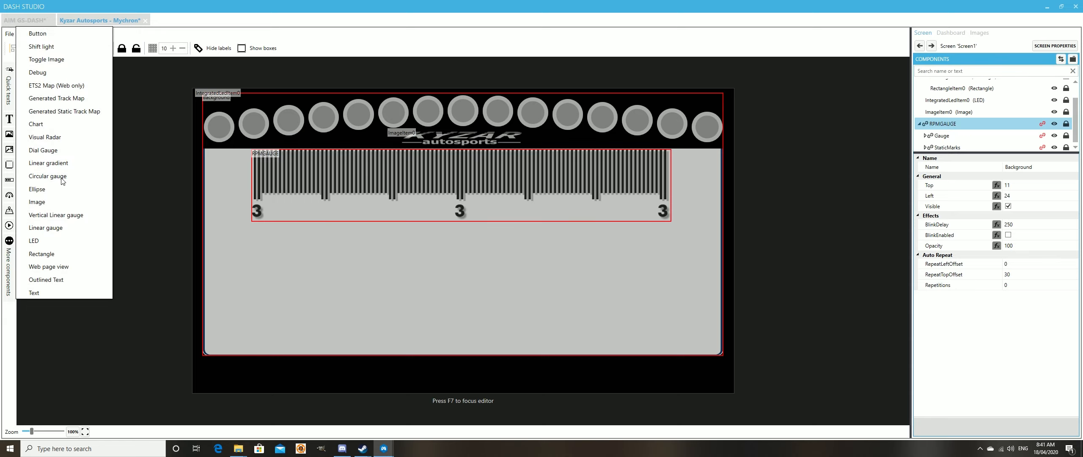
left_click(92, 175)
left_click_drag(221, 130, 220, 134)
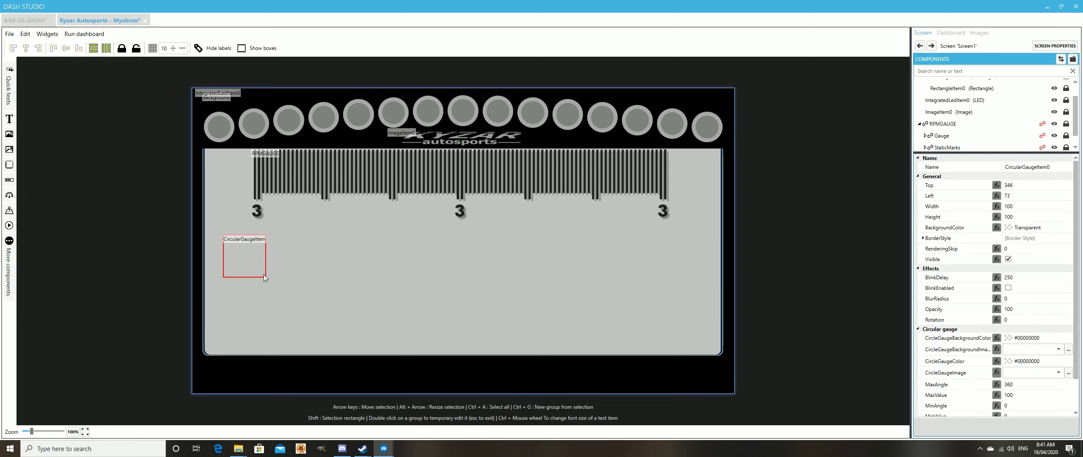
left_click_drag(266, 277, 527, 325)
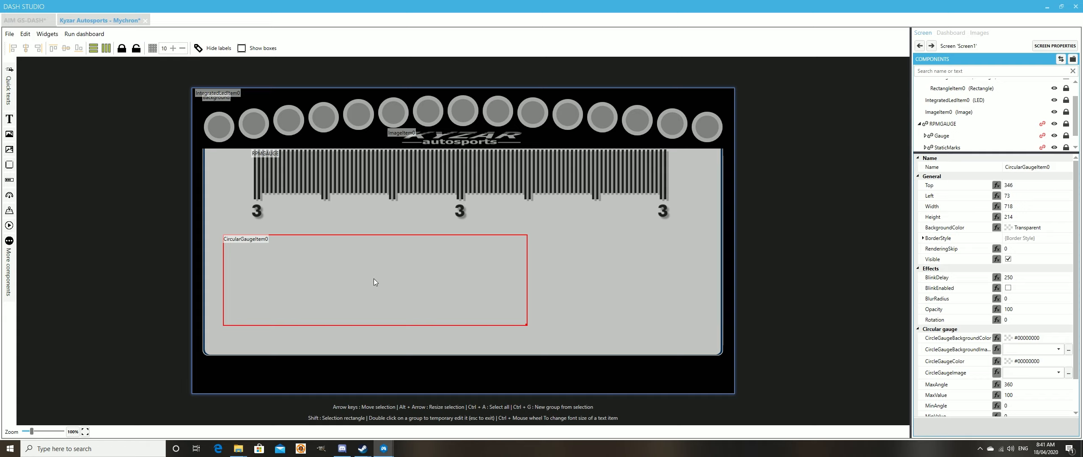
Step: Set the circular gauge's color to Tomato and its gauge background color to Red, review its properties and delete it
scroll(1011, 321, "down", 1)
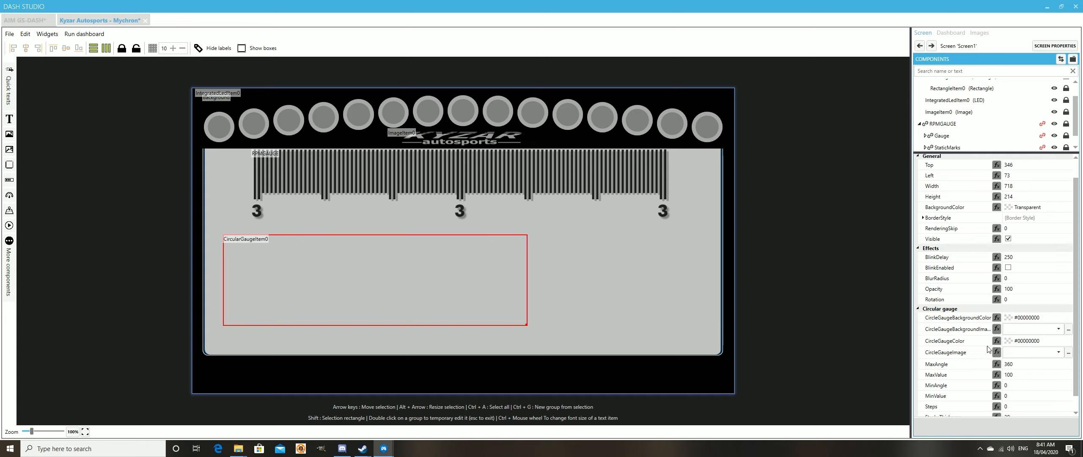
left_click(1011, 342)
left_click(1068, 340)
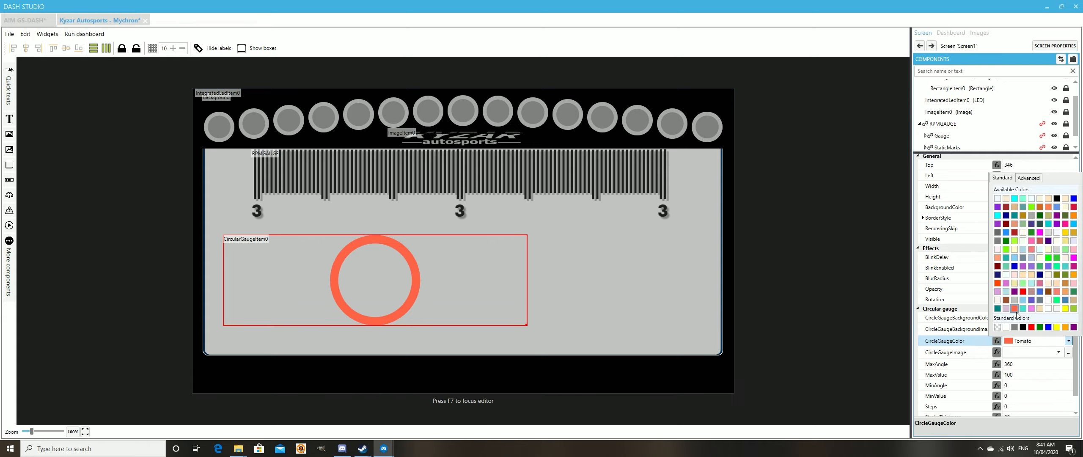
left_click(1015, 316)
left_click(1068, 317)
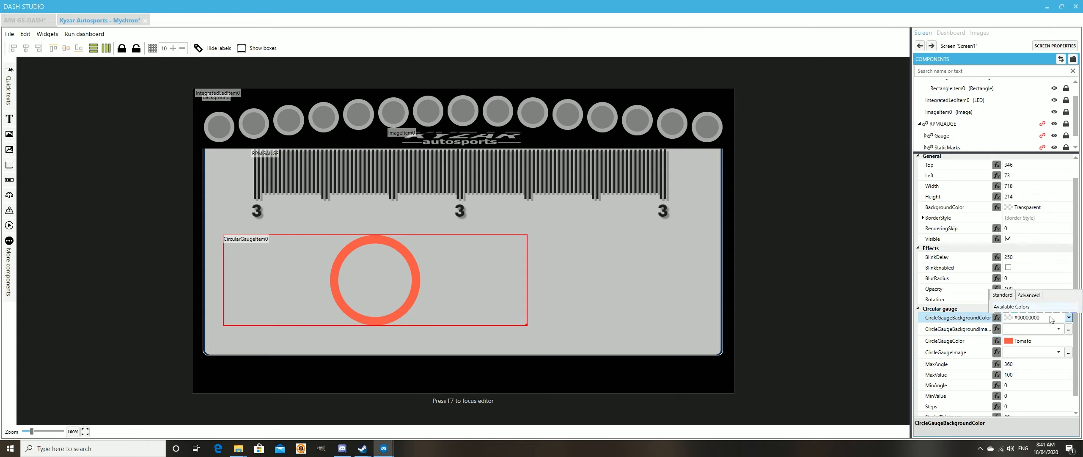
left_click(1032, 303)
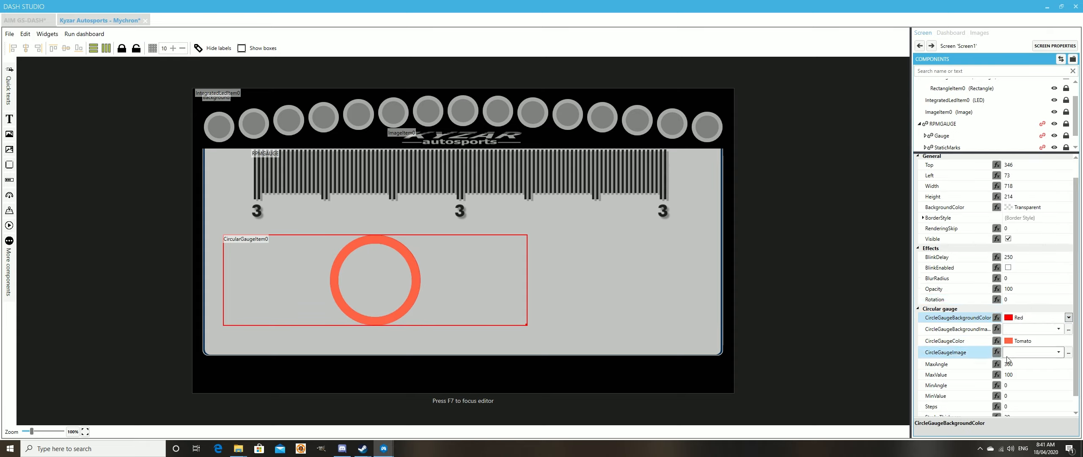
scroll(994, 380, "down", 1)
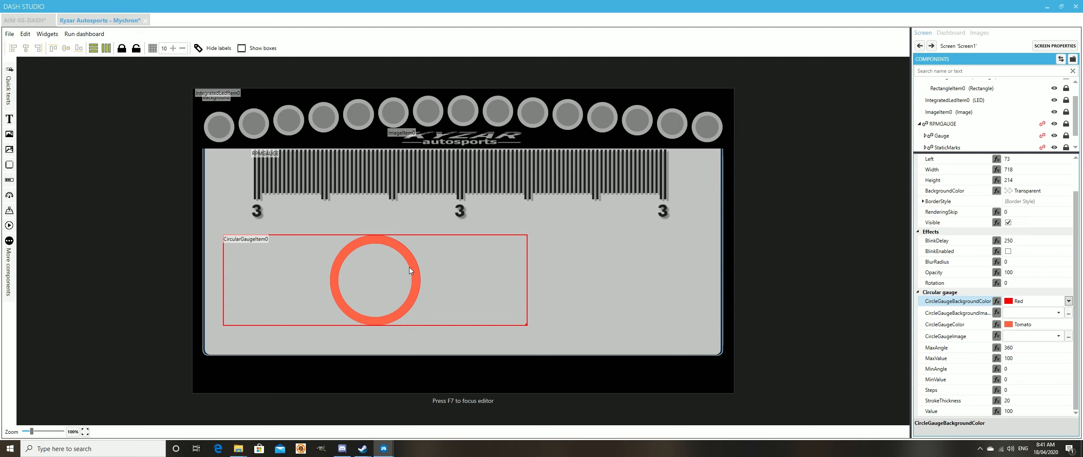
key("Delete")
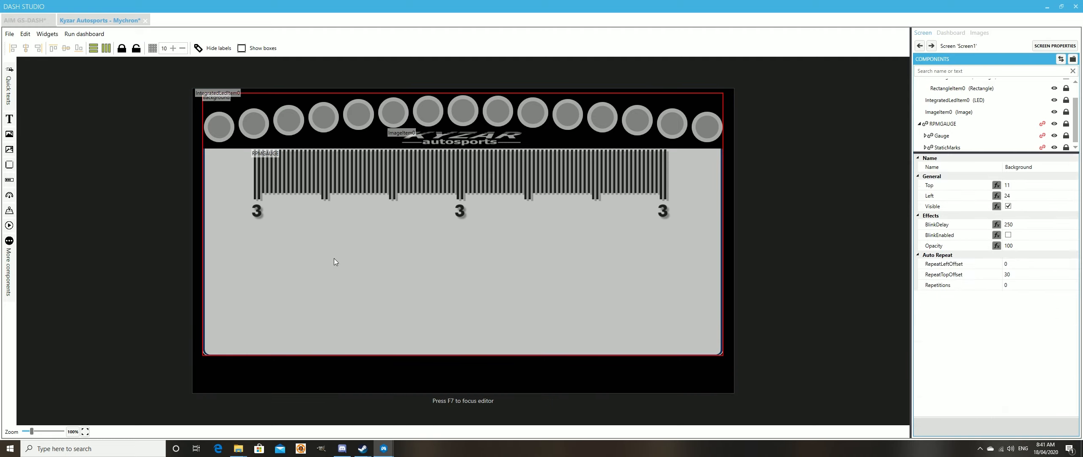
Step: Try a Dial Gauge component over the start of the RPM scale and delete it again
left_click(7, 247)
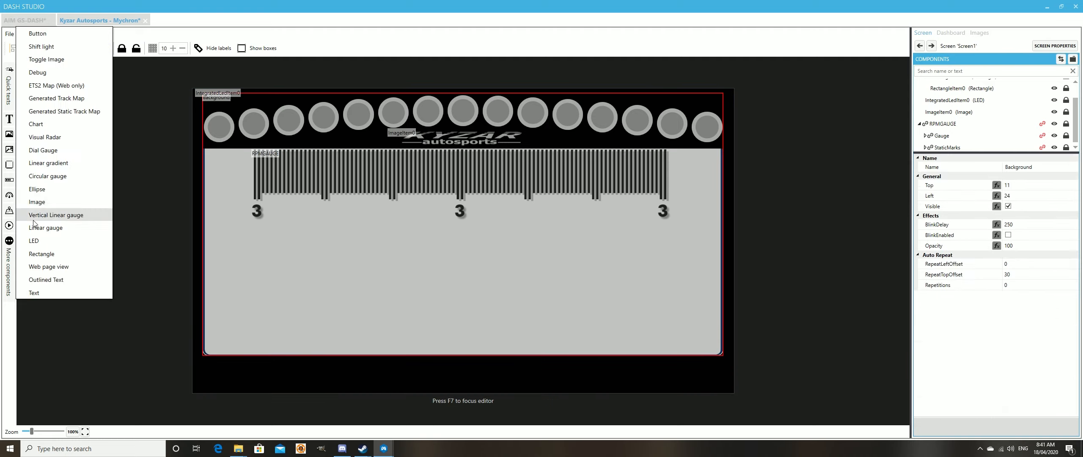
left_click(12, 196)
left_click(328, 217)
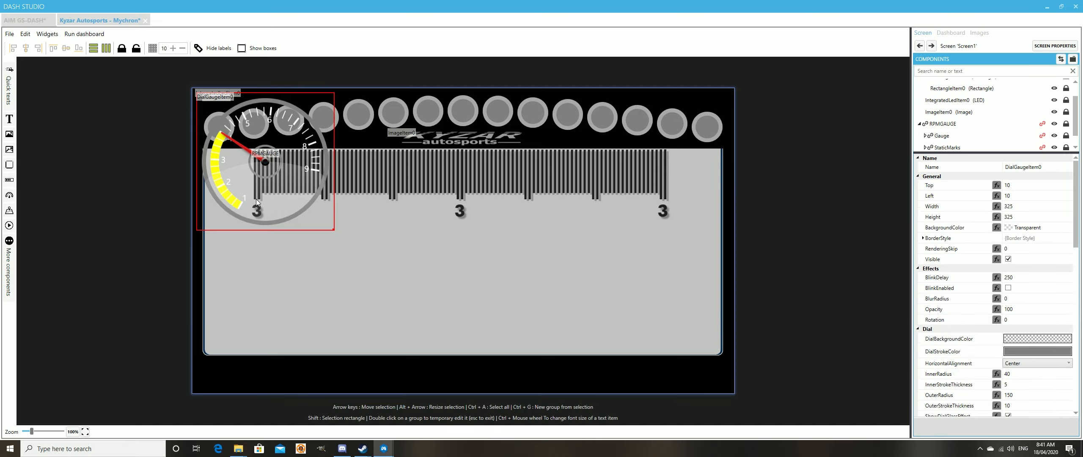
key("Delete")
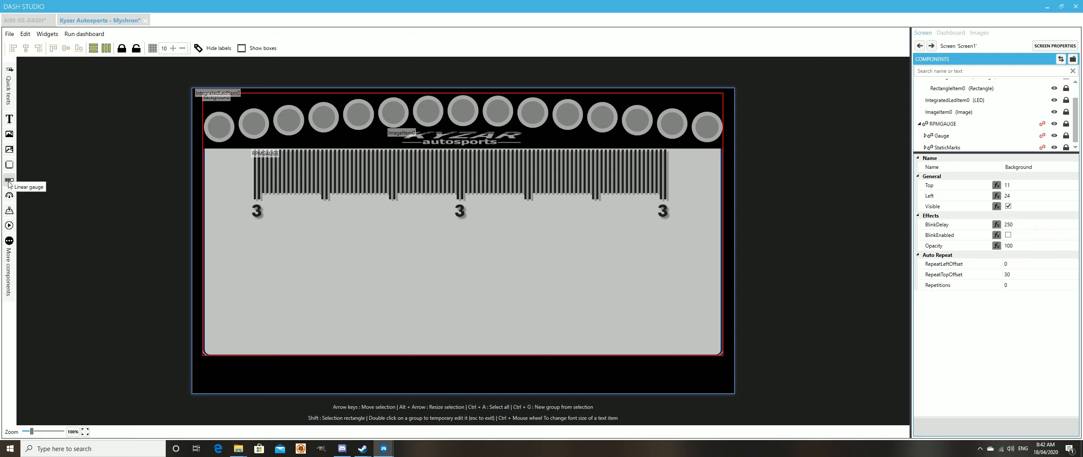
Step: Try the predefined Engine RPM Gauge below the RPM scale at top 391, left 74, and delete it
left_click(8, 82)
mouse_move(51, 76)
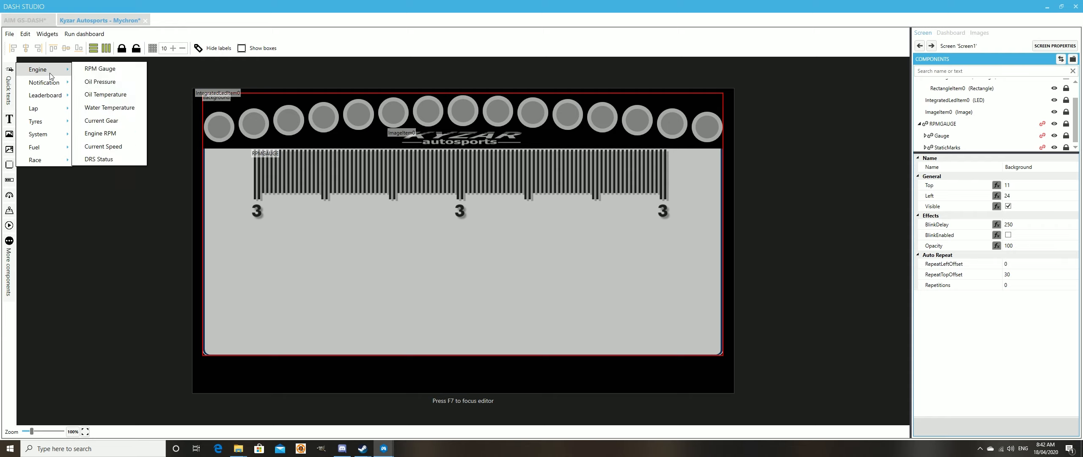
left_click(123, 73)
left_click_drag(265, 96, 291, 261)
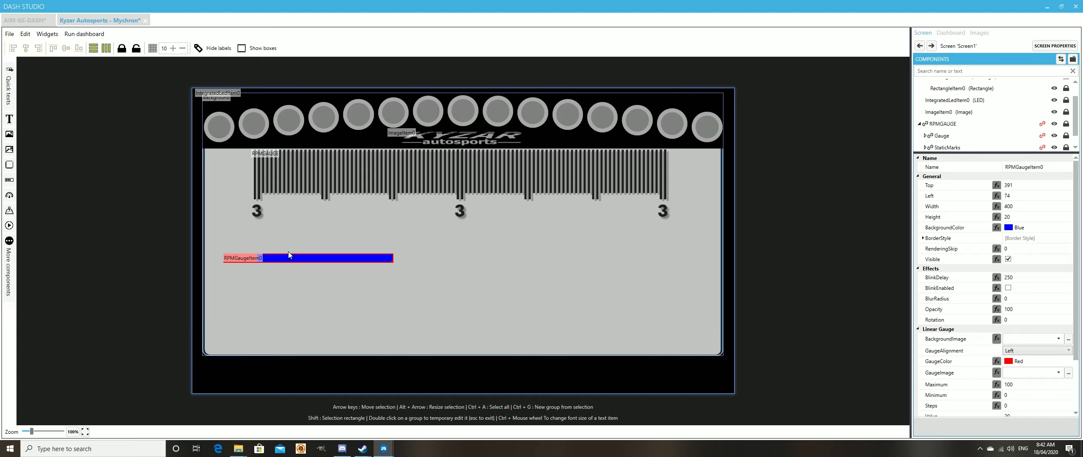
key("Delete")
Step: Run a preview of the dashboard to check the RPM scale, close it, and inspect the StaticMarks group's properties
left_click(85, 34)
left_click(91, 45)
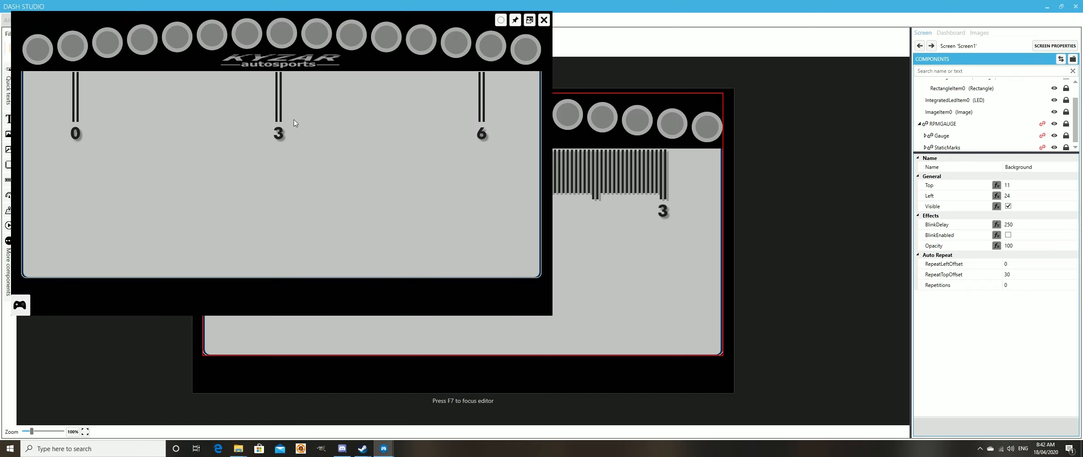
key("Escape")
left_click(258, 214)
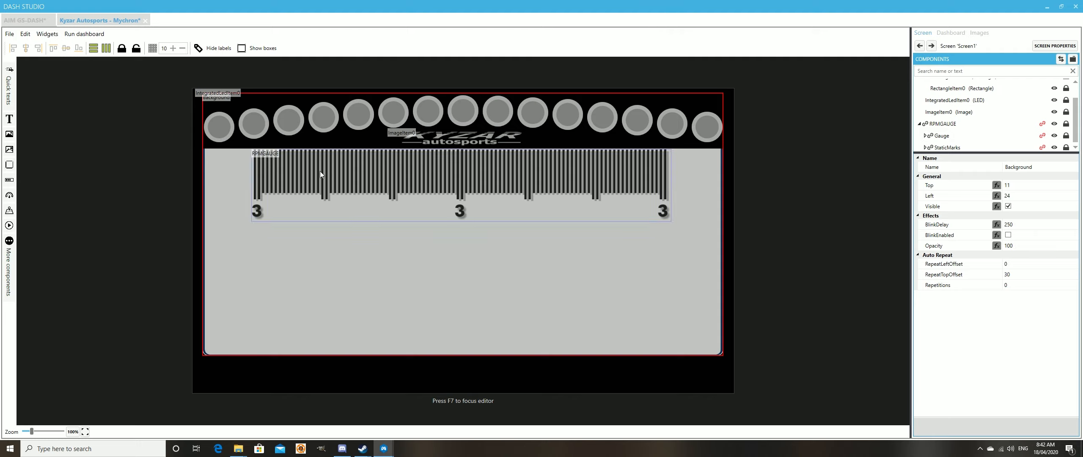
left_click(951, 147)
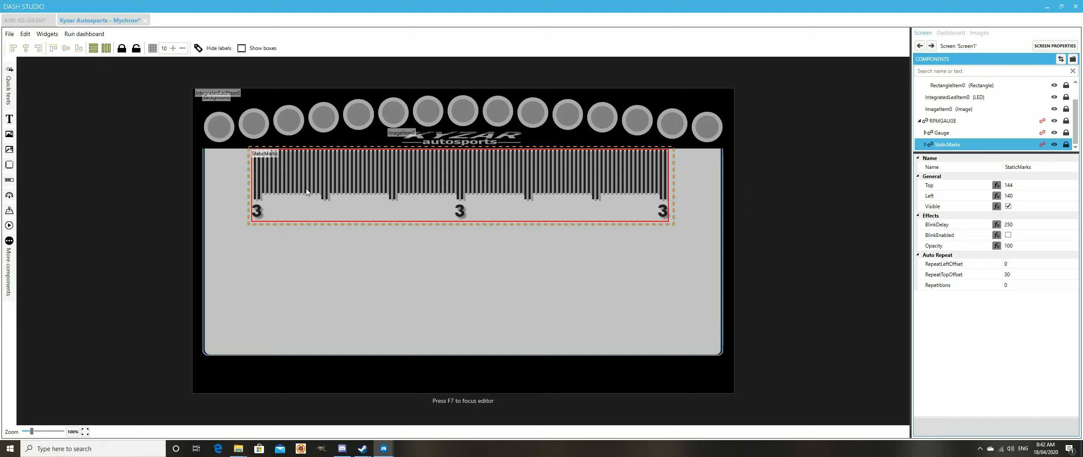
left_click(681, 296)
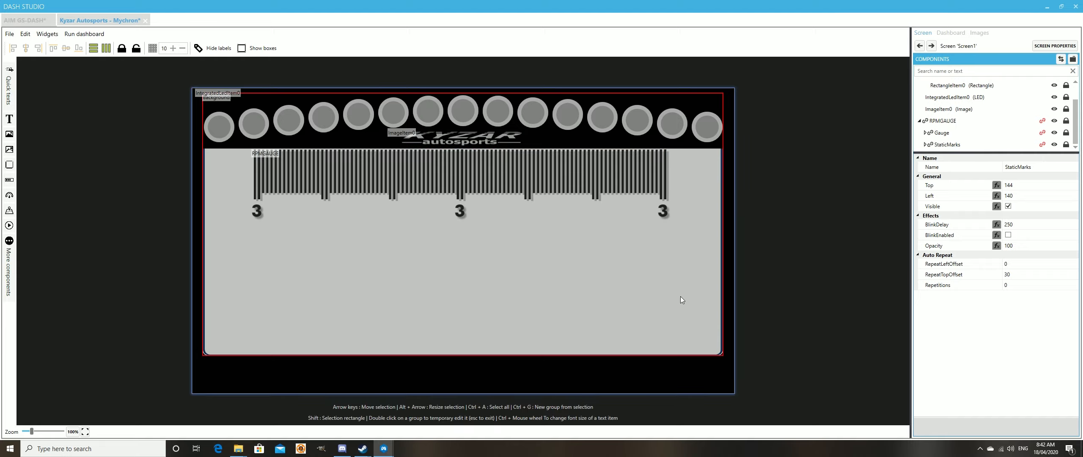
Step: Switch to the AIM GS-DASH dashboard and examine the text properties of the number readout in its RPM group
left_click(24, 20)
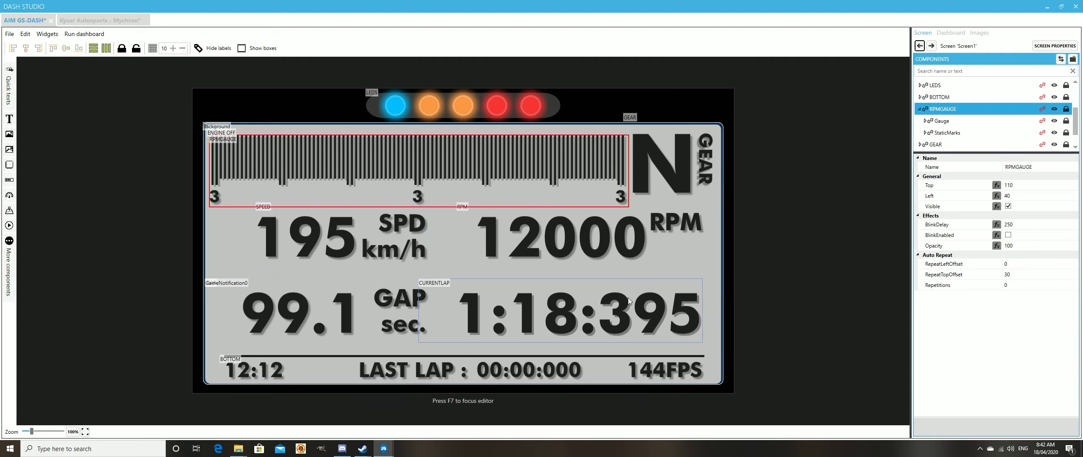
left_click(560, 233)
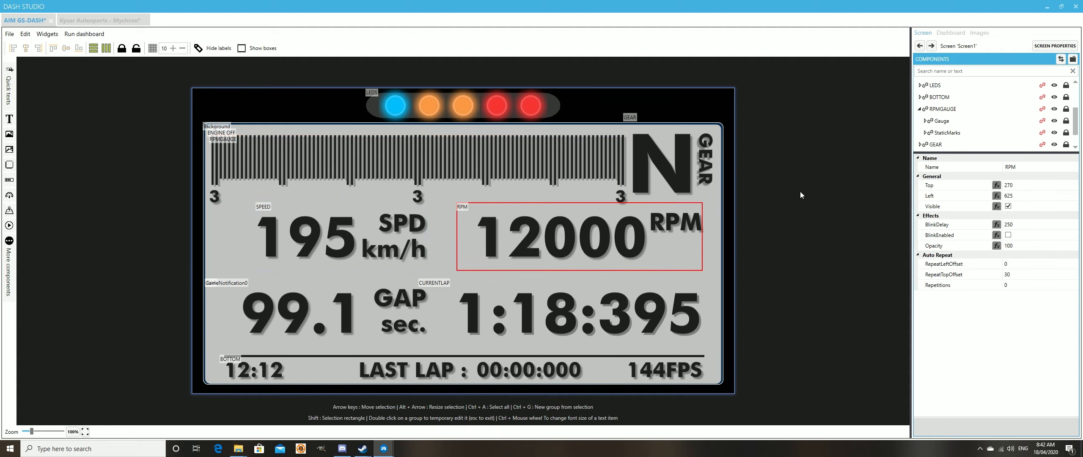
scroll(1010, 109, "down", 1)
scroll(987, 110, "down", 3)
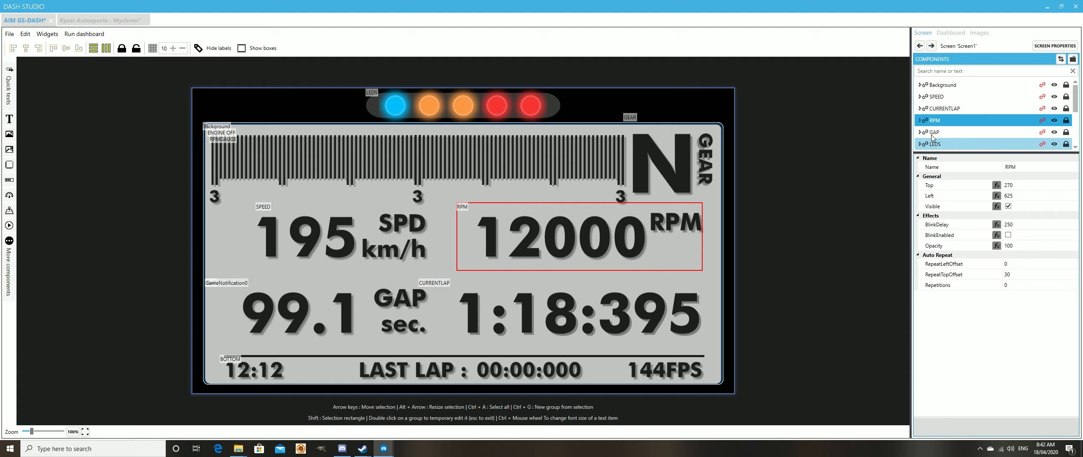
left_click(919, 121)
scroll(973, 127, "down", 1)
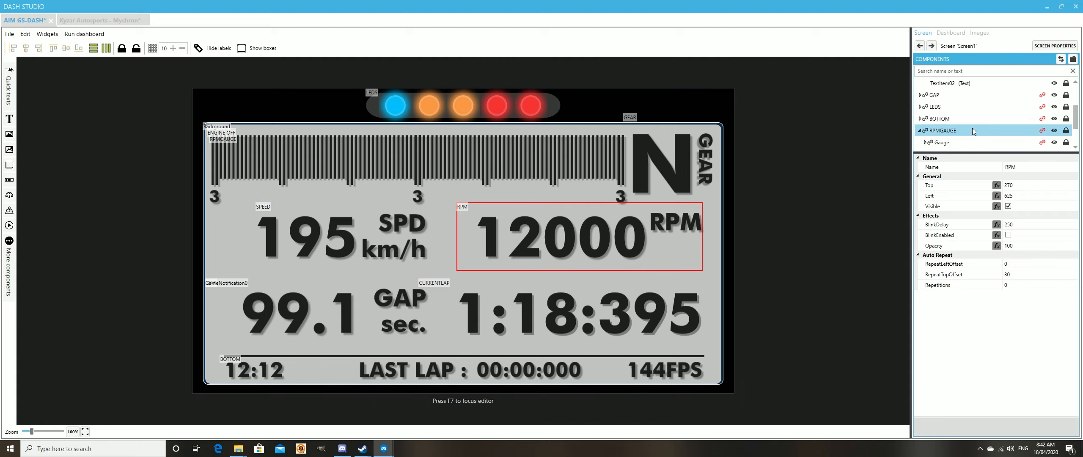
left_click(968, 113)
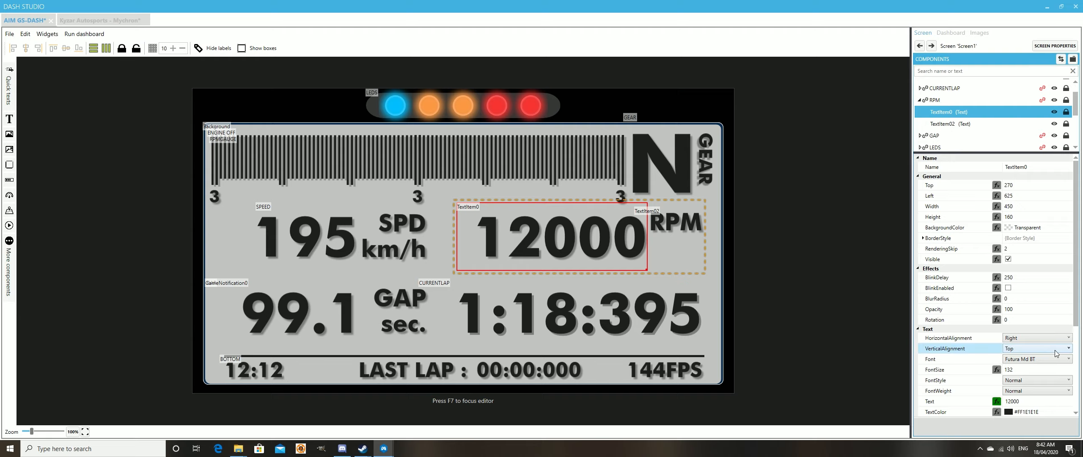
scroll(1056, 413, "down", 2)
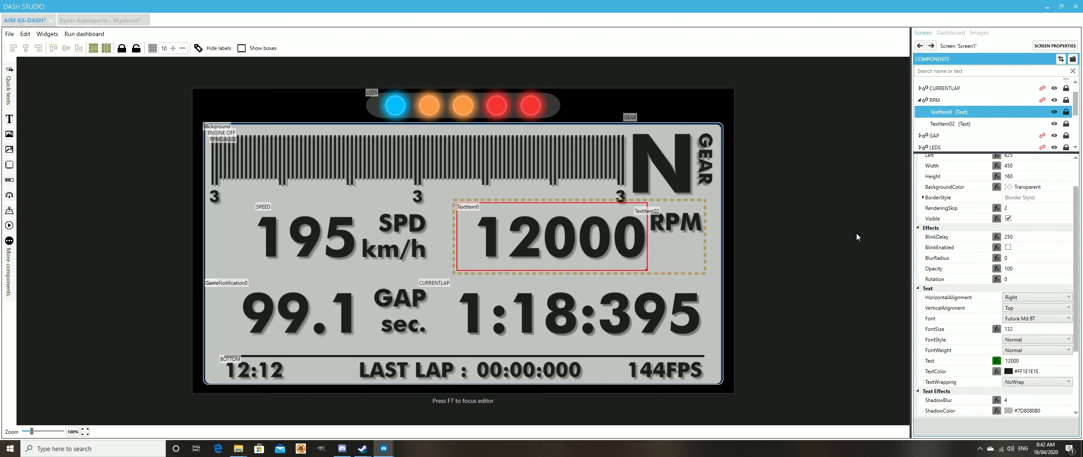
left_click(685, 255)
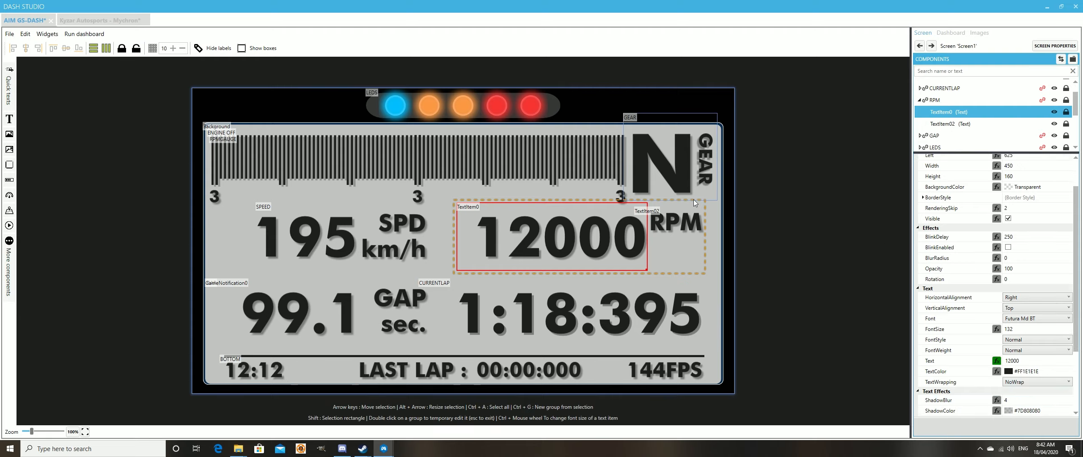
key("Escape")
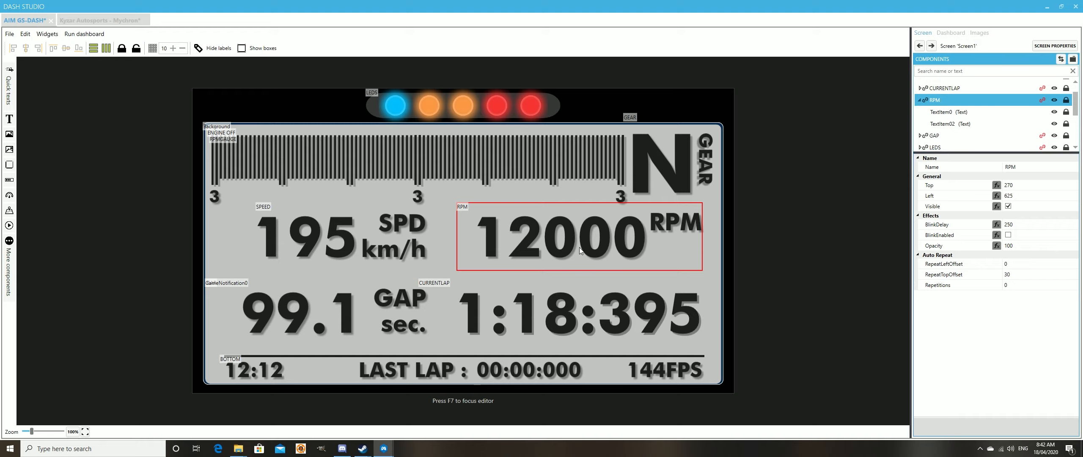
Step: Examine the properties of the RPM group's label and the formula bound to the text of its number readout
left_click(948, 113)
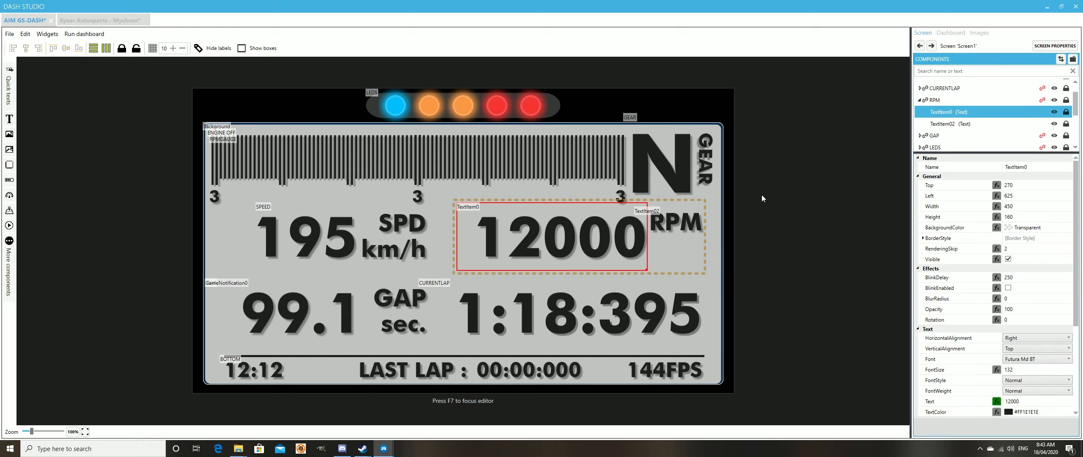
left_click(949, 124)
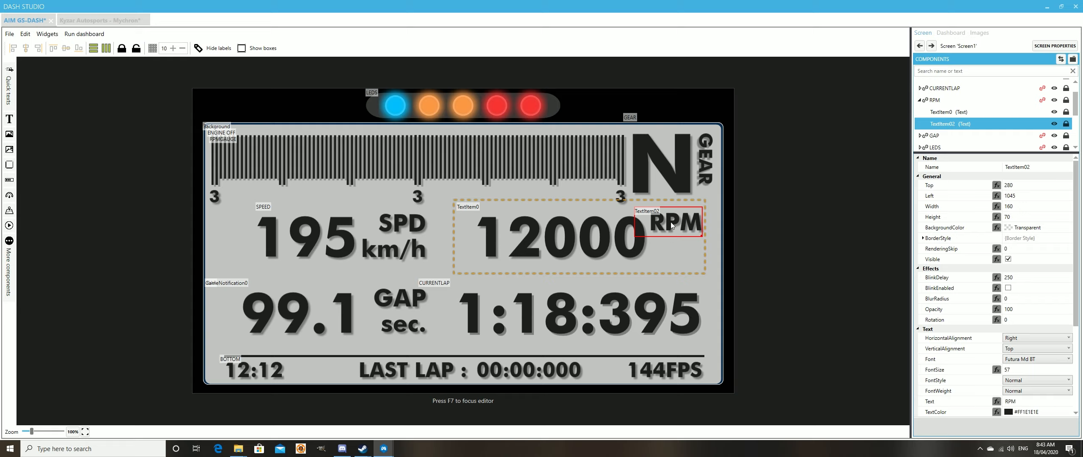
scroll(1015, 347, "down", 3)
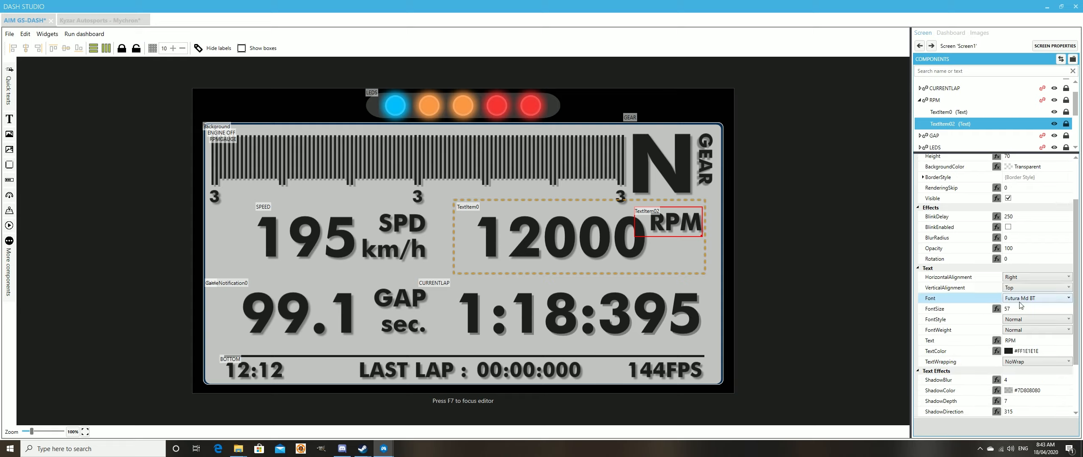
left_click(952, 113)
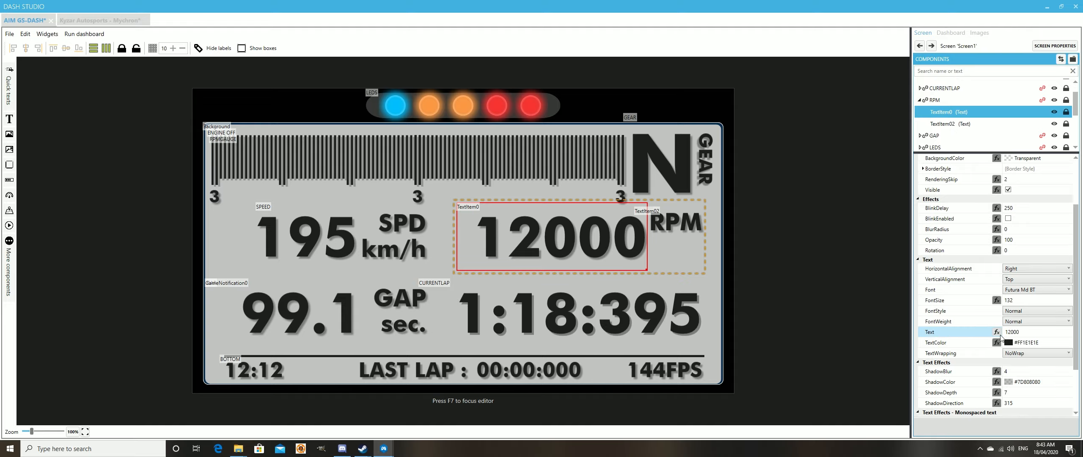
left_click(996, 333)
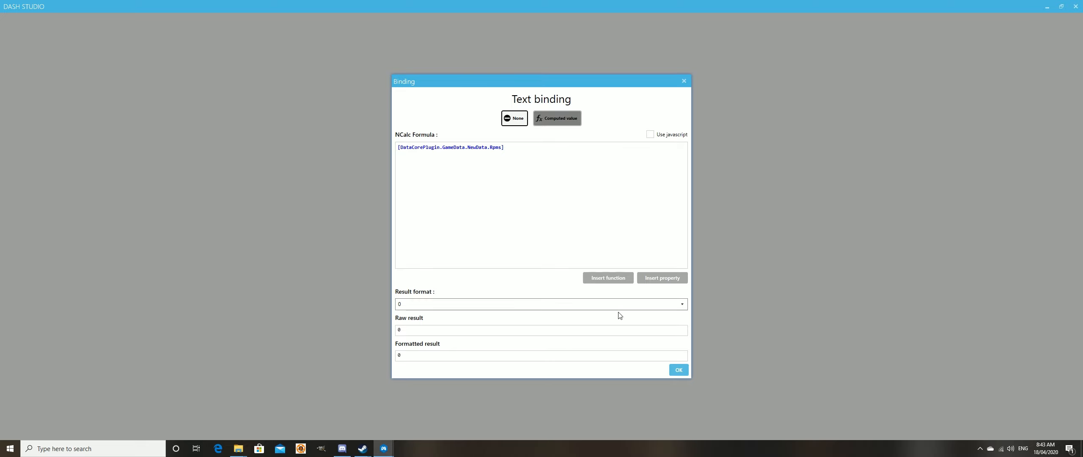
left_click(679, 370)
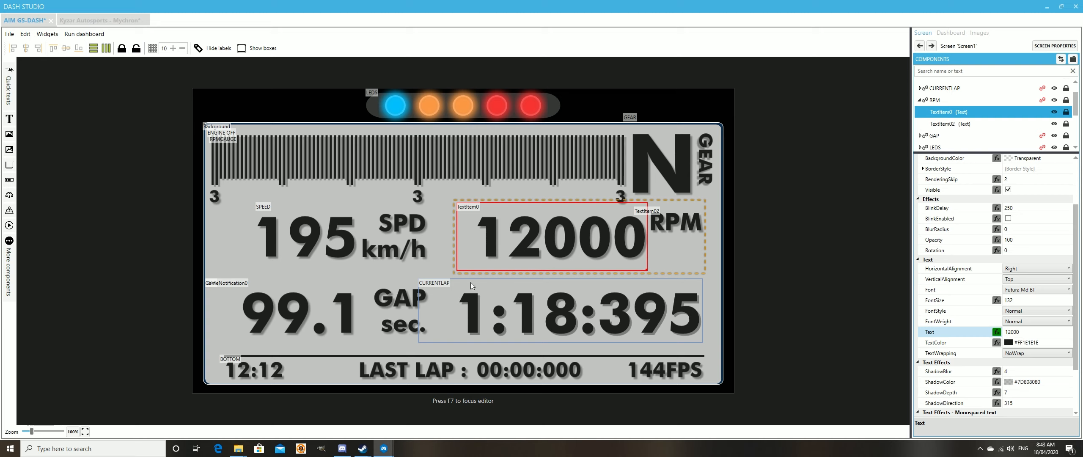
Step: Return to the Kyzar Autosports - Mychron dashboard and add a rectangle below the end of the RPM scale
left_click(98, 22)
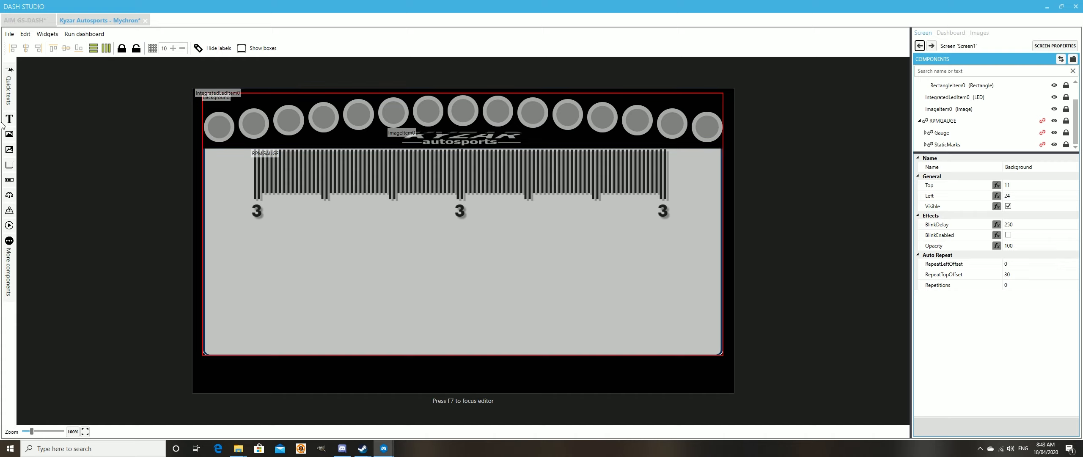
left_click(8, 168)
left_click_drag(226, 116, 623, 240)
Step: Try moving the RPMGAUGE group to top 145, left 28, and fitting the rectangle beside it at about 228 by 118
left_click(511, 162)
left_click_drag(556, 167, 509, 168)
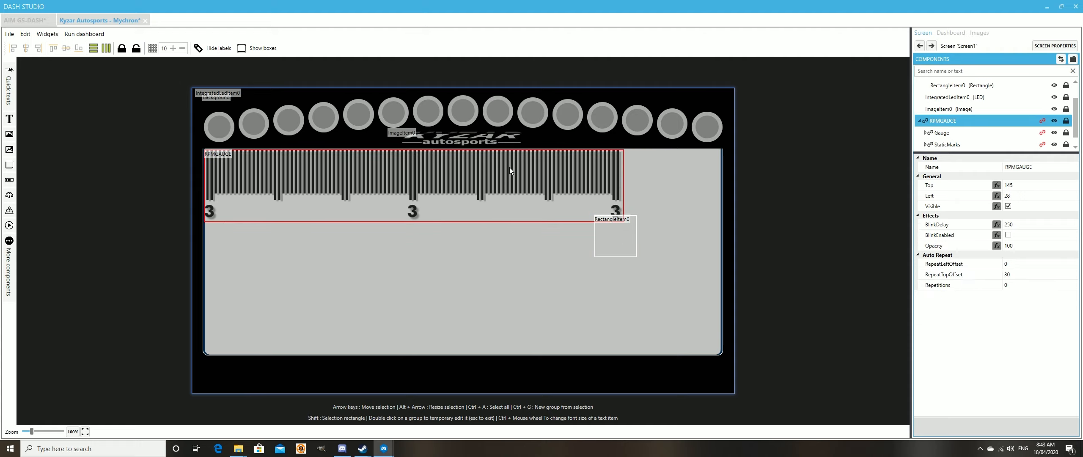
left_click(612, 247)
left_click_drag(614, 249, 640, 181)
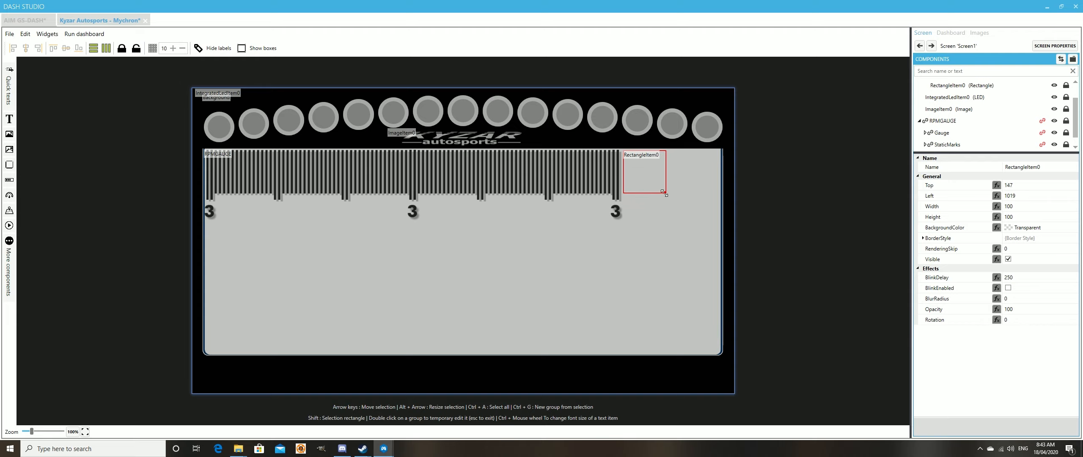
left_click_drag(667, 193, 718, 199)
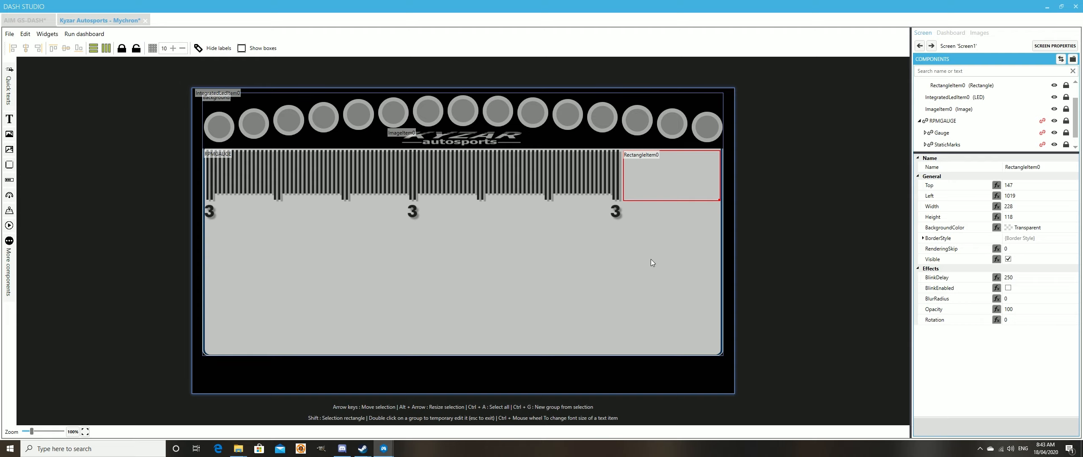
Step: Move the RPMGAUGE group to top 144, left 147, and place the rectangle below it at top 319, left 775, sized about 359 by 132
left_click_drag(681, 173, 604, 275)
mouse_move(459, 176)
left_mouse_down()
mouse_move(432, 172)
mouse_move(460, 171)
left_mouse_up()
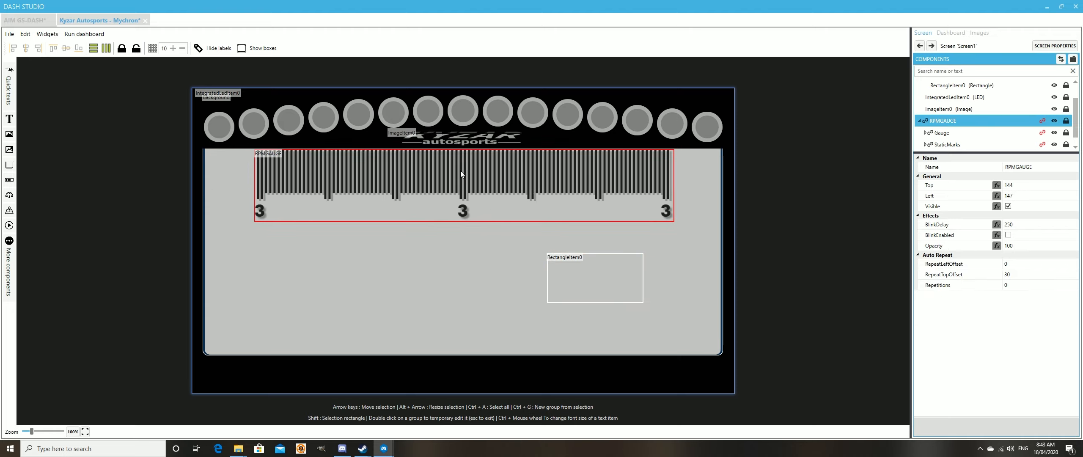
left_click_drag(604, 289, 631, 259)
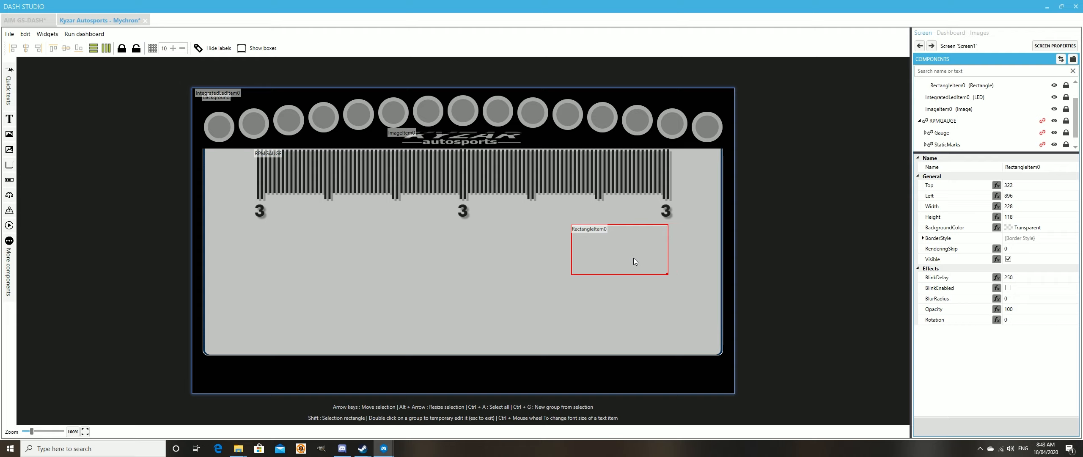
left_click_drag(639, 260, 672, 279)
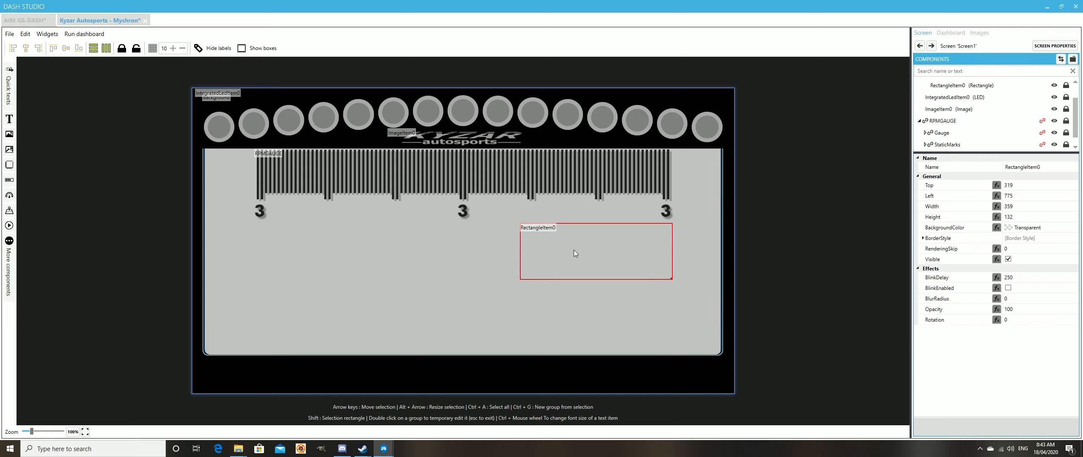
Step: Compare the properties of the new rectangle with those of the Kyzar Autosports logo image
scroll(965, 106, "up", 1)
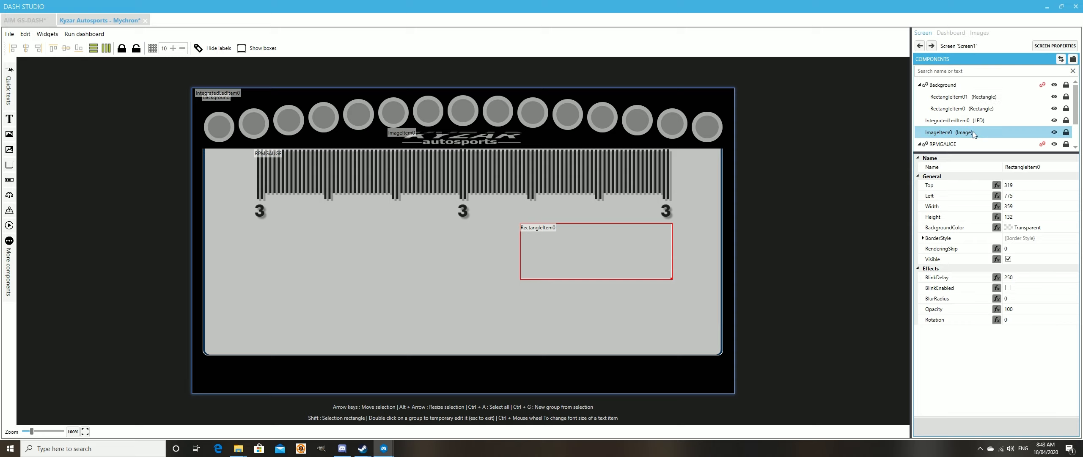
scroll(973, 131, "down", 1)
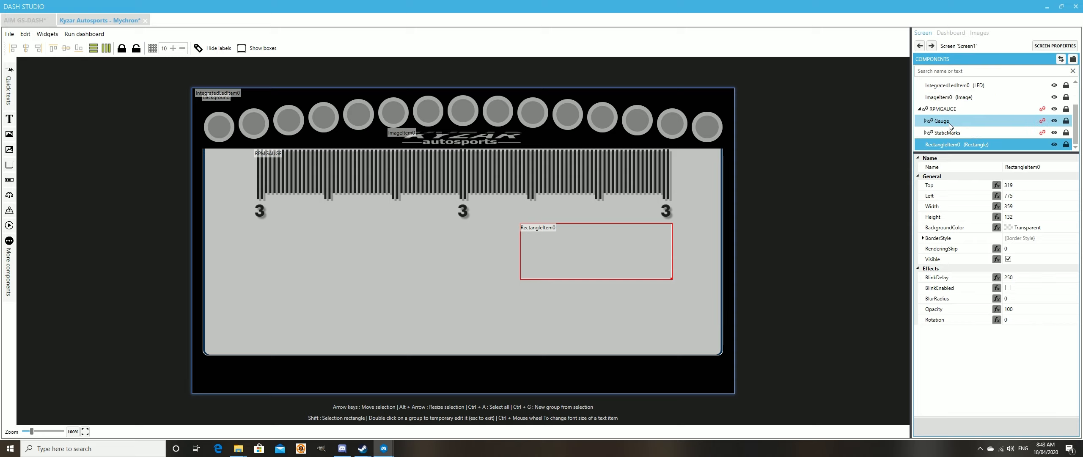
left_click(948, 144)
left_click(606, 243)
left_click(933, 145)
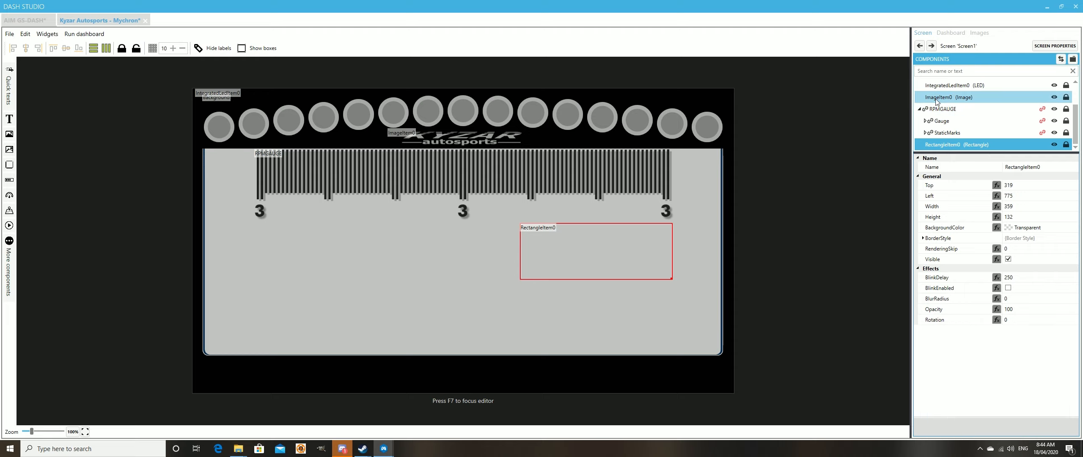
left_click(955, 98)
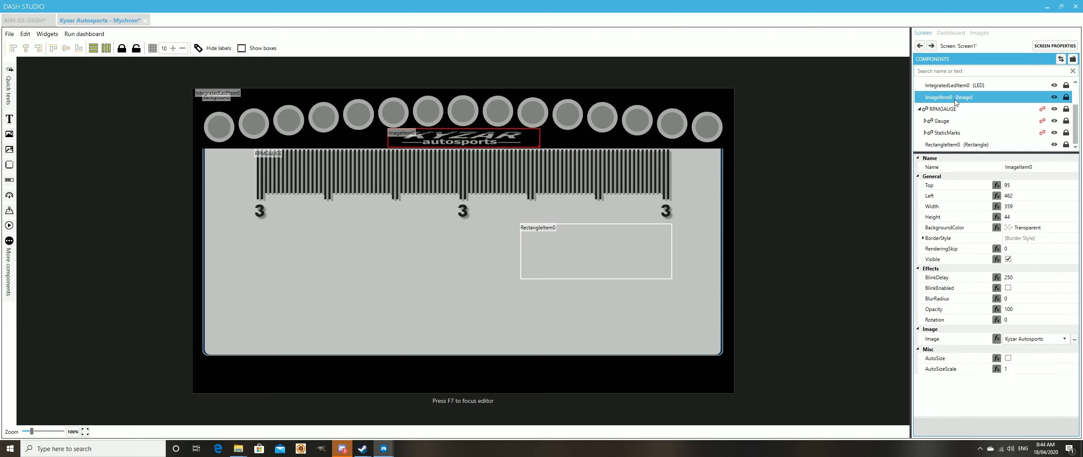
left_click(595, 247)
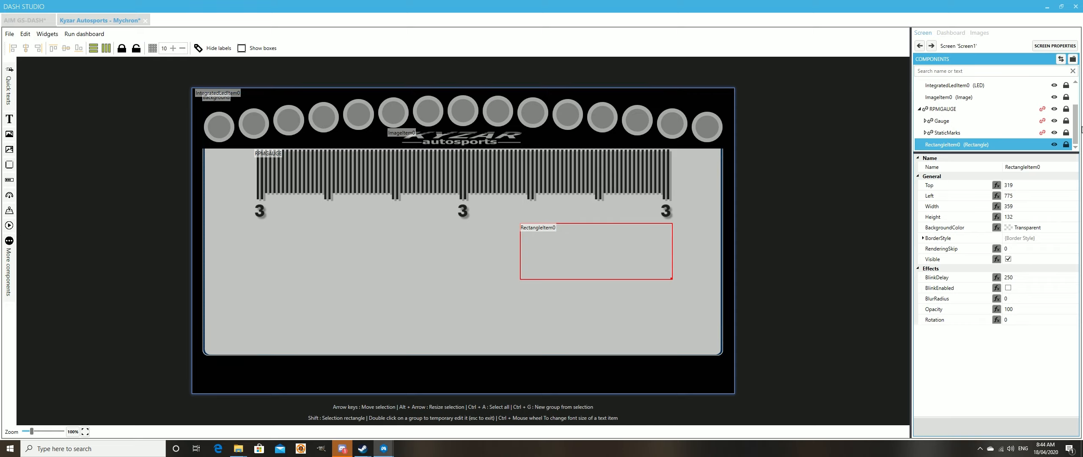
Step: Review how the RPMGAUGE group, rectangle and logo image are listed among the components, and which additional component types are available
scroll(1021, 126, "up", 2)
scroll(1019, 125, "down", 2)
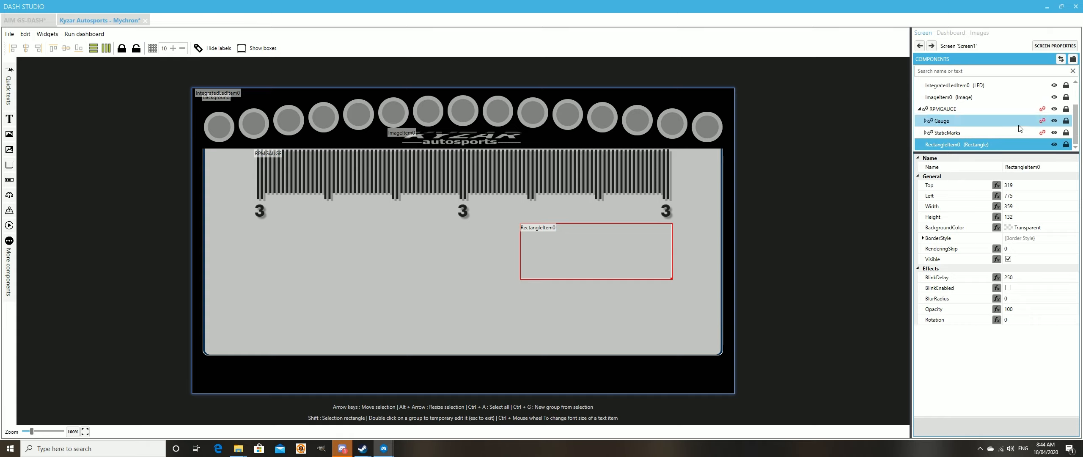
right_click(926, 112)
left_click(975, 111)
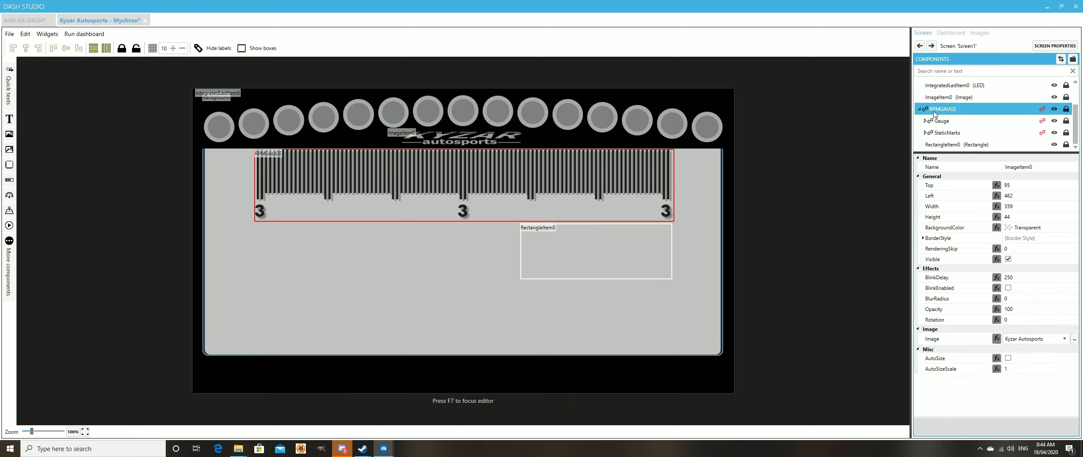
left_click(935, 145)
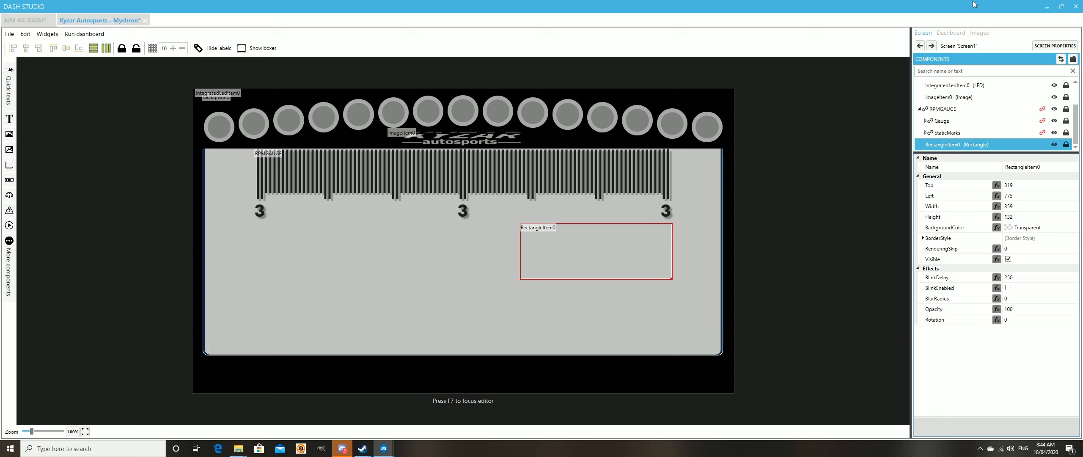
left_click(950, 97)
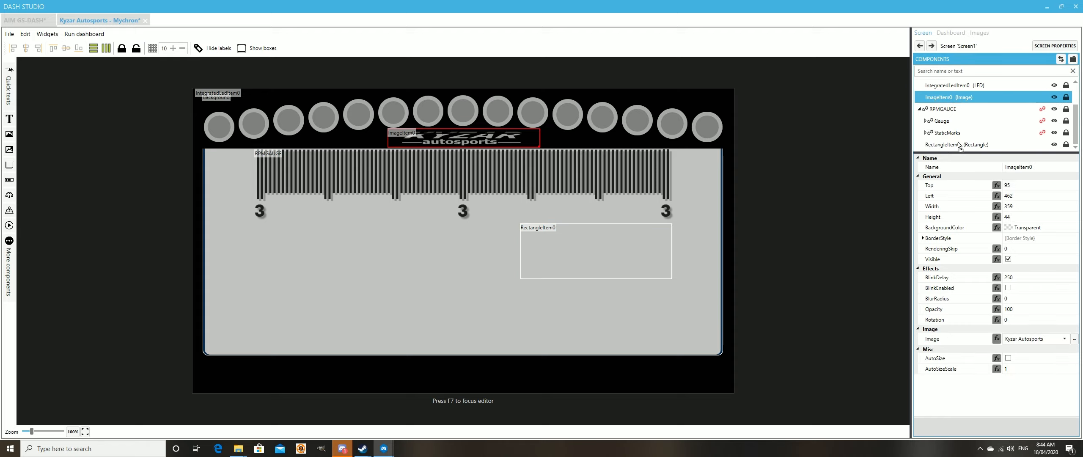
mouse_move(948, 101)
left_mouse_down()
mouse_move(941, 153)
mouse_move(937, 96)
left_mouse_up()
left_click(9, 255)
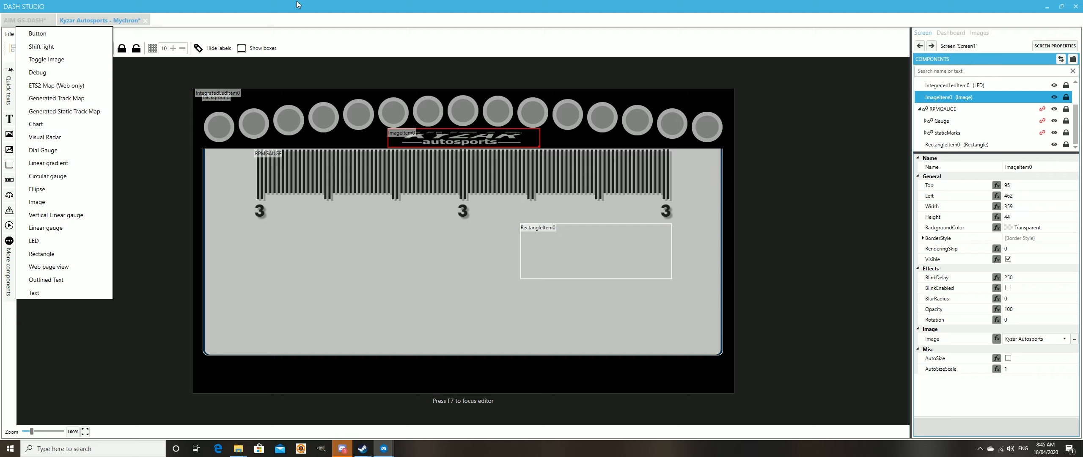
left_click(9, 92)
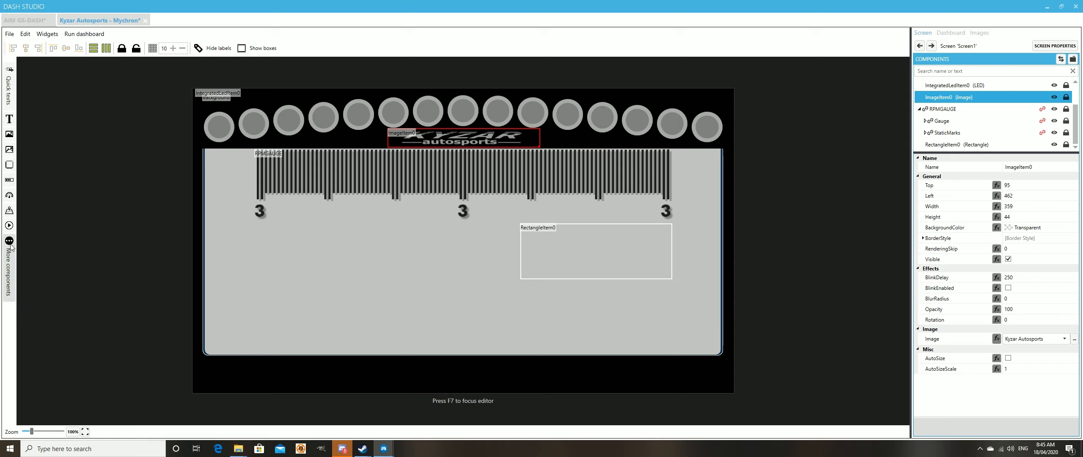
left_click(44, 35)
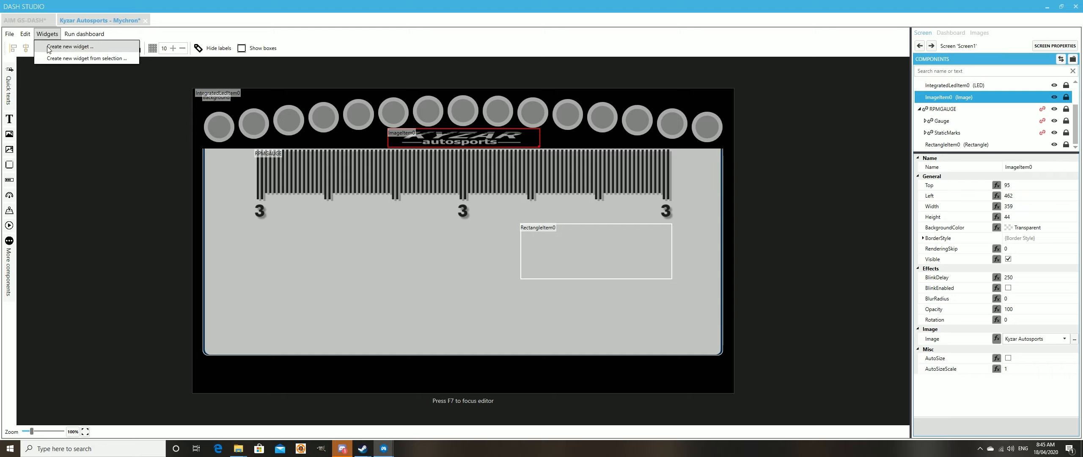
left_click(49, 47)
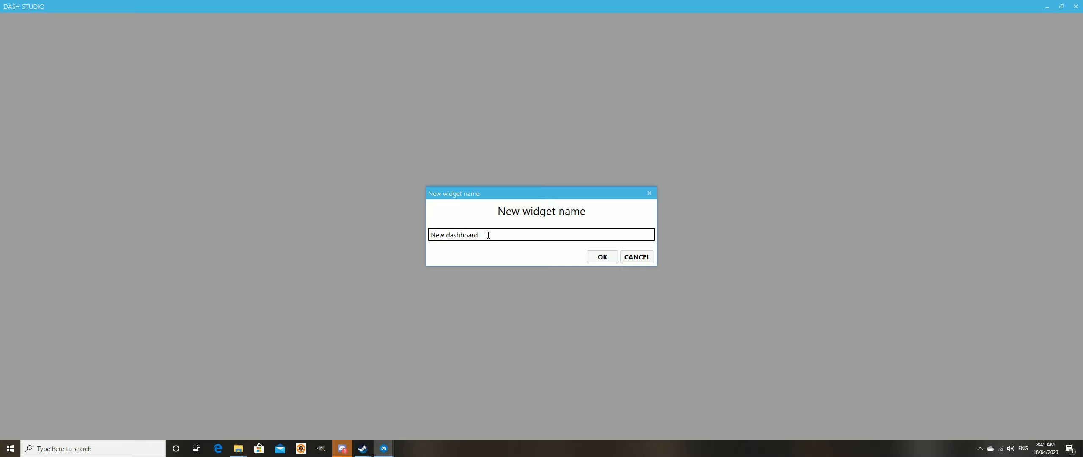
left_click(636, 257)
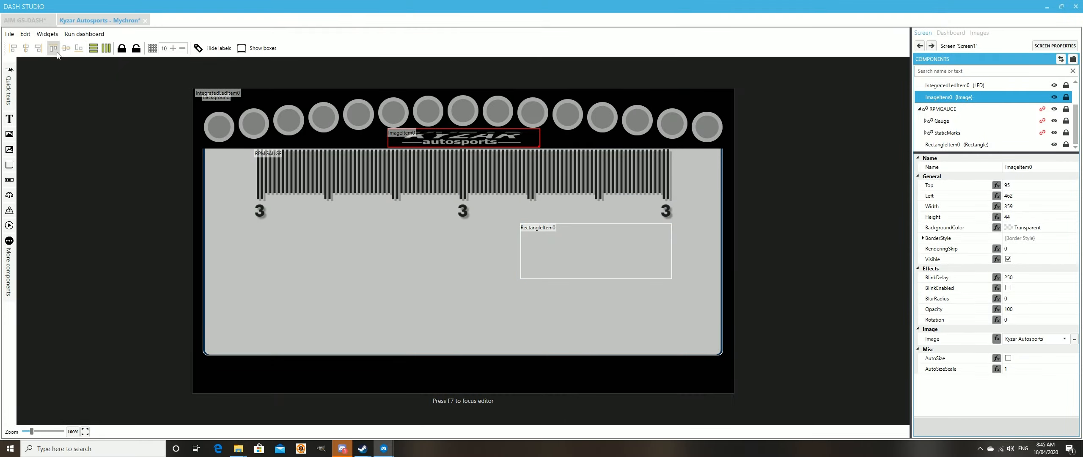
Step: Create a new widget named New dashboard and add a rectangle at top 10, left 10, sized about 374 by 152
left_click(46, 33)
left_click(75, 48)
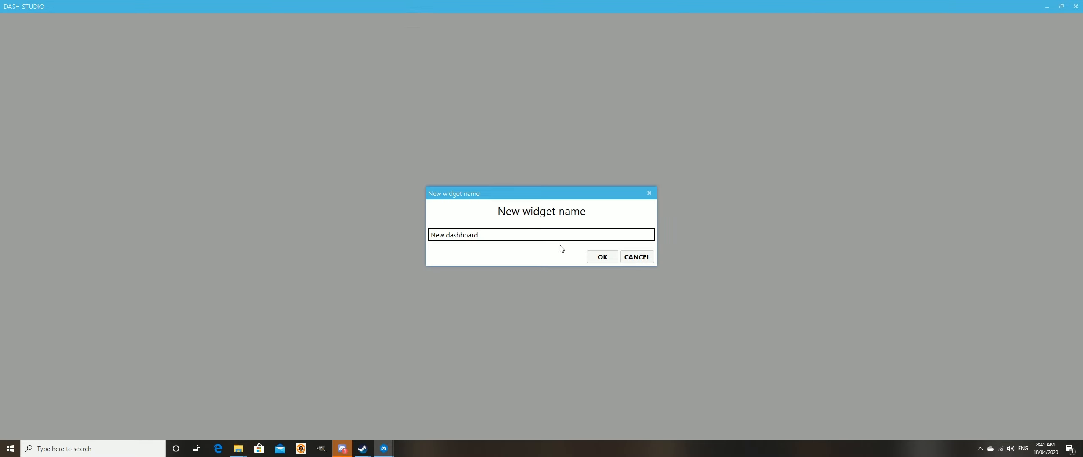
left_click(611, 258)
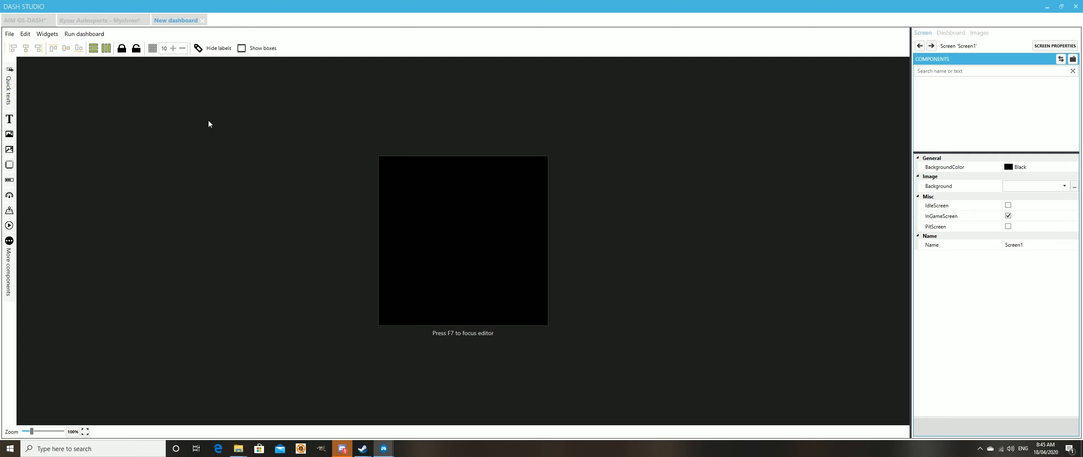
left_click(9, 164)
left_click(424, 203)
left_click_drag(425, 203, 540, 225)
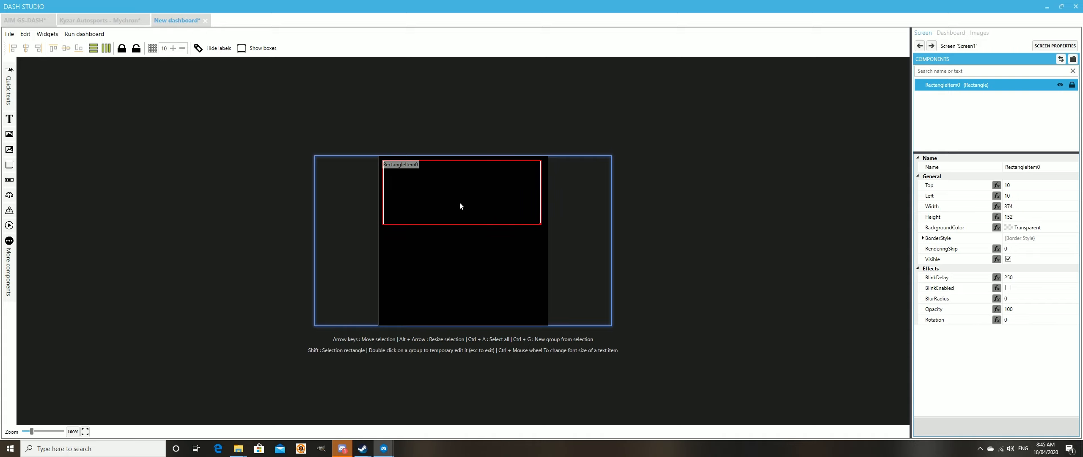
Step: Add a text item about 284 by 148 over the widget's rectangle and move it above the rectangle in the component order
left_click(9, 120)
left_click(422, 202)
left_click_drag(427, 205, 503, 222)
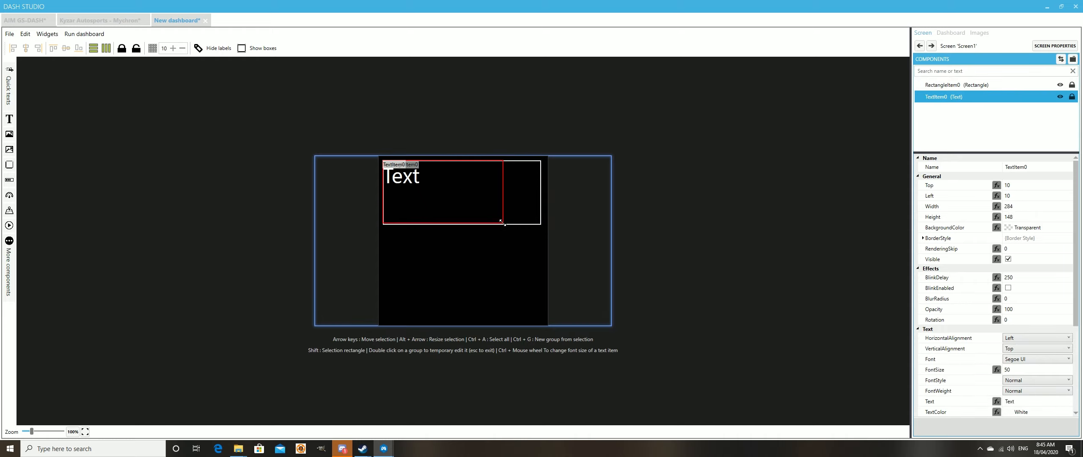
left_click(975, 98)
left_click_drag(973, 84, 959, 113)
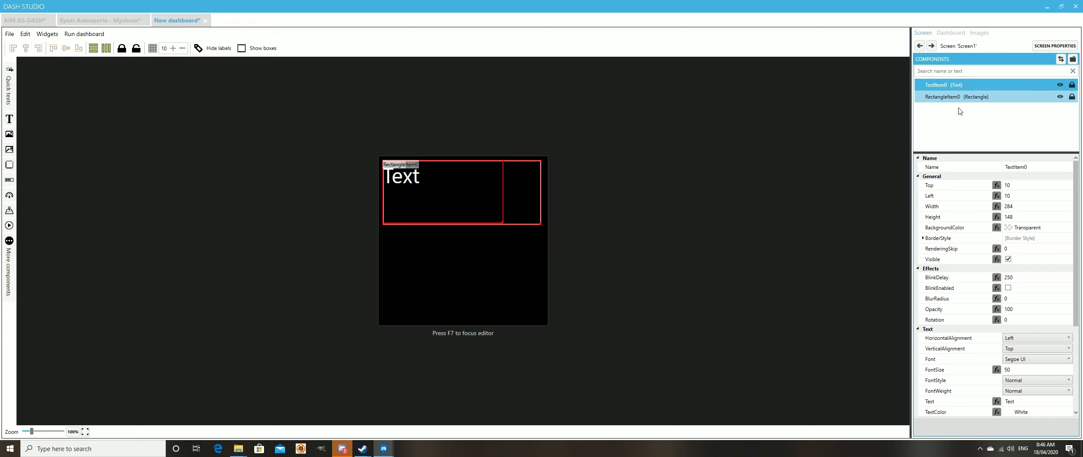
left_click_drag(940, 103, 938, 109)
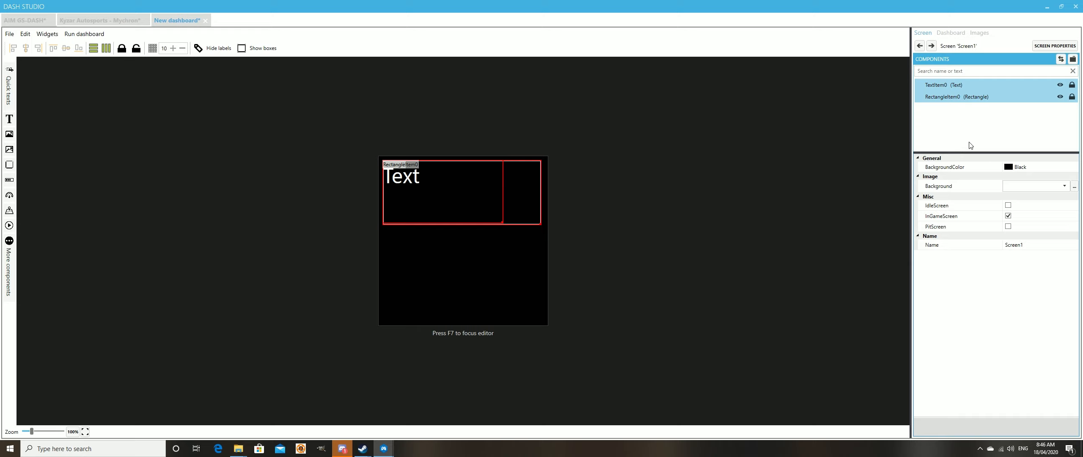
Step: Examine the widget text item's font, text effect and monospaced text properties
left_click(468, 195)
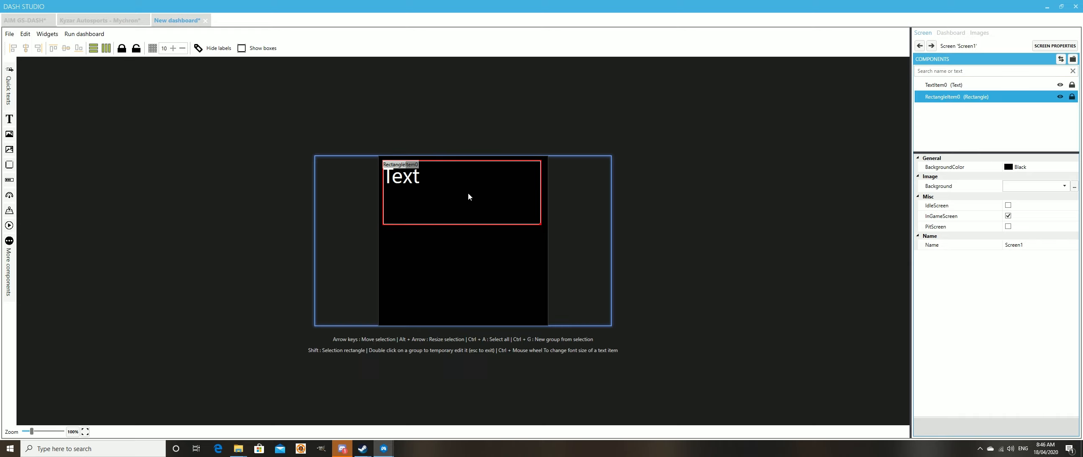
left_click(955, 84)
scroll(1018, 241, "down", 5)
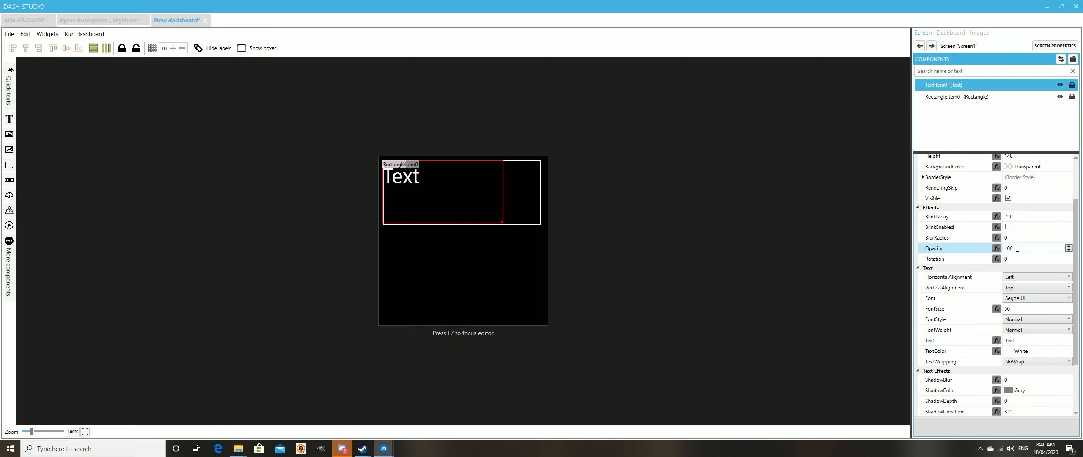
left_click(1054, 369)
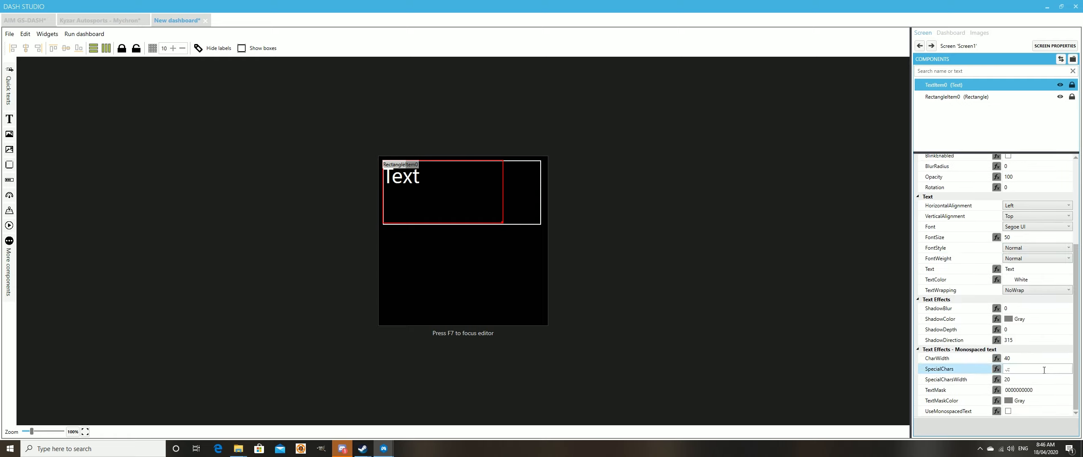
scroll(1034, 322, "up", 3)
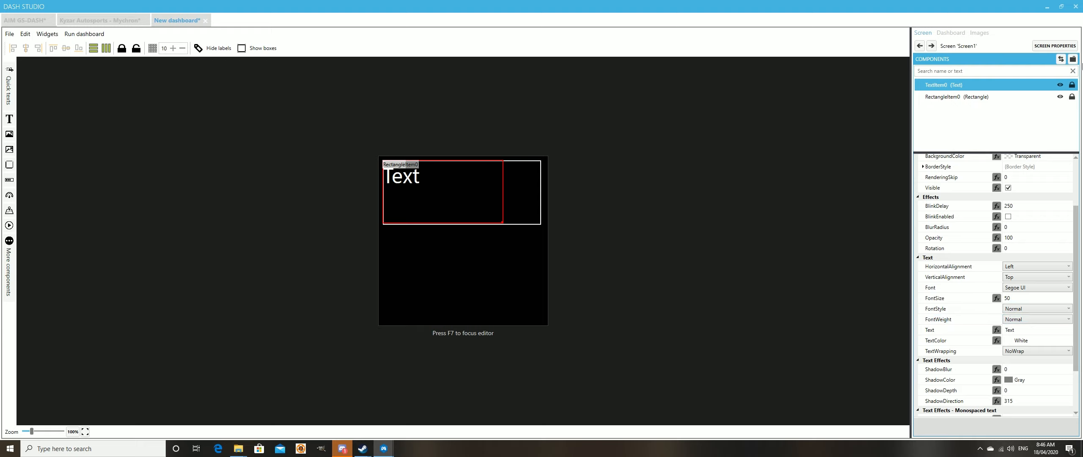
scroll(948, 177, "up", 4)
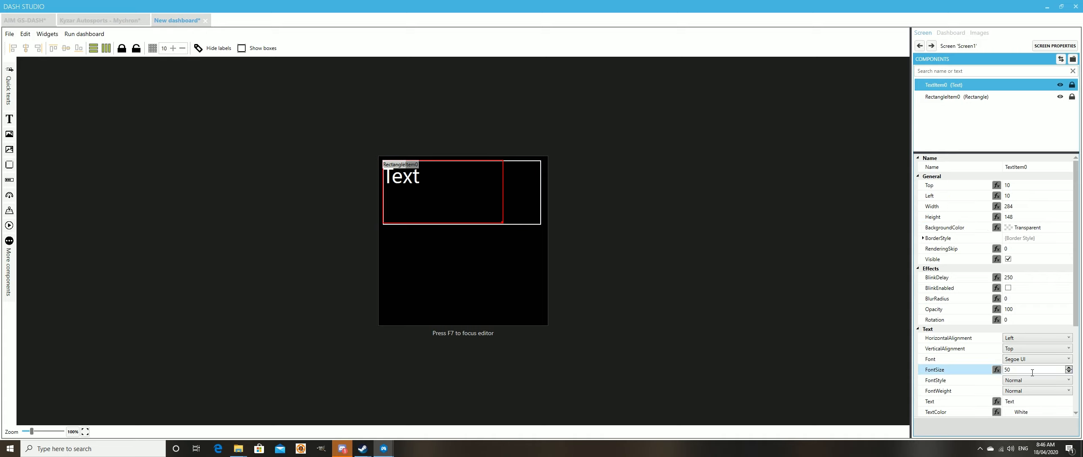
scroll(1015, 330, "down", 4)
scroll(1033, 391, "down", 1)
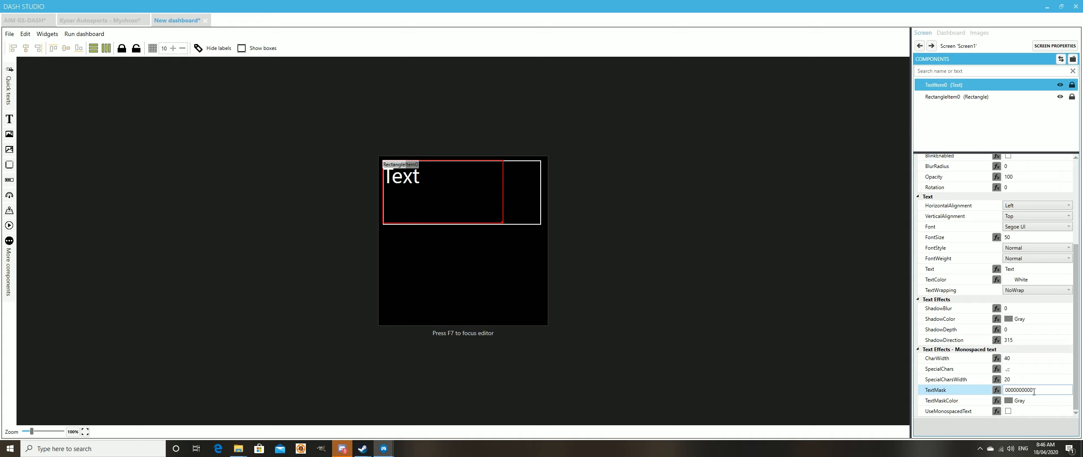
Step: Close the New dashboard widget without saving and return to the Kyzar Autosports - Mychron dashboard
left_click(205, 21)
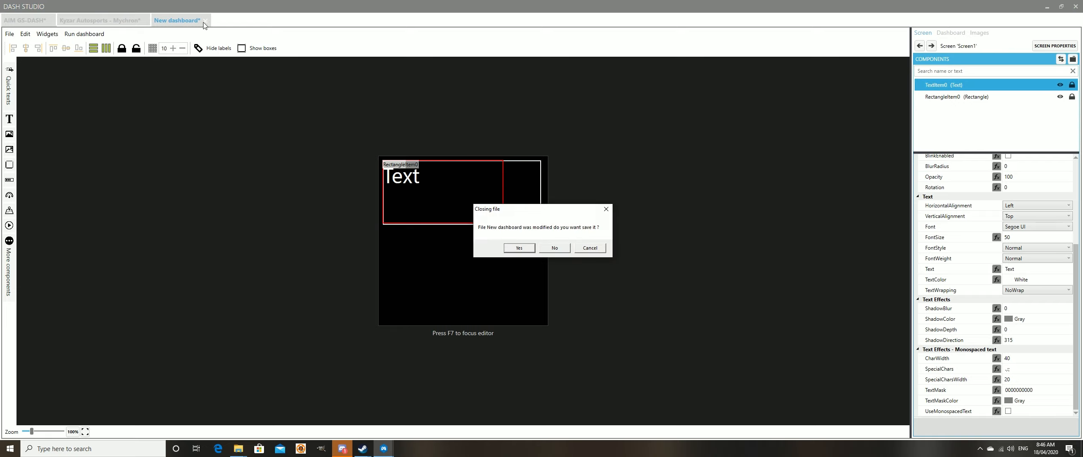
left_click(556, 248)
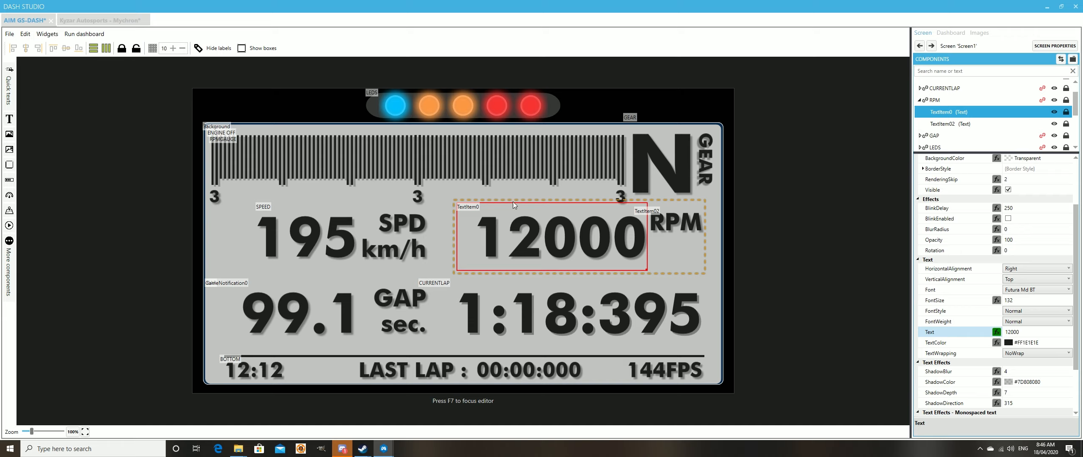
left_click(125, 24)
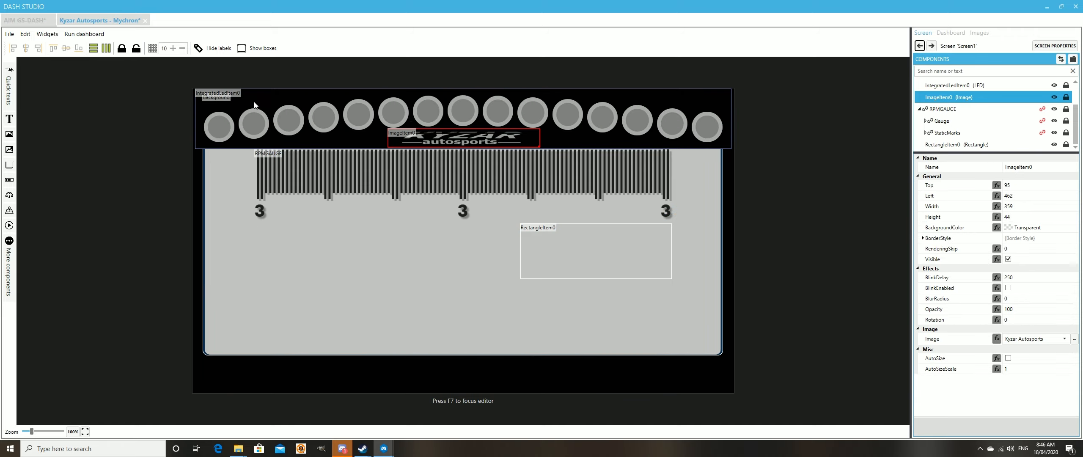
Step: Enlarge and reposition the rectangle below the RPM scale to top 310, left 677, sized about 456 by 137
left_click(670, 278)
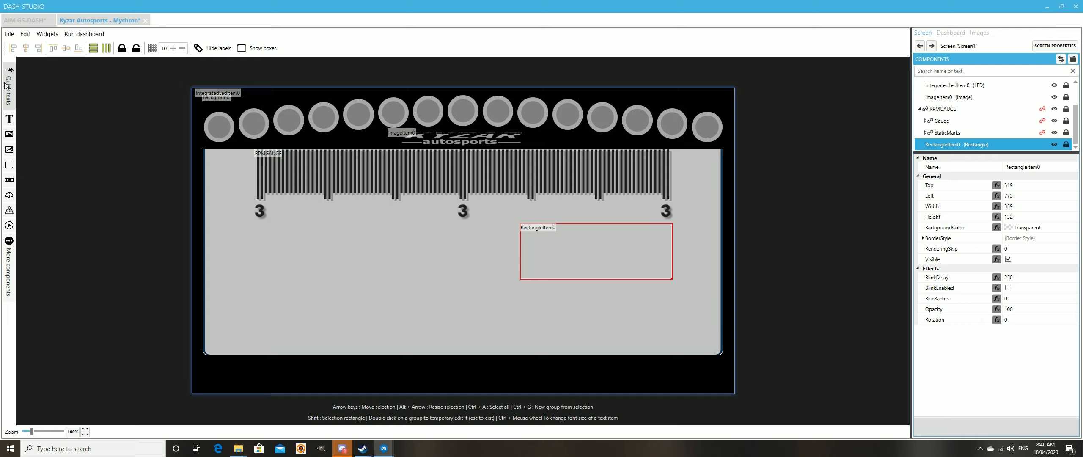
key("Right")
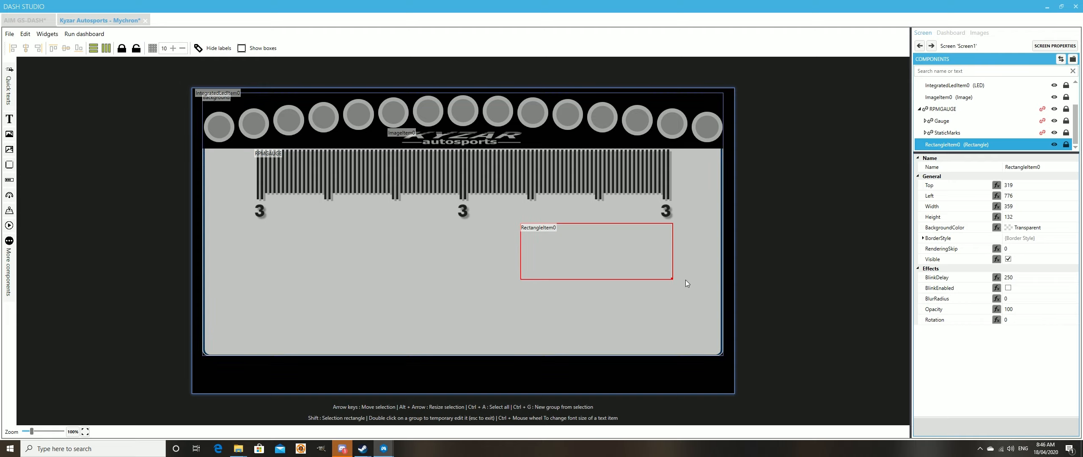
left_click_drag(673, 280, 713, 281)
left_click_drag(628, 235, 610, 236)
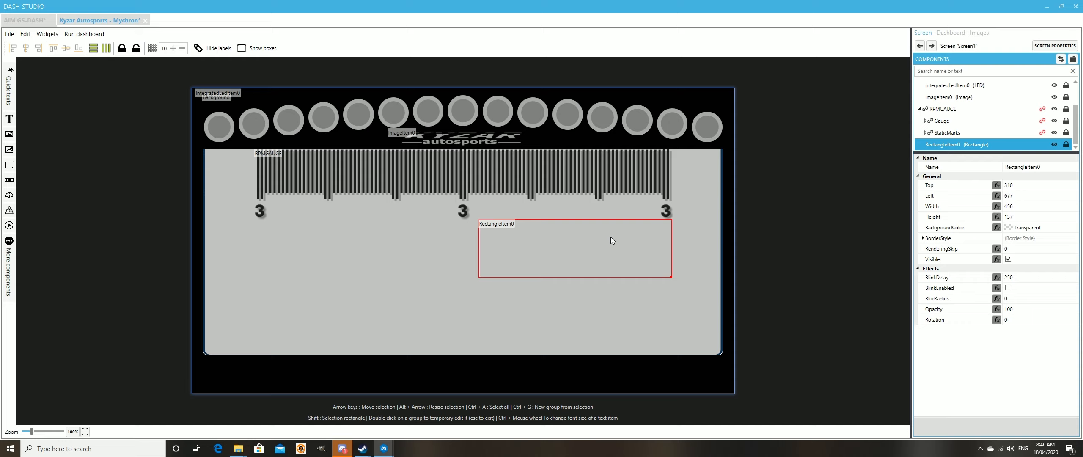
Step: Add a text item inside the rectangle at top 316, left 682, sized about 310 by 124
left_click(9, 119)
left_click_drag(223, 117, 506, 248)
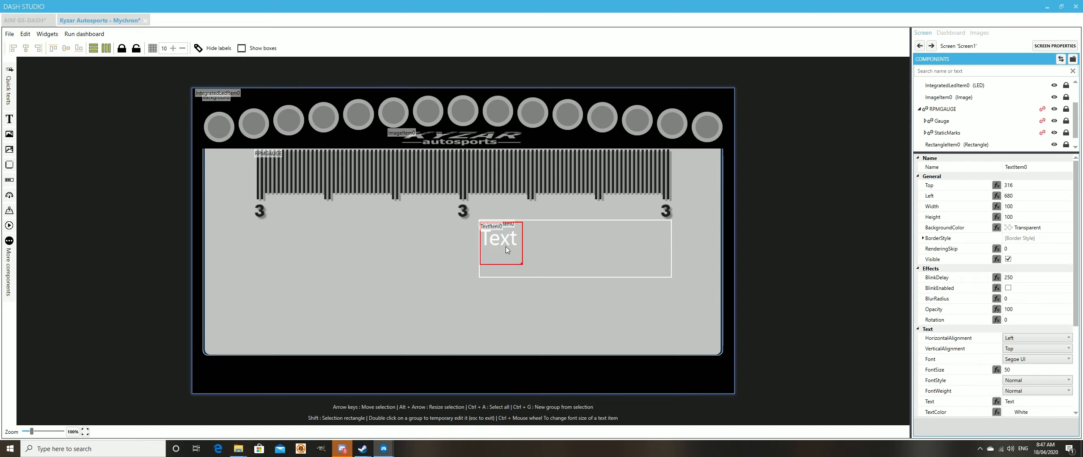
key("Right")
key("Right")
left_click_drag(521, 264, 610, 274)
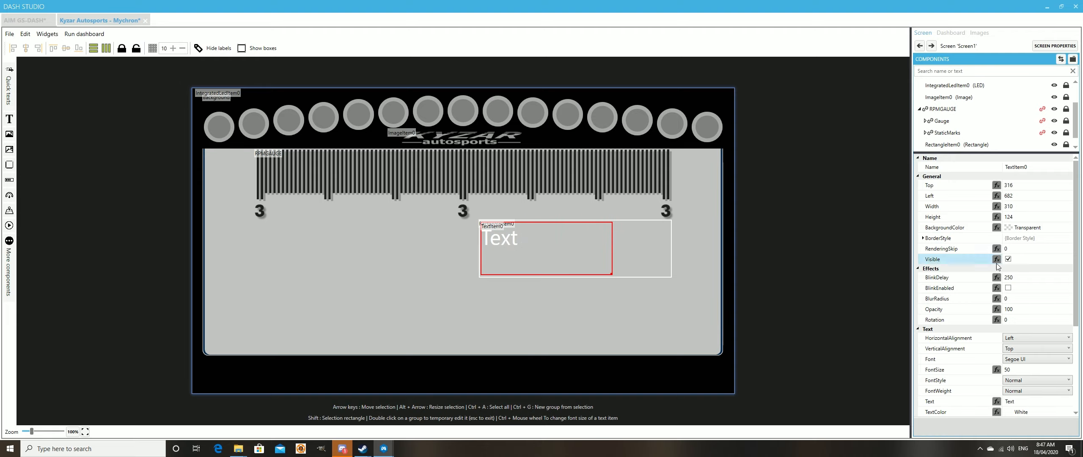
Step: Set the new text item's content to 14000 and its text colour to Black
scroll(1020, 359, "down", 1)
left_click(1019, 359)
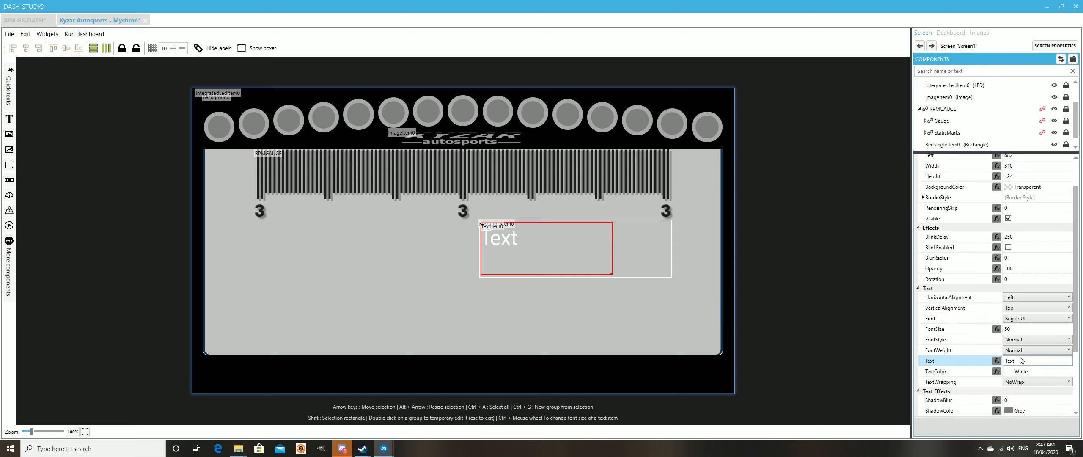
left_click_drag(1025, 361, 960, 361)
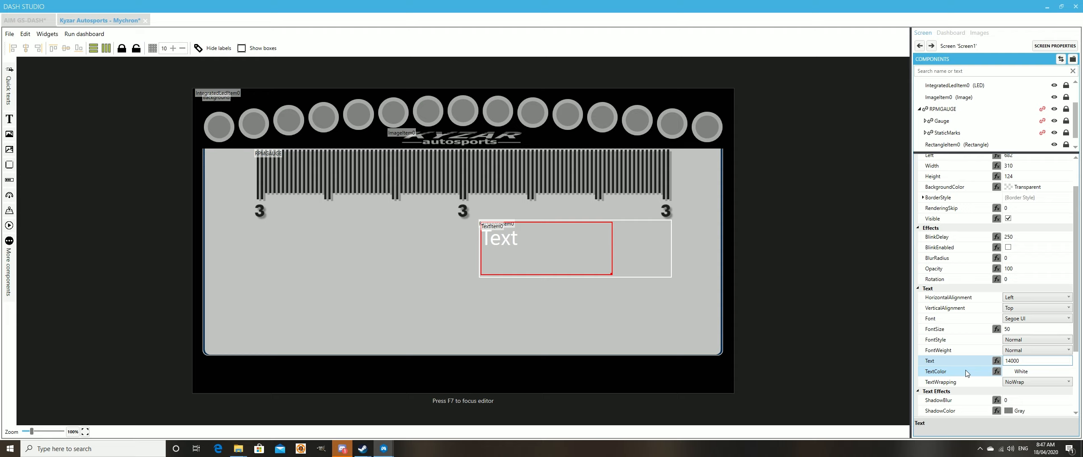
left_click(966, 370)
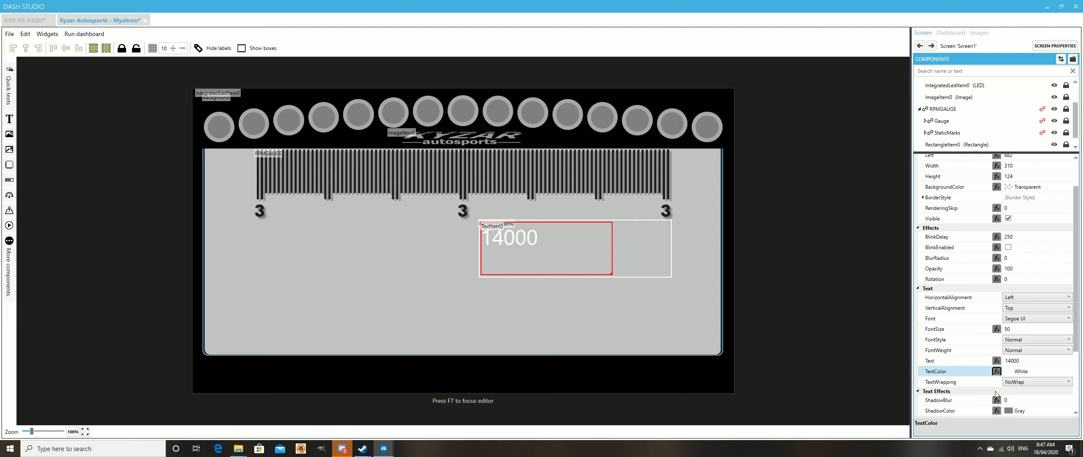
left_click(1068, 372)
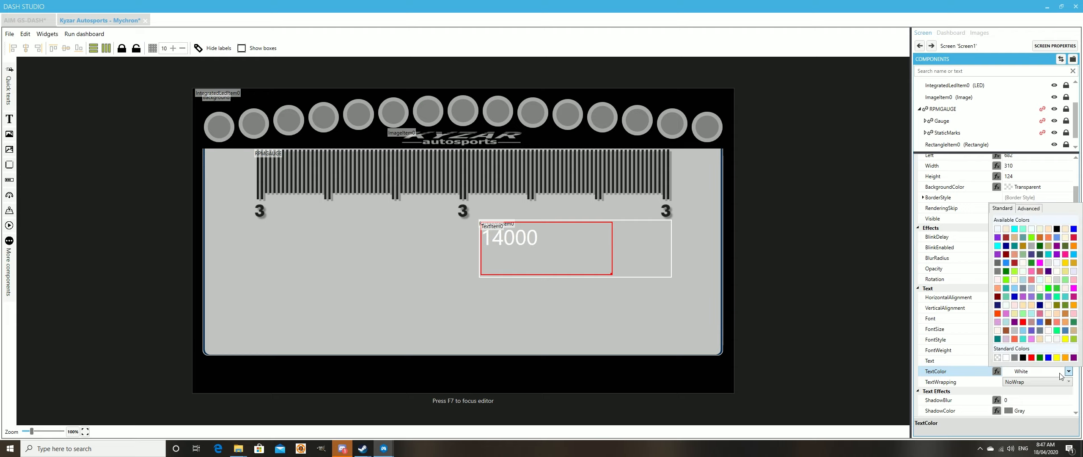
left_click(1023, 358)
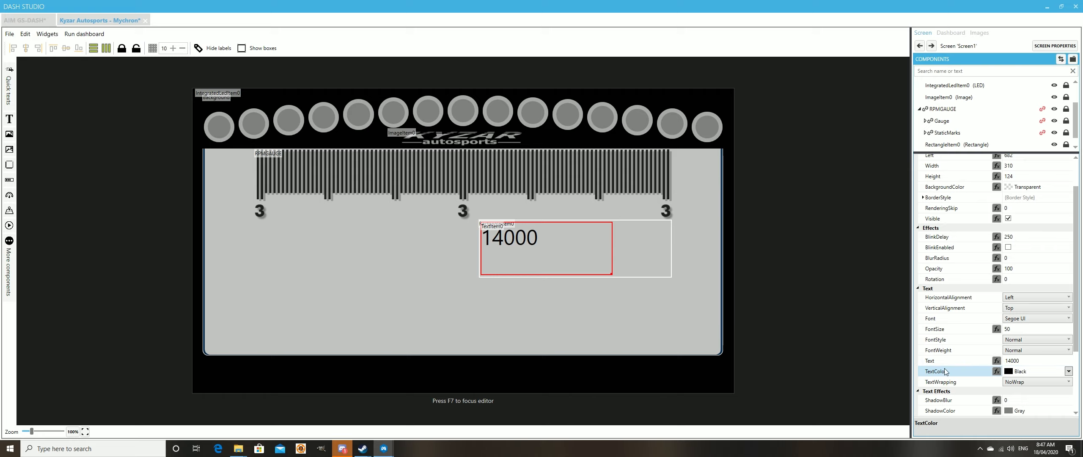
Step: Keep Segoe UI as the font of the 14000 text and set its vertical alignment to Center
left_click(1069, 318)
scroll(1032, 303, "down", 3)
scroll(1029, 297, "up", 6)
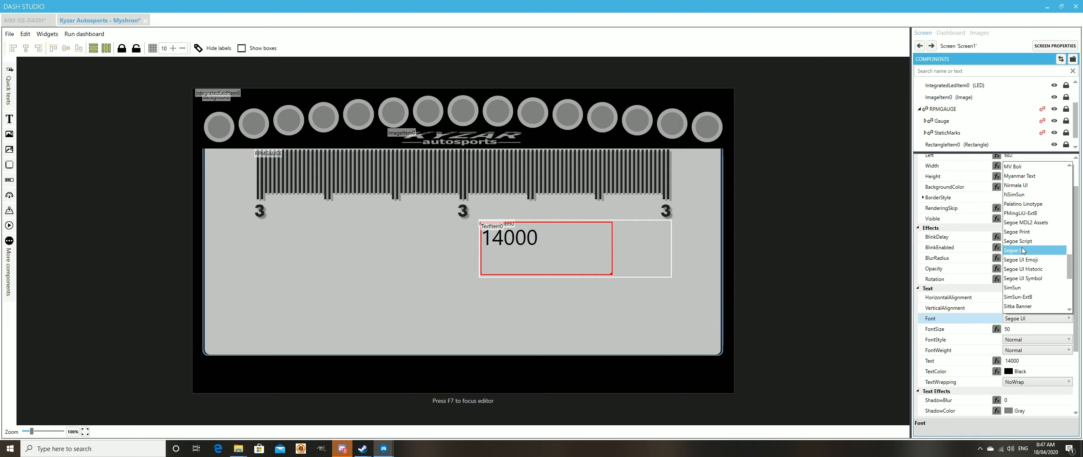
left_click(1023, 250)
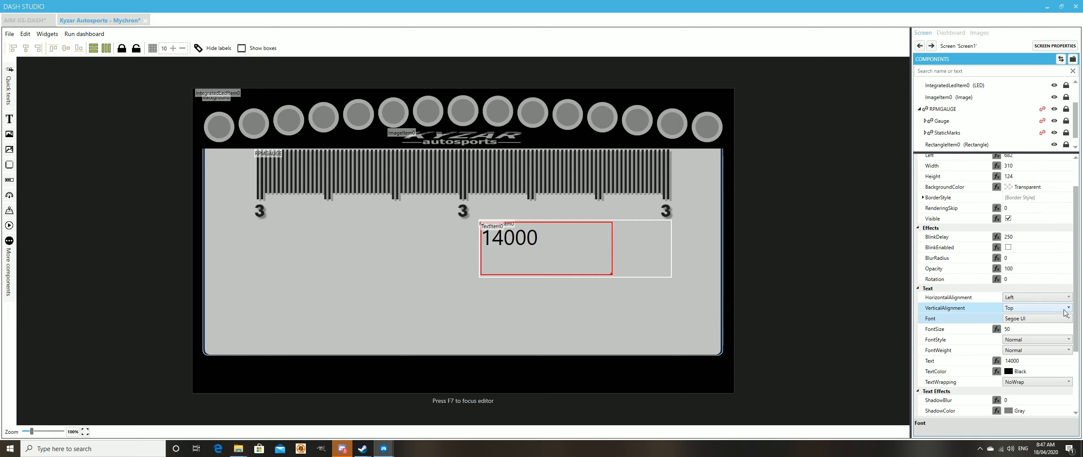
left_click(1068, 308)
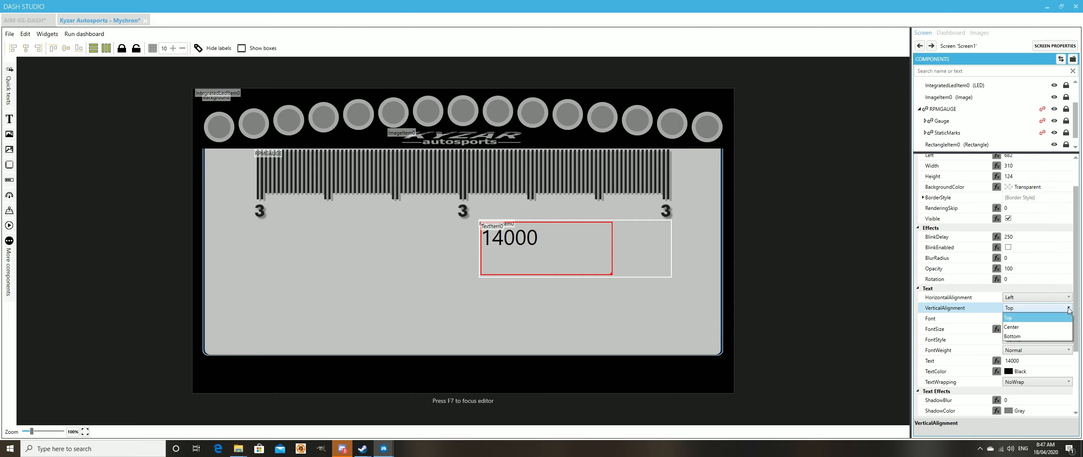
left_click(1020, 327)
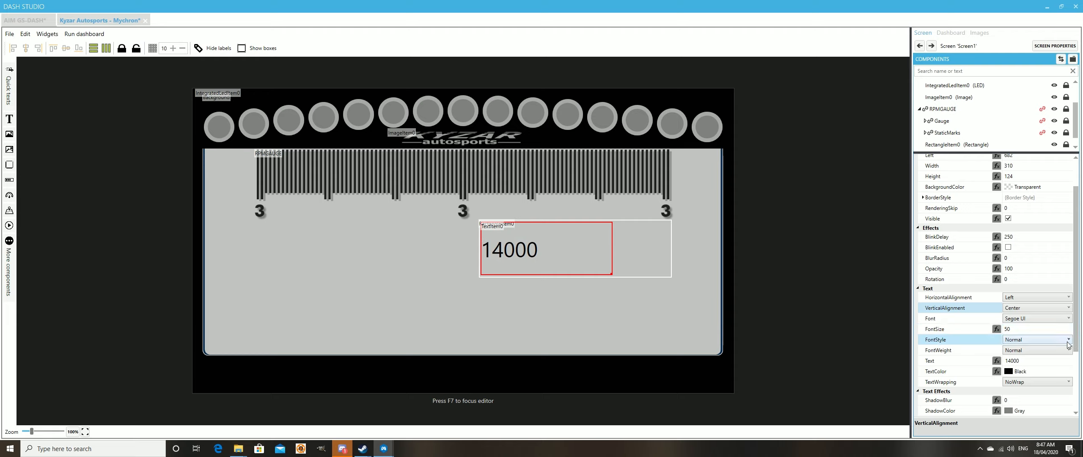
Step: Set the font weight of the 14000 text to Bold
left_click(1068, 350)
left_click(1022, 388)
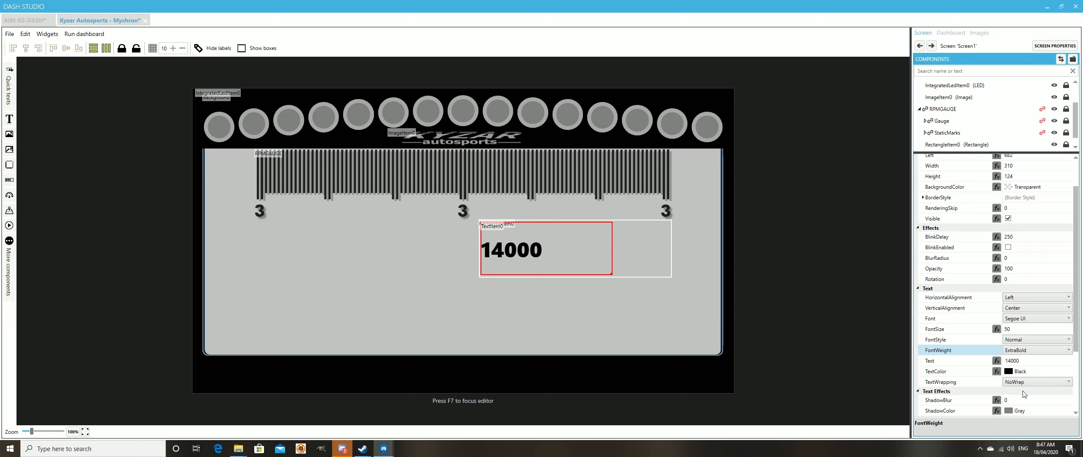
left_click(1067, 351)
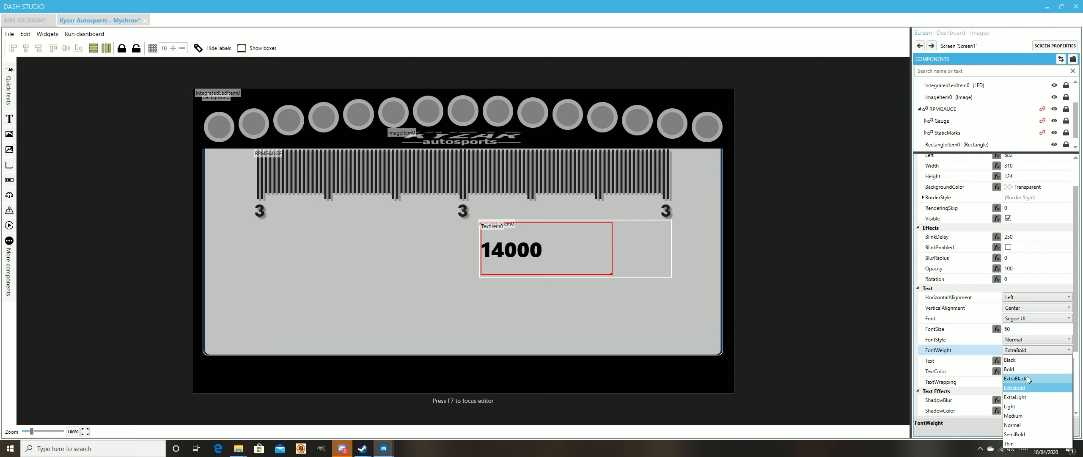
left_click(1029, 378)
left_click(1048, 362)
left_click(1069, 350)
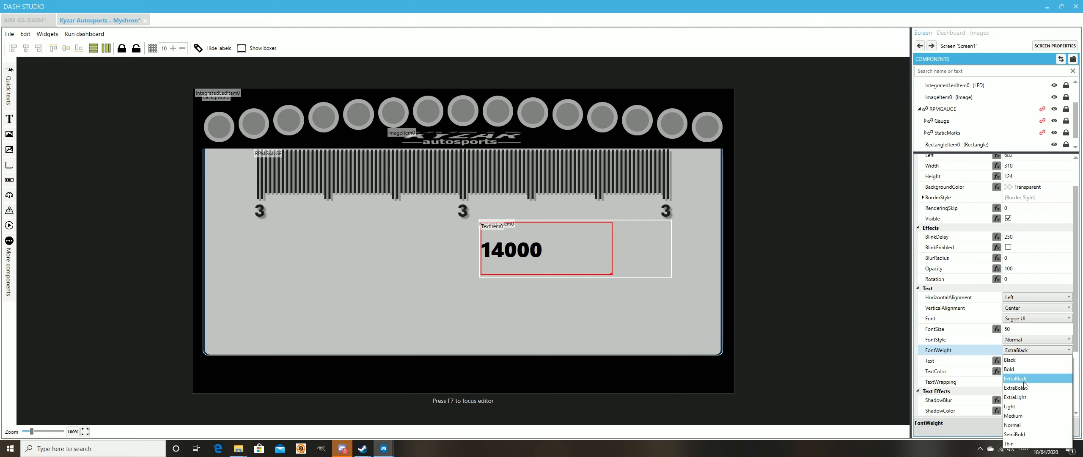
left_click(1018, 370)
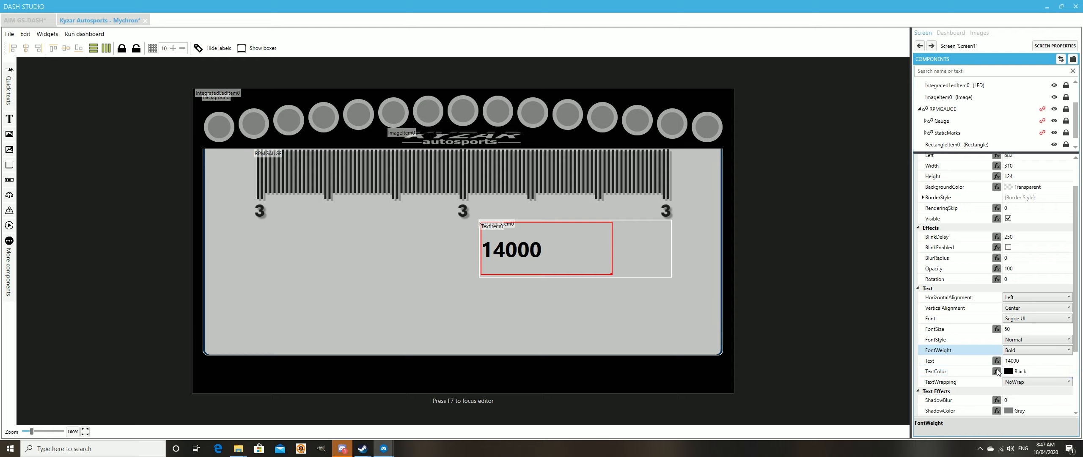
Step: Increase the font size of the 14000 text to 102
left_click(1068, 329)
left_click(1068, 327)
left_click(1068, 327)
left_click(1068, 327)
left_click(1068, 328)
left_click(1068, 327)
left_click(1068, 327)
left_click(1068, 328)
left_click(1068, 327)
left_click(1068, 327)
left_click(1068, 328)
left_click(1068, 328)
left_click(1069, 327)
left_click(1068, 327)
left_click(1069, 328)
left_click(1068, 327)
left_click(1069, 328)
left_click(1068, 327)
left_click(1068, 327)
left_click(1068, 328)
left_click(1068, 328)
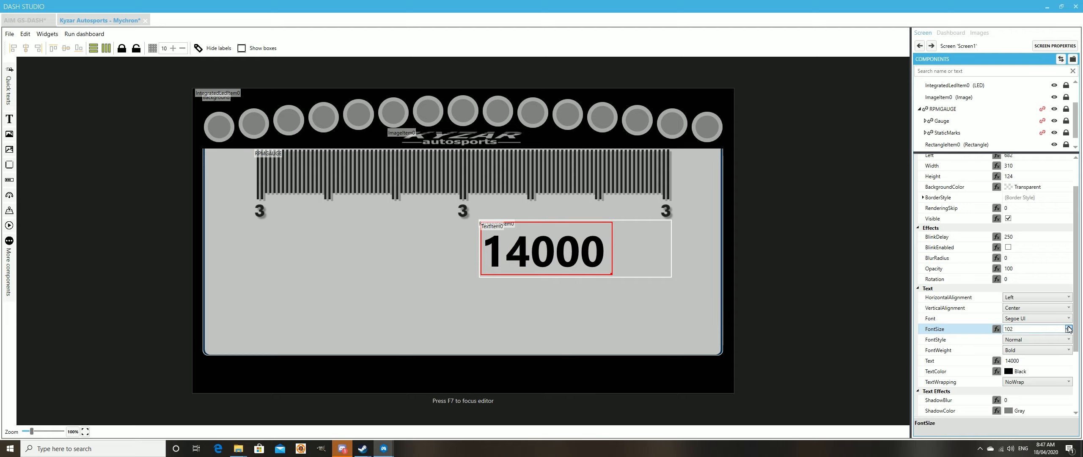
Step: Bind the 14000 text to a computed value using the DataCorePlugin property GameData.NewData.Rpms
left_click(996, 361)
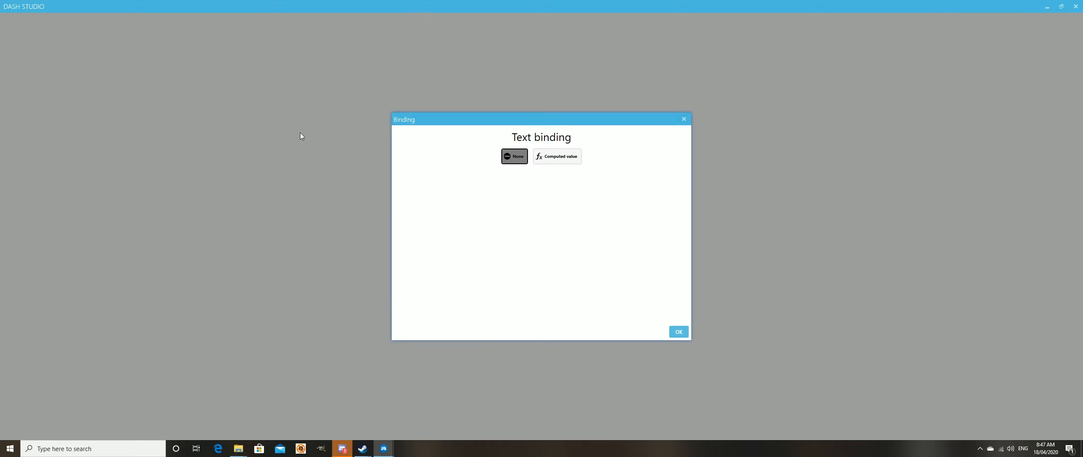
left_click(557, 156)
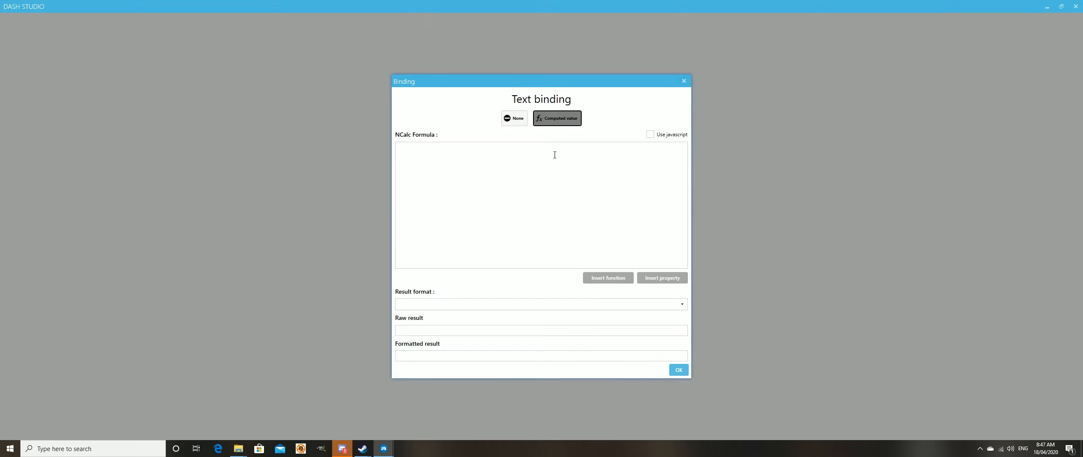
left_click(664, 280)
type("RPM")
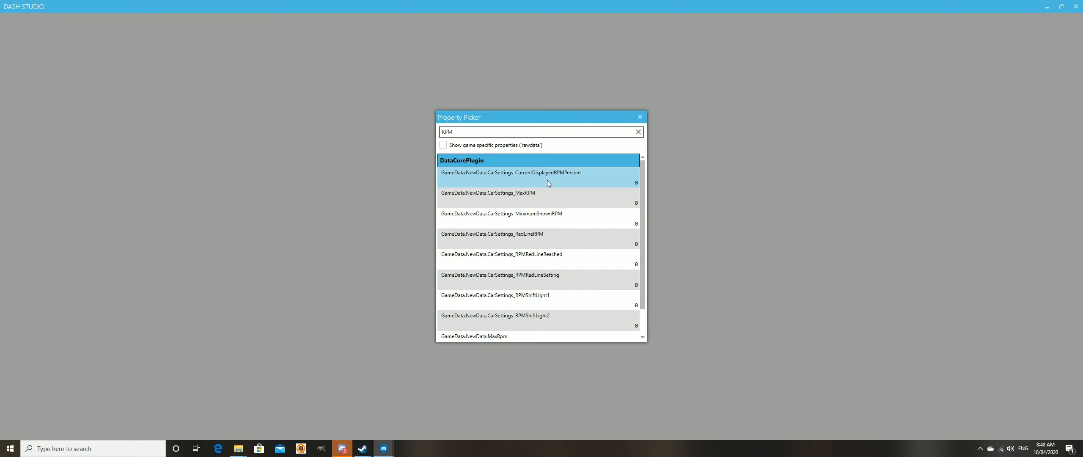
scroll(533, 255, "down", 2)
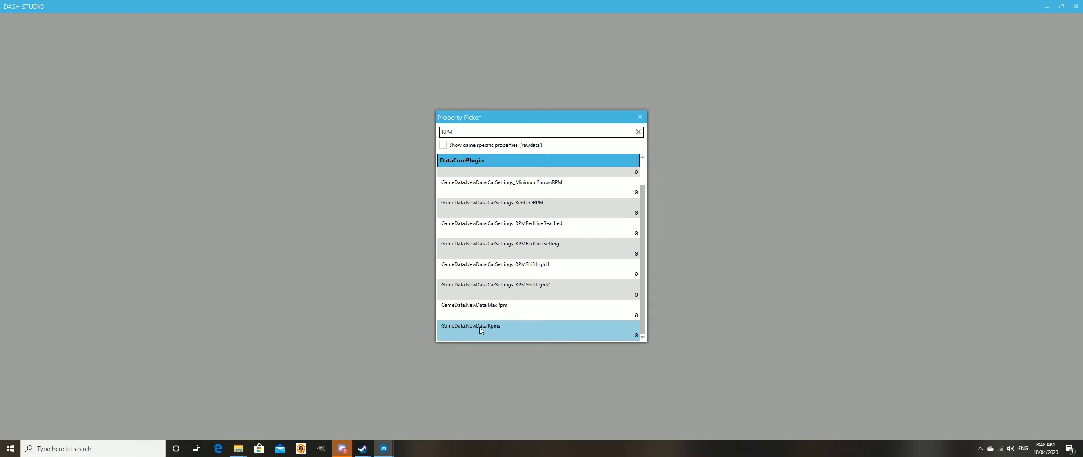
left_click(479, 328)
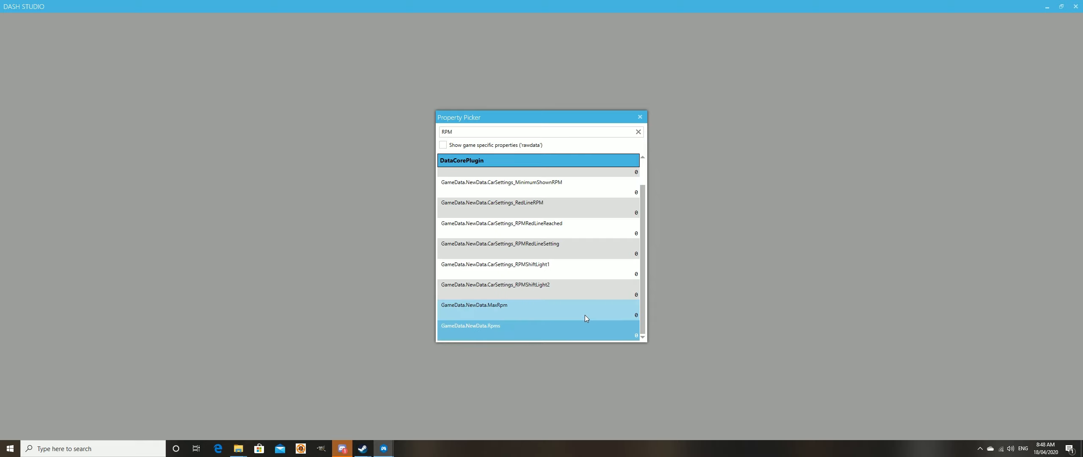
double_click(484, 330)
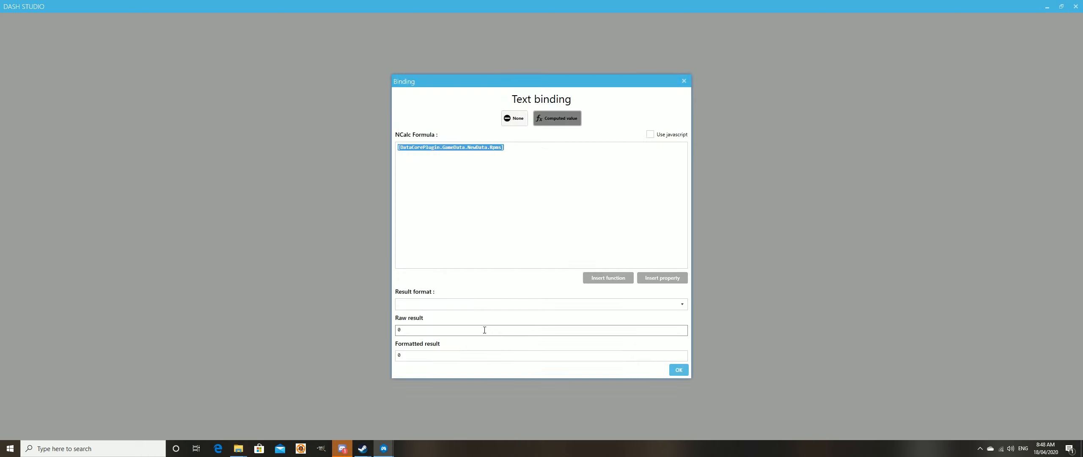
left_click(679, 369)
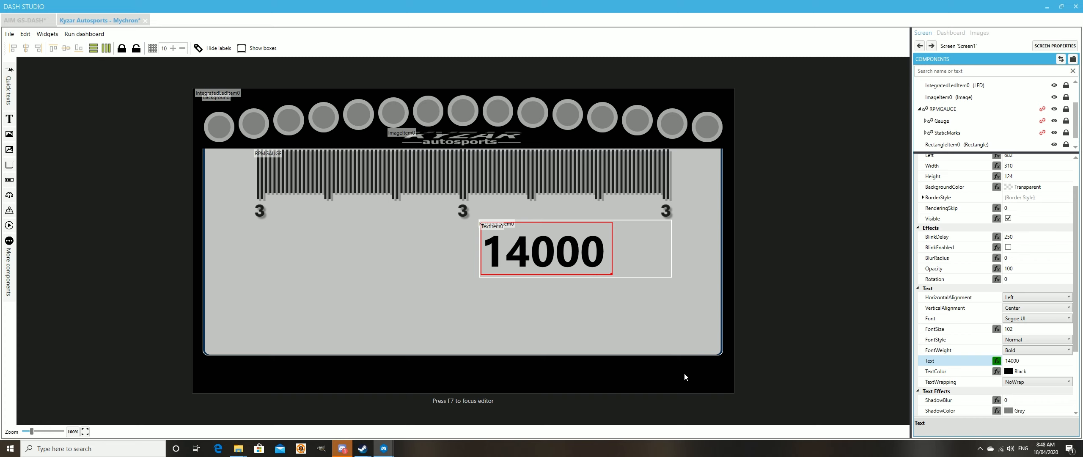
Step: Add a text item beside the 14000 readout inside the rectangle at top 369, left 1000, about 126 by 72
left_click(646, 251)
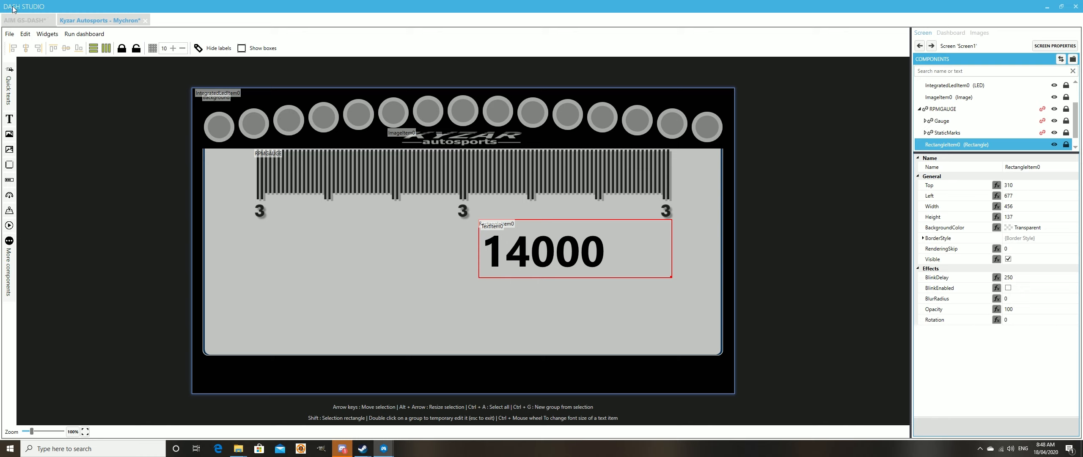
left_click(9, 119)
left_click_drag(220, 115, 642, 259)
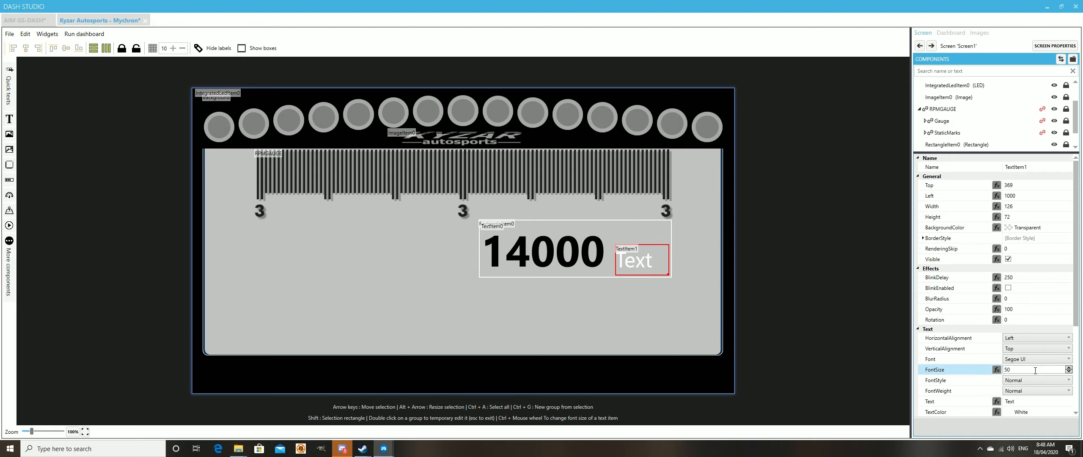
Step: Set the new text item's content to RPM and its text colour to Black
scroll(1015, 359, "down", 4)
left_click(940, 322)
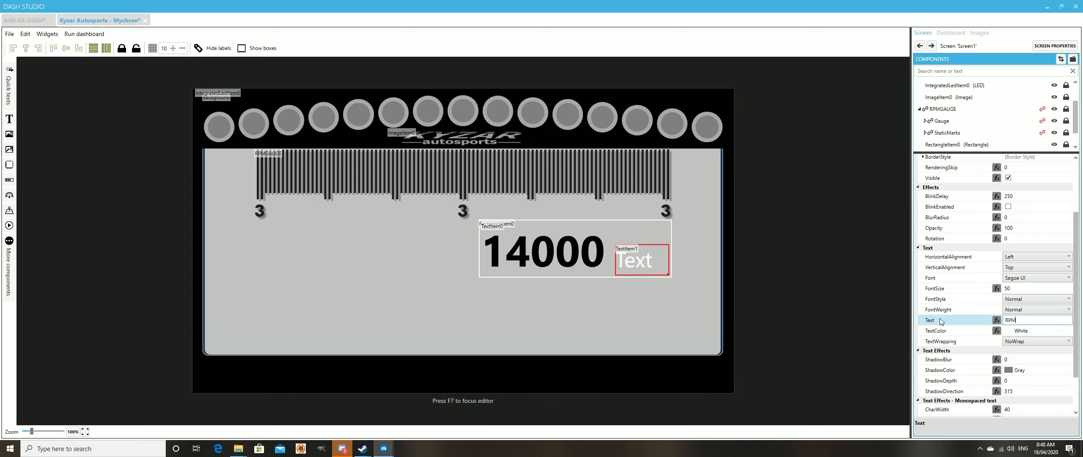
key("Return")
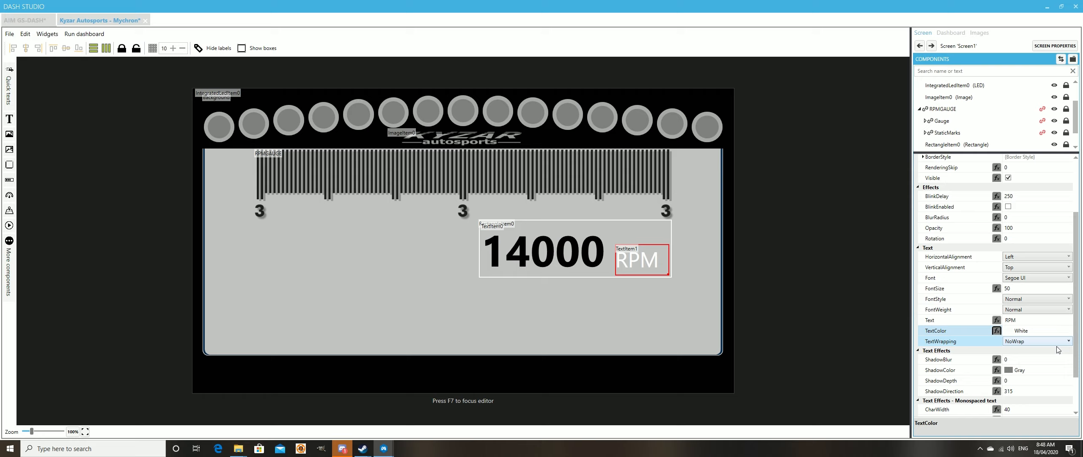
left_click(1018, 330)
left_click(1056, 261)
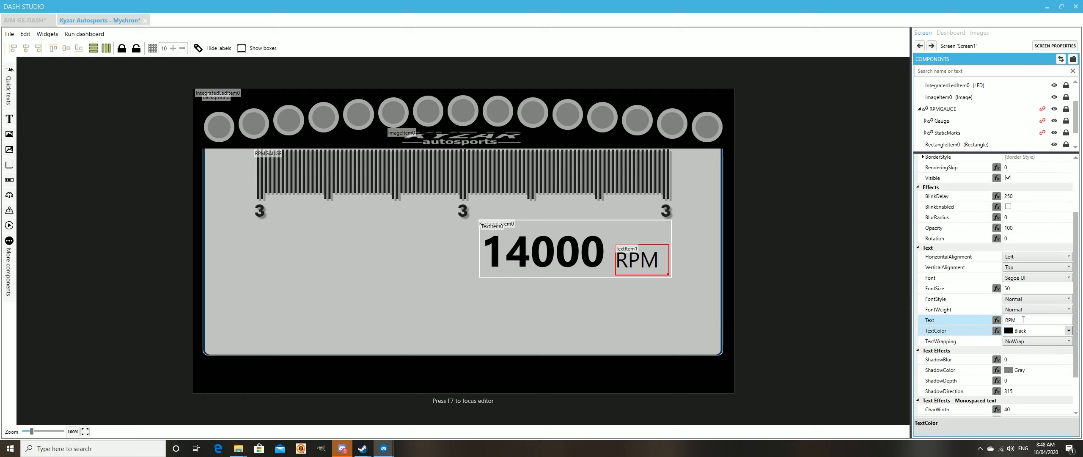
Step: Set the RPM label's font weight to Bold
left_click(1069, 309)
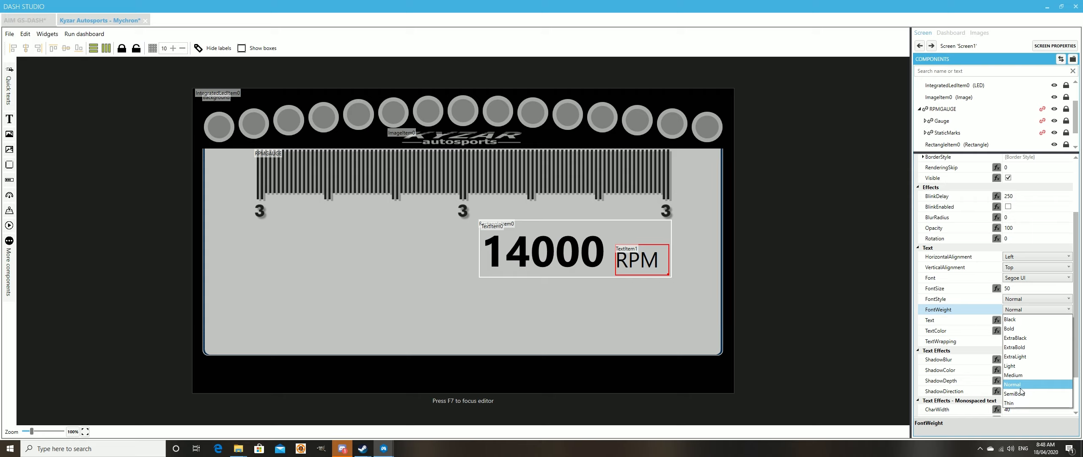
left_click(1020, 394)
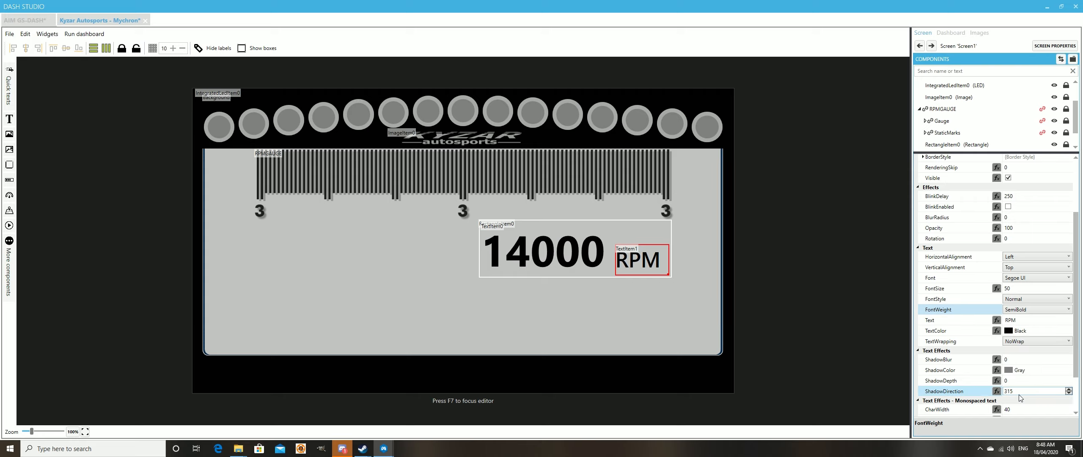
left_click(1056, 289)
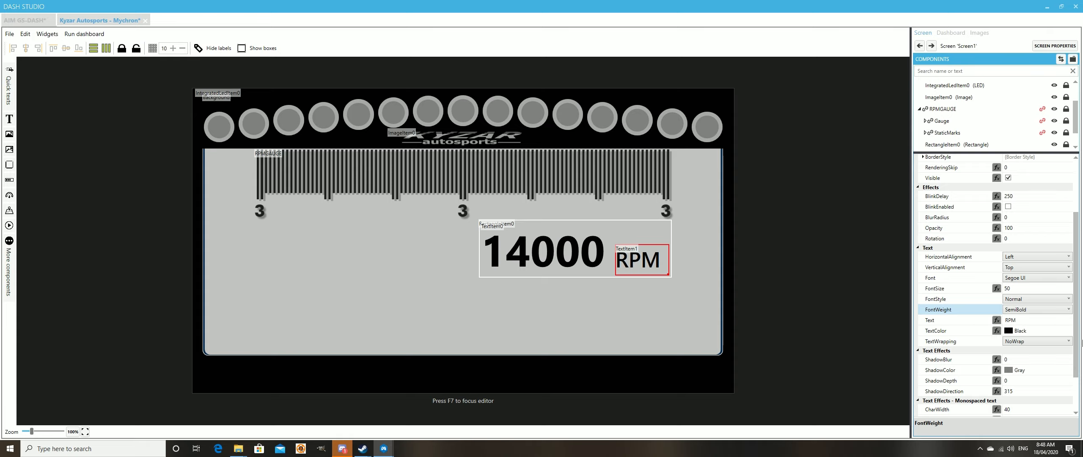
left_click(1045, 309)
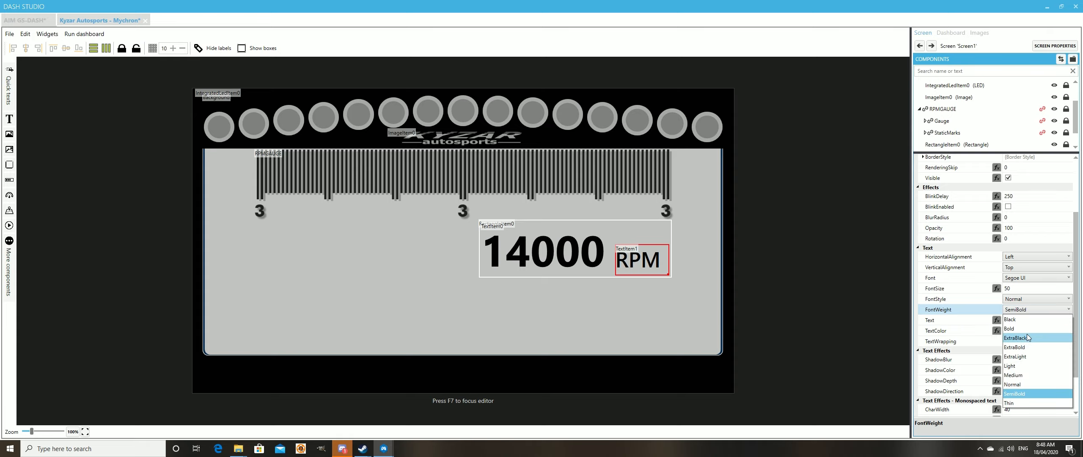
left_click(1016, 329)
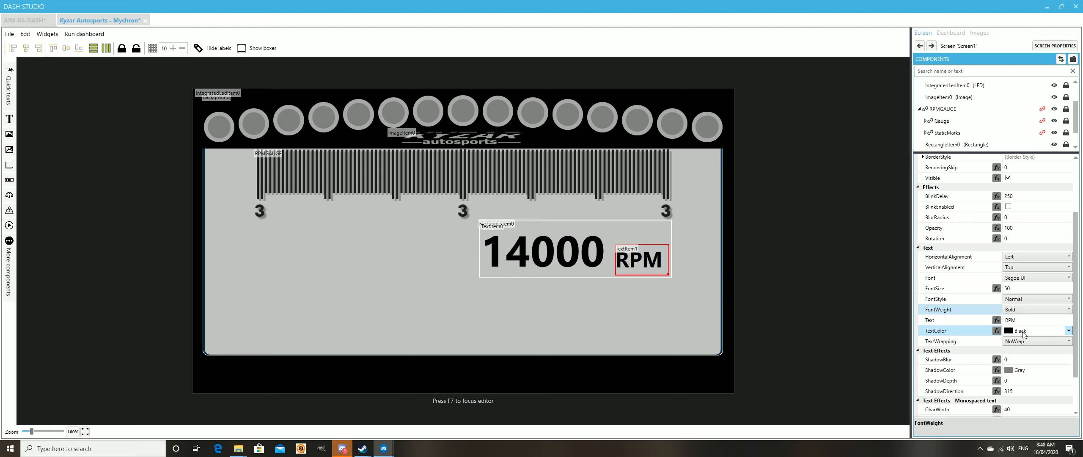
Step: Set the border colour of the rectangle around the RPM readout to Black
left_click(612, 301)
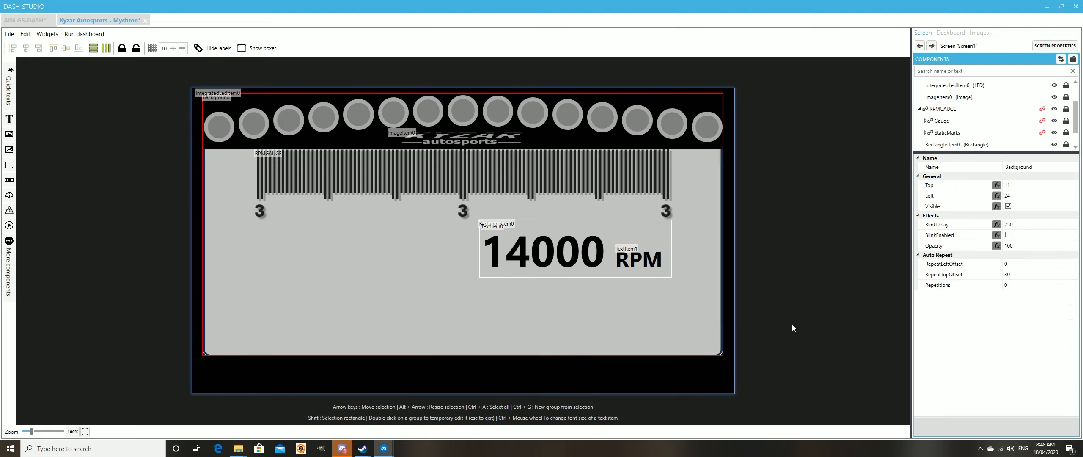
left_click(633, 236)
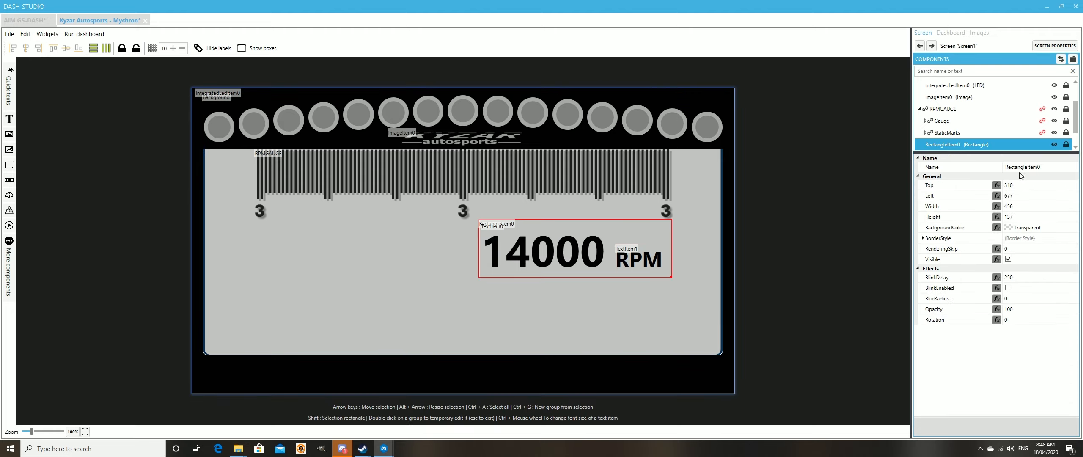
left_click(923, 238)
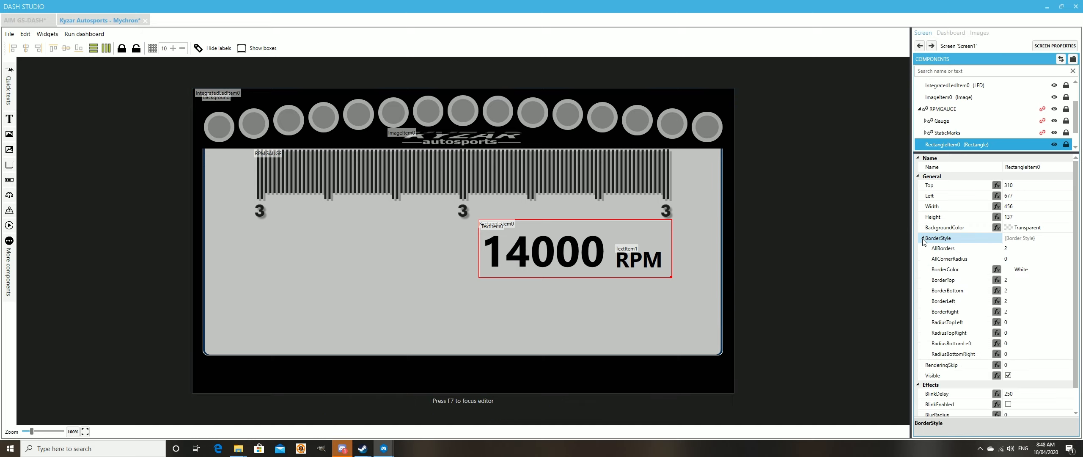
left_click(1048, 272)
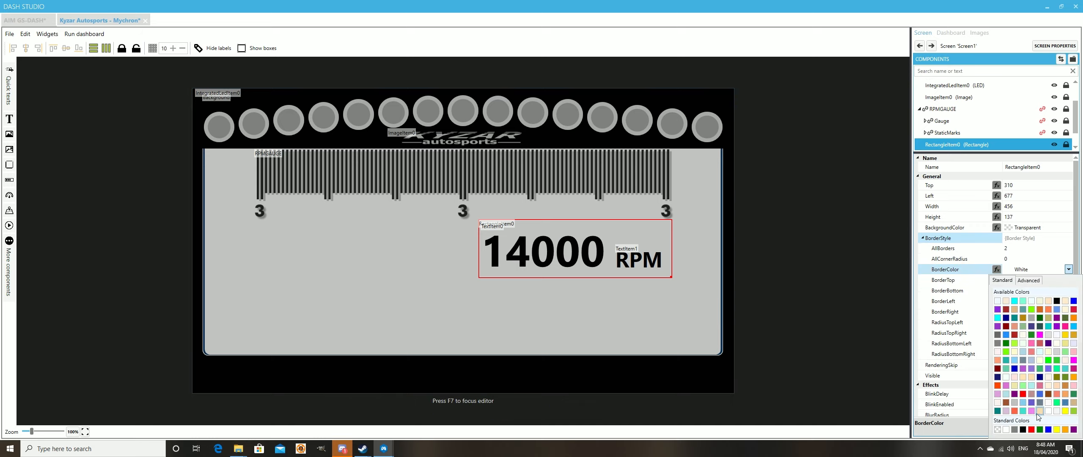
left_click(1024, 432)
Step: Set all borders of the RPM readout rectangle to 3 and round all its corners
left_click(1049, 250)
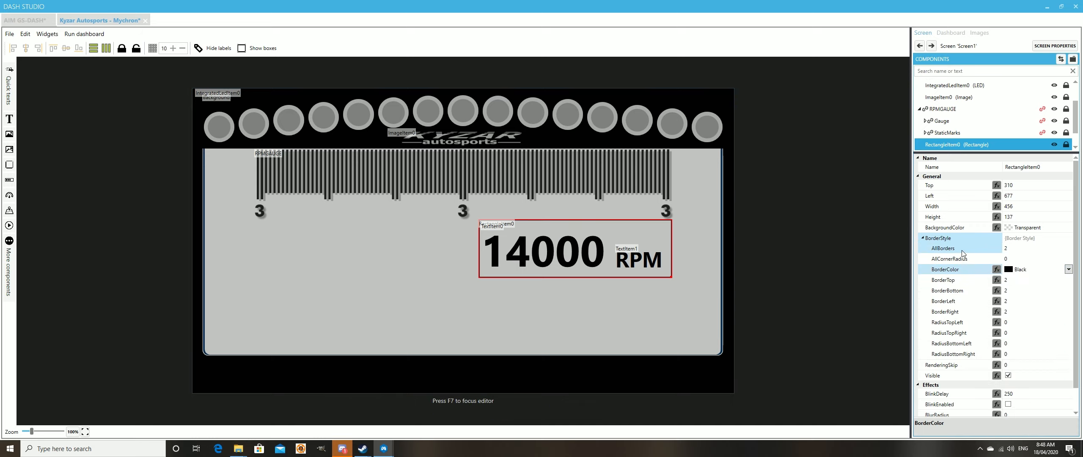
left_click(1069, 247)
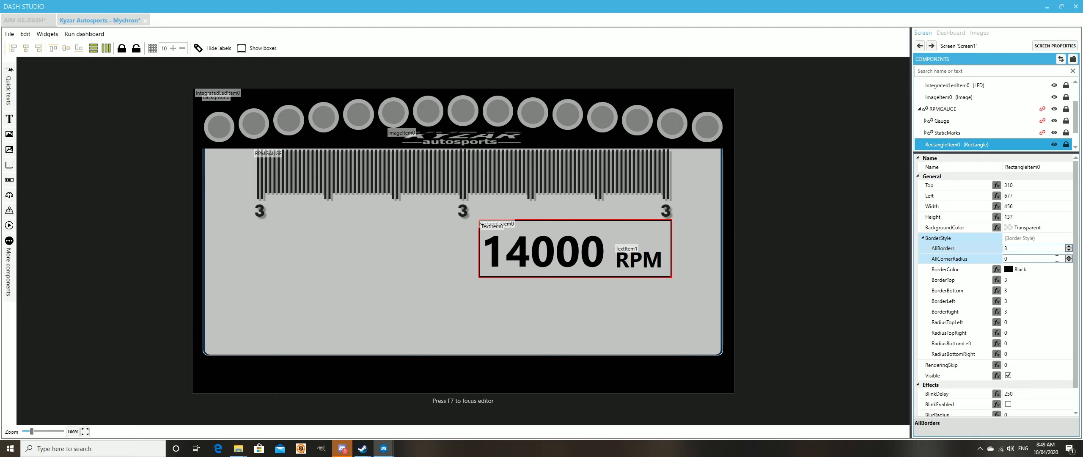
left_click(1070, 257)
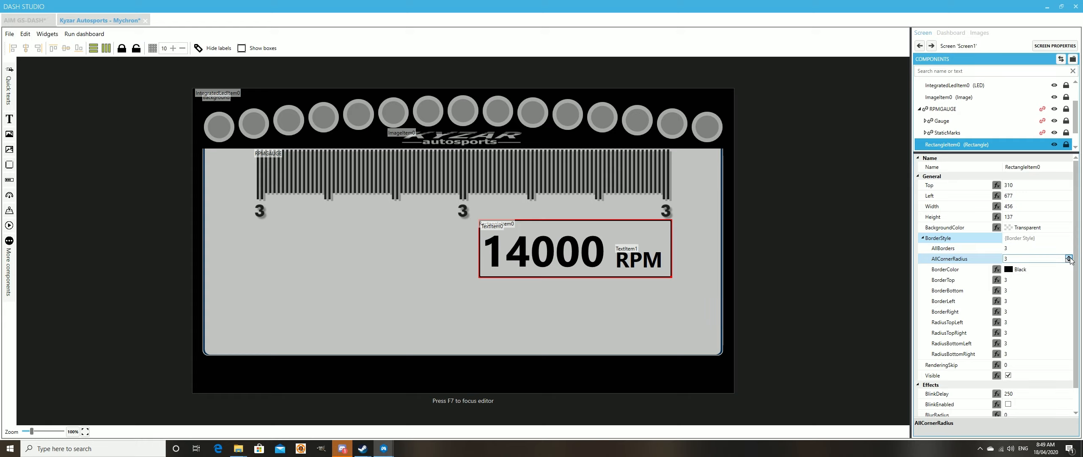
Step: Move the Background group down to top 73, keeping left at 24
left_click(668, 290)
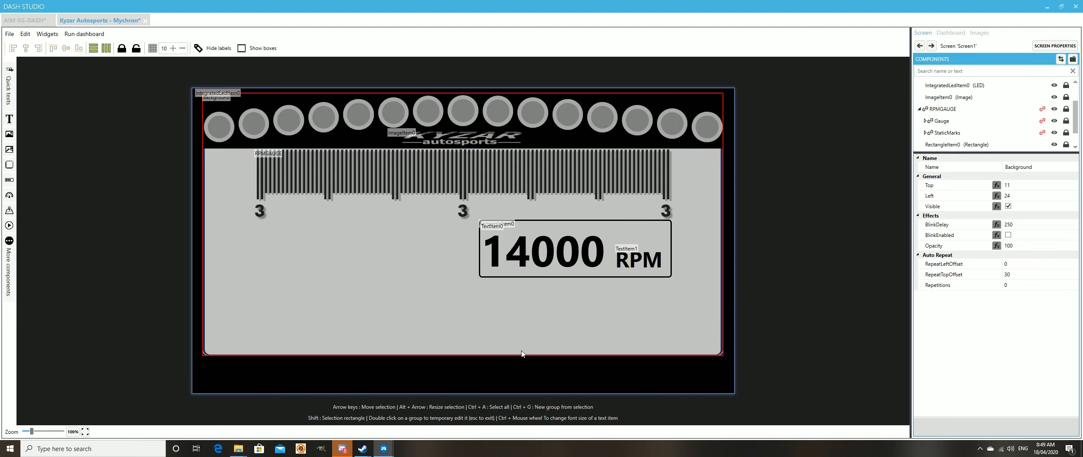
left_click_drag(514, 335, 516, 362)
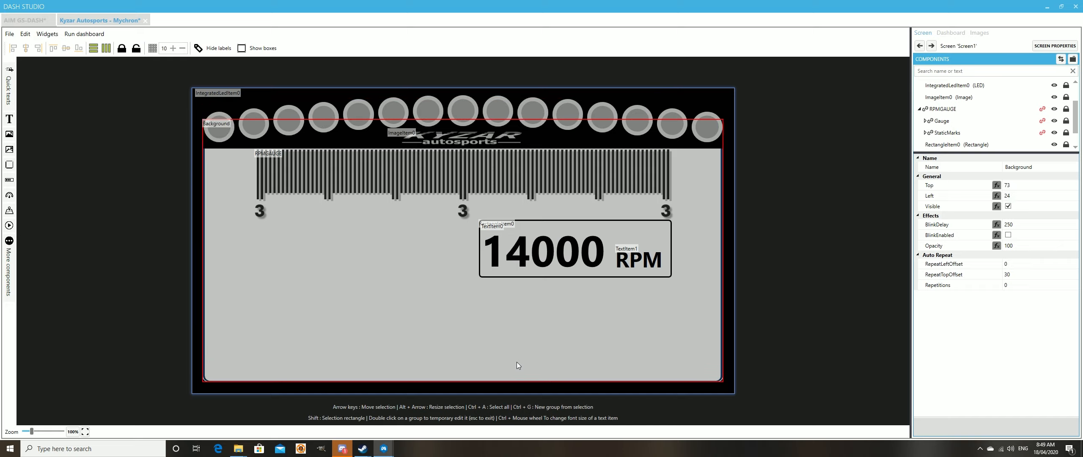
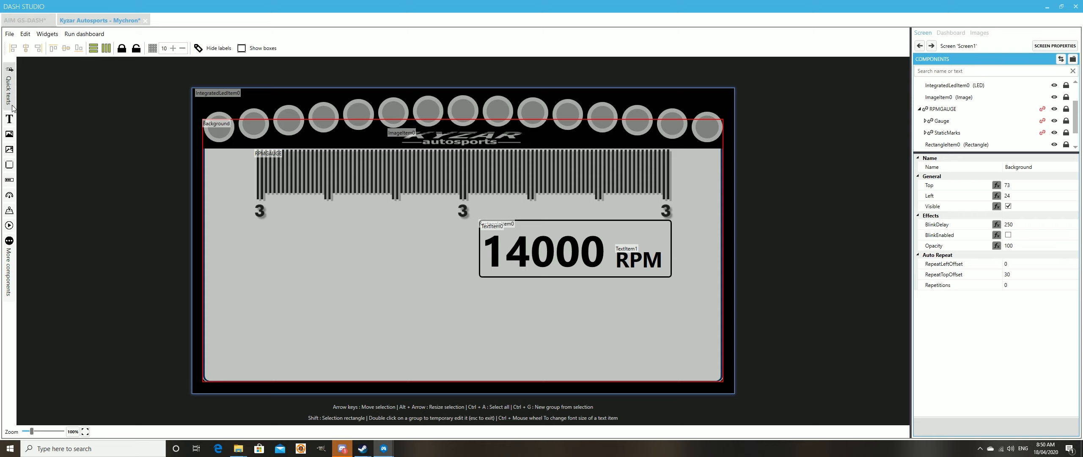
Step: Add a rectangle 519 wide beside the RPM readout at top 311, left 148, and match its height to the RPM rectangle
left_click(9, 165)
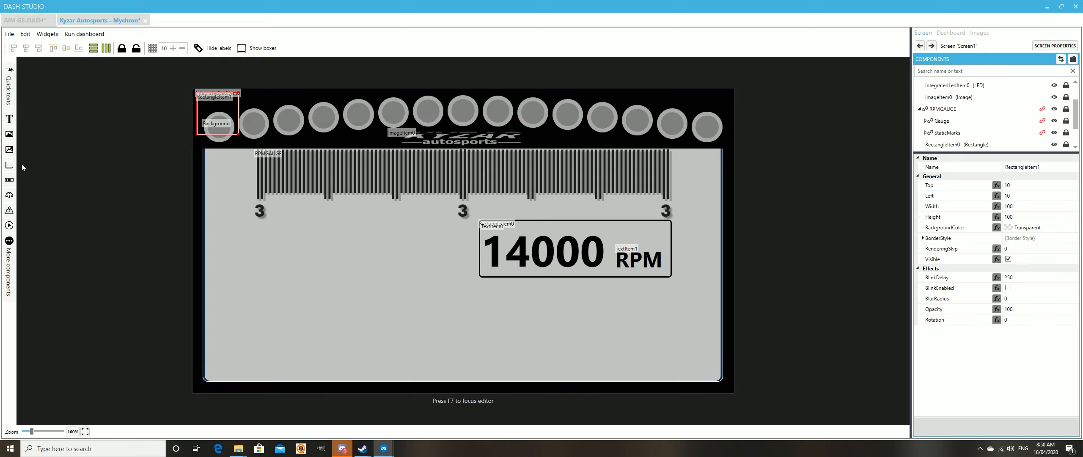
left_click_drag(227, 120, 284, 244)
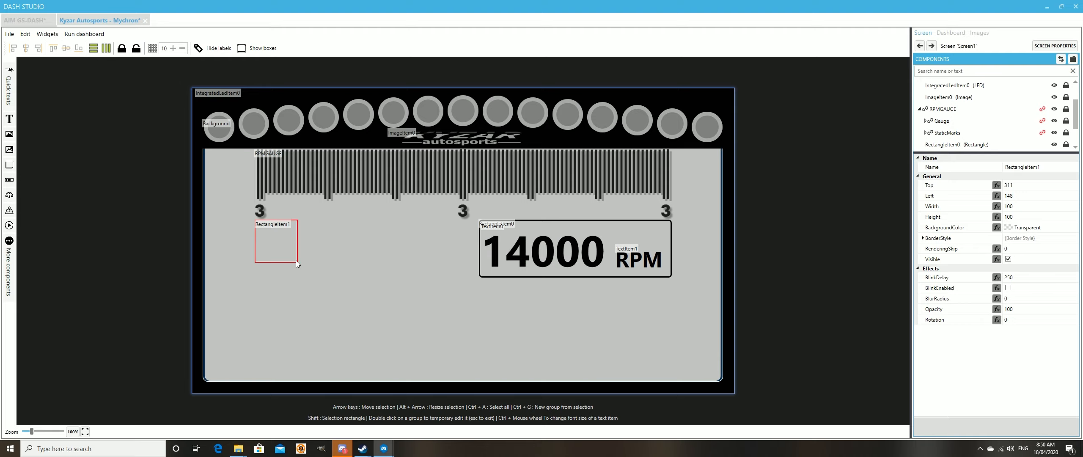
left_click_drag(296, 261, 475, 275)
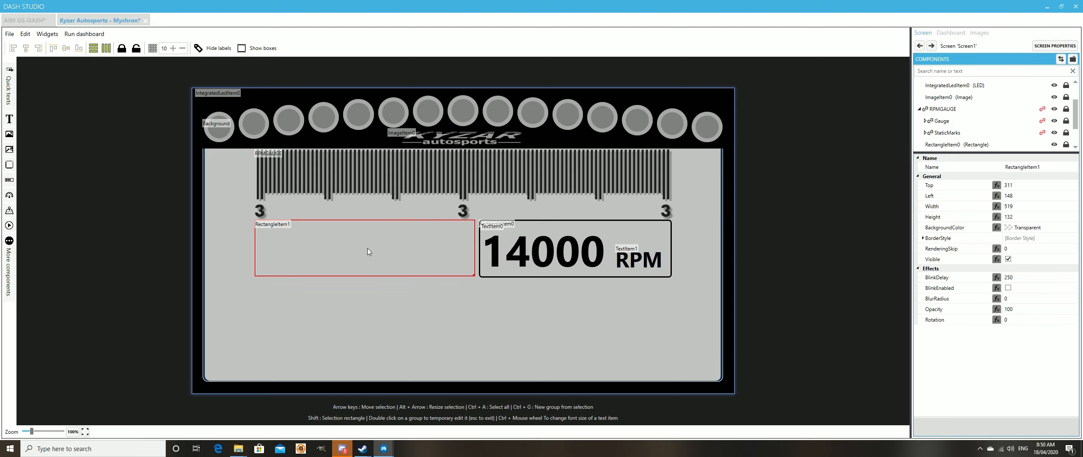
left_click(660, 237, "shift")
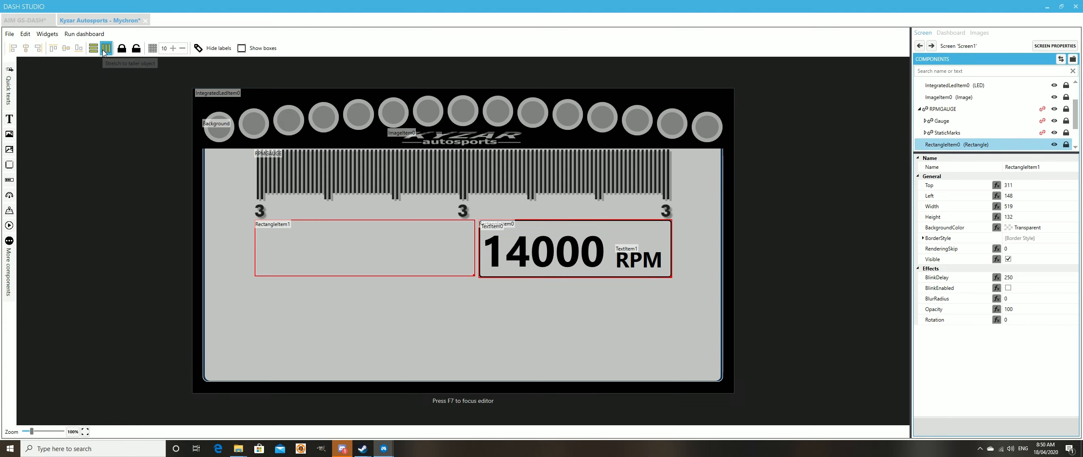
left_click(441, 312)
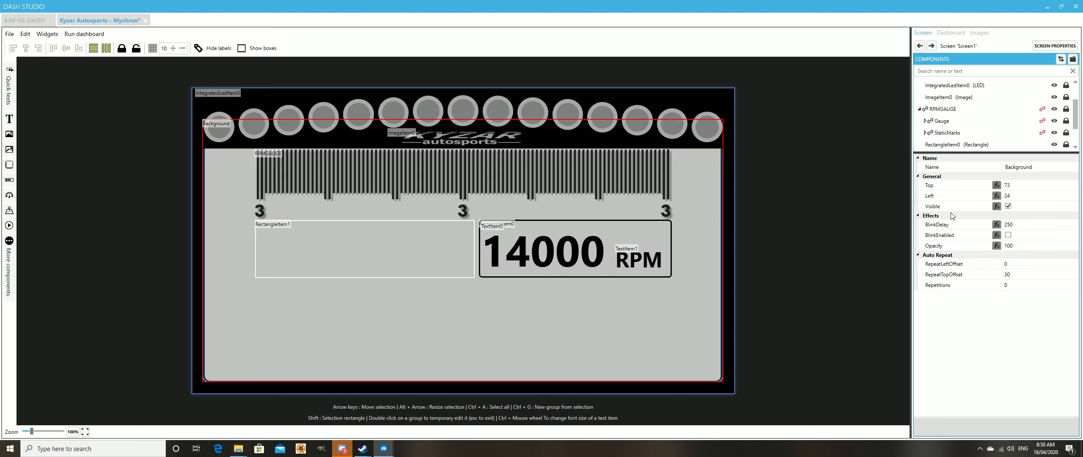
Step: Set all borders of the new empty rectangle to 3 and all its corner radii to 6
left_click(410, 251)
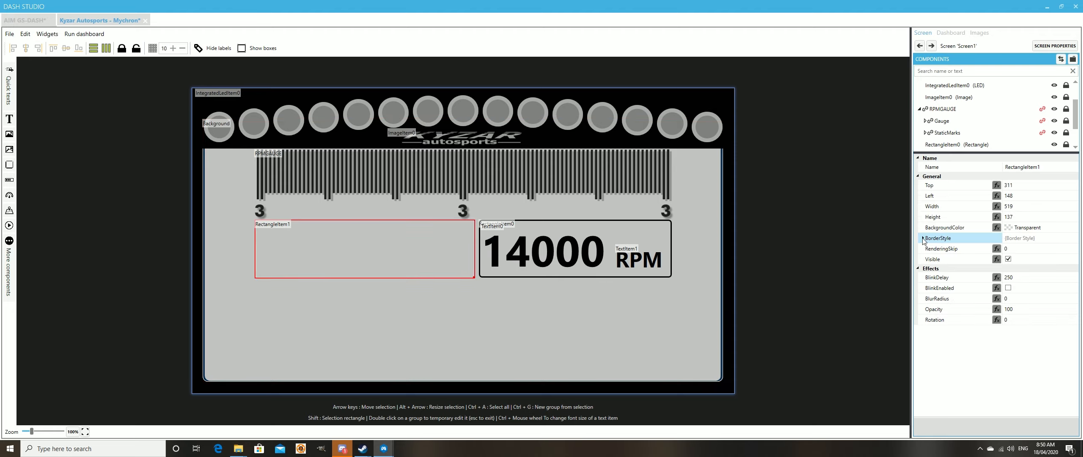
left_click(924, 238)
left_click(1069, 247)
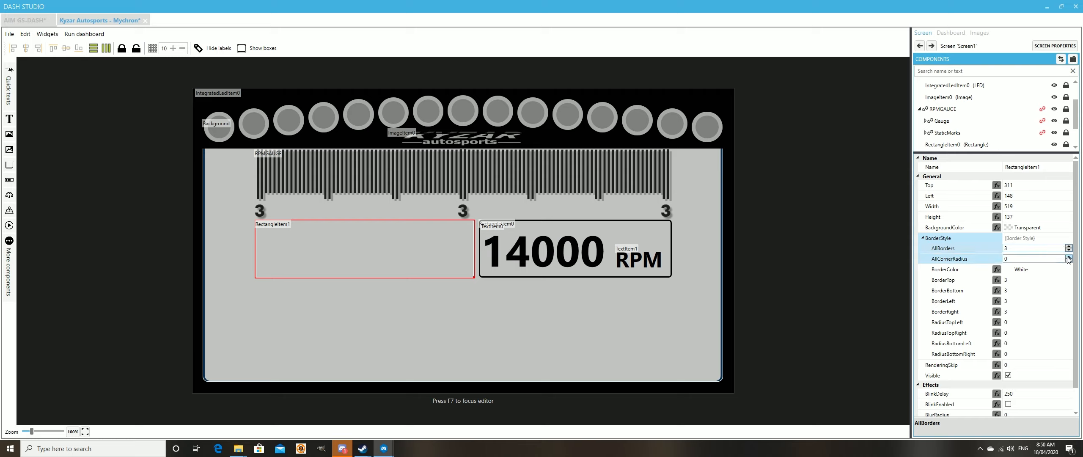
left_click(1068, 256)
left_click(1067, 257)
left_click(1068, 256)
left_click(1067, 257)
left_click(1068, 257)
left_click(1068, 257)
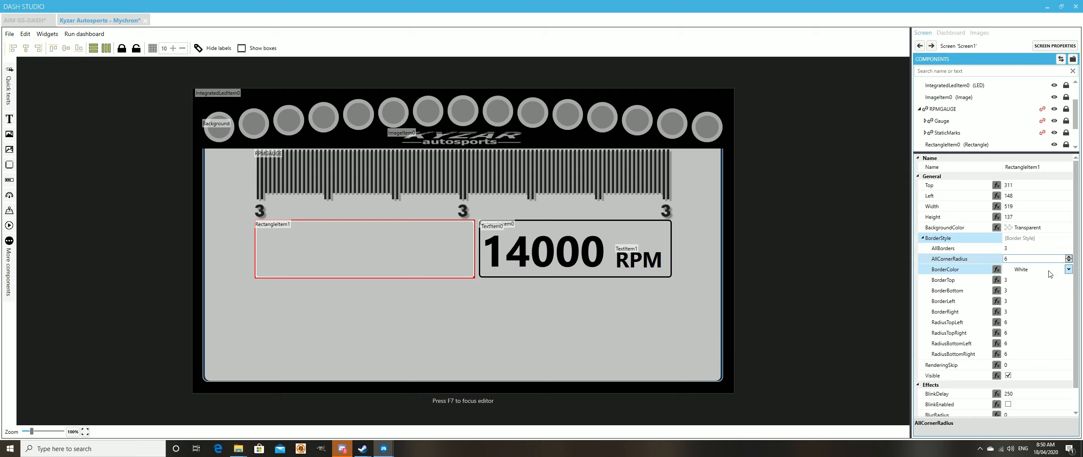
Step: Set the border colour of the empty rectangle beside the RPM readout to Black
left_click(1069, 269)
left_click(1022, 428)
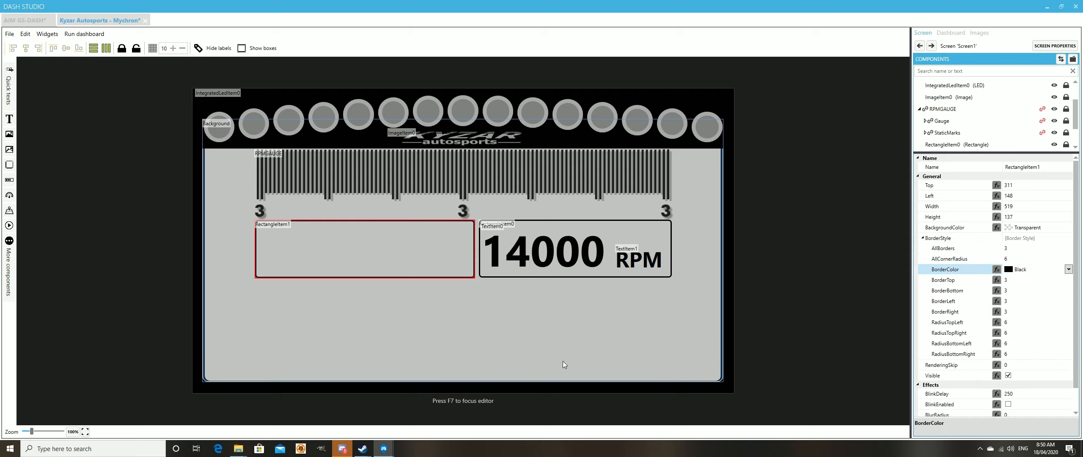
left_click(366, 317)
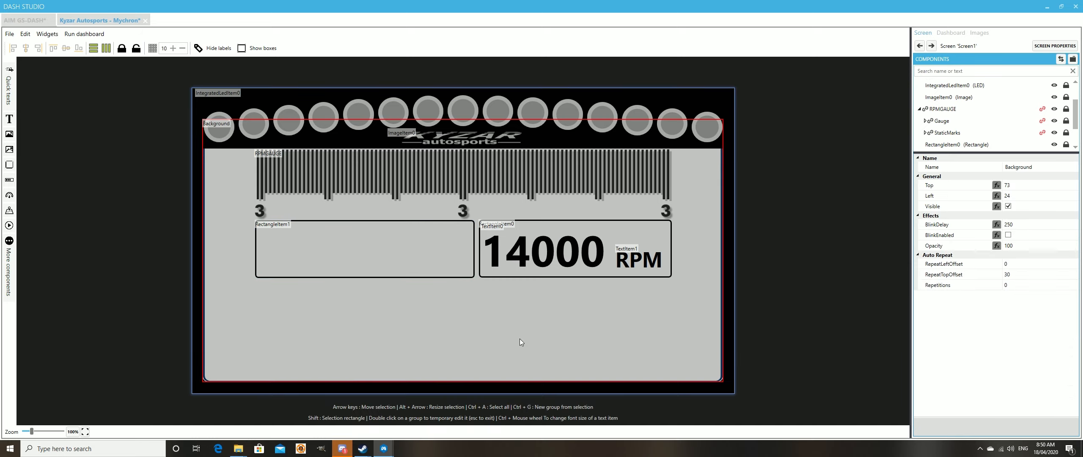
Step: Add a text item about 409 by 127 inside the empty rectangle and set its text to 1:12.000
left_click(10, 119)
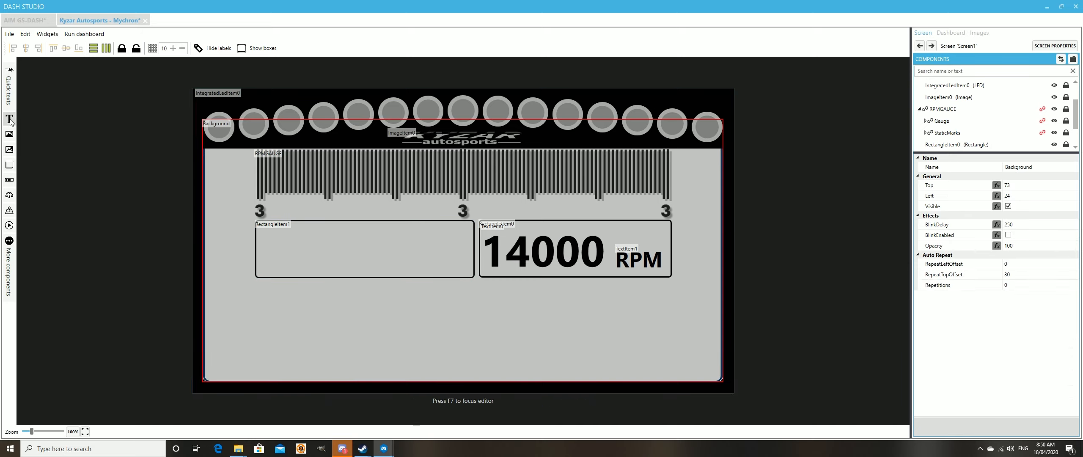
left_click_drag(227, 121, 470, 274)
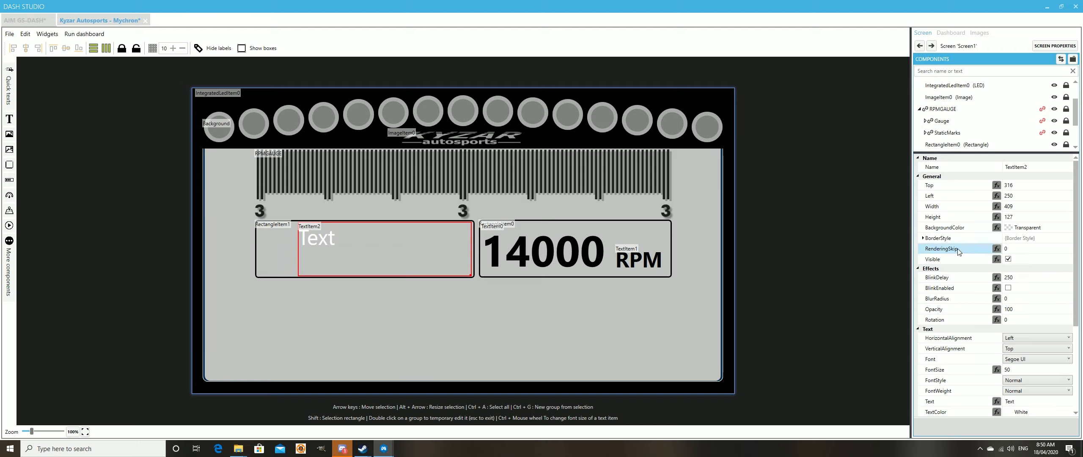
scroll(973, 334, "down", 3)
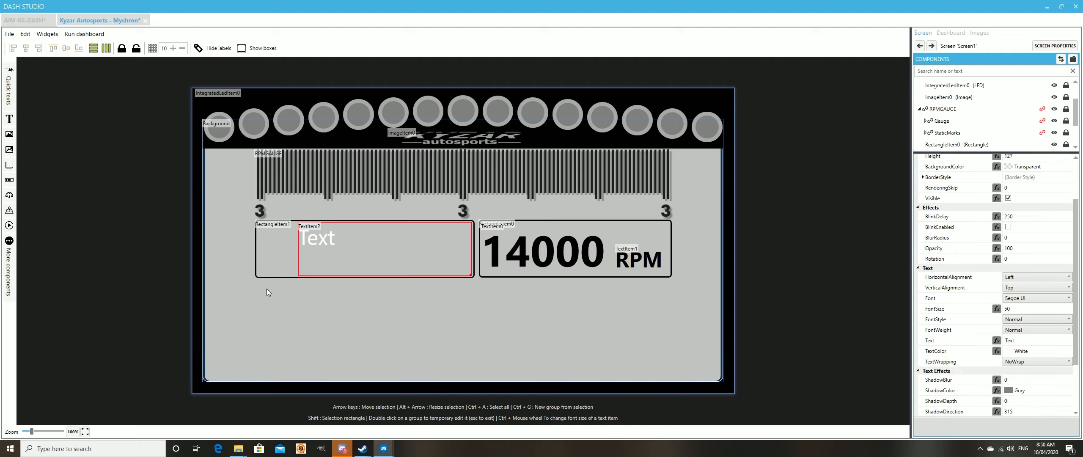
left_click(1041, 341)
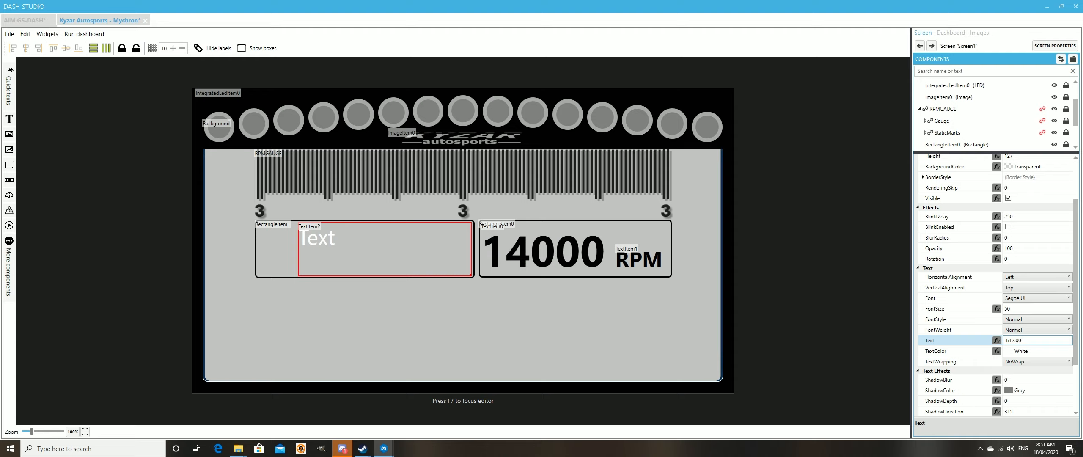
key("Tab")
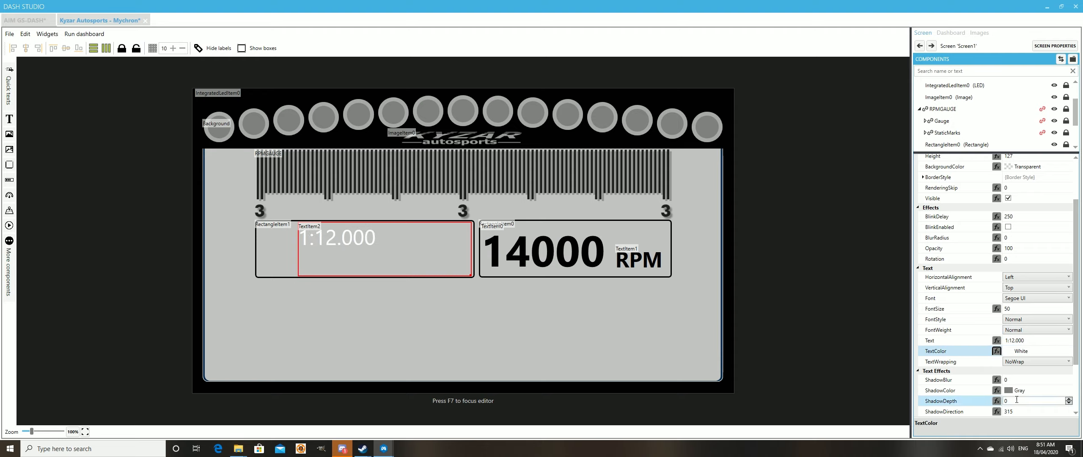
Step: Set the 1:12.000 text's colour to Black and its font size to 87
left_click(1068, 351)
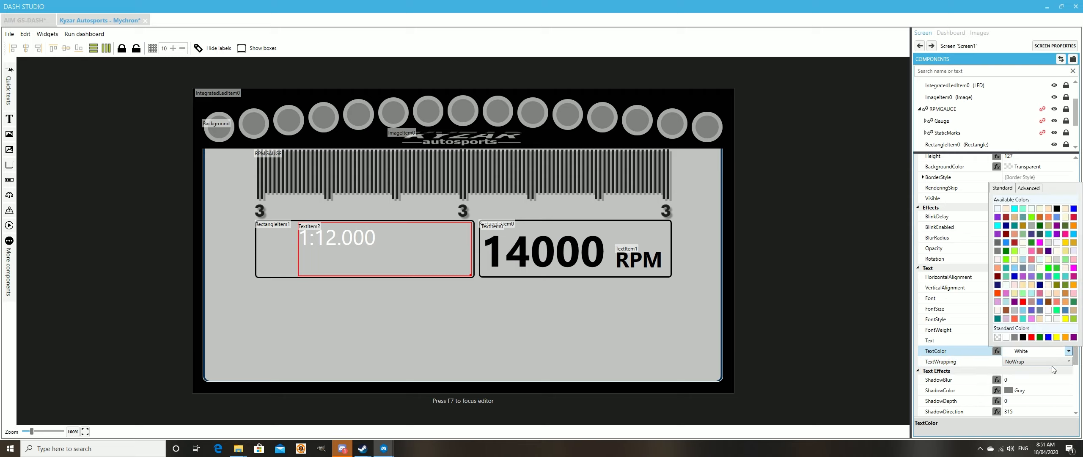
left_click(1023, 339)
left_click(1065, 308)
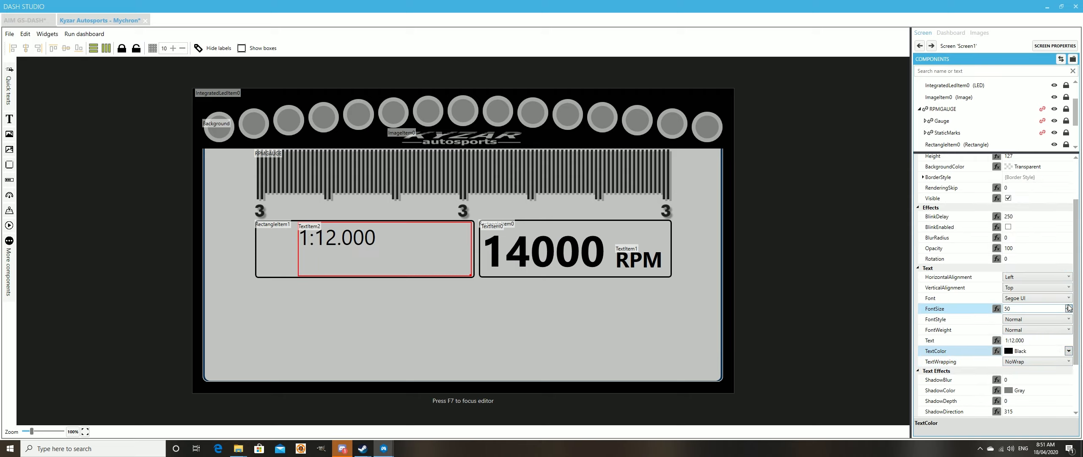
left_click(1069, 307)
left_click(1068, 306)
left_click(1069, 307)
left_click(1068, 306)
left_click(1069, 307)
left_click(1068, 306)
left_click(1069, 307)
left_click(1068, 307)
left_click(1068, 307)
left_click(1068, 306)
left_click(1068, 307)
left_click(1068, 306)
left_click(1068, 307)
left_click(1068, 306)
left_click(1068, 307)
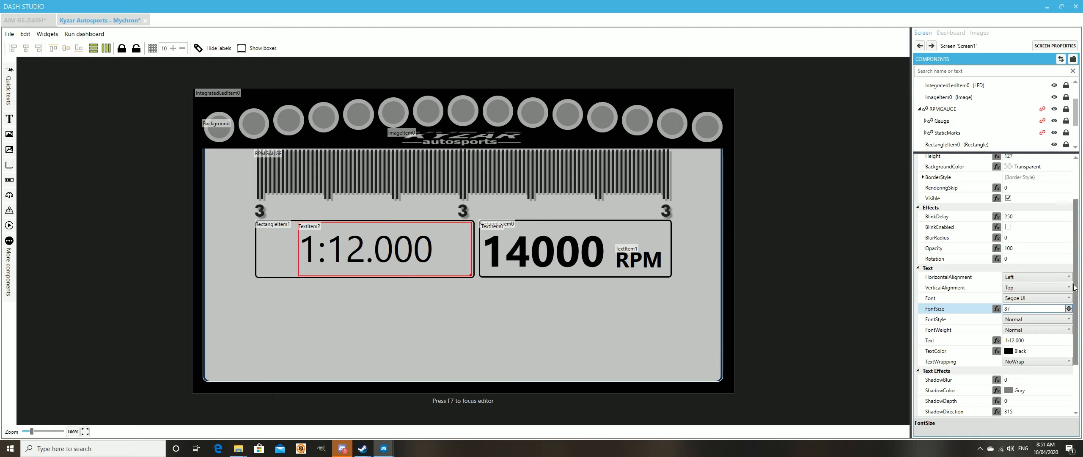
Step: Align the 1:12.000 text to Center vertically and Right horizontally
left_click(1069, 288)
left_click(1028, 300)
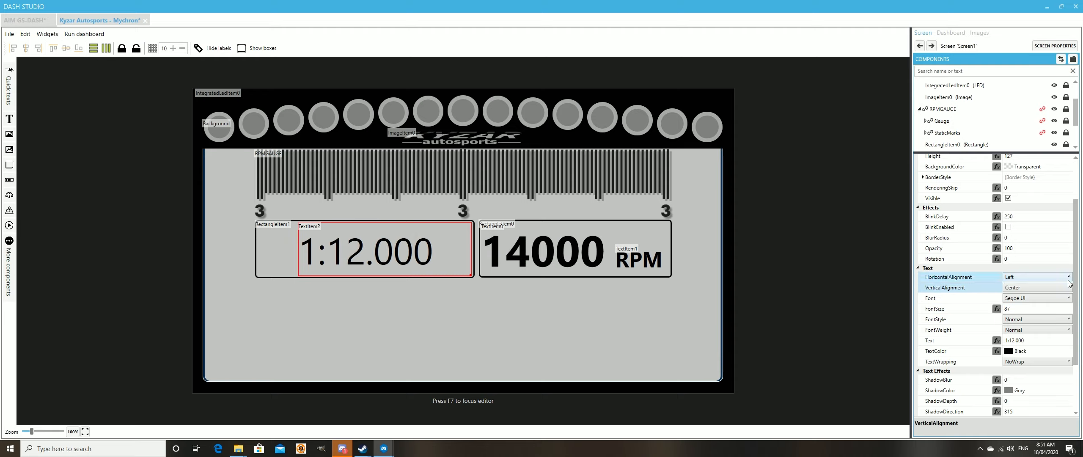
left_click(1069, 277)
left_click(1043, 302)
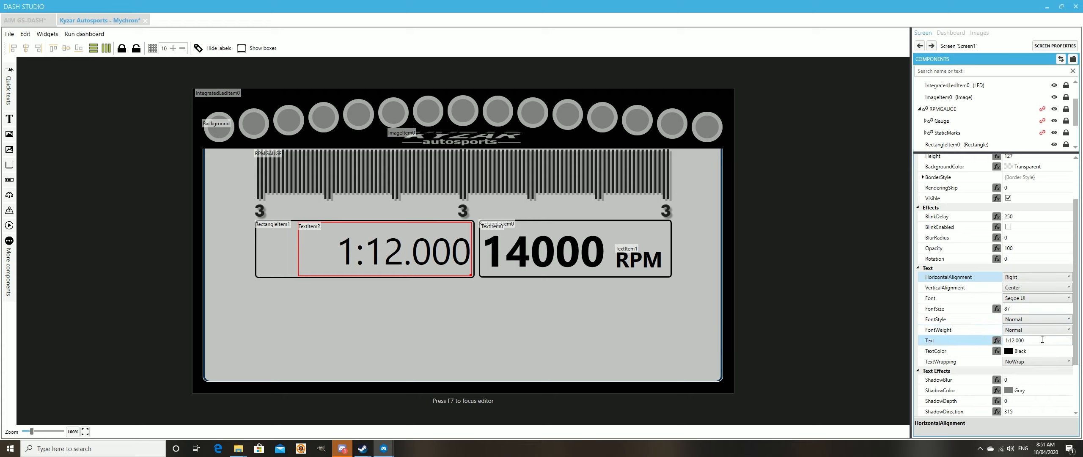
Step: Increase the font size of the 1:12.000 text to 105
left_click(1068, 307)
left_click(1068, 307)
left_click(1069, 306)
left_click(1068, 306)
left_click(1069, 306)
left_click(1069, 307)
left_click(1069, 306)
left_click(1068, 307)
left_click(1069, 306)
left_click(1069, 307)
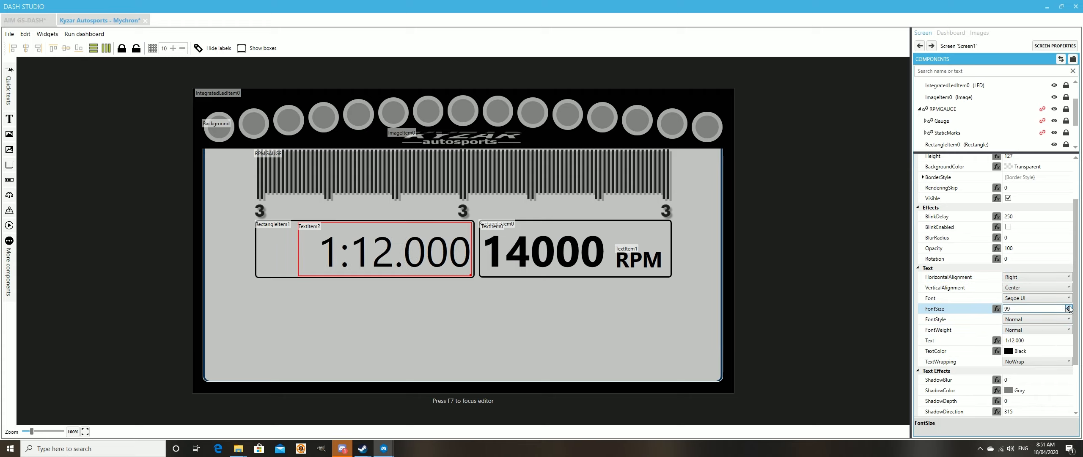
left_click(1069, 306)
left_click(1069, 307)
left_click(1069, 307)
left_click(1068, 307)
left_click(1069, 307)
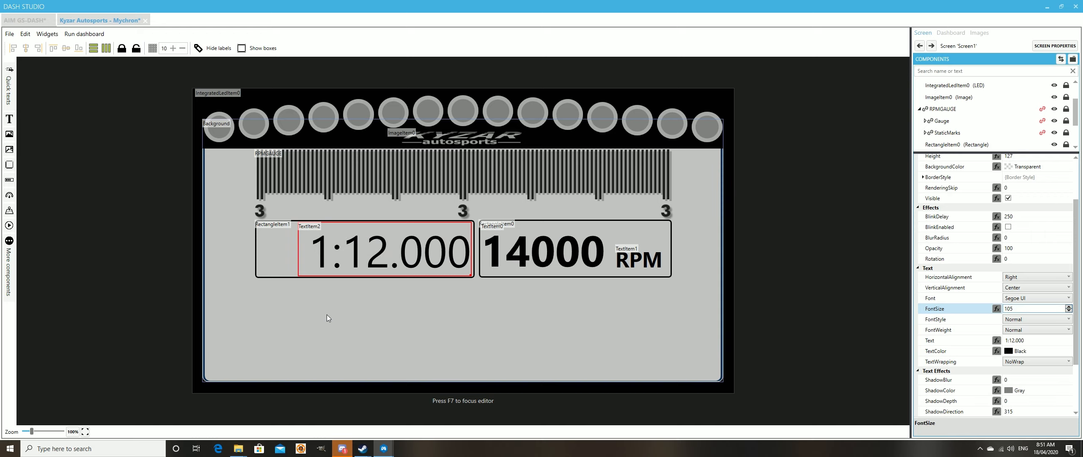
Step: Add a text item about 165 by 101 at the left end of the lap time rectangle, reading CURR in Black
left_click(280, 245)
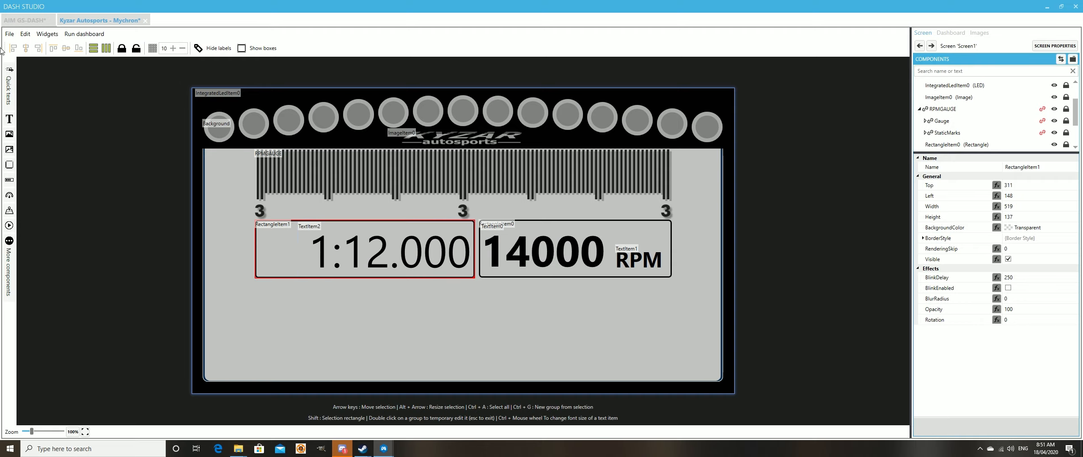
left_click(9, 119)
left_click_drag(238, 114, 325, 270)
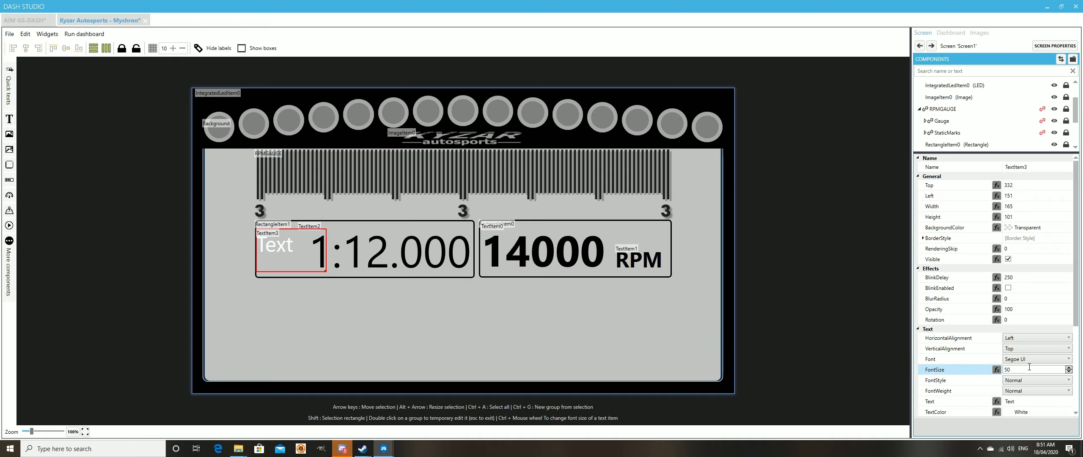
scroll(1041, 345, "down", 3)
left_click(977, 344)
type("CURR")
left_click(1068, 351)
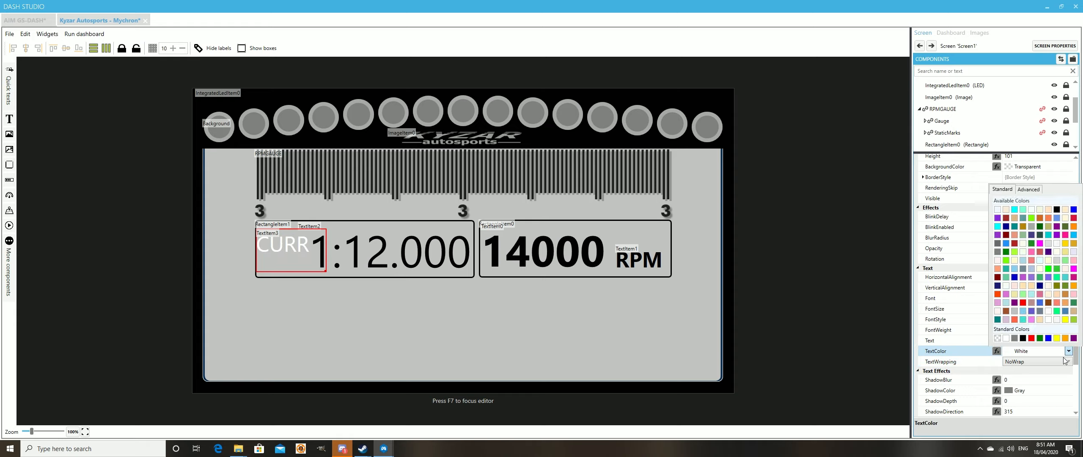
left_click(1023, 338)
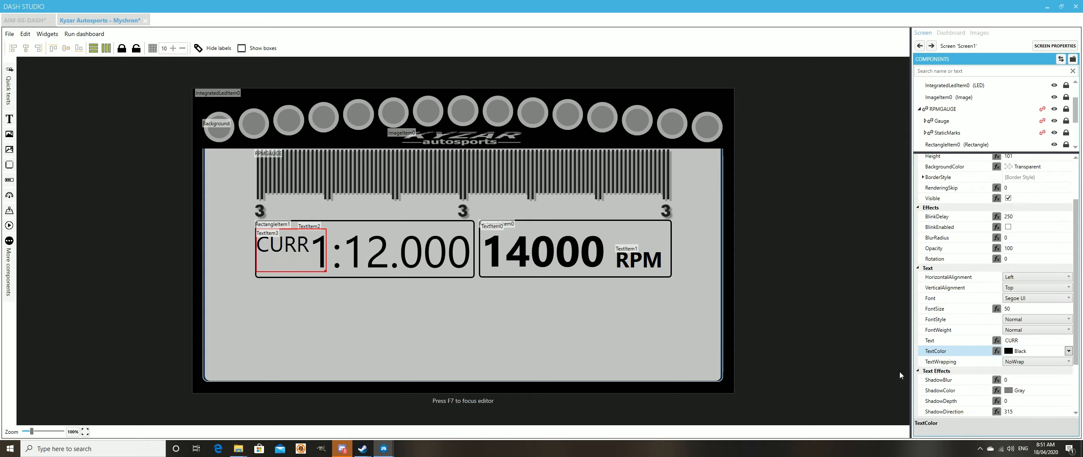
Step: Align the CURR label to Center vertically and Left horizontally
left_click(1070, 277)
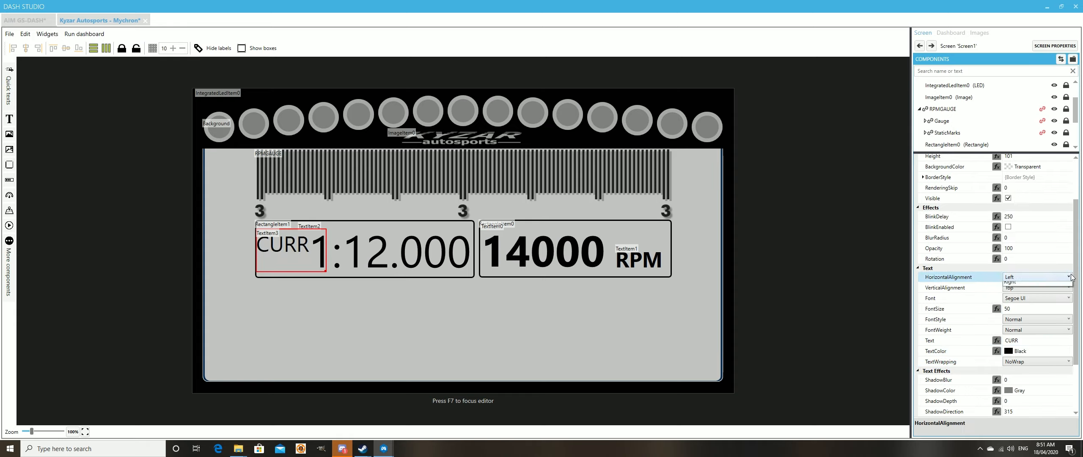
left_click(1057, 297)
left_click(1056, 287)
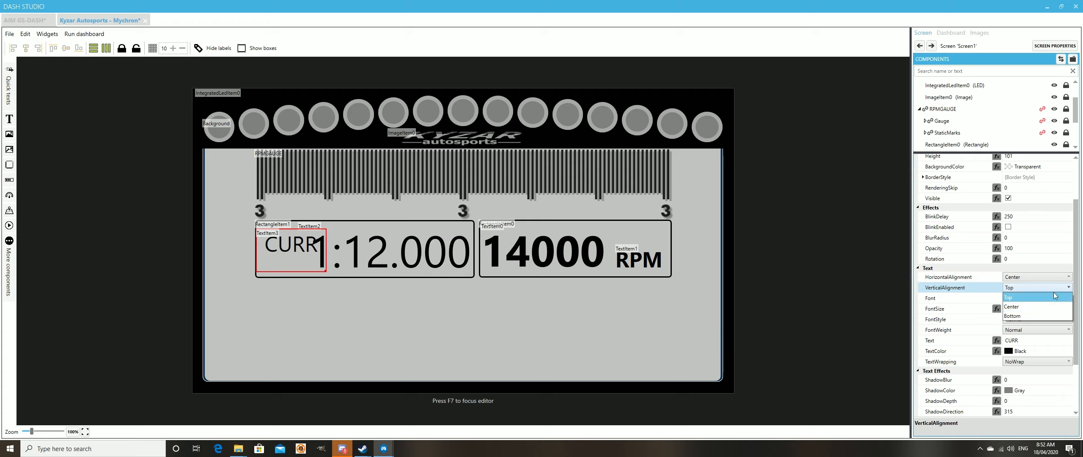
left_click(1035, 306)
left_click(1069, 277)
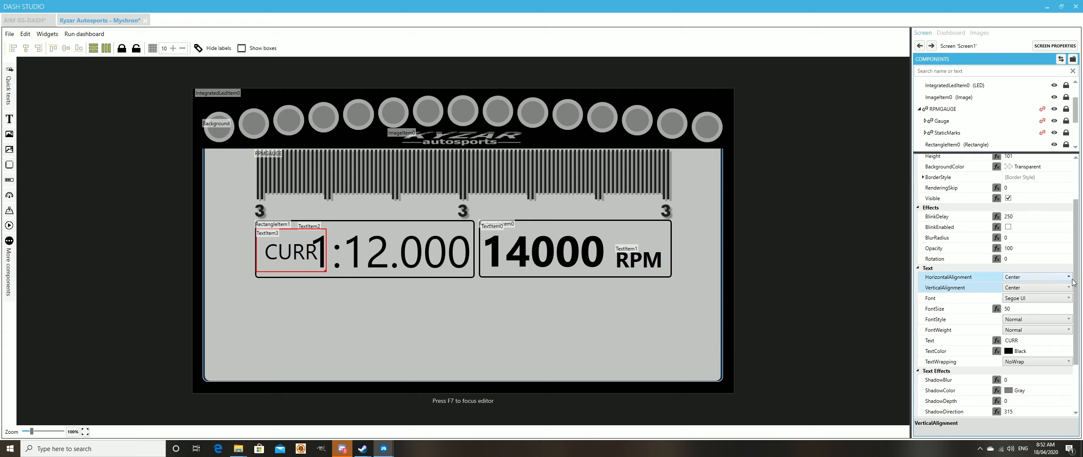
left_click(1024, 288)
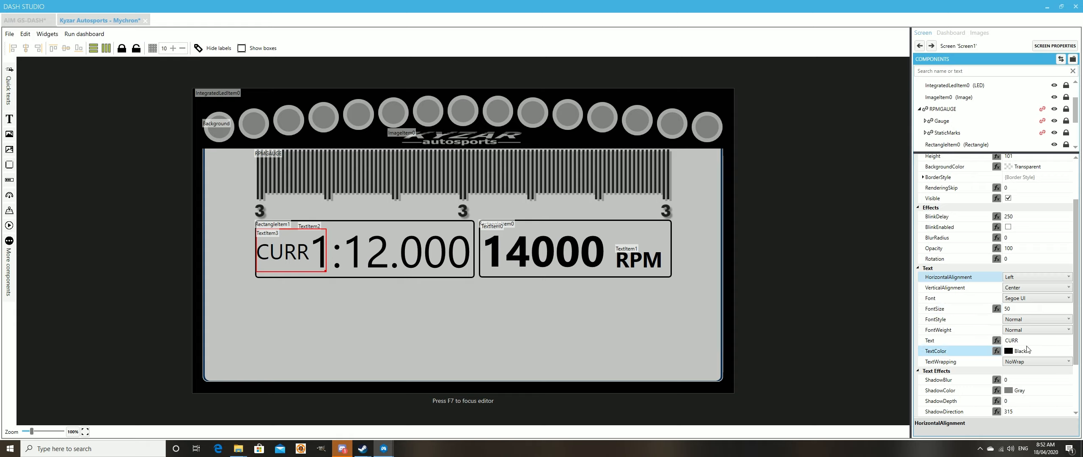
Step: Change the label's text to CURR: and set its font weight to SemiBold
left_click(1025, 340)
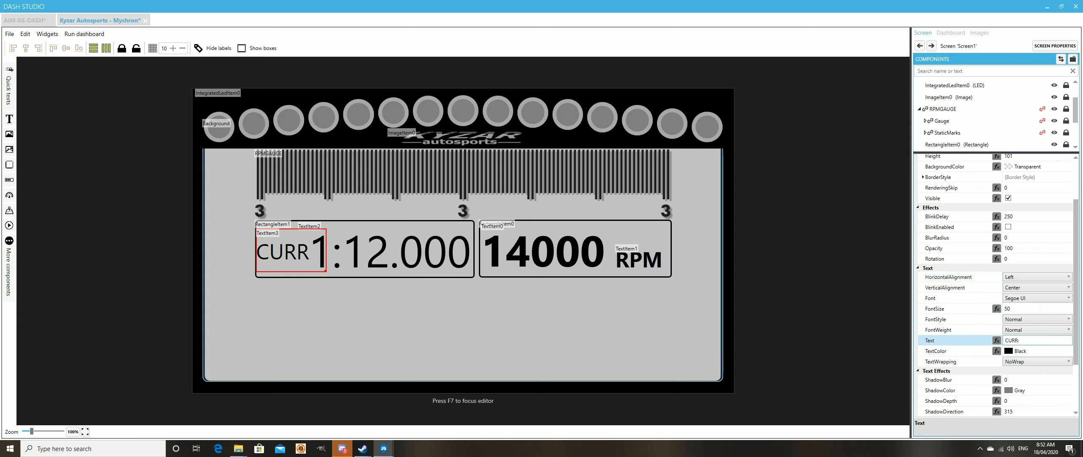
type(":")
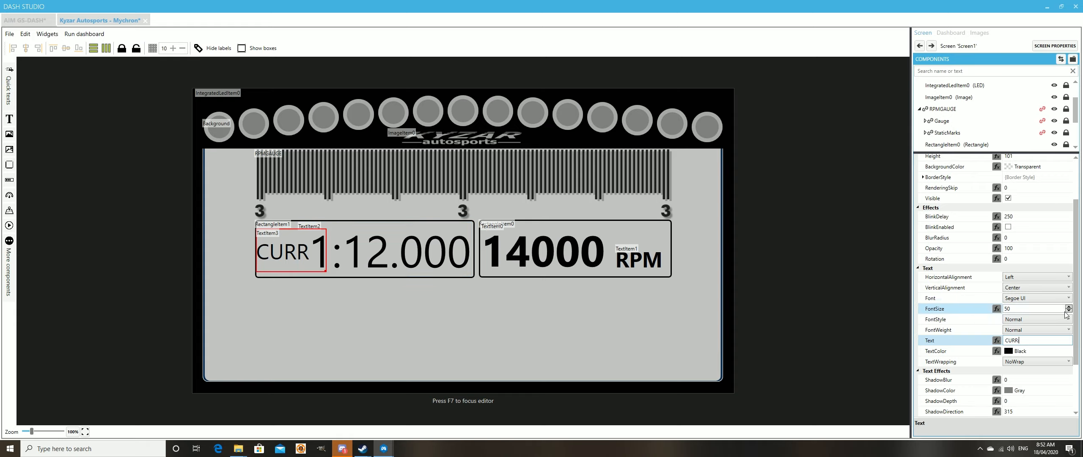
left_click(1068, 334)
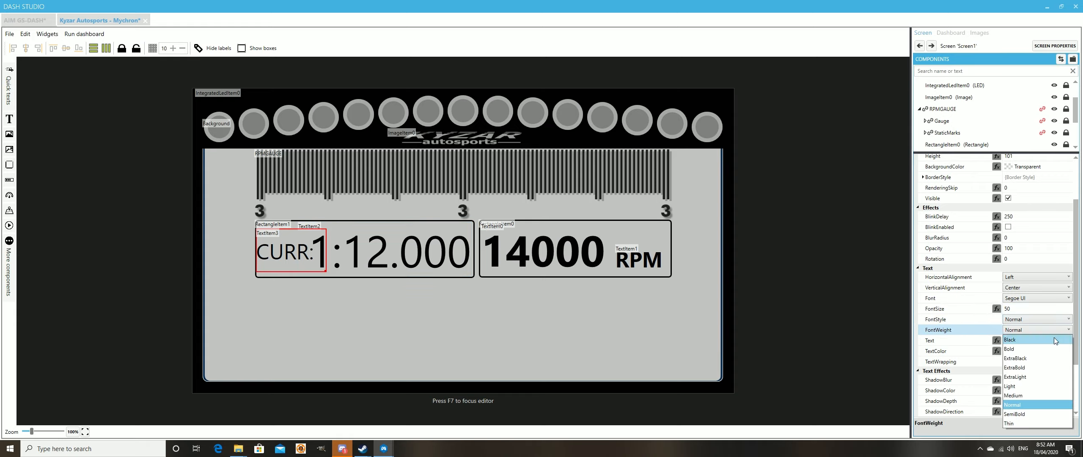
left_click(1024, 414)
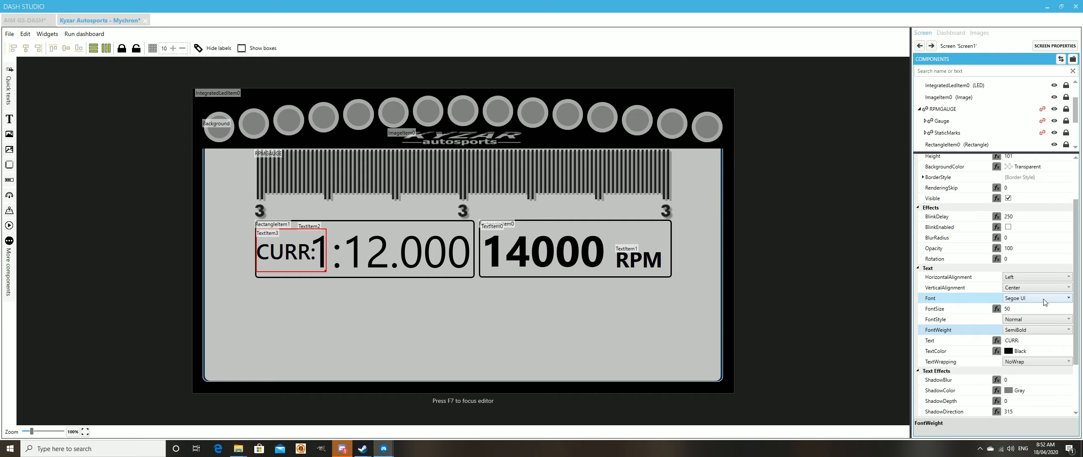
Step: Align the CURR: label's text to Top and move the label up to the lap time rectangle's upper edge
left_click(1070, 287)
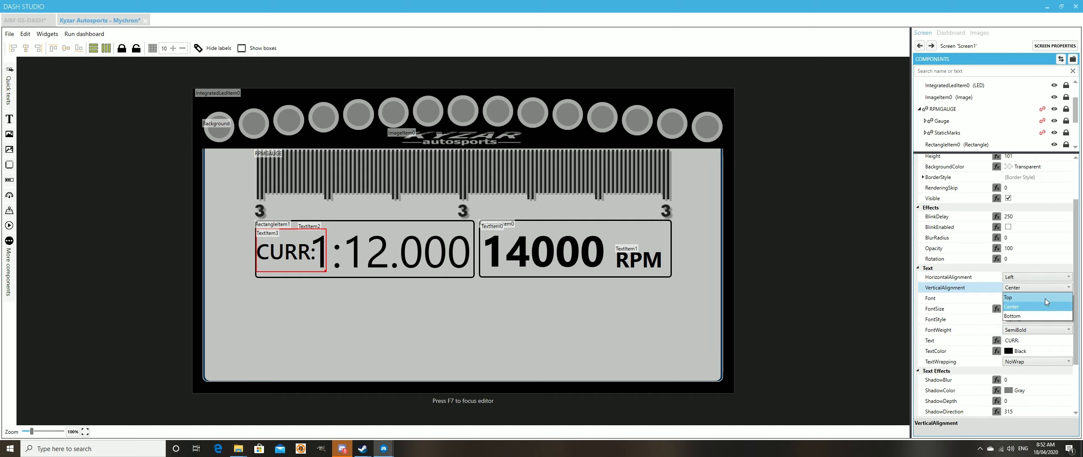
left_click(1037, 296)
left_click_drag(289, 244, 291, 235)
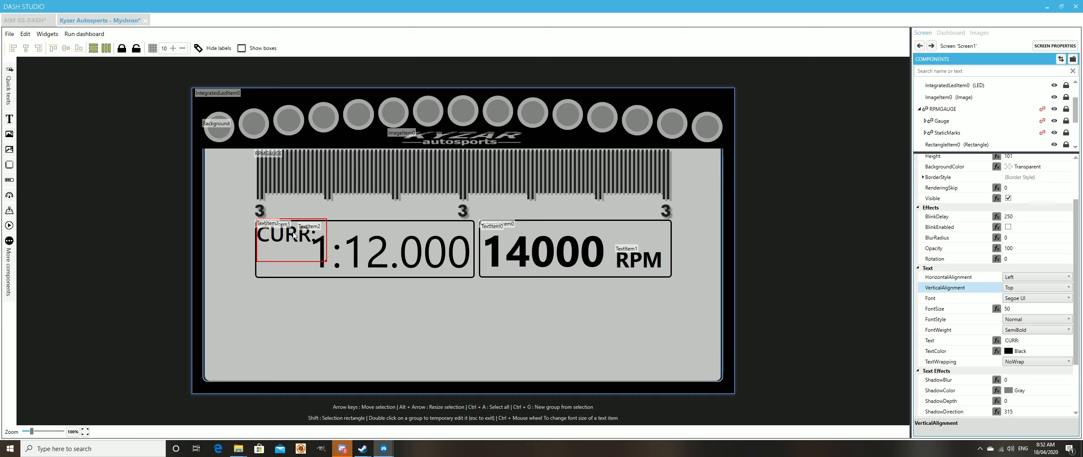
Step: Reduce the 1:12.000 lap time text's font size to 97
left_click(380, 252)
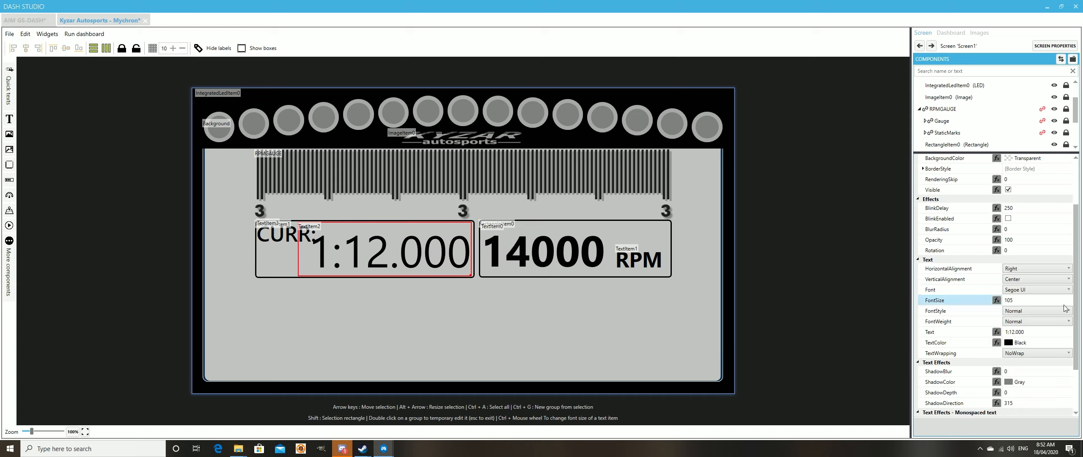
left_click(1069, 302)
left_click(1069, 302)
left_click(1070, 302)
left_click(1069, 302)
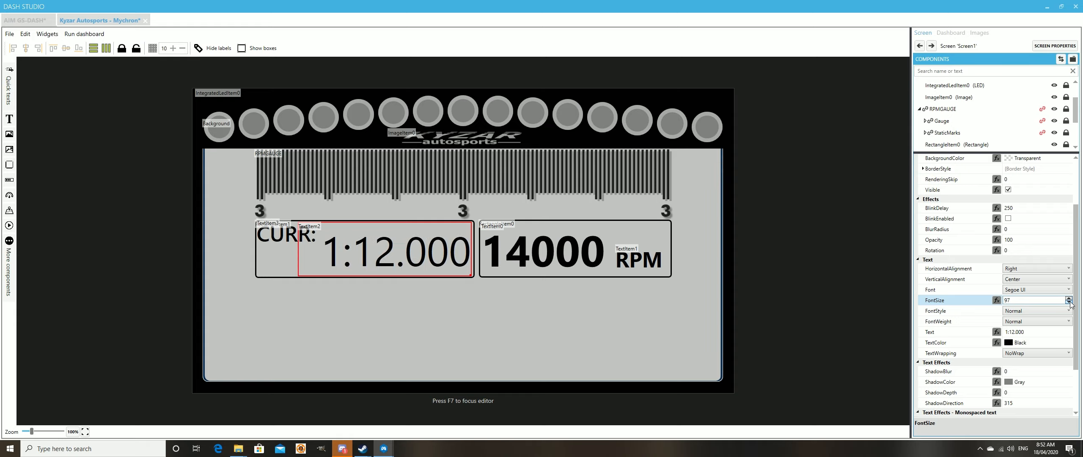
left_click(445, 354)
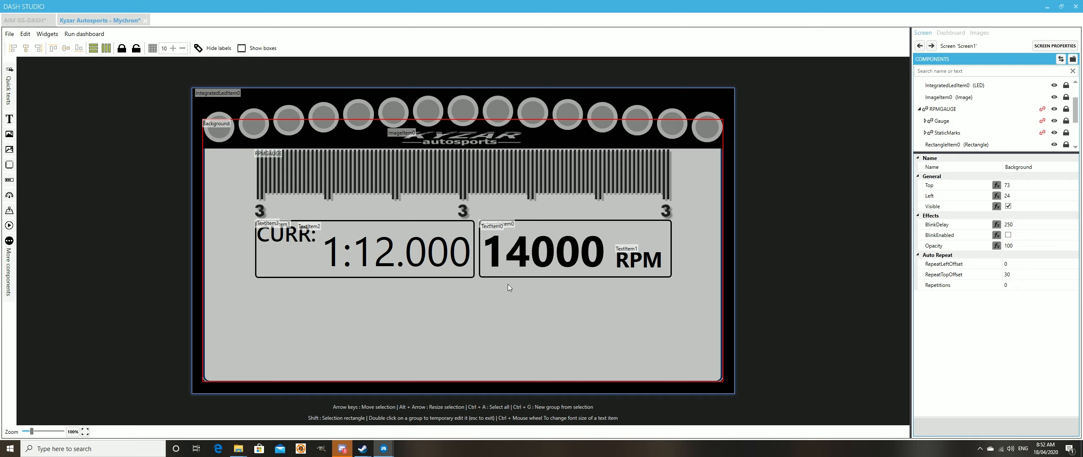
Step: Add a rectangle about 518 by 92 directly below the lap time rectangle
left_click(9, 165)
left_click_drag(216, 131, 277, 317)
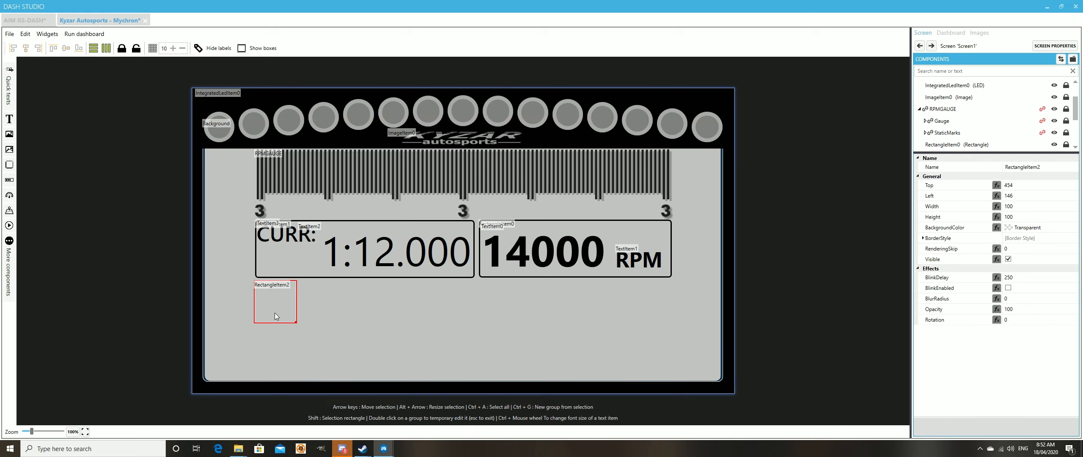
left_click_drag(296, 323, 472, 319)
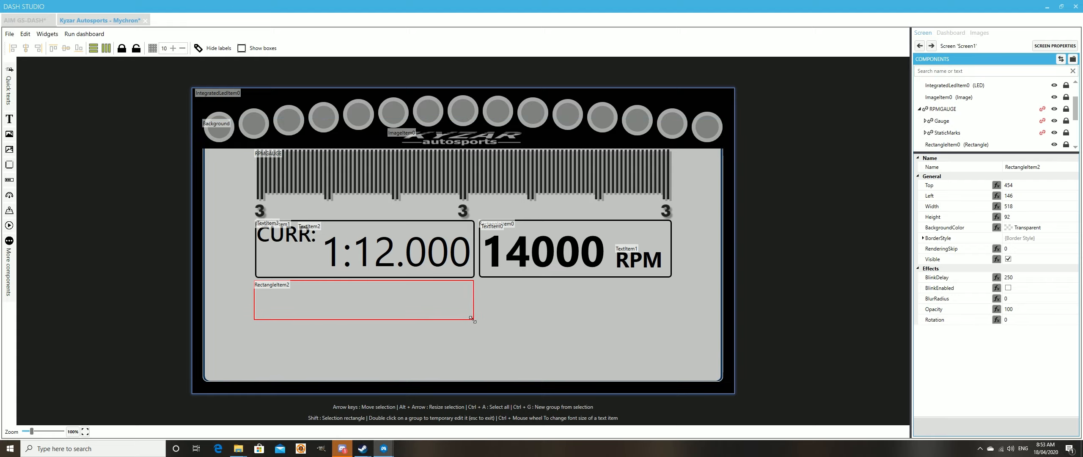
Step: Match the new rectangle's width to that of the lap time rectangle above it
left_click(285, 264)
left_click(356, 308, "ctrl")
left_click(94, 47)
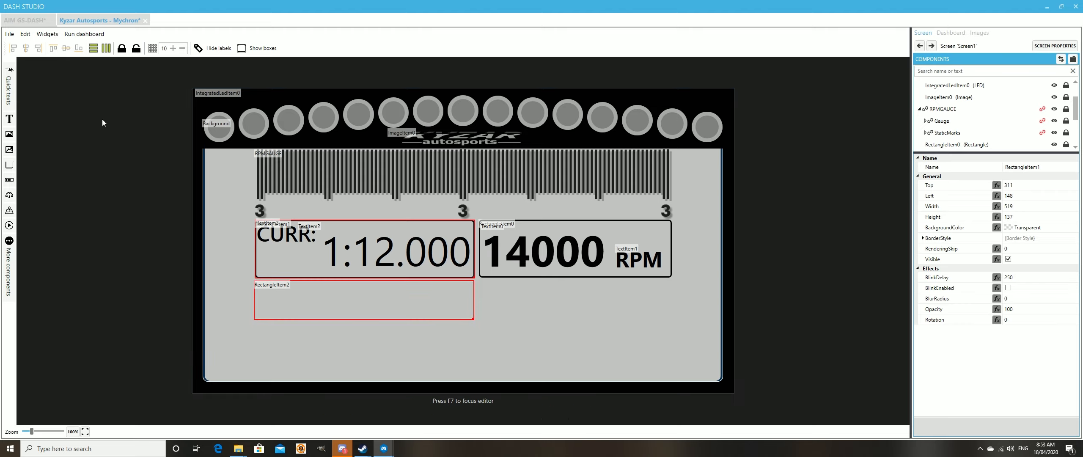
left_click(483, 313)
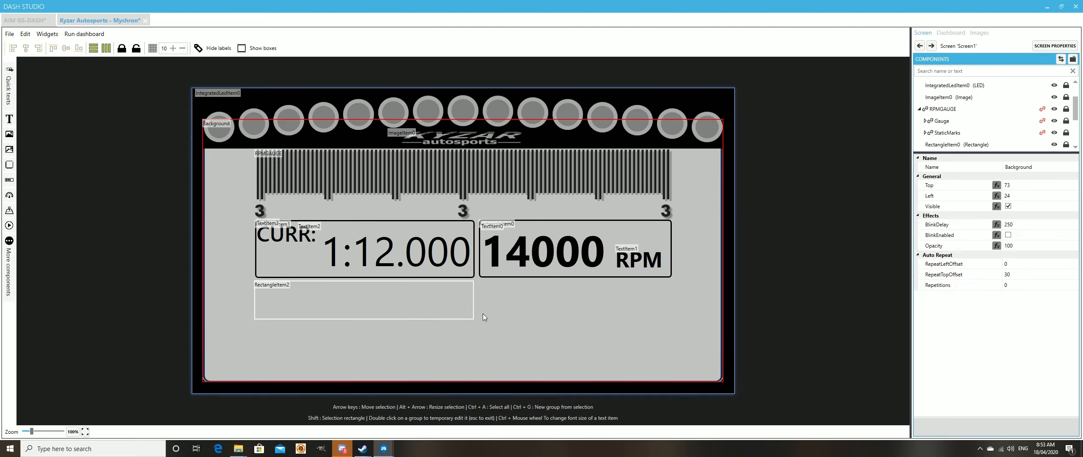
Step: Set the lower rectangle's border width to 3 on all sides and its corner radius to 6
left_click(434, 300)
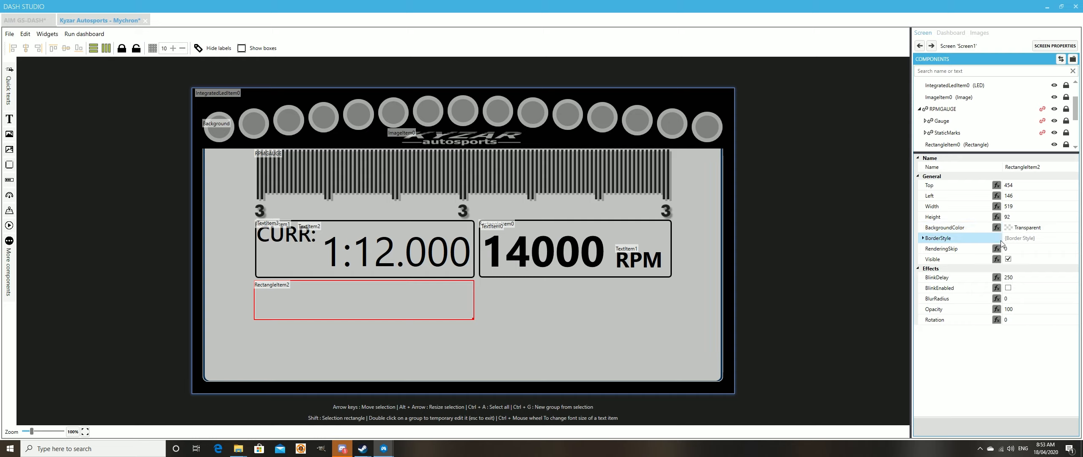
left_click(924, 238)
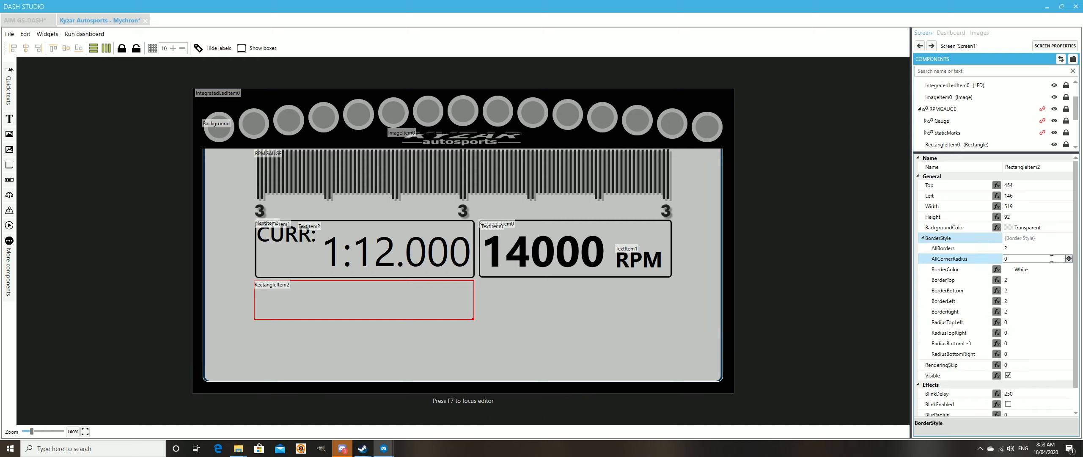
left_click(1070, 246)
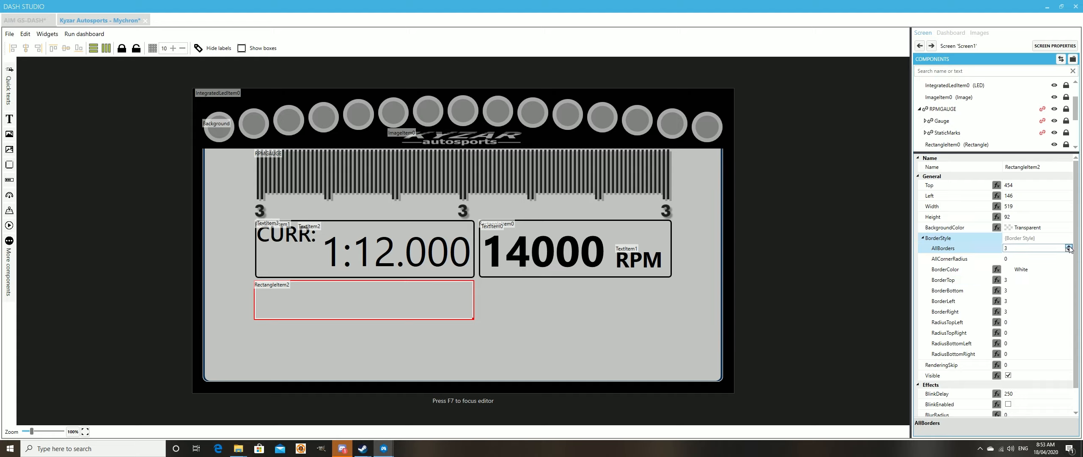
left_click(1068, 256)
left_click(1068, 257)
left_click(1068, 257)
left_click(1069, 257)
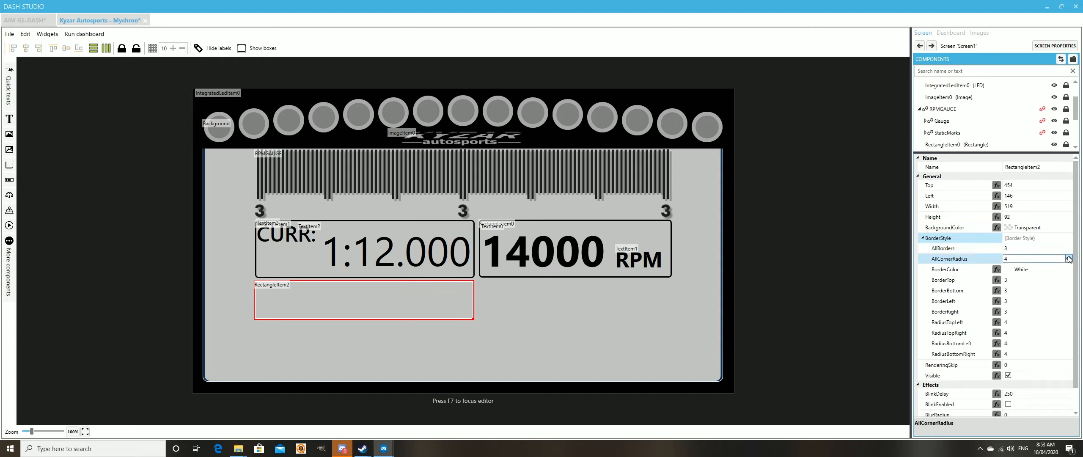
Step: Set the lower rectangle's border color to Black
left_click(1034, 269)
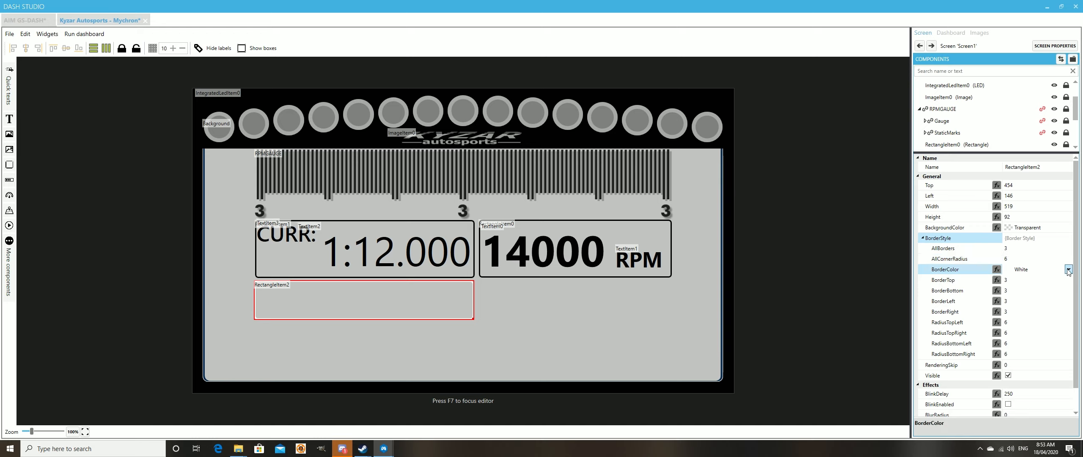
left_click(1068, 270)
left_click(1023, 430)
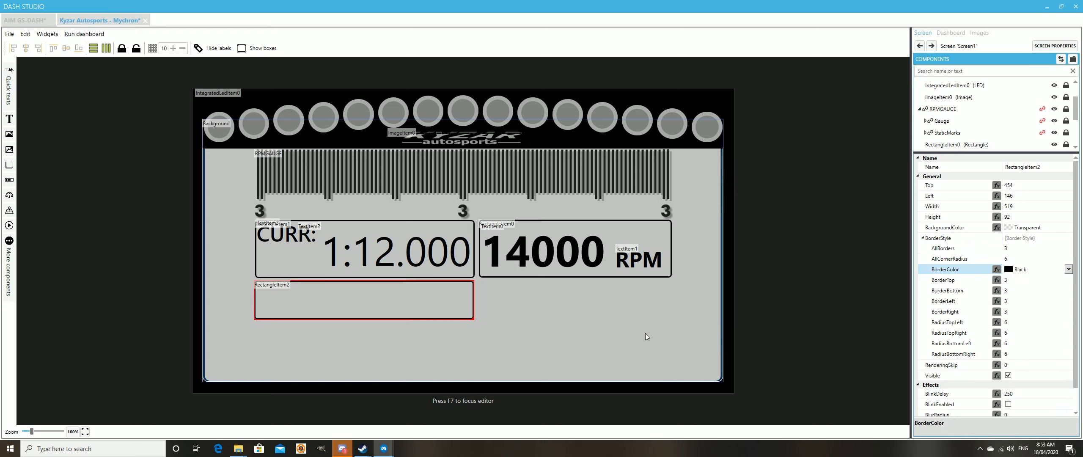
left_click(607, 327)
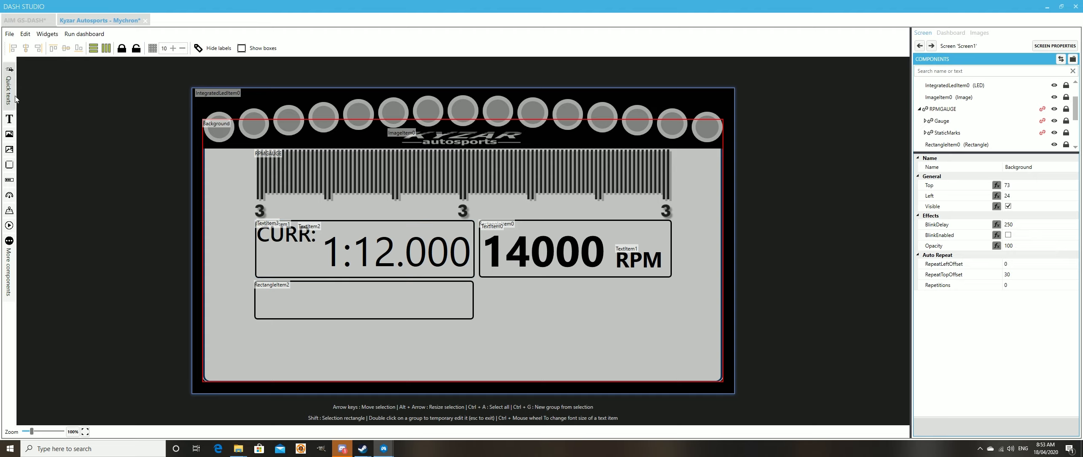
Step: Add a text item about 353 by 80 in the right part of the lower rectangle
left_click(9, 118)
left_click_drag(229, 117, 462, 312)
left_click_drag(408, 291, 411, 294)
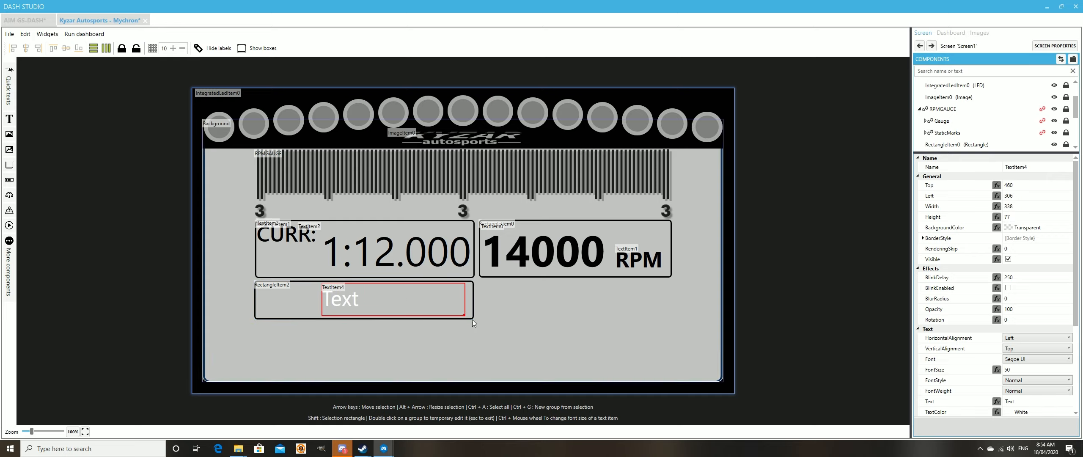
left_click_drag(465, 314, 470, 316)
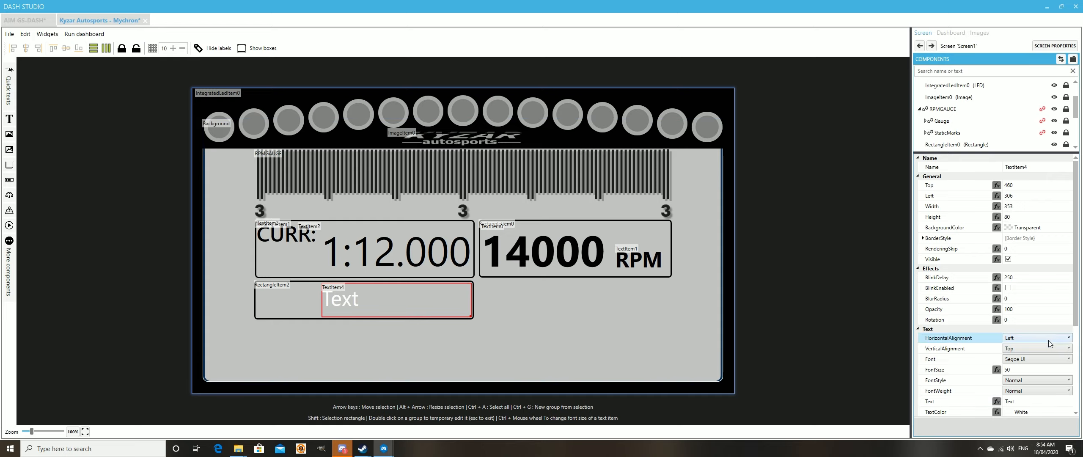
Step: Align the new text item to Right horizontally and Center vertically
left_click(1068, 339)
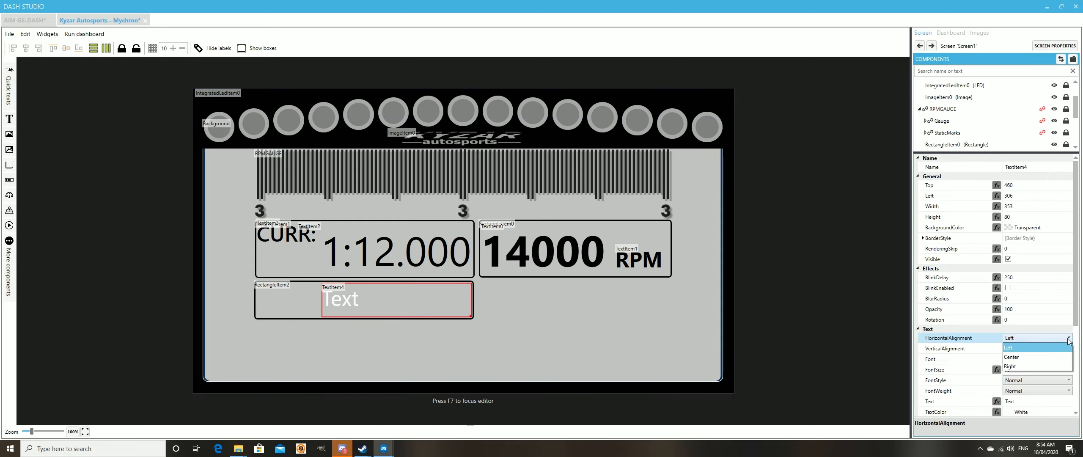
left_click(1019, 367)
left_click(1036, 349)
left_click(1037, 366)
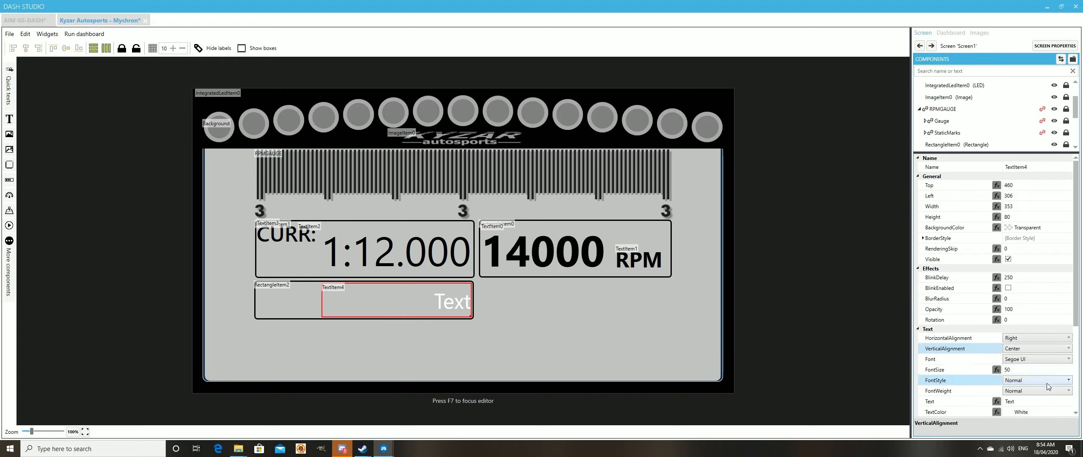
Step: Change the lower text item to read 1:12.000 and set its text color to Black
scroll(1047, 383, "down", 1)
left_click(1030, 381)
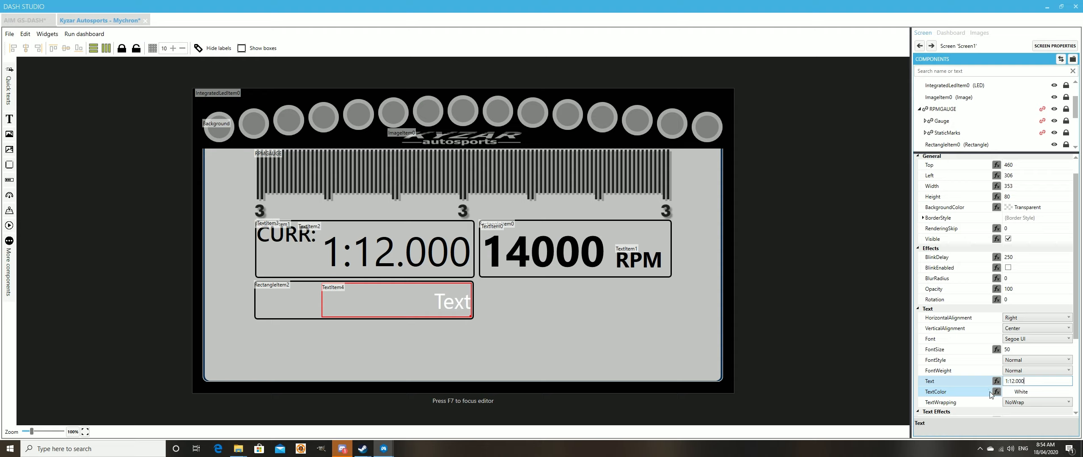
left_click(1069, 392)
left_click(1023, 380)
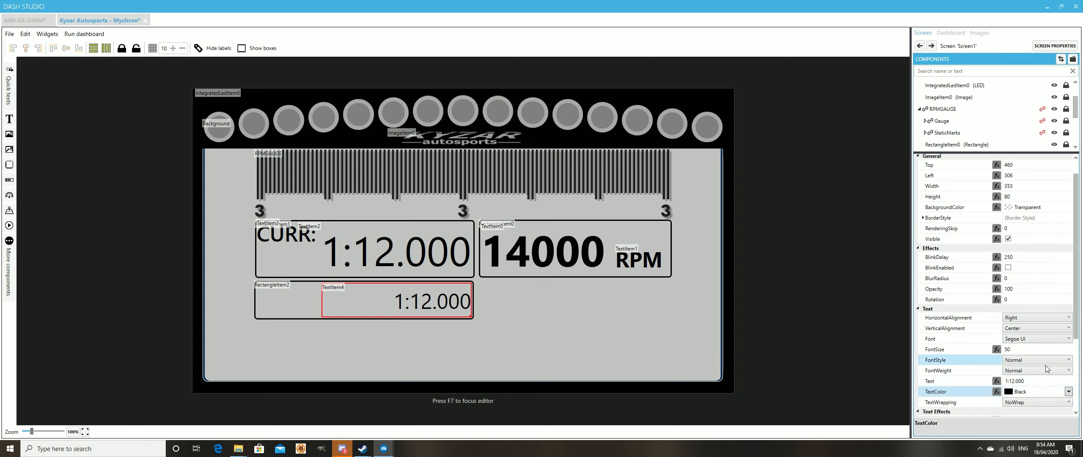
Step: Set the lower 1:12.000 text to Bold with a font size of 75
left_click(1068, 375)
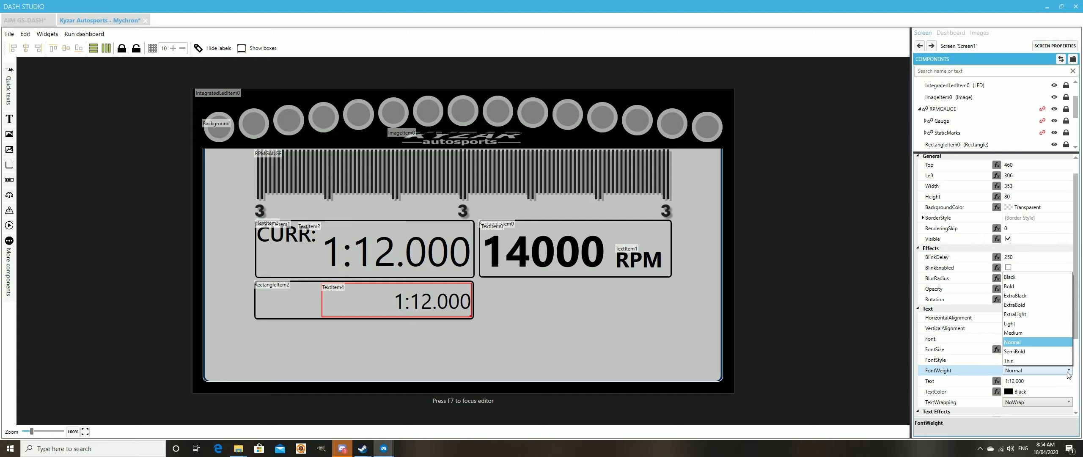
left_click(1017, 287)
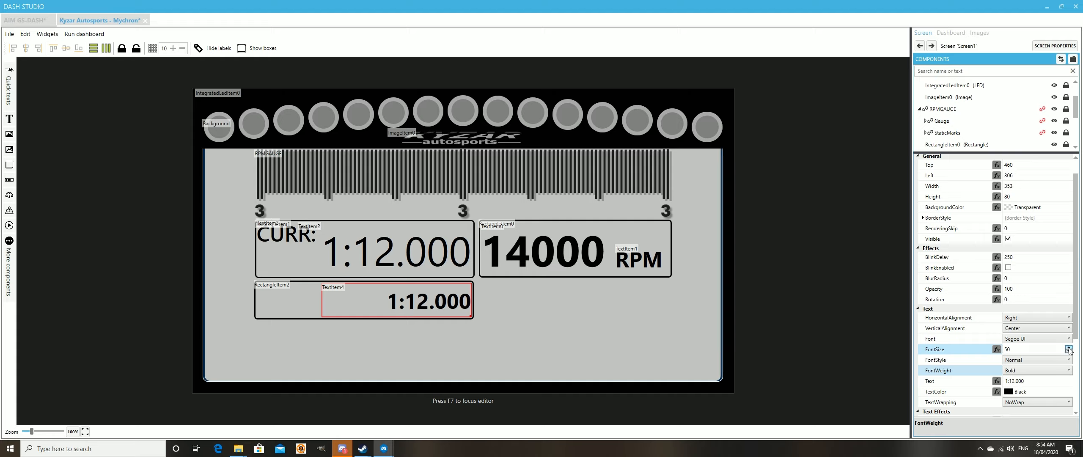
left_click(1069, 347)
left_click(1069, 348)
left_click(1069, 347)
left_click(1069, 348)
left_click(1069, 348)
left_click(1069, 347)
left_click(1069, 347)
left_click(1069, 348)
left_click(1069, 347)
left_click(1069, 347)
left_click(1069, 348)
left_click(1069, 347)
left_click(1069, 347)
left_click(1069, 347)
left_click(1069, 347)
left_click(1069, 347)
left_click(1069, 347)
left_click(1069, 347)
left_click(1069, 347)
left_click(1069, 348)
left_click(1069, 347)
left_click(1069, 347)
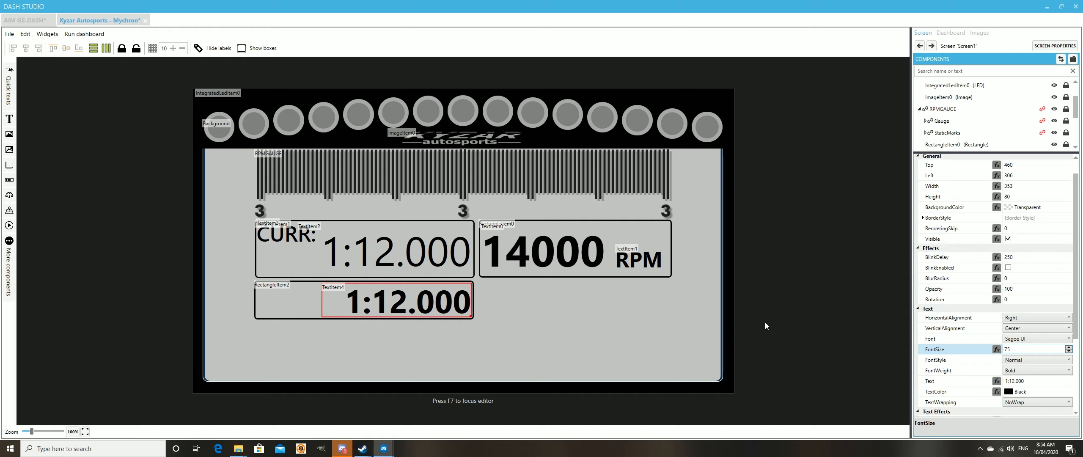
Step: Make the upper 1:12.000 lap time text Bold and reduce its font size to 91
left_click(408, 257)
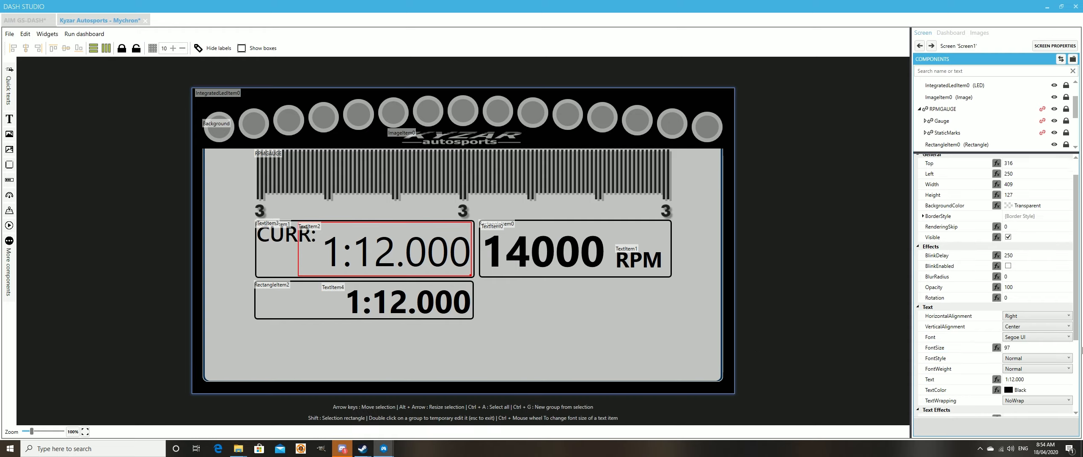
left_click(1069, 379)
left_click(1068, 369)
left_click(1011, 284)
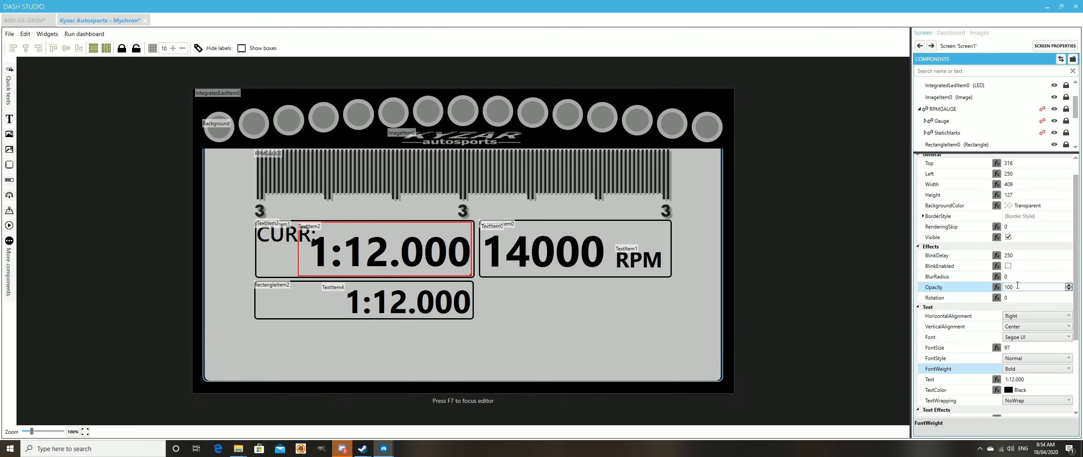
left_click(1068, 350)
left_click(1069, 350)
left_click(1069, 350)
left_click(1069, 350)
left_click(1068, 350)
left_click(1068, 350)
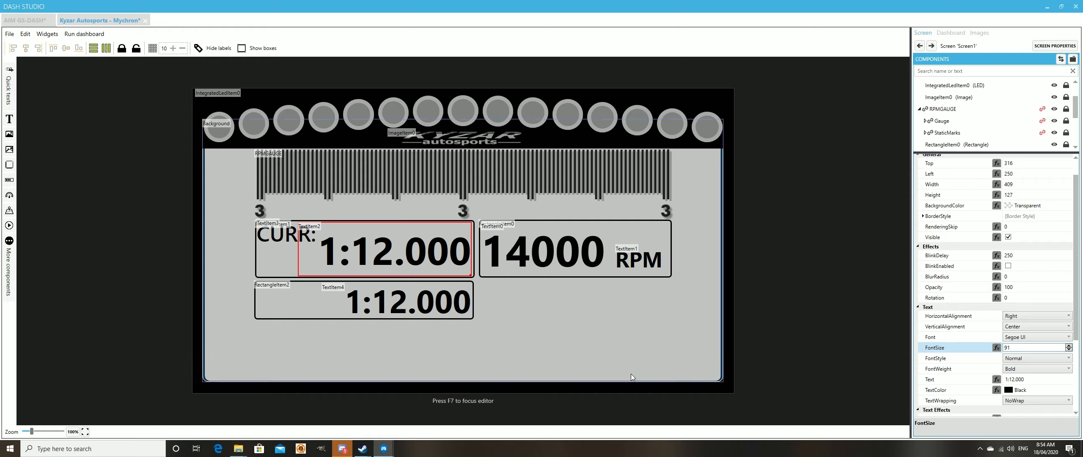
left_click(623, 336)
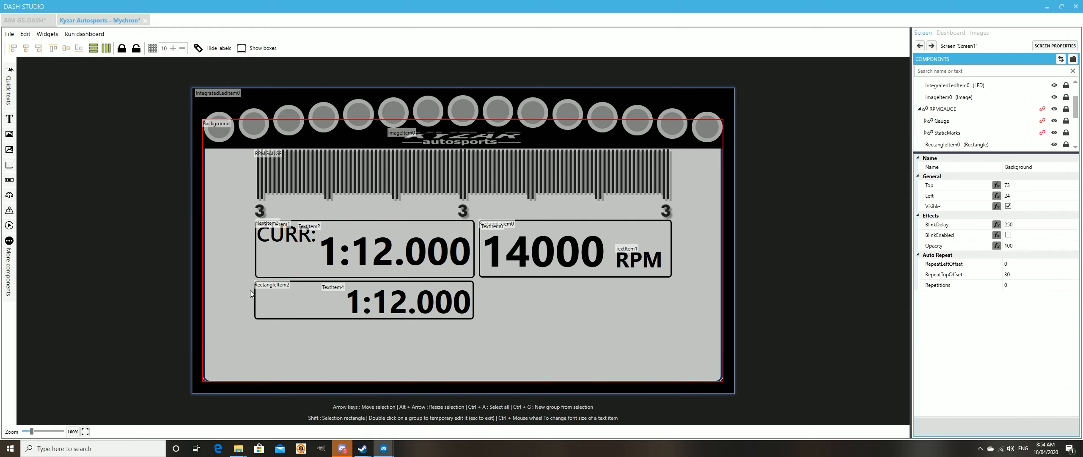
Step: Add a text item about 130 by 63 at the left end of the lower rectangle
left_click(269, 298)
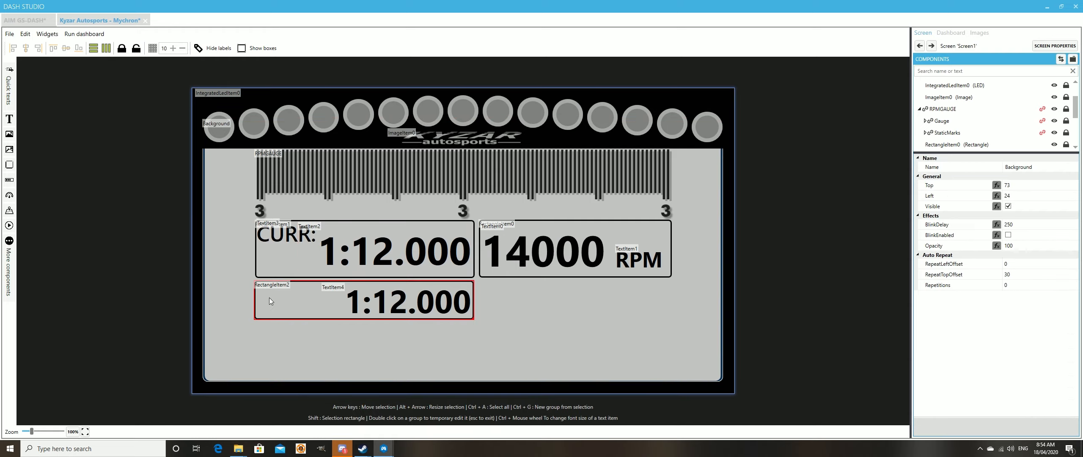
left_click_drag(9, 119, 242, 279)
left_click_drag(299, 314, 312, 298)
left_click_drag(301, 284, 300, 295)
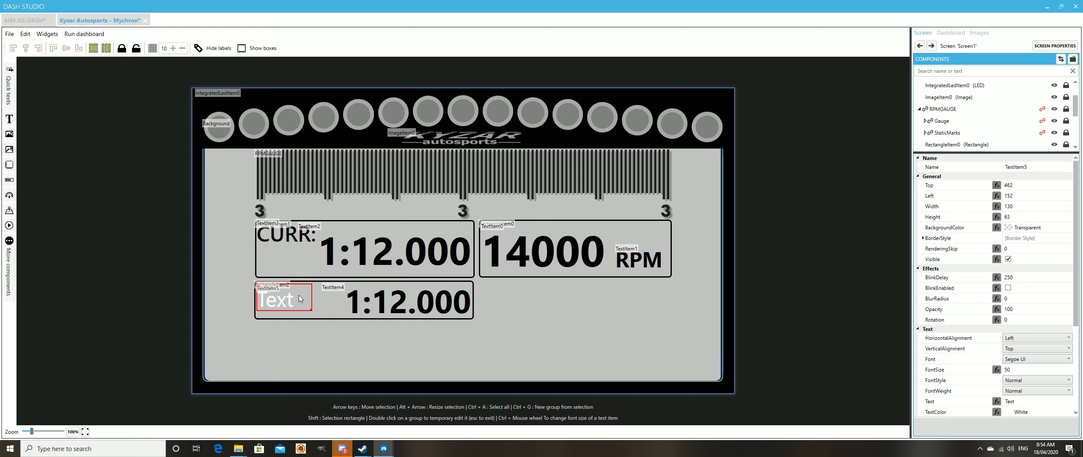
Step: Change the small text item in the lower rectangle to read BEST:L and set its text color to Black
left_click(1069, 348)
left_click(1069, 342)
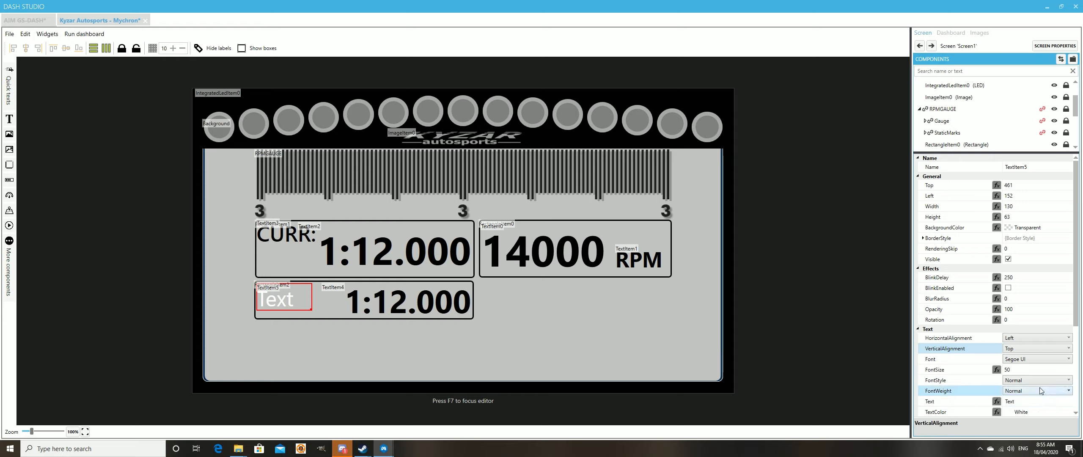
scroll(1027, 373, "down", 2)
left_click(945, 360)
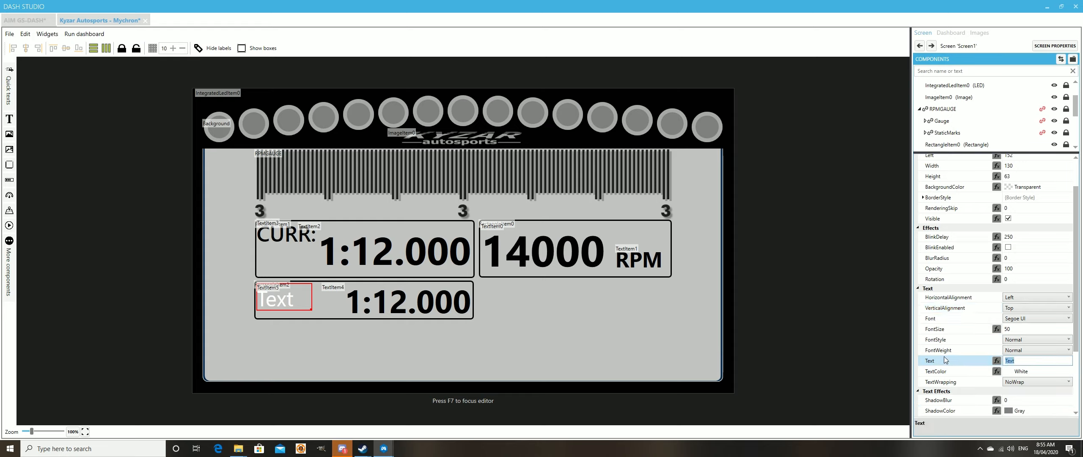
type("BEST:L")
key("Tab")
left_click(1068, 371)
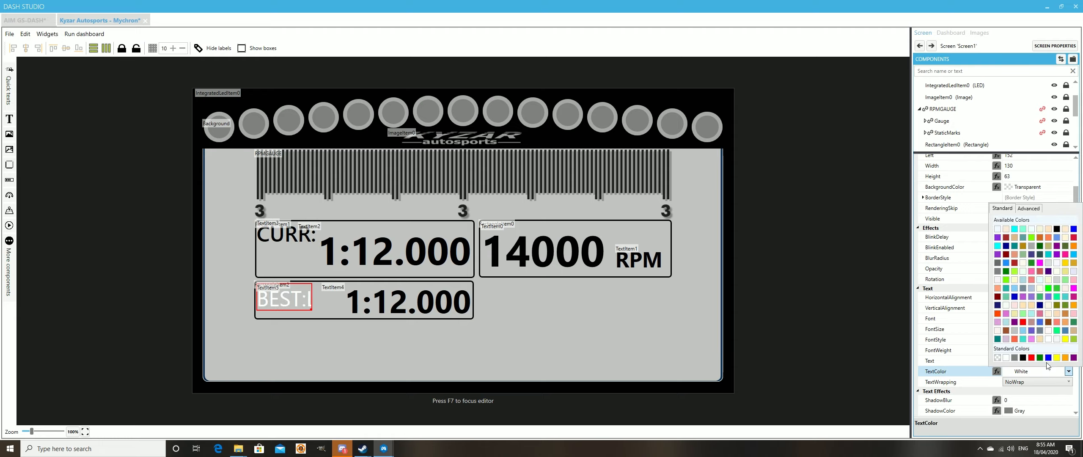
left_click(1023, 357)
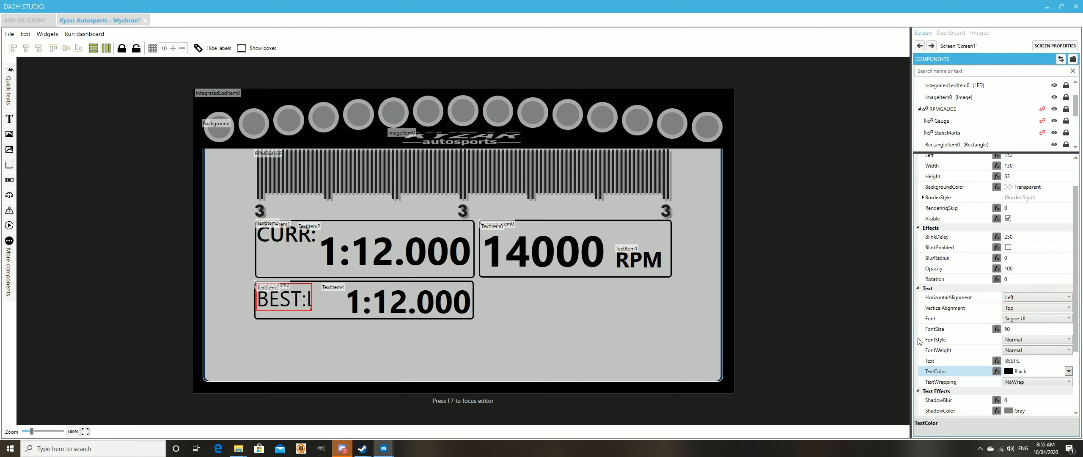
Step: Correct the label in the lower lap time frame so it reads BEST:
left_click(1025, 363)
key("BackSpace")
key("Tab")
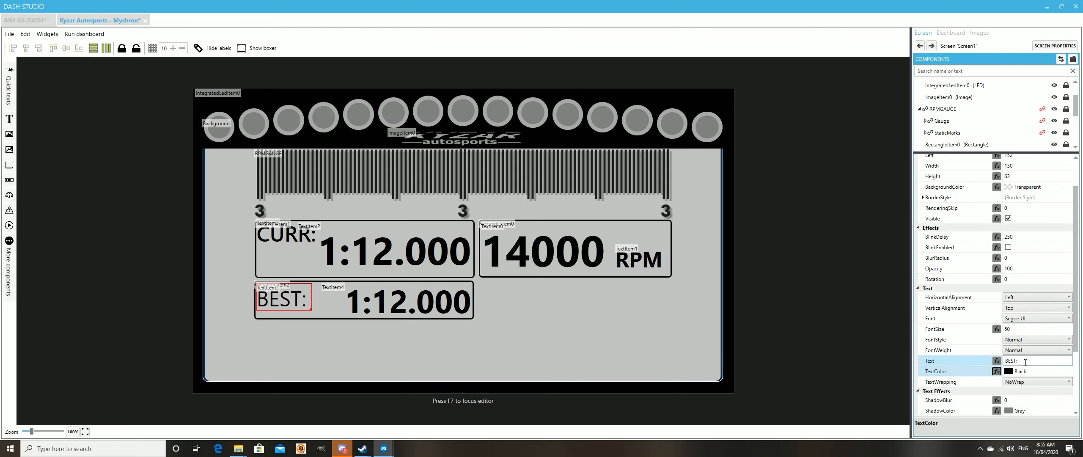
Step: Set the BEST: label's font weight to SemiBold and move it up slightly within its frame
left_click(1069, 351)
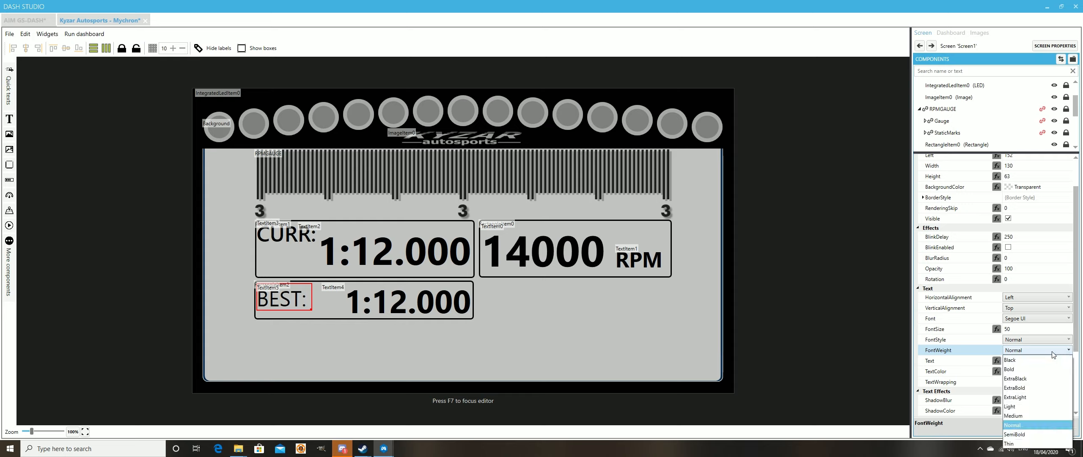
left_click(1029, 370)
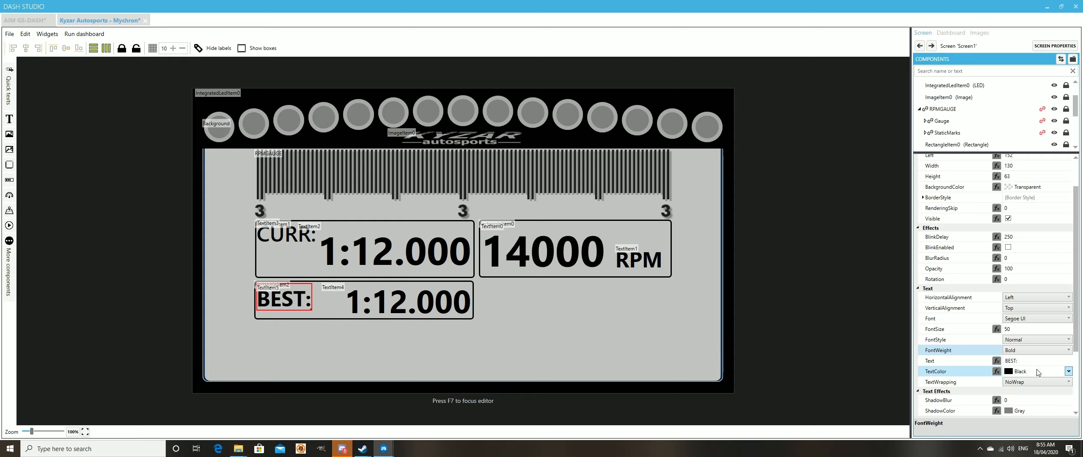
left_click(1037, 349)
left_click(1021, 435)
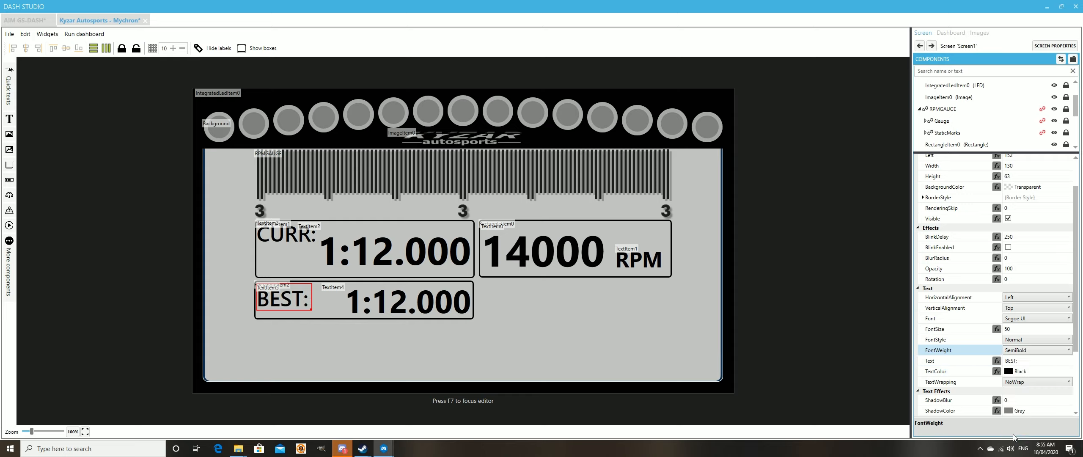
left_click_drag(296, 300, 295, 295)
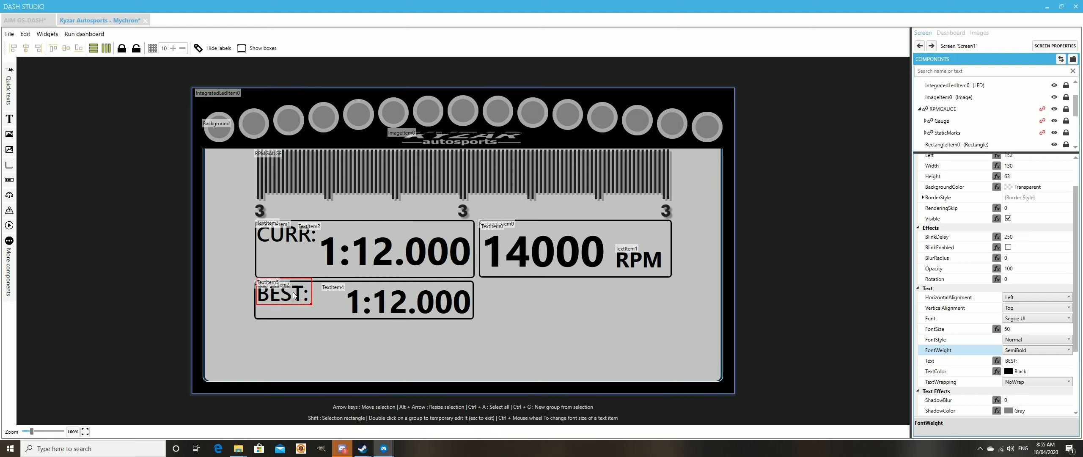
Step: Bind the lower 1:12.000 text to a computed value using the DataCorePlugin property GameData.NewData.BestLapTime
left_click(356, 307)
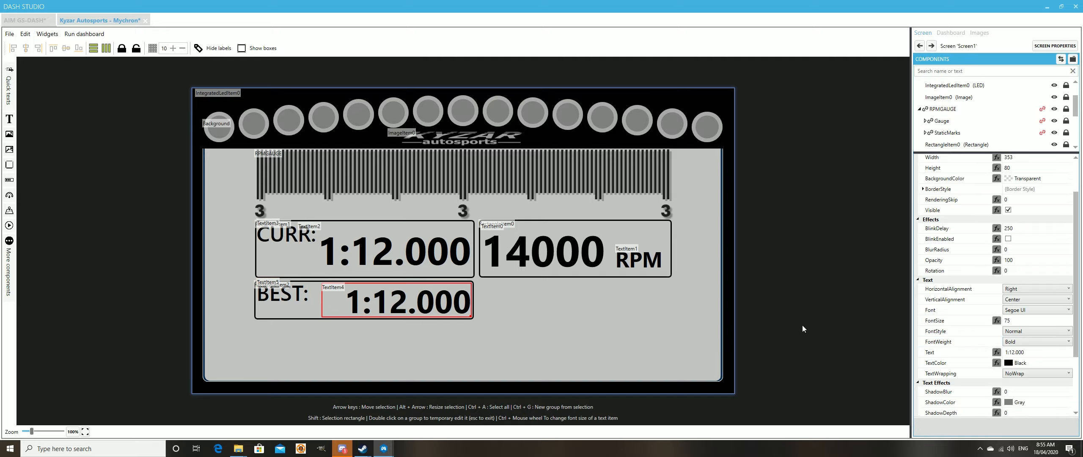
left_click(997, 354)
left_click(997, 354)
left_click(563, 157)
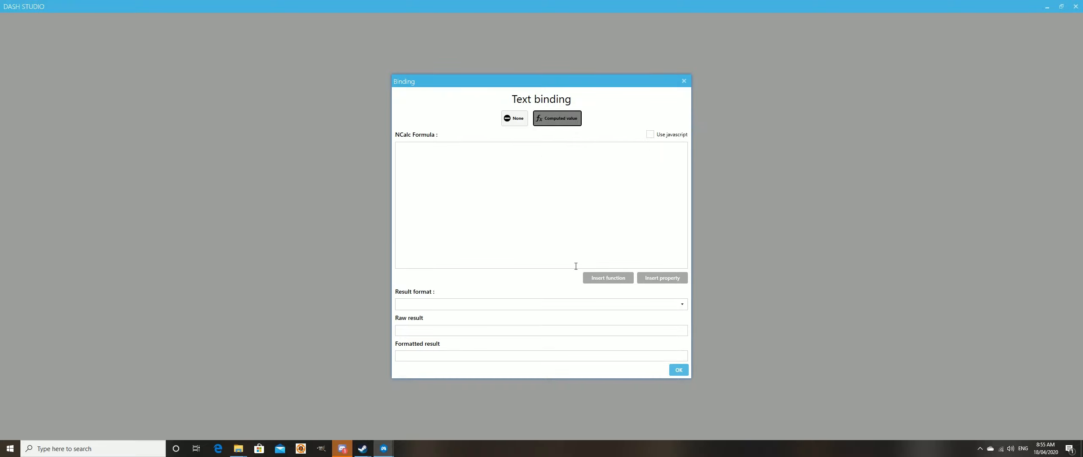
left_click(662, 278)
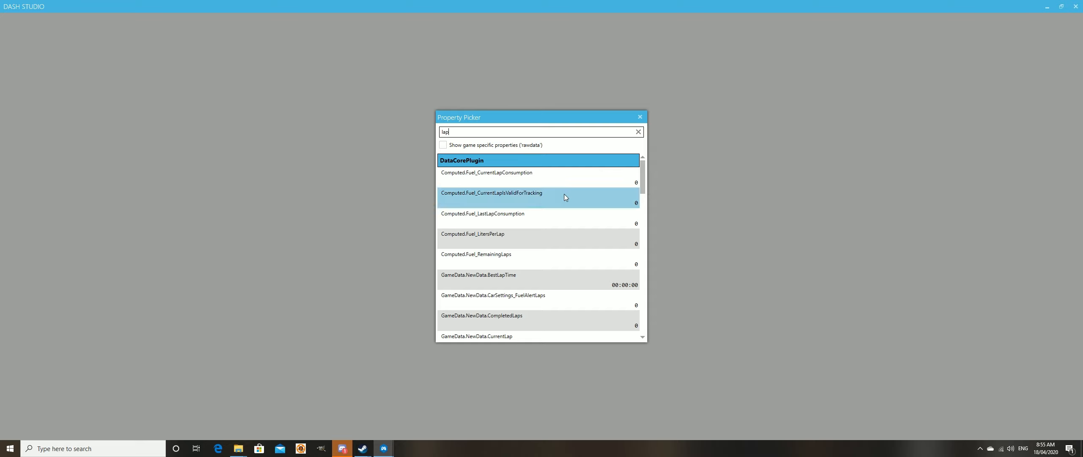
scroll(539, 238, "down", 1)
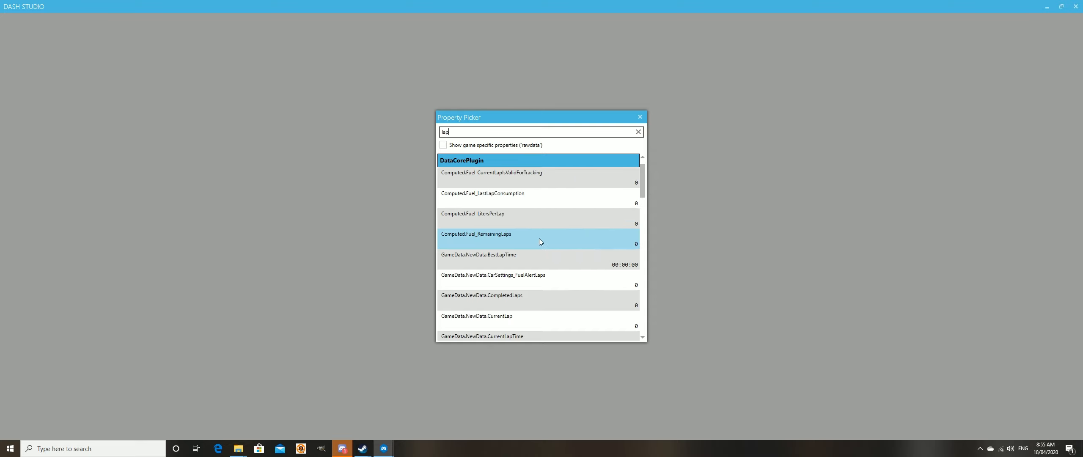
left_click(518, 257)
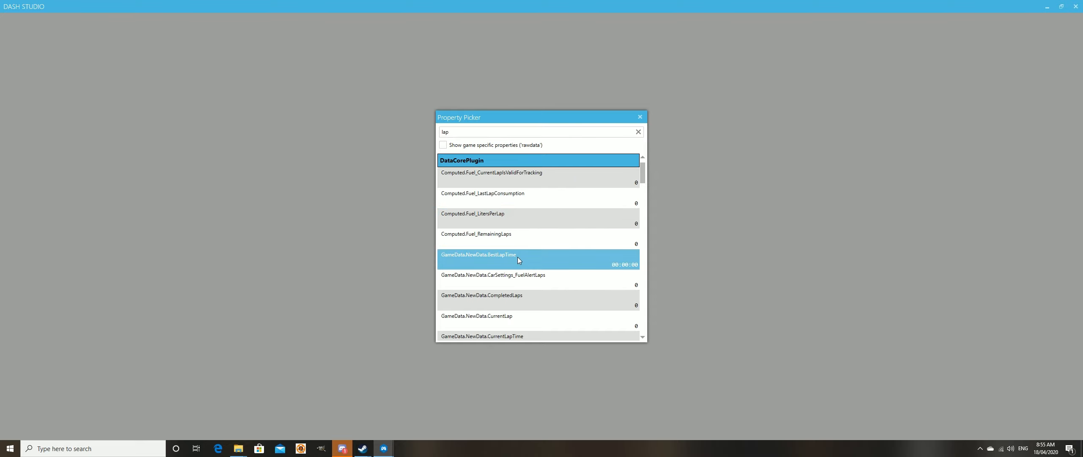
scroll(521, 257, "down", 3)
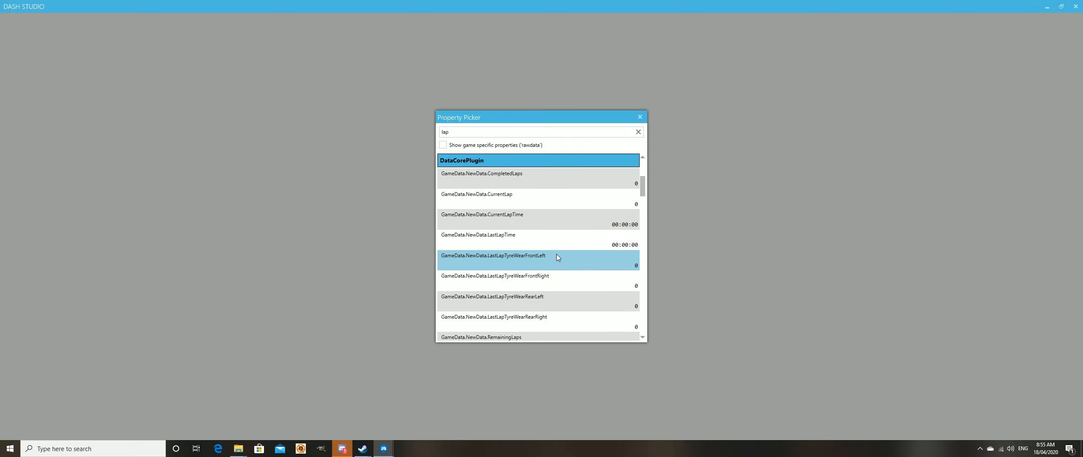
scroll(556, 258, "down", 2)
scroll(526, 275, "up", 2)
scroll(539, 281, "up", 2)
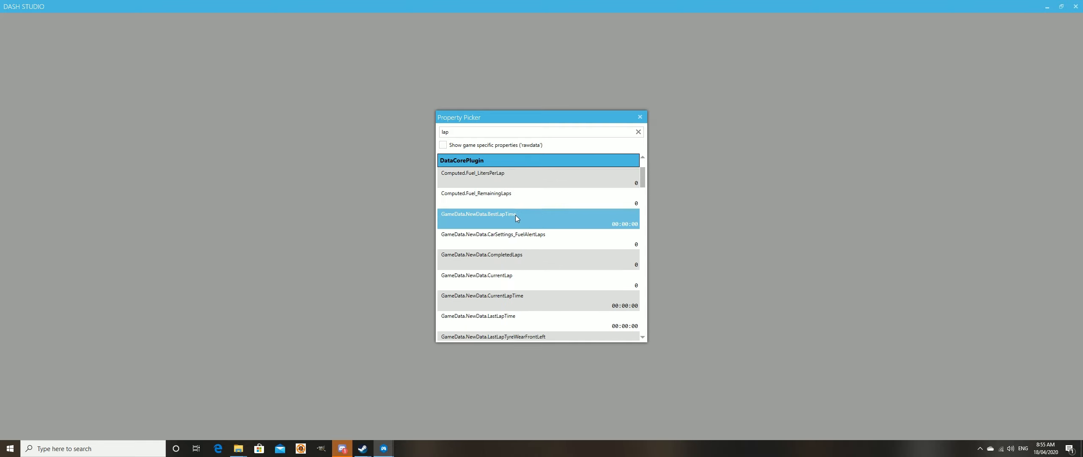
double_click(516, 217)
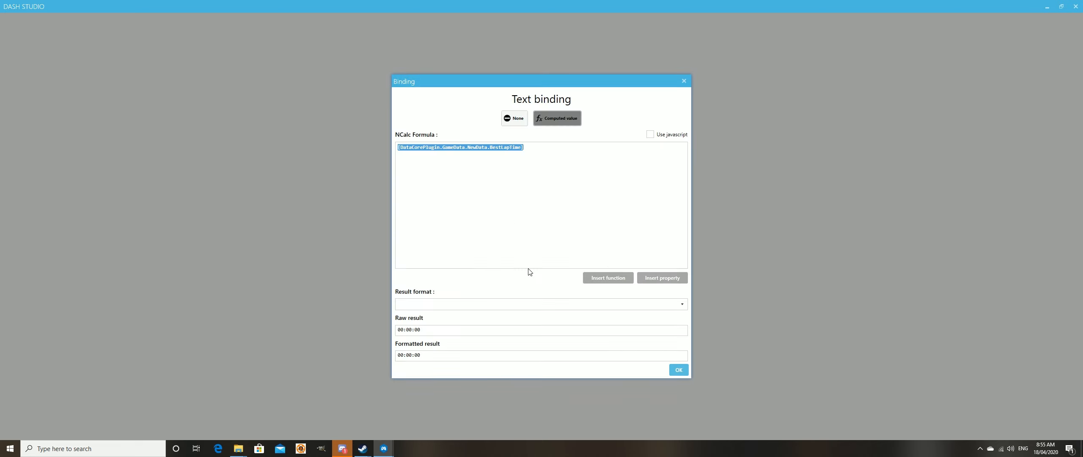
left_click(677, 373)
Step: Bind the upper 1:12.000 text to a computed value using the DataCorePlugin property GameData.NewData.CurrentLapTime
left_click(385, 254)
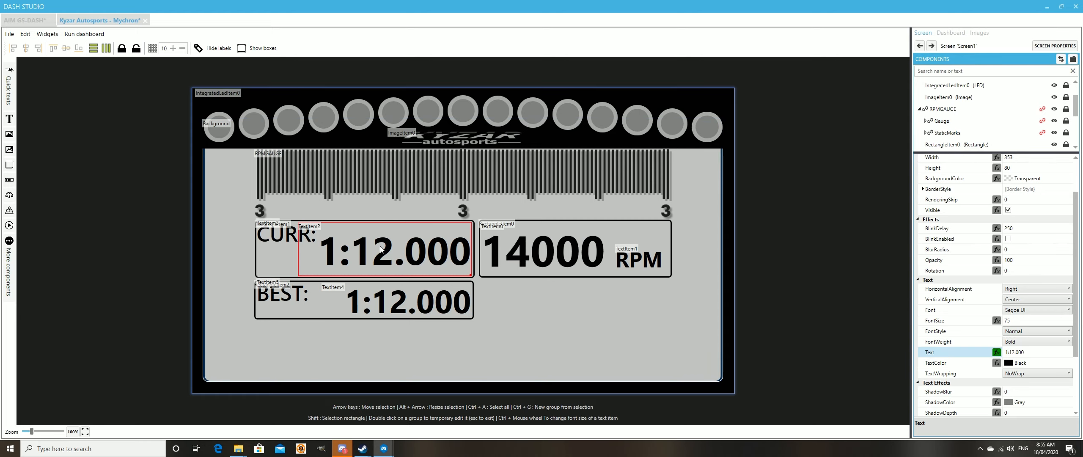
left_click(997, 348)
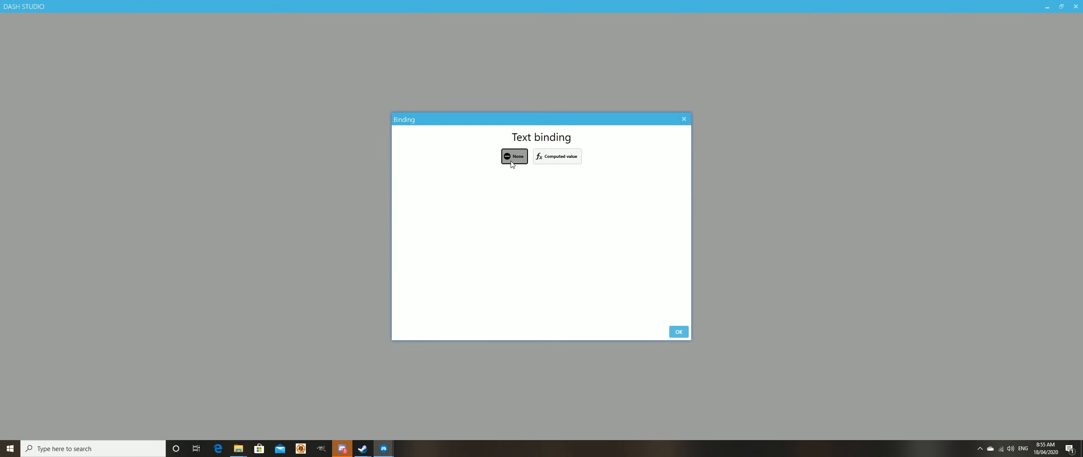
left_click(569, 161)
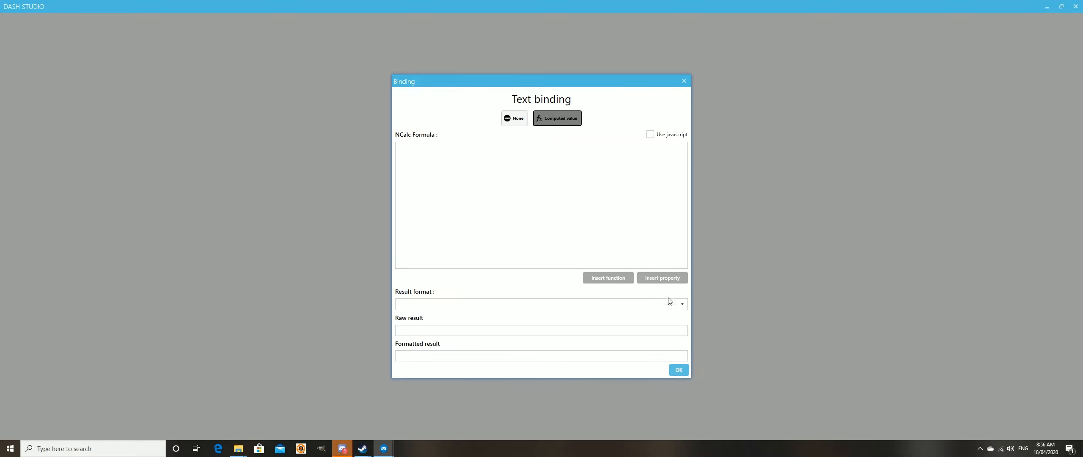
left_click(661, 279)
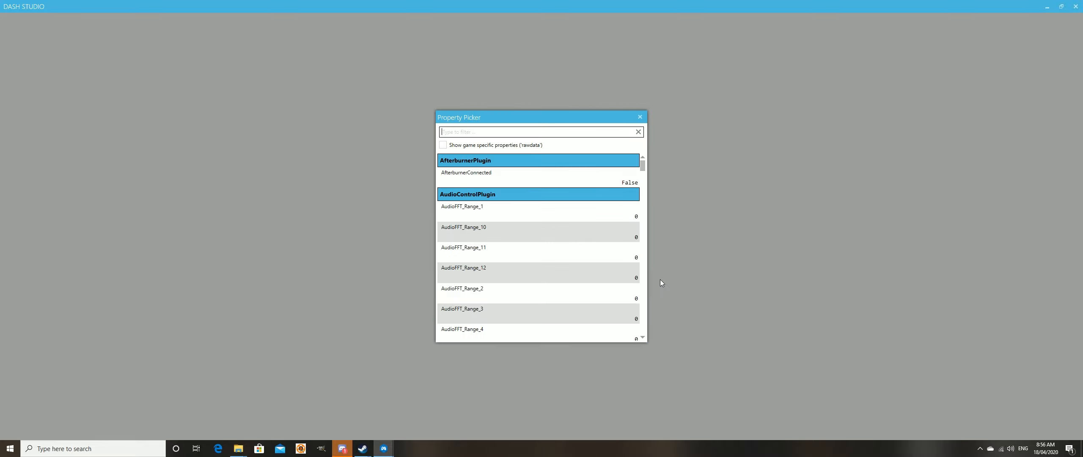
type("lap")
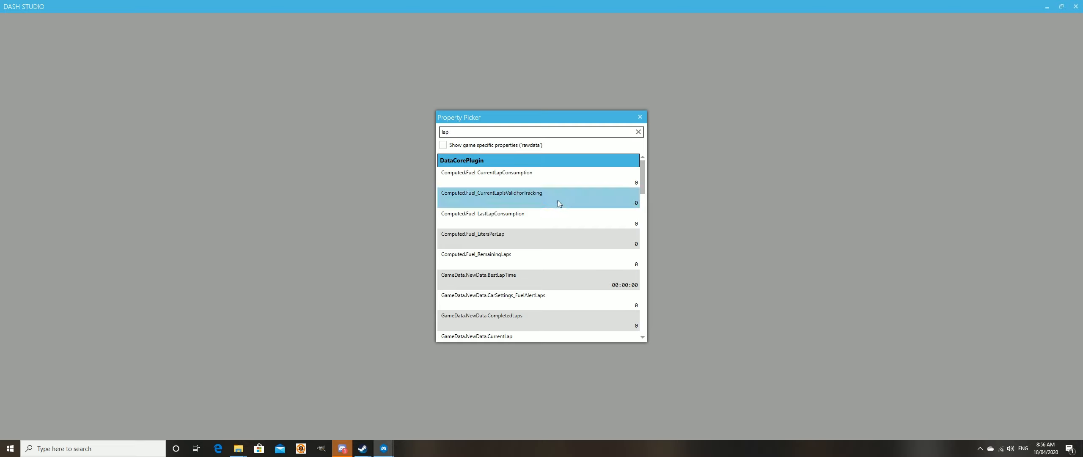
scroll(533, 252, "down", 2)
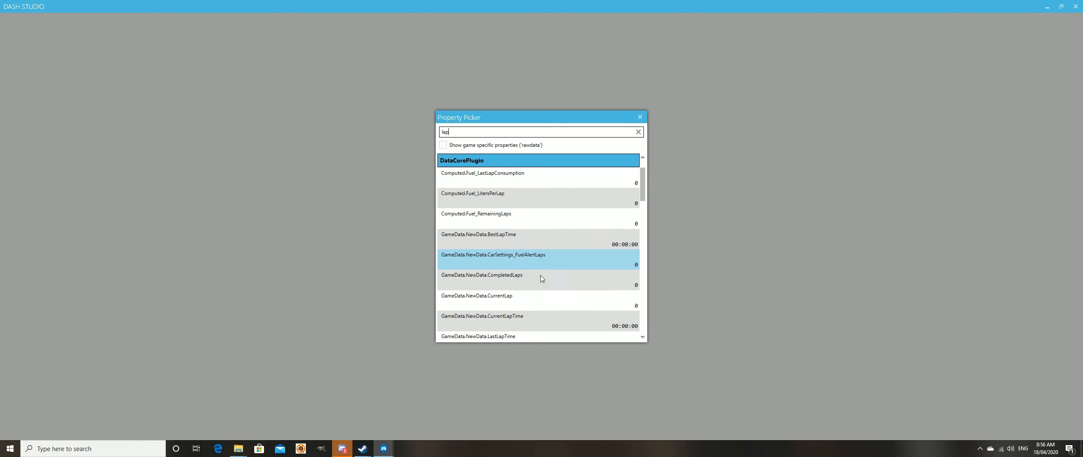
left_click(600, 326)
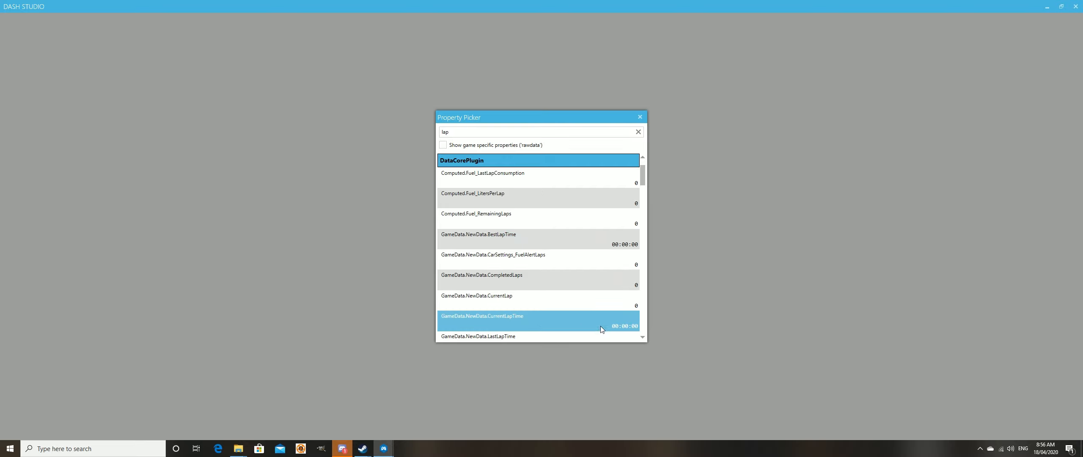
double_click(534, 318)
left_click(676, 370)
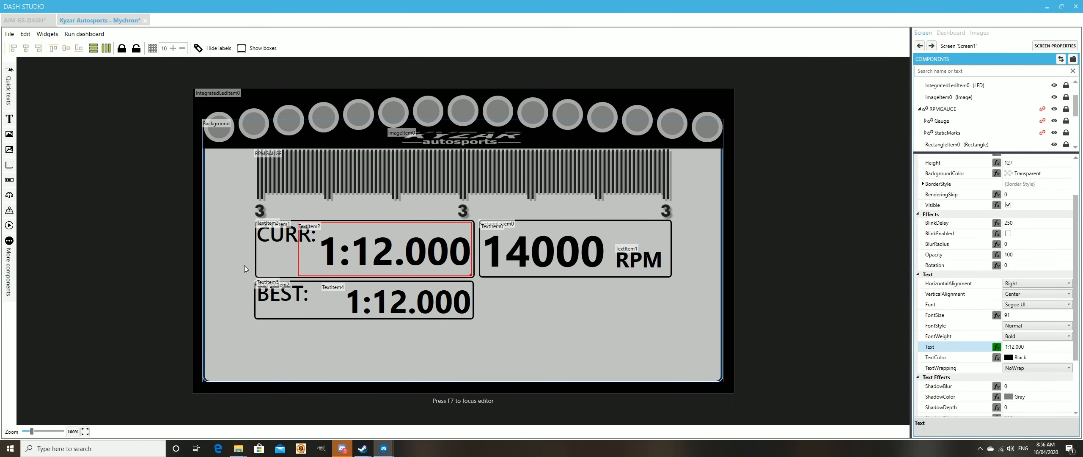
Step: Run the dashboard in a preview window to check the lap time readouts, and close the preview
left_click(544, 315)
left_click(85, 34)
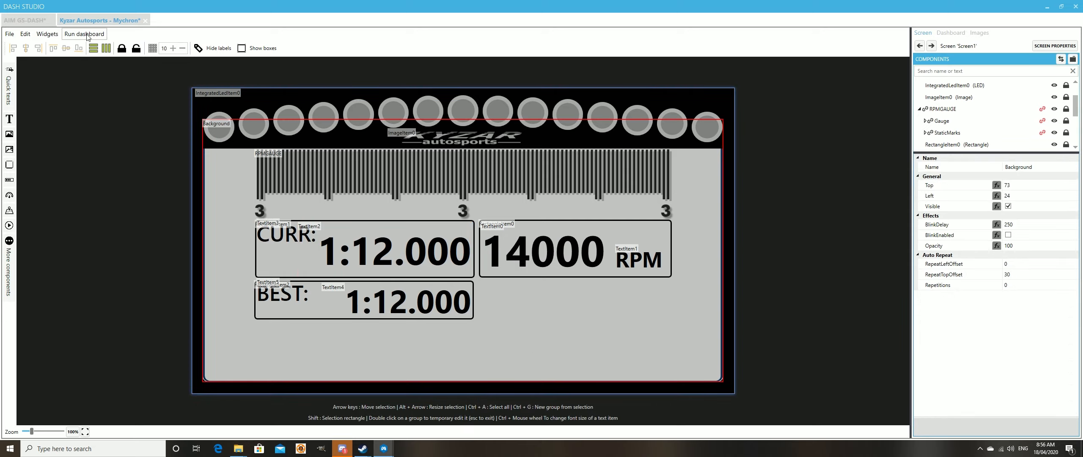
left_click(89, 44)
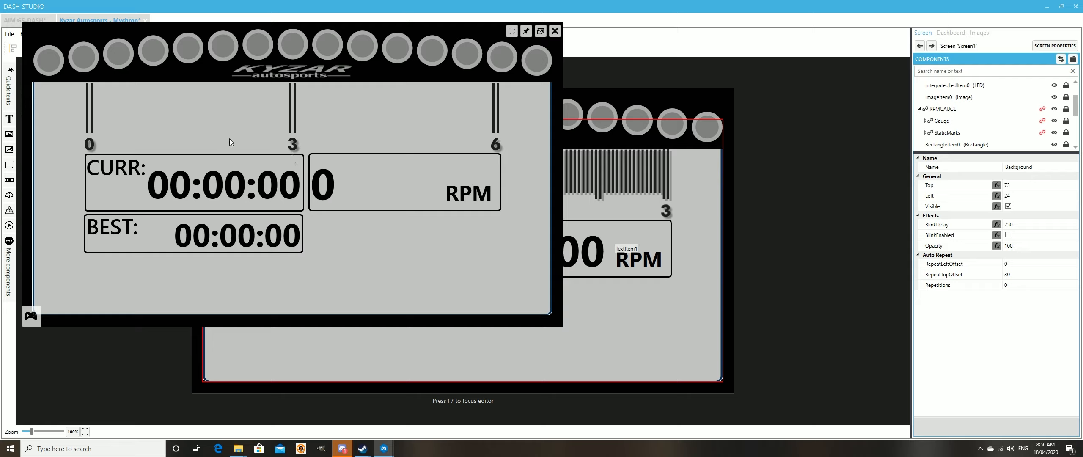
left_click(555, 31)
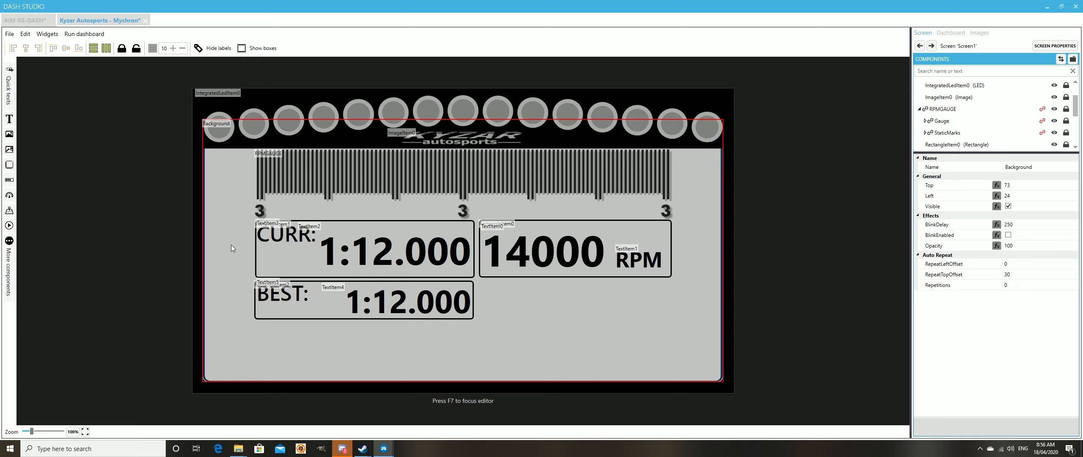
Step: Add a 100-wide rectangle beside the CURR: frame on its outer side and match its height to that frame at 137
left_click(9, 120)
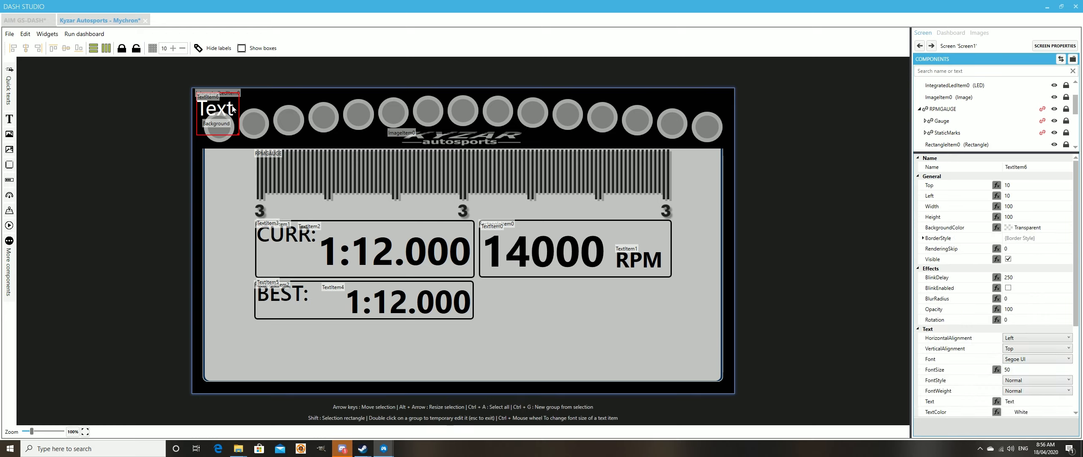
key("Delete")
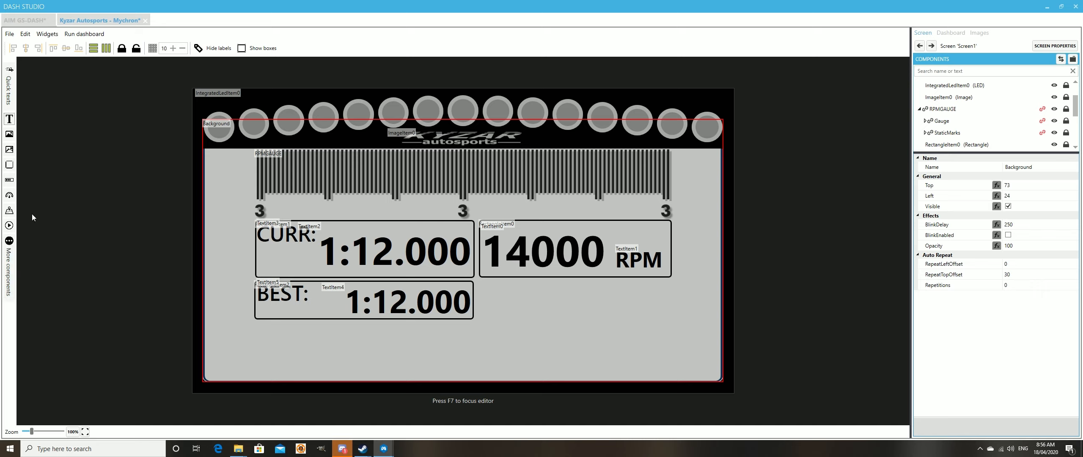
left_click(9, 164)
left_click_drag(225, 132, 235, 260)
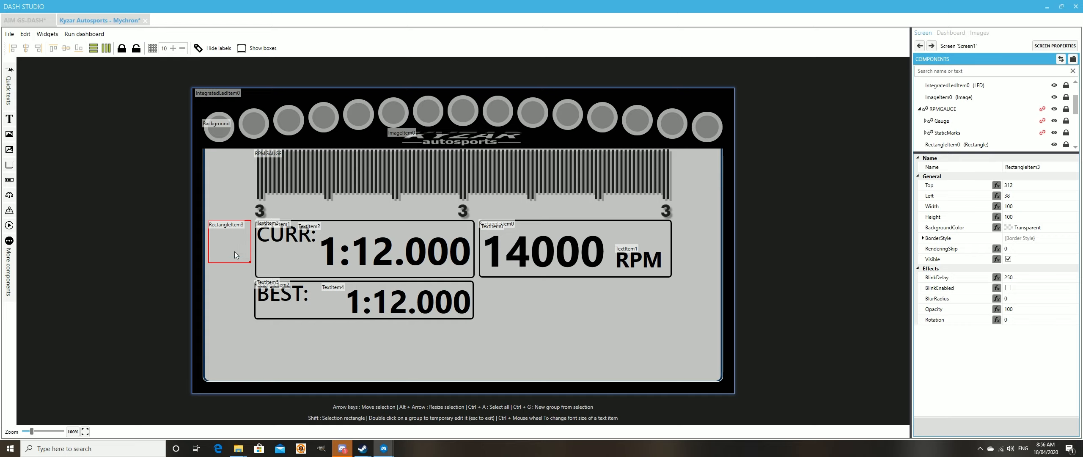
left_click(293, 264, "ctrl")
left_click(106, 48)
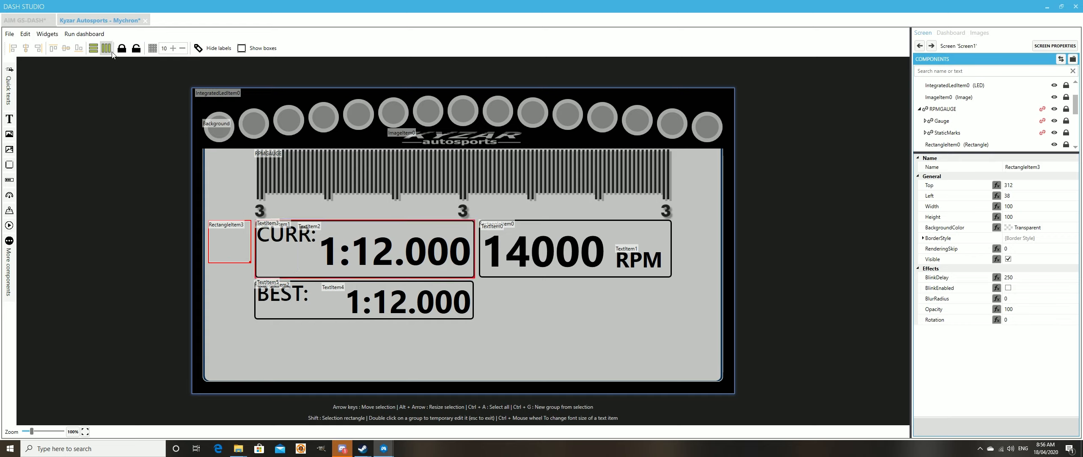
left_click(549, 320)
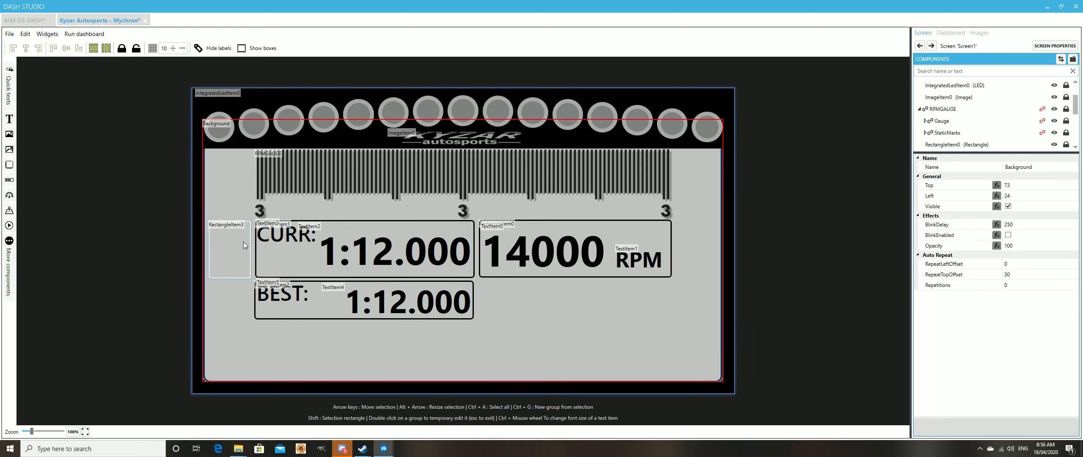
Step: Give the new narrow rectangle a border of 3 on all sides and a corner radius of 6
left_click(229, 249)
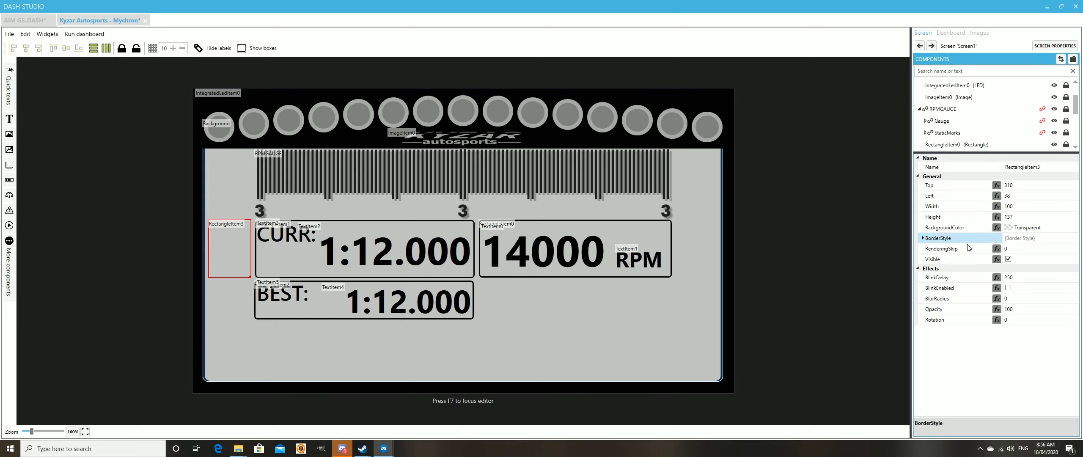
left_click(923, 238)
left_click(1069, 250)
left_click(1068, 259)
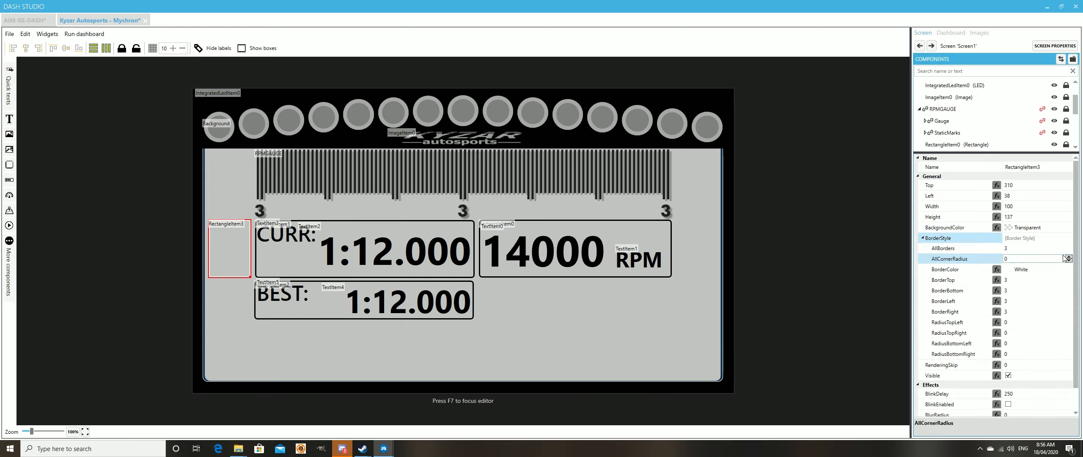
left_click(1068, 257)
left_click(1069, 257)
left_click(1069, 257)
left_click(1068, 256)
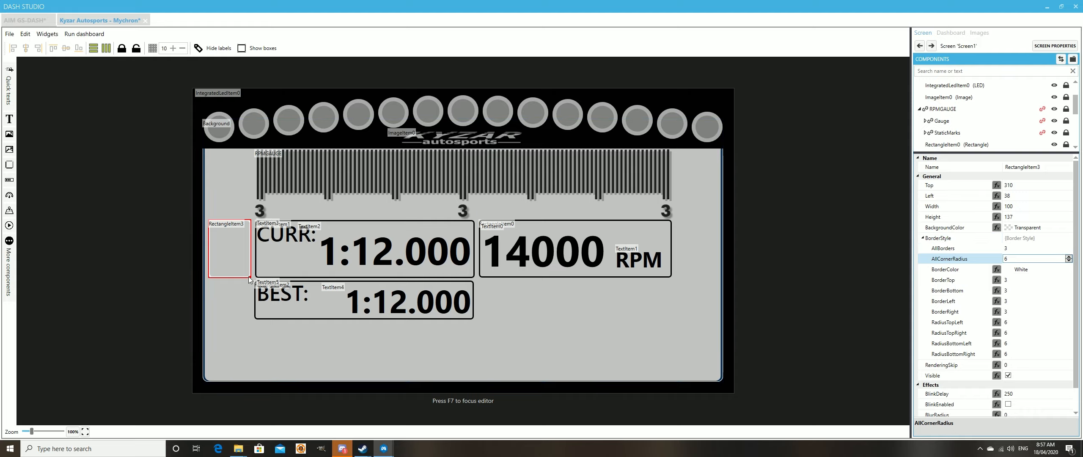
left_click(553, 325)
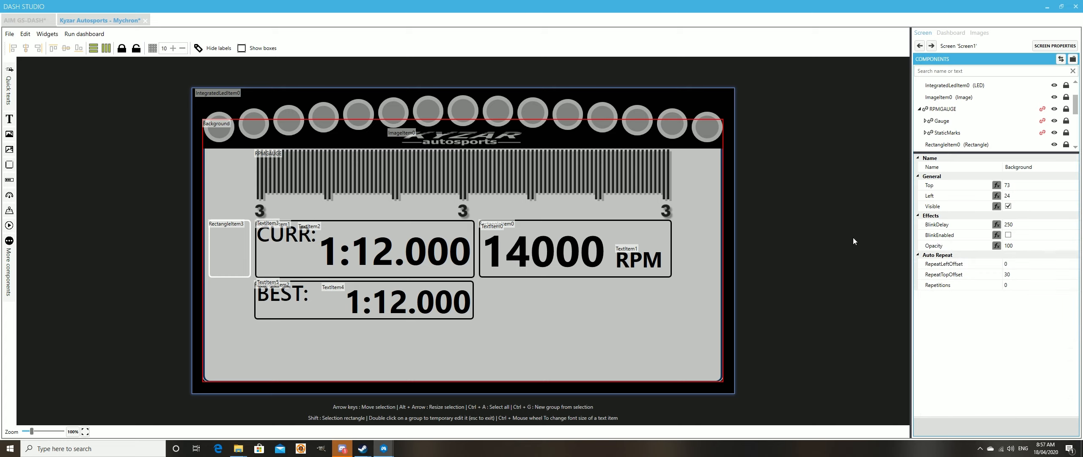
Step: Set the border colour of the narrow frame beside the CURR: readout to black
left_click(230, 250)
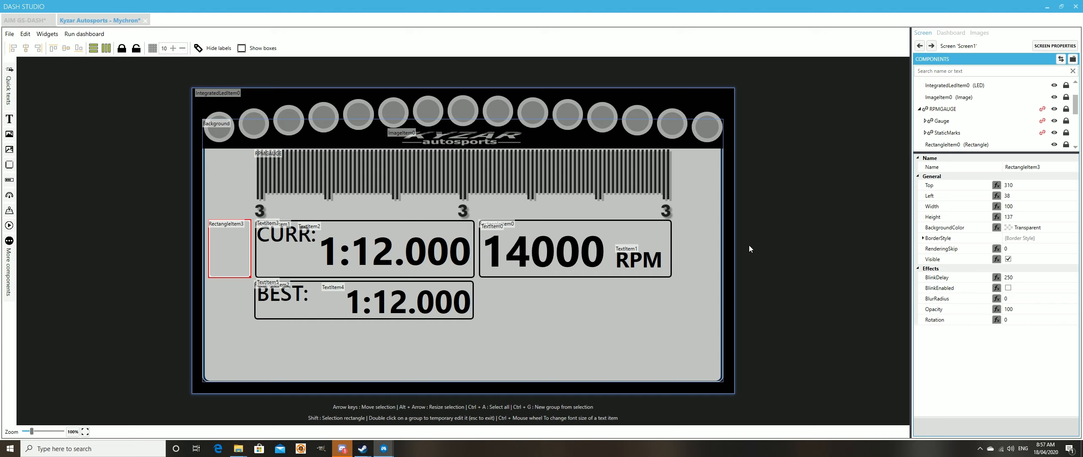
left_click(922, 237)
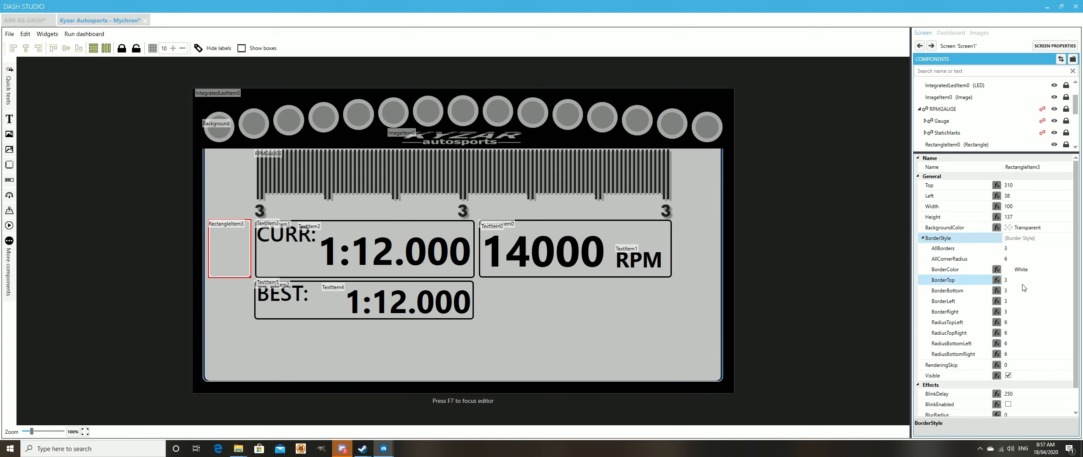
left_click(1069, 270)
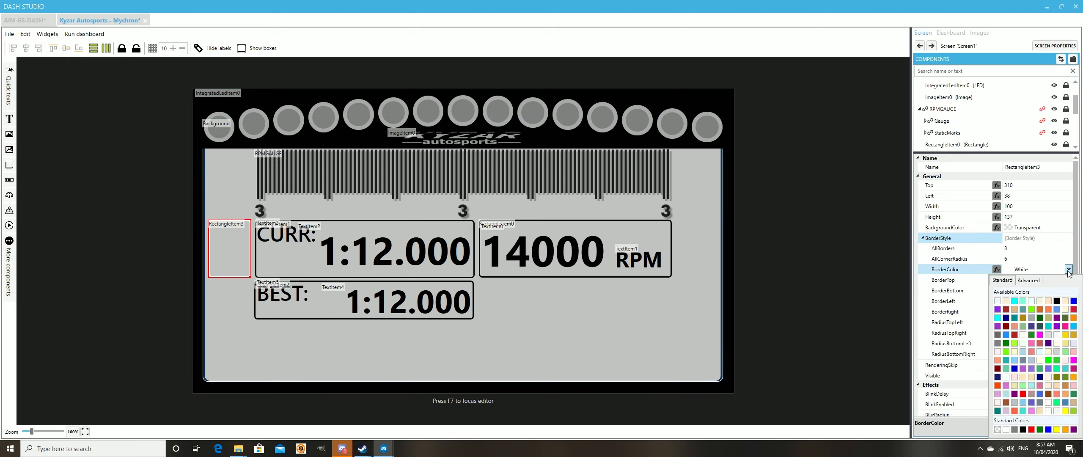
left_click(1024, 430)
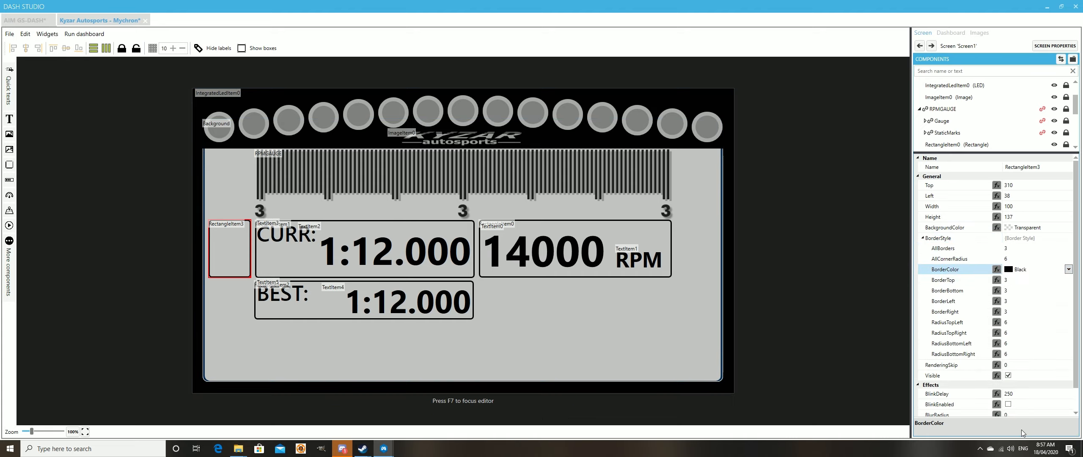
left_click(670, 324)
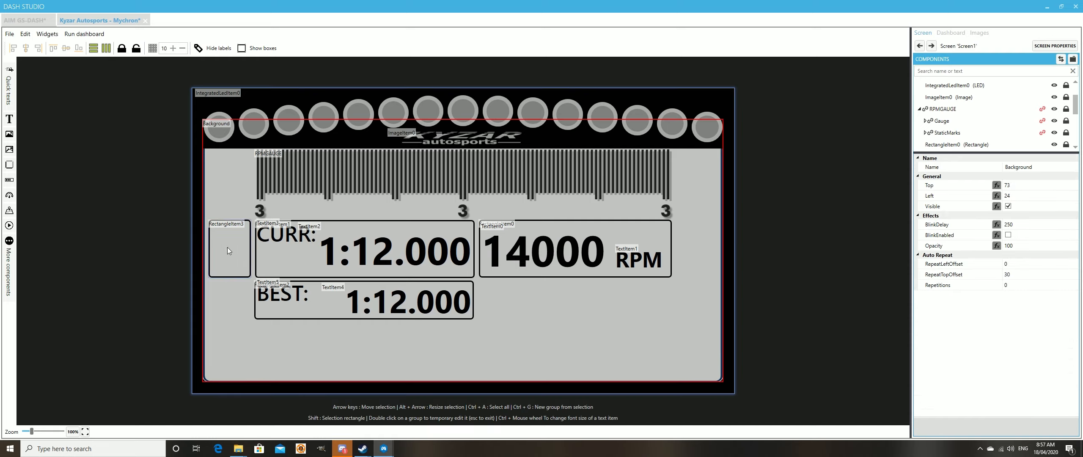
Step: Add a text item about 91 by 95 inside the narrow frame, reading -0.1 in black
left_click(10, 119)
left_click_drag(233, 111, 232, 256)
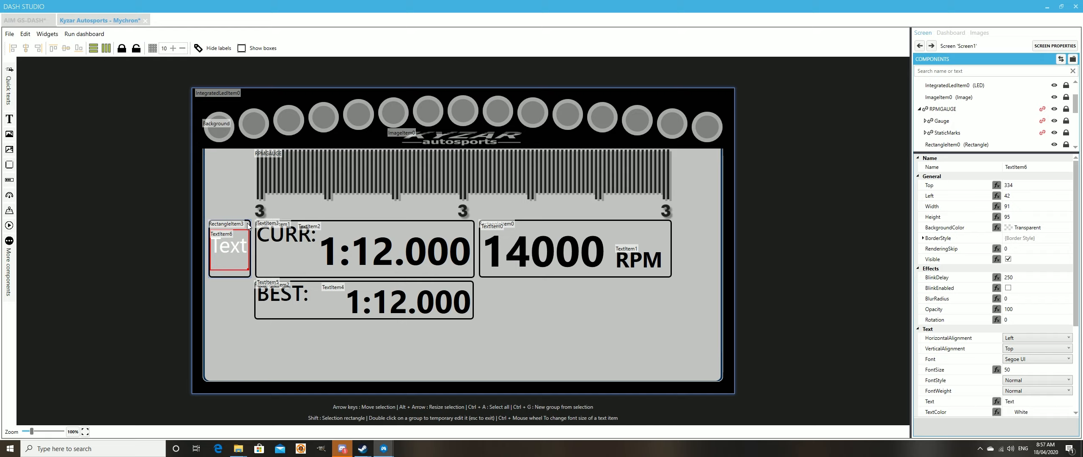
left_click(1040, 308)
scroll(1041, 308, "down", 3)
left_click(1050, 340)
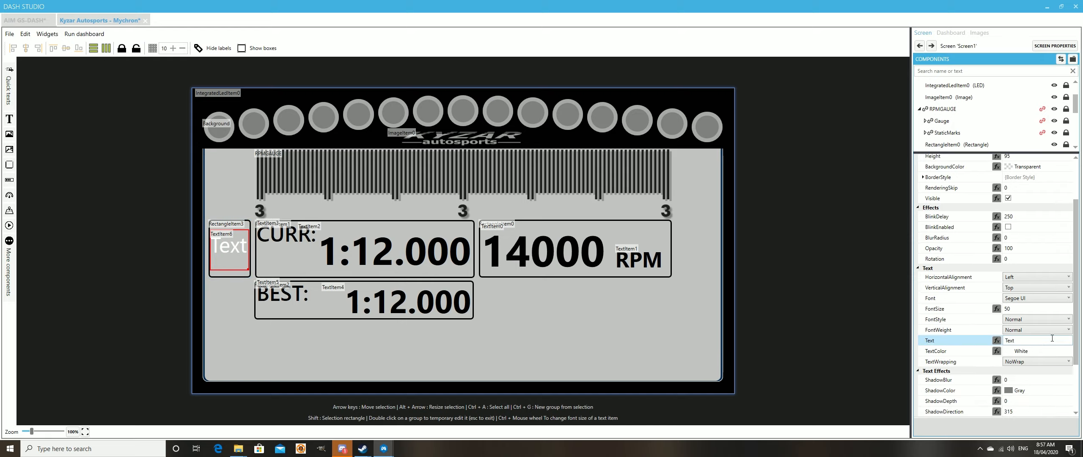
key("ctrl+a")
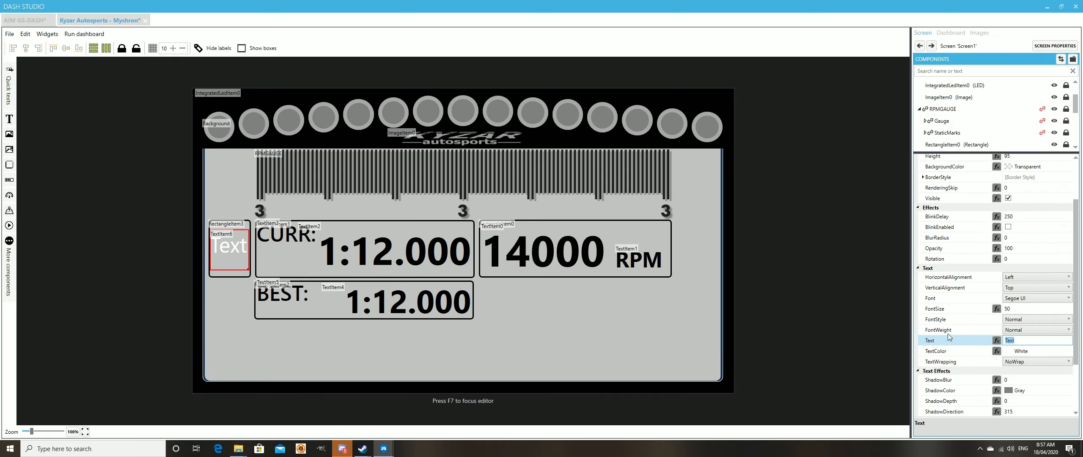
type("-")
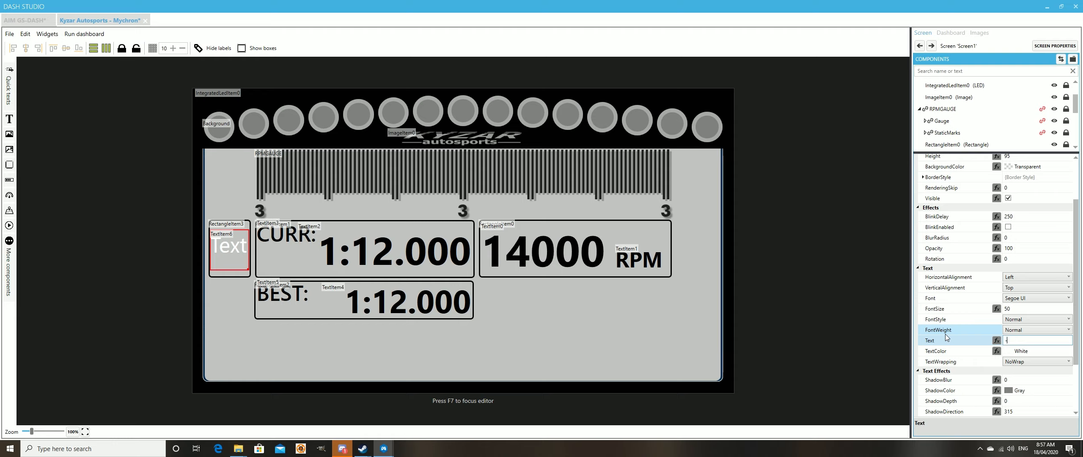
type("0.1")
key("Tab")
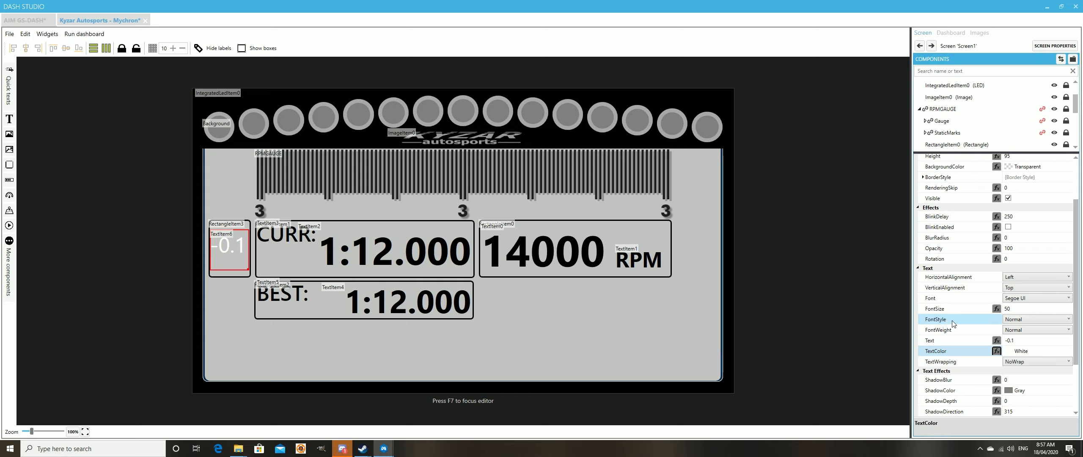
left_click(1069, 351)
left_click(1023, 336)
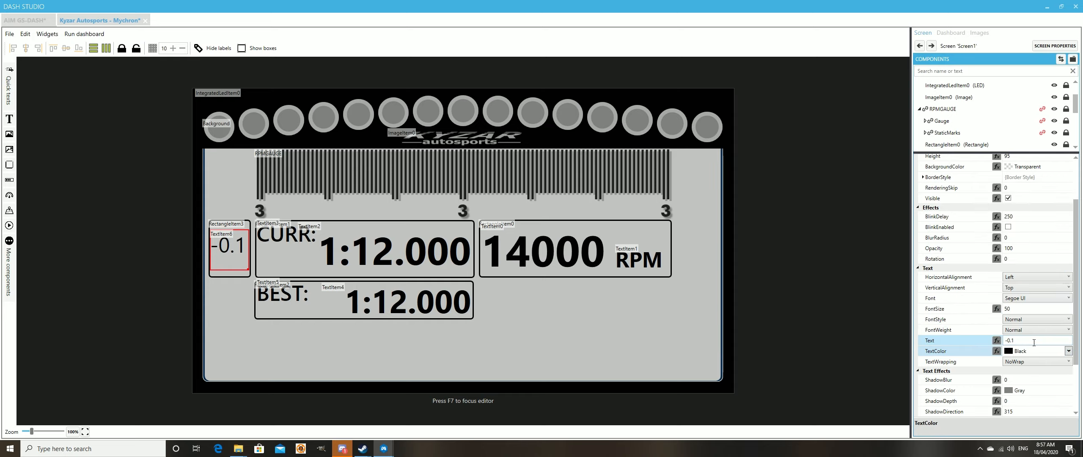
Step: Delete the narrow frame around the -0.1 text and shift the text to about Top 341, Left 48
left_click(237, 274)
key("Delete")
left_click(232, 253)
left_click_drag(235, 244, 238, 241)
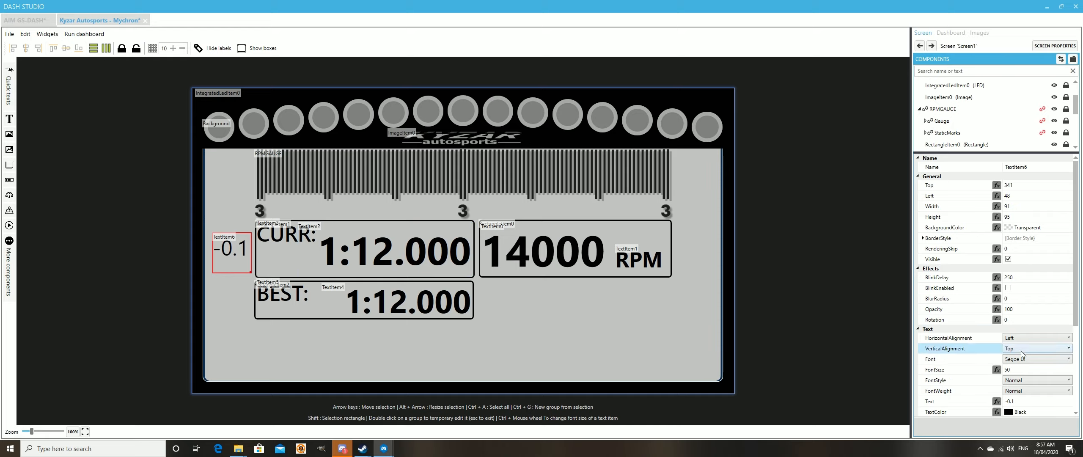
Step: Centre the -0.1 text horizontally and vertically and set its font weight to Bold
left_click(1034, 338)
left_click(1042, 357)
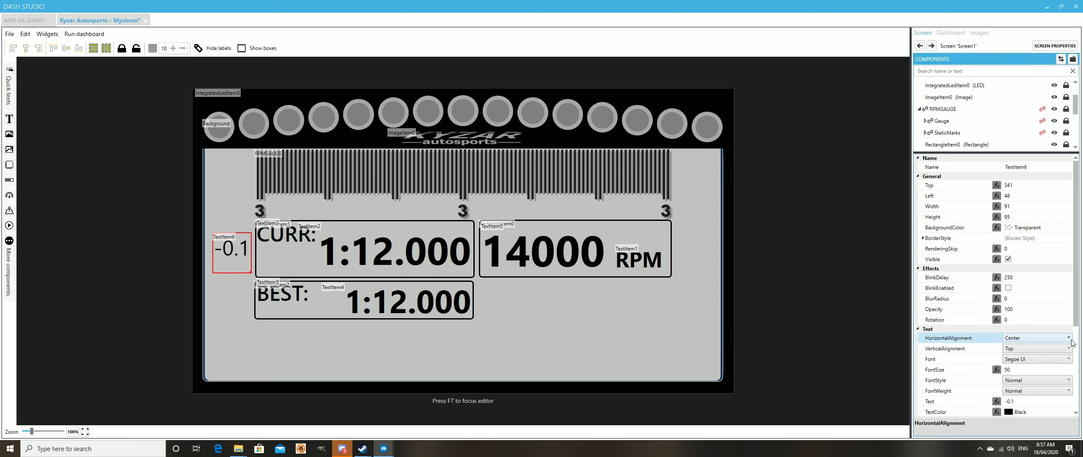
left_click(1035, 348)
left_click(1029, 371)
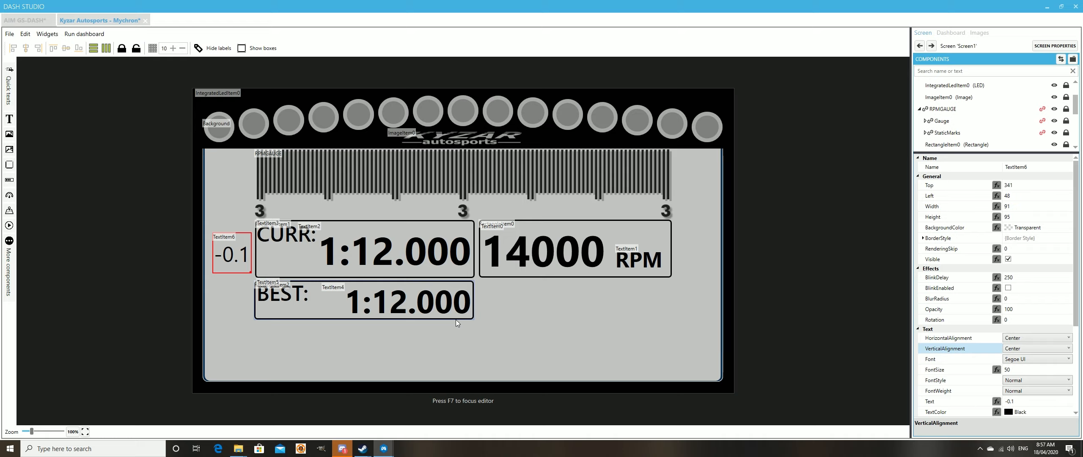
scroll(1026, 389, "down", 1)
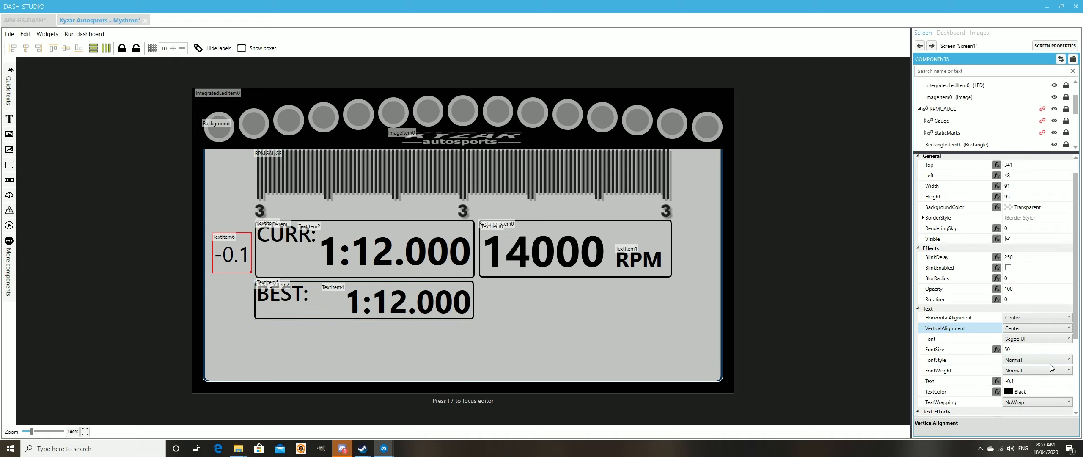
left_click(1069, 370)
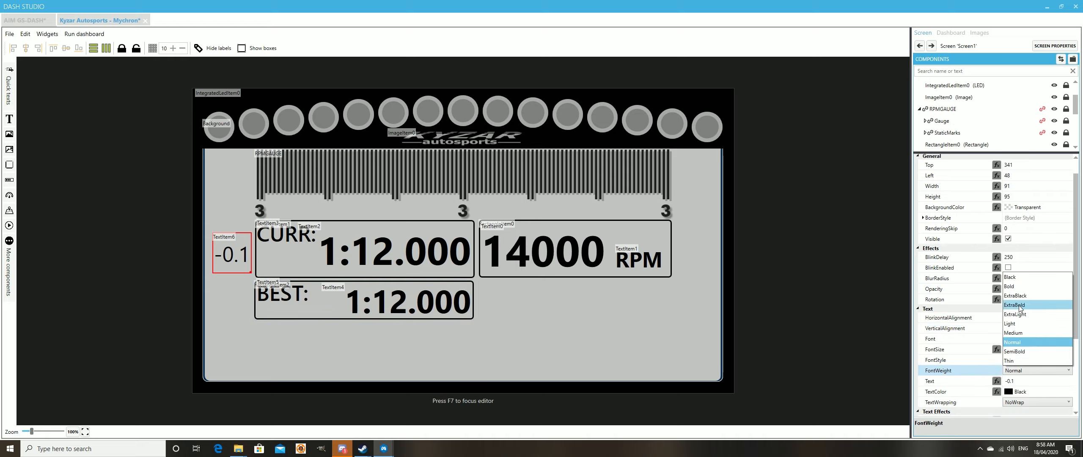
left_click(1018, 292)
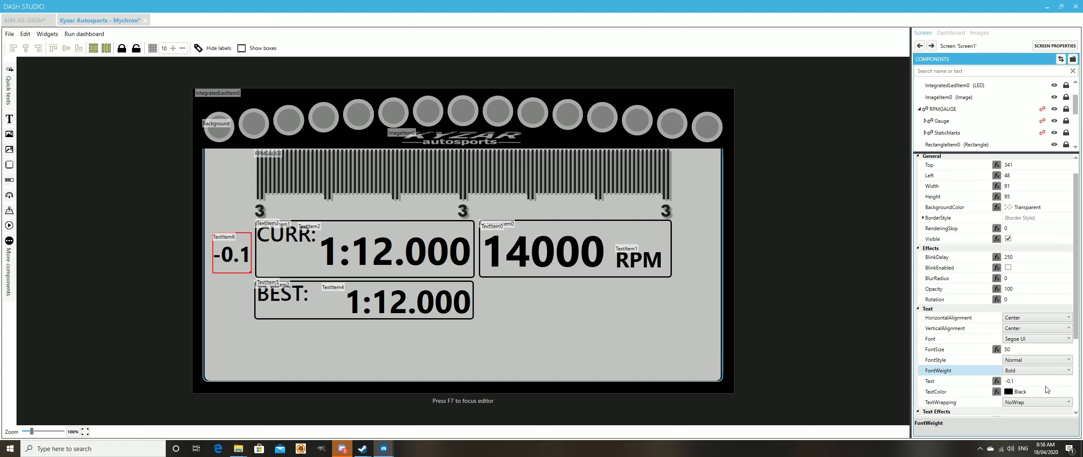
Step: Bind the -0.1 text to a computed value, searching properties for "delta" and choosing PersistantTrackerPlugin's SessionBestLiveDeltaSeconds
scroll(982, 380, "down", 2)
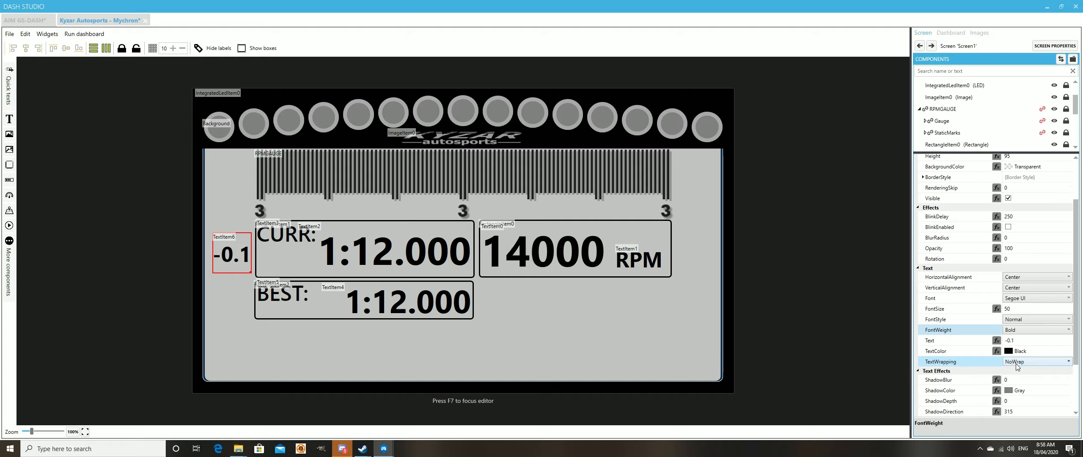
left_click(997, 341)
left_click(557, 156)
left_click(662, 278)
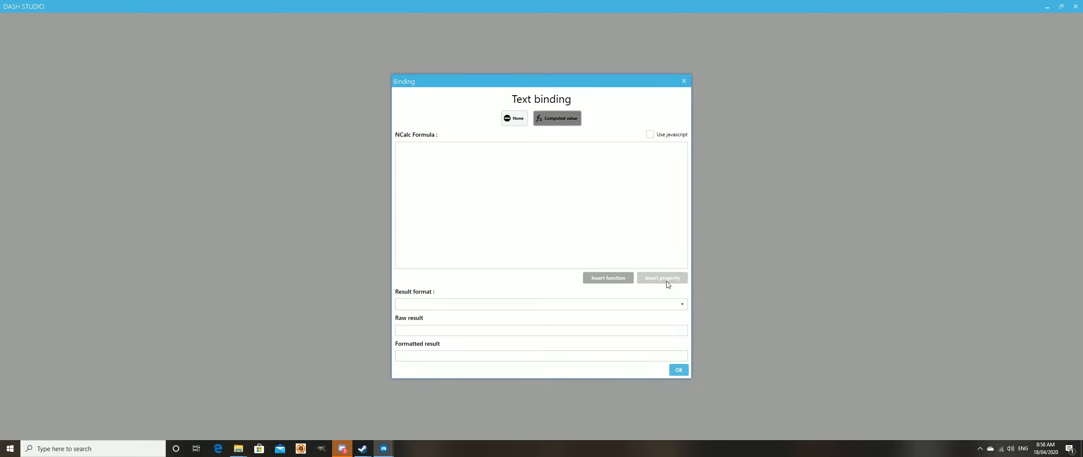
type("delta")
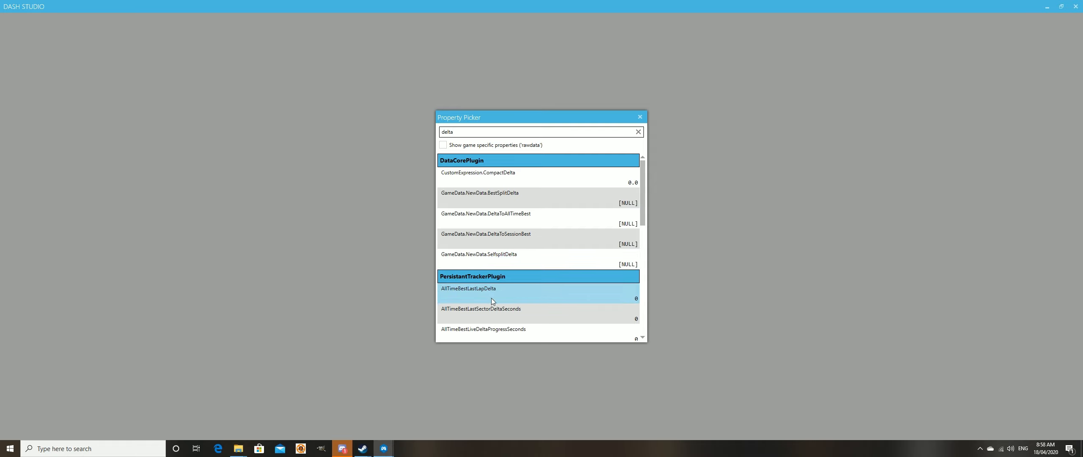
scroll(571, 298, "down", 1)
scroll(550, 298, "down", 5)
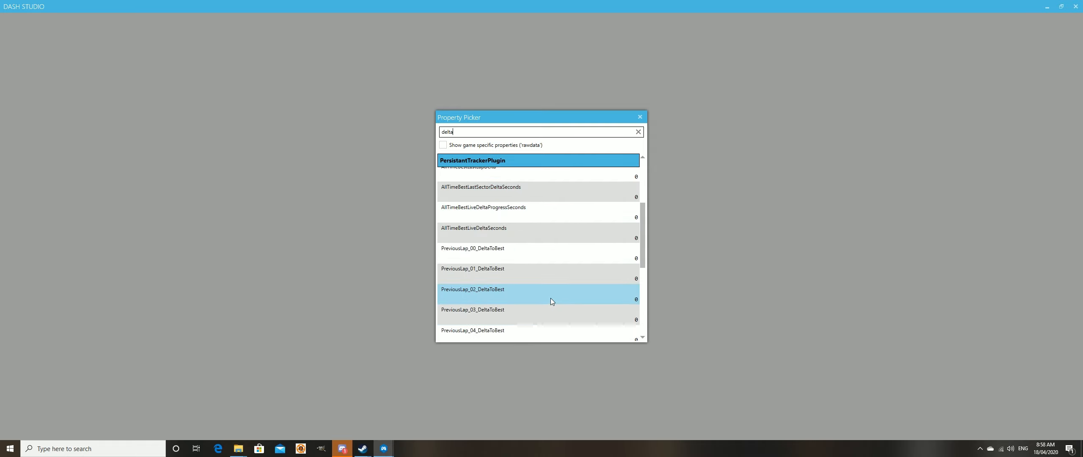
scroll(550, 298, "down", 7)
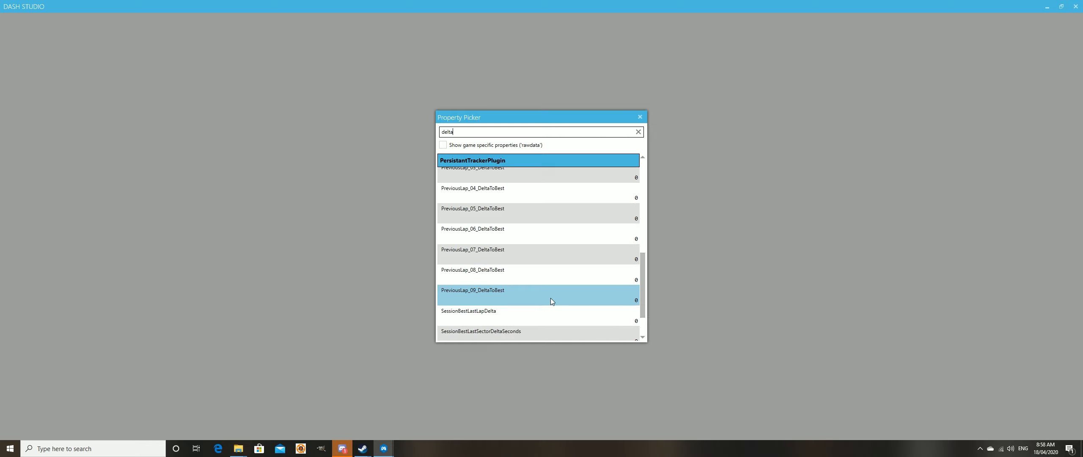
scroll(518, 310, "down", 1)
scroll(518, 310, "down", 1)
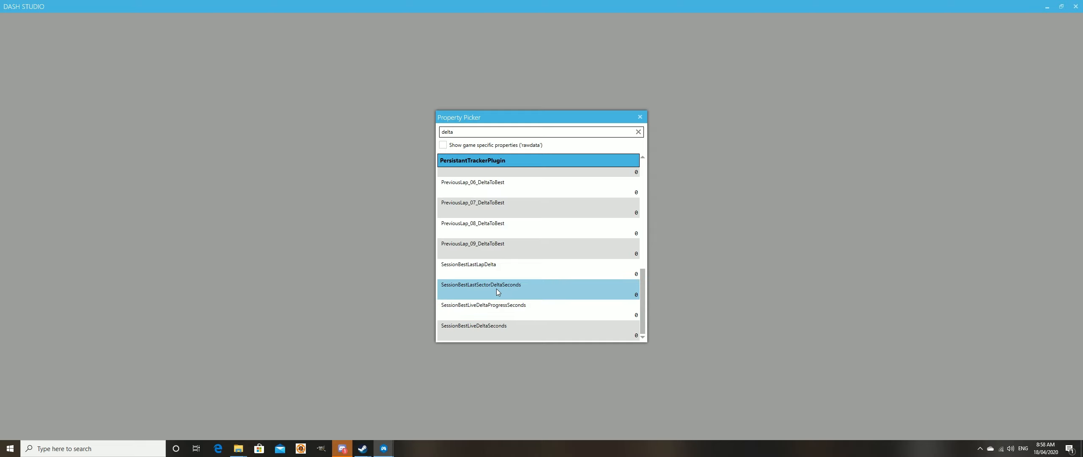
left_click(474, 329)
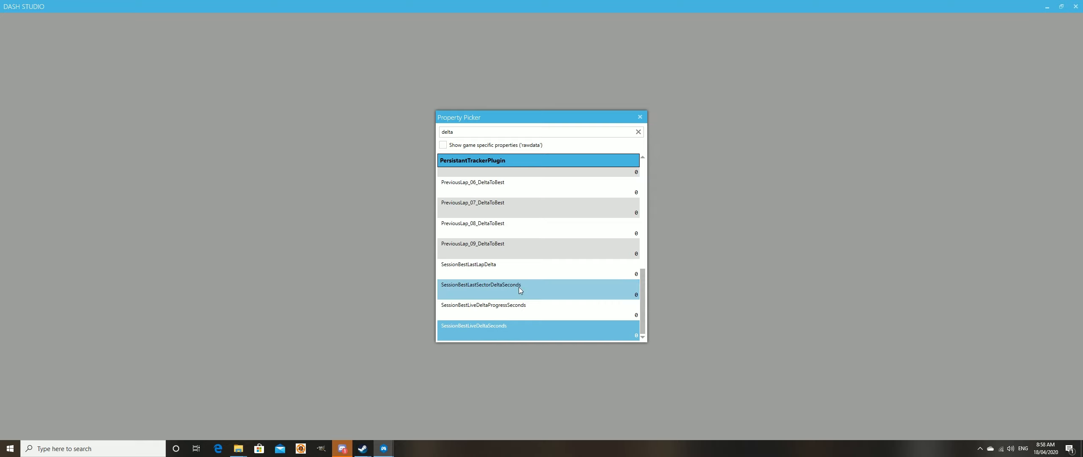
Step: Bind the -0.1 delta text to the SessionBestLastSectorDeltaSeconds property and accept the binding
left_click(467, 287)
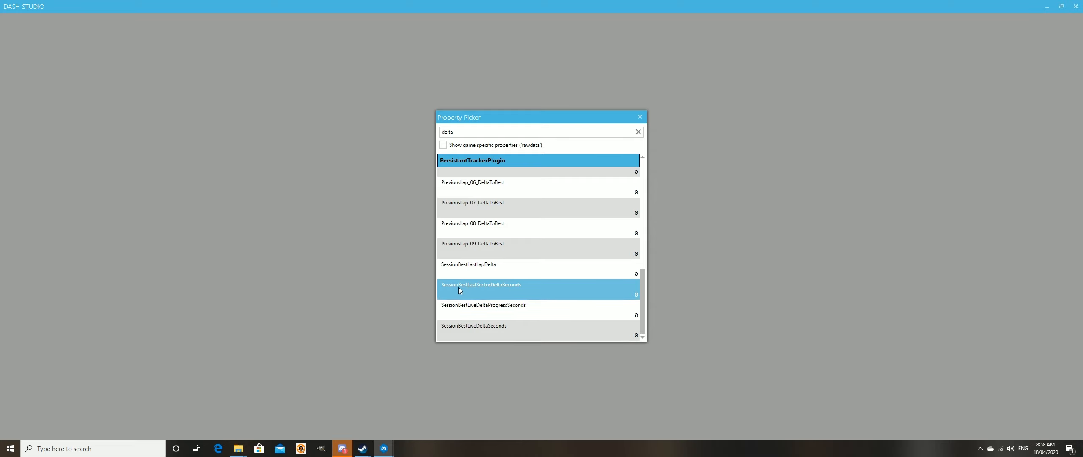
scroll(520, 295, "up", 6)
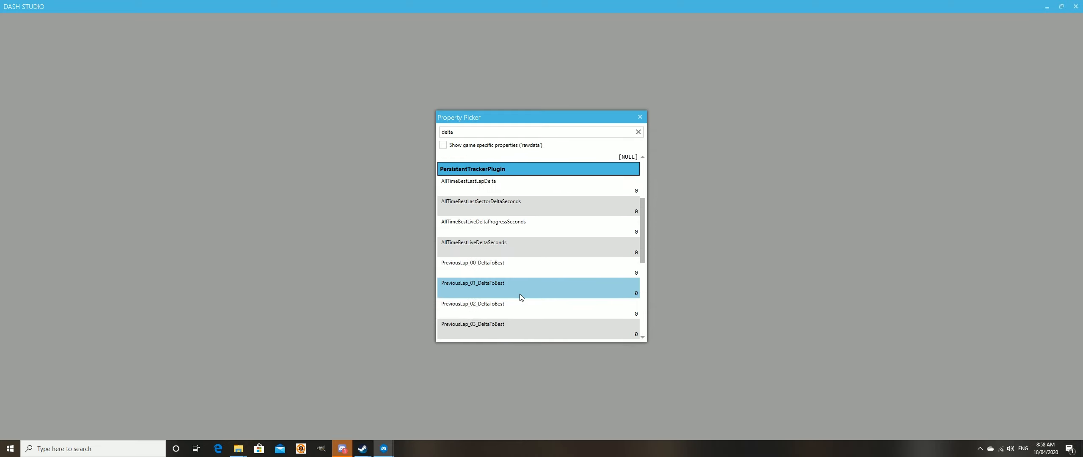
scroll(519, 293, "down", 6)
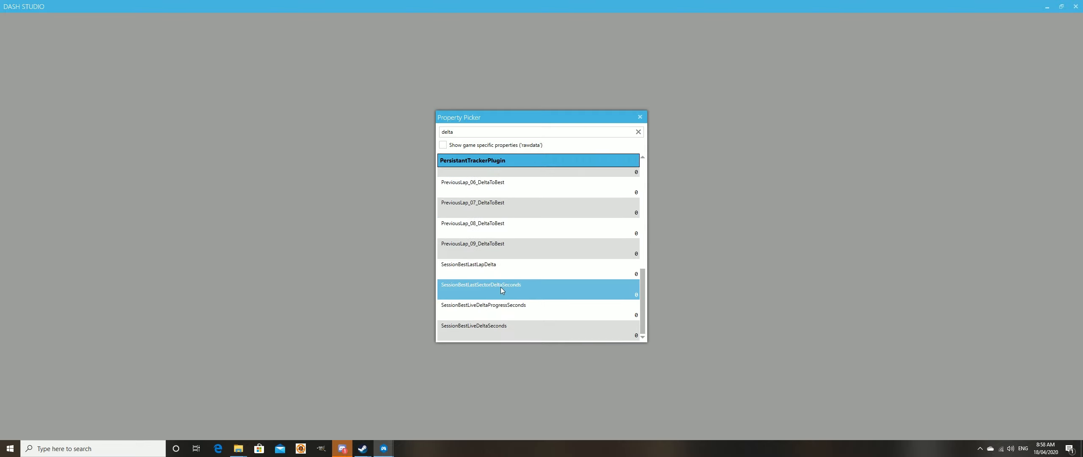
double_click(495, 290)
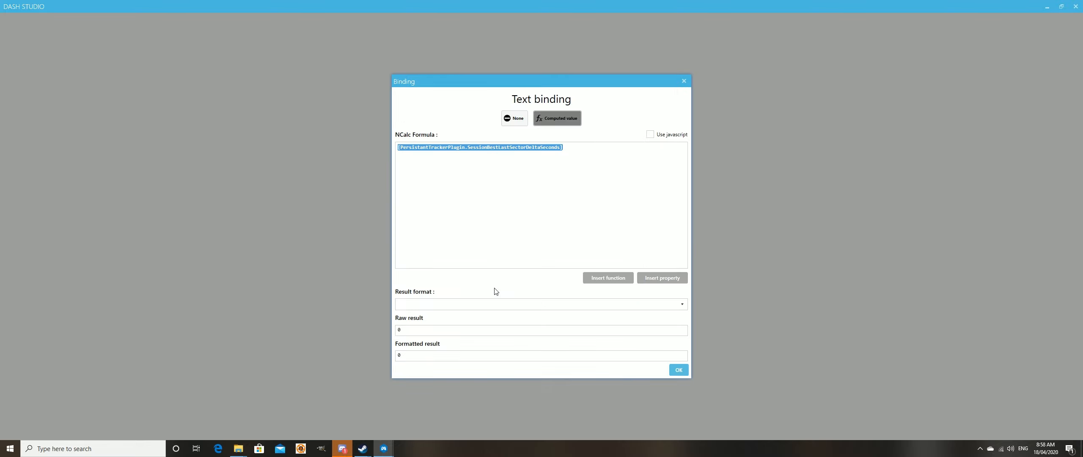
left_click(677, 371)
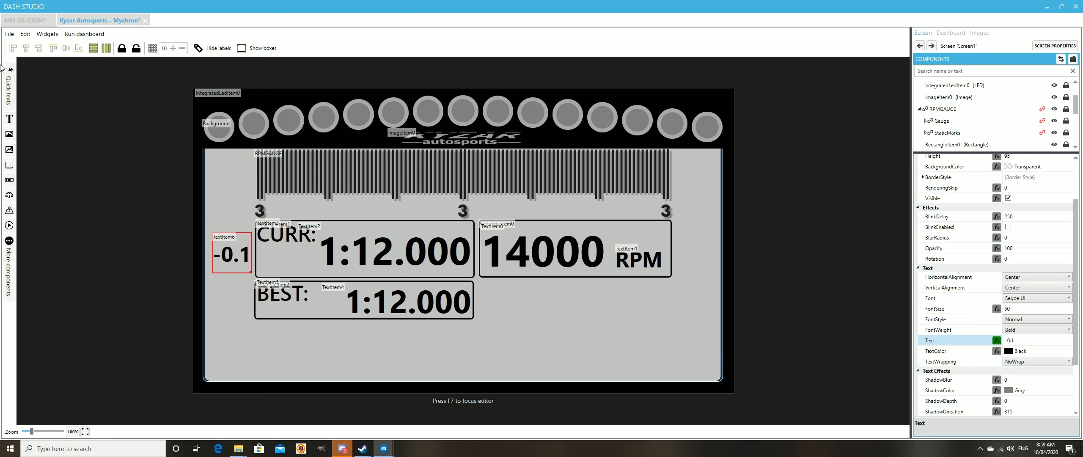
Step: Add a new text item and place it directly above the -0.1 delta value
left_click(9, 120)
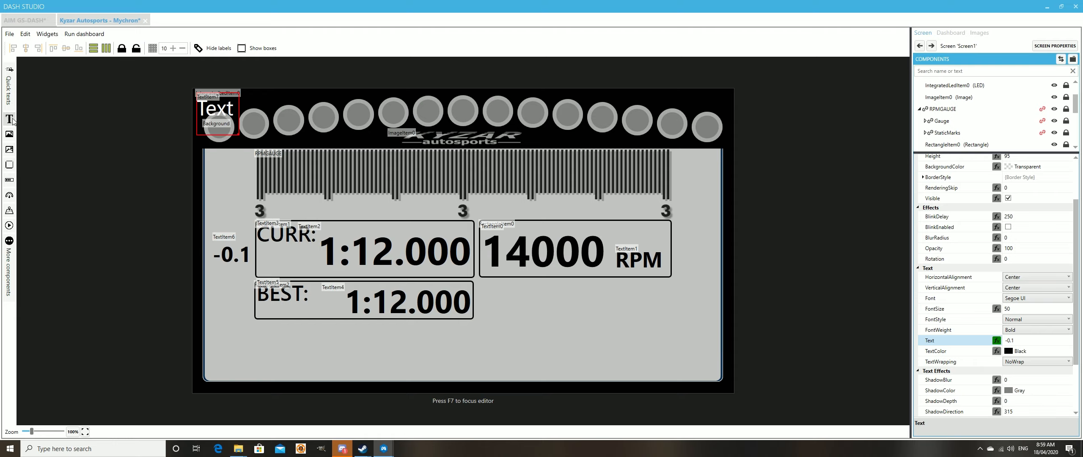
left_click_drag(238, 136, 239, 224)
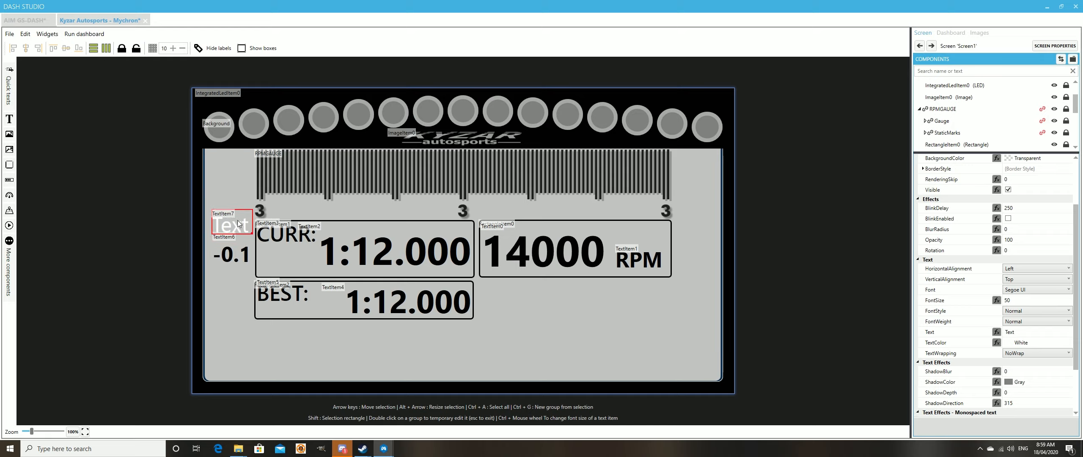
left_click_drag(239, 218, 236, 218)
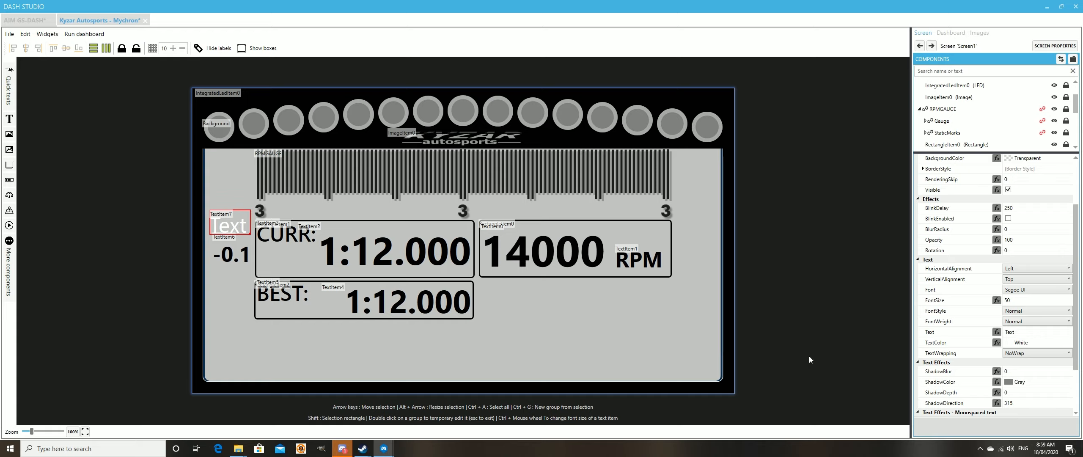
Step: Set the new label's text to DELTA and its text color to black
left_click(941, 332)
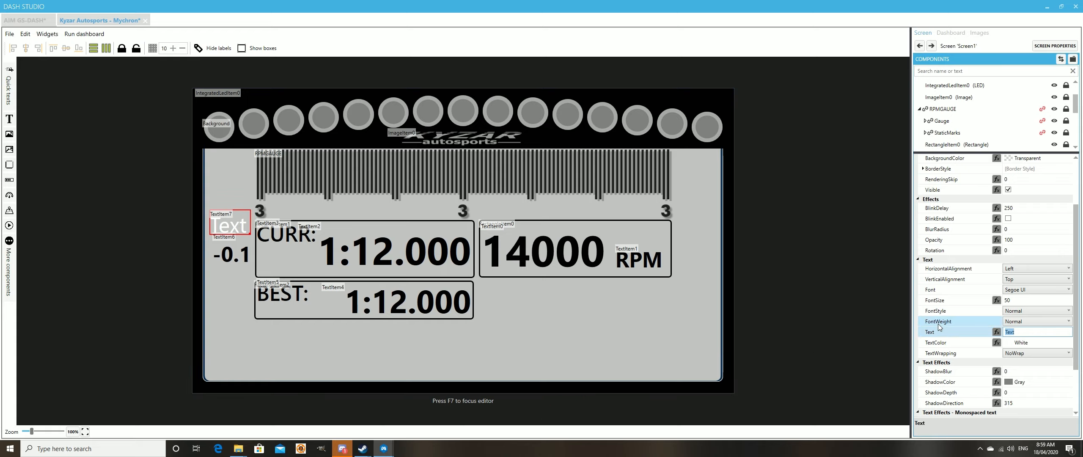
type("DELTA")
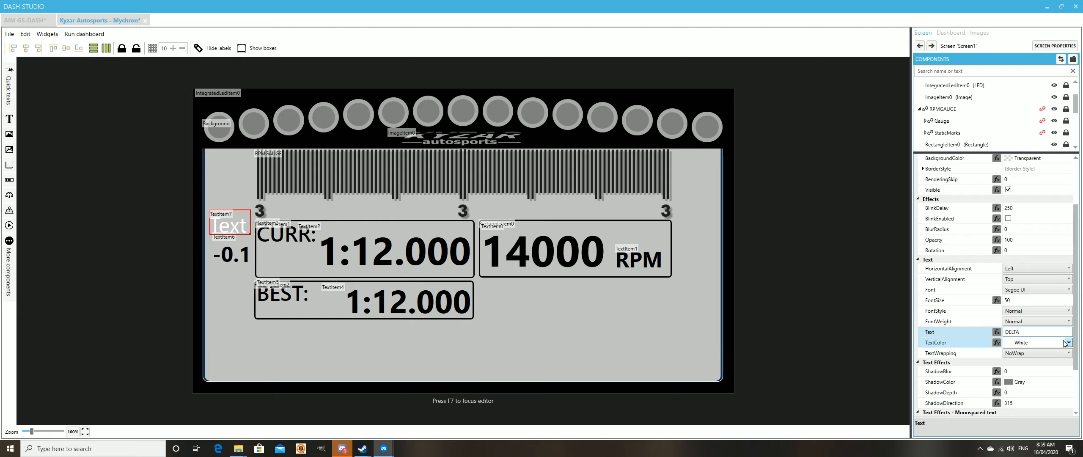
left_click(1068, 342)
left_click(1068, 343)
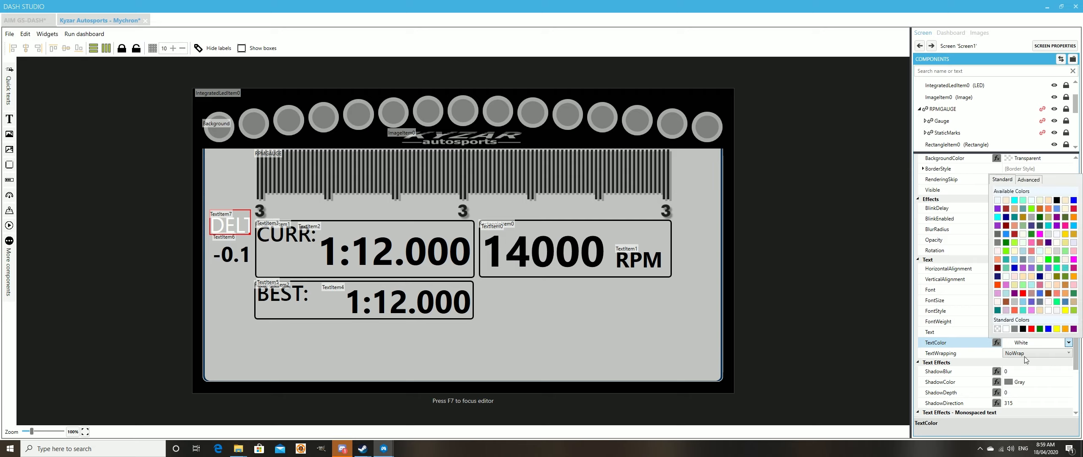
left_click(1027, 331)
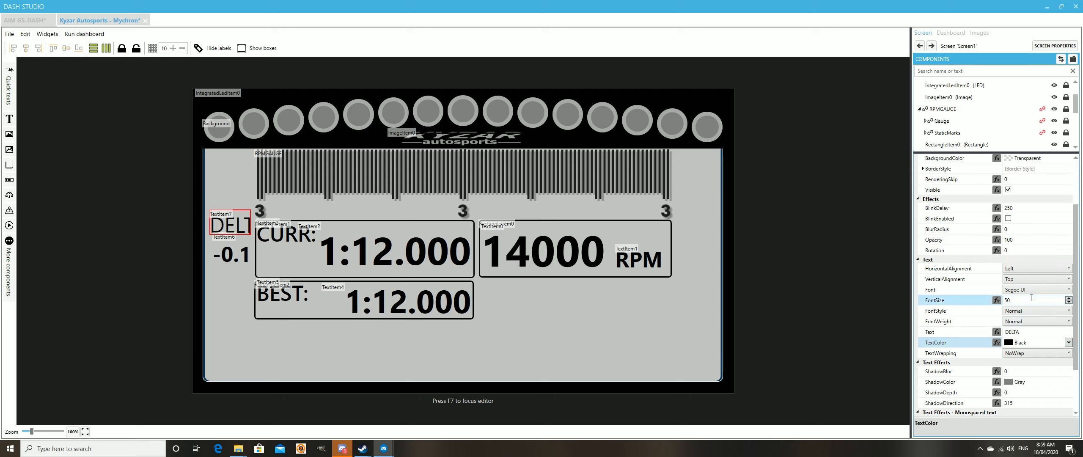
Step: Reduce the DELTA label's font size to 32
left_click(1069, 302)
left_click(1068, 302)
left_click(1069, 302)
left_click(1069, 303)
left_click(1069, 302)
left_click(1069, 302)
left_click(1068, 302)
left_click(1069, 302)
left_click(1069, 302)
left_click(1069, 302)
left_click(1068, 302)
left_click(1069, 302)
left_click(1068, 302)
left_click(1069, 302)
left_click(1069, 302)
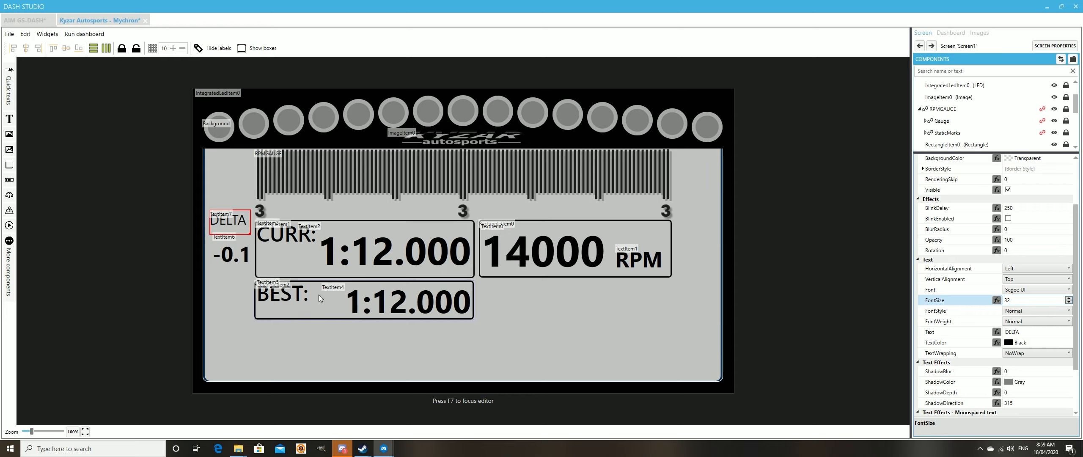
Step: Center the DELTA label's text vertically and horizontally, and move the label slightly closer to the -0.1 value
left_click(1070, 279)
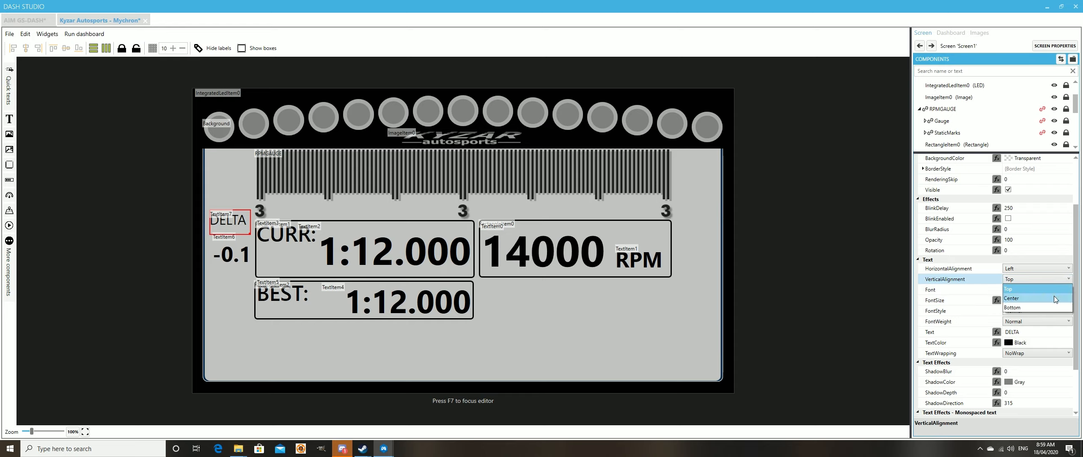
left_click(1060, 295)
left_click(1070, 268)
left_click(1037, 285)
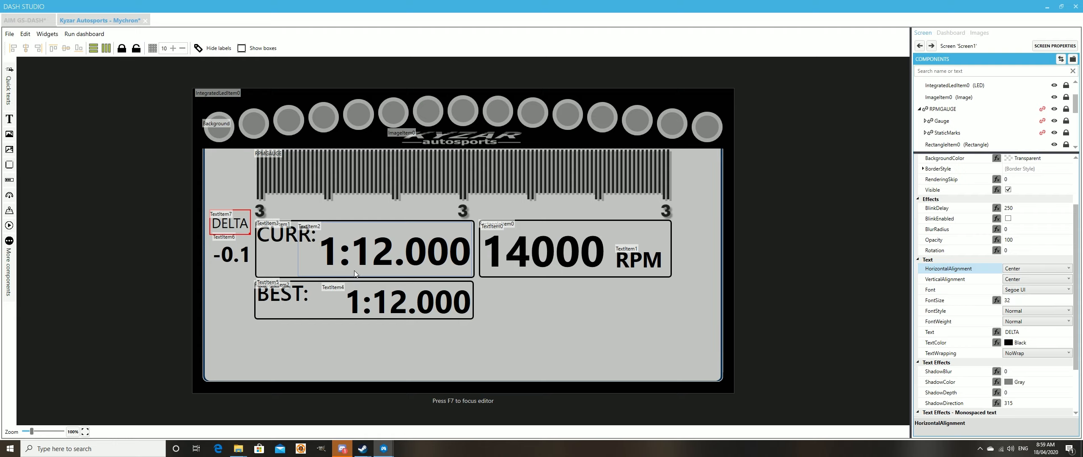
left_click_drag(237, 226, 239, 232)
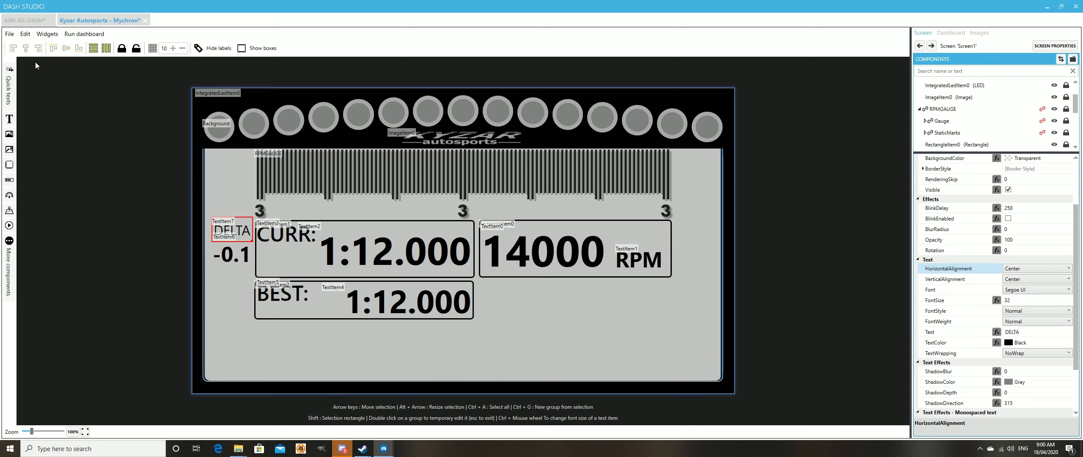
Step: Add a rectangle below the BEST box and match its width and height to that box
left_click(580, 349)
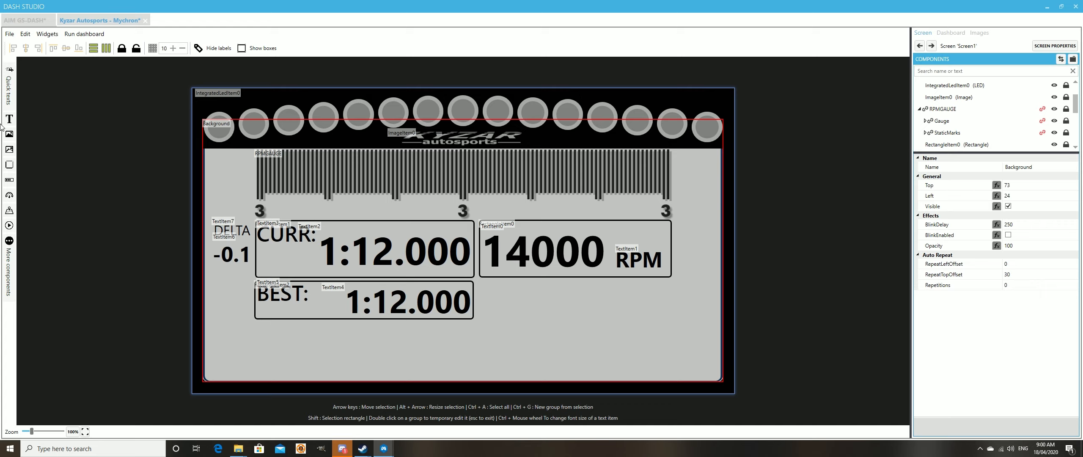
left_click(9, 165)
left_click_drag(212, 133, 206, 241)
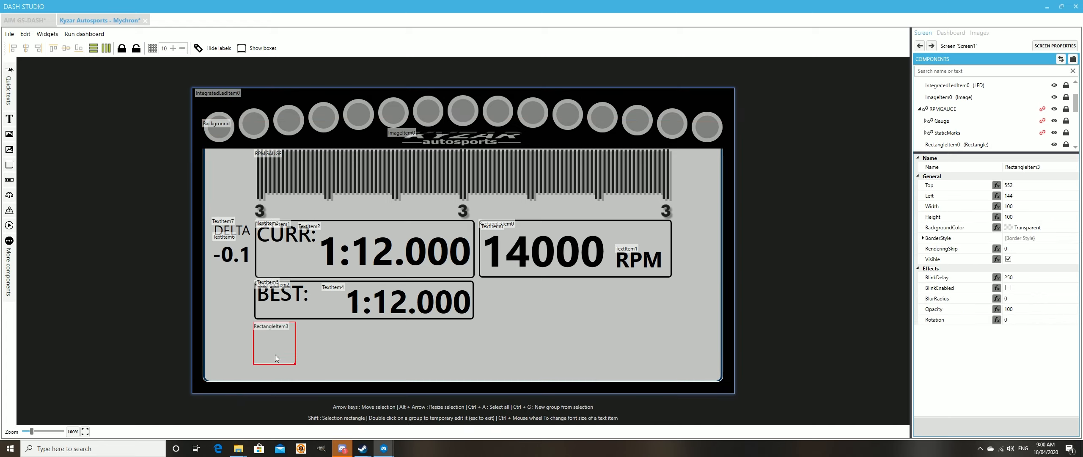
left_click(294, 365)
left_click_drag(295, 364, 464, 348)
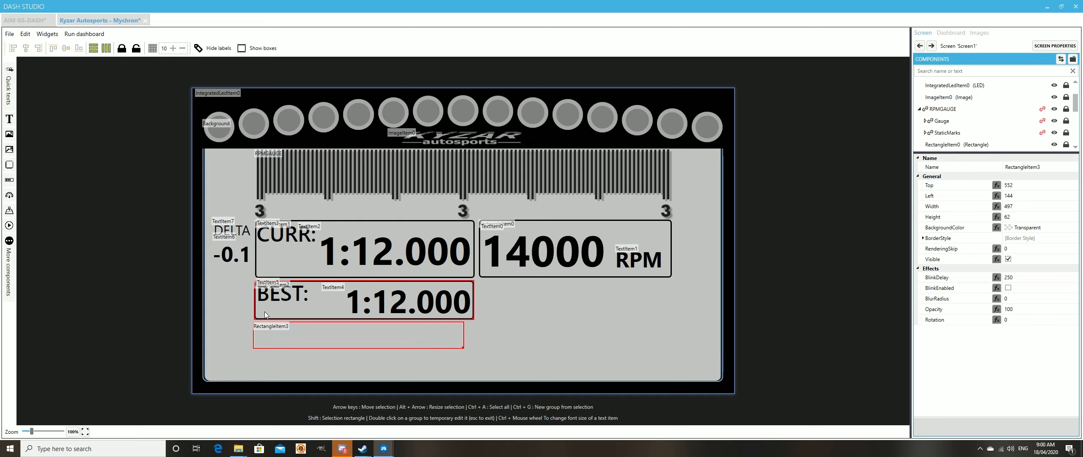
left_click(94, 48)
left_click(106, 47)
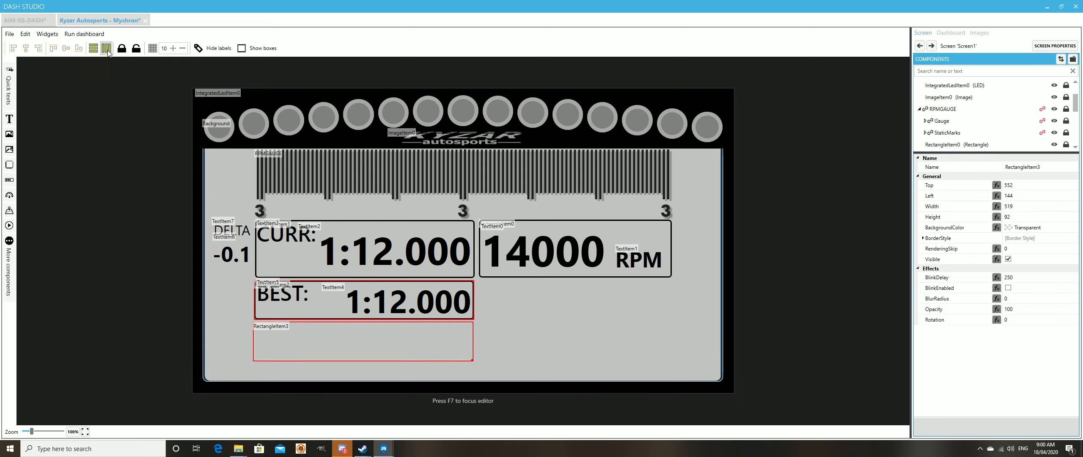
Step: Give the new rectangle a black border 3 thick on all sides with a corner radius of 6
left_click(922, 240)
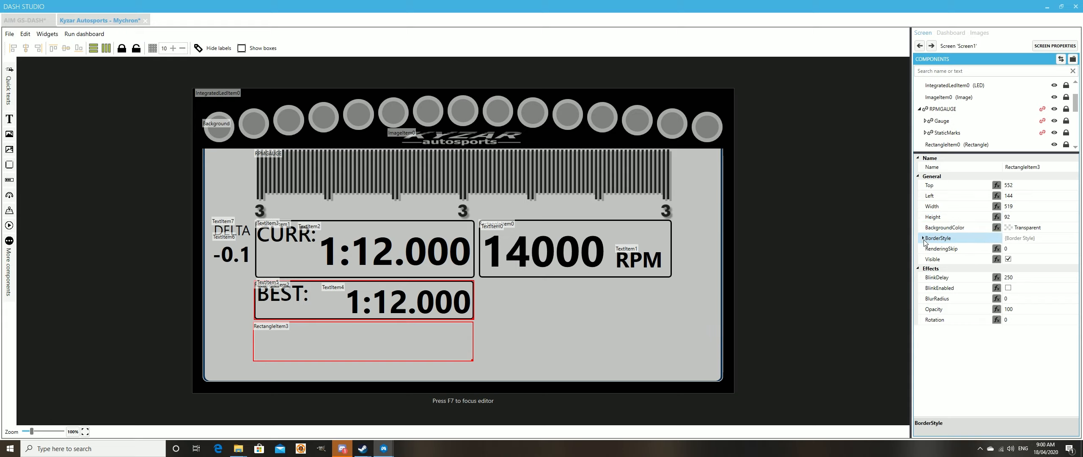
left_click(923, 239)
left_click(1069, 247)
left_click(1068, 257)
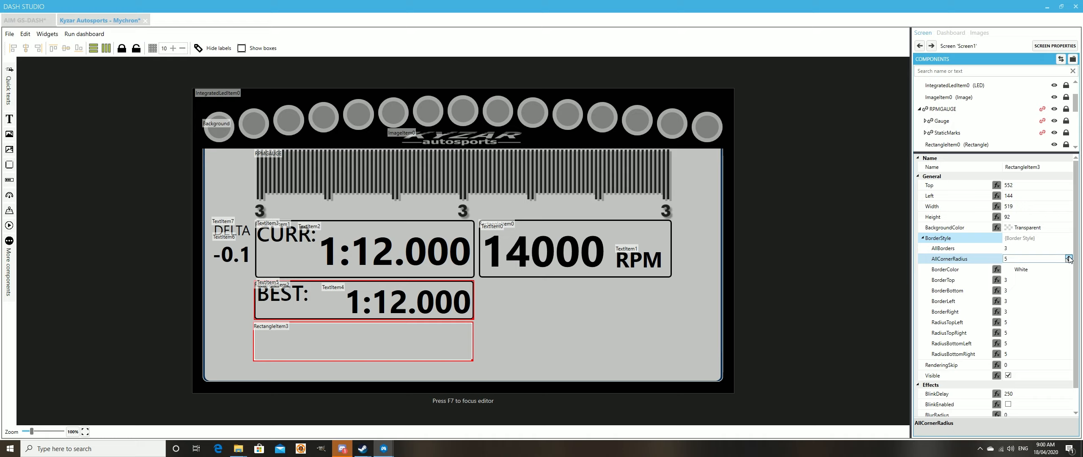
left_click(1068, 258)
left_click(1069, 270)
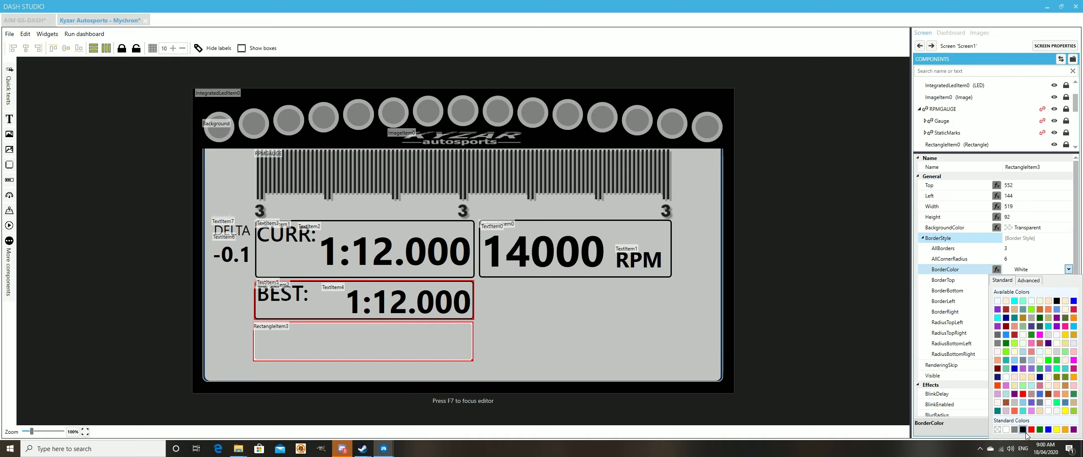
left_click(992, 280)
left_click(418, 347)
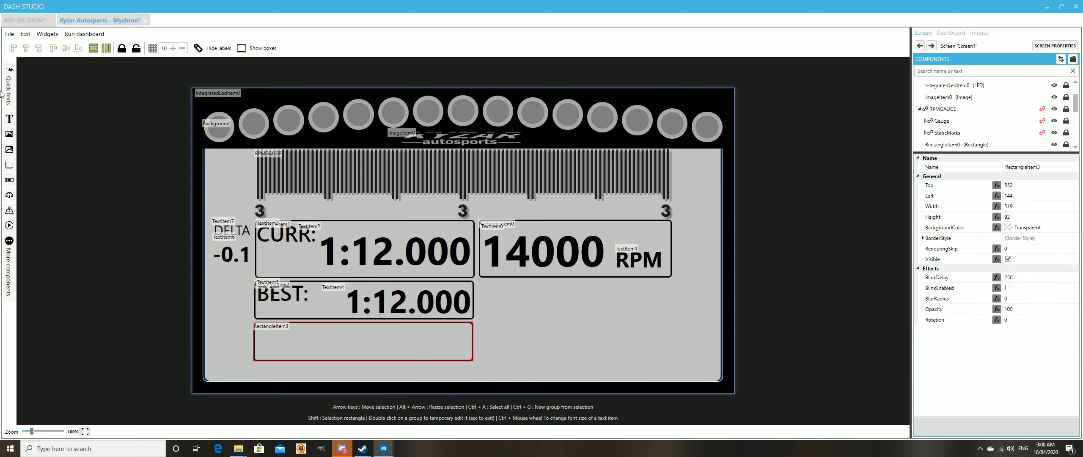
Step: Add a text item inside the new rectangle, matching its width and height to the best lap time text
left_click(10, 119)
left_click_drag(217, 113, 368, 343)
left_click(362, 301, "ctrl")
left_click(94, 48)
left_click(107, 49)
left_click(389, 349)
left_click_drag(406, 337, 407, 342)
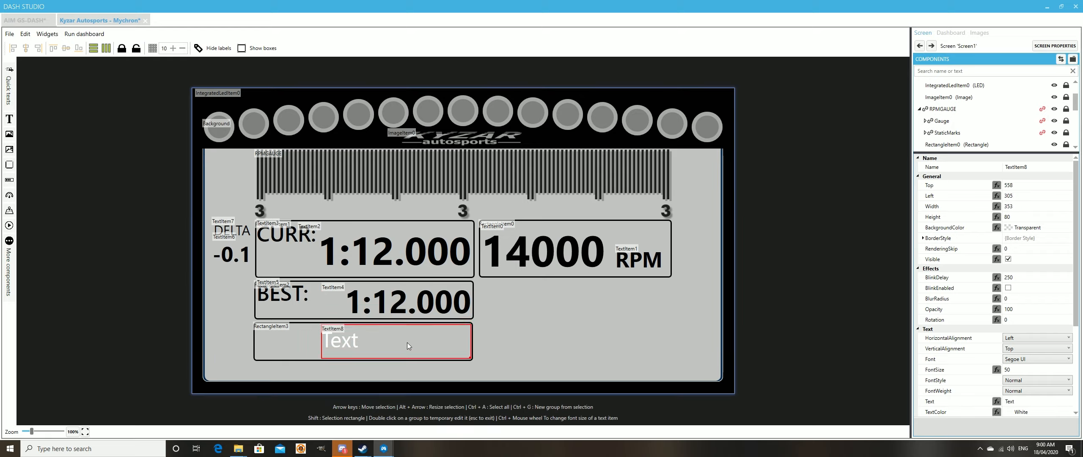
Step: Align the new text item's content to the right horizontally and to the center vertically
left_click(1069, 338)
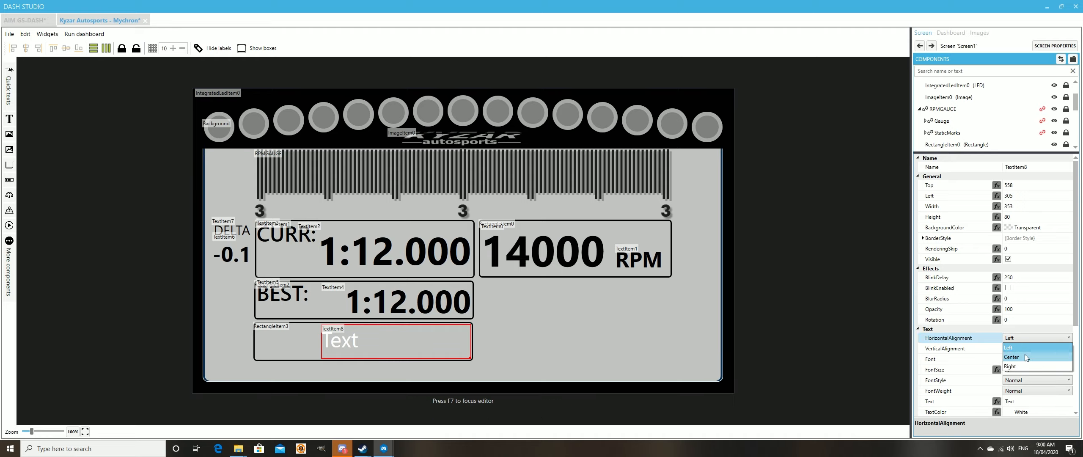
left_click(1025, 358)
left_click(1040, 338)
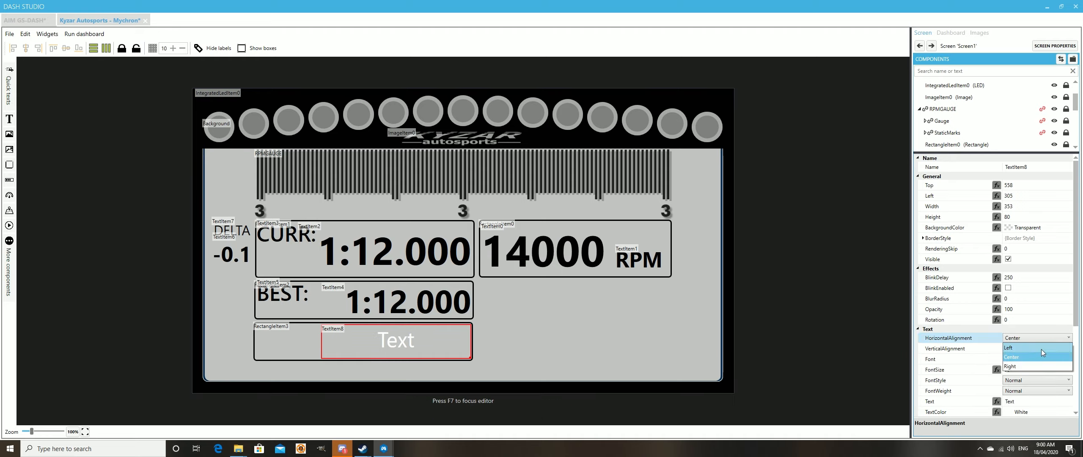
left_click(1060, 366)
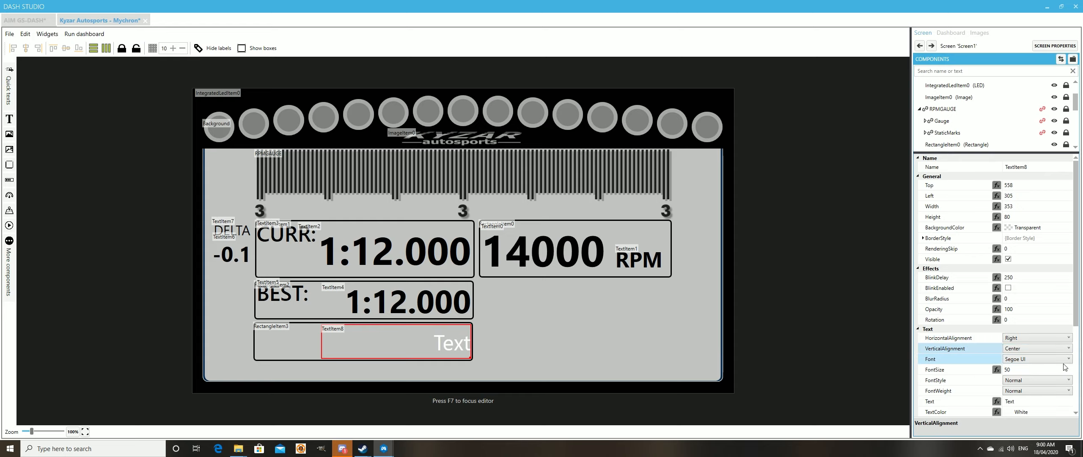
Step: Set the new item's text to 1:12.000 and its text color to black
scroll(1032, 368, "down", 1)
left_click(1027, 359)
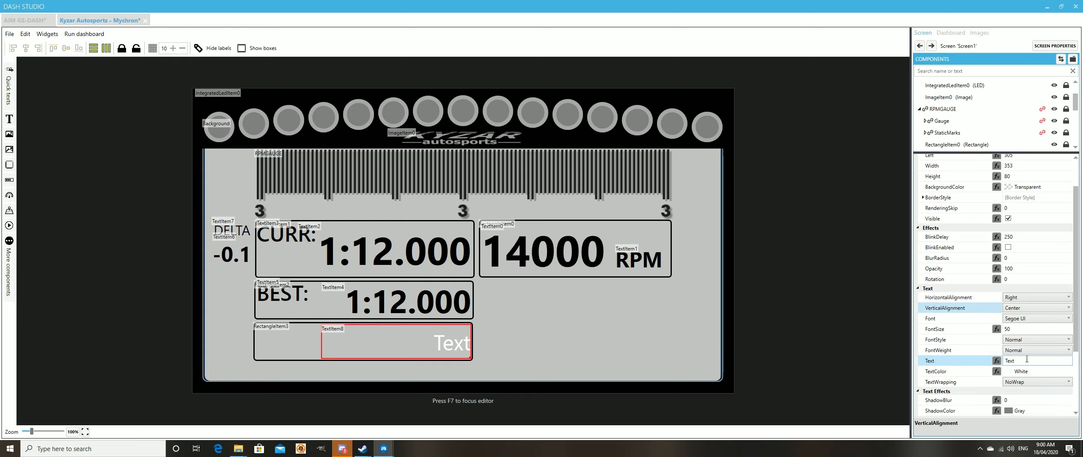
left_click(968, 360)
type("1")
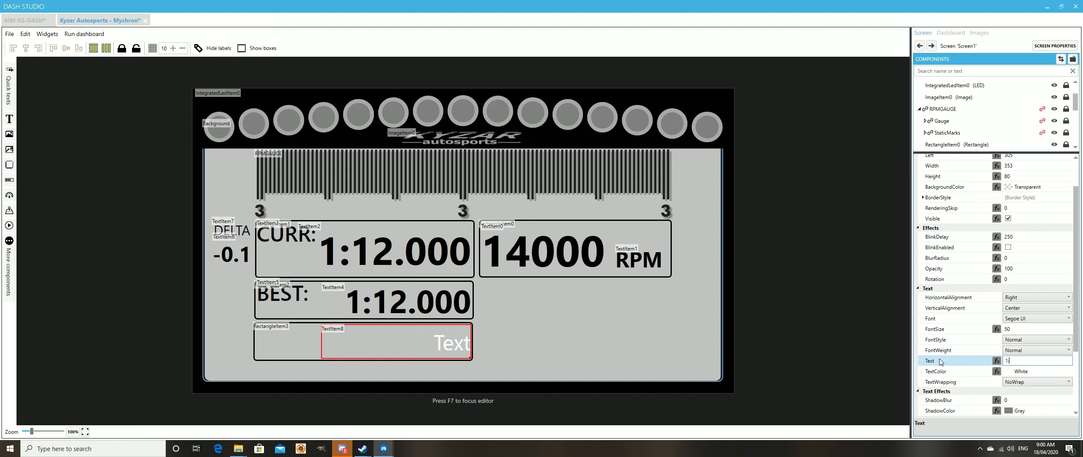
type(":12.000")
left_click(1069, 371)
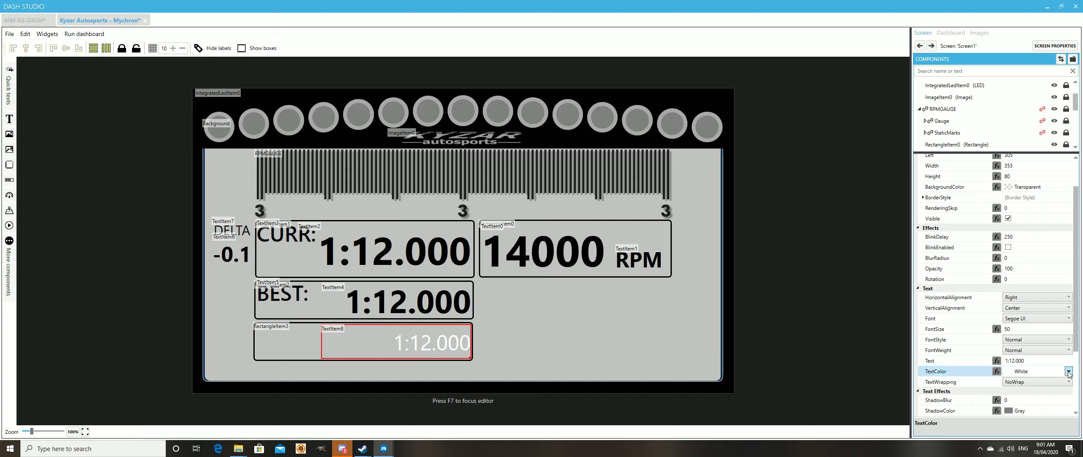
left_click(1024, 360)
Step: Bind the new time item's text to the computed property DataCorePlugin.GameData.NewData.LastLapTime
left_click(997, 360)
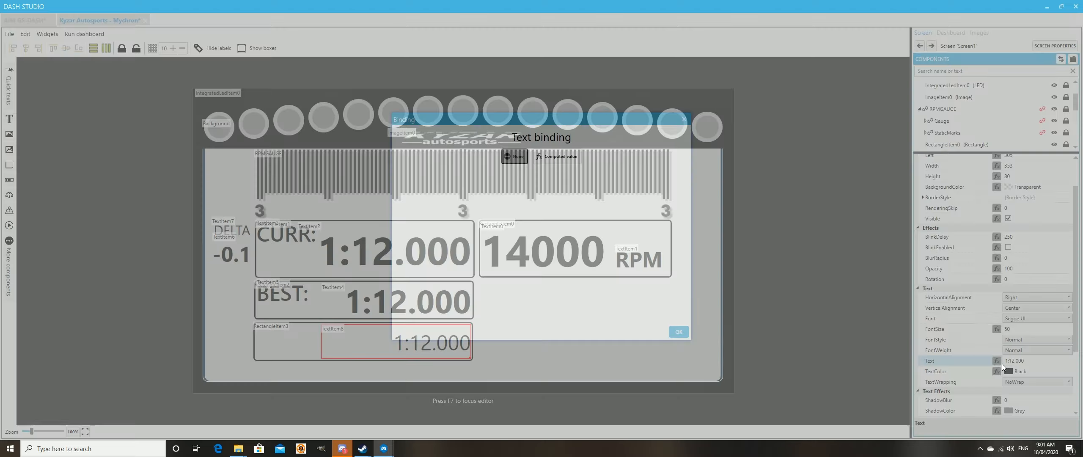
left_click(563, 161)
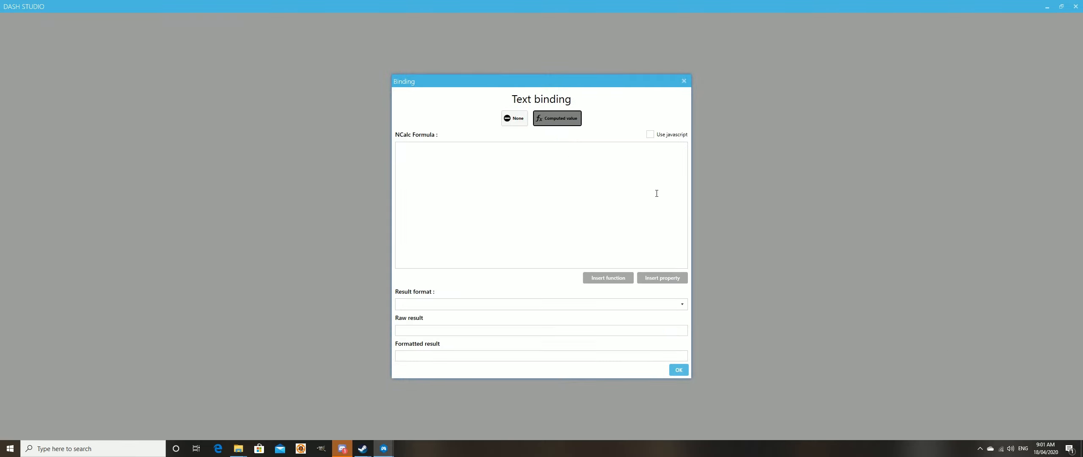
left_click(670, 279)
left_click(487, 135)
type("lap")
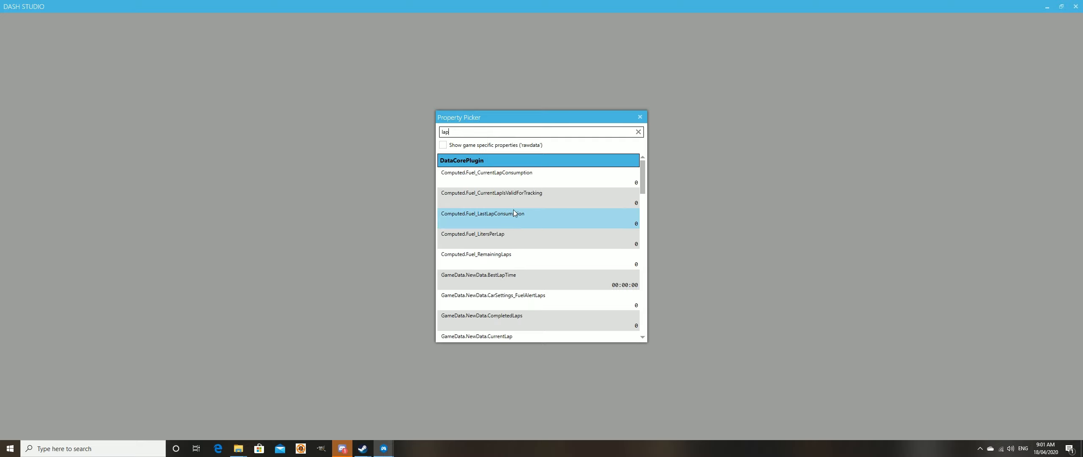
scroll(534, 232, "down", 1)
scroll(544, 293, "down", 2)
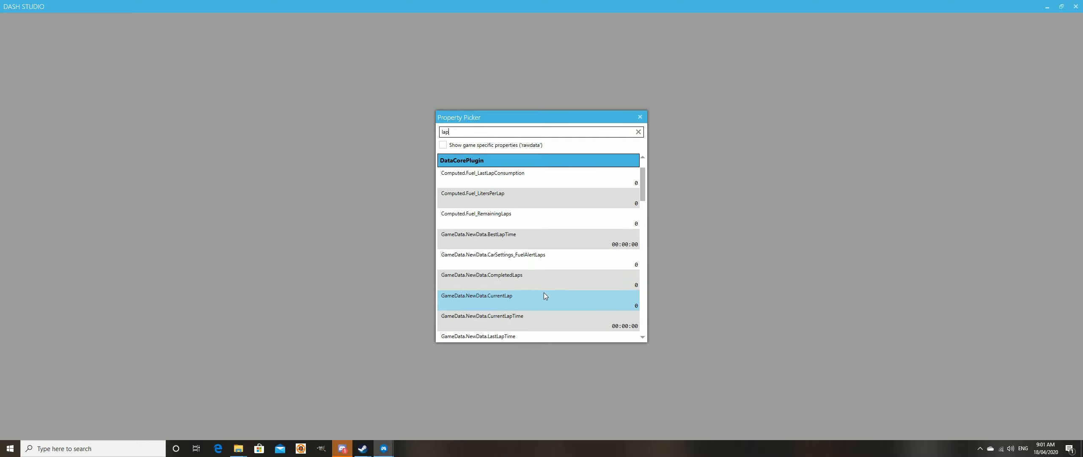
left_click(563, 321)
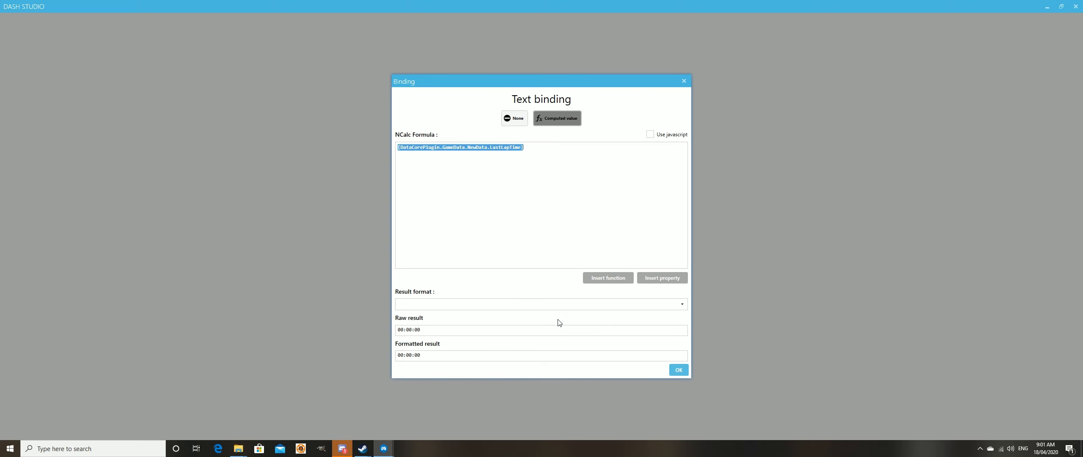
left_click(679, 369)
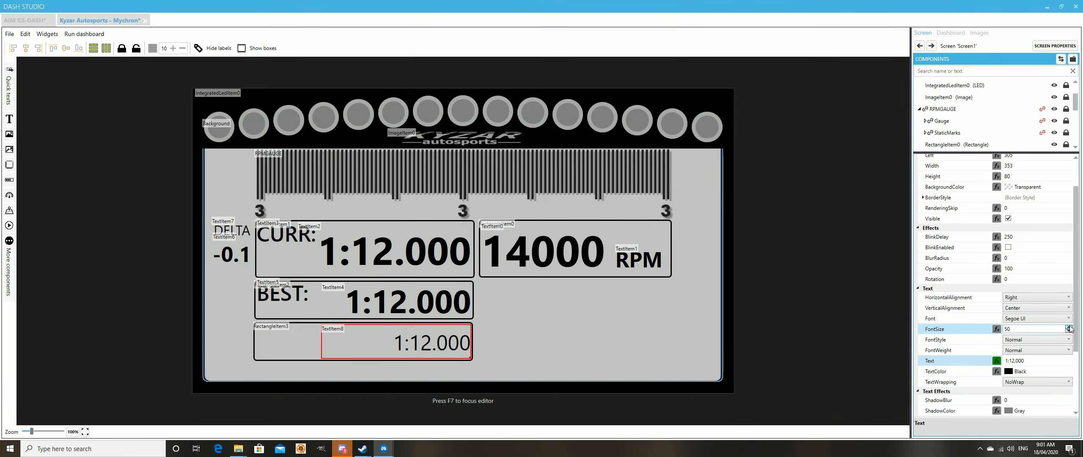
Step: Enlarge the last lap time text to font size 69 and set its font weight to Bold
left_click(1069, 327)
left_click(1069, 327)
left_click(1069, 327)
left_click(1069, 327)
left_click(1069, 327)
left_click(1069, 327)
left_click(1069, 327)
left_click(1069, 327)
left_click(1069, 327)
left_click(1069, 327)
left_click(1069, 327)
left_click(1069, 327)
left_click(1069, 327)
left_click(1069, 327)
left_click(1069, 327)
left_click(1069, 327)
left_click(1069, 327)
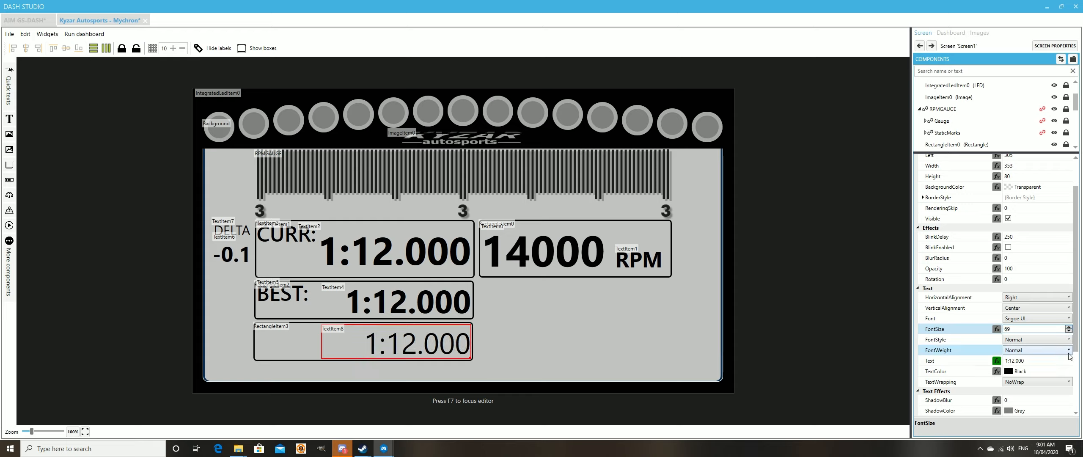
left_click(1068, 350)
left_click(1027, 369)
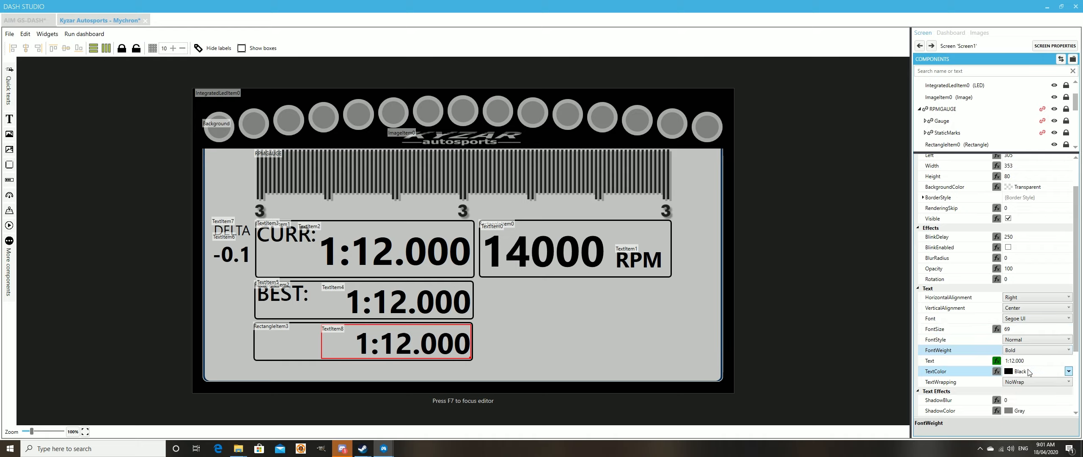
Step: Set the last lap time text's font size to 75, matching the best lap time text
left_click(403, 295)
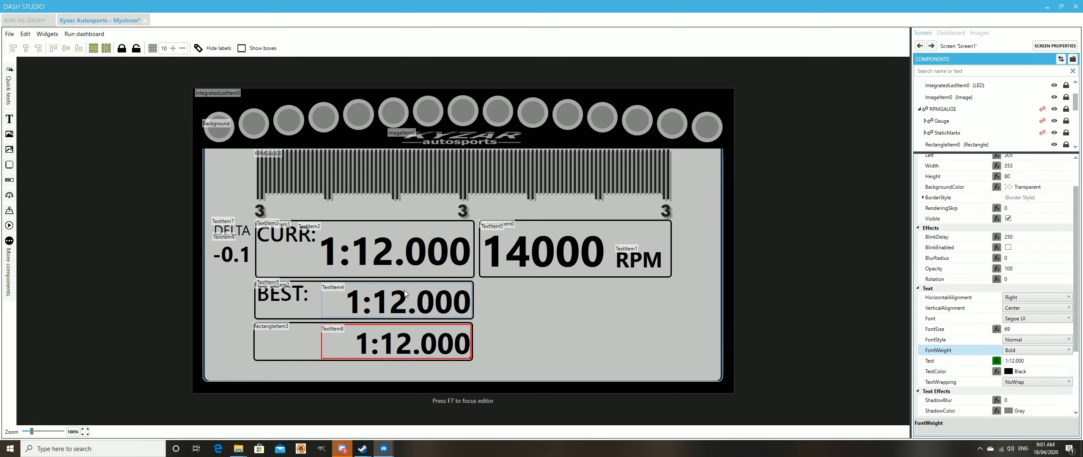
left_click(415, 337)
left_click_drag(1017, 320, 987, 321)
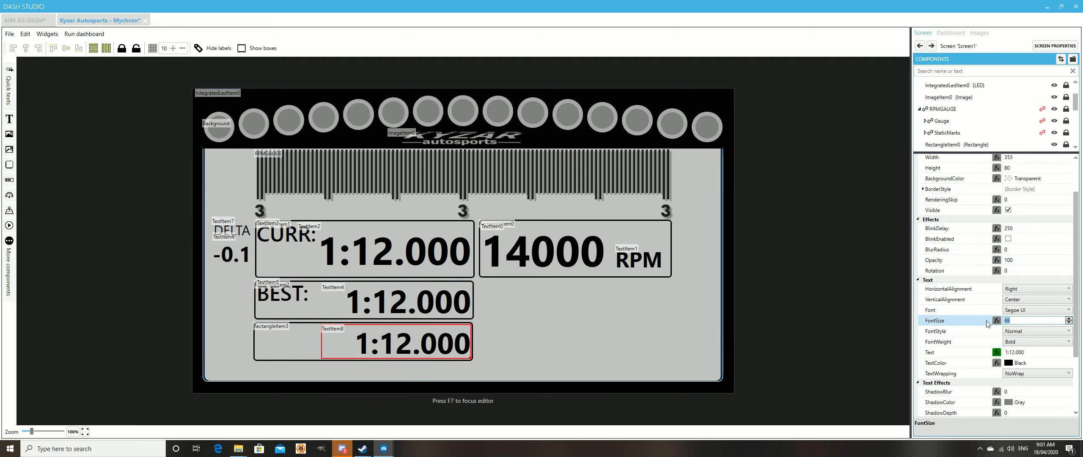
type("75")
key("Tab")
Step: Add a text item beside the last lap time inside its box and set its text to LAST:
left_click(289, 340)
left_click(9, 119)
left_click_drag(214, 111, 300, 349)
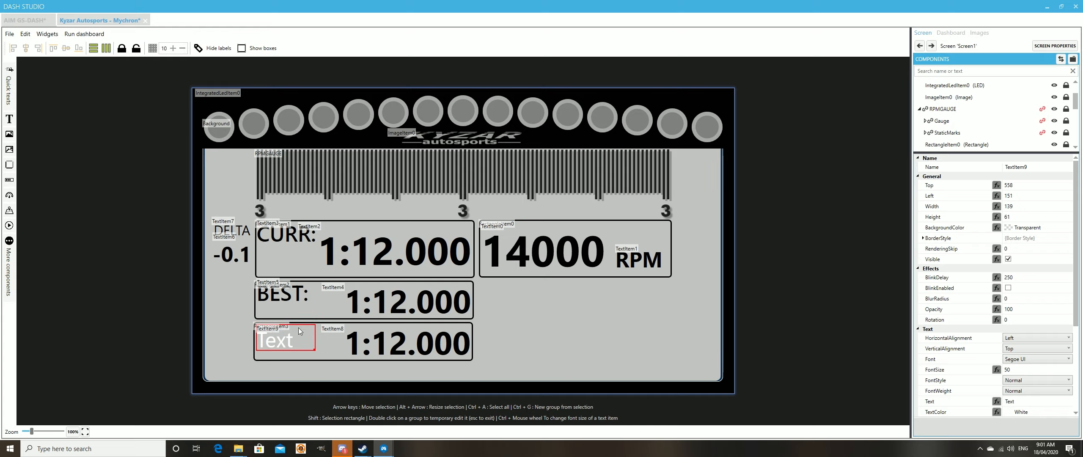
scroll(961, 372, "down", 1)
left_click(960, 381)
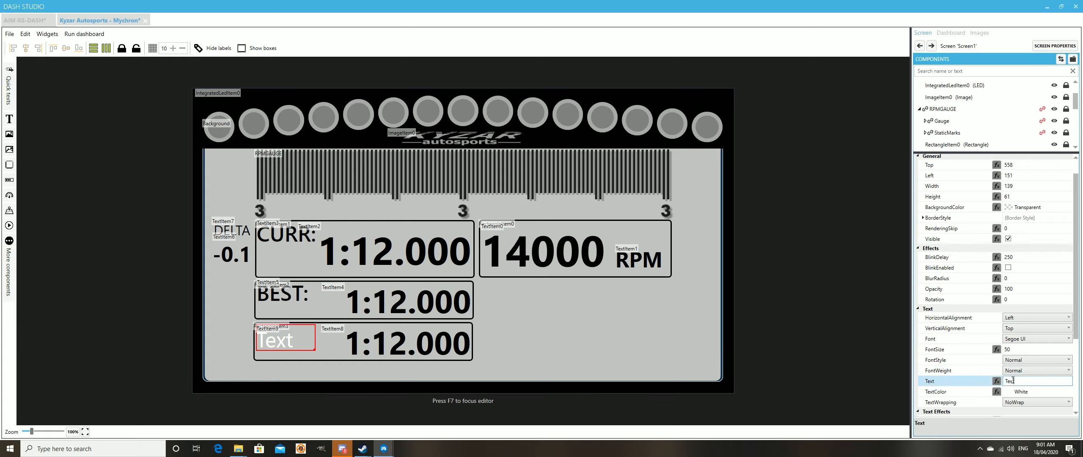
type("LAST:")
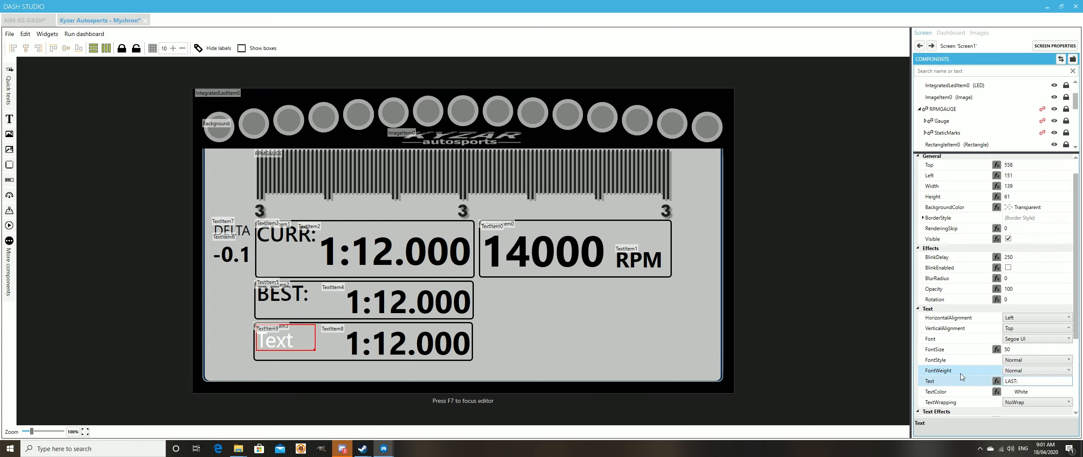
key("Tab")
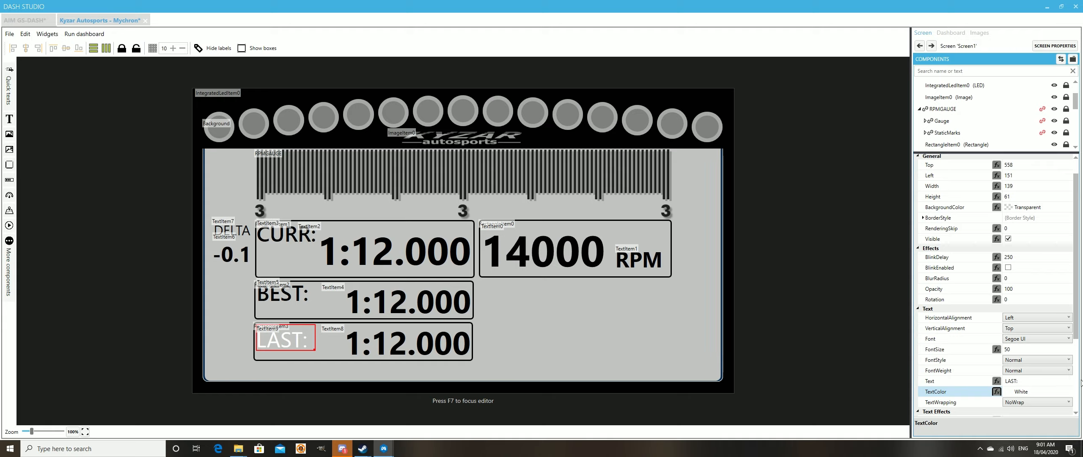
Step: Set the LAST: label's text color to black and its font weight to SemiBold
left_click(1069, 402)
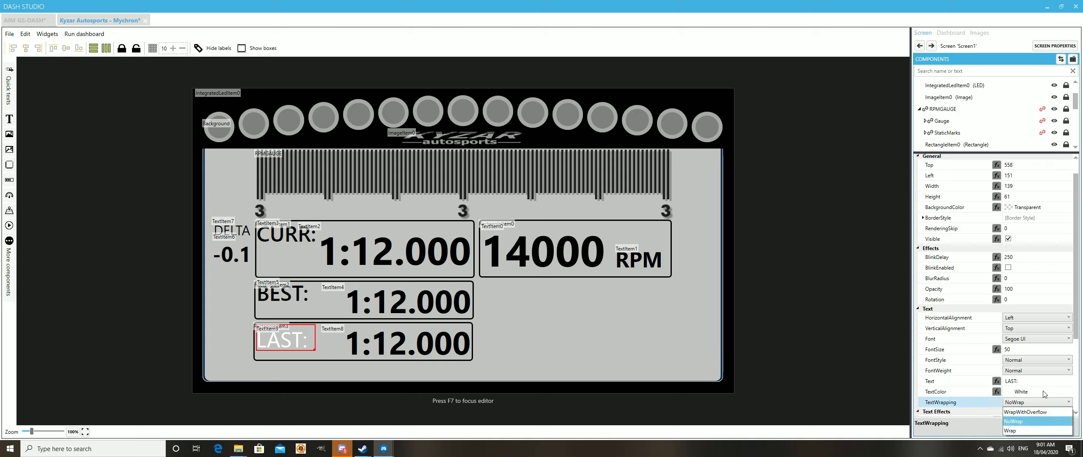
left_click(1045, 393)
left_click(1069, 391)
left_click(1023, 378)
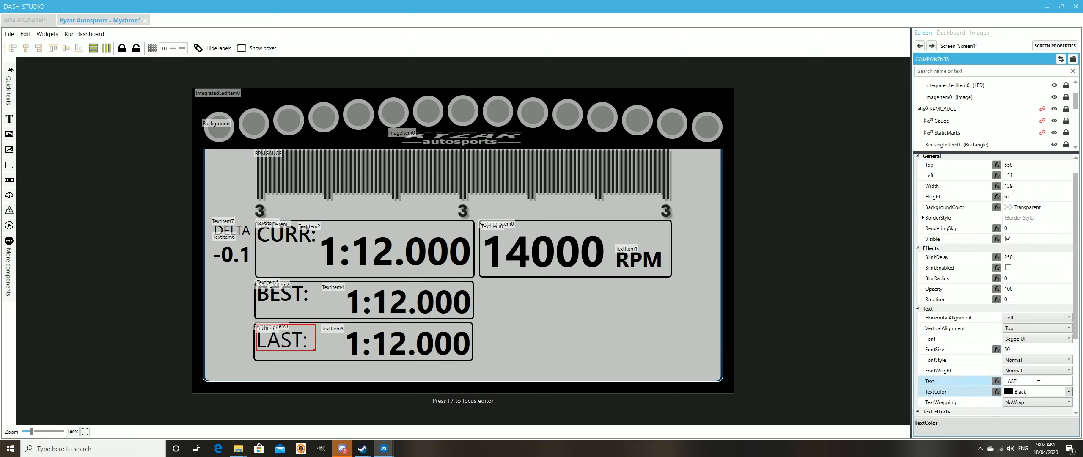
left_click(1068, 370)
left_click(1017, 351)
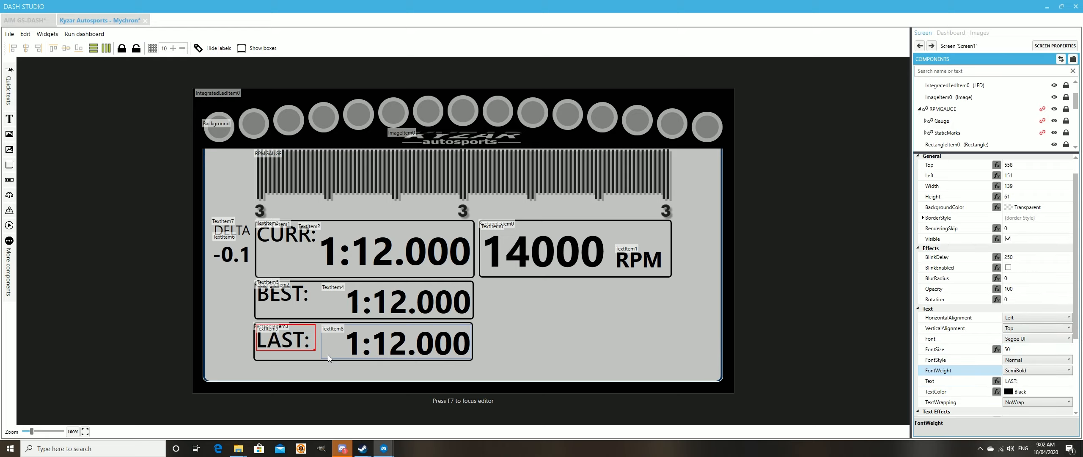
Step: Move the LAST: label up in its box, and left-align the CURR:, BEST: and LAST: labels at a left position of about 150
left_click_drag(290, 341, 289, 336)
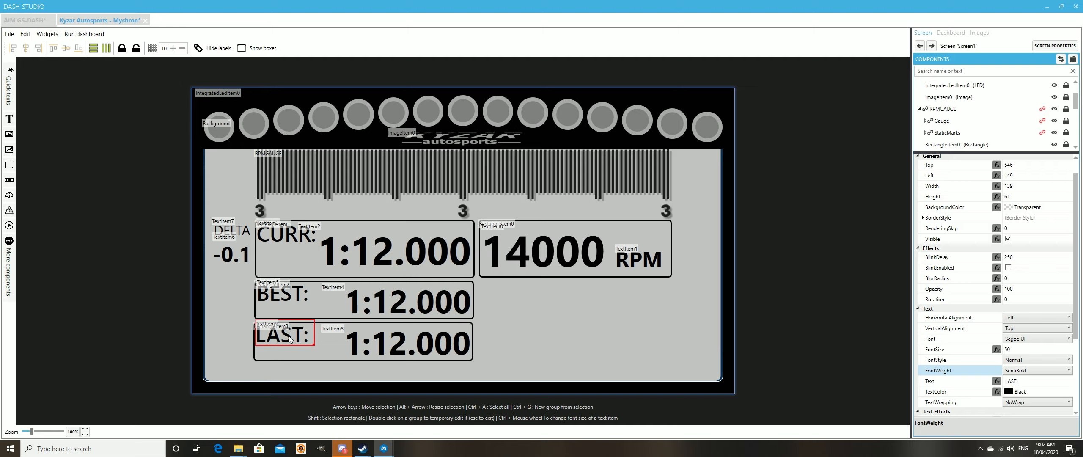
left_click(552, 341)
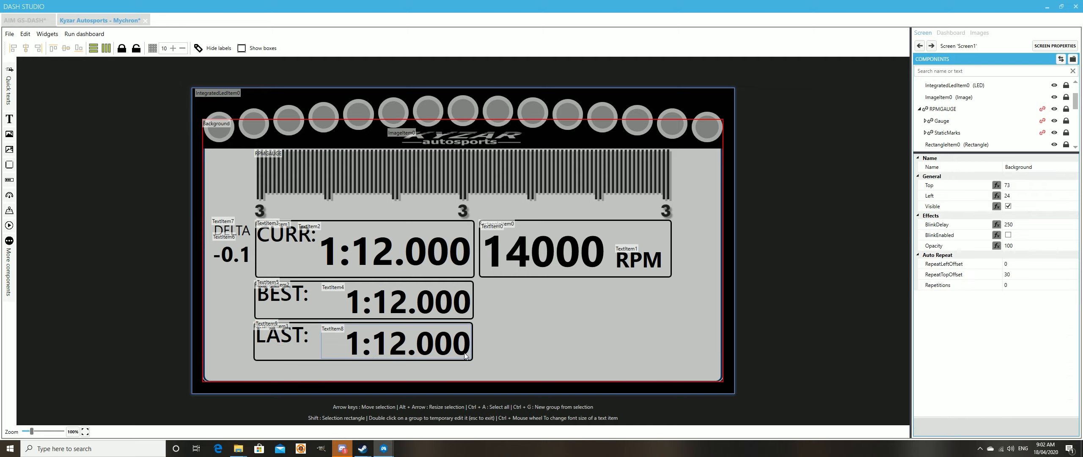
left_click(284, 334)
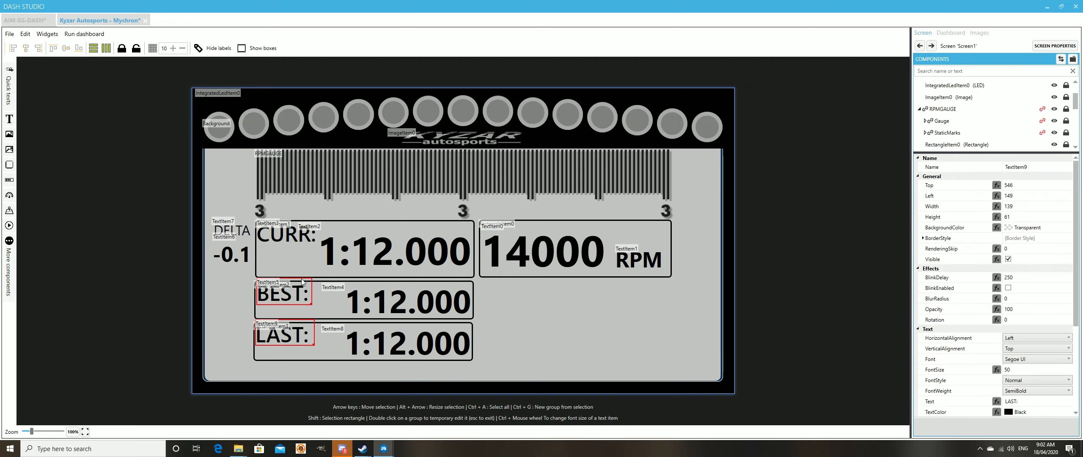
left_click(298, 242, "ctrl")
left_click(25, 49)
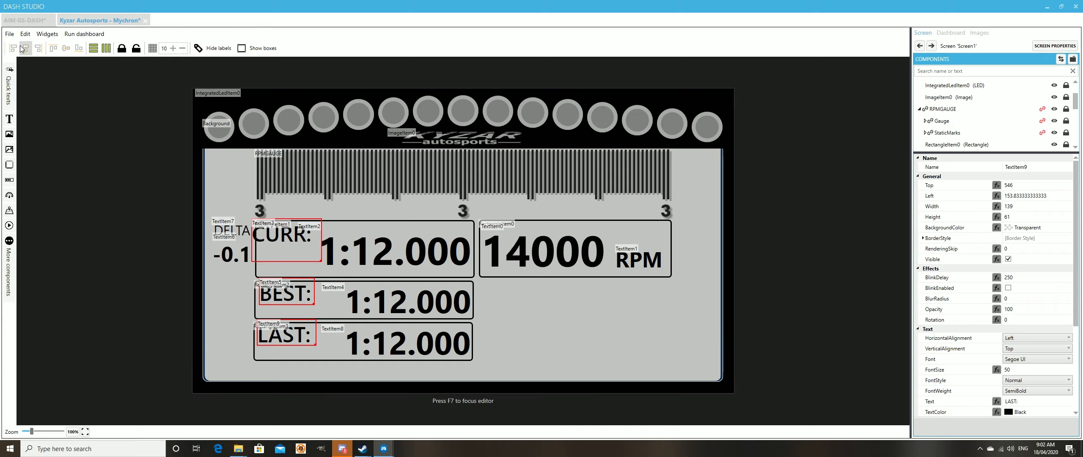
left_click(13, 48)
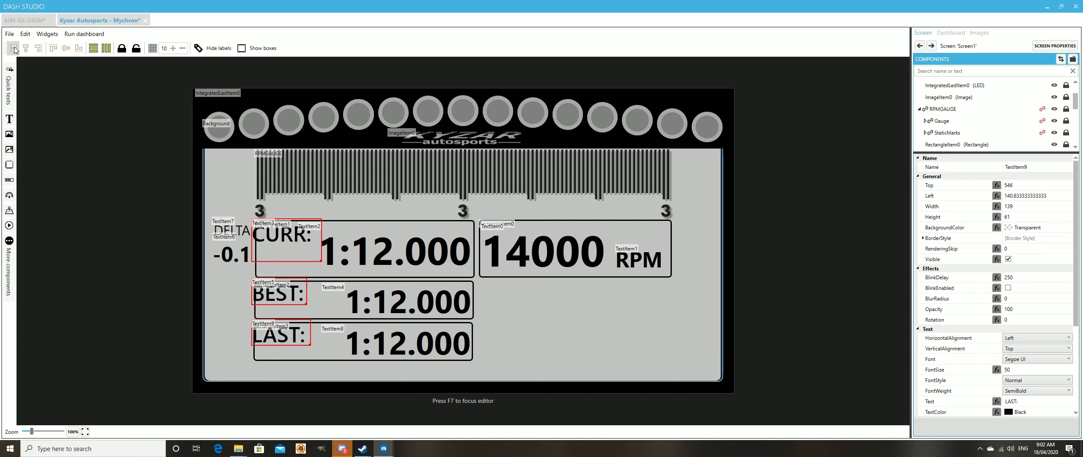
left_click_drag(301, 235, 306, 236)
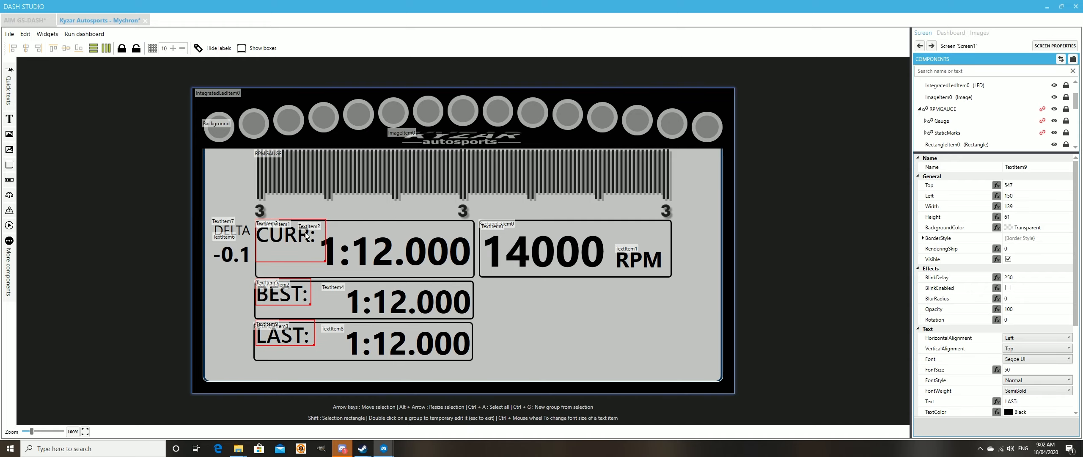
Step: Align the left edges of the current, best and last lap time rectangles
left_click(430, 230)
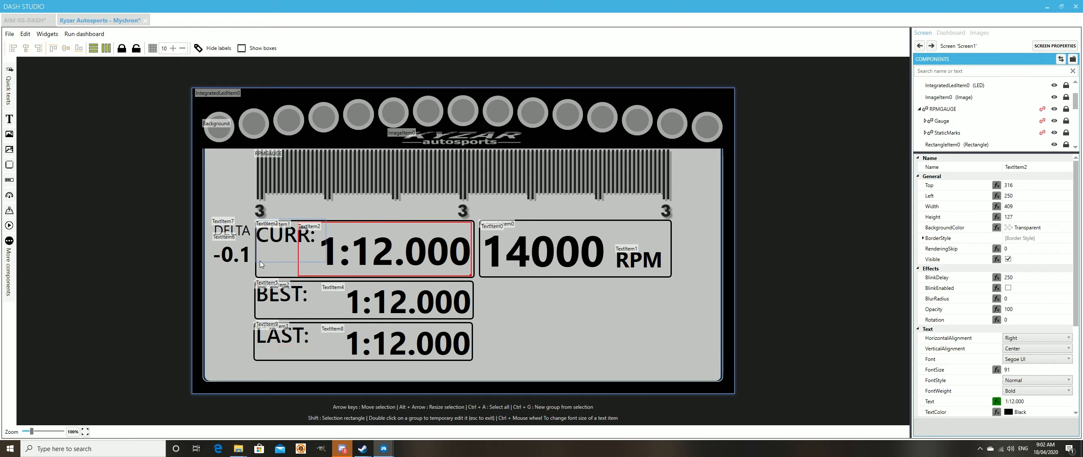
left_click(286, 273)
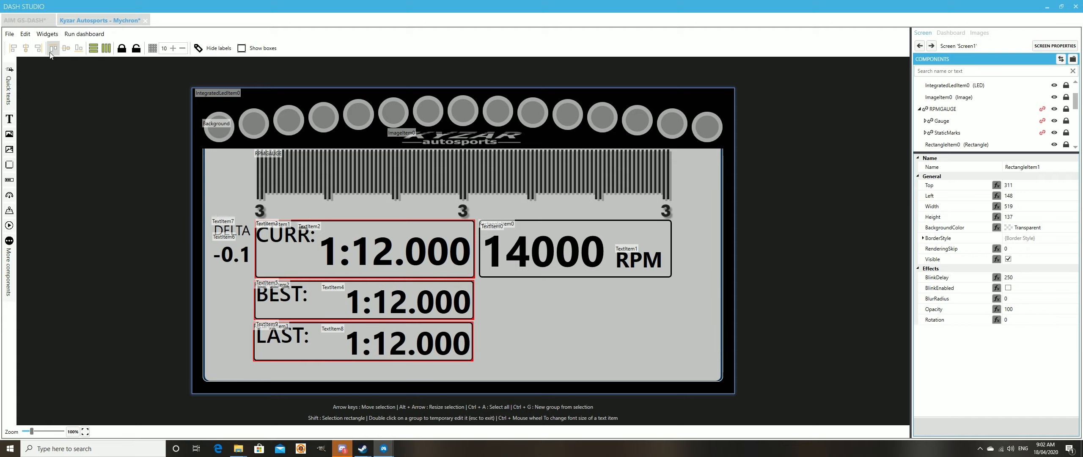
left_click(14, 49)
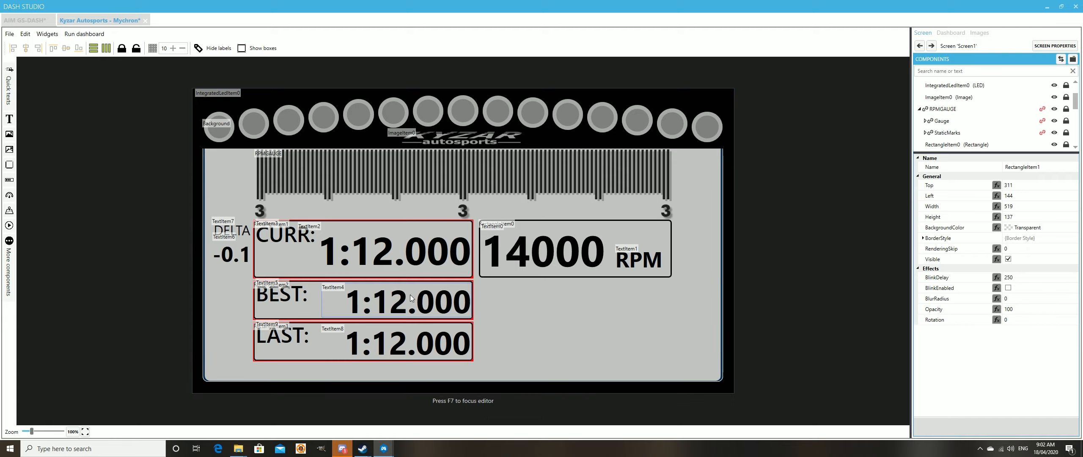
Step: Align the right edges of the best and last lap time text items
left_click(393, 305)
left_click(399, 347, "ctrl")
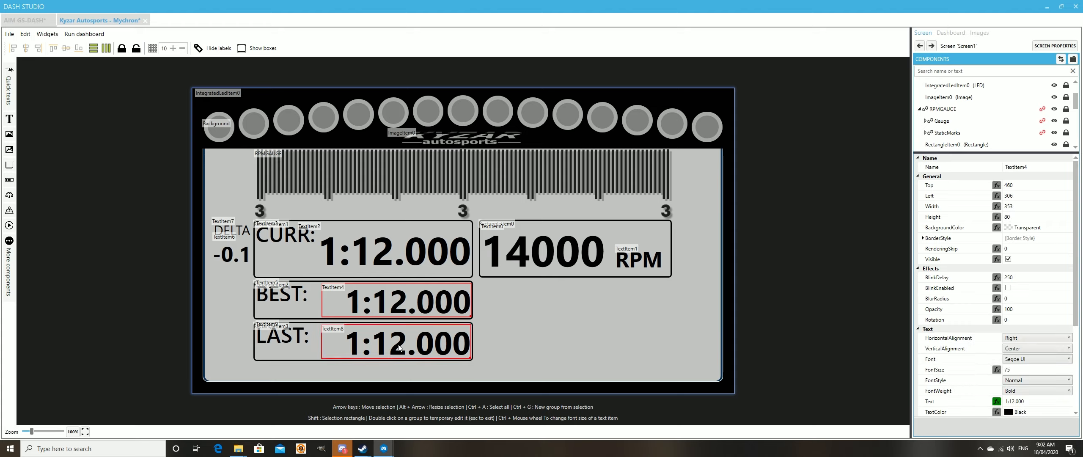
left_click(41, 50)
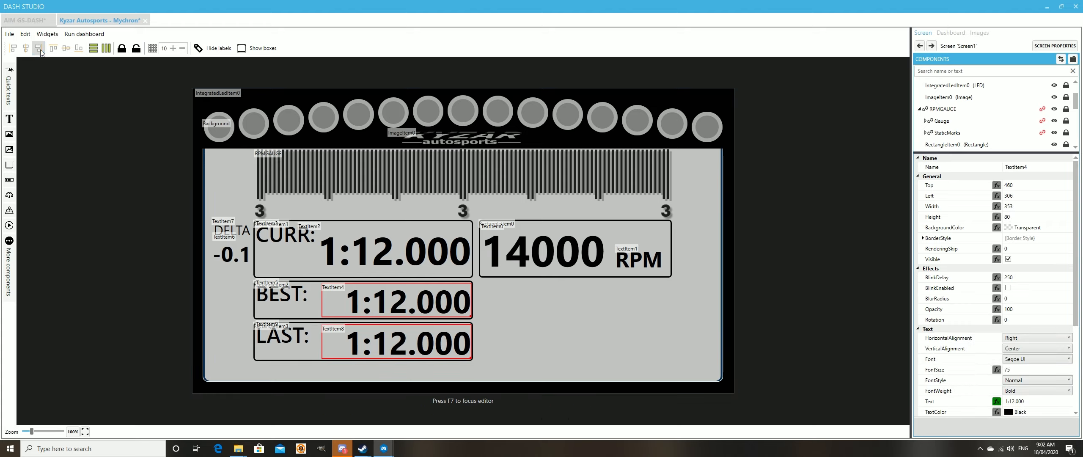
left_click(213, 286)
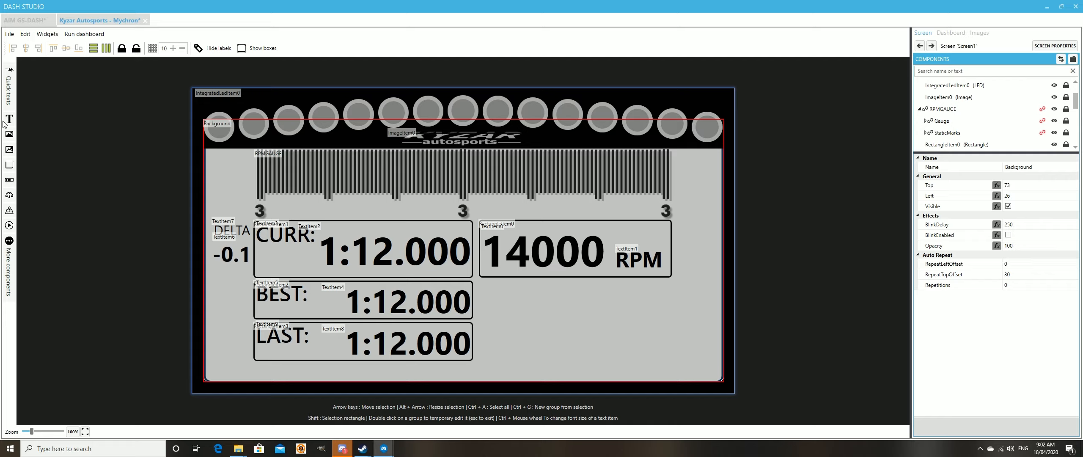
Step: Add a rectangle below the RPM box, about 174 wide and 189 high, spanning the height of the best and last lap boxes
left_click(10, 164)
left_click_drag(231, 117, 512, 301)
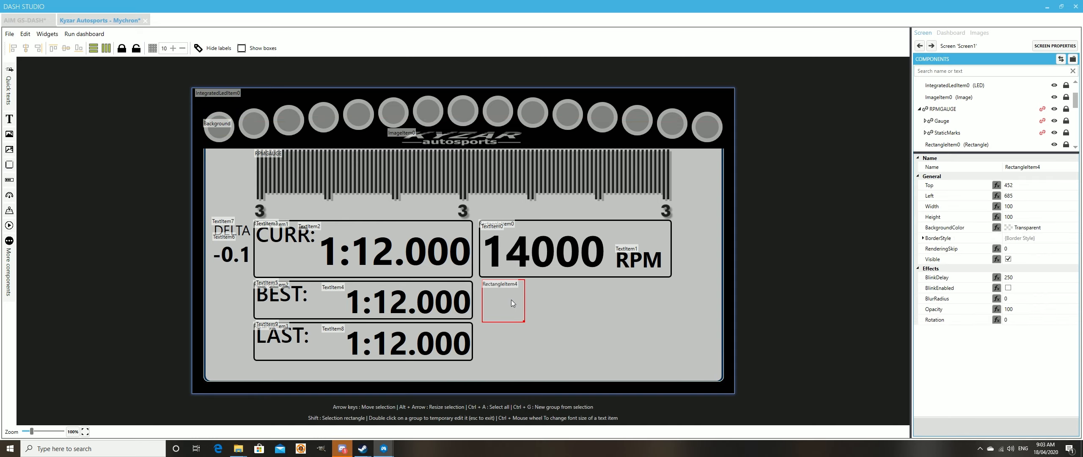
left_click_drag(521, 321, 552, 360)
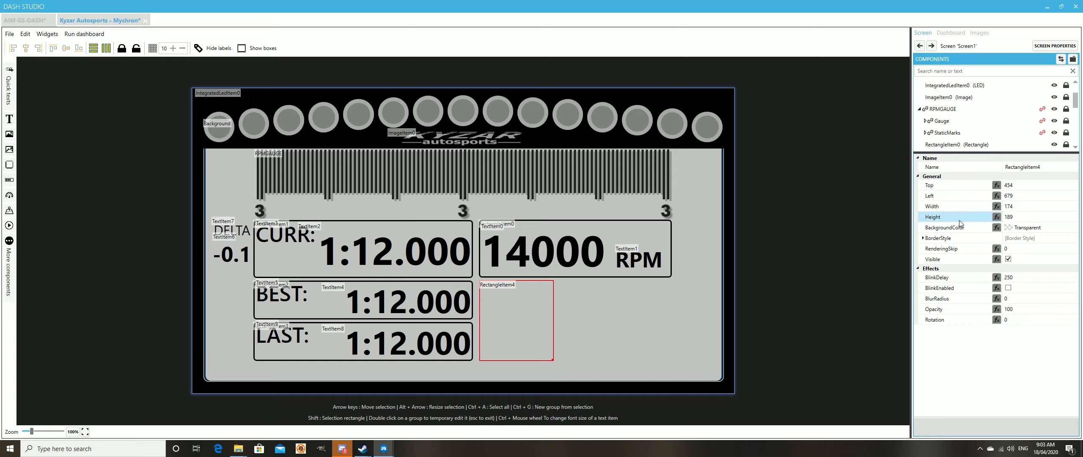
Step: Give the rectangle below the RPM box a black border 3 thick on all sides with a corner radius of 6
left_click(925, 240)
left_click(923, 238)
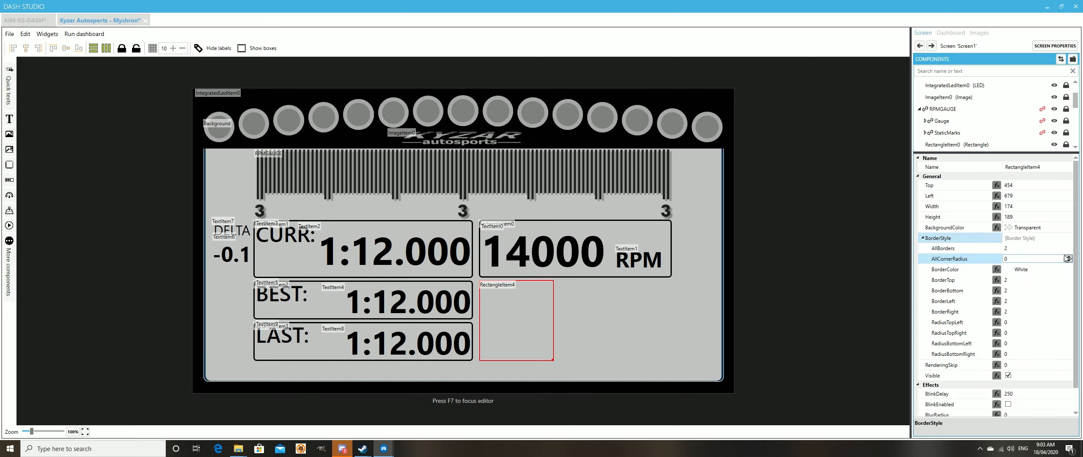
left_click(1069, 261)
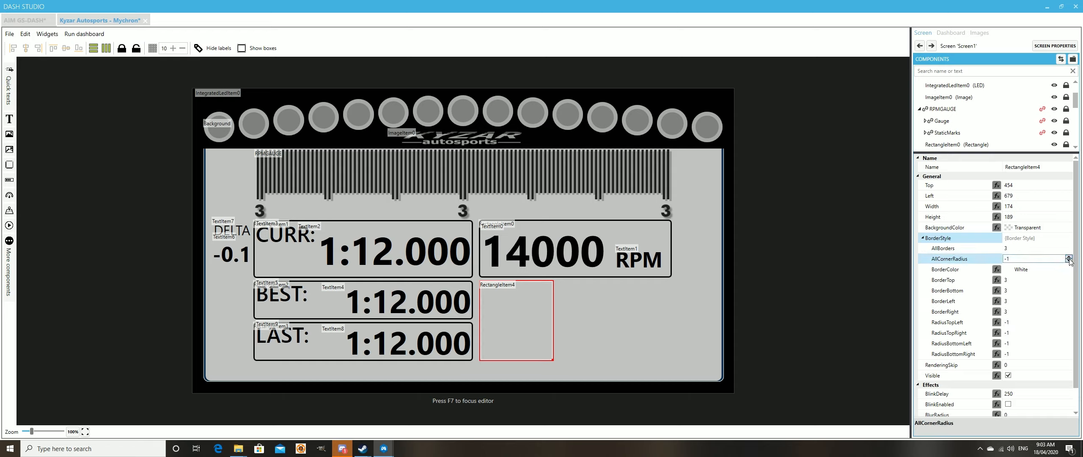
left_click(1068, 258)
left_click(1068, 269)
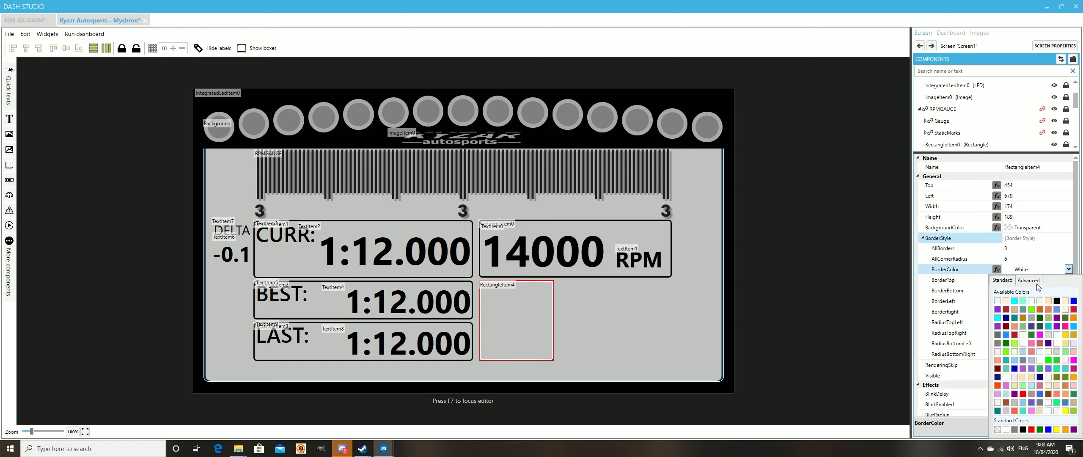
left_click(1023, 429)
left_click(617, 344)
left_click(484, 314)
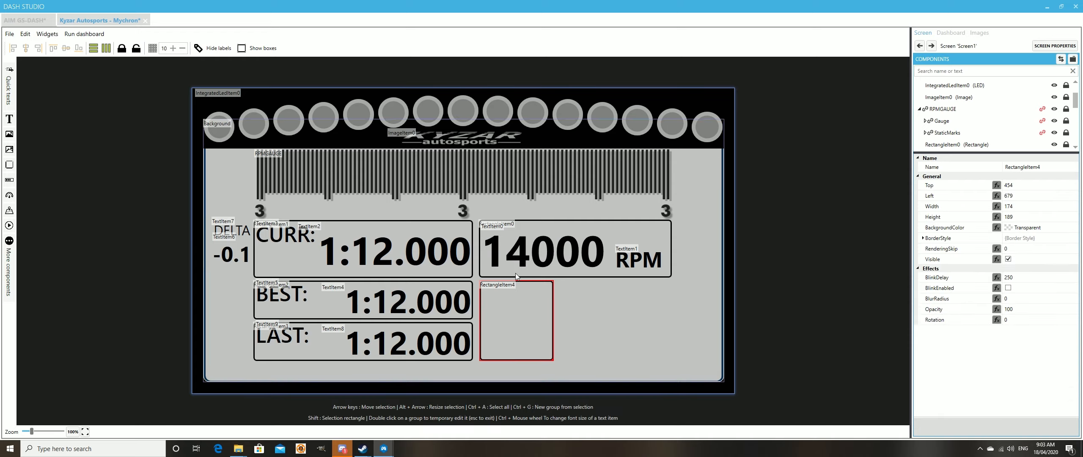
Step: Align the left edge of the rectangle below the RPM box with the left edge of the RPM box
left_click(662, 227, "ctrl")
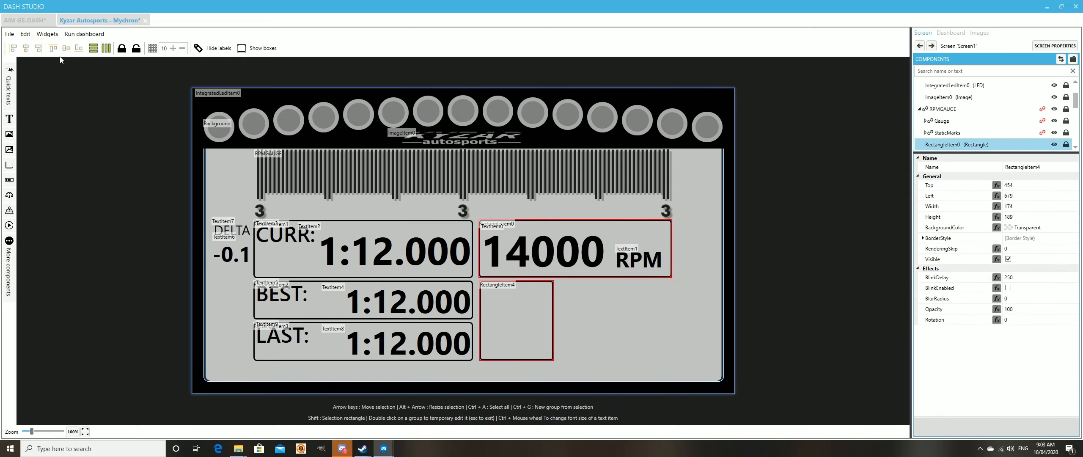
left_click(14, 48)
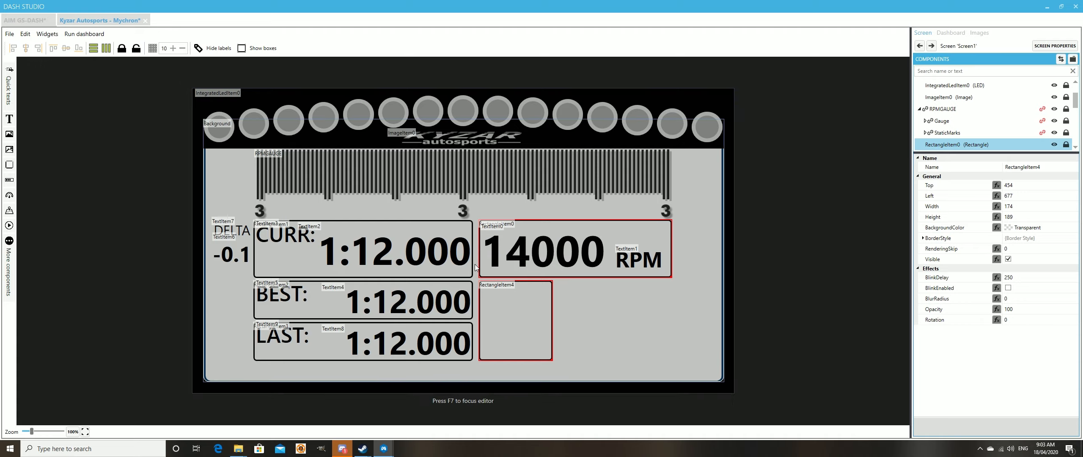
left_click(533, 323)
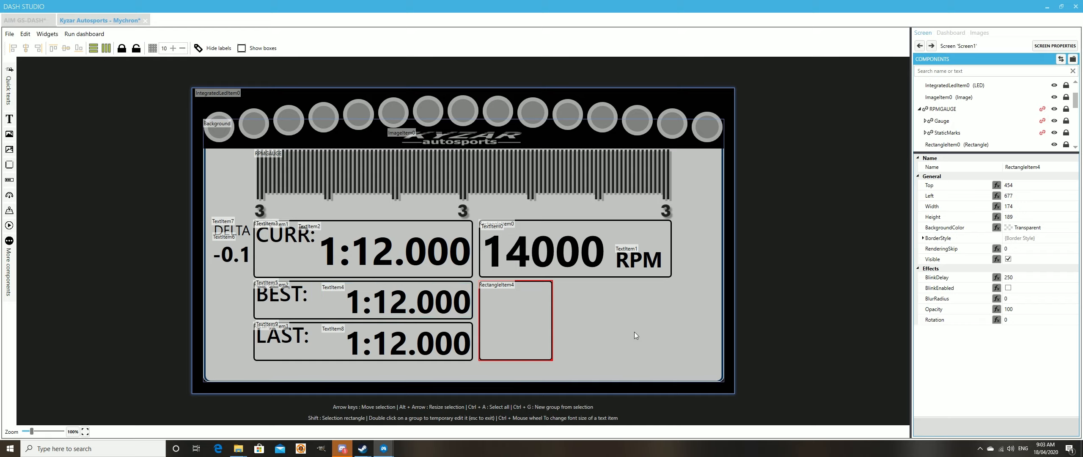
left_click(606, 336)
Step: Add a text item about 163 wide and 133 high in the lower part of the box below RPM, reading "00.0"
left_click(9, 119)
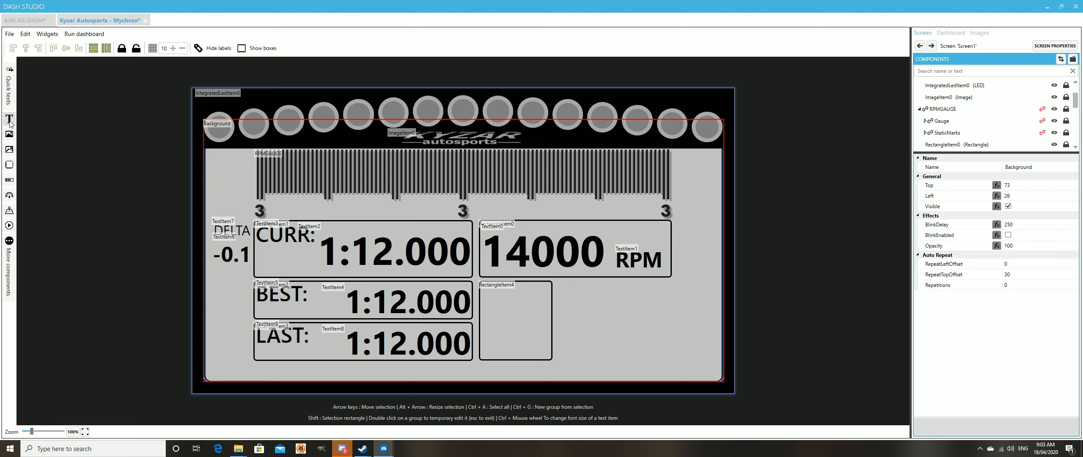
left_click_drag(230, 112, 549, 358)
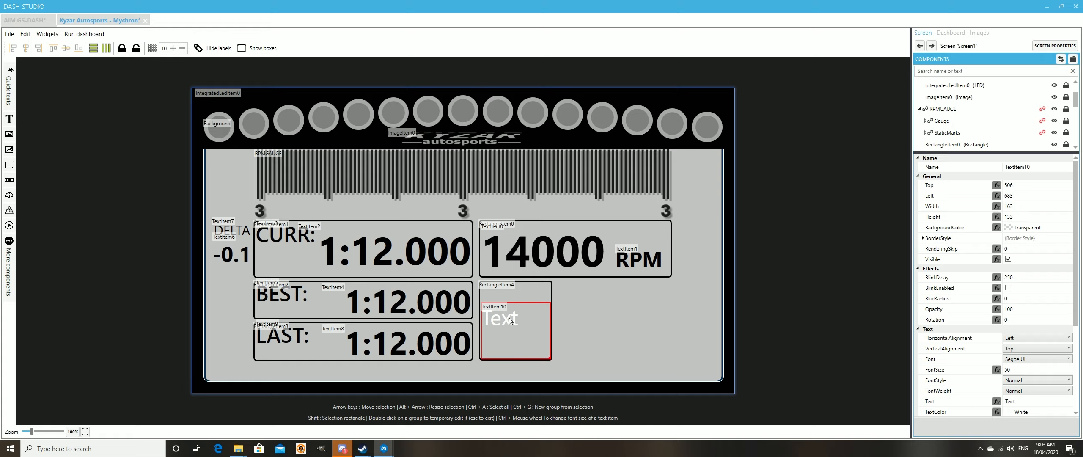
scroll(1032, 368, "down", 2)
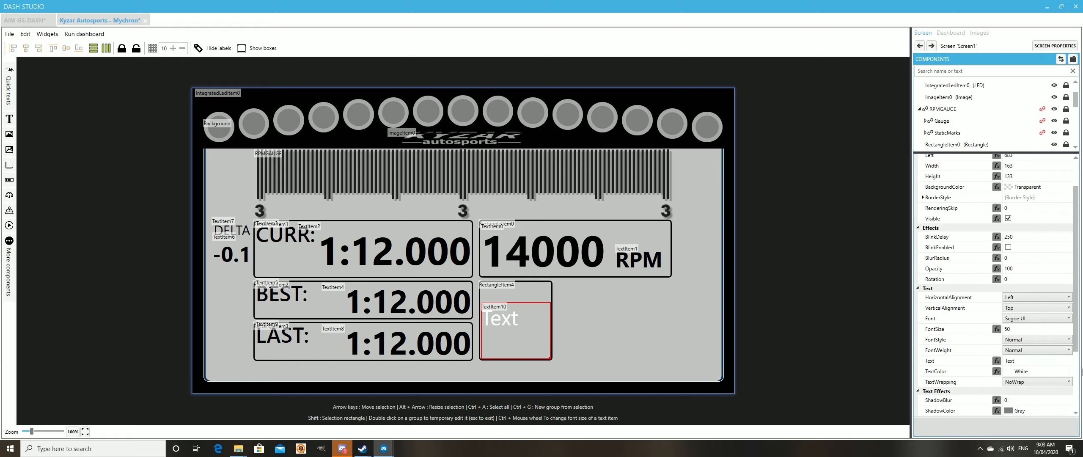
left_click(1045, 361)
left_click(937, 359)
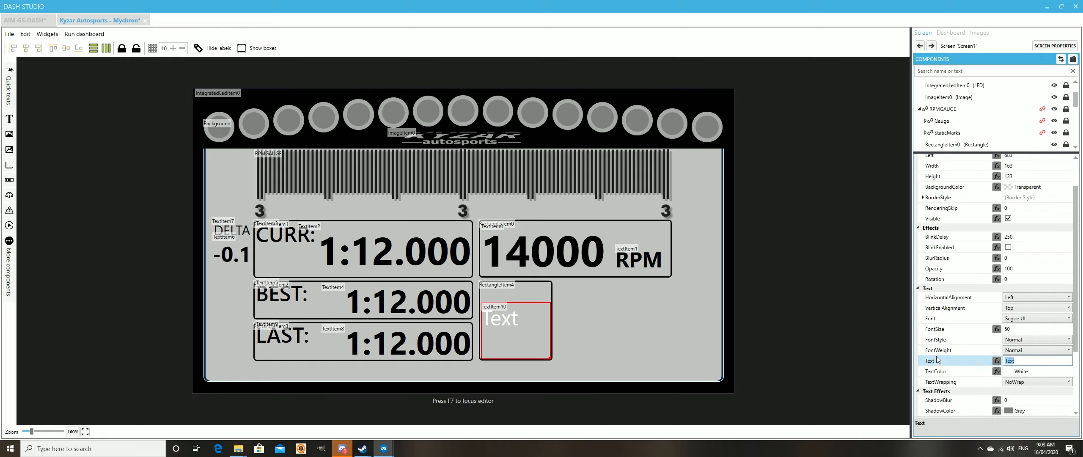
type("00.0")
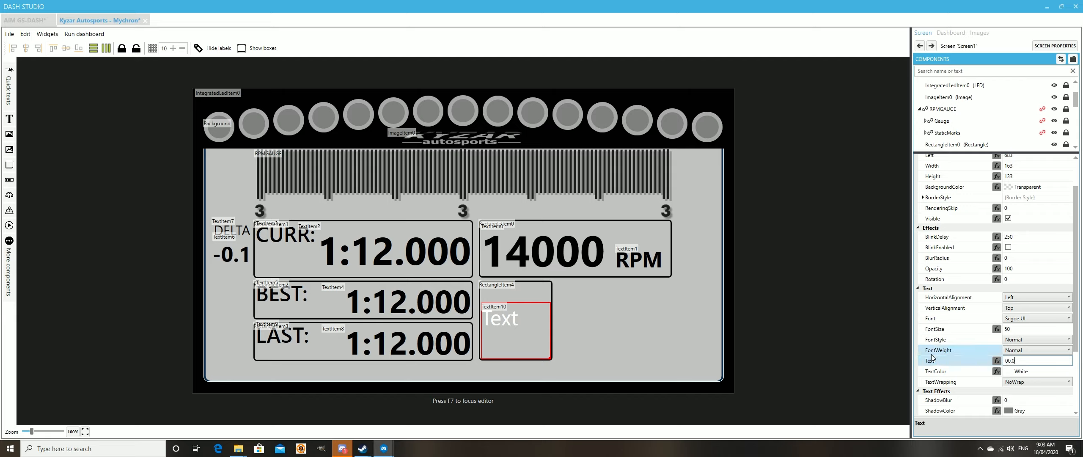
key("Tab")
Step: Set the "00.0" text to black and center it vertically and horizontally in its item
left_click(1068, 371)
left_click(1026, 360)
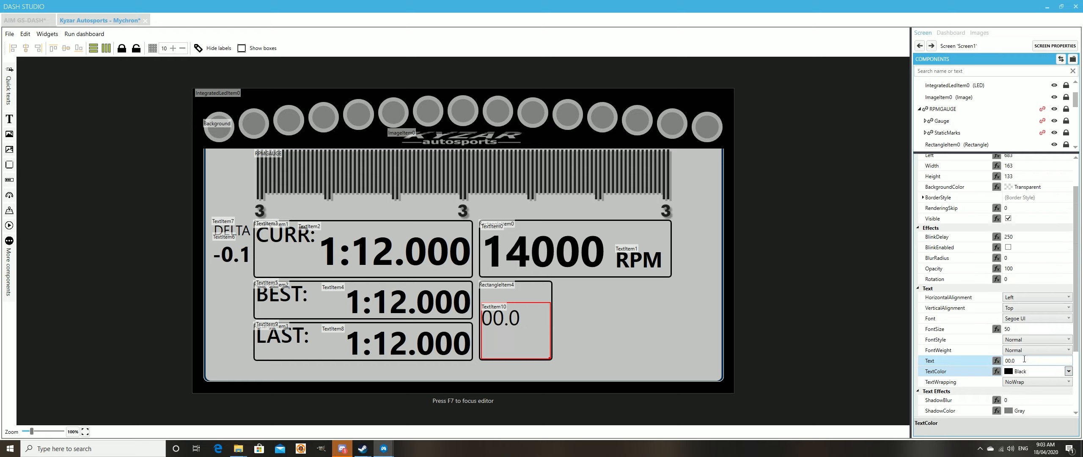
left_click(1068, 308)
left_click(1062, 325)
left_click(1069, 298)
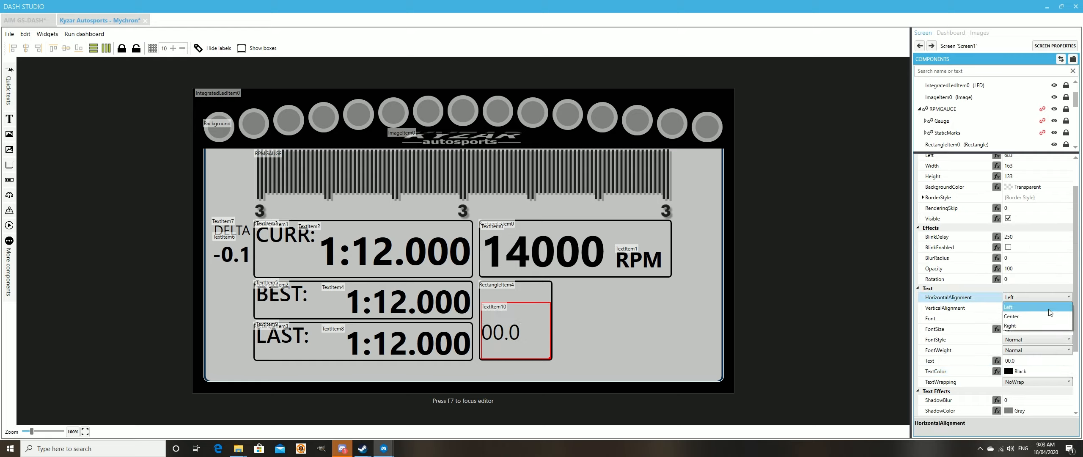
left_click(1060, 315)
Step: Set the "00.0" text's font size to 52 and its font weight to Bold
left_click(1058, 328)
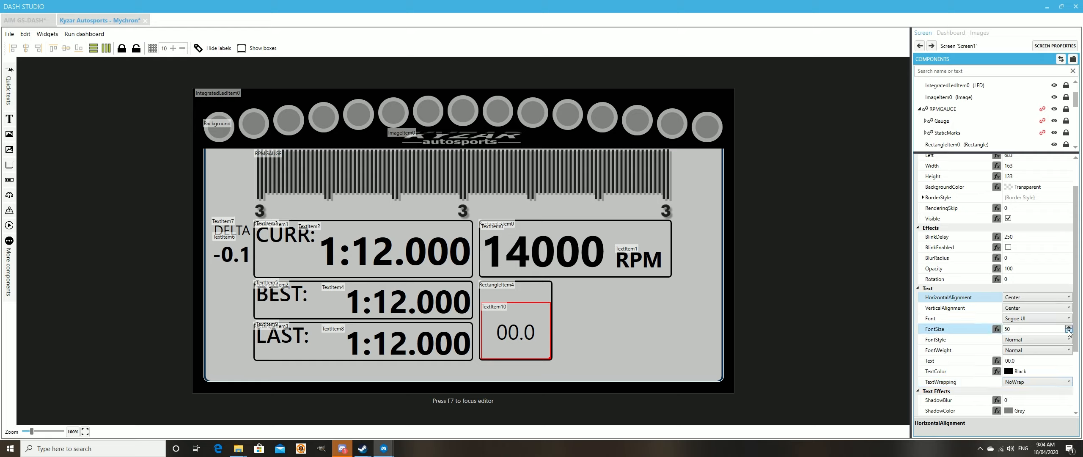
left_click(1069, 326)
left_click(1068, 326)
left_click(1068, 351)
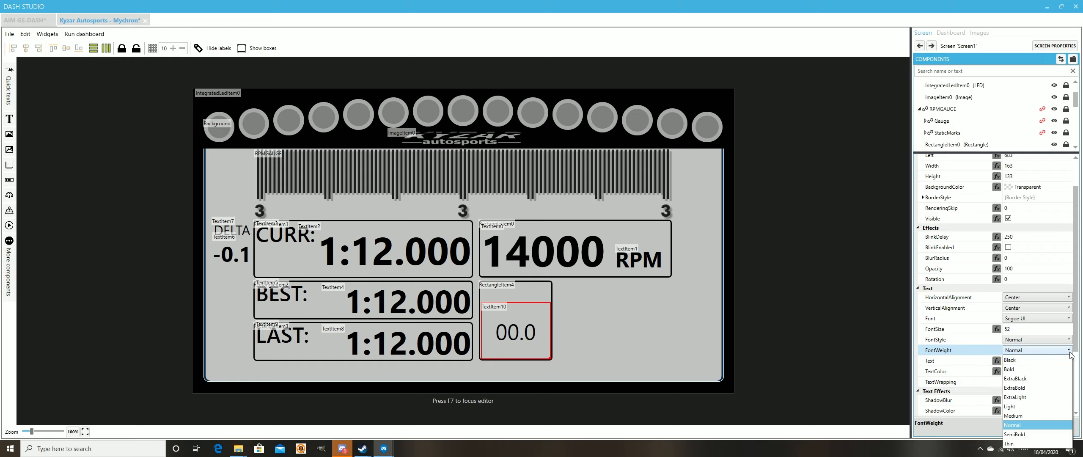
left_click(1022, 436)
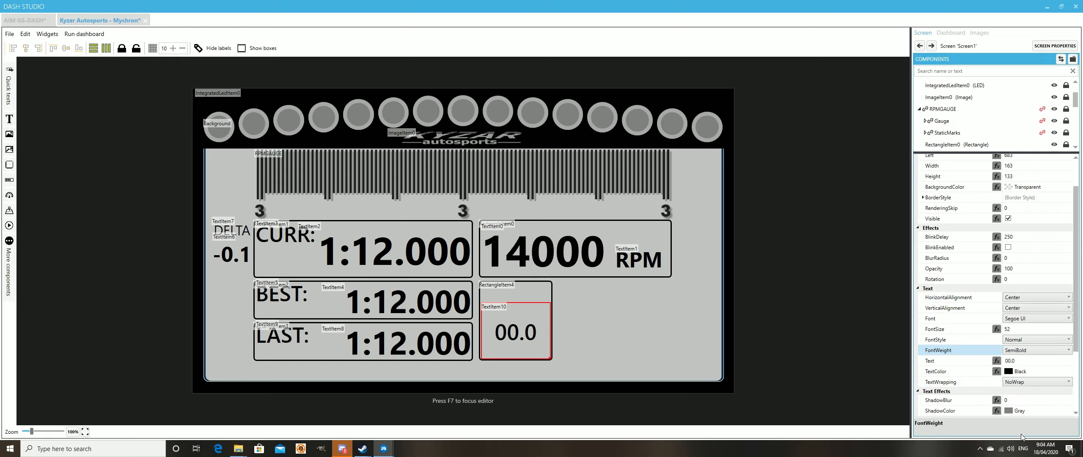
left_click(1069, 350)
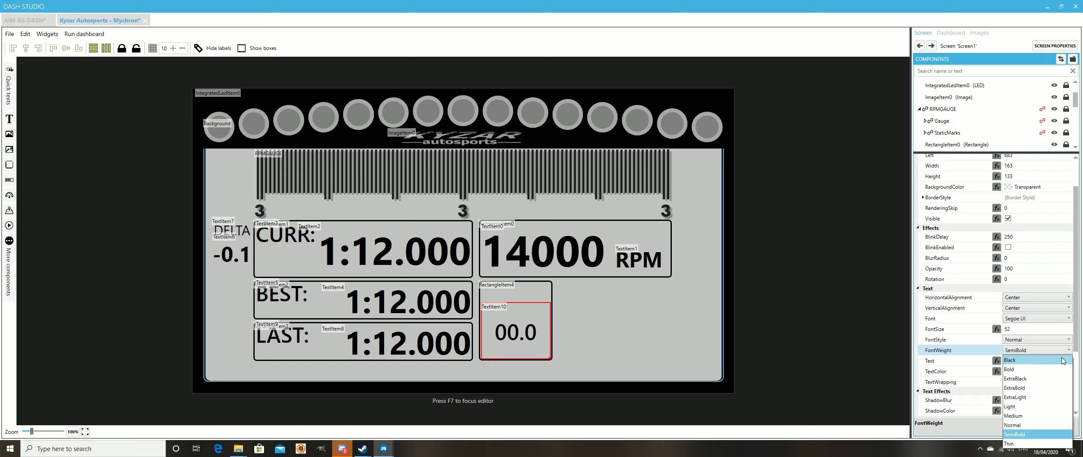
left_click(1040, 369)
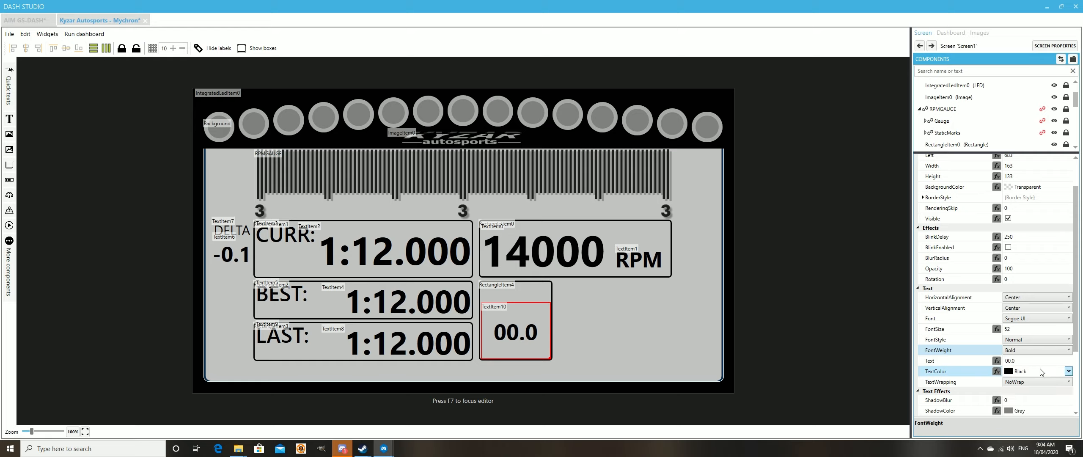
Step: Enlarge the "00.0" text to font size 75
left_click(1069, 327)
left_click(1069, 327)
left_click(1069, 327)
left_click(1069, 328)
left_click(1069, 328)
left_click(1069, 328)
left_click(1069, 327)
left_click(1069, 327)
left_click(1069, 327)
left_click(1069, 327)
left_click(1069, 327)
left_click(1068, 327)
left_click(1068, 327)
left_click(1069, 328)
left_click(1068, 328)
left_click(1069, 328)
left_click(1069, 327)
left_click(1068, 328)
left_click(1069, 328)
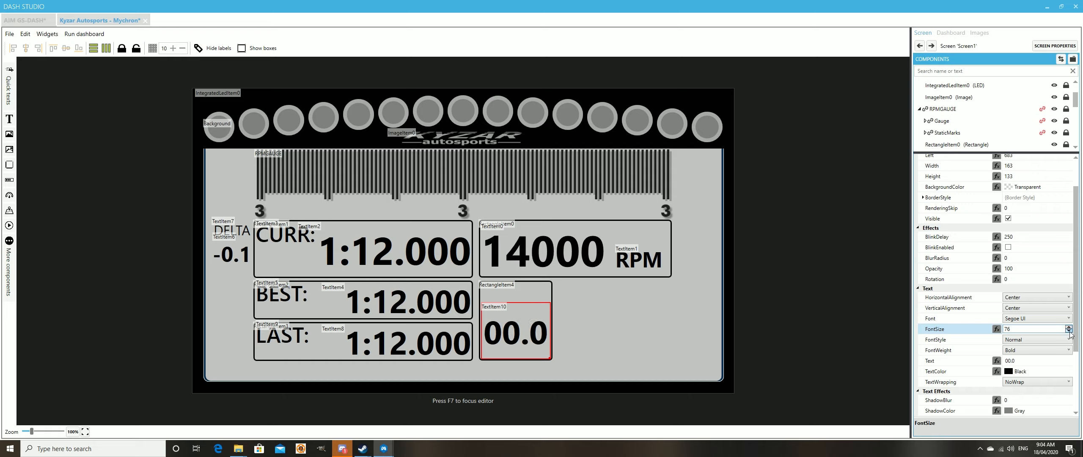
left_click(1069, 332)
left_click(666, 328)
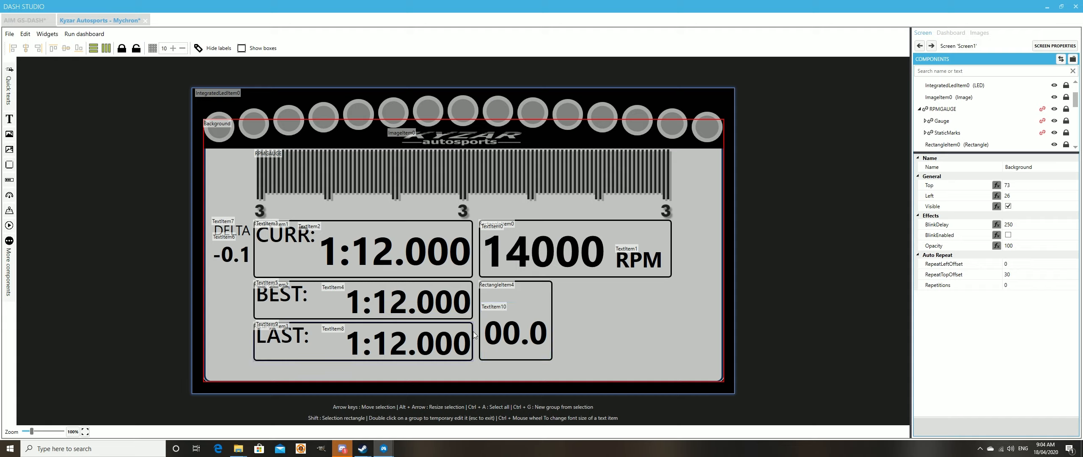
Step: Change the placeholder text in the box below RPM to "84.7"
left_click(513, 334)
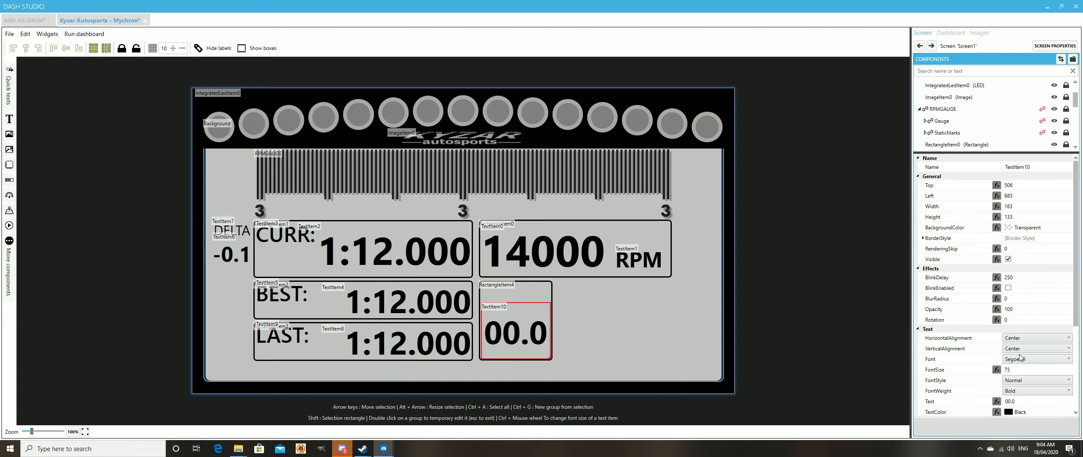
scroll(1008, 350, "down", 2)
left_click(1019, 360)
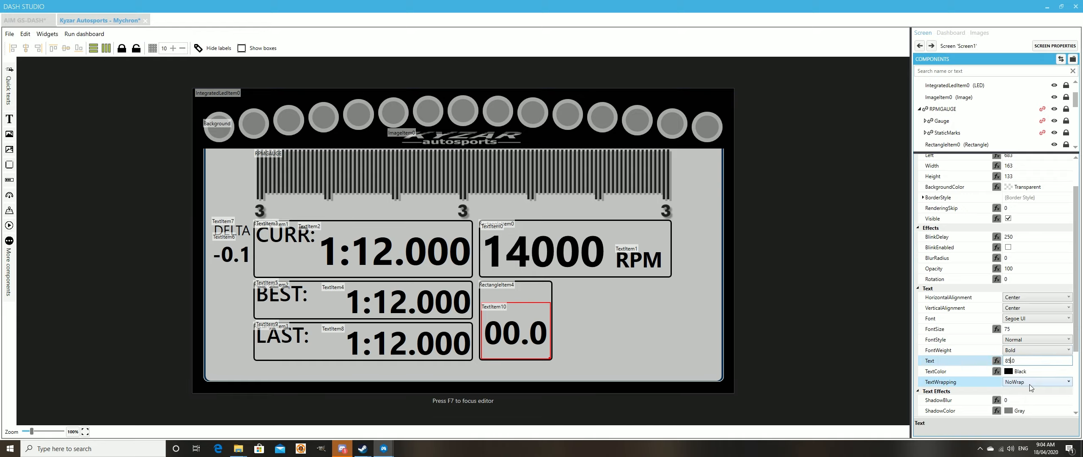
type("84")
left_click(1026, 360)
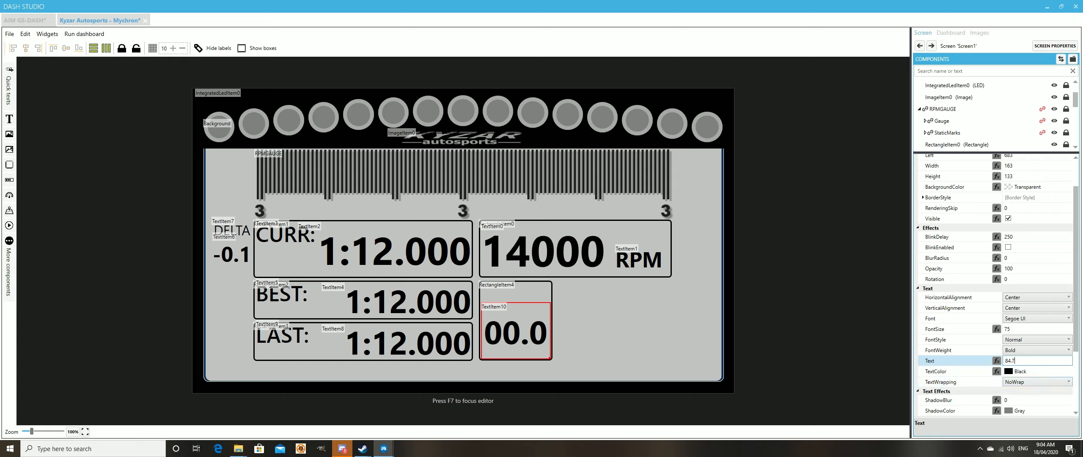
type("7")
key("Tab")
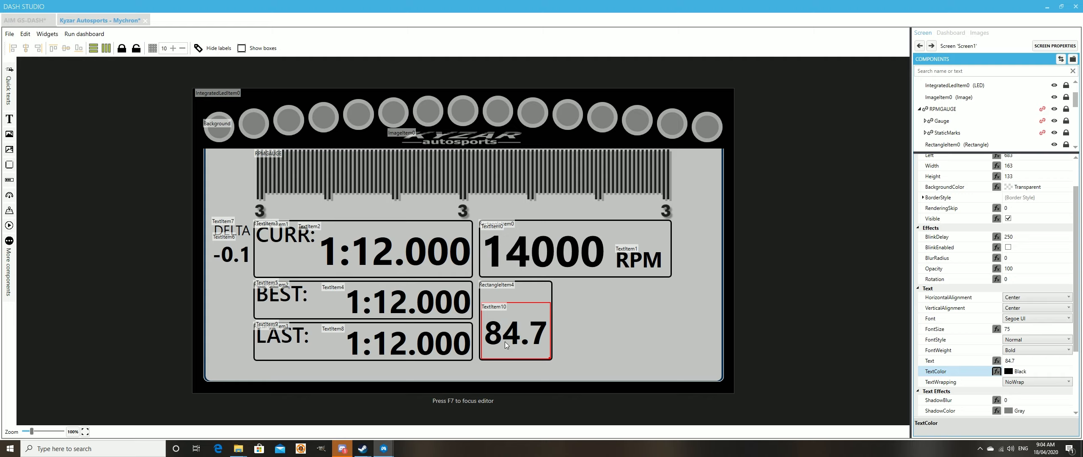
left_click(626, 355)
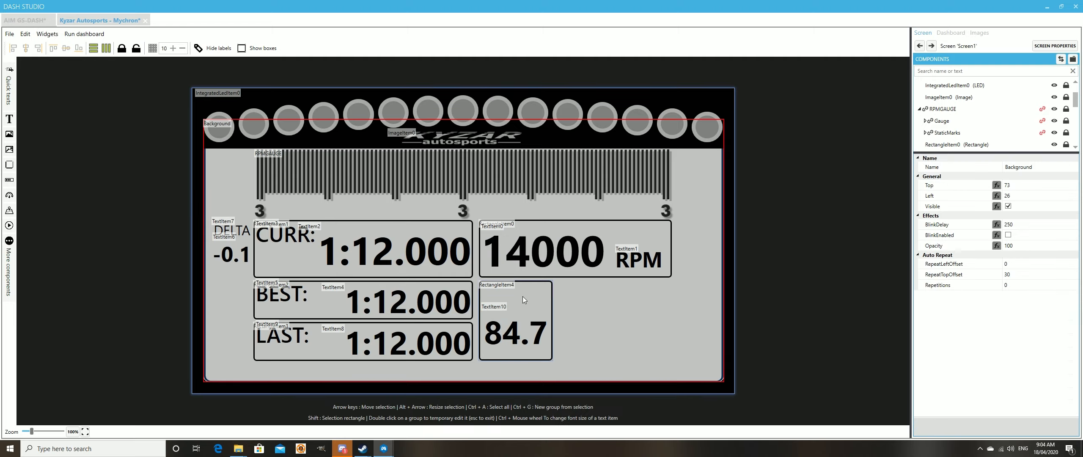
Step: Insert the GameData.NewData.WaterTemperature property as the formula for the "84.7" item's text binding
left_click(525, 315)
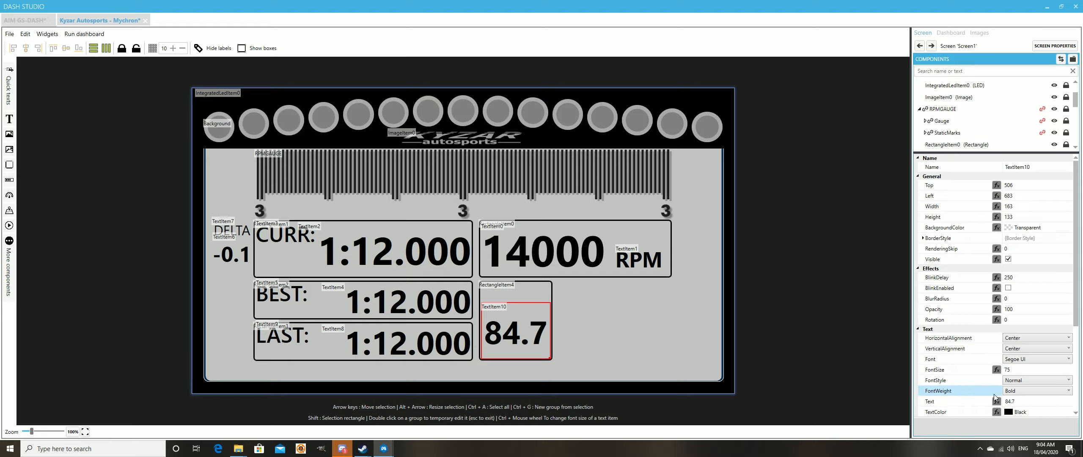
left_click(996, 401)
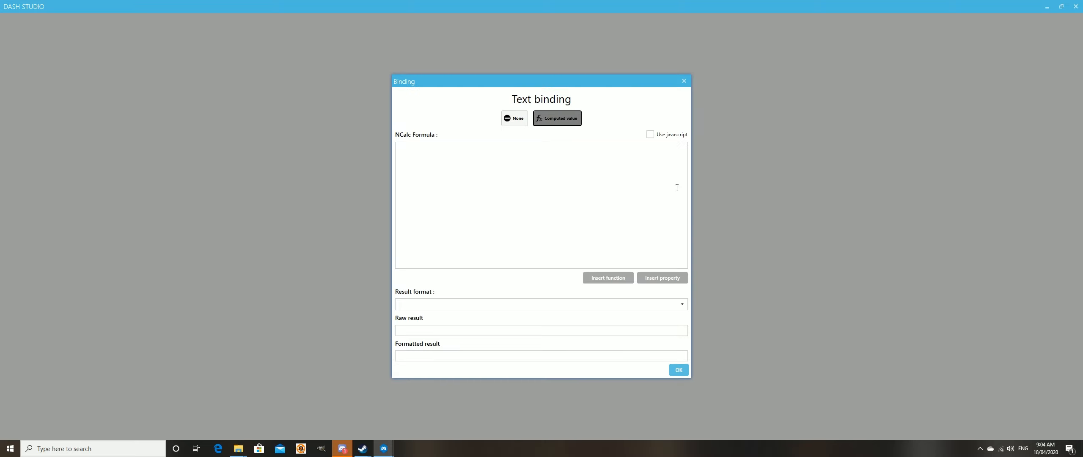
left_click(641, 277)
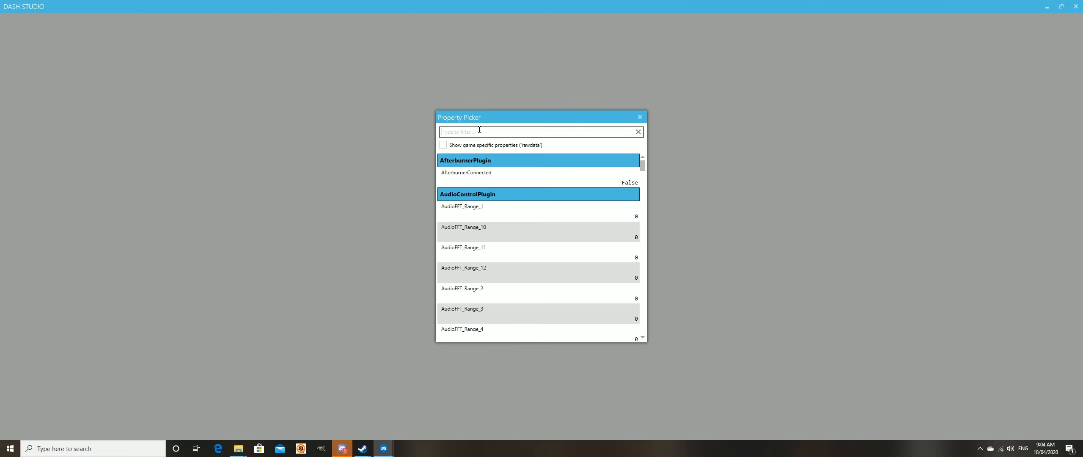
type("water")
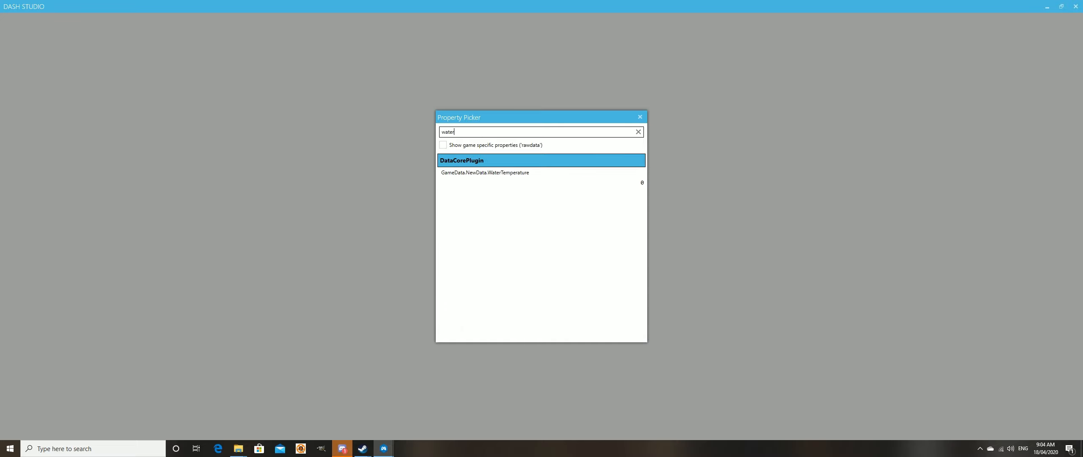
double_click(506, 177)
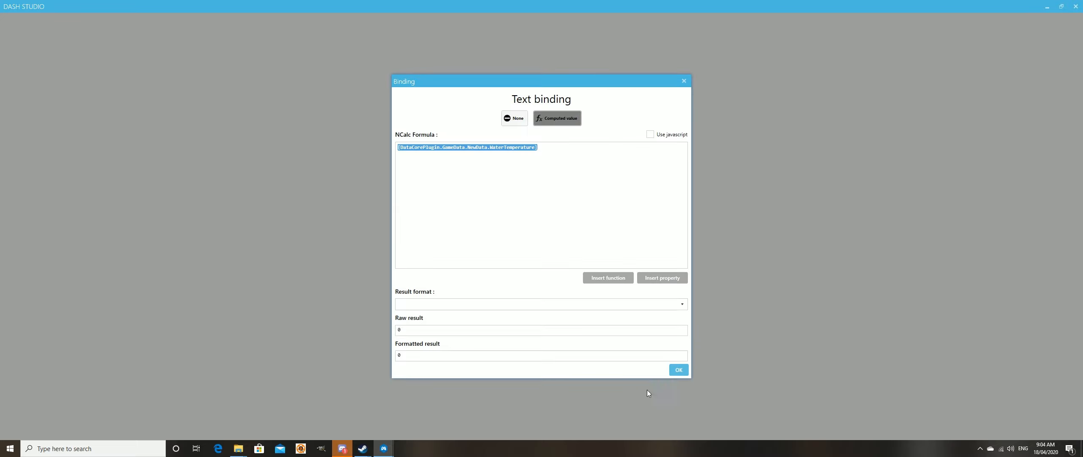
Step: Search the properties for "Exha", leave the picker without inserting one, and confirm the water temperature binding
left_click(660, 278)
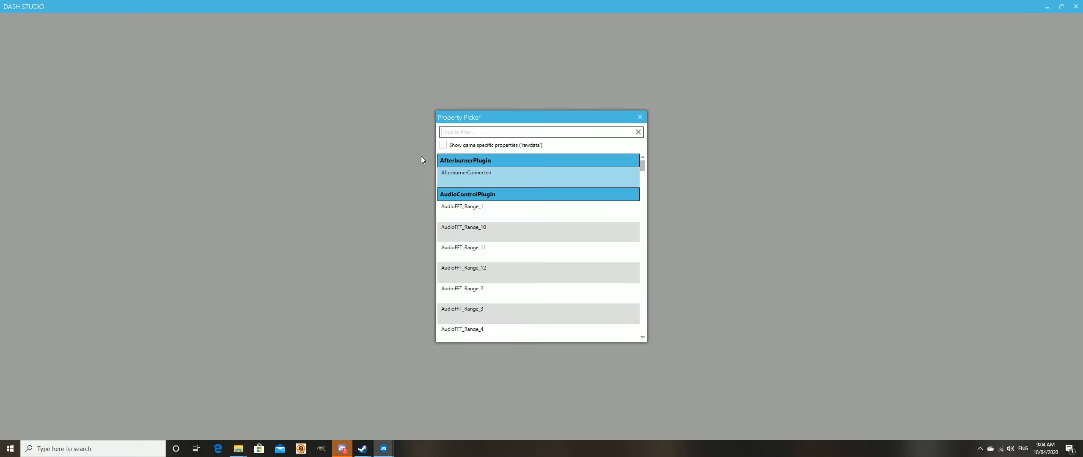
type("Exha")
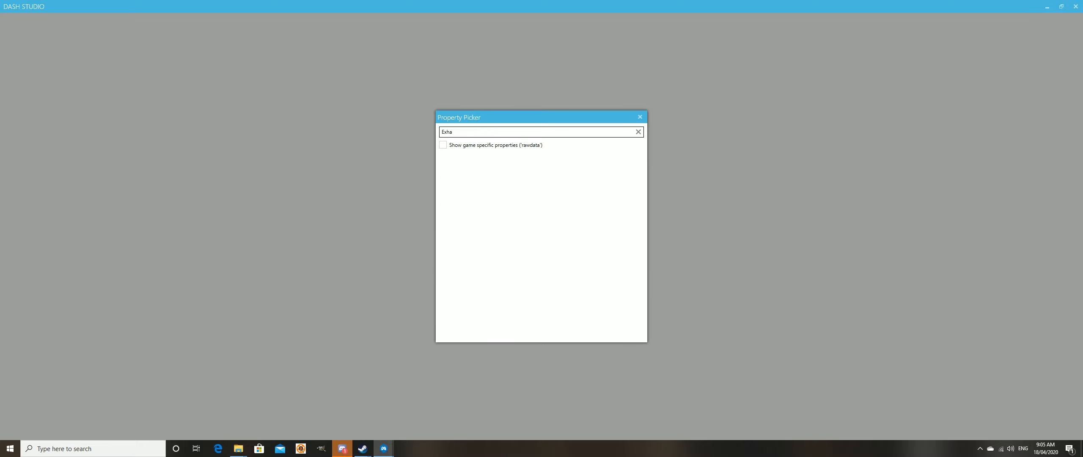
key("BackSpace")
key("BackSpace")
key("BackSpace")
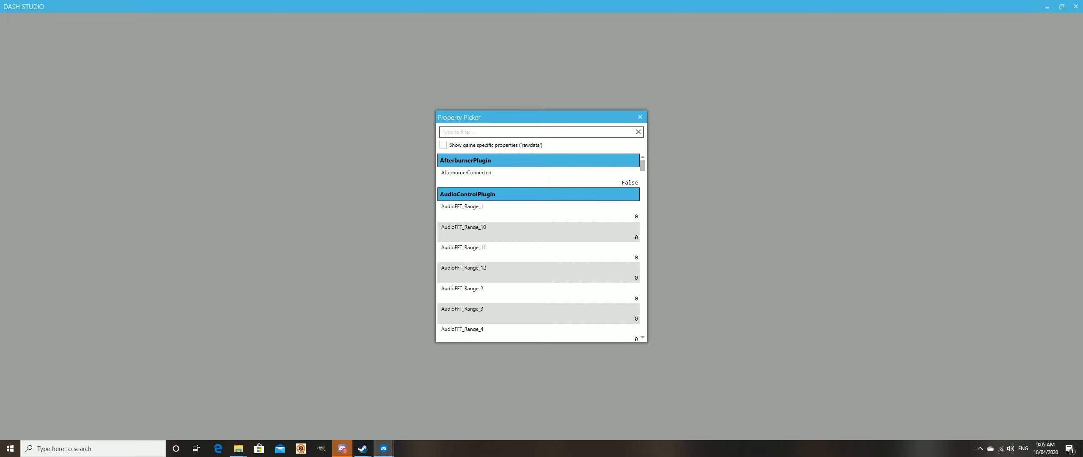
left_click(639, 117)
left_click(684, 367)
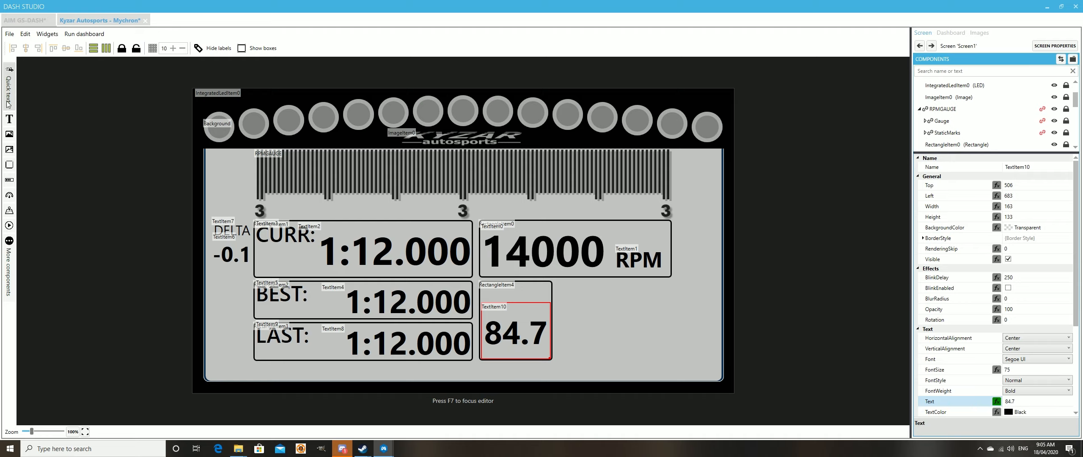
Step: Add a text item about 163 wide and 75 high above the "84.7" value, reading "Water Temp"
left_click_drag(8, 119, 552, 318)
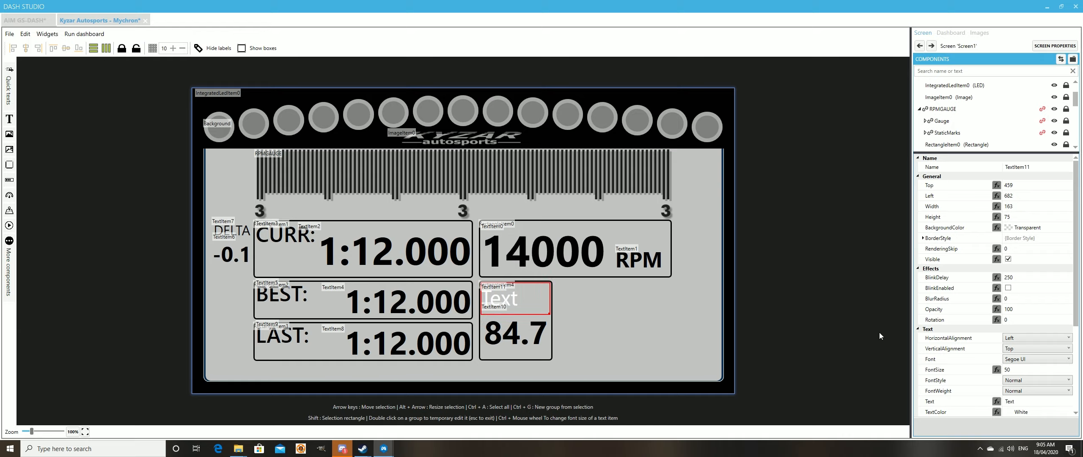
scroll(1042, 376, "down", 2)
left_click(1028, 361)
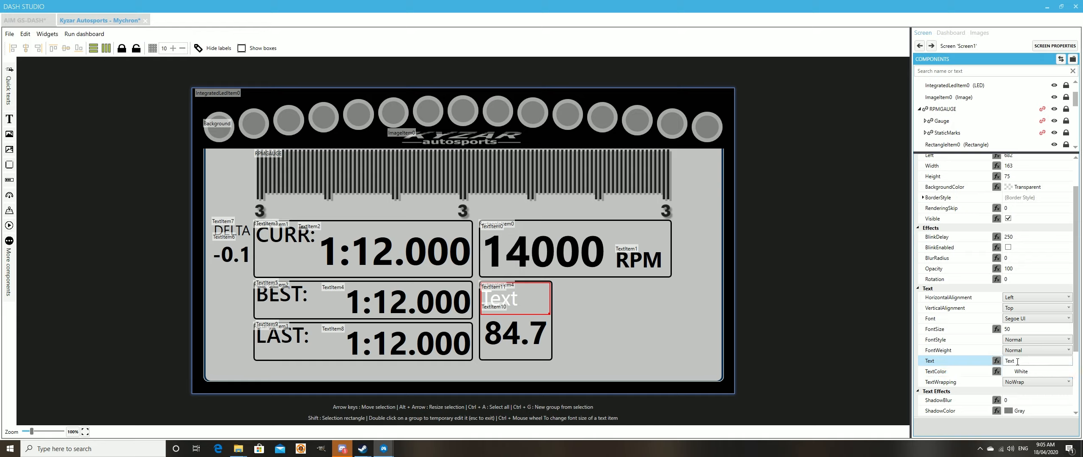
left_click(1033, 362)
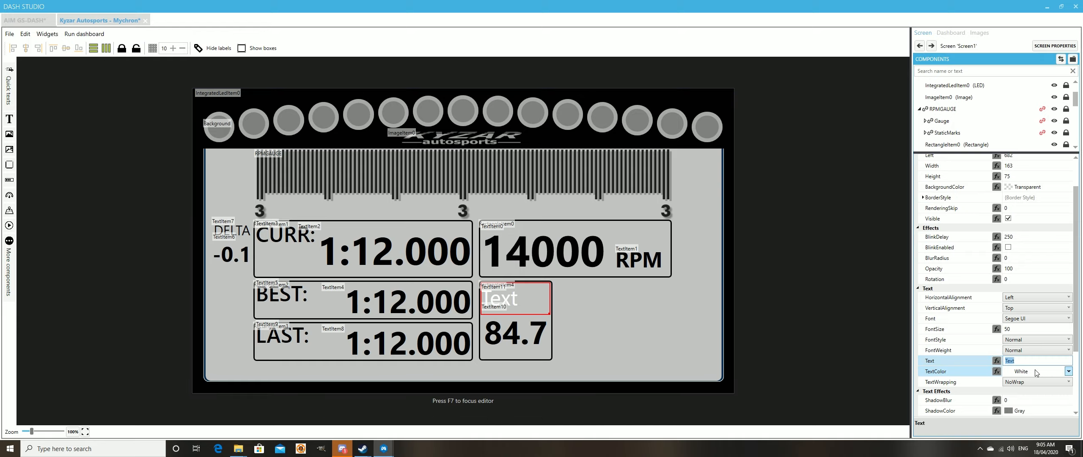
type("Water Temp")
Step: Set the "Water Temp" label's text color to black and its font size to 30
left_click(1068, 371)
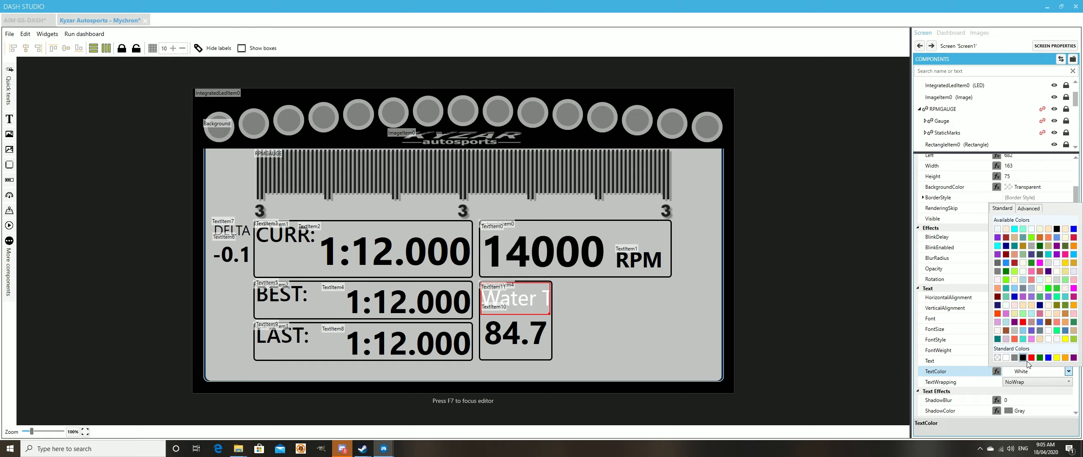
left_click(1023, 357)
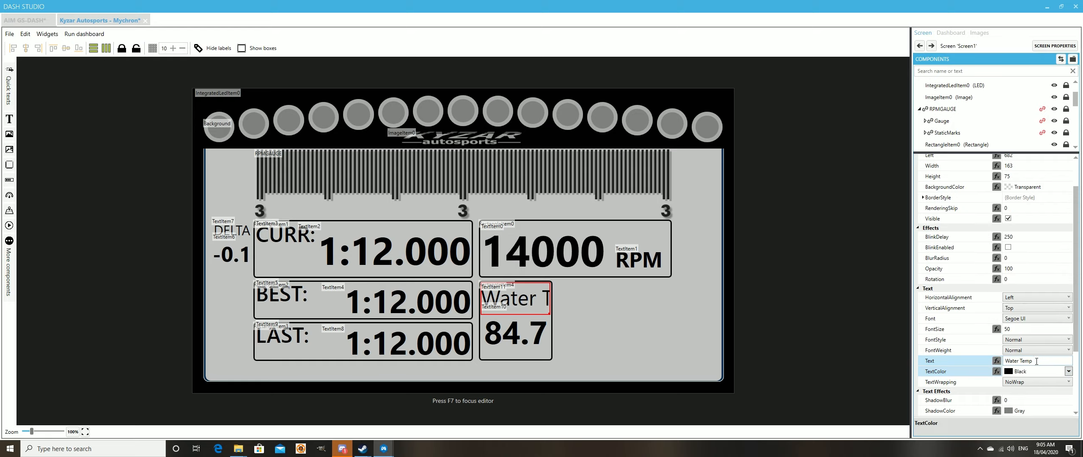
left_click(1069, 332)
left_click(1069, 332)
left_click(1069, 332)
left_click(1069, 331)
left_click(1069, 331)
left_click(1069, 331)
left_click(1069, 331)
left_click(1069, 331)
left_click(1069, 331)
left_click(1069, 332)
left_click(1069, 331)
left_click(1069, 331)
left_click(1069, 332)
left_click(1069, 332)
left_click(1069, 331)
left_click(1069, 332)
left_click(1069, 332)
left_click(1069, 332)
left_click(1070, 326)
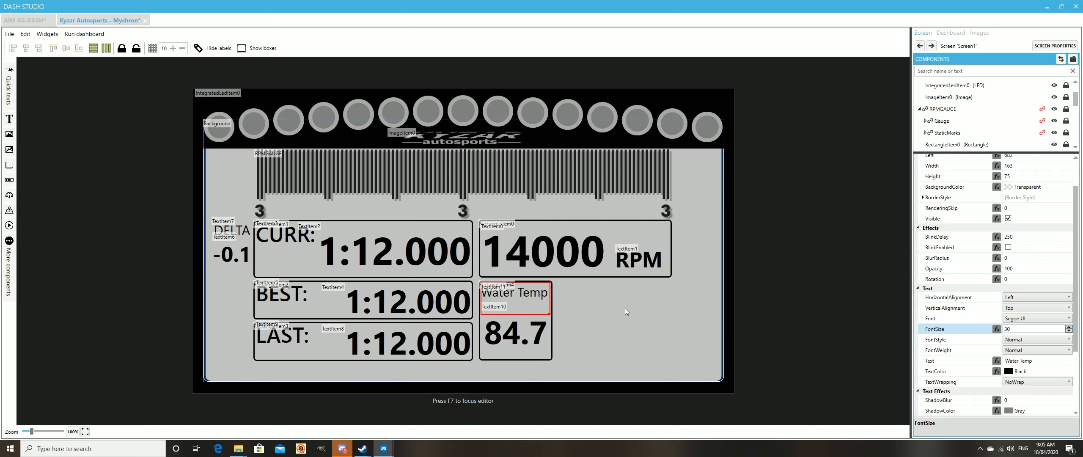
Step: Move the "Water Temp" label down, closer to the "84.7" value, to about top 473 and left 683
left_click_drag(529, 294, 530, 300)
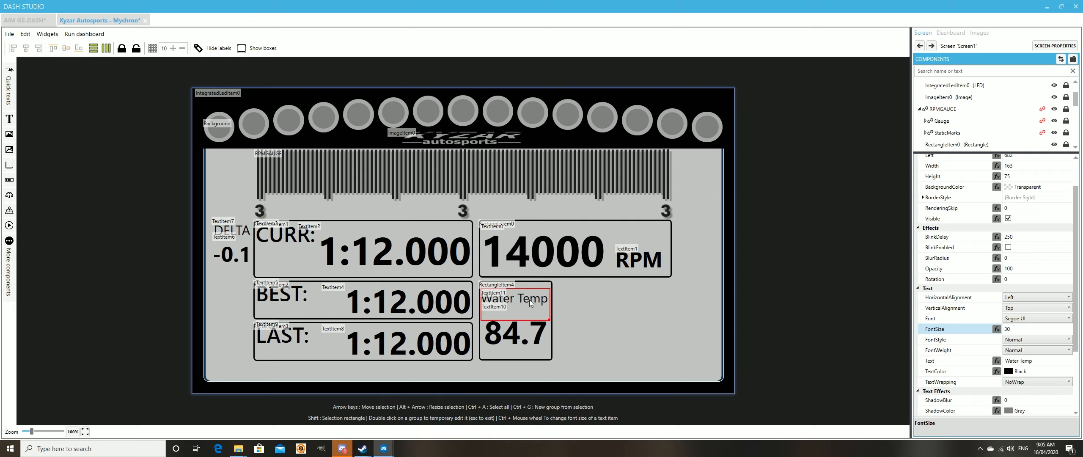
left_click(597, 313)
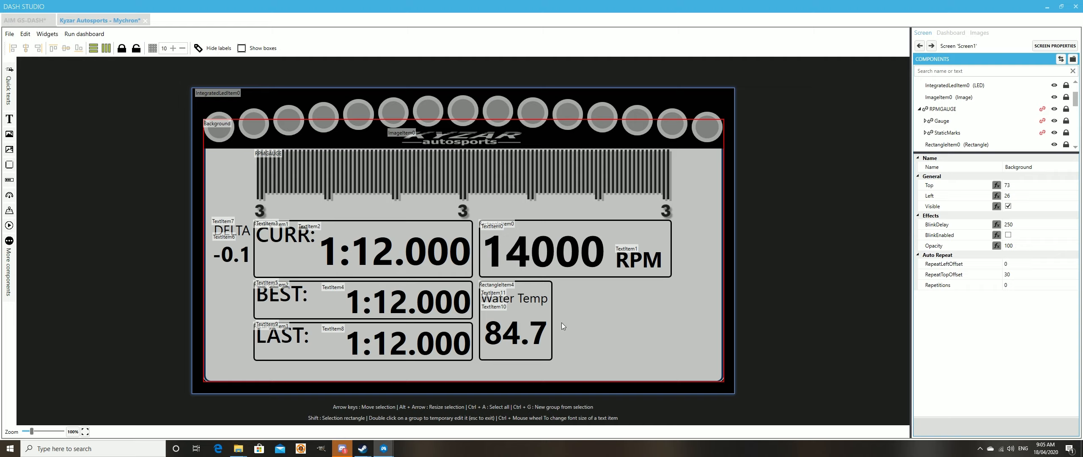
left_click(526, 300)
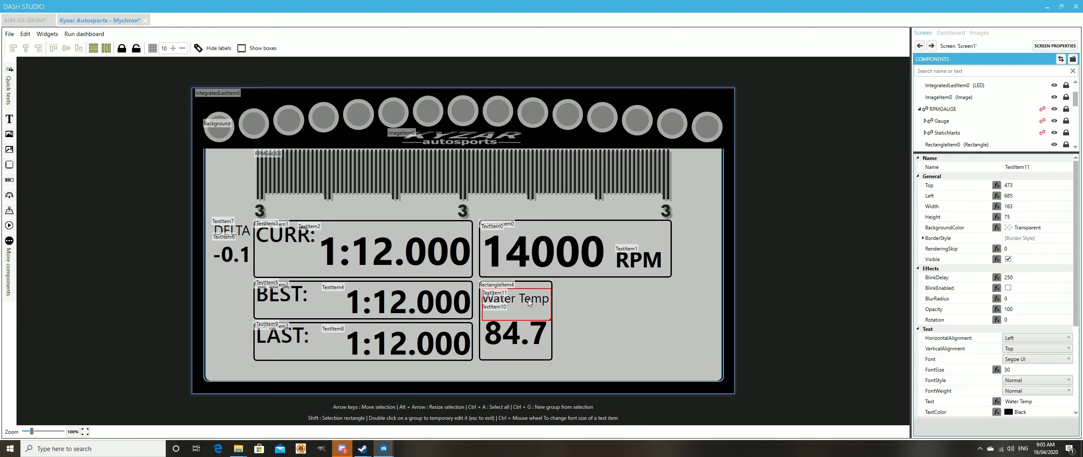
left_click_drag(528, 300, 527, 299)
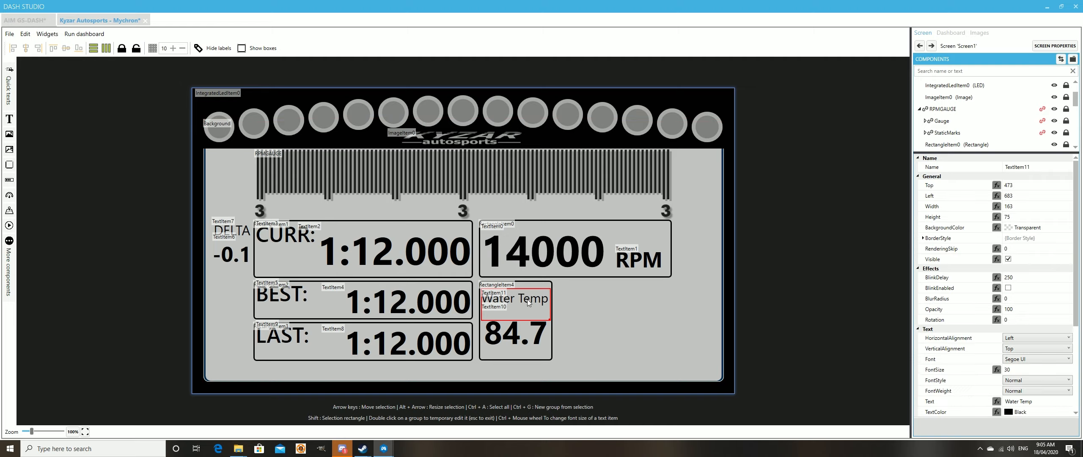
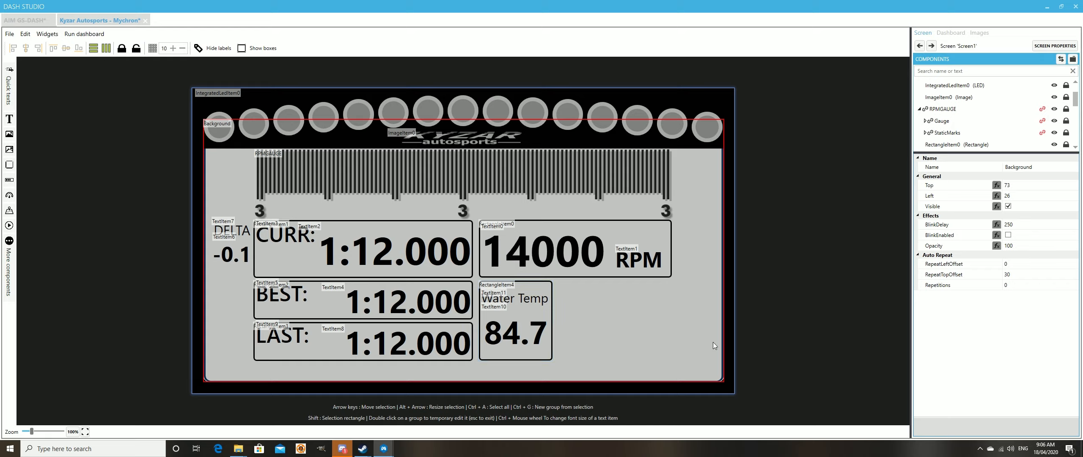
Step: Add a text item beside the water temperature box and bind its text to the GameData.NewData.CompletedLaps property
left_click_drag(9, 119, 580, 303)
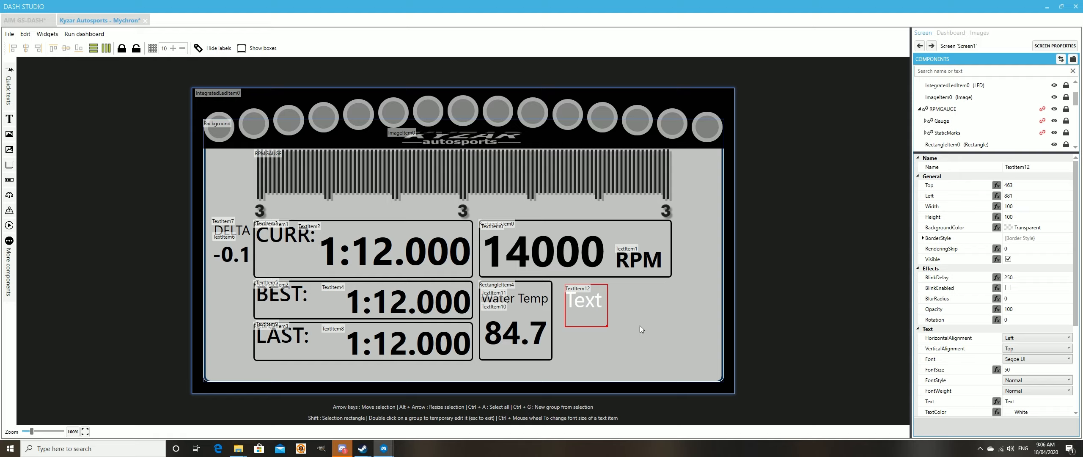
left_click(588, 315)
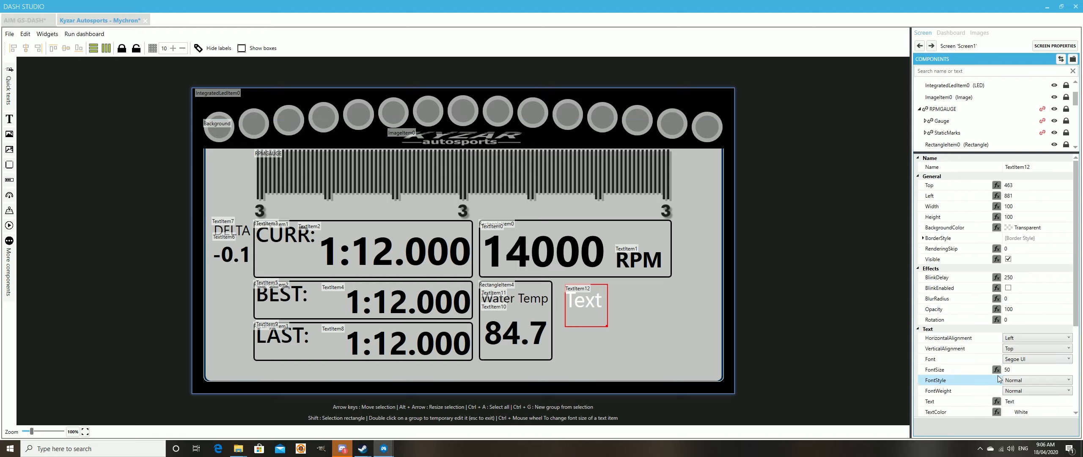
left_click(997, 401)
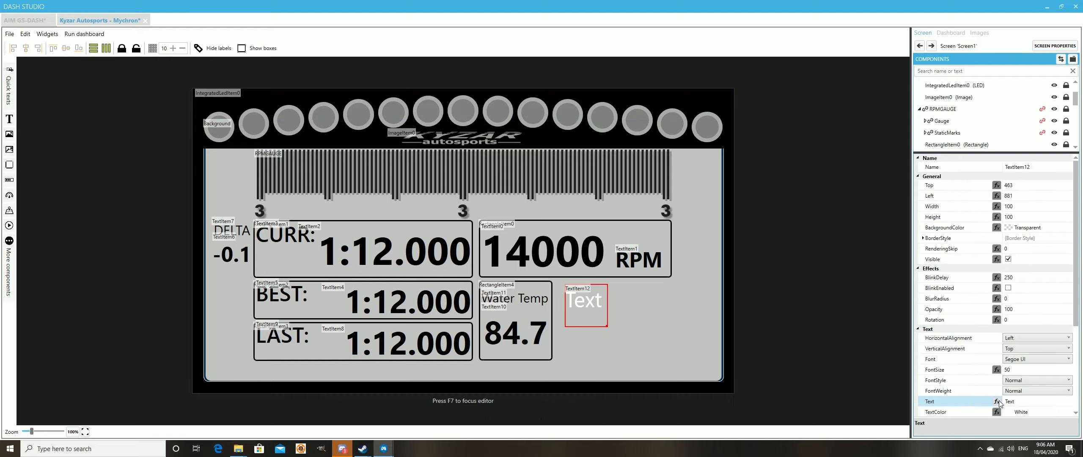
left_click(557, 156)
left_click(663, 277)
scroll(504, 224, "down", 4)
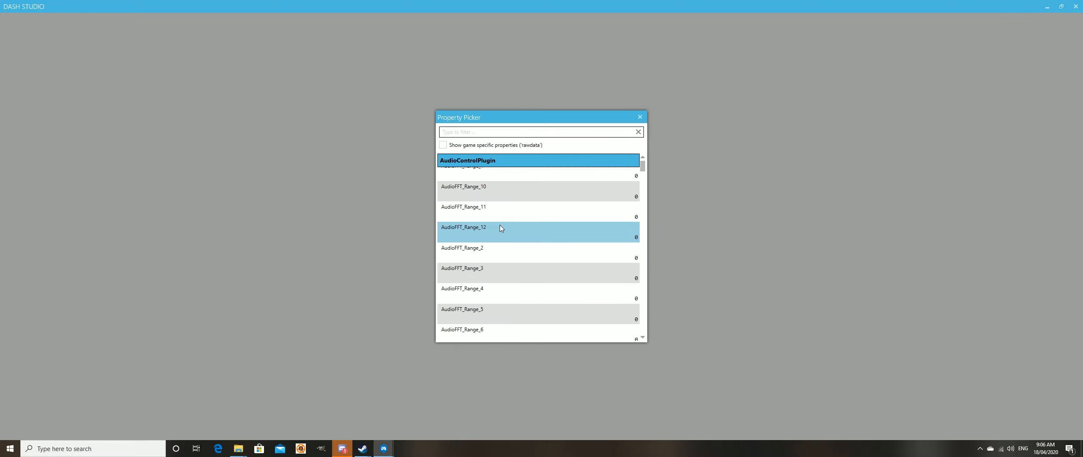
scroll(506, 233, "down", 3)
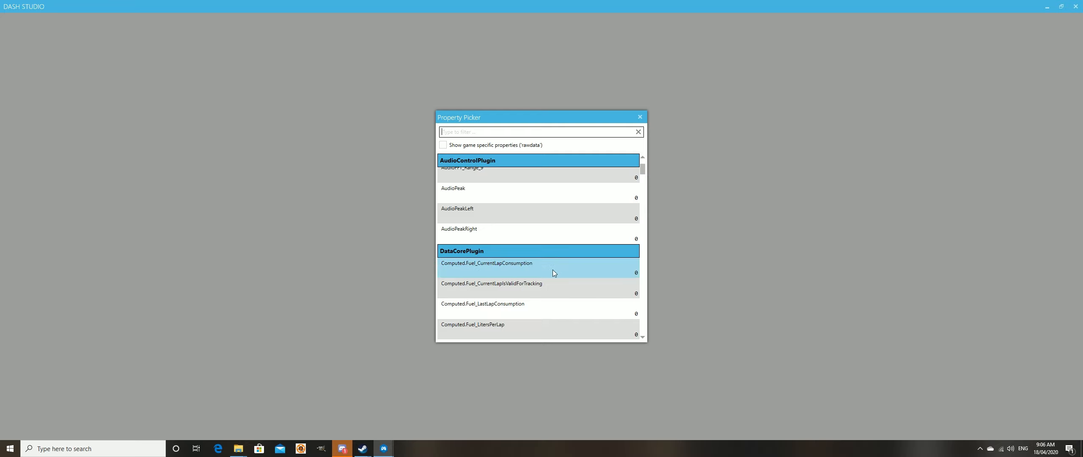
scroll(554, 272, "down", 2)
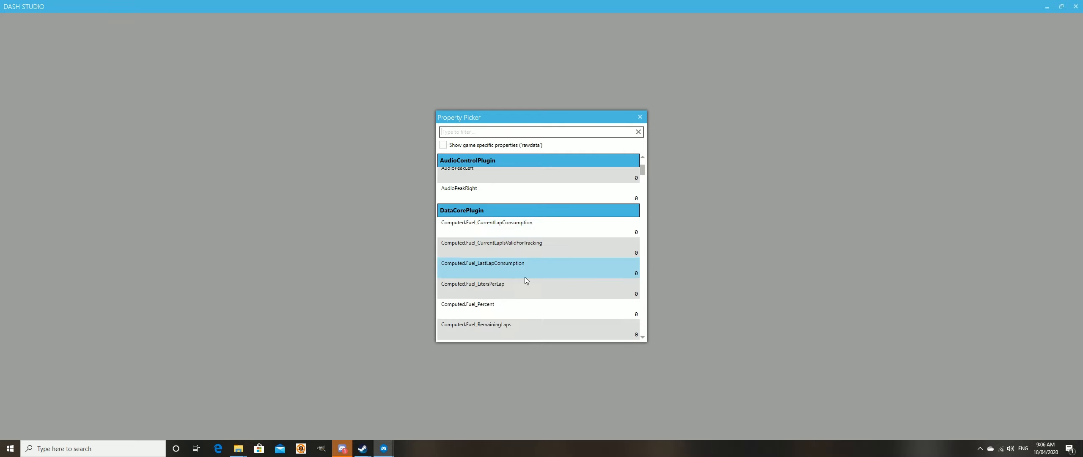
scroll(529, 297, "down", 1)
scroll(533, 286, "down", 3)
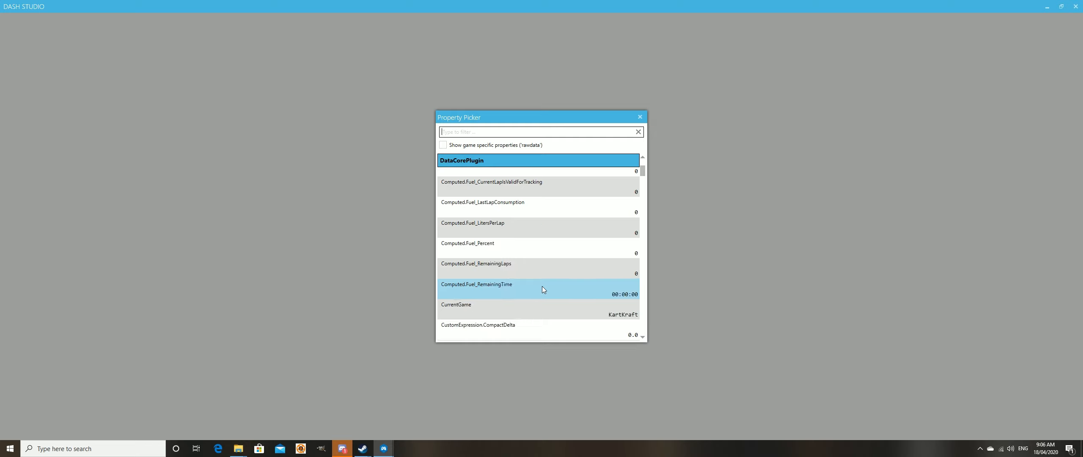
scroll(524, 287, "down", 1)
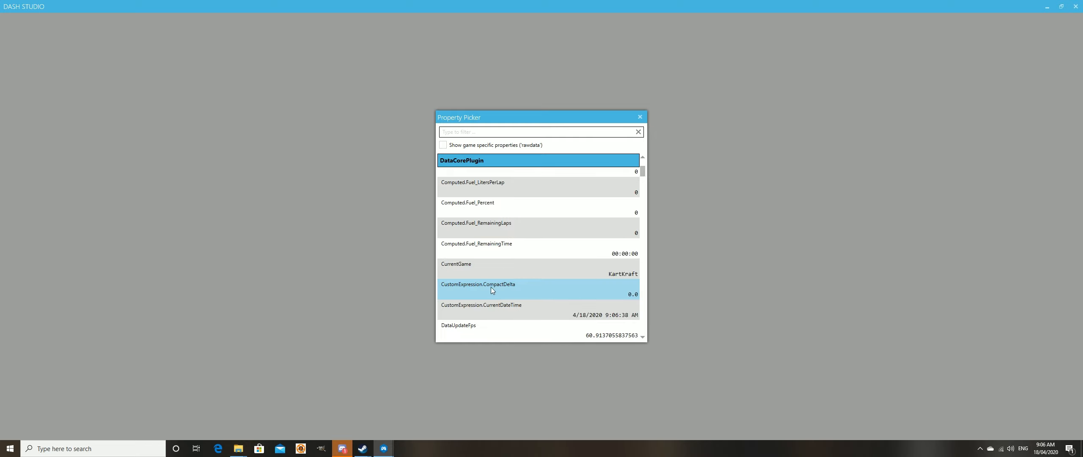
scroll(542, 287, "down", 1)
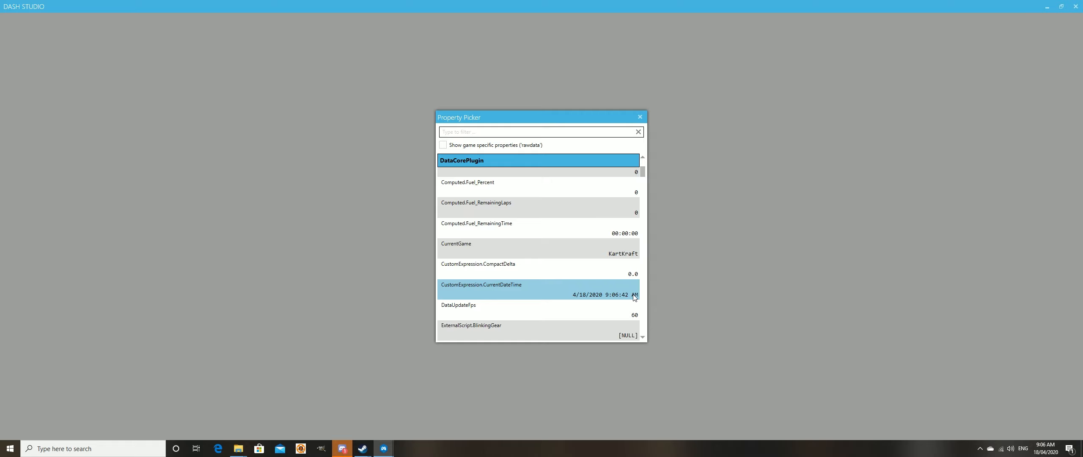
scroll(532, 293, "down", 2)
scroll(533, 297, "down", 1)
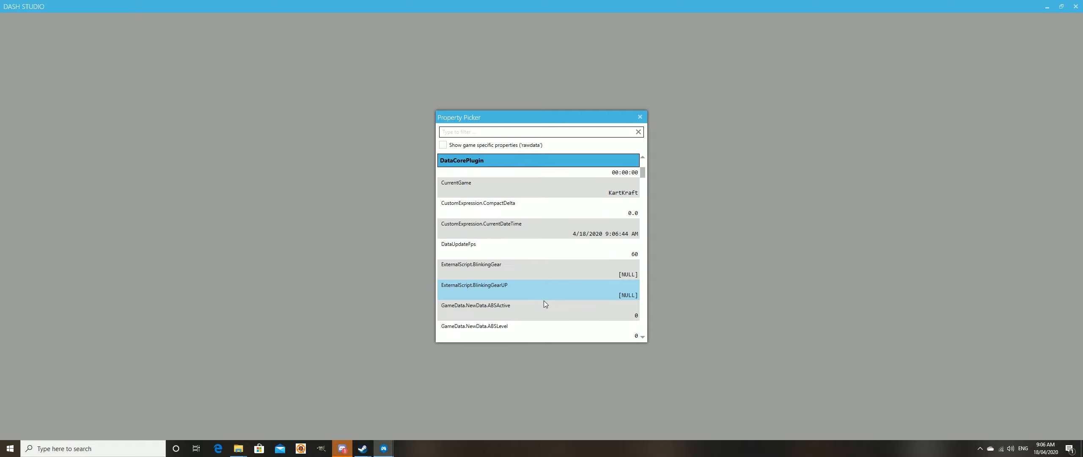
scroll(554, 311, "down", 3)
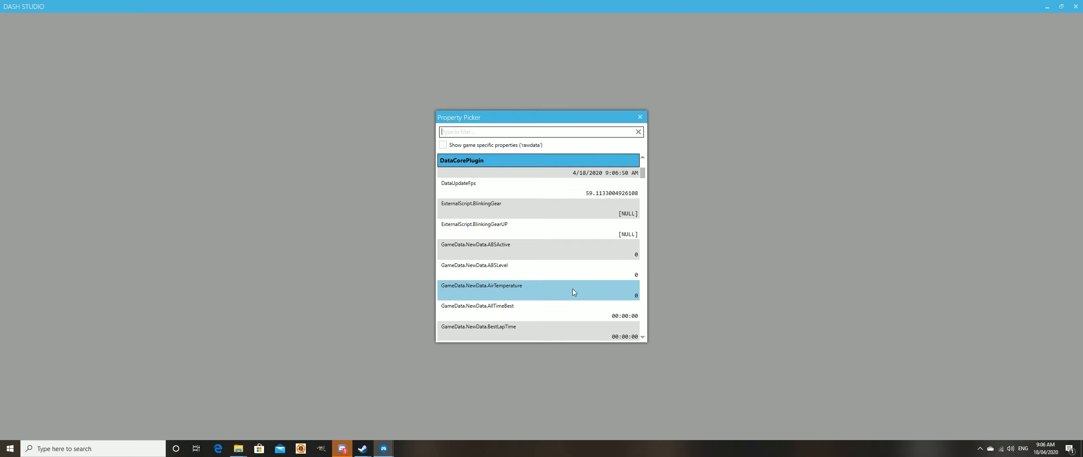
scroll(574, 291, "down", 1)
scroll(563, 303, "down", 1)
scroll(559, 303, "down", 2)
scroll(546, 302, "down", 1)
scroll(557, 295, "down", 1)
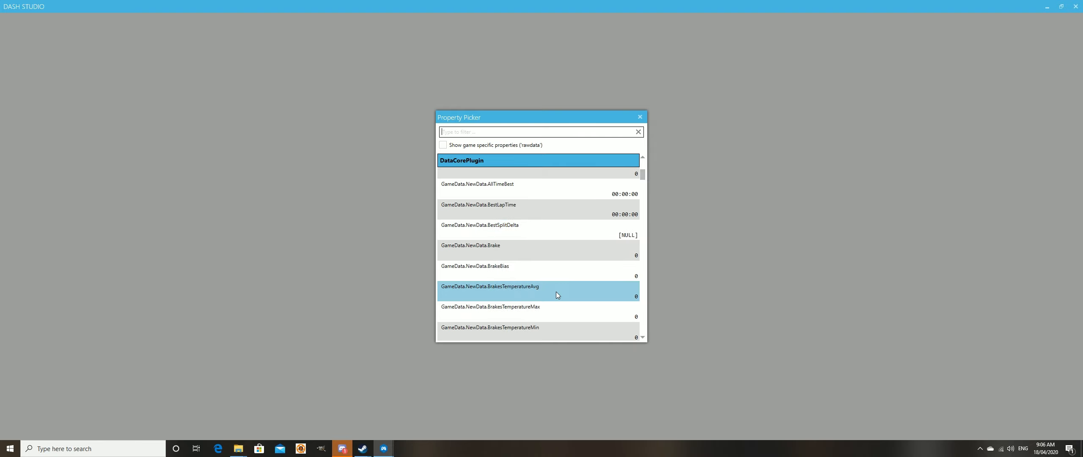
scroll(561, 291, "down", 2)
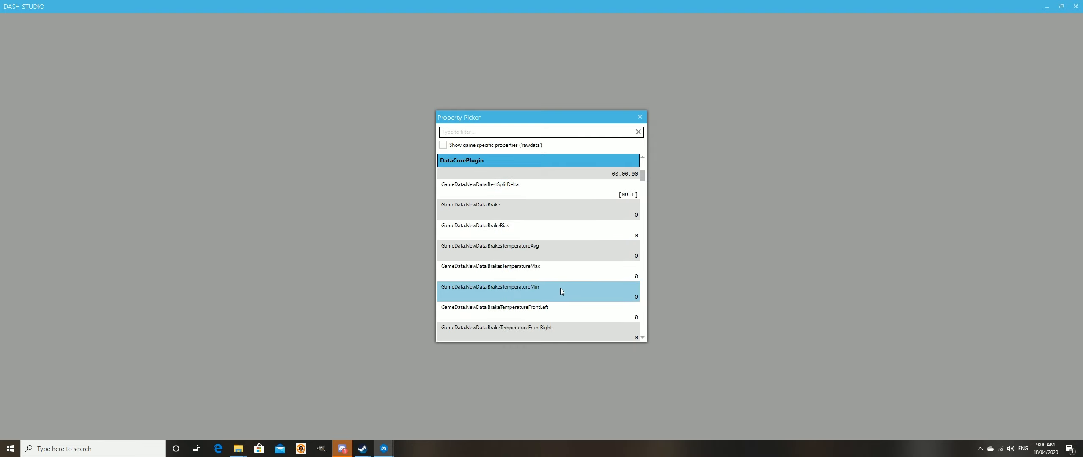
scroll(557, 288, "down", 4)
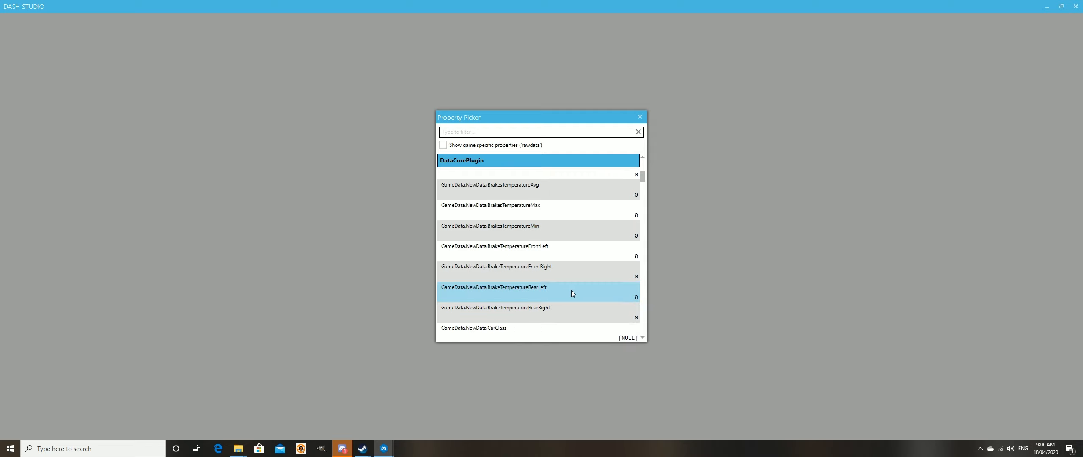
scroll(569, 294, "down", 3)
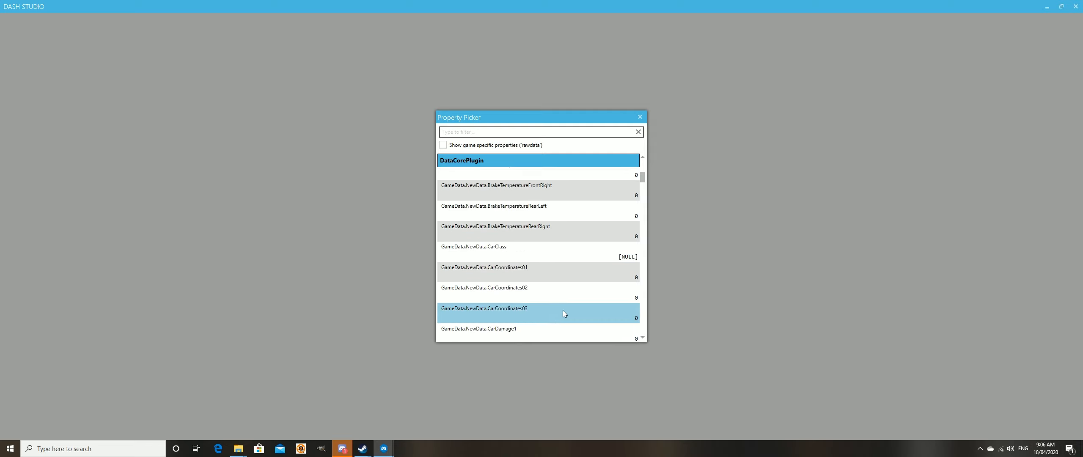
scroll(549, 283, "down", 4)
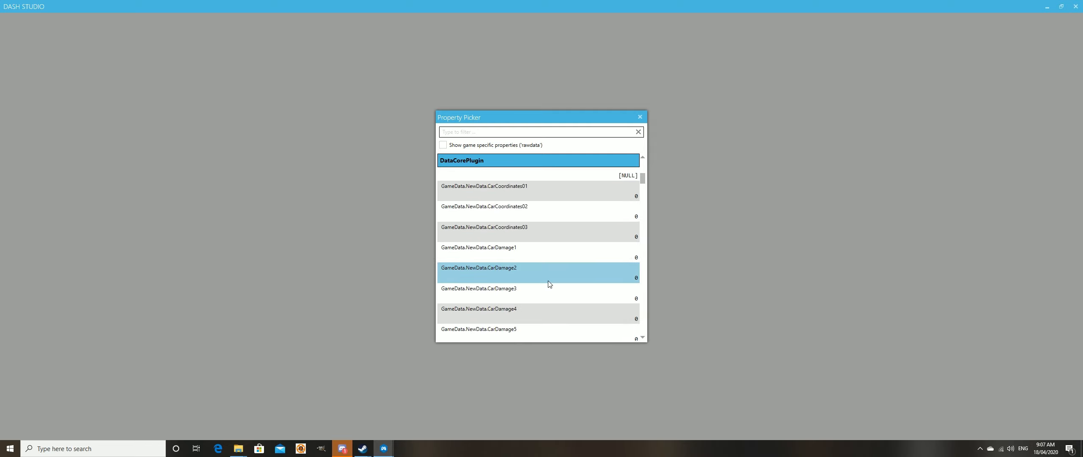
scroll(550, 283, "down", 3)
scroll(548, 301, "down", 2)
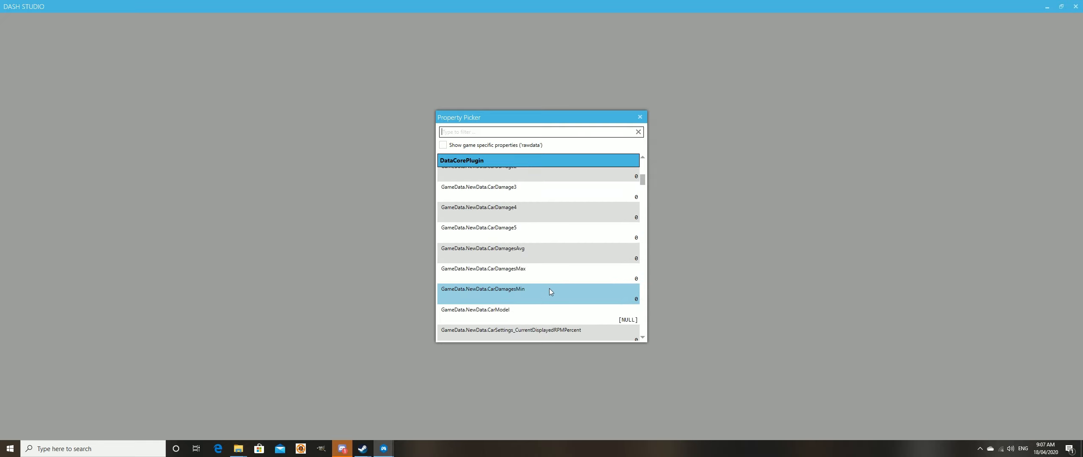
scroll(549, 288, "down", 1)
scroll(597, 309, "down", 2)
scroll(533, 291, "down", 2)
scroll(574, 304, "down", 1)
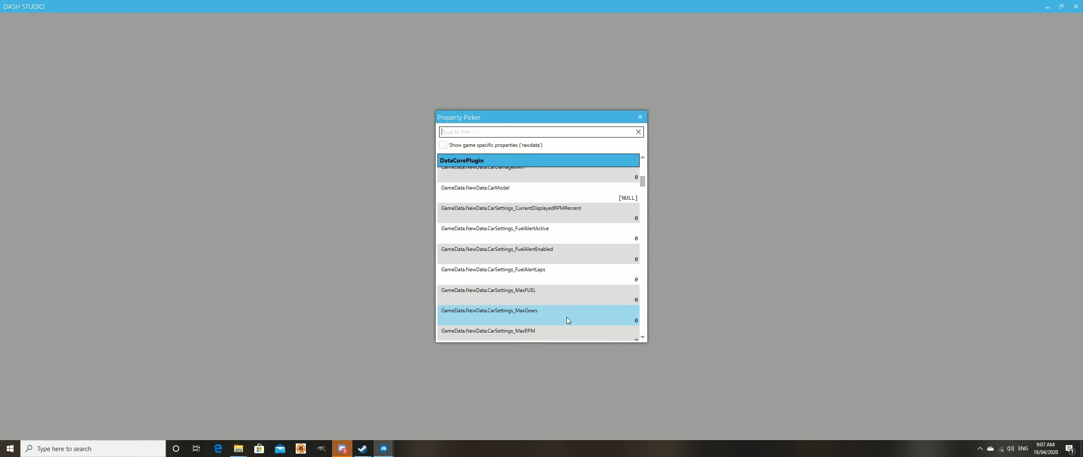
scroll(563, 313, "down", 1)
scroll(575, 311, "down", 1)
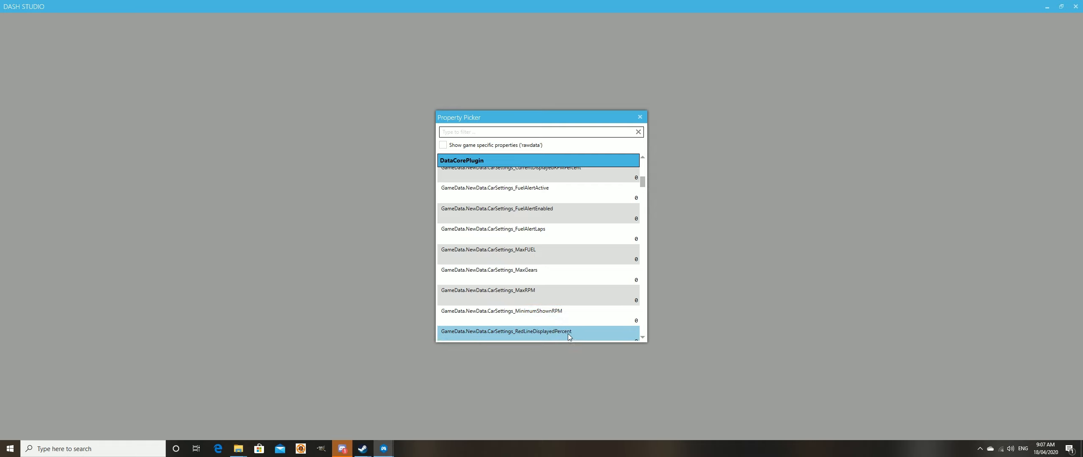
scroll(572, 301, "down", 1)
scroll(577, 302, "down", 5)
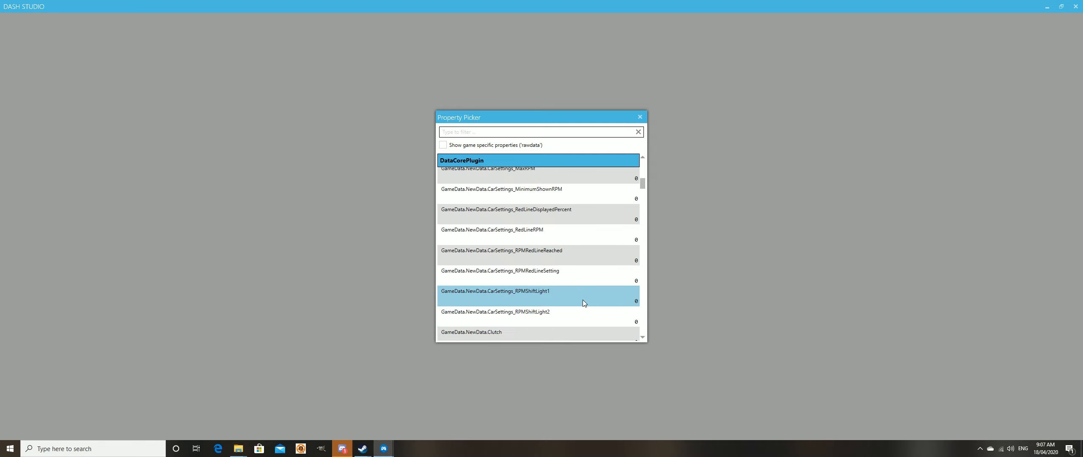
scroll(589, 305, "down", 3)
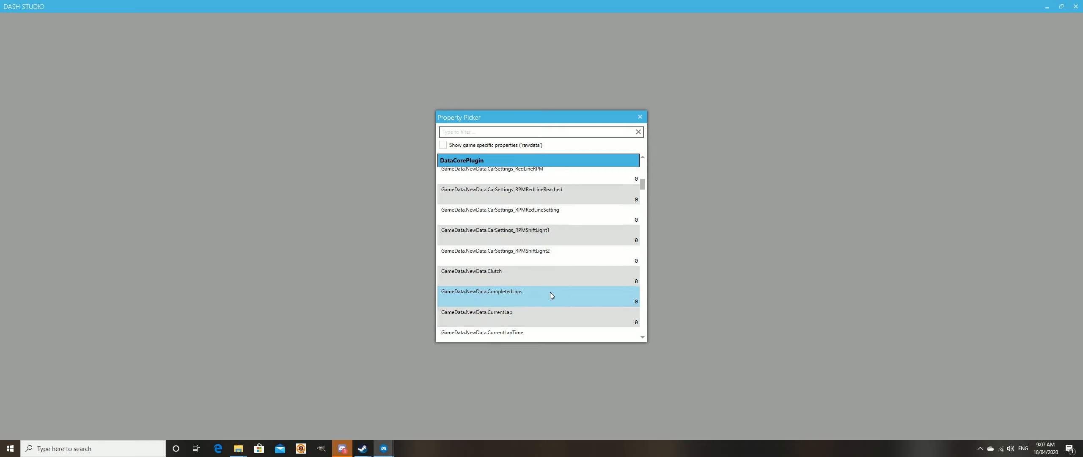
scroll(553, 303, "down", 1)
scroll(563, 305, "down", 2)
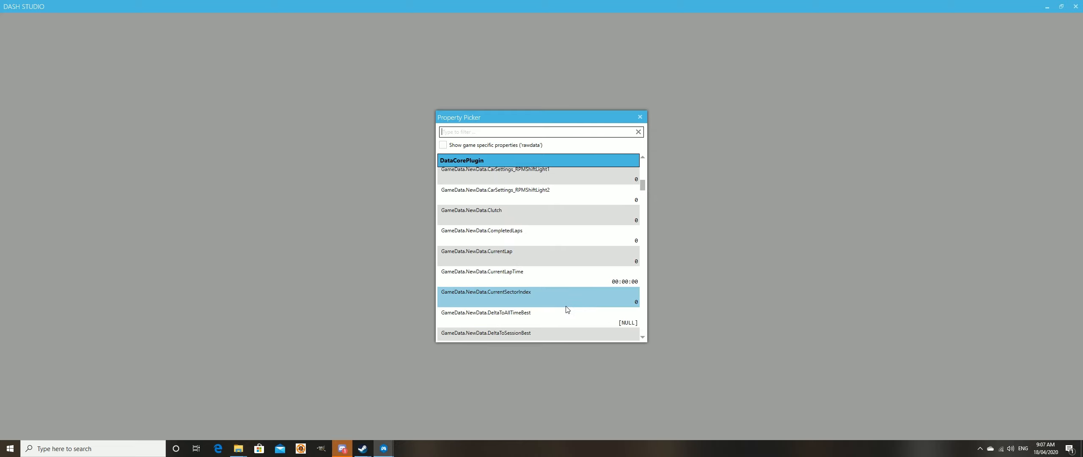
left_click(528, 235)
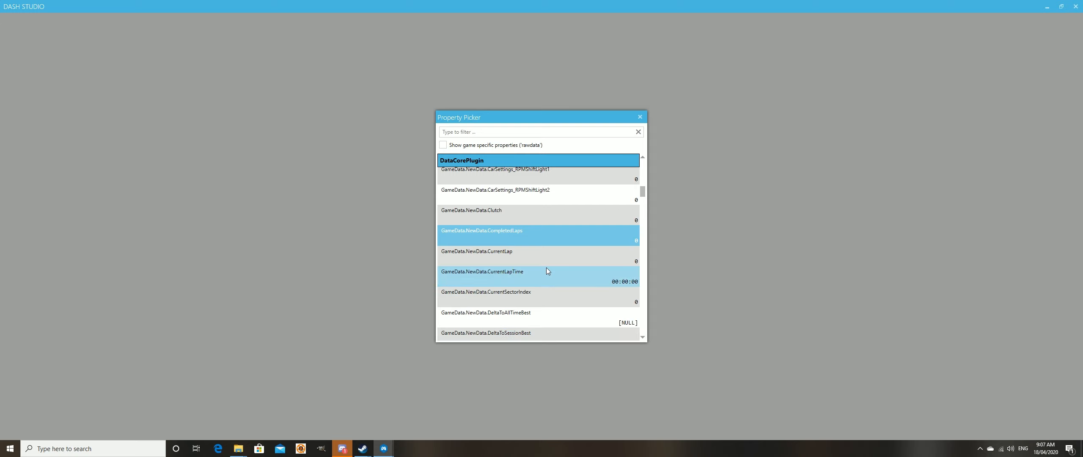
double_click(511, 233)
left_click(679, 370)
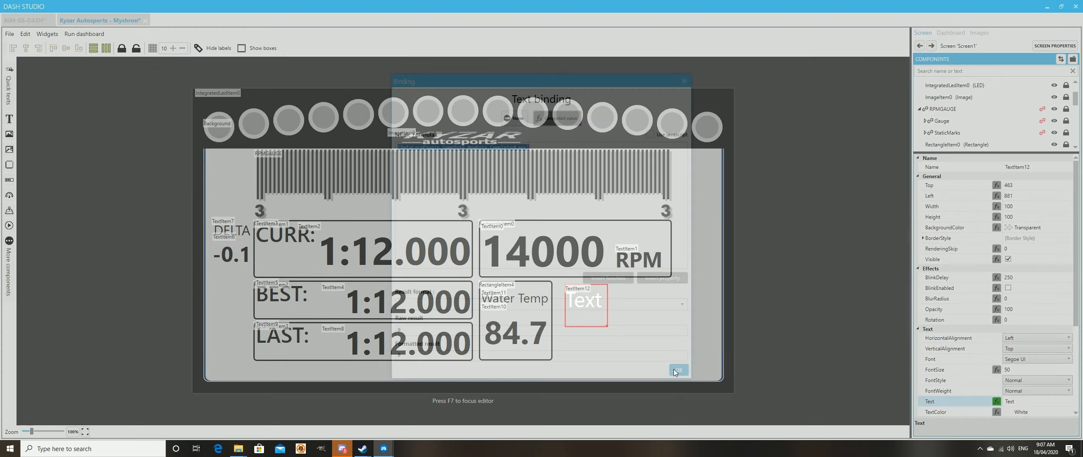
Step: Match the new text item's width and height to the water temperature box's rectangle, 174 by 189
left_click(590, 317)
left_click(550, 344)
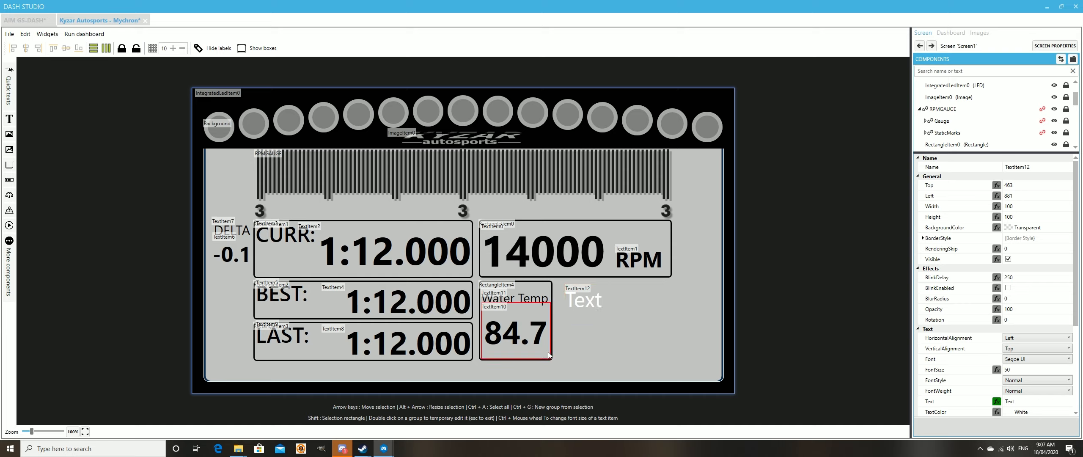
left_click(551, 286)
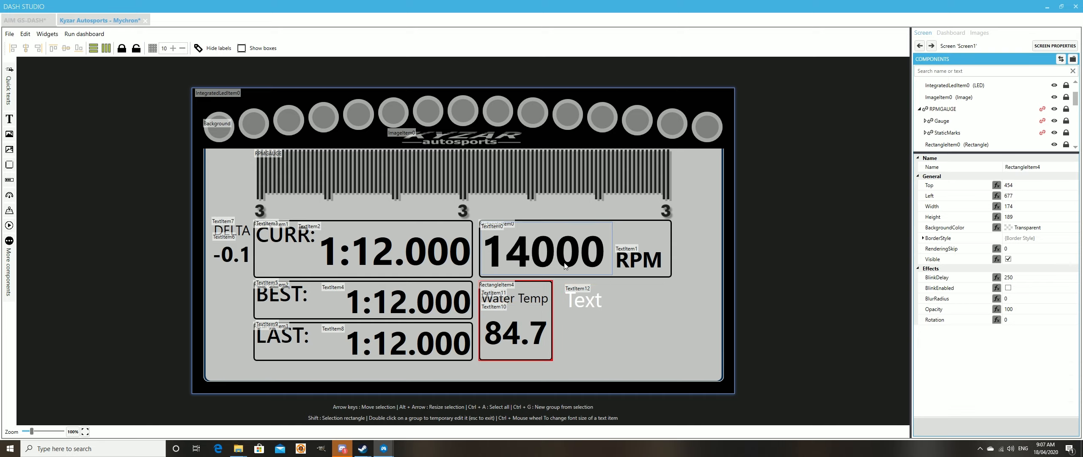
left_click(599, 309, "ctrl")
left_click(93, 52)
left_click(106, 48)
left_click(621, 324)
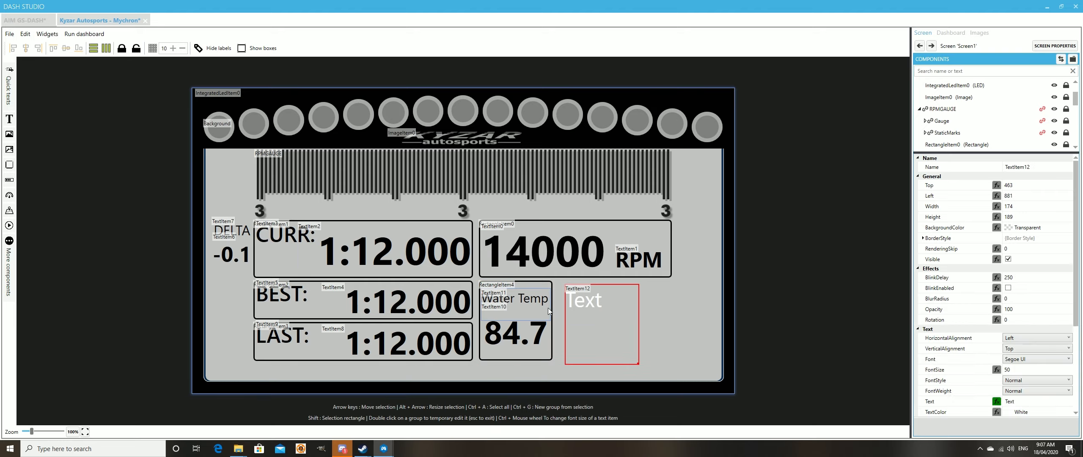
Step: Move the completed-laps text item closer to the water temperature box and align its top edge with that box at 454
left_click(548, 284)
left_click(606, 329, "ctrl")
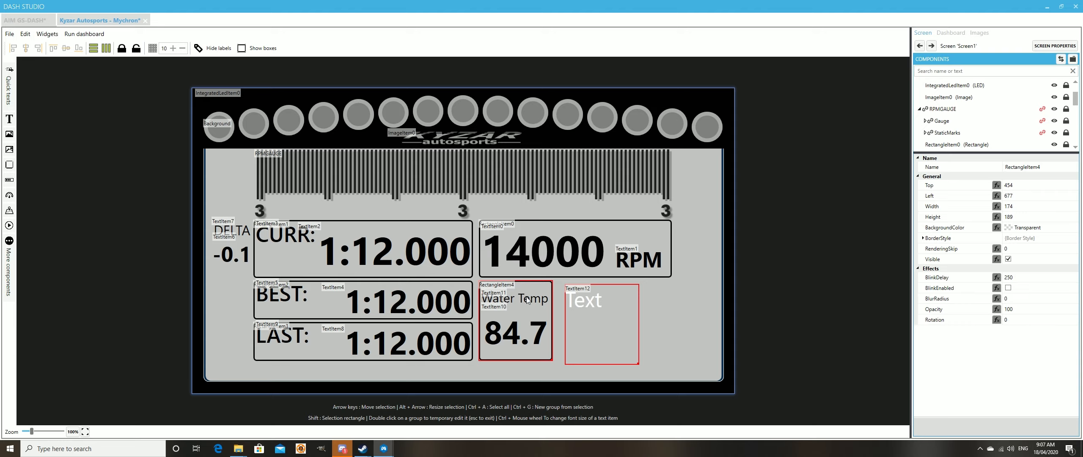
left_click(56, 50)
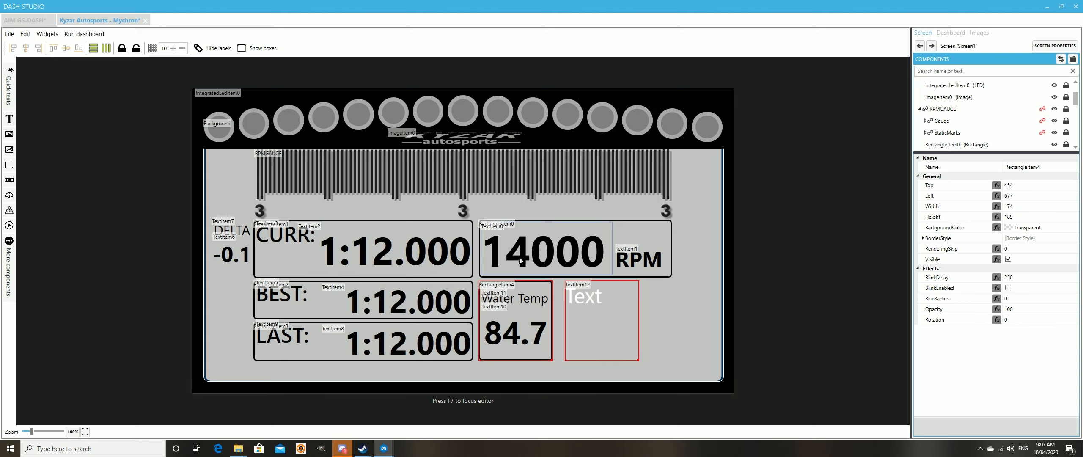
left_click(608, 317)
left_click_drag(630, 327, 621, 328)
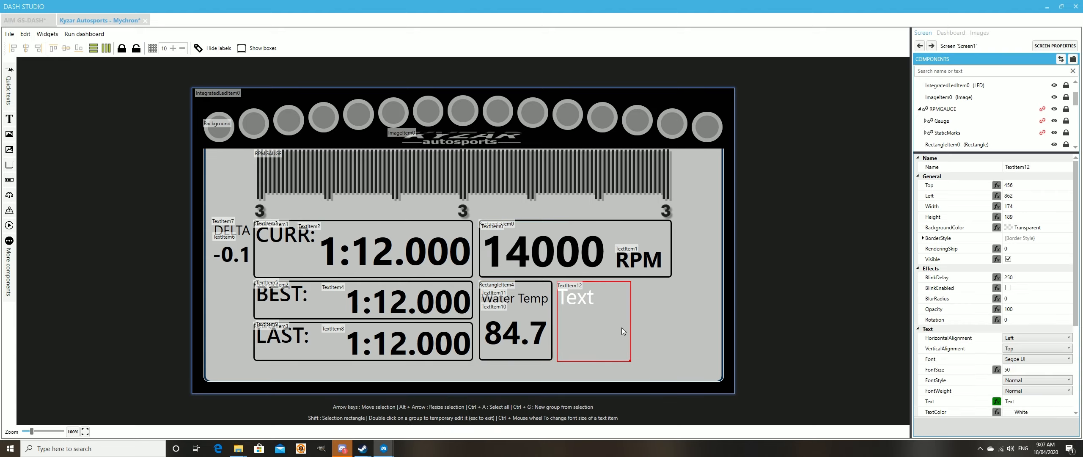
left_click(54, 48)
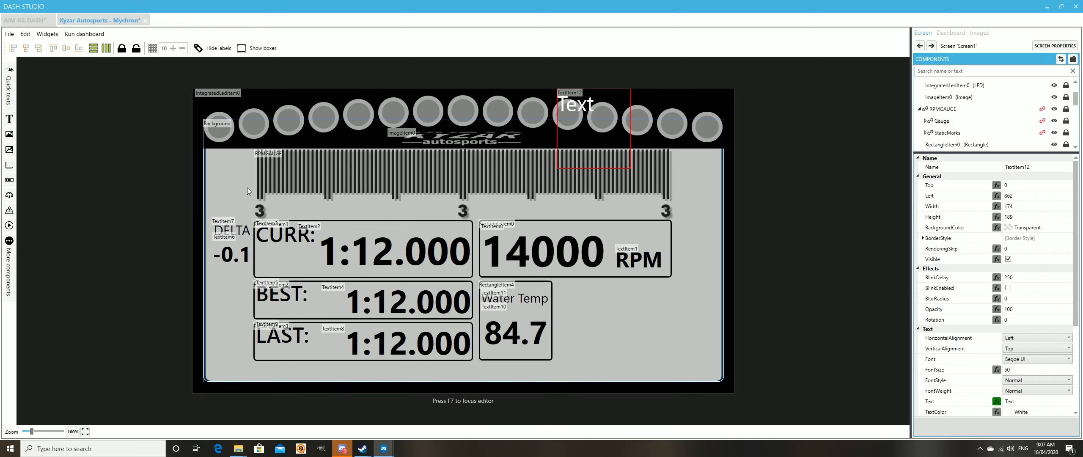
left_click_drag(618, 160, 620, 352)
left_click(550, 349, "ctrl")
left_click(58, 47)
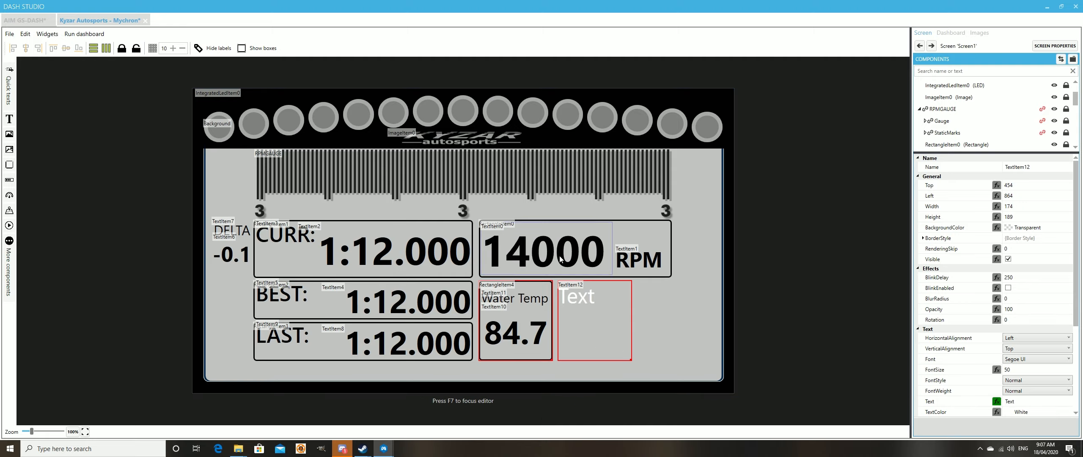
left_click(669, 316)
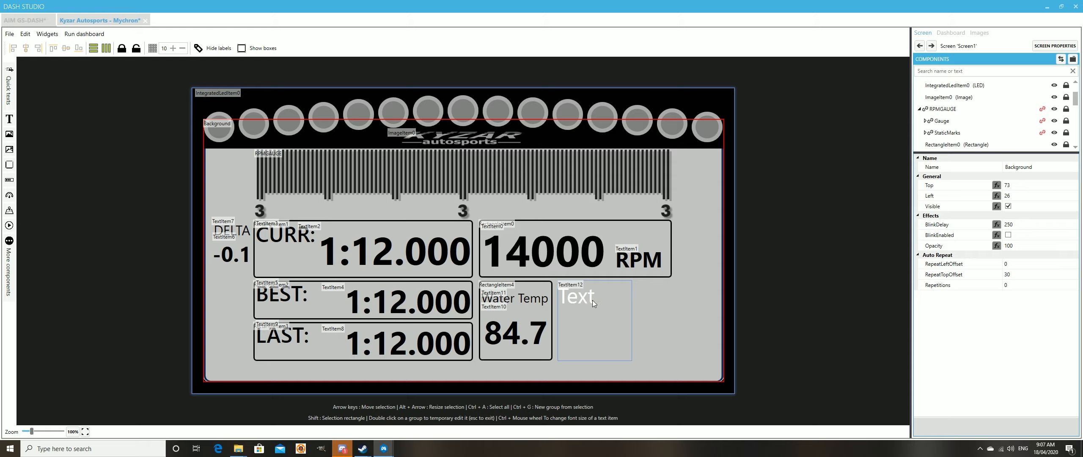
Step: Remove the pasted RPM gauge copy and delete the completed-laps text item beside the water temperature box
key("ctrl+v")
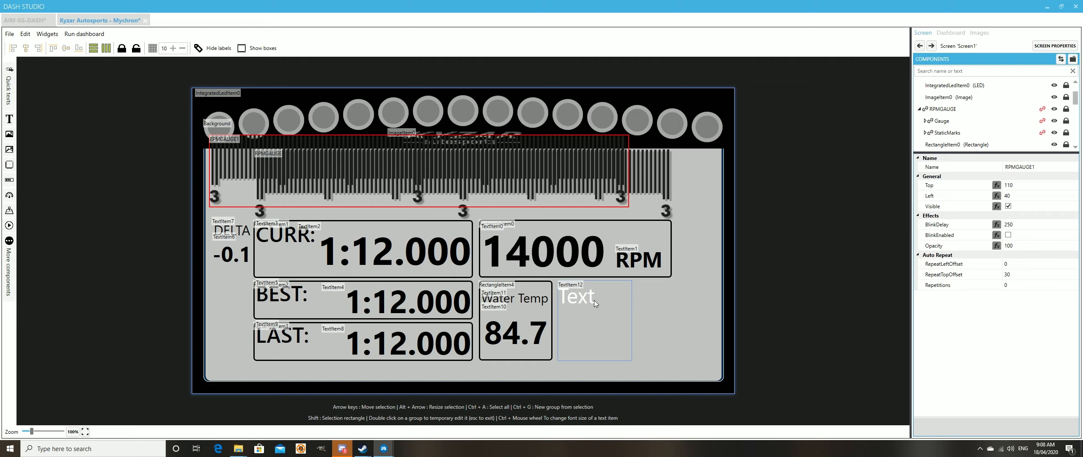
key("Delete")
left_click(611, 331)
key("Delete")
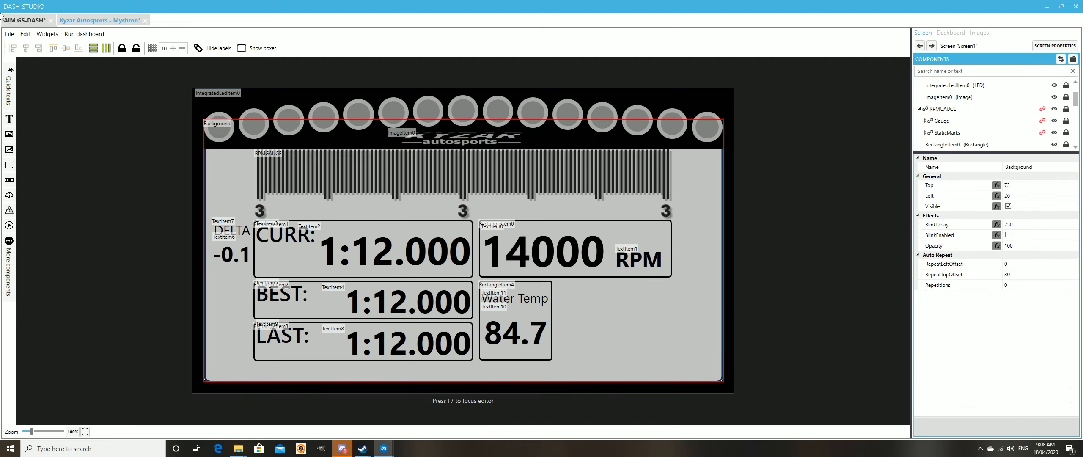
Step: Add a rectangle beside the water temperature box and match its width and height to that box, 174 by 189
left_click(8, 165)
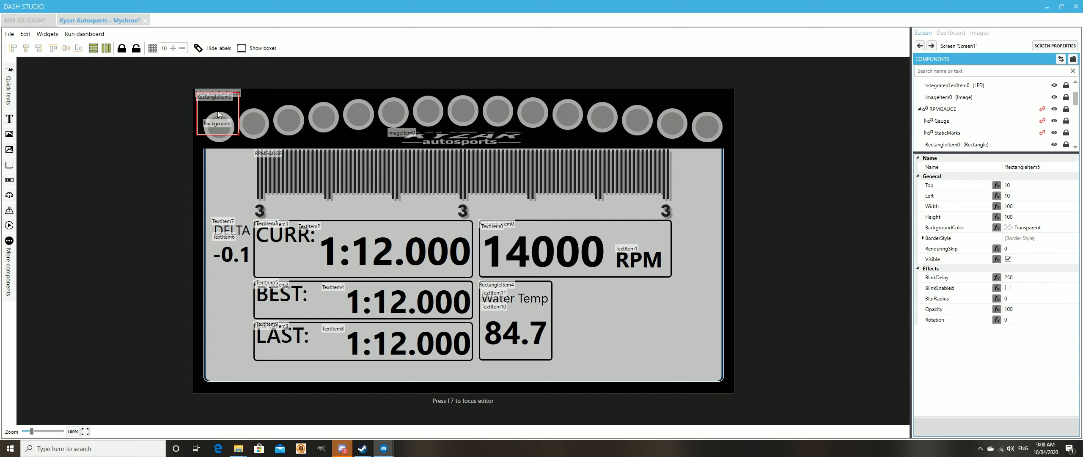
left_click_drag(220, 116, 582, 300)
left_click(551, 313, "ctrl")
left_click(93, 48)
left_click(106, 48)
Step: Nudge the new rectangle toward the water temperature box, to left 866
left_click(610, 312)
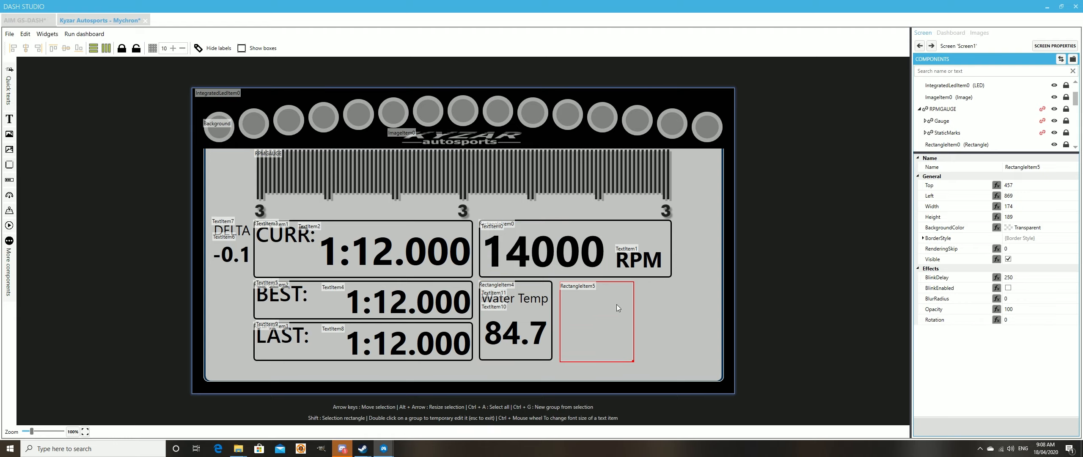
key("Left")
key("Left")
key("Left")
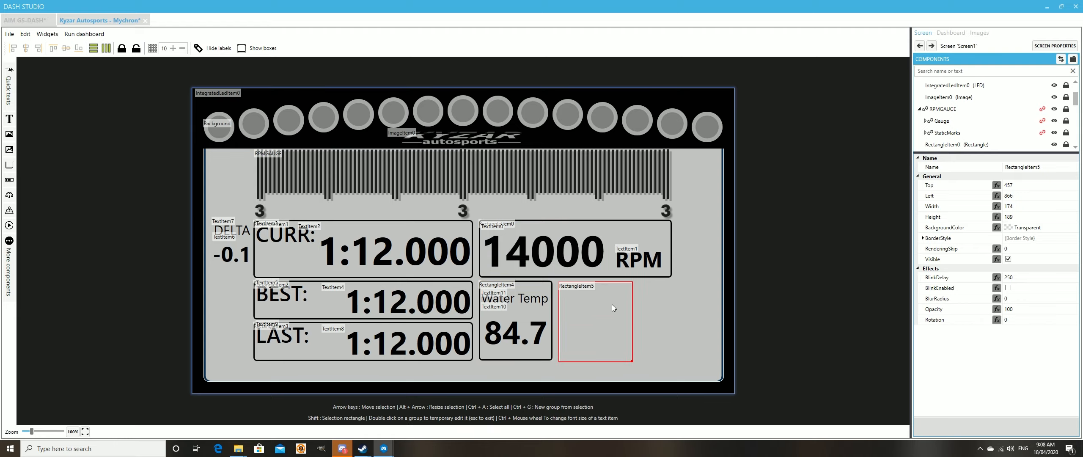
Step: Set the new rectangle's border corner radius to 6 on all corners and its border color to black
left_click(923, 238)
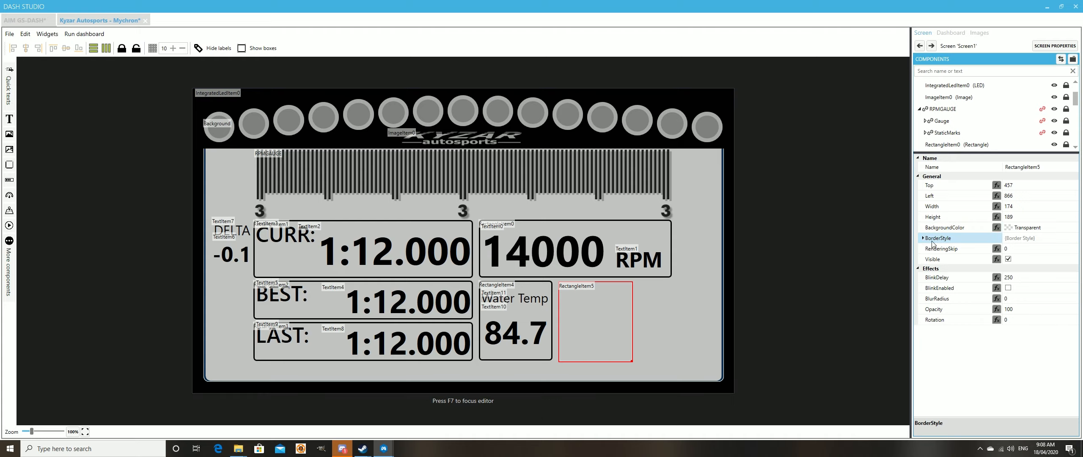
left_click(1069, 257)
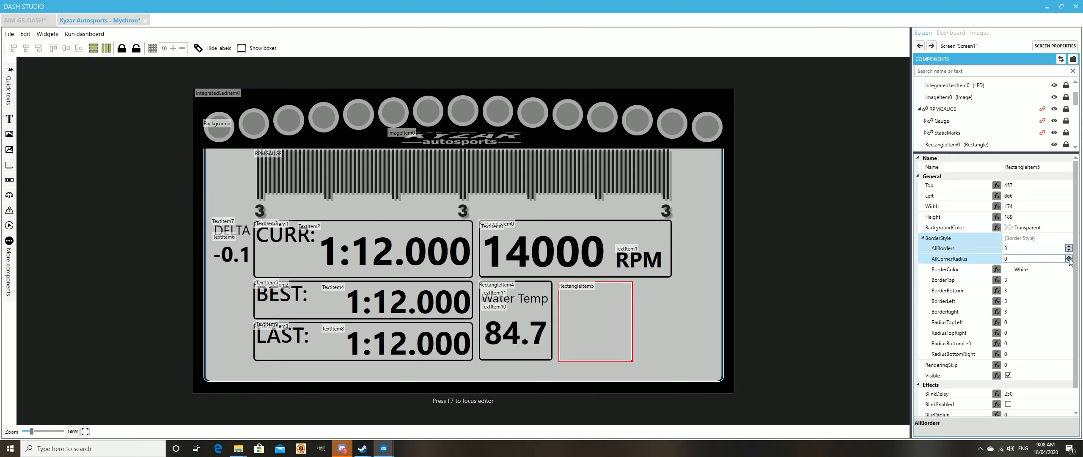
left_click(1058, 269)
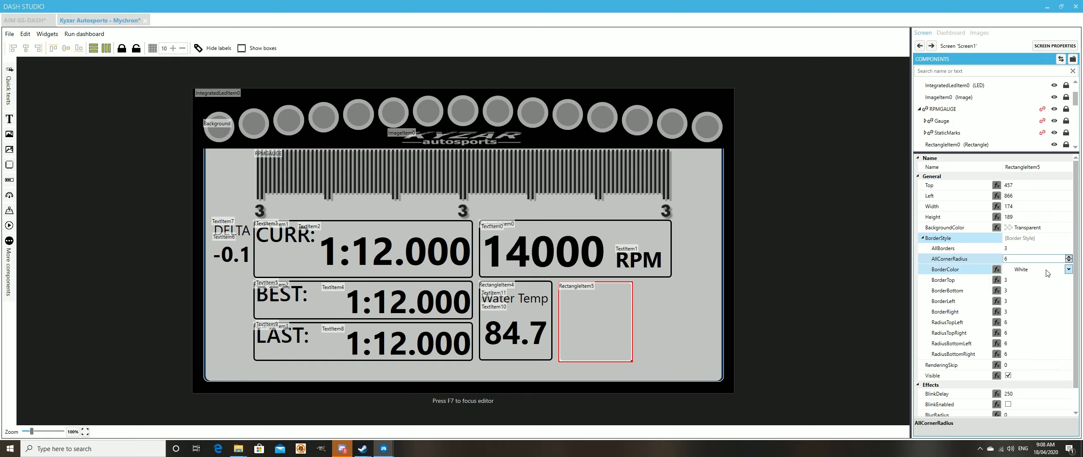
left_click(1069, 269)
left_click(1023, 429)
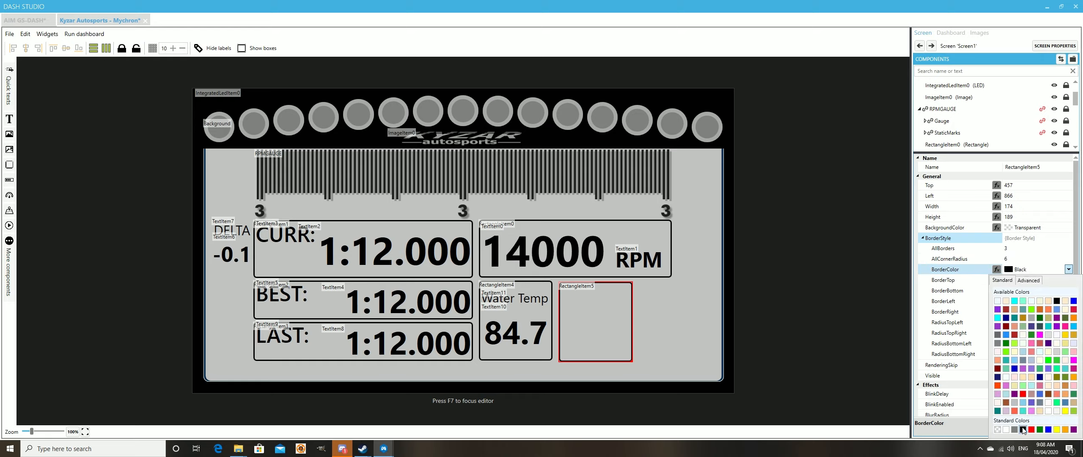
Step: Add a text item of about 161 by 105 in the new box's lower part and center its text horizontally and vertically
left_click(9, 119)
left_click_drag(210, 113, 628, 358)
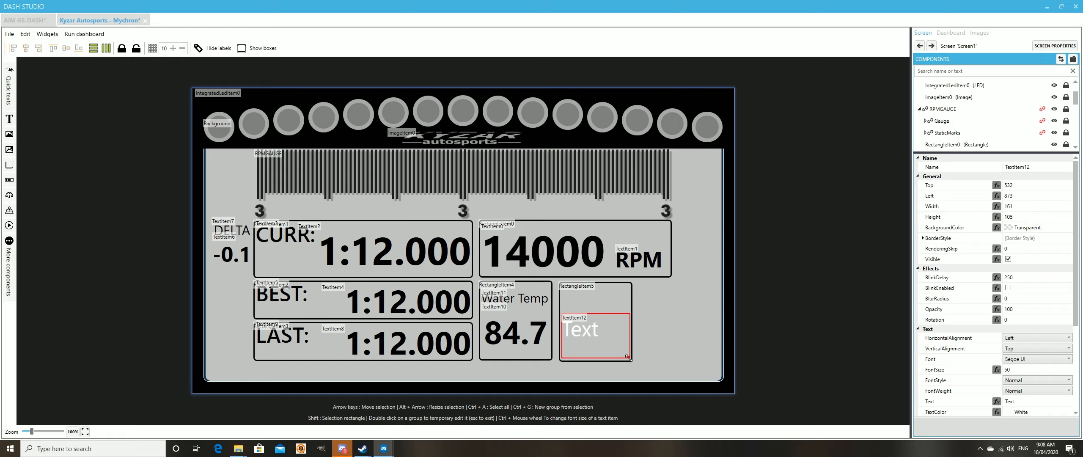
left_click(1068, 337)
left_click(1057, 359)
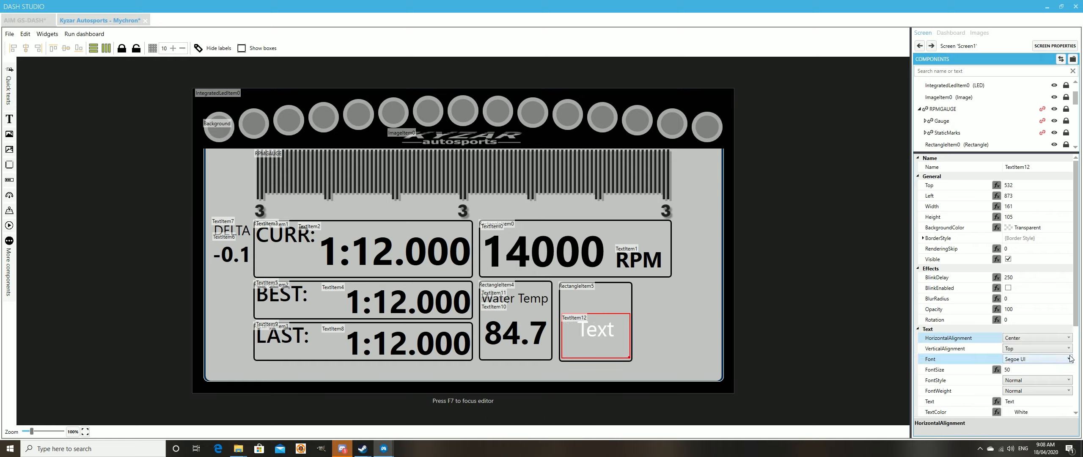
left_click(1069, 348)
left_click(1037, 366)
Step: Set the new text item's text to 22 and its text color to black
scroll(1053, 373, "down", 3)
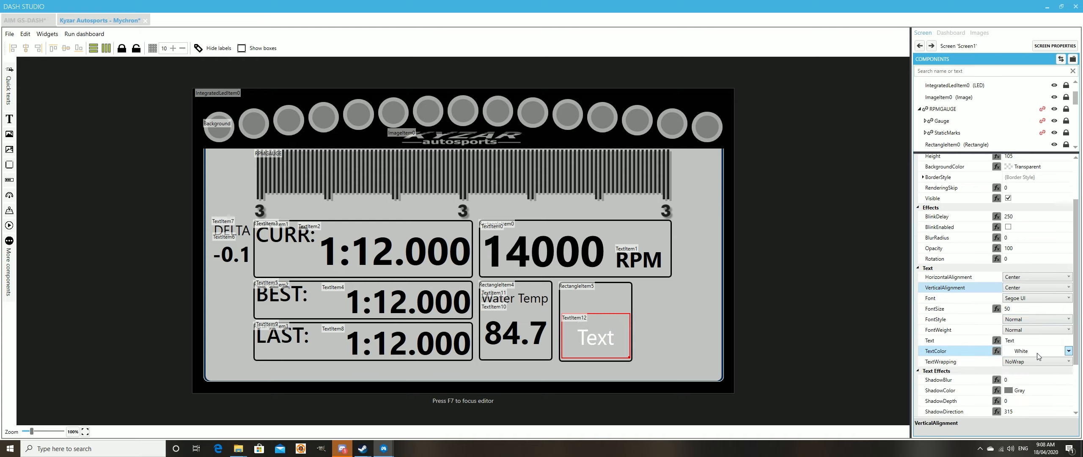
left_click(1025, 340)
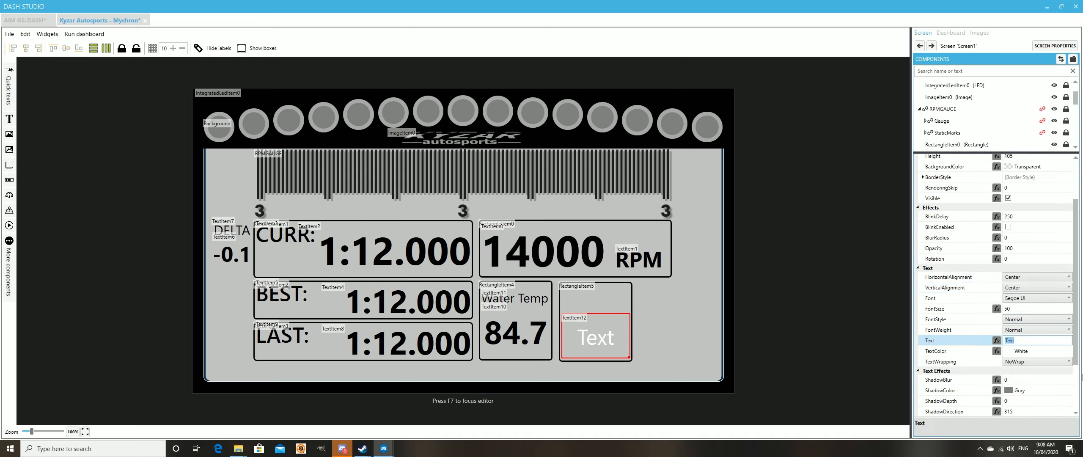
type("7")
key("Tab")
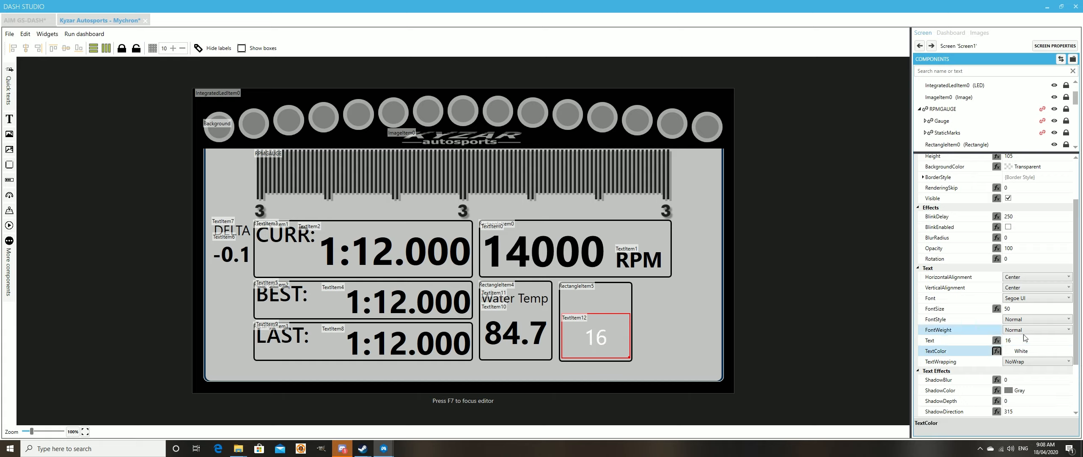
left_click(974, 339)
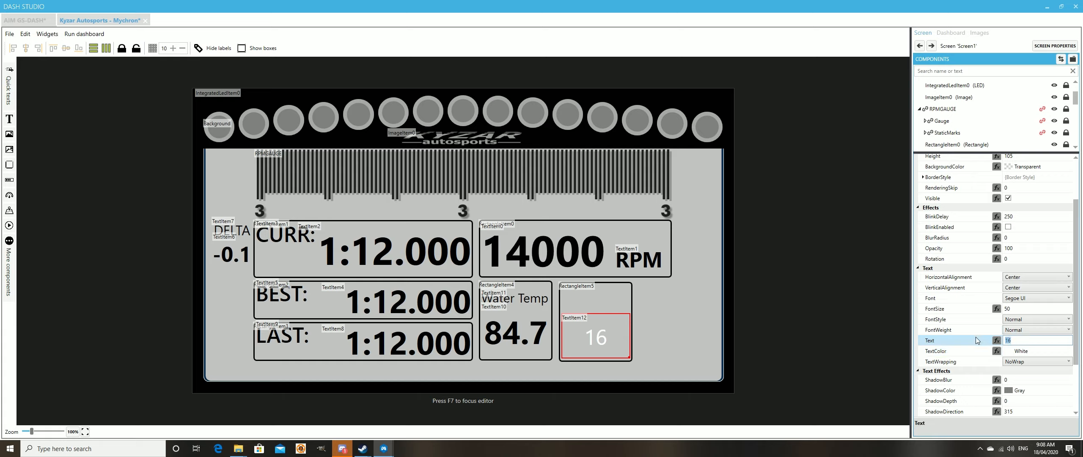
type("22")
key("Tab")
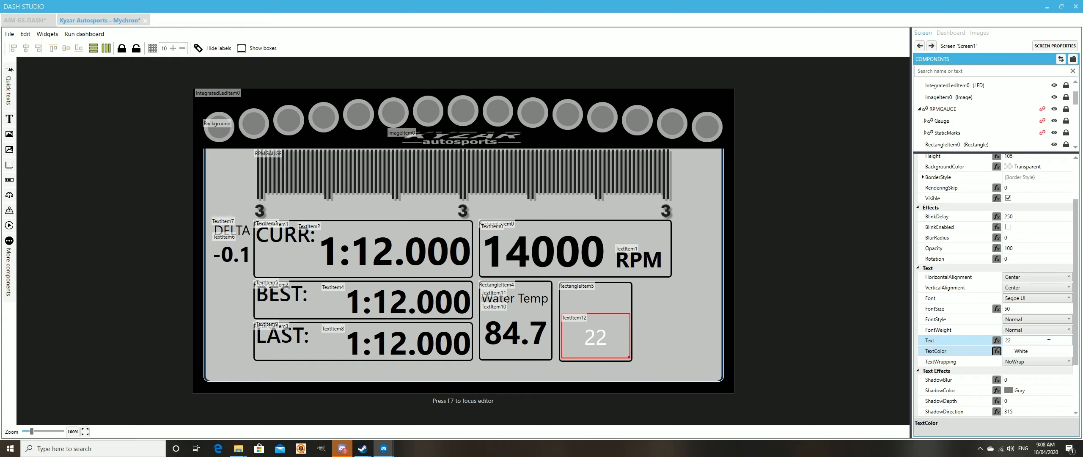
left_click(1069, 350)
left_click(1024, 337)
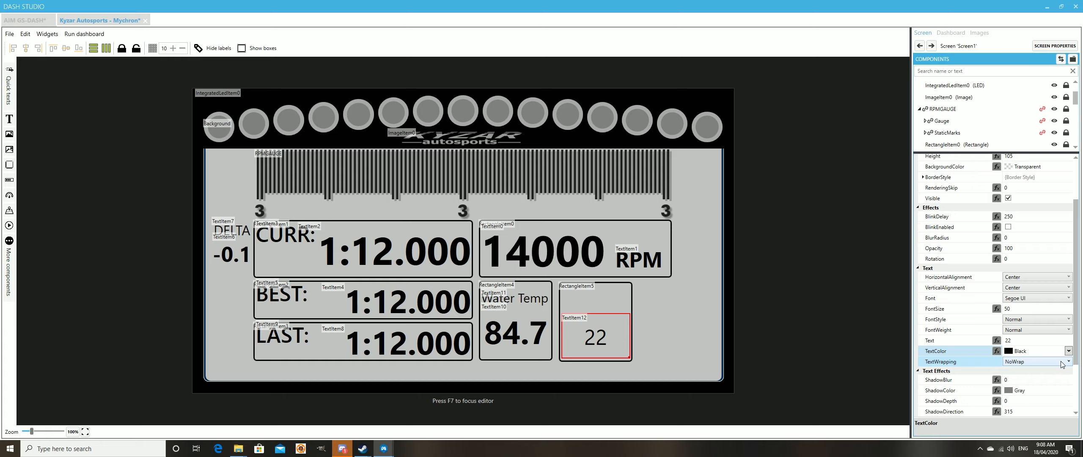
Step: Set the "22" text's font size to 53 and its font weight to Bold
double_click(1070, 307)
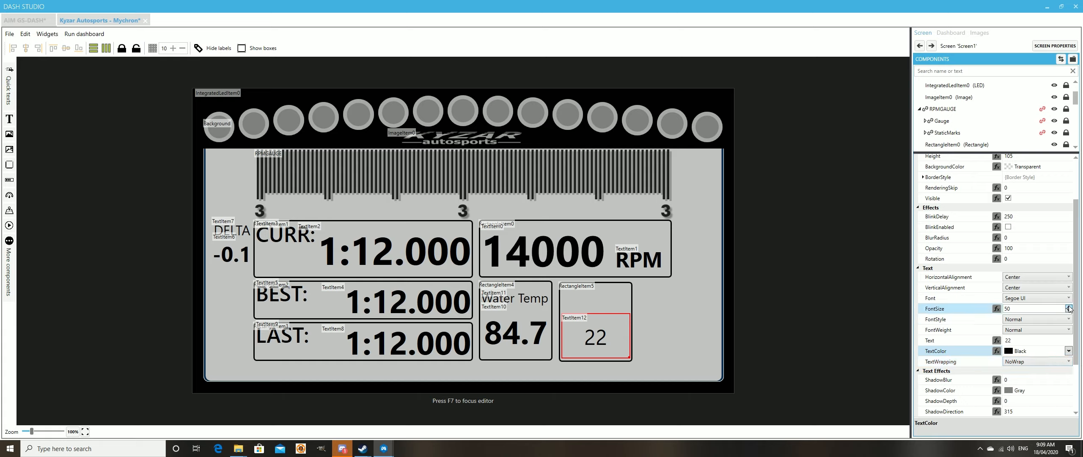
left_click(1069, 307)
left_click(1032, 330)
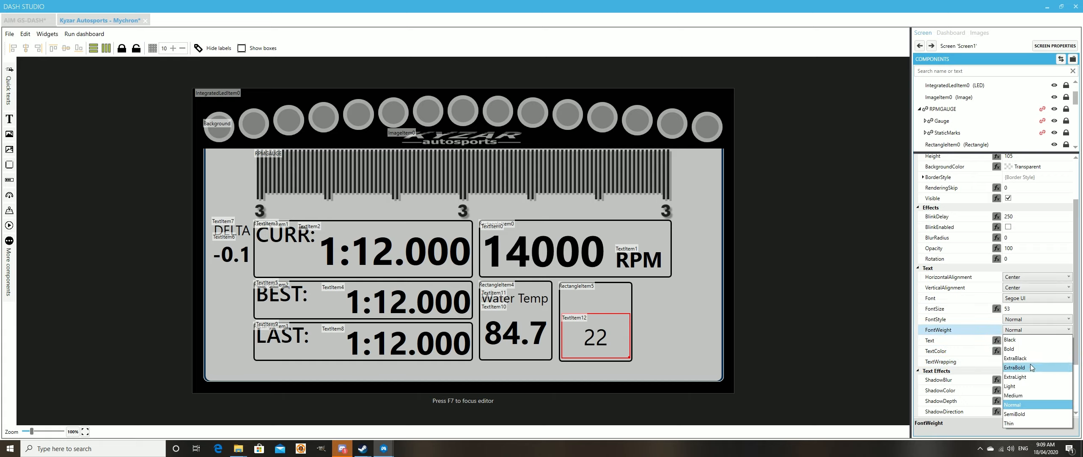
left_click(1026, 418)
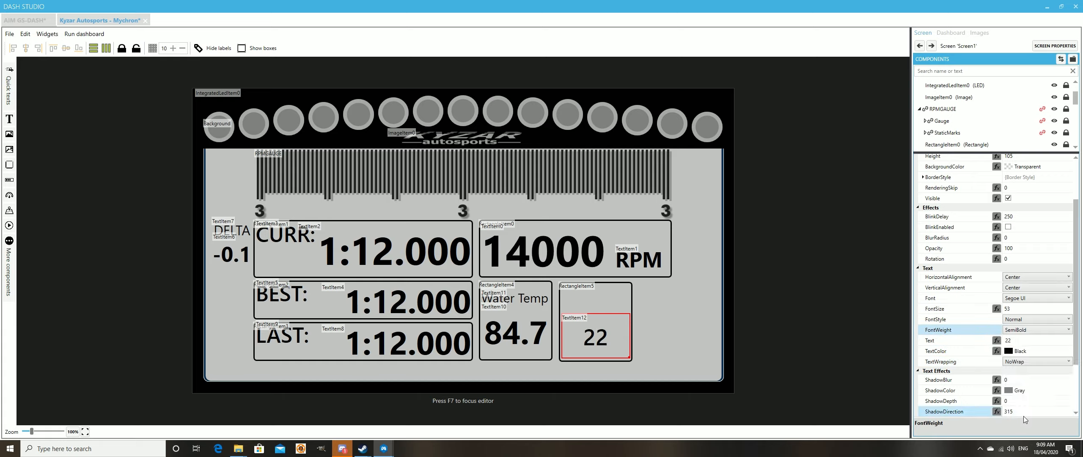
left_click(1069, 330)
left_click(1010, 349)
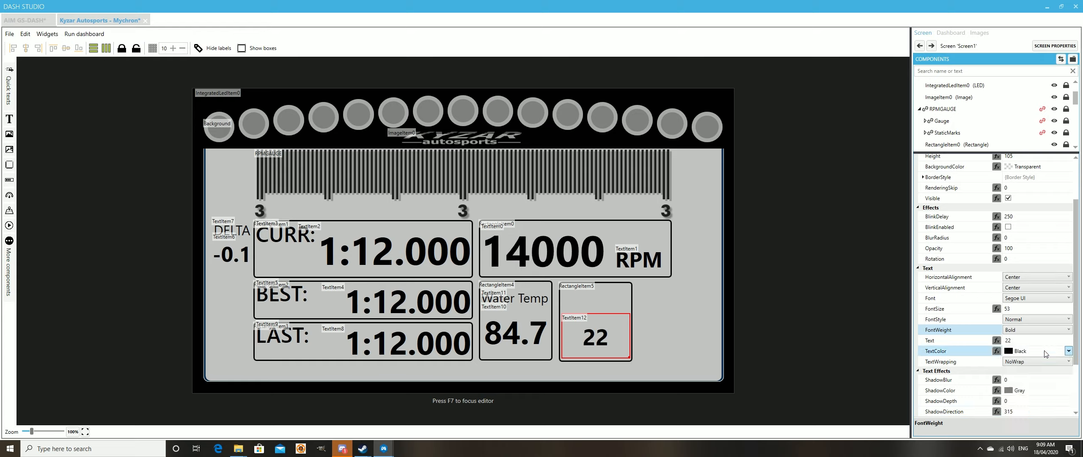
Step: Increase the "22" text's font size to 75
left_click(1069, 307)
left_click(1069, 307)
left_click(1070, 307)
left_click(1069, 307)
left_click(1069, 307)
left_click(1070, 307)
left_click(1069, 307)
left_click(1069, 307)
left_click(1069, 307)
left_click(1069, 307)
left_click(1069, 307)
Step: Match the "22" text item's height to the "84.7" value and align their top edges
left_click_drag(600, 338, 600, 338)
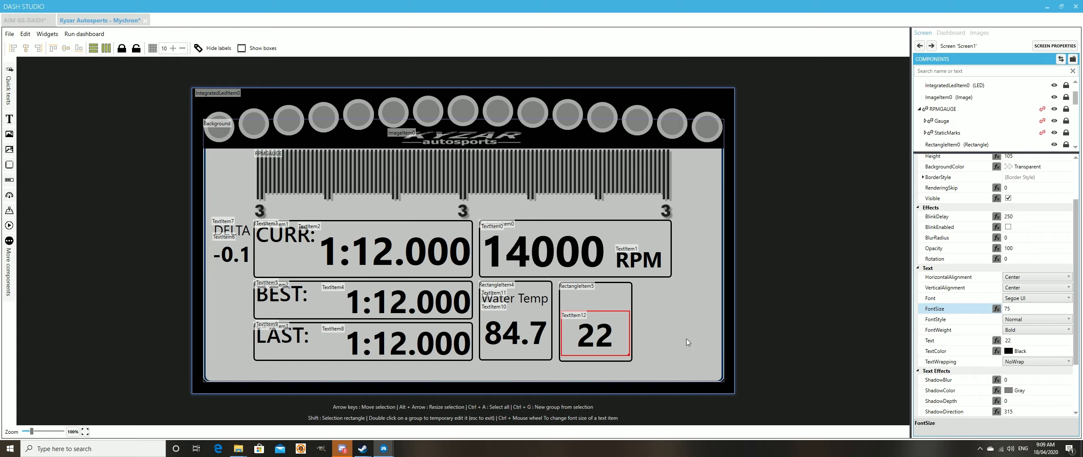
left_click_drag(600, 337, 596, 333)
left_click(533, 341, "ctrl")
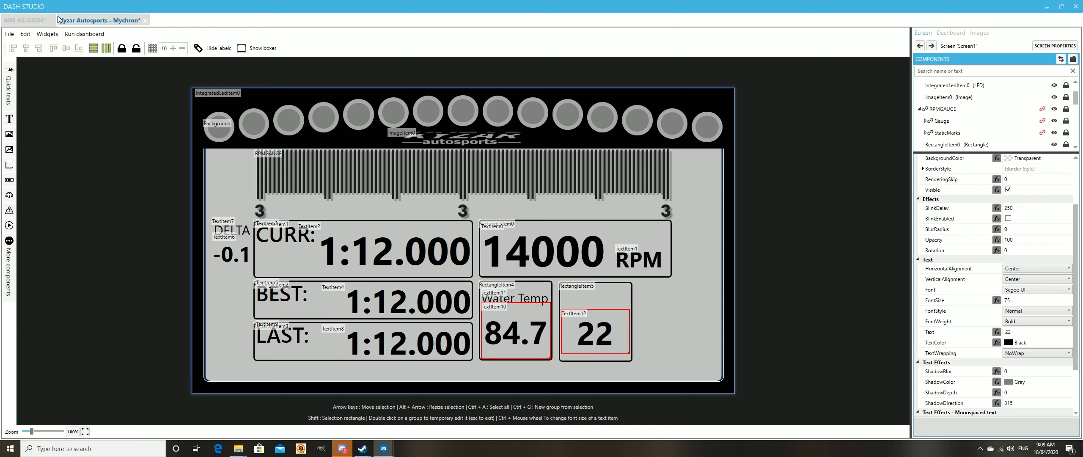
left_click(103, 51)
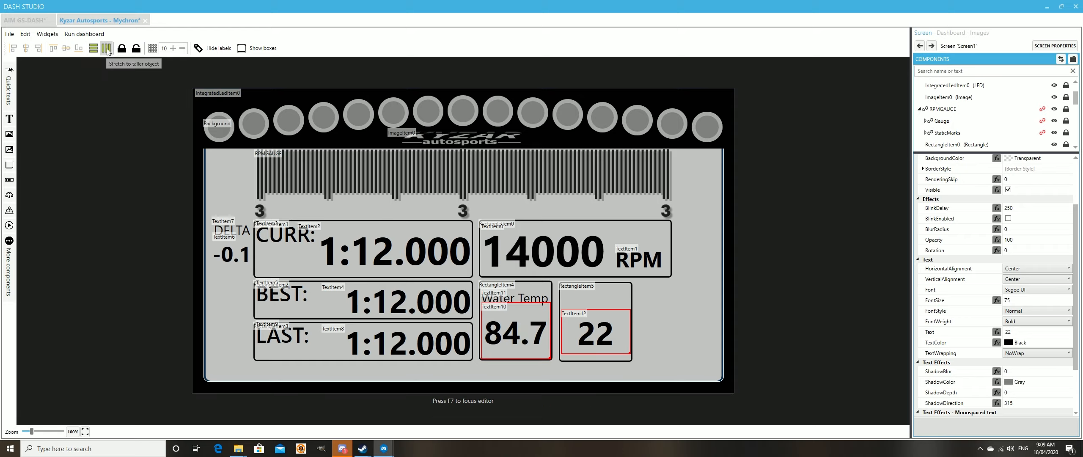
left_click(107, 50)
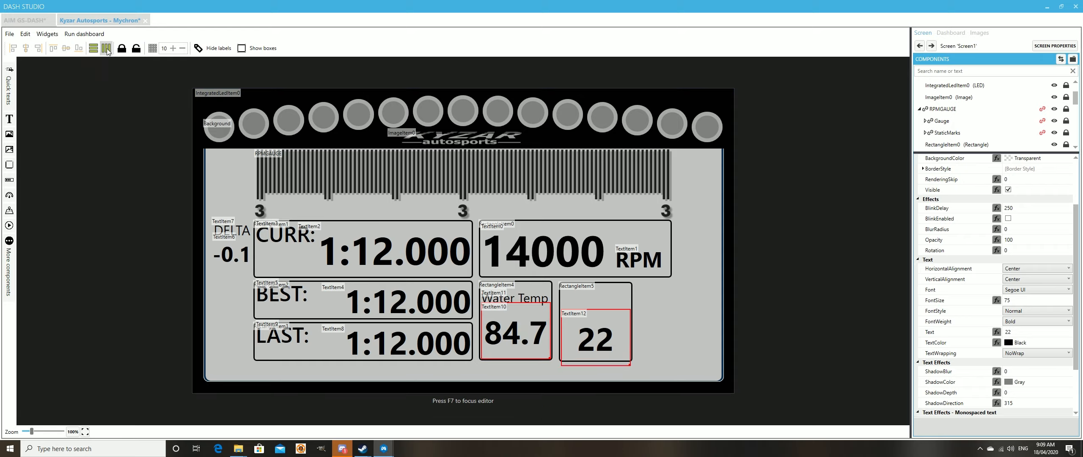
left_click(53, 48)
left_click(695, 330)
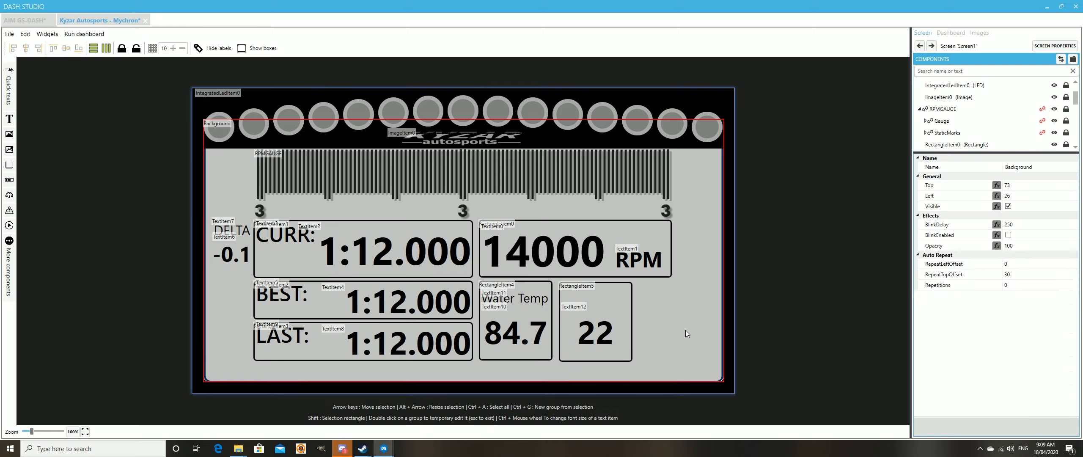
Step: Add a text item of about 167 by 60 above the "22" value, at about top 464 and left 868
left_click(9, 119)
left_click_drag(213, 116, 580, 309)
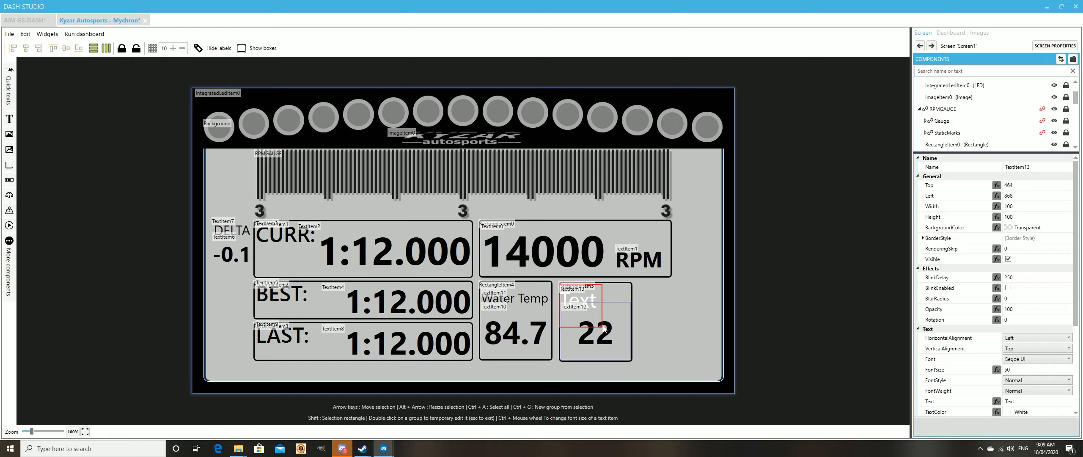
left_click_drag(602, 326, 630, 309)
Step: Match the height of the rectangle around "22" to the Water Temp rectangle and align their top edges at 454
left_click(551, 359)
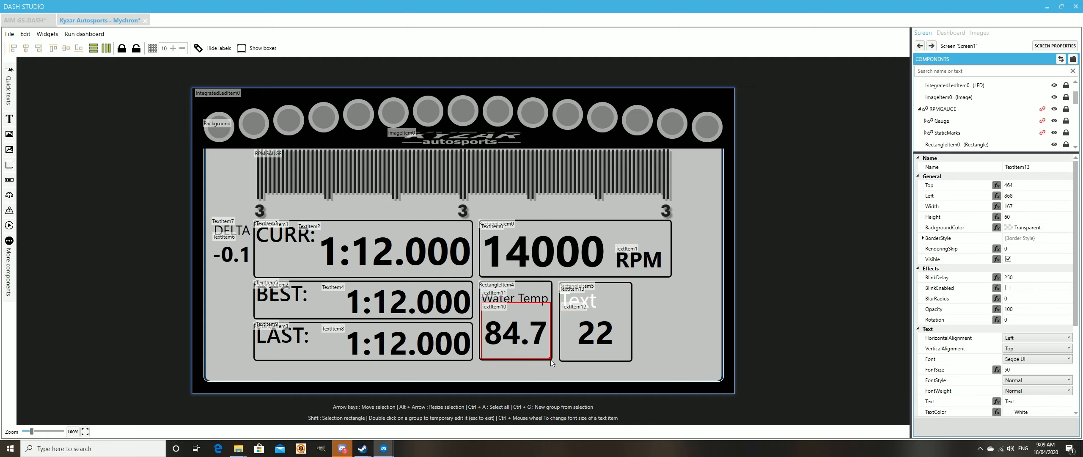
left_click(551, 357)
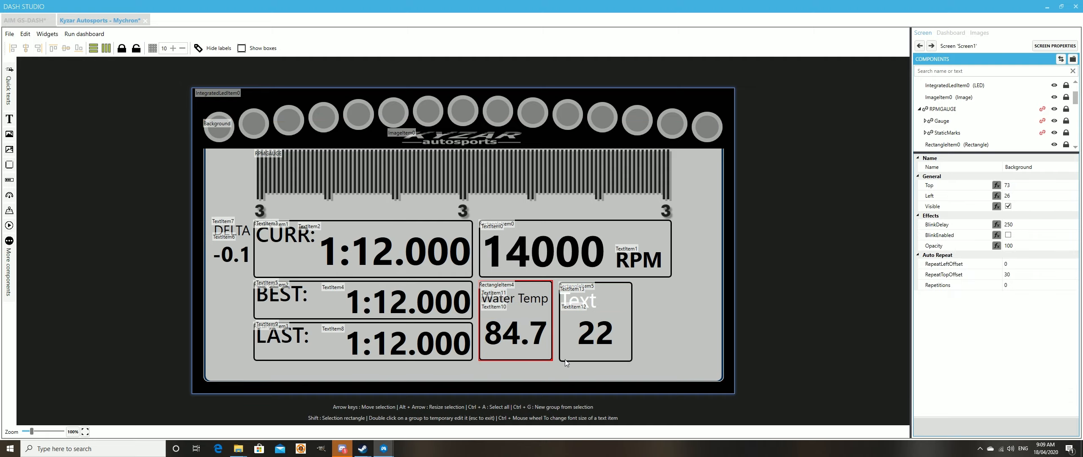
left_click(631, 360)
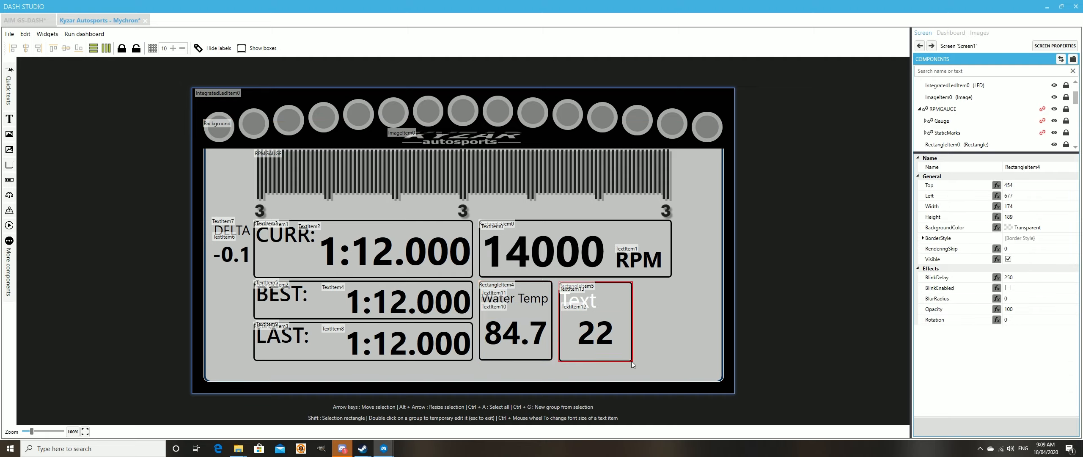
left_click(551, 357, "ctrl")
left_click(106, 48)
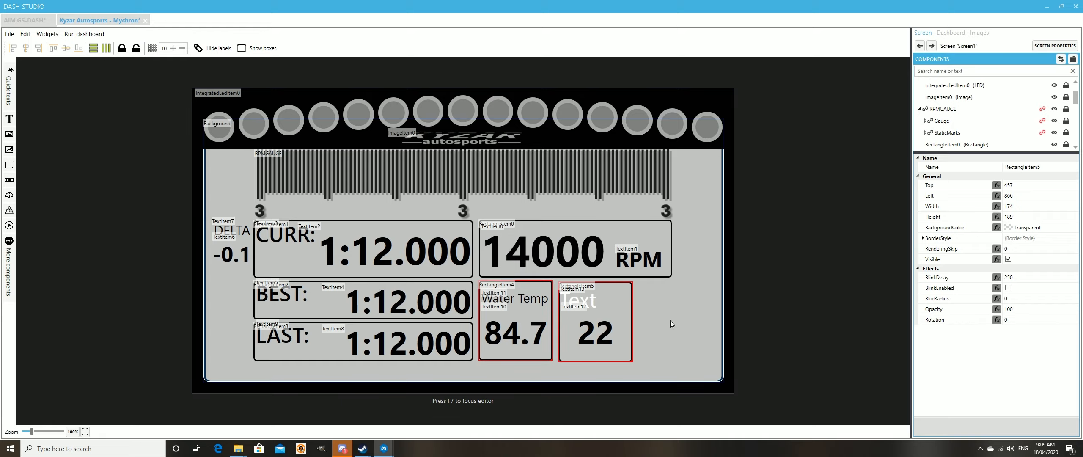
left_click(58, 50)
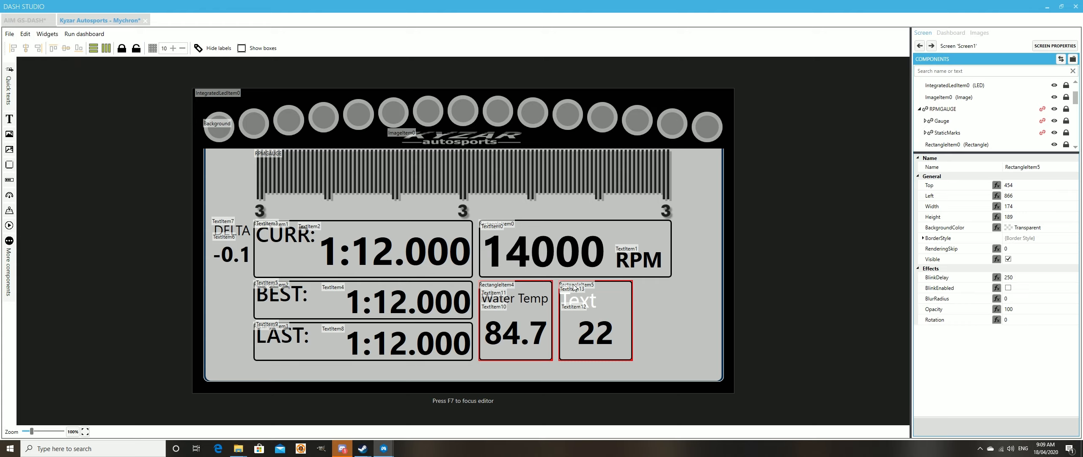
left_click(689, 331)
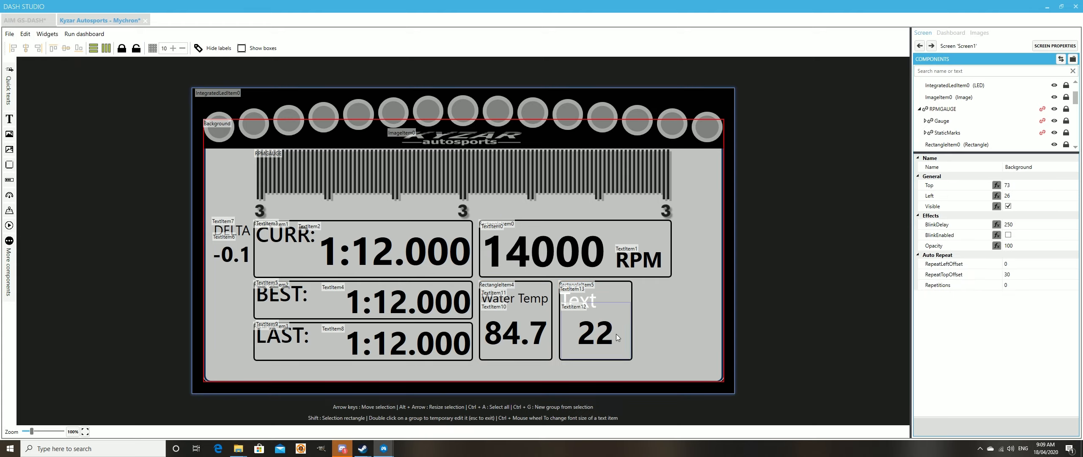
Step: Set the text of the label above "22" to "LAPS", colour it black and shift it slightly right
left_click(593, 292)
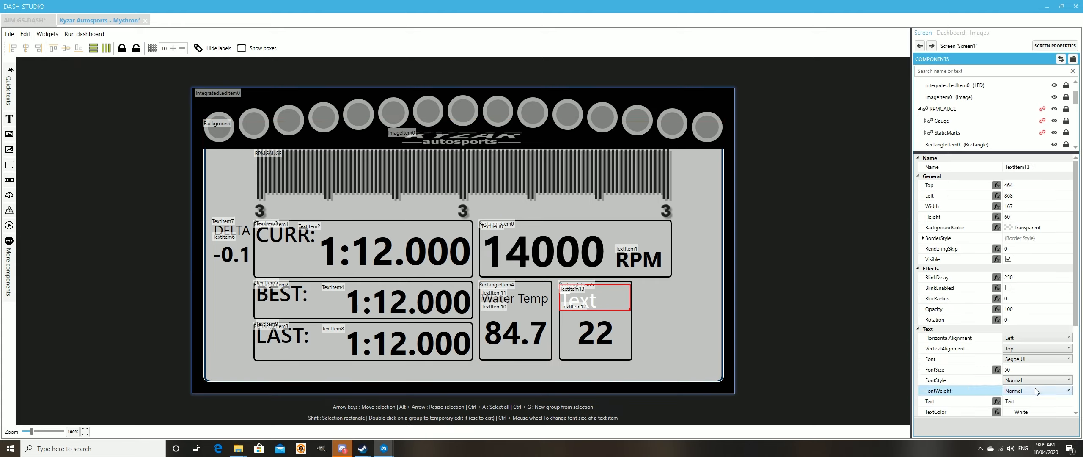
left_click(1014, 401)
type("LAPS")
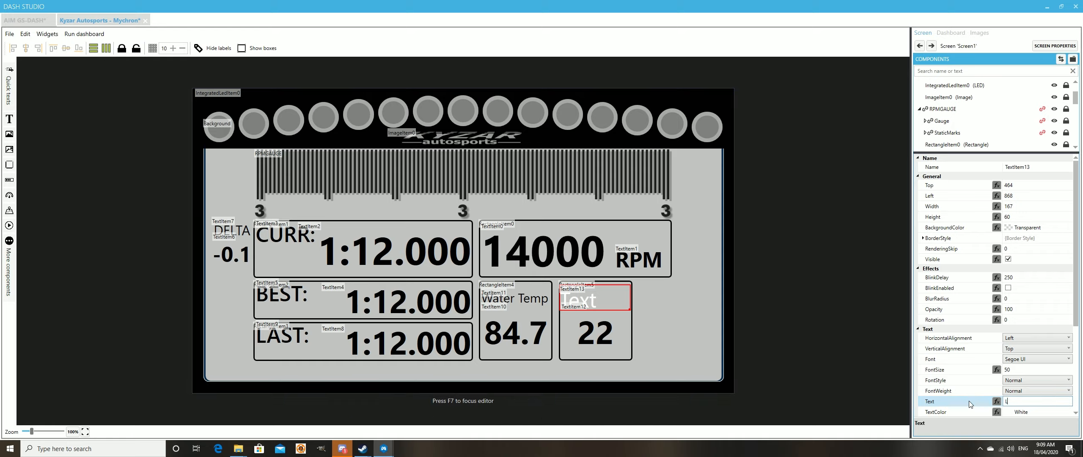
key("Tab")
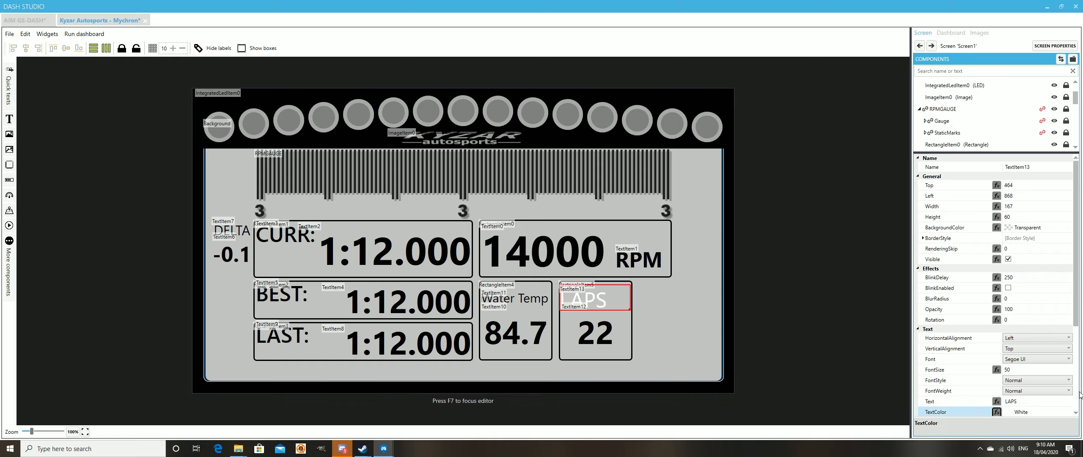
scroll(1059, 351, "down", 2)
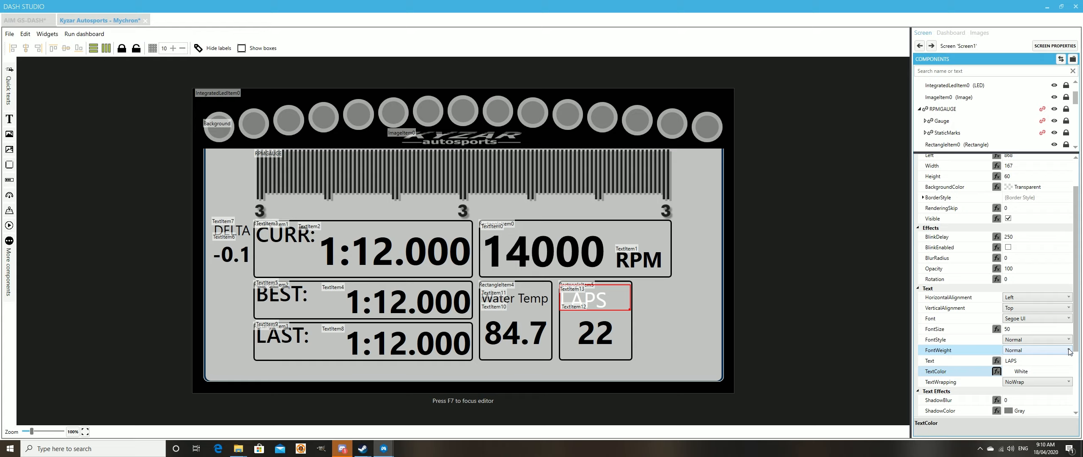
left_click(1069, 371)
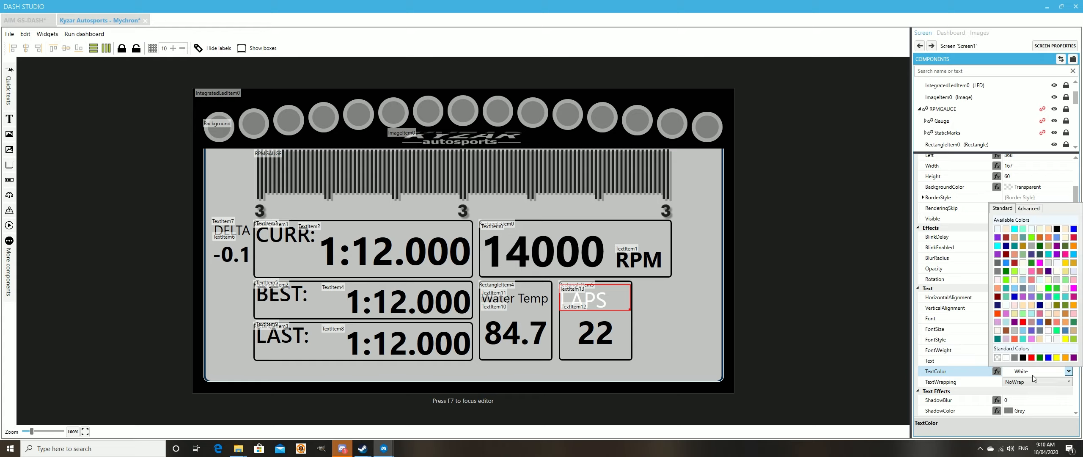
left_click(1023, 357)
left_click_drag(591, 297, 600, 296)
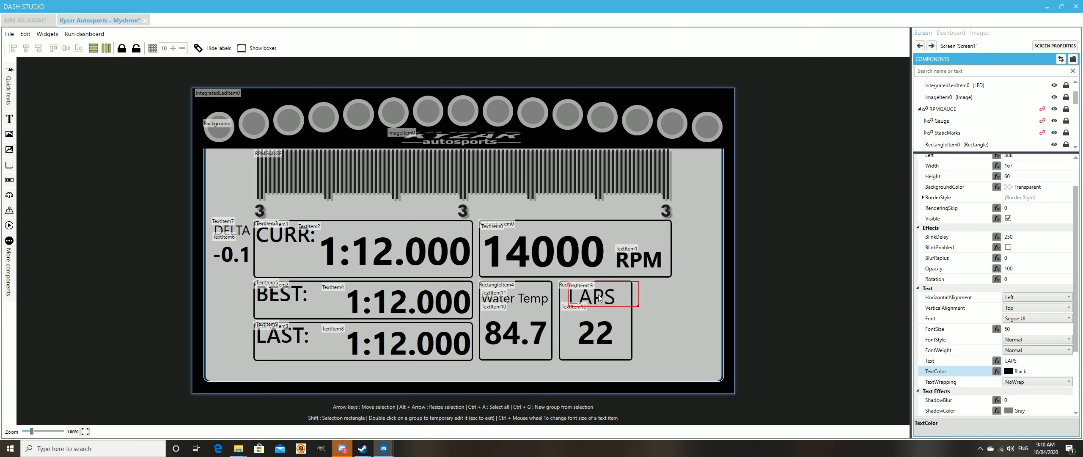
Step: Change the Water Temp label's text to "WATER TEMP" and reduce its font size to 27
left_click(512, 298)
left_click(1042, 357)
left_click(926, 359)
type("WATER TE")
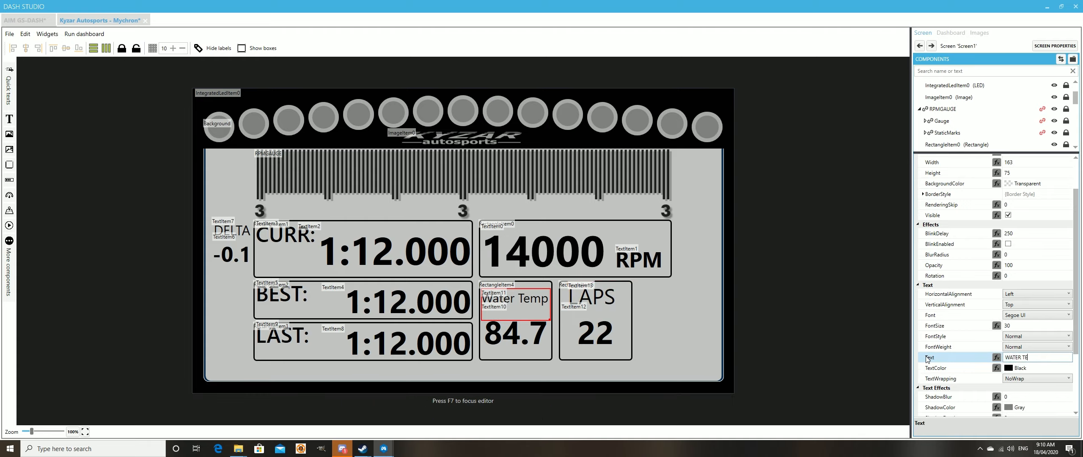
type("MP")
key("Tab")
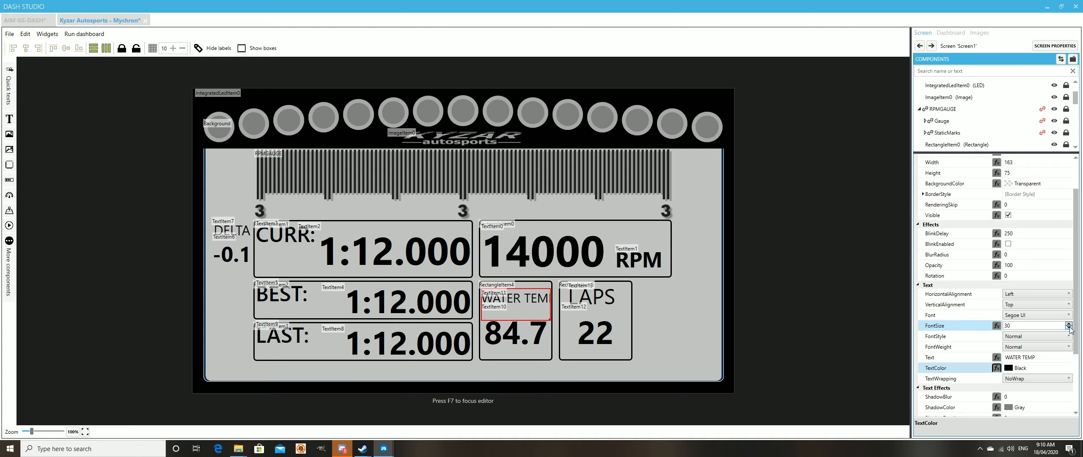
left_click(1070, 328)
left_click(1069, 328)
left_click(1069, 329)
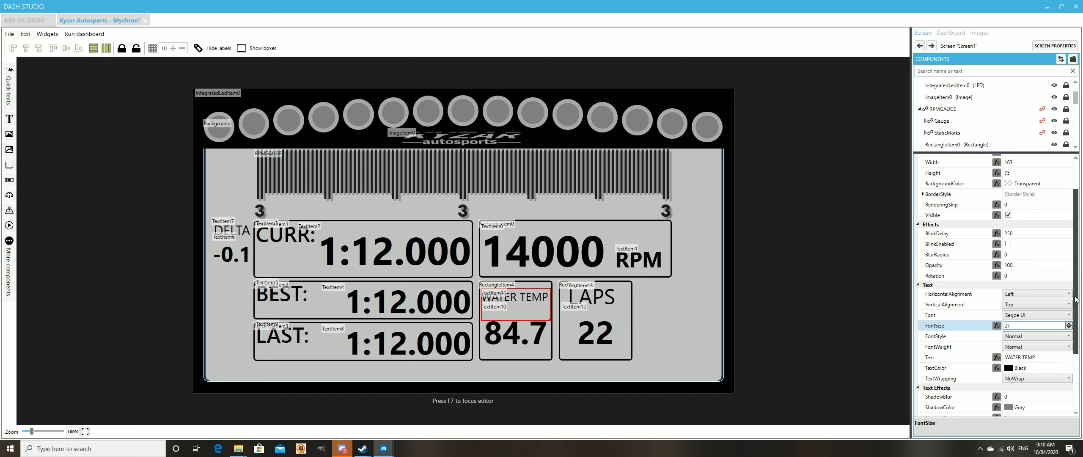
Step: Center the WATER TEMP label's text horizontally and vertically, and move the label slightly up within its box
left_click(1018, 293)
left_click(1025, 312)
left_click(1025, 304)
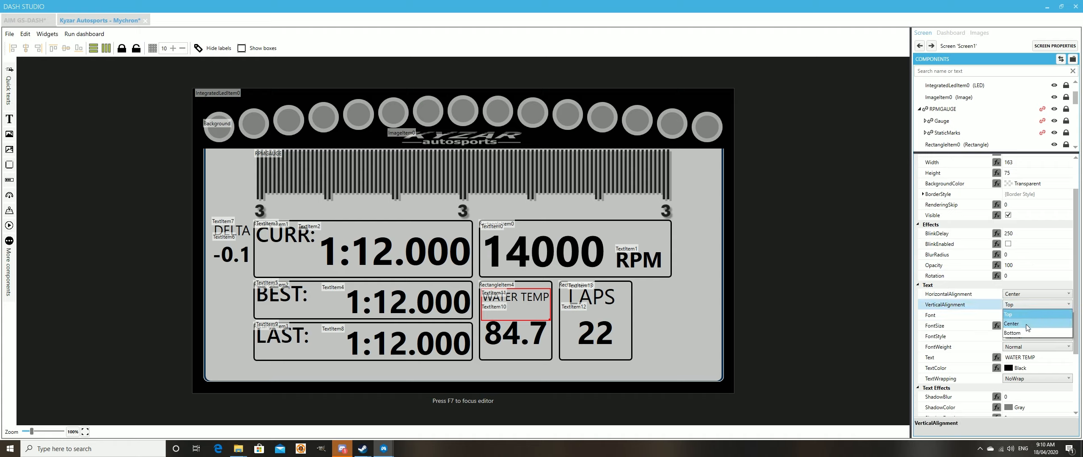
left_click(1025, 324)
left_click_drag(529, 304, 528, 299)
Step: Match the sizes of the LAPS and WATER TEMP labels, and place LAPS inside its box at about top 459, left 871
left_click(595, 296)
left_click(540, 292, "ctrl")
left_click(94, 51)
left_click(106, 49)
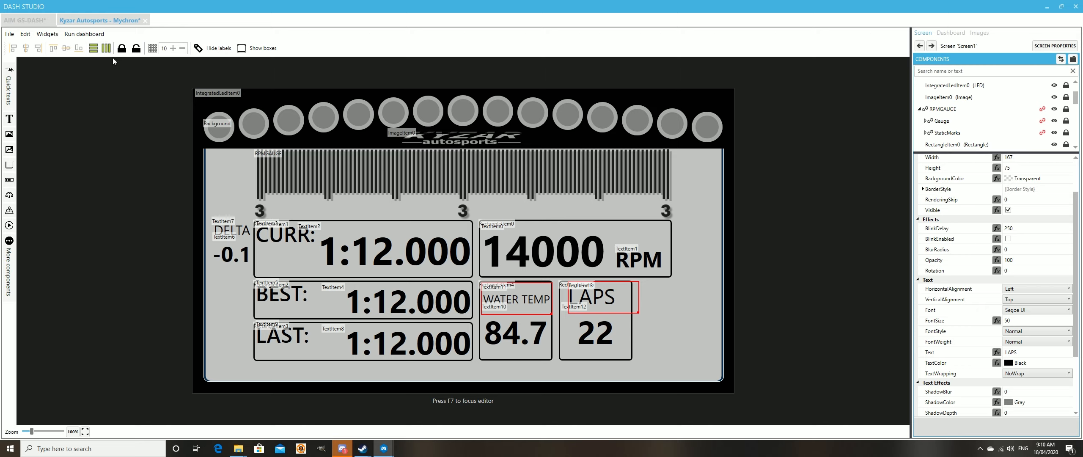
left_click_drag(617, 295, 619, 294)
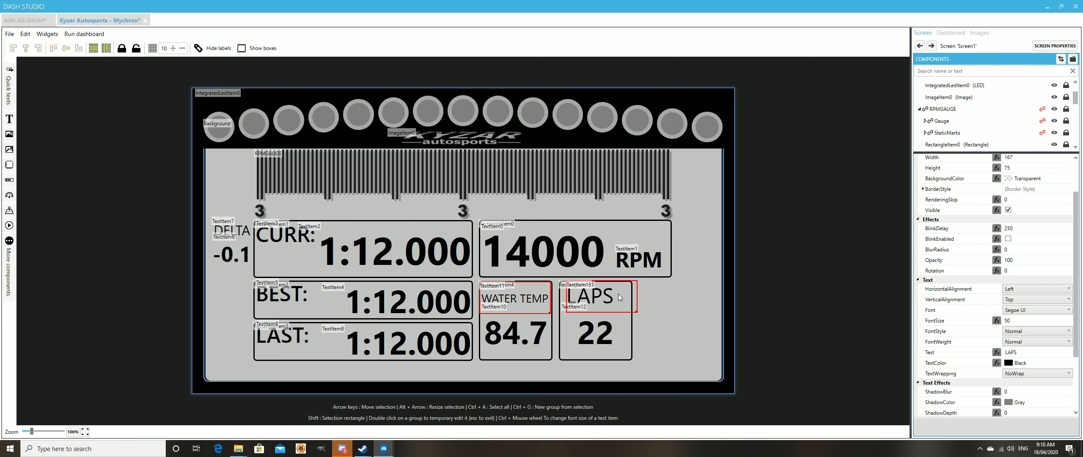
left_click(689, 299)
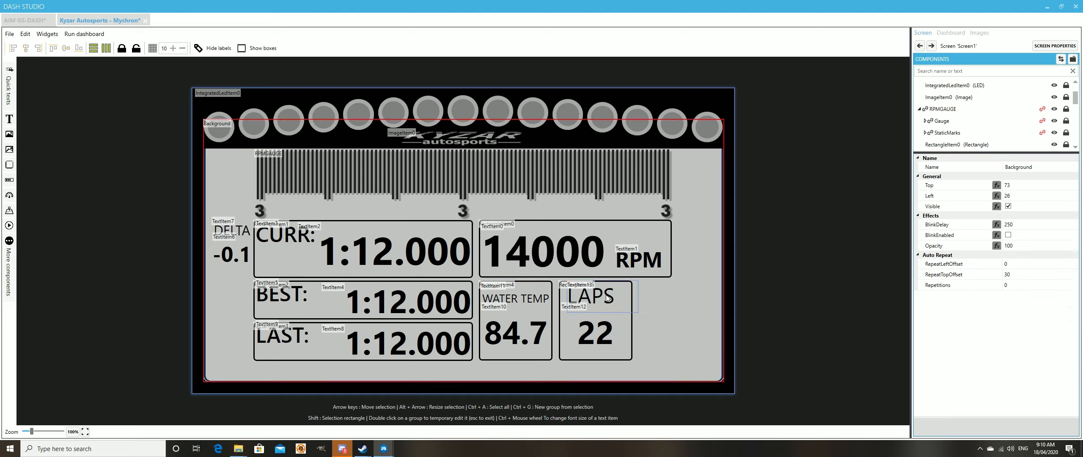
left_click_drag(612, 298, 606, 300)
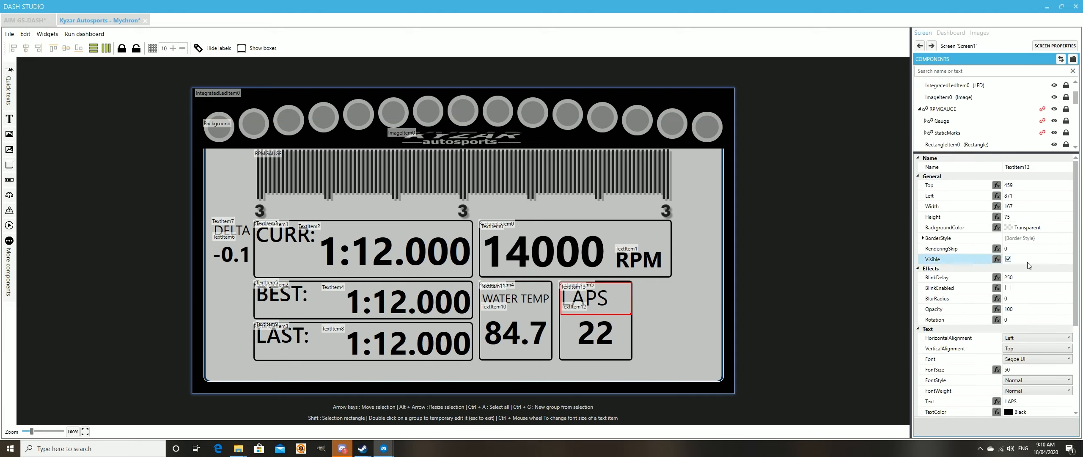
Step: Center the LAPS label's text horizontally and vertically, leaving its other properties as they are
left_click(1049, 338)
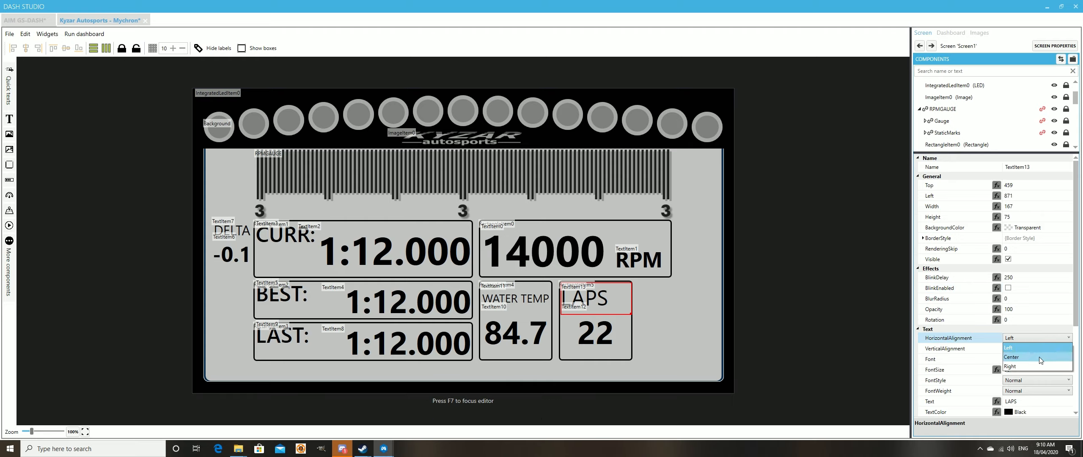
left_click(1039, 357)
left_click(1037, 348)
left_click(1036, 367)
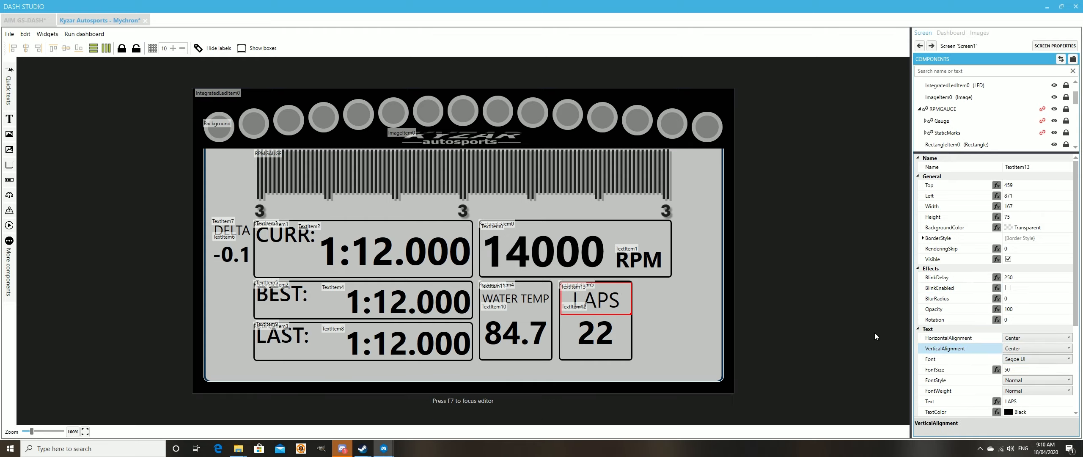
left_click(1021, 308)
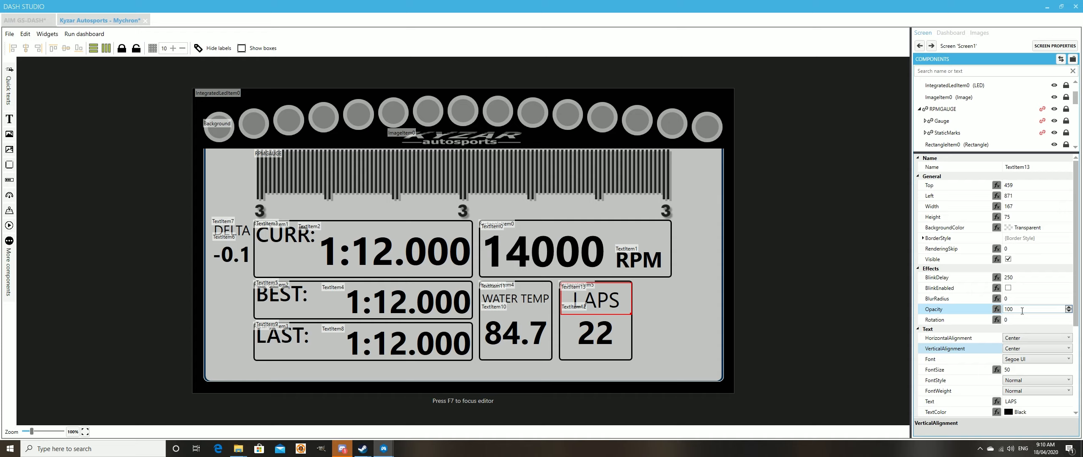
left_click(677, 348)
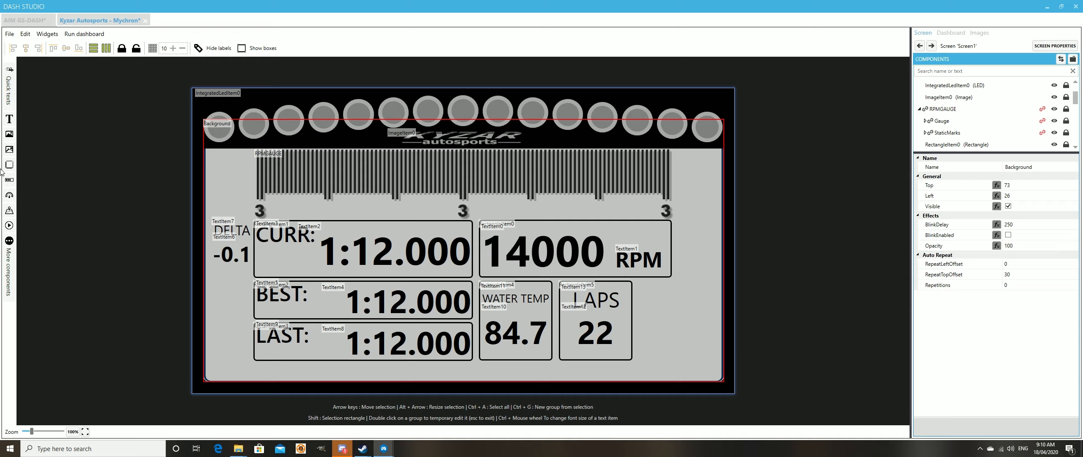
Step: Add a text item right of the LAPS box at about top 500, left 1132, and open property selection for its computed text binding
left_click(9, 118)
left_click_drag(212, 115, 688, 326)
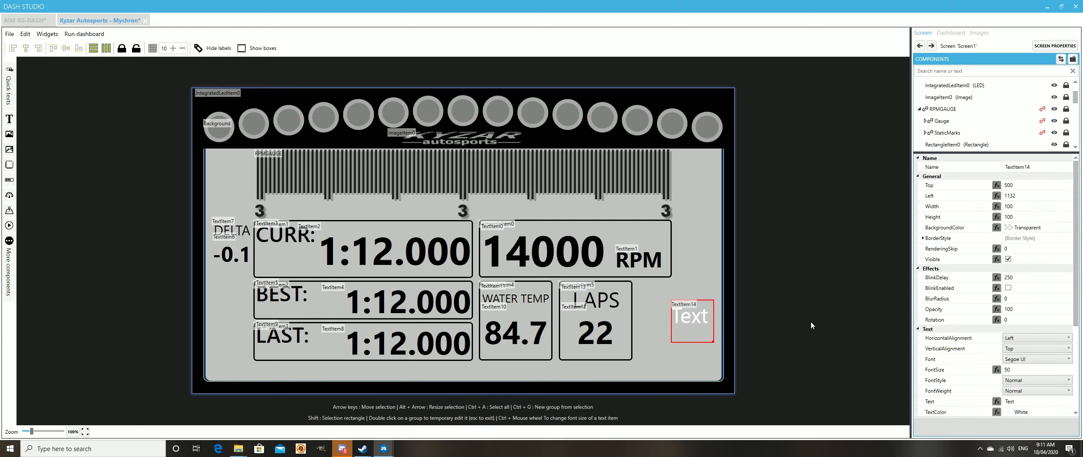
left_click(997, 401)
left_click(559, 154)
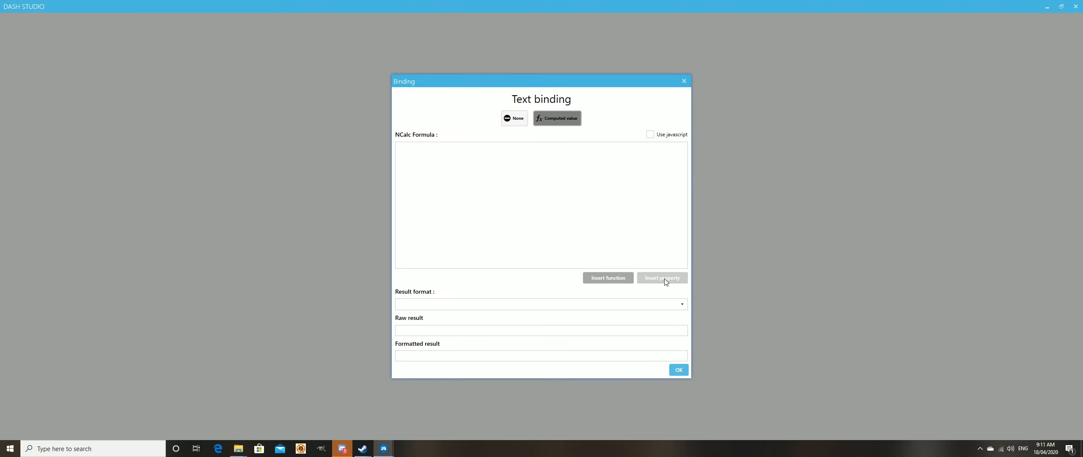
left_click(665, 279)
Step: Bind the new text item's text to a GameData.NewData property found beyond the sector entries, and apply the binding
scroll(549, 220, "down", 8)
scroll(551, 212, "down", 10)
scroll(580, 229, "down", 10)
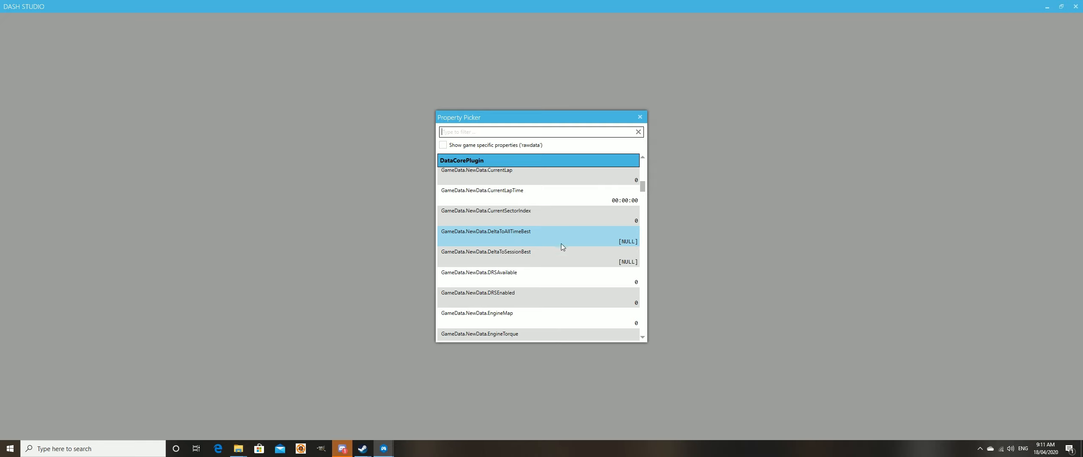
scroll(559, 246, "down", 3)
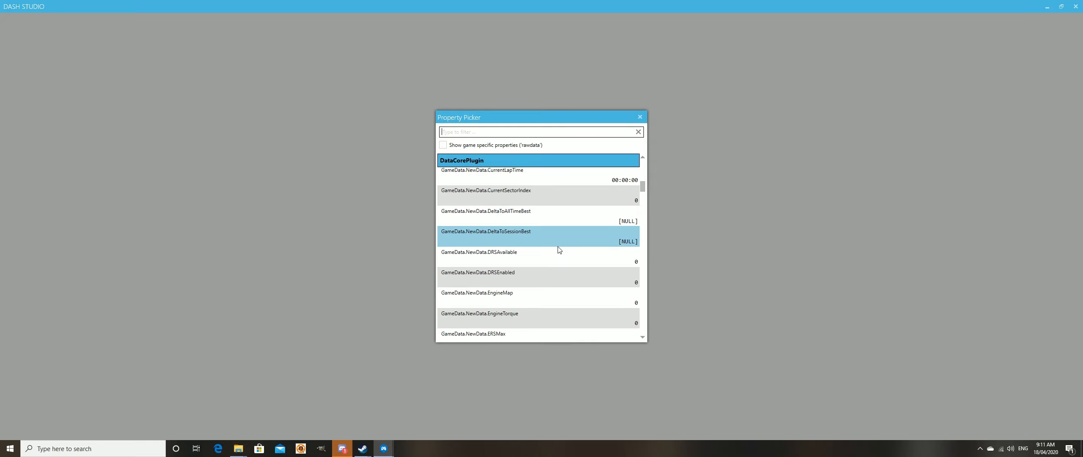
scroll(557, 249, "down", 3)
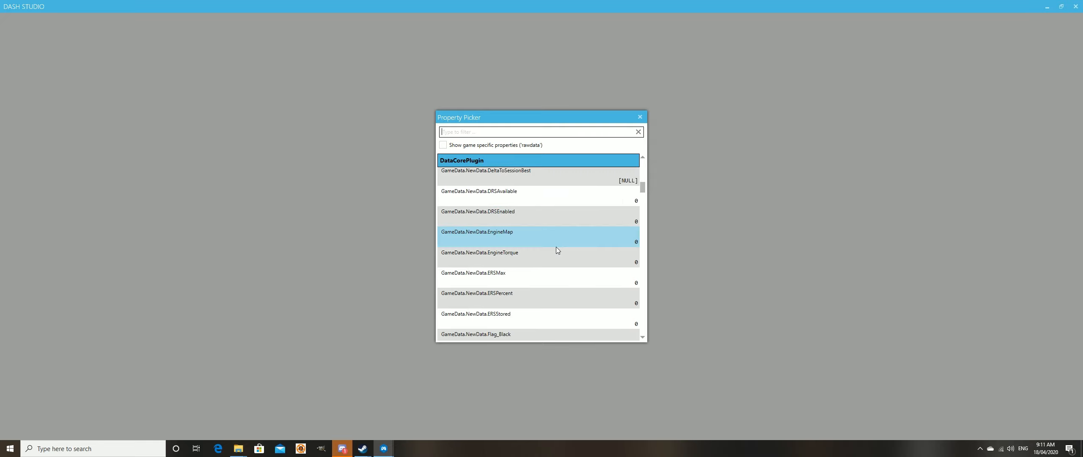
scroll(519, 259, "down", 2)
scroll(526, 259, "down", 4)
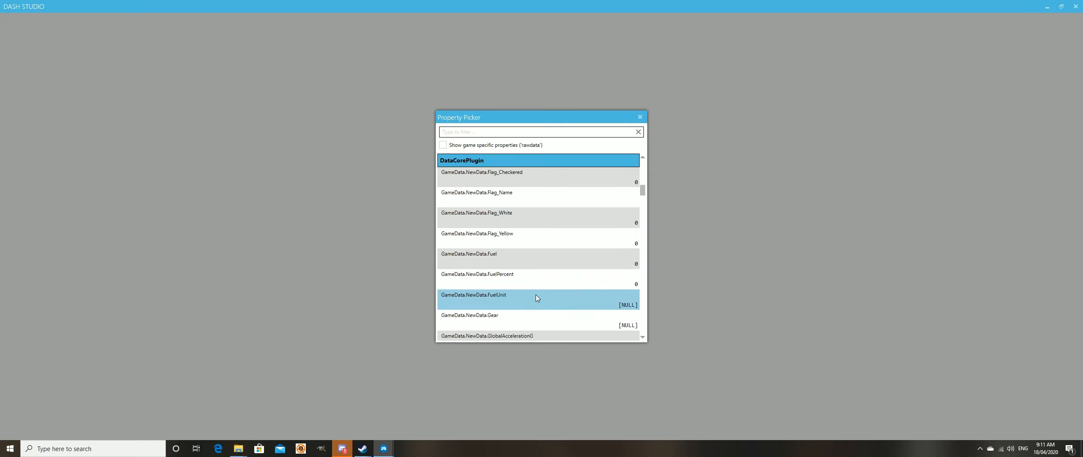
scroll(536, 295, "down", 3)
scroll(542, 284, "down", 1)
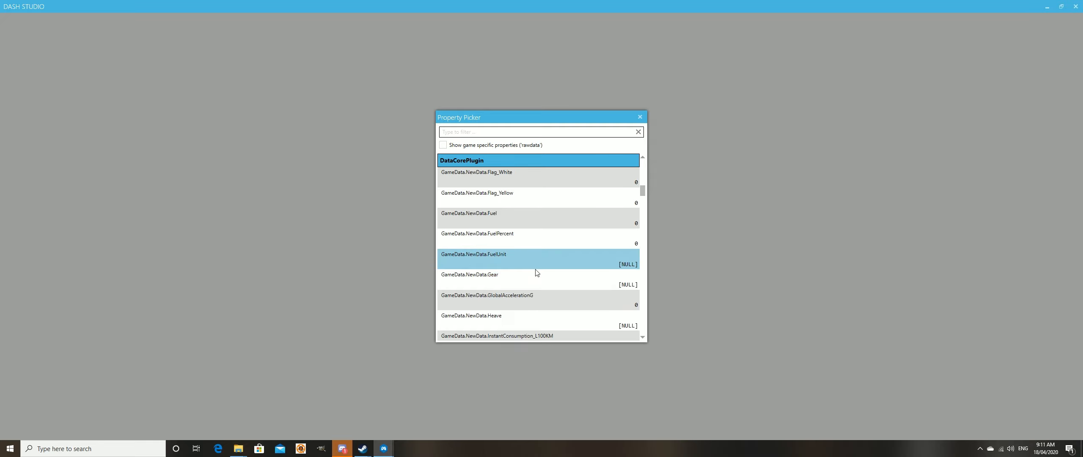
scroll(516, 265, "down", 1)
scroll(546, 269, "down", 2)
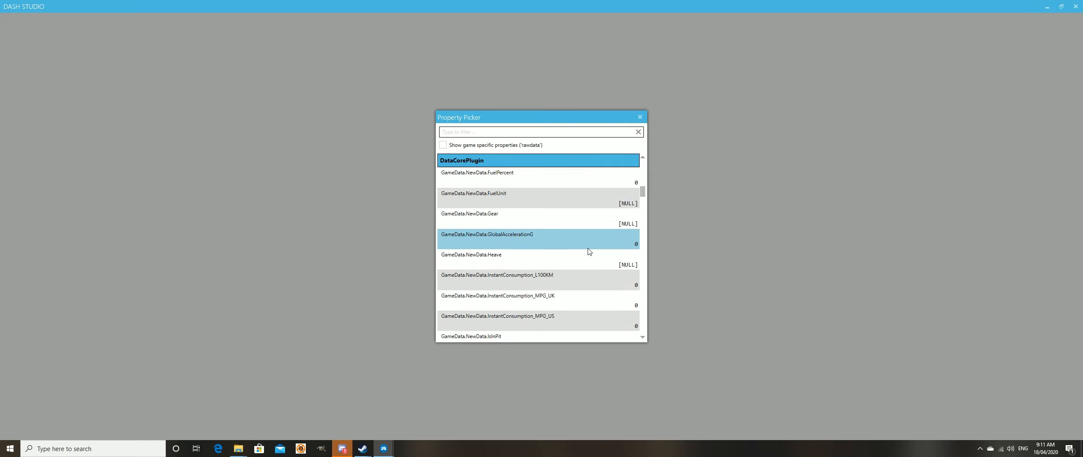
scroll(567, 251, "down", 2)
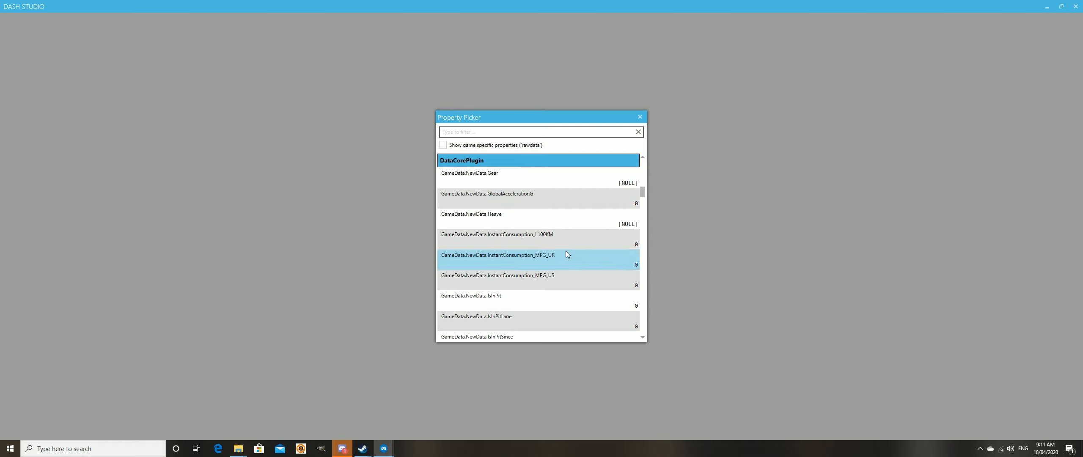
scroll(550, 262, "down", 5)
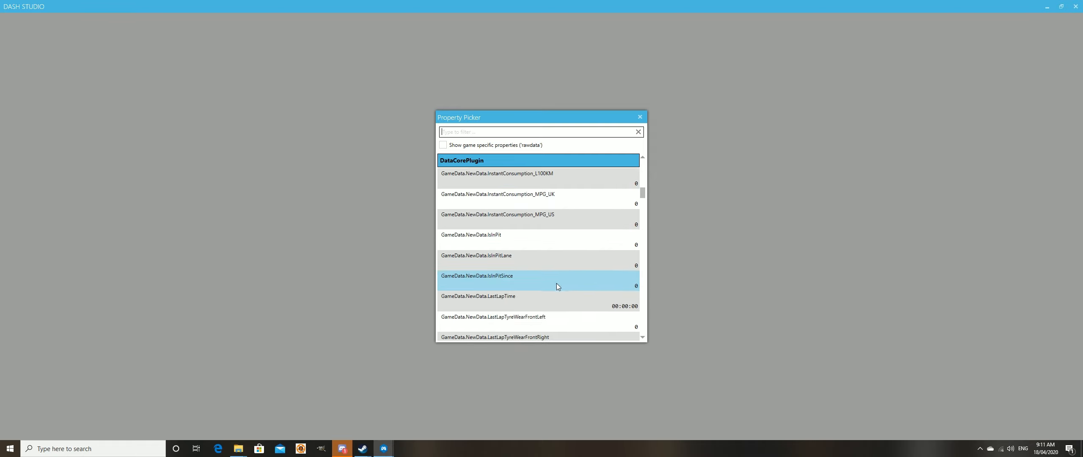
scroll(583, 278, "down", 5)
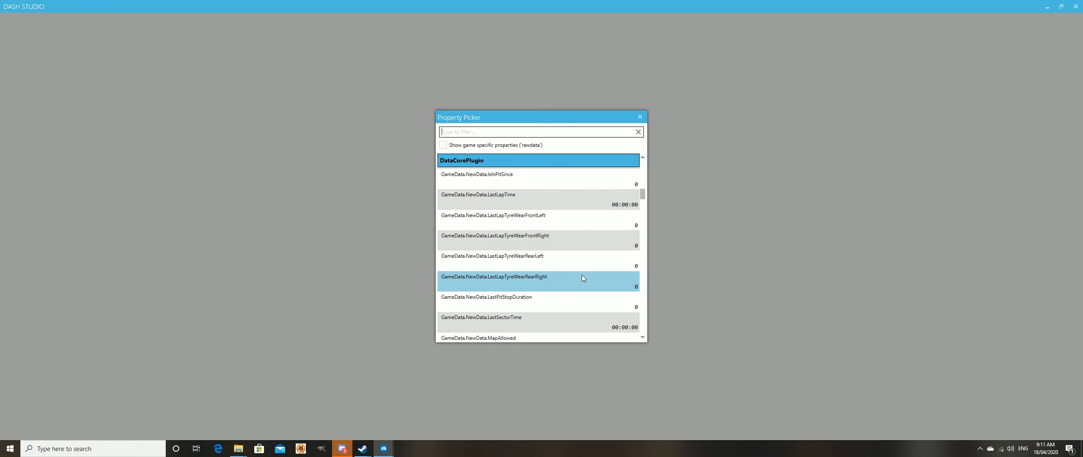
scroll(575, 280, "down", 1)
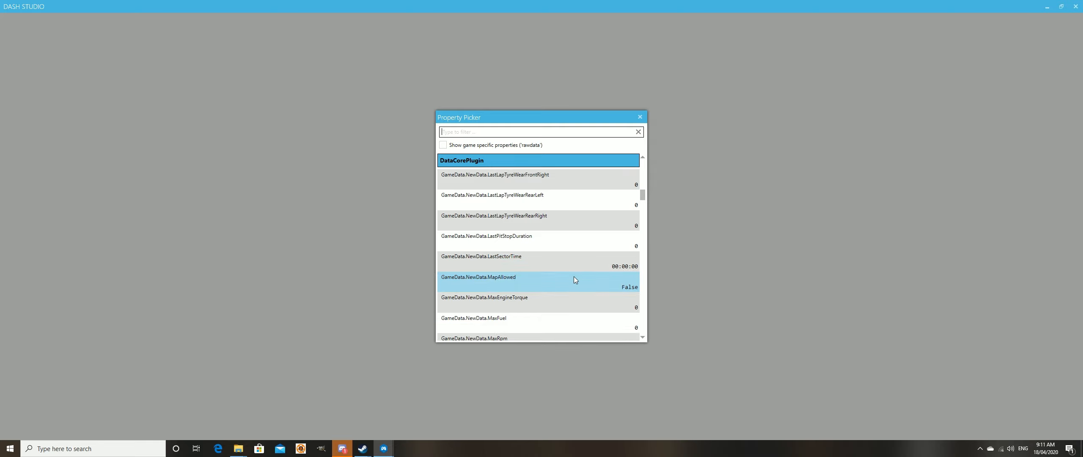
scroll(574, 280, "down", 4)
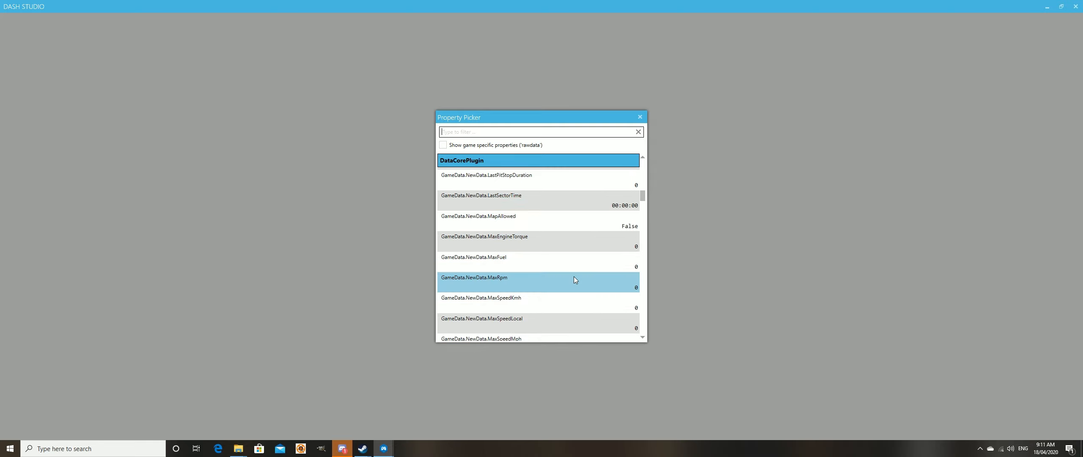
scroll(573, 279, "down", 1)
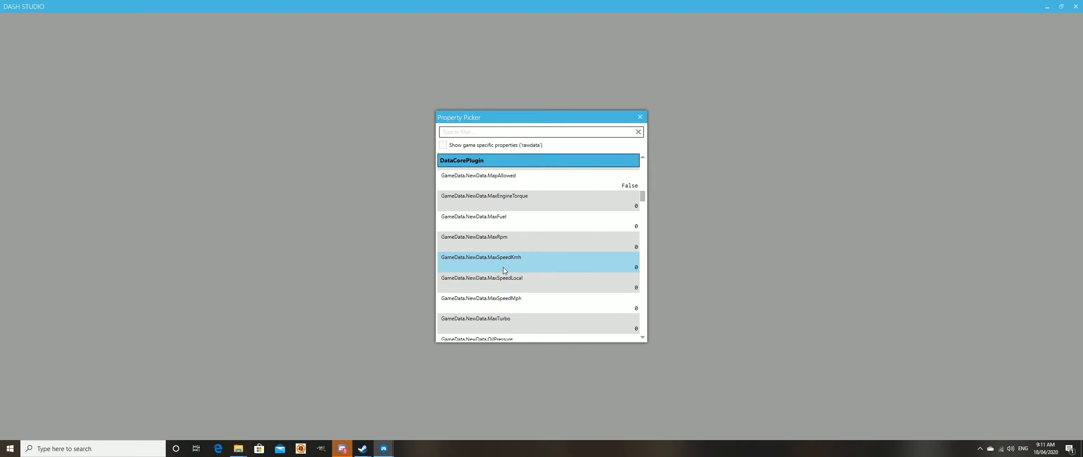
left_click(525, 257)
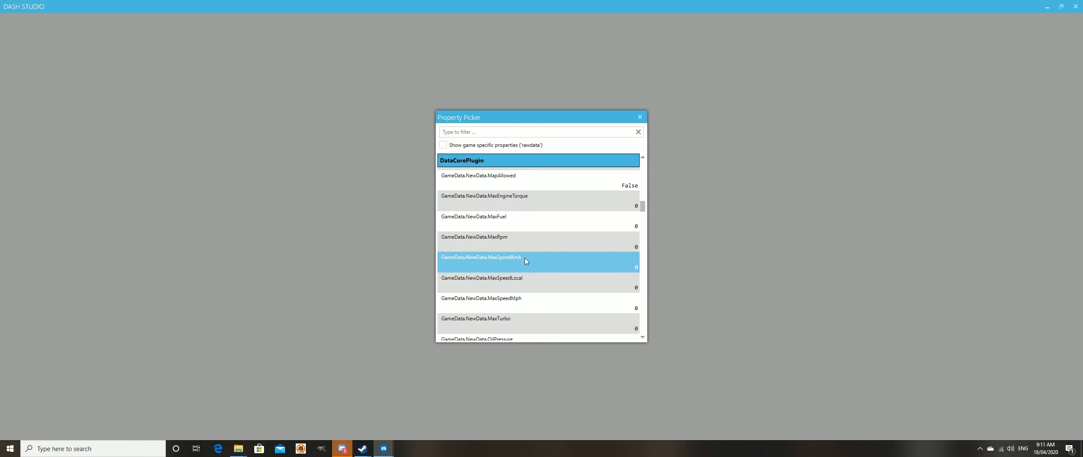
scroll(542, 254, "down", 12)
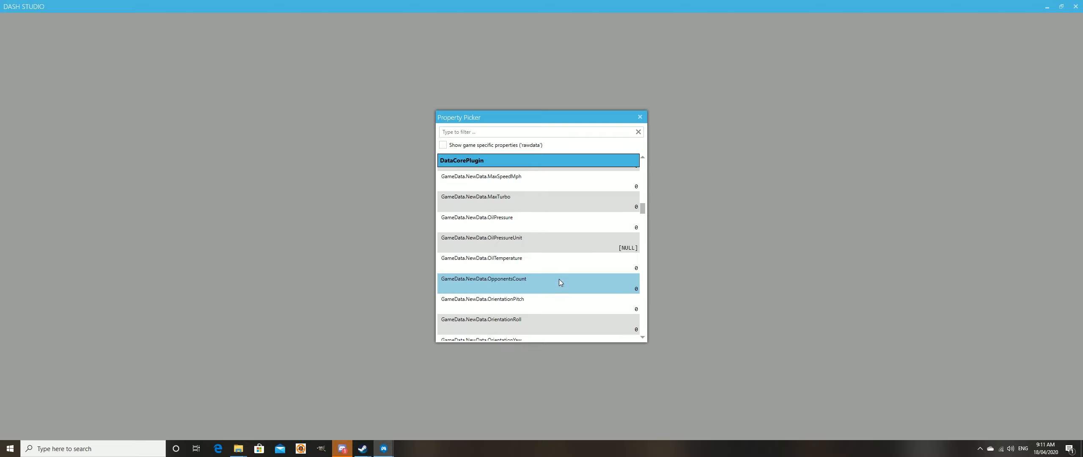
scroll(545, 278, "down", 15)
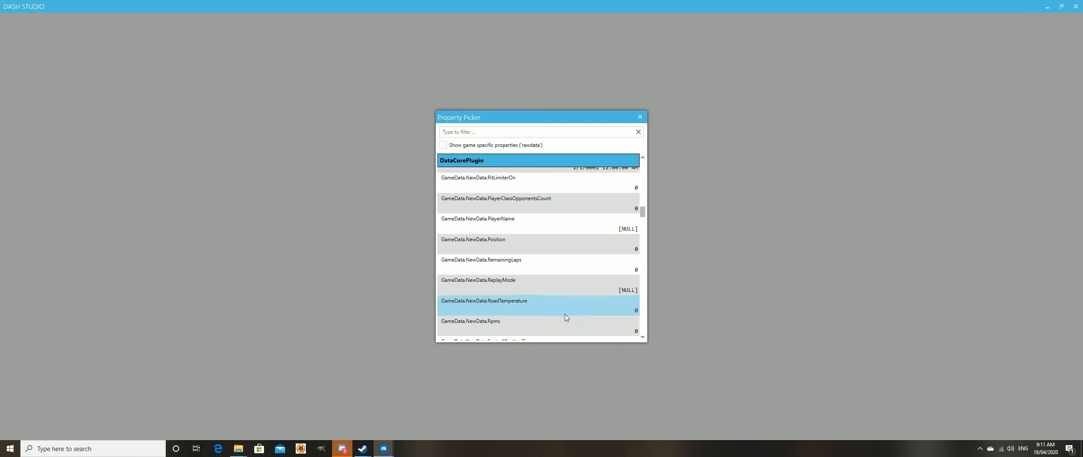
scroll(561, 312, "down", 15)
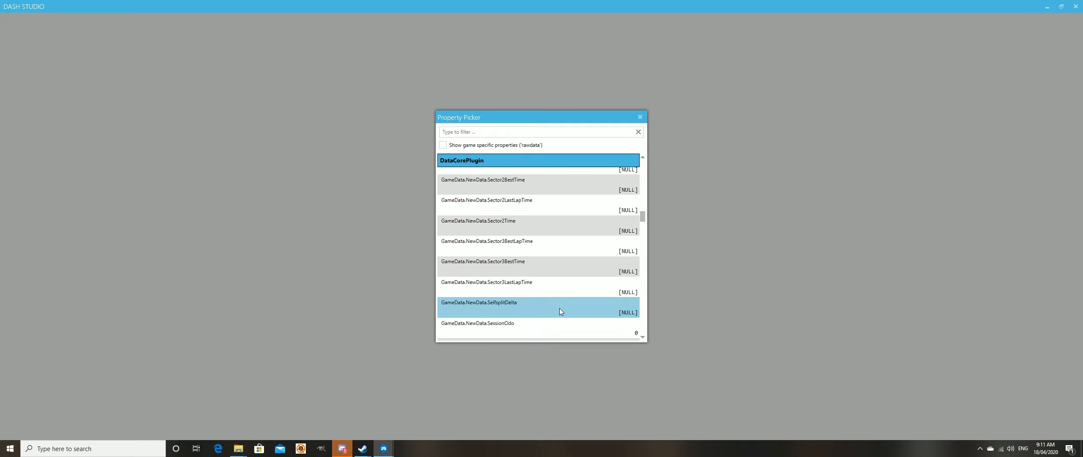
left_click(508, 286)
double_click(522, 286)
left_click(683, 369)
Step: Place the new text item beside the LAPS box at about top 479, left 1053, and set its text to 100
left_click_drag(698, 321, 681, 353)
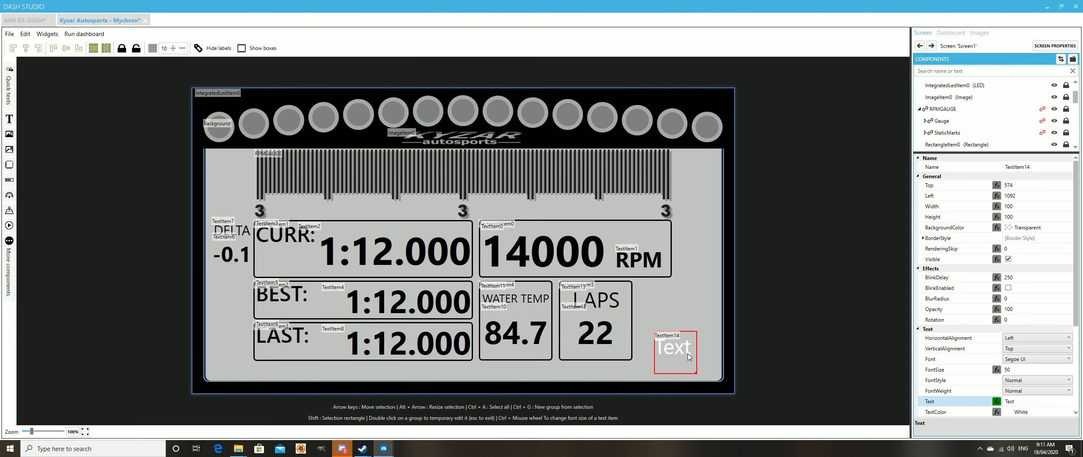
left_click_drag(678, 344, 663, 312)
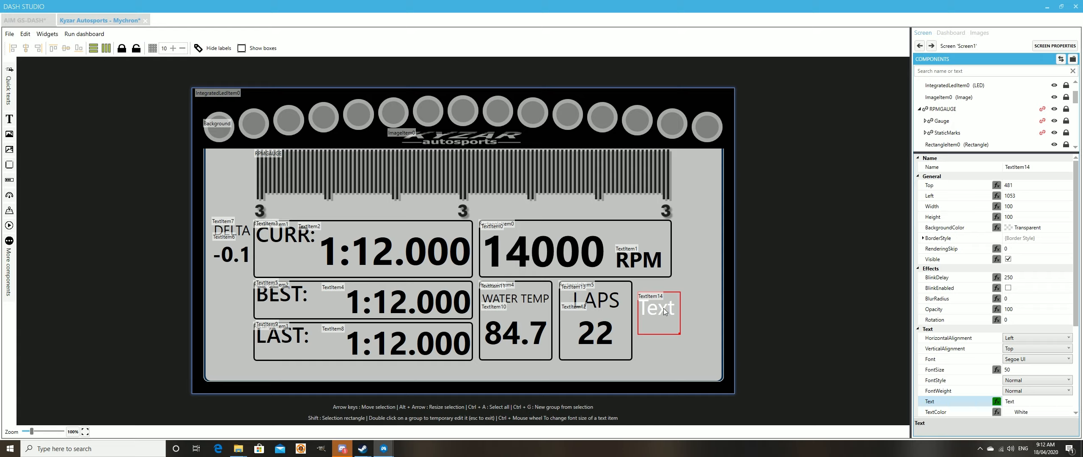
left_click_drag(665, 309, 699, 247)
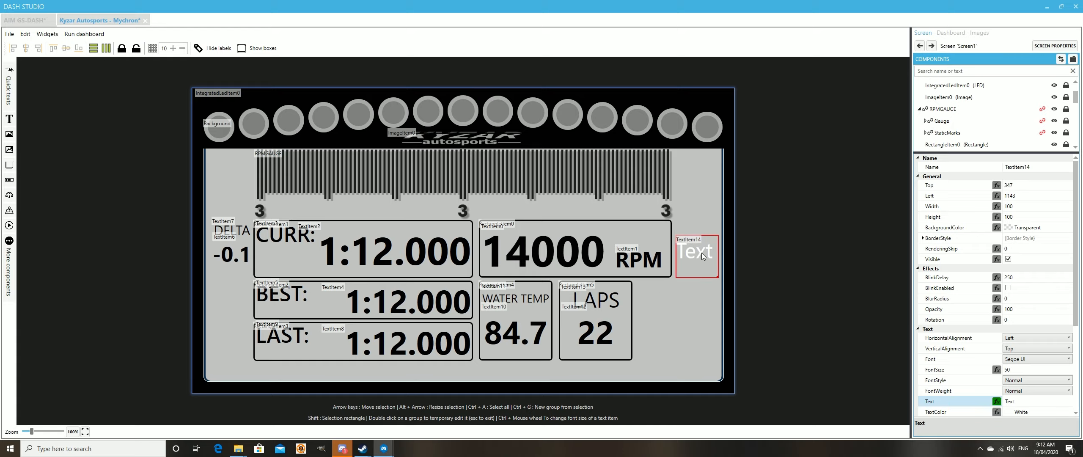
left_click_drag(662, 300, 663, 309)
left_click(949, 403)
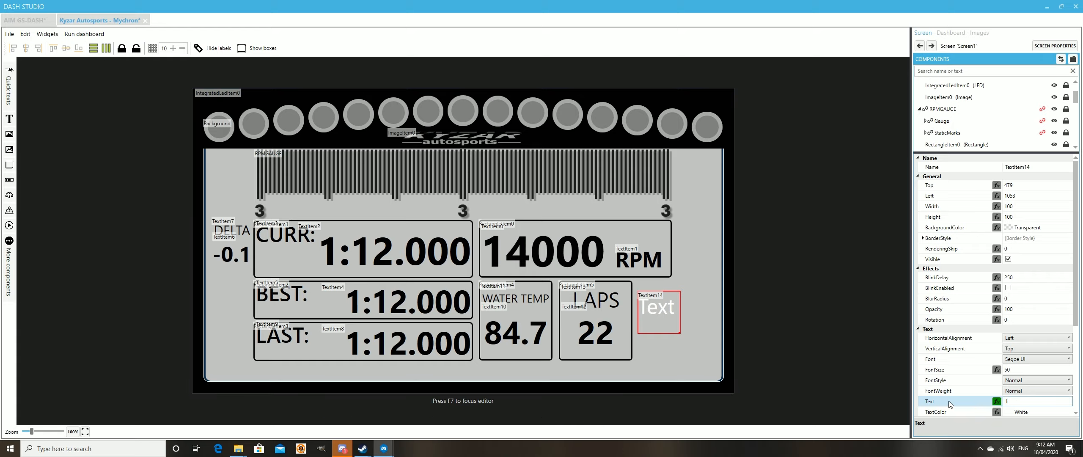
type("100")
key("Tab")
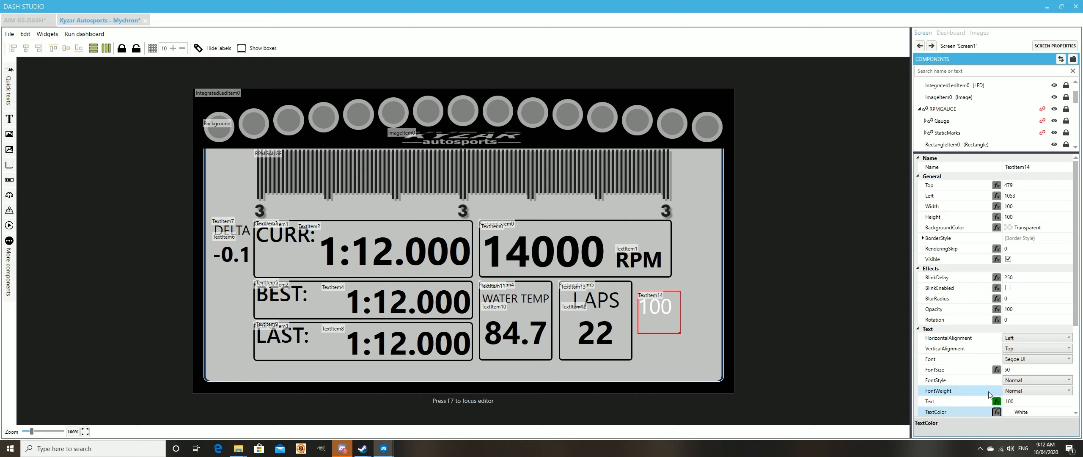
Step: Enlarge the 100 text item to about 181 by 121 at top 517, left 1049, and format its text black and SemiBold
mouse_move(678, 332)
left_mouse_down()
mouse_move(714, 343)
mouse_move(670, 338)
mouse_move(671, 322)
mouse_move(671, 343)
left_mouse_up()
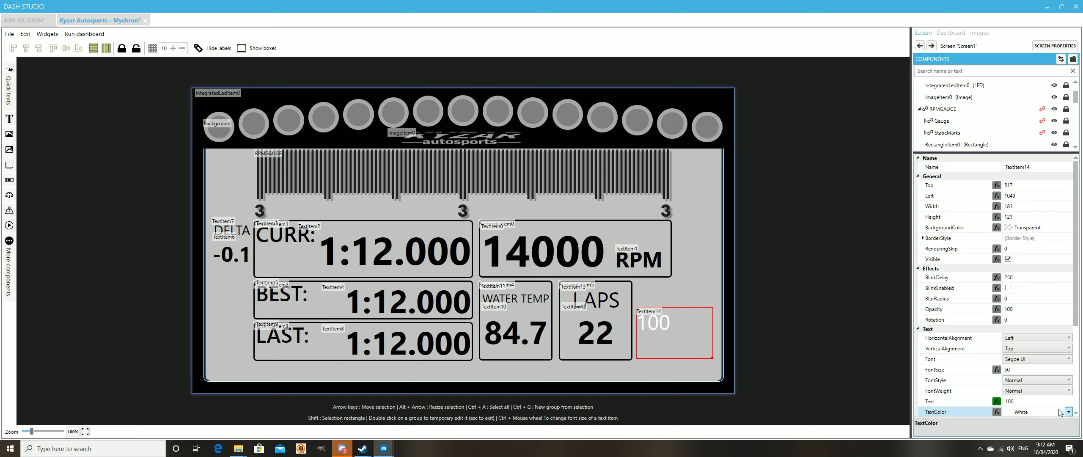
scroll(1049, 411, "down", 2)
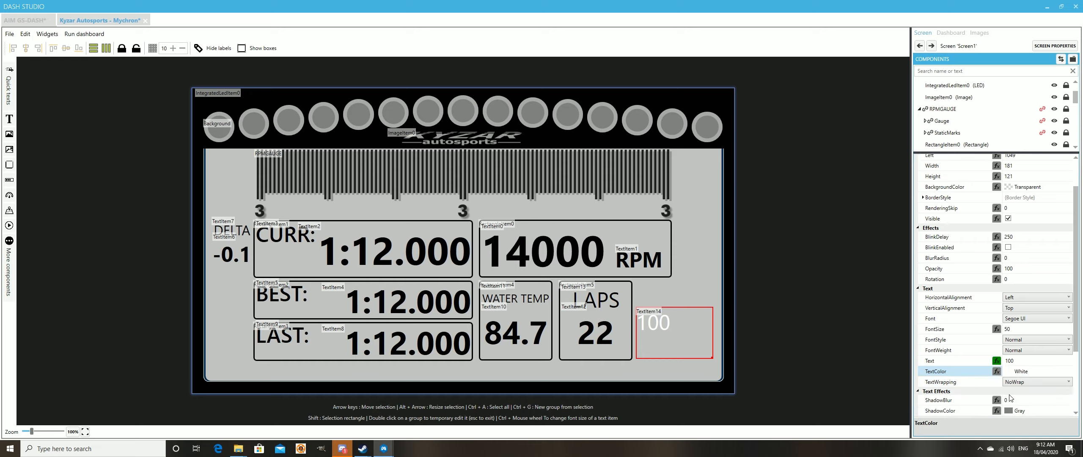
left_click(1068, 371)
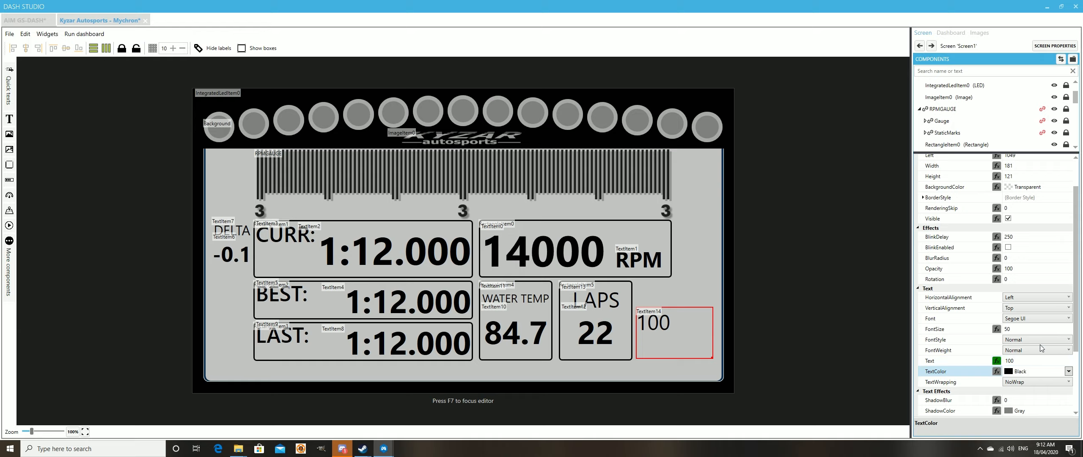
left_click(1068, 351)
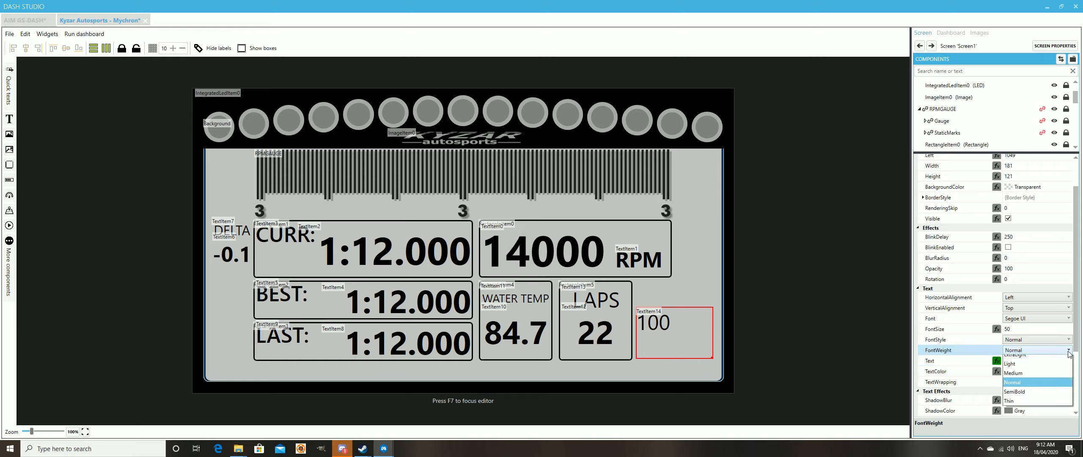
left_click(1014, 435)
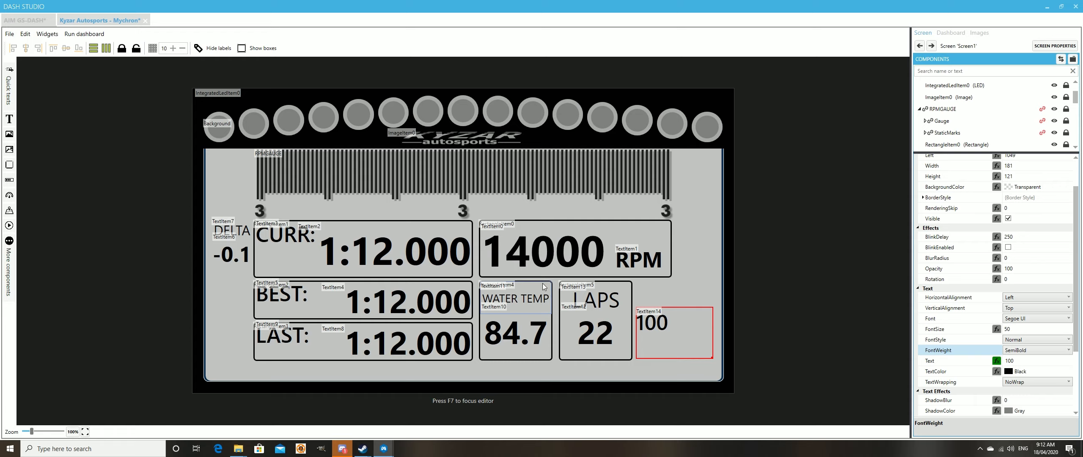
Step: Move the WATER TEMP and LAPS labels lower in their boxes, closer to their values
left_click_drag(526, 300, 531, 305)
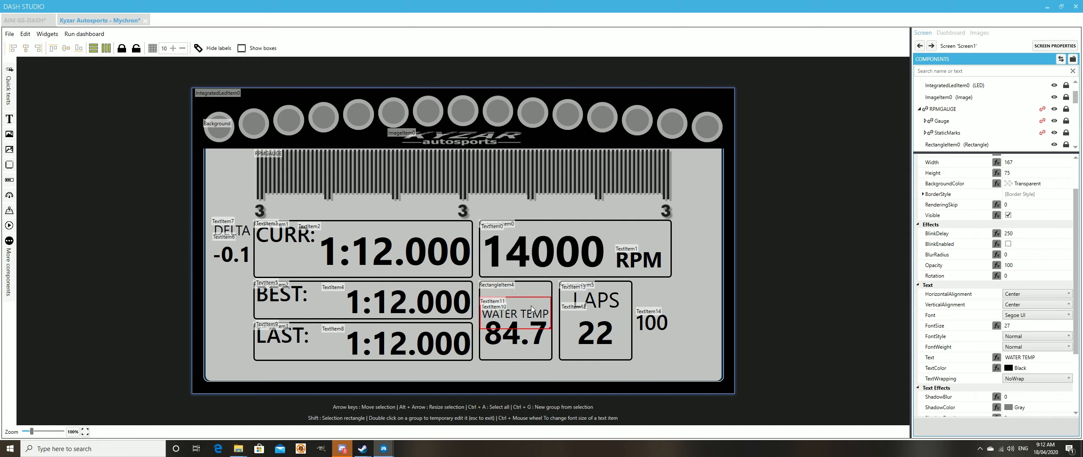
left_click_drag(601, 295, 602, 308)
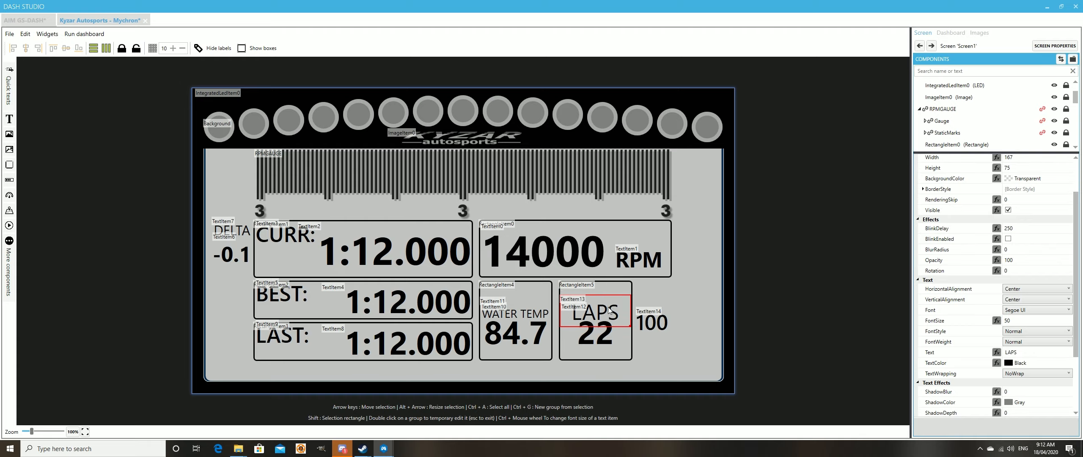
Step: Reduce the LAPS label's font size to 44
left_click(1058, 316)
left_click(1069, 317)
left_click(1069, 317)
left_click(1069, 317)
left_click(1069, 317)
left_click(1069, 317)
left_click(1070, 318)
Step: Match the LAPS label's font size to the WATER TEMP label by setting it to 27
left_click(517, 315)
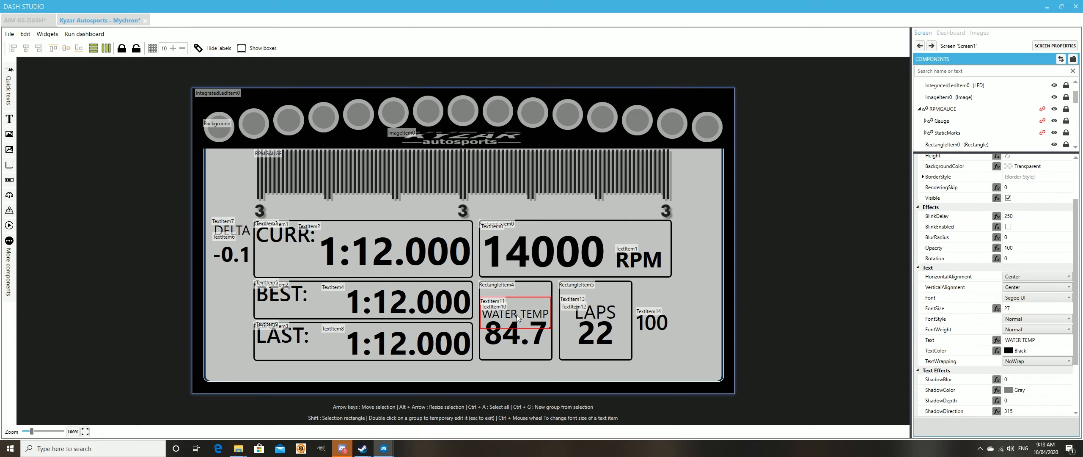
left_click(596, 313)
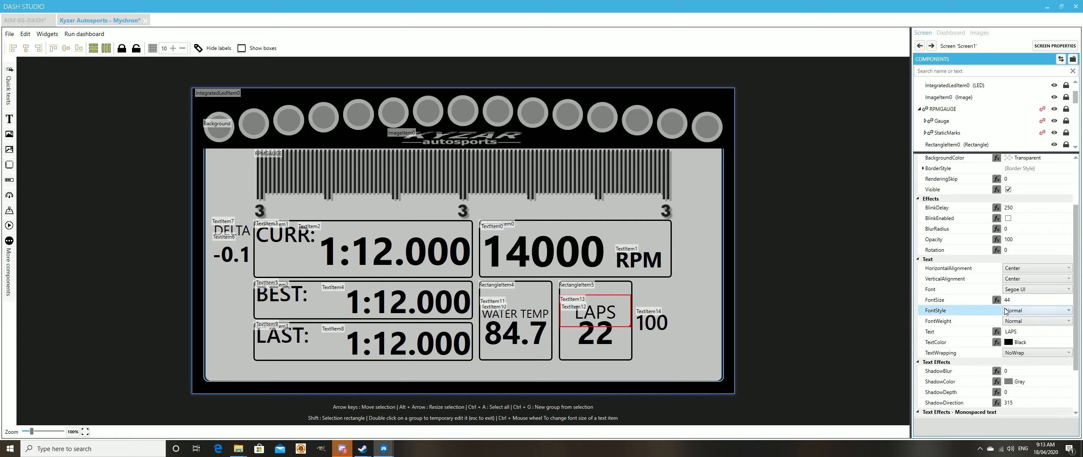
left_click(941, 302)
type("27")
key("Tab")
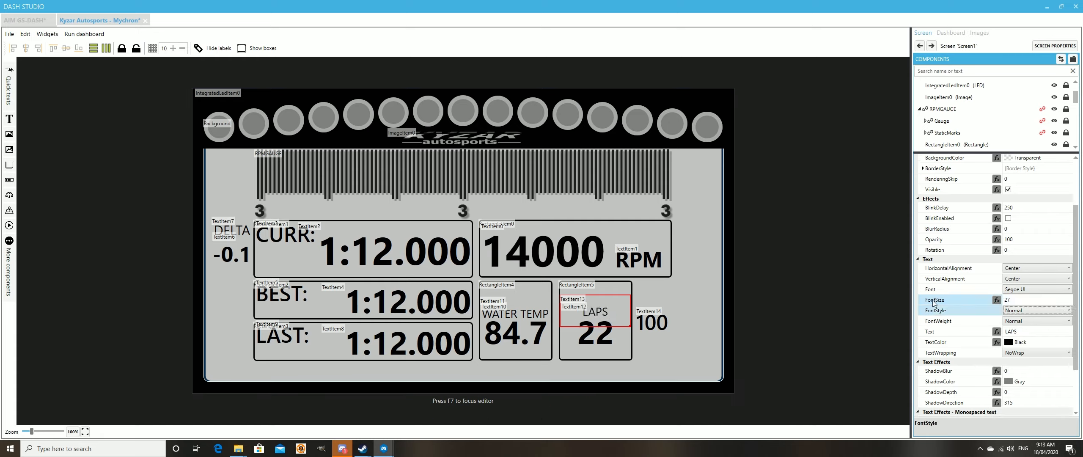
Step: Align the tops of the LAPS and WATER TEMP labels, and nudge both down to top 495
left_click(593, 307)
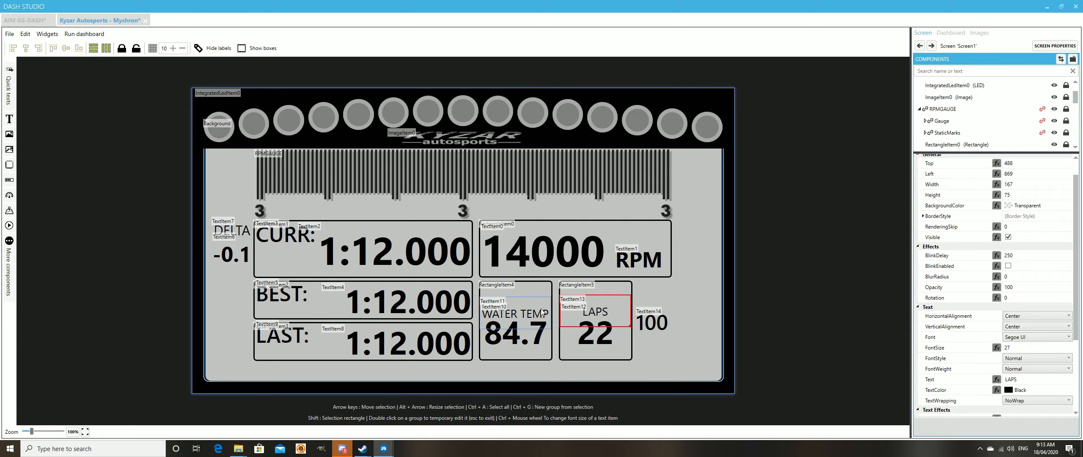
left_click(53, 48)
left_click(609, 312)
key("Down")
key("Down")
key("Down")
key("Down")
key("Down")
key("Down")
key("Down")
left_click(677, 300)
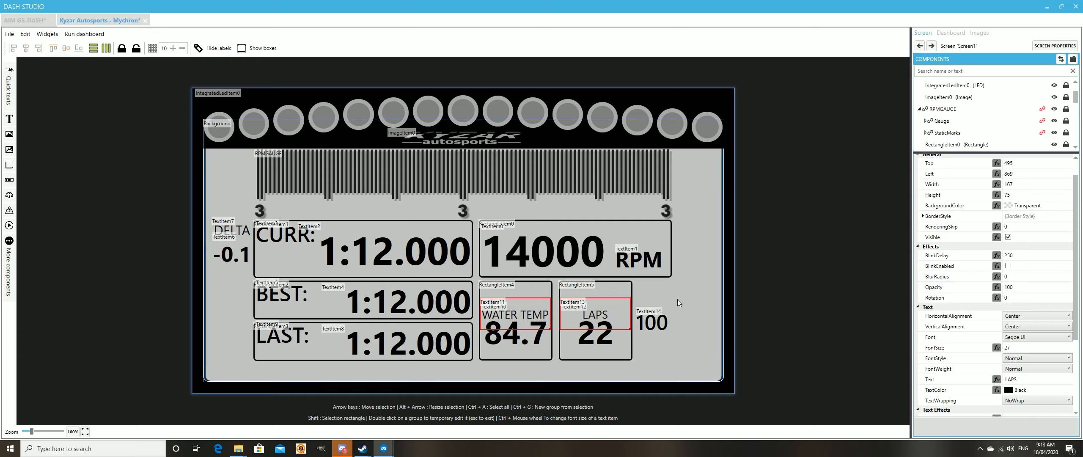
Step: Move the LAPS and WATER TEMP boxes' upper edges down to about 508 and shorten them to about 137 and 127 high
left_click(632, 283)
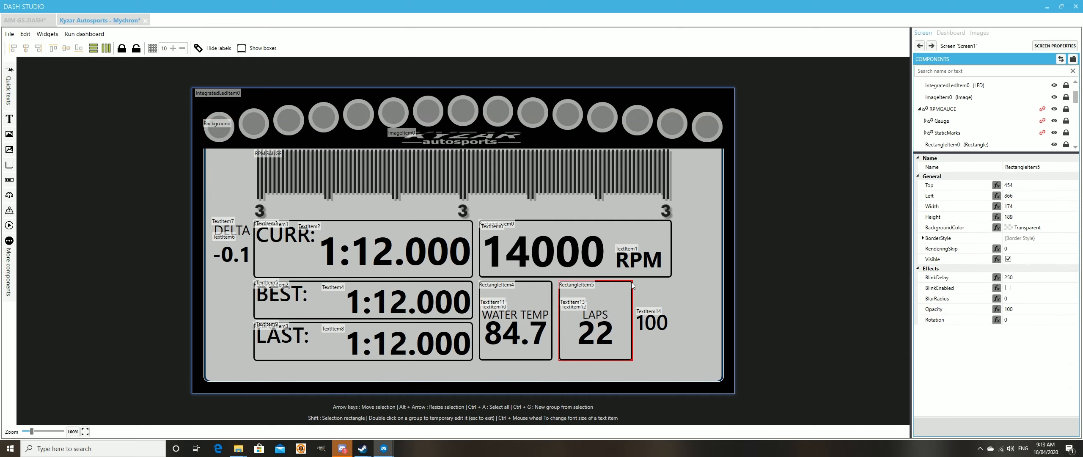
left_click_drag(611, 281, 609, 303)
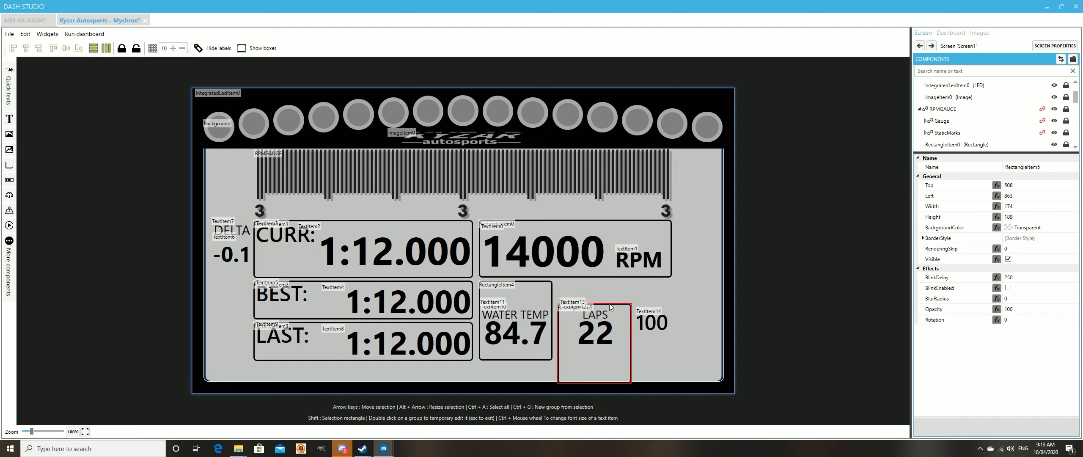
left_click_drag(630, 384, 633, 363)
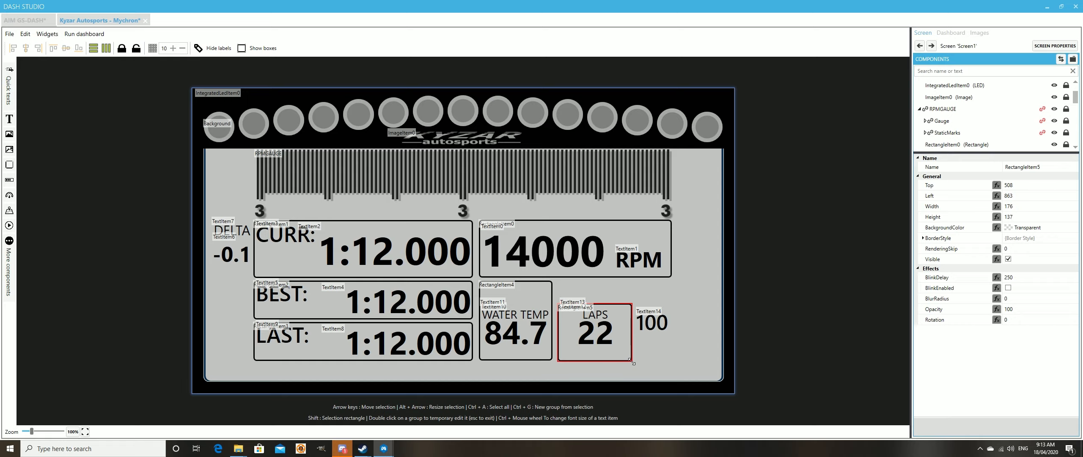
left_click_drag(541, 280, 543, 305)
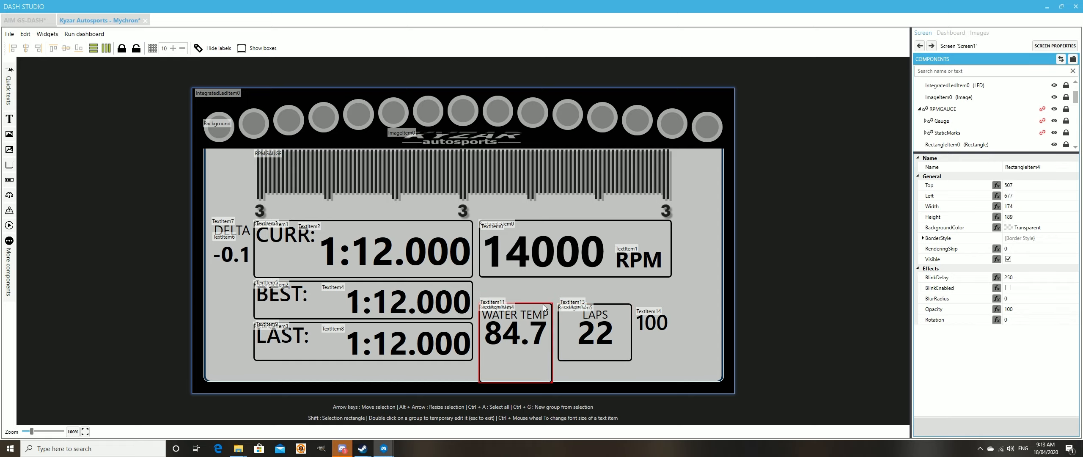
left_click_drag(552, 382, 552, 356)
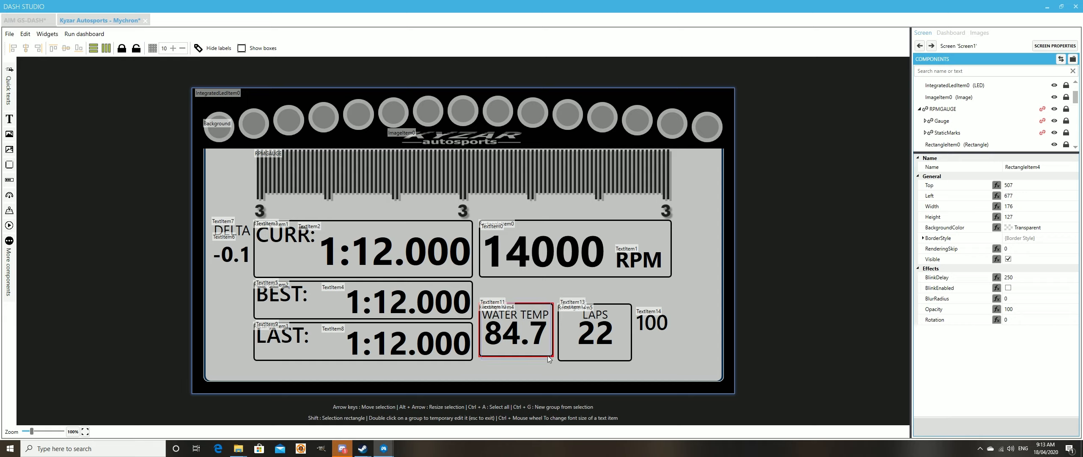
Step: Match the WATER TEMP box's height to the LAPS box at 137 and align the bottoms of both boxes
left_click(624, 361, "ctrl")
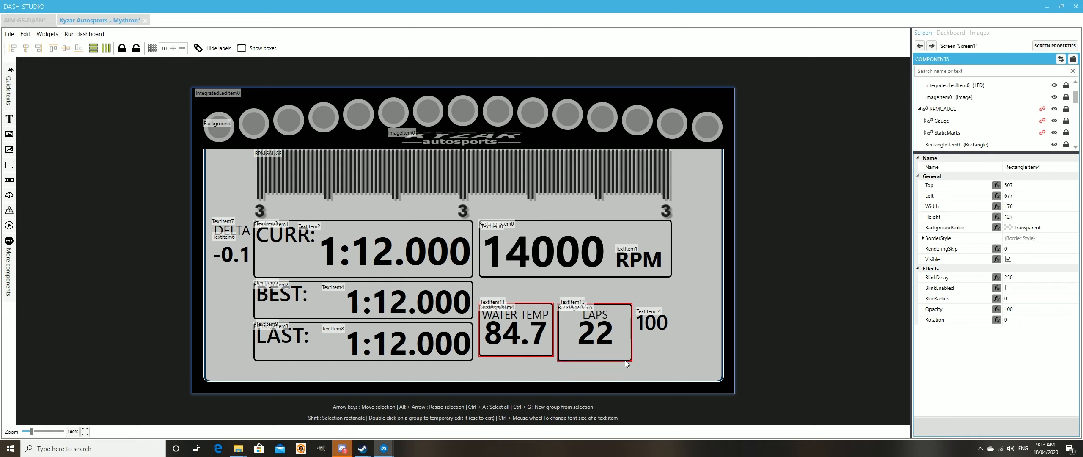
left_click(106, 49)
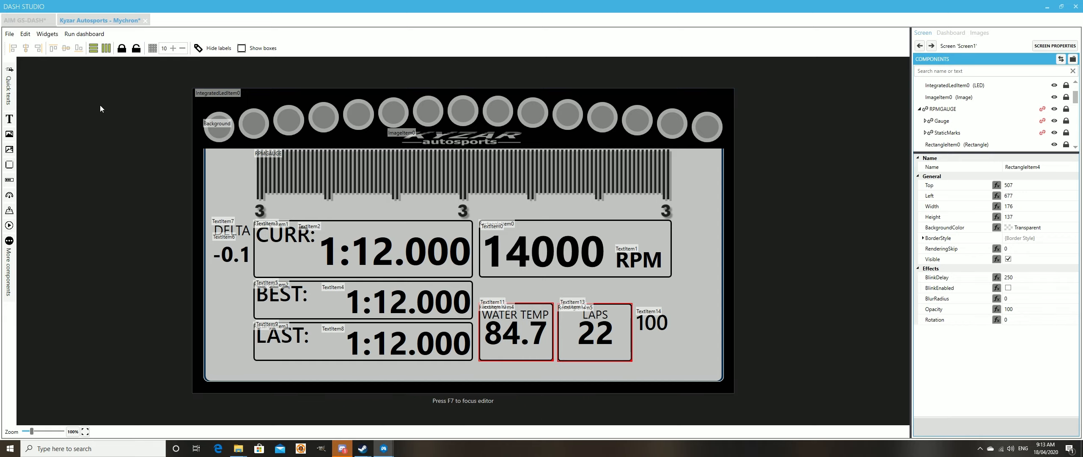
left_click(78, 49)
left_click(684, 364)
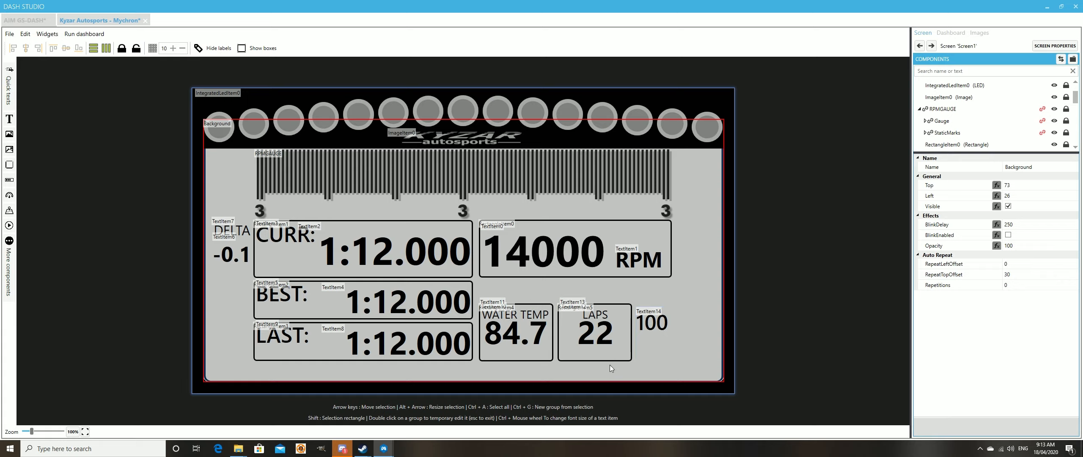
Step: Shorten the LAPS box to about 116 high and the WATER TEMP box to about 114 high, closer around their values
left_click(630, 358)
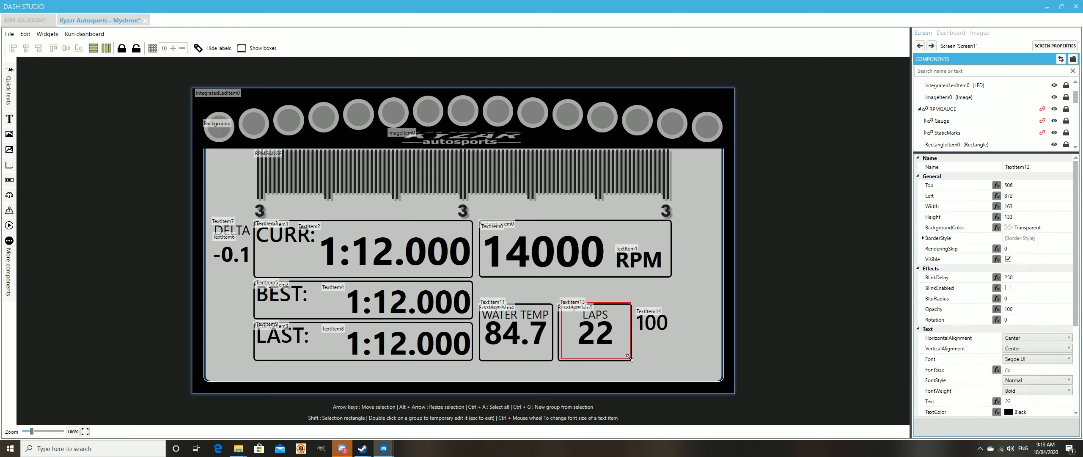
left_click(598, 361)
left_click_drag(629, 360, 630, 352)
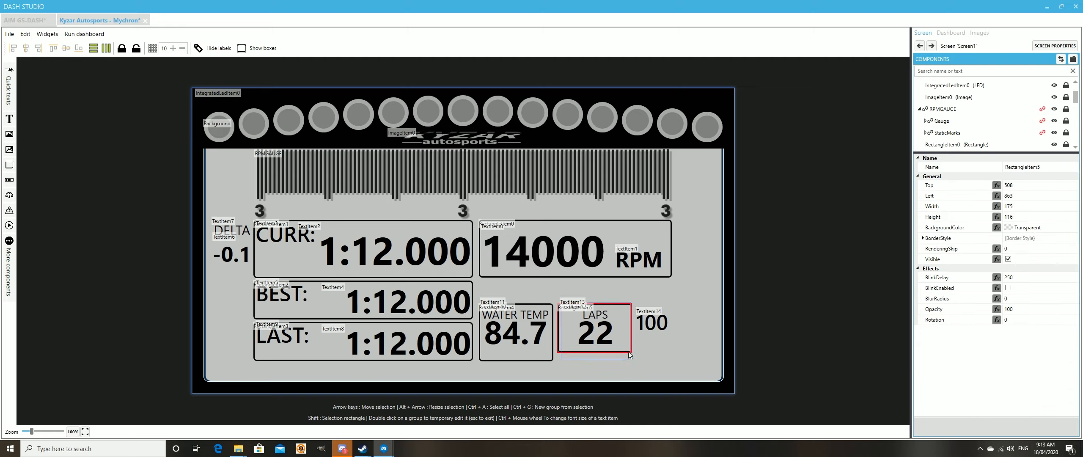
left_click(550, 359)
left_click_drag(554, 360, 554, 351)
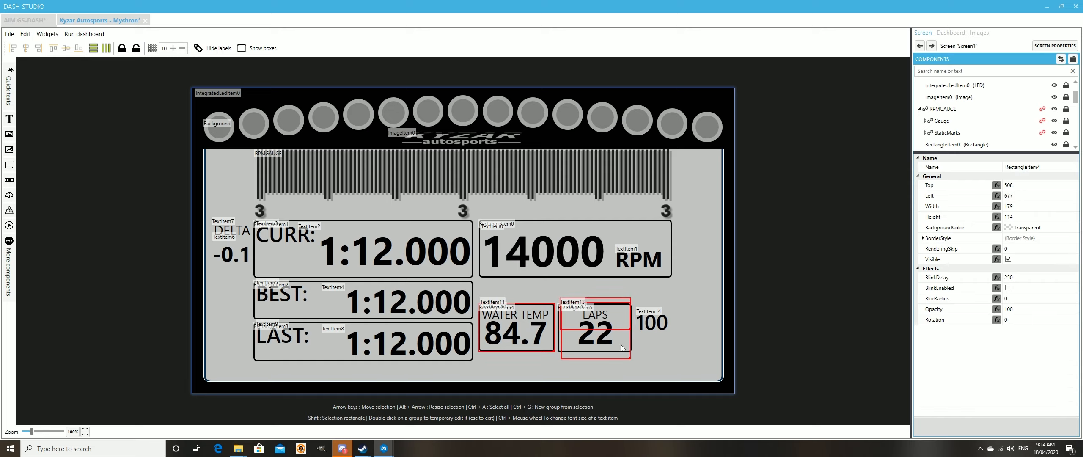
Step: Move the WATER TEMP and LAPS boxes with their labels and values down to about top 532, beside the LAST box
left_click(534, 317, "ctrl")
left_click_drag(534, 313, 535, 325)
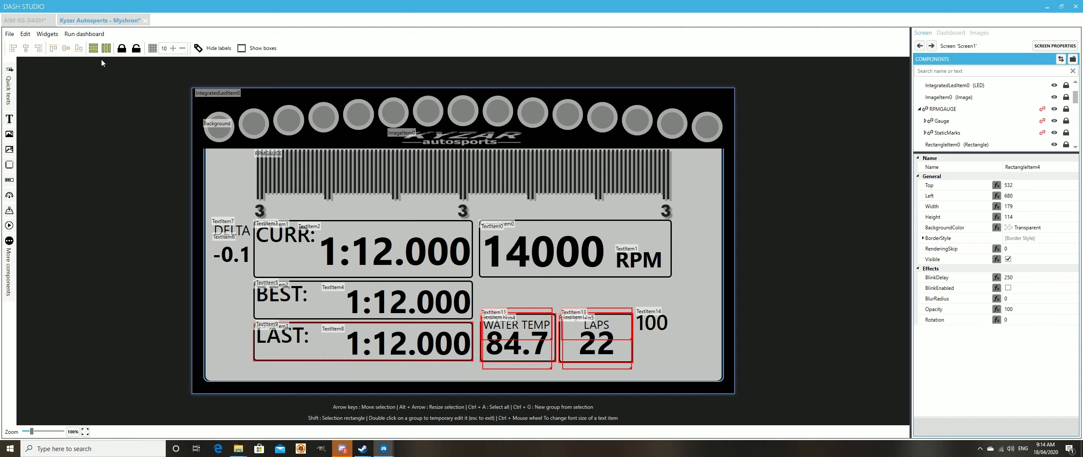
left_click(82, 53)
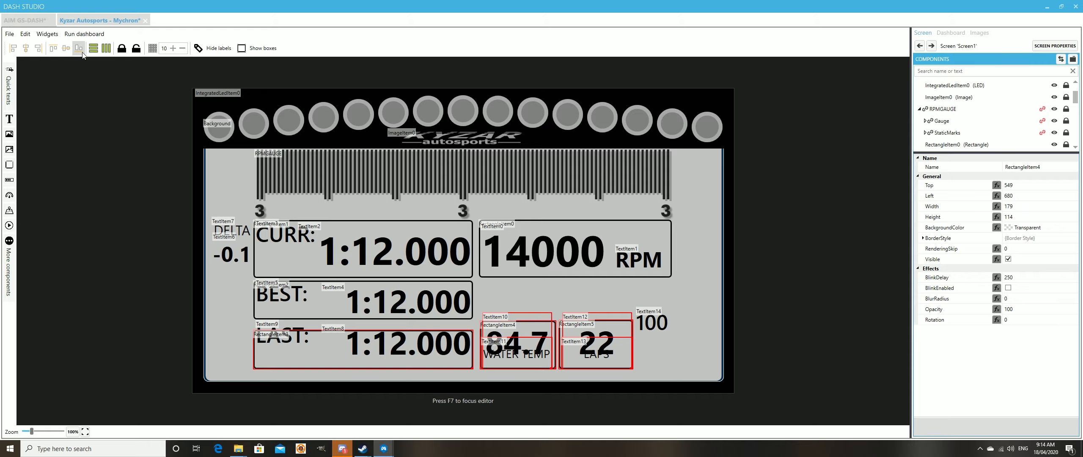
key("ctrl+z")
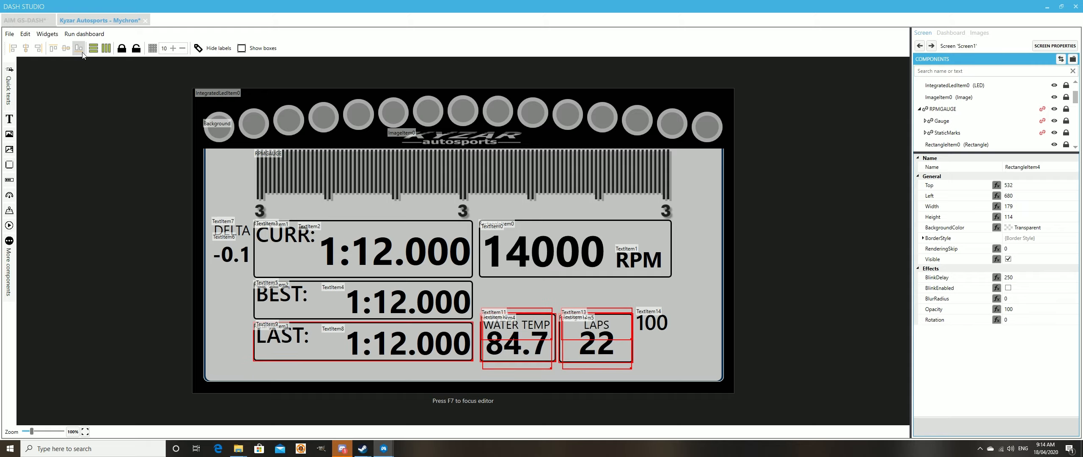
left_click(692, 367)
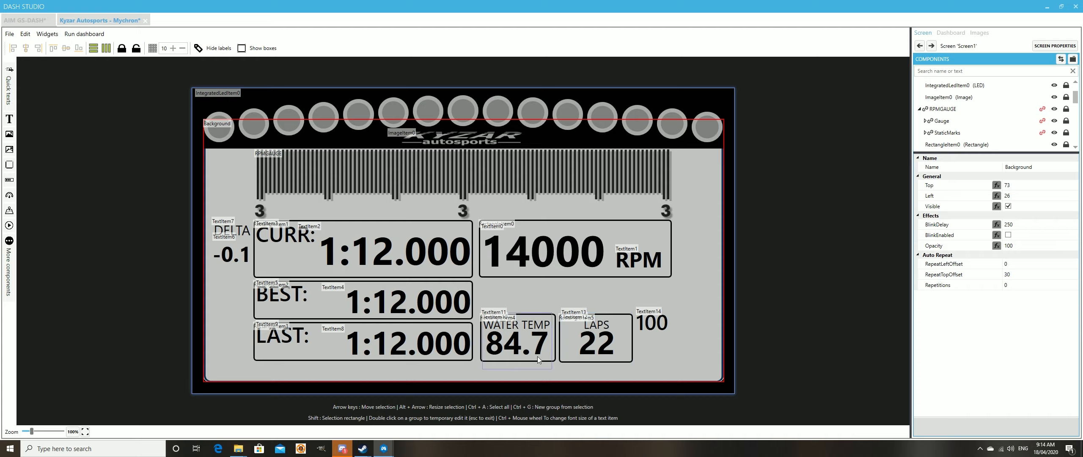
left_click(555, 360)
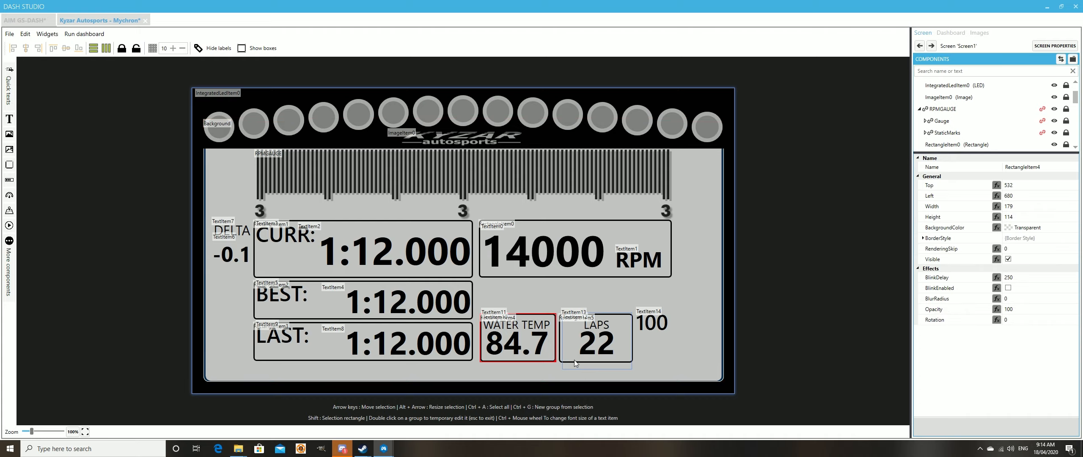
left_click(633, 361, "ctrl")
left_click(461, 374)
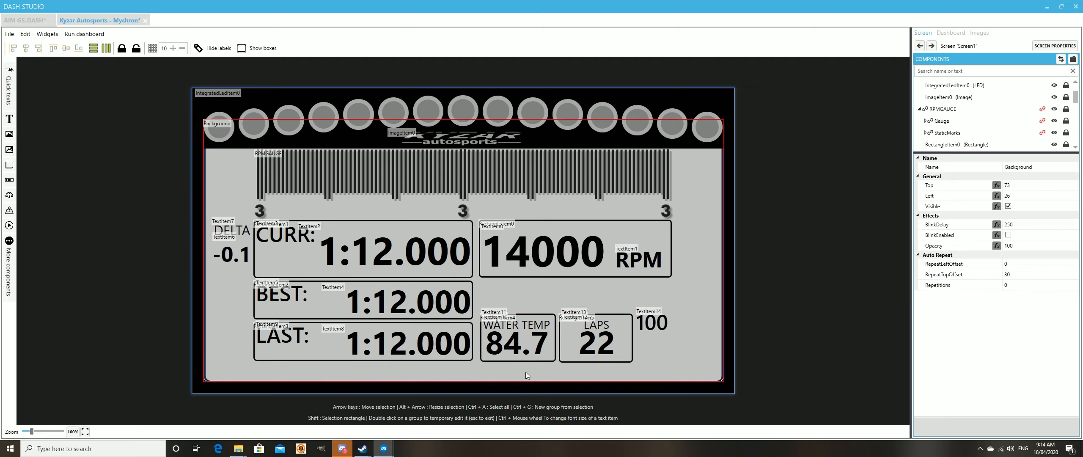
Step: Align the bottom edges of the WATER TEMP and LAPS boxes
left_click(584, 361)
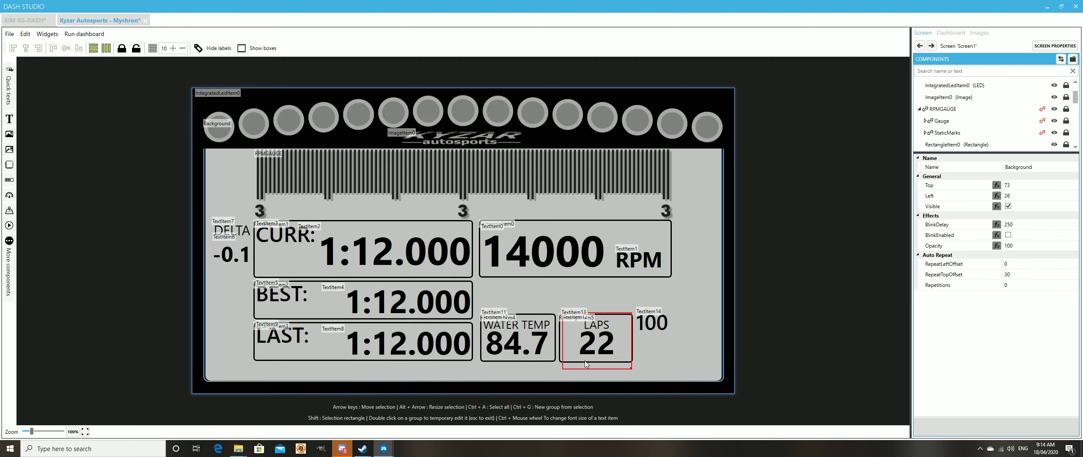
left_click(633, 360)
left_click(554, 360, "ctrl")
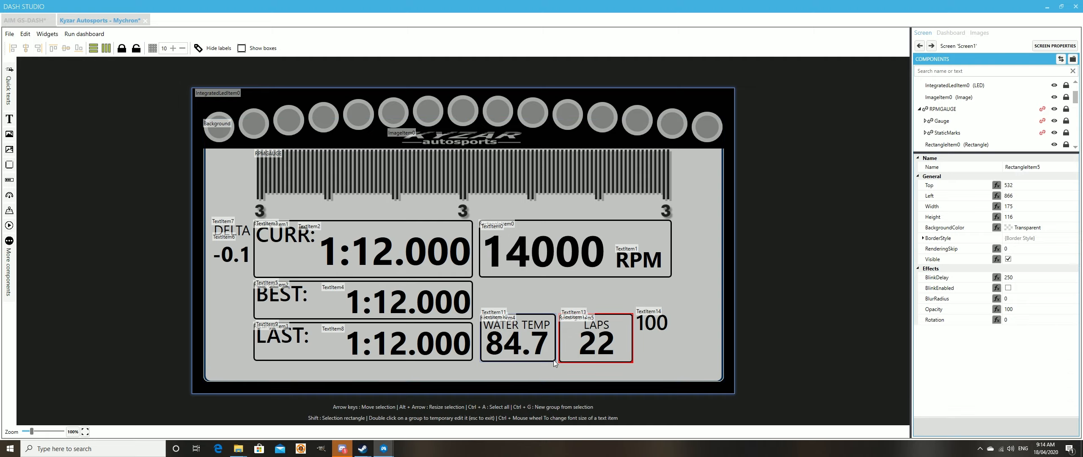
left_click(79, 50)
Step: Move the 100 speed value above the WATER TEMP box and resize its text frame to about 223 by 85
left_click(663, 321)
left_click_drag(663, 321, 508, 291)
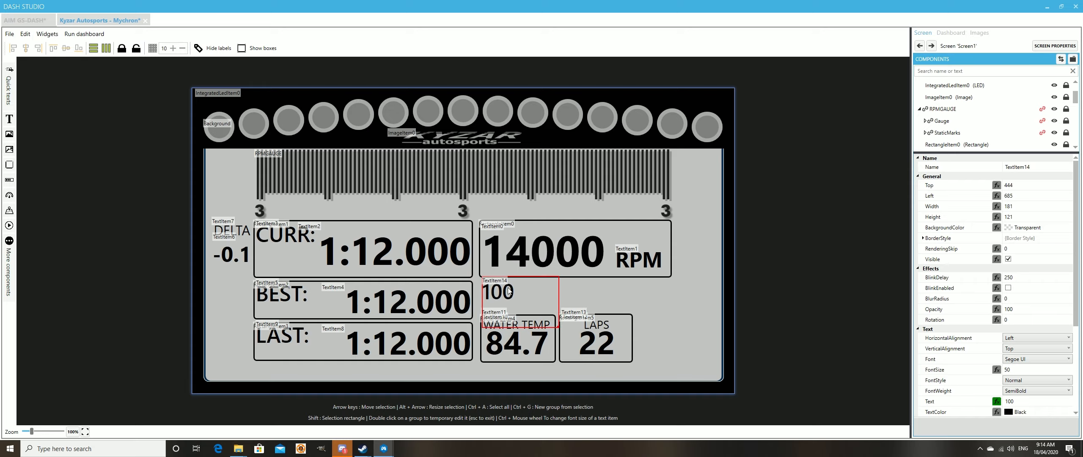
left_click_drag(557, 325, 576, 313)
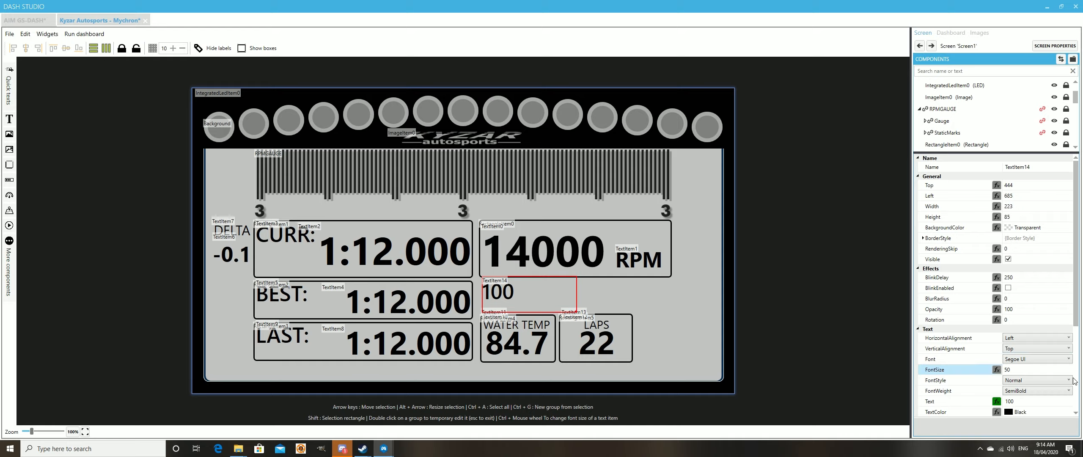
Step: Center the speed value horizontally and vertically in its frame and set its font size to 75
left_click(1049, 337)
left_click(1046, 356)
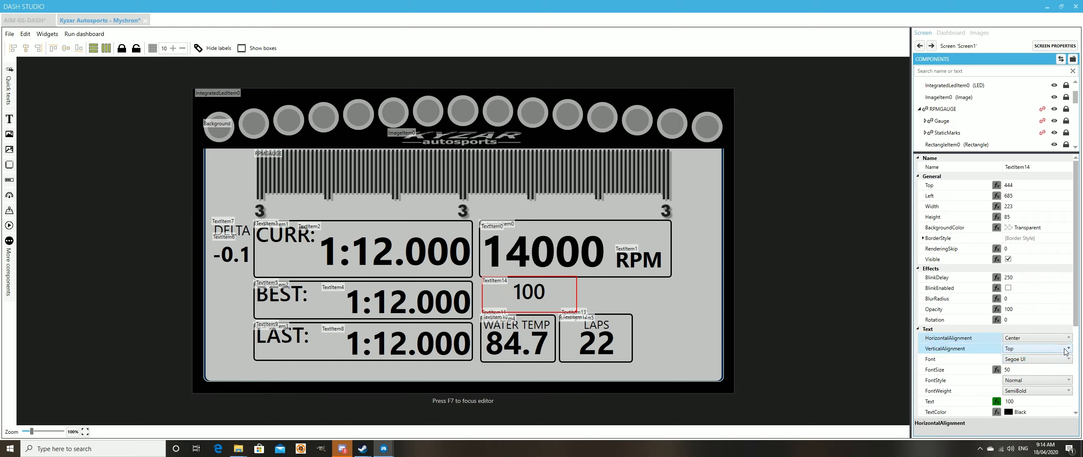
left_click(1049, 348)
left_click(1041, 367)
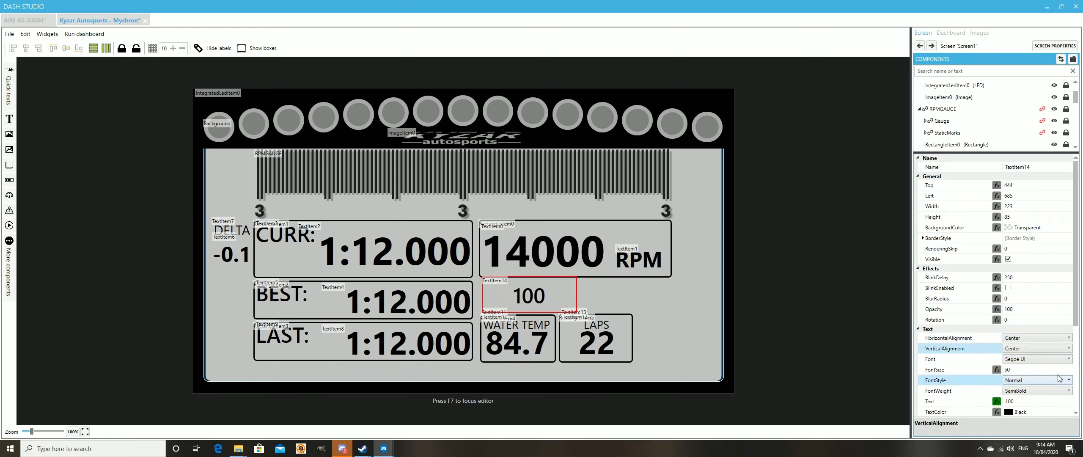
left_click(1069, 368)
left_click(1069, 367)
left_click(1069, 368)
left_click(1069, 367)
left_click(1069, 368)
left_click(1069, 368)
left_click(1068, 367)
left_click(1069, 367)
left_click(1069, 368)
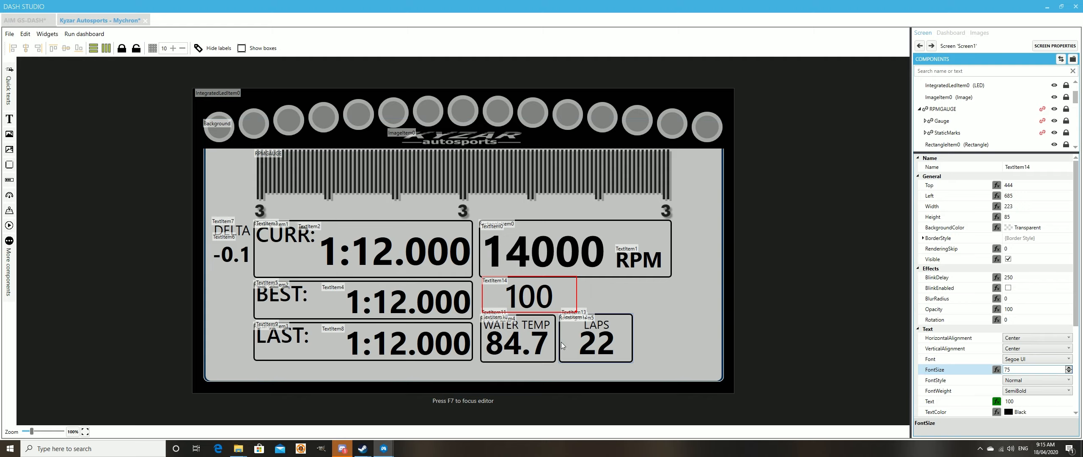
Step: Make the WATER TEMP box the same height as the LAPS box, 116
left_click(554, 320)
left_click(632, 320, "ctrl")
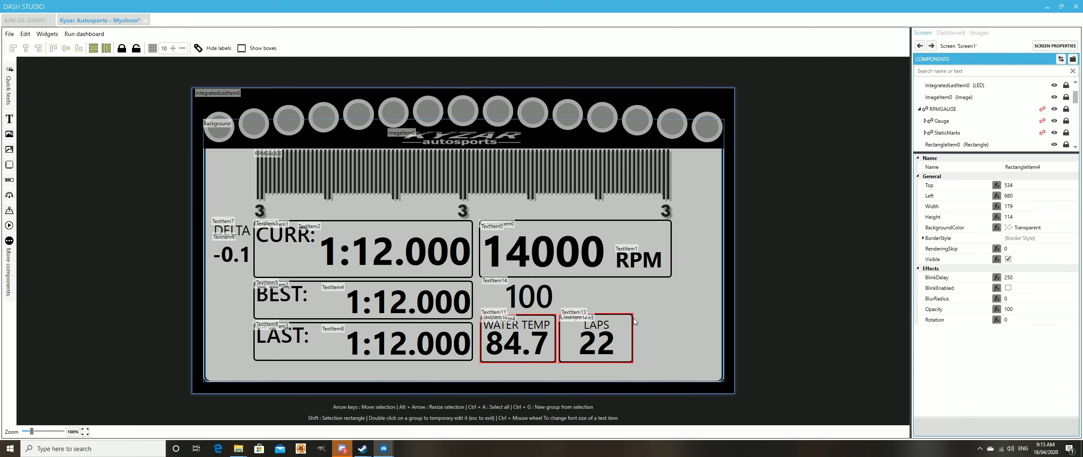
left_click(106, 50)
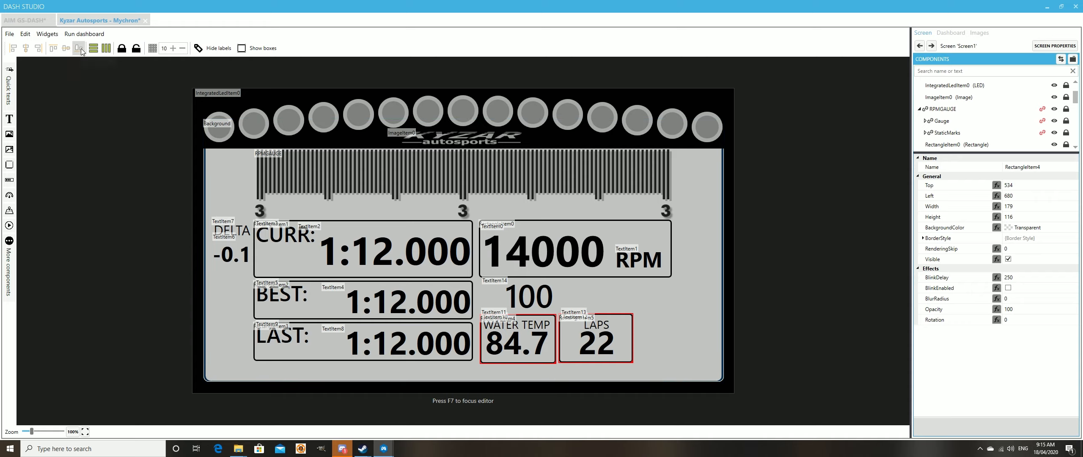
left_click(706, 376)
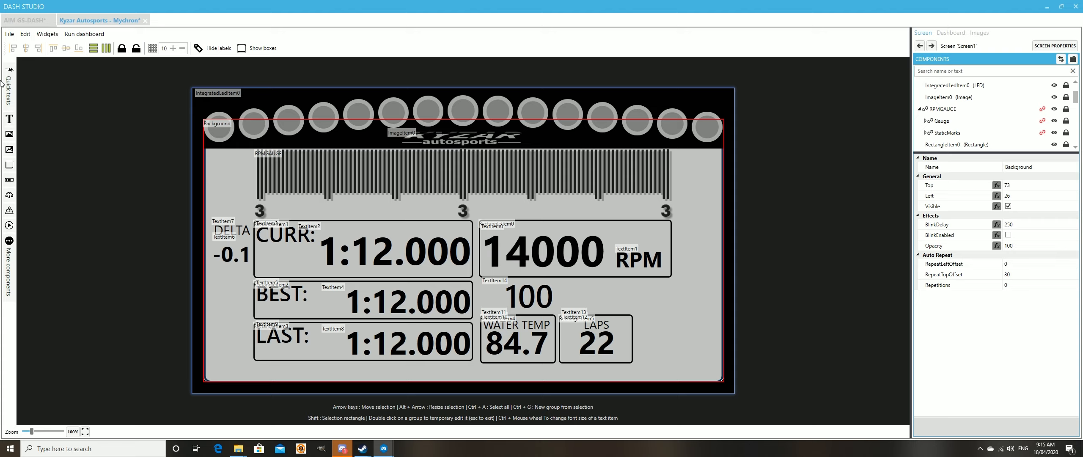
Step: Add a text item about 108 by 66 beside the speed value, above the LAPS box, reading KM/H
left_click(10, 119)
left_click_drag(227, 118, 605, 312)
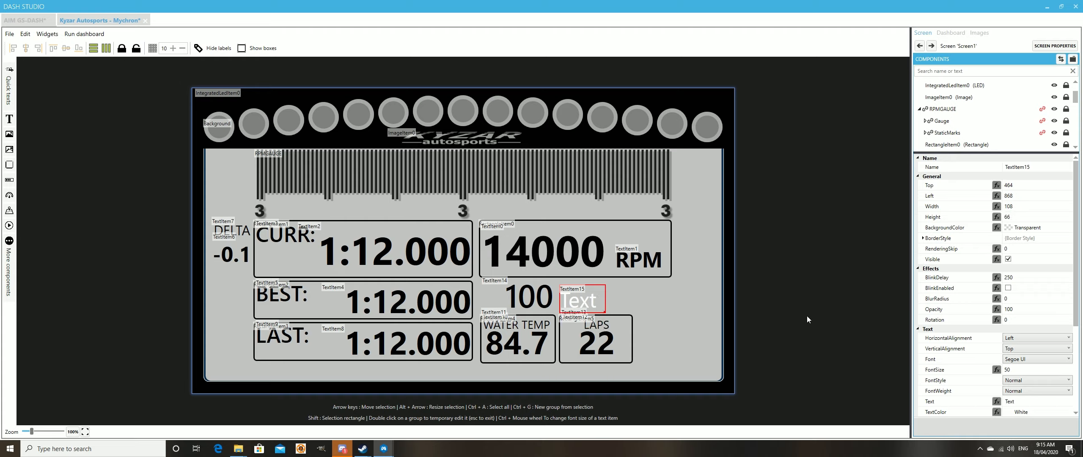
left_click(1026, 402)
left_click_drag(1026, 402, 967, 403)
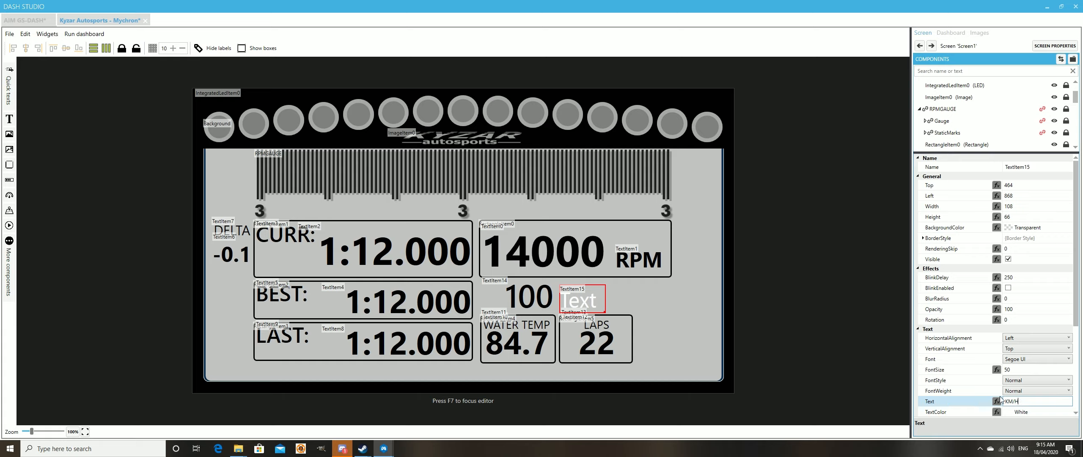
key("Tab")
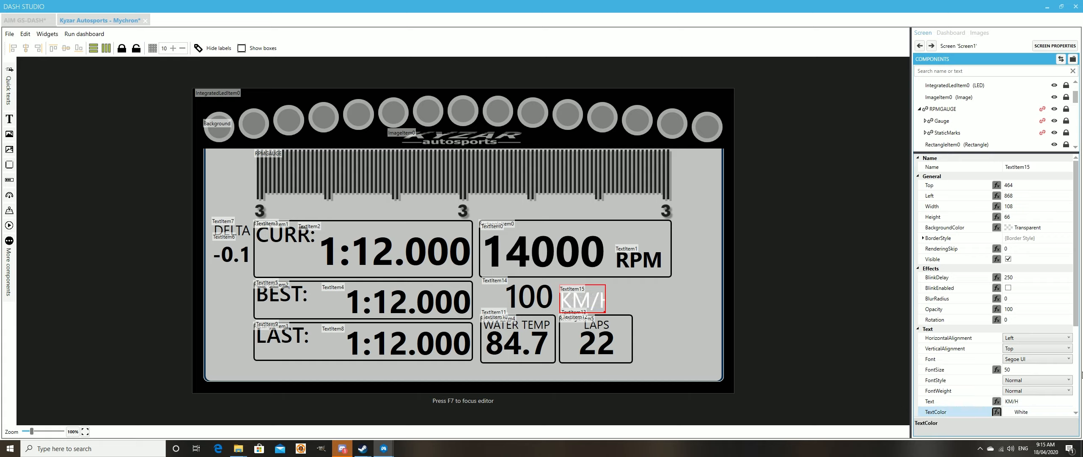
Step: Set the KM/H label's font size to 41 and its vertical alignment to Bottom
left_click(1069, 372)
left_click(1070, 372)
left_click(1070, 372)
left_click(1069, 372)
left_click(1070, 372)
left_click(1069, 372)
left_click(1069, 372)
left_click(1069, 372)
left_click(1070, 372)
left_click(1070, 348)
left_click(1040, 374)
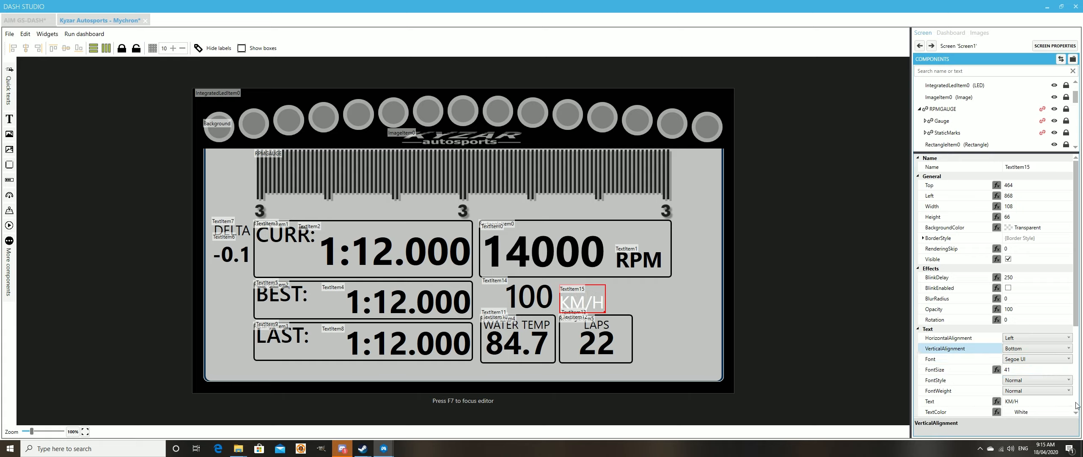
Step: Set the KM/H label's text color to black
scroll(1077, 405, "down", 3)
left_click(1068, 351)
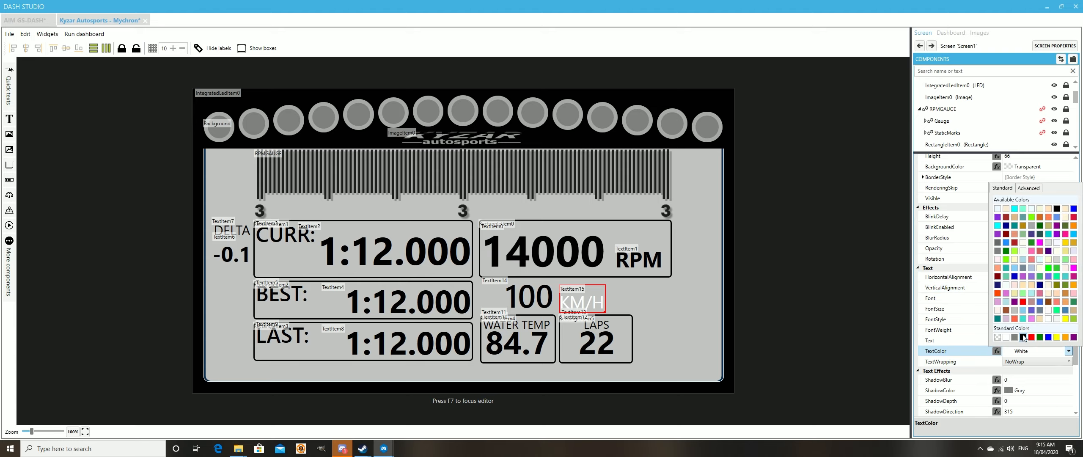
left_click(1023, 337)
Step: Move the speed value and KM/H label together slightly to the right, placing the label at about left 890, top 466
left_click(673, 301)
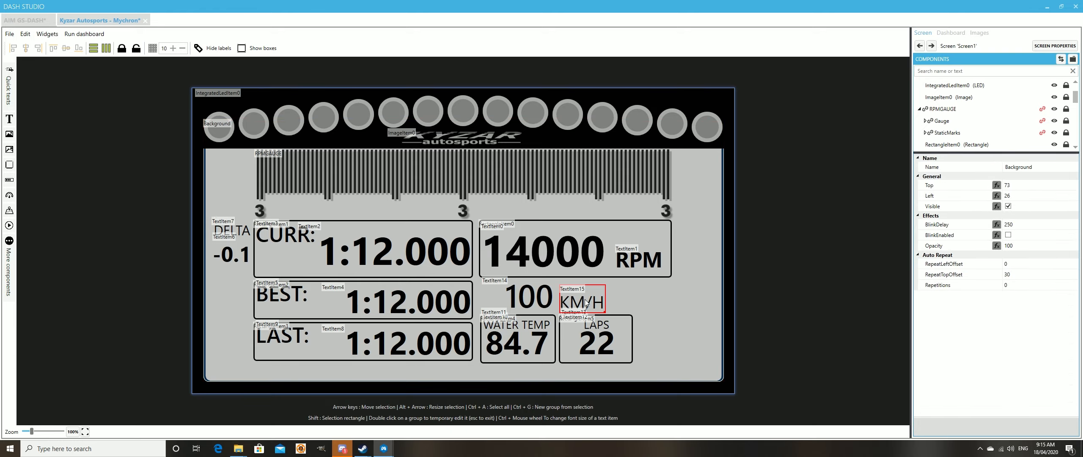
left_click(532, 301, "ctrl")
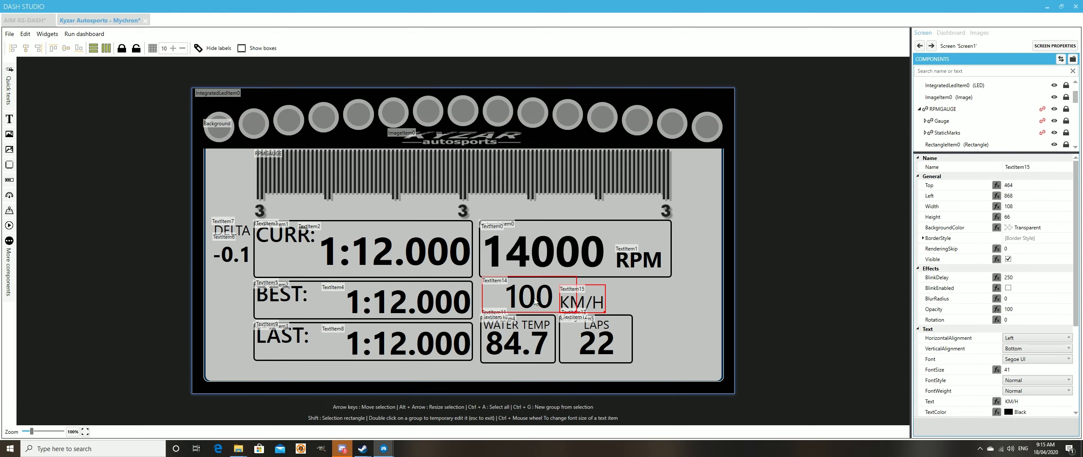
left_click_drag(535, 300, 544, 300)
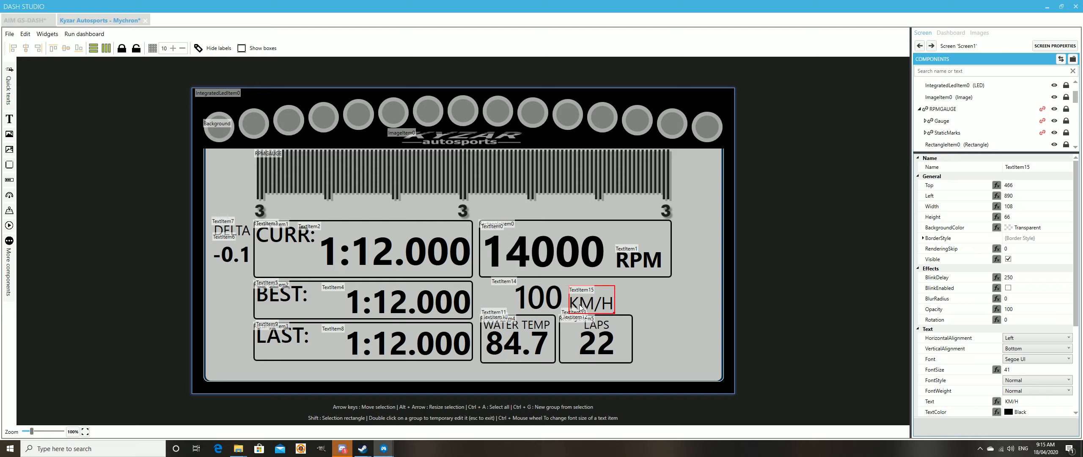
Step: Increase the speed value's font size to 87
left_click(1069, 368)
left_click(1069, 369)
left_click(1069, 368)
left_click(1069, 369)
left_click(1069, 368)
left_click(1069, 368)
left_click(1069, 368)
left_click(1069, 368)
left_click(1069, 368)
left_click(1069, 369)
left_click(1069, 368)
left_click(1069, 368)
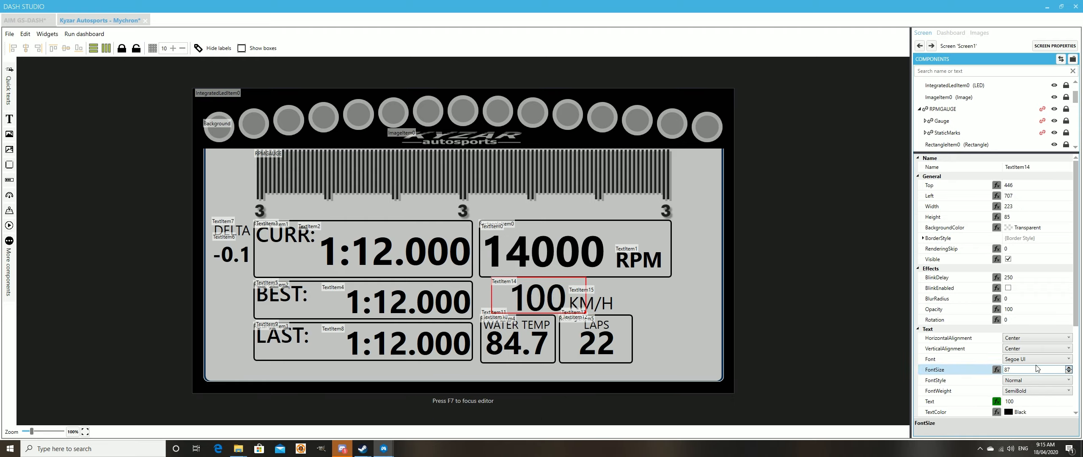
Step: Move the speed value and KM/H label together to the right, placing the label at about left 1023, top 468
left_click(605, 300)
left_click(557, 299, "ctrl")
left_click_drag(556, 298, 598, 298)
left_click_drag(606, 302, 612, 301)
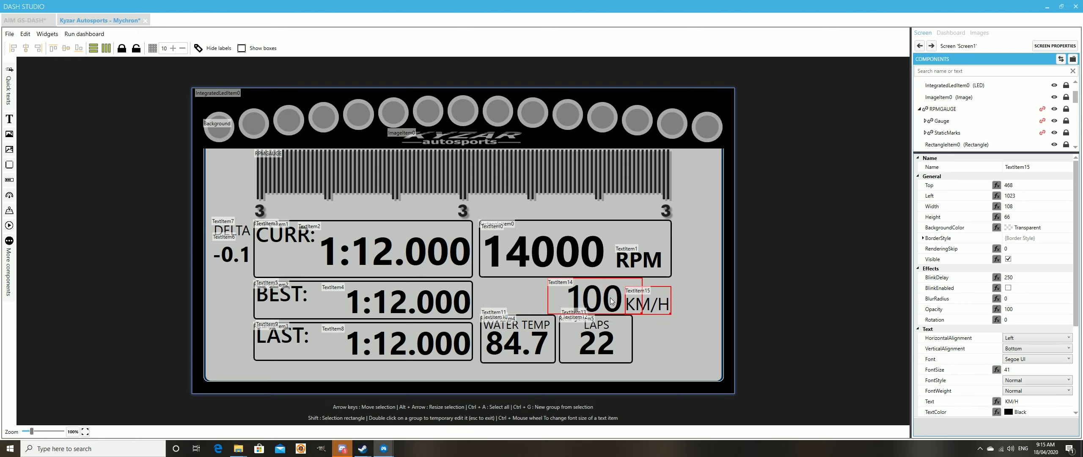
left_click(697, 352)
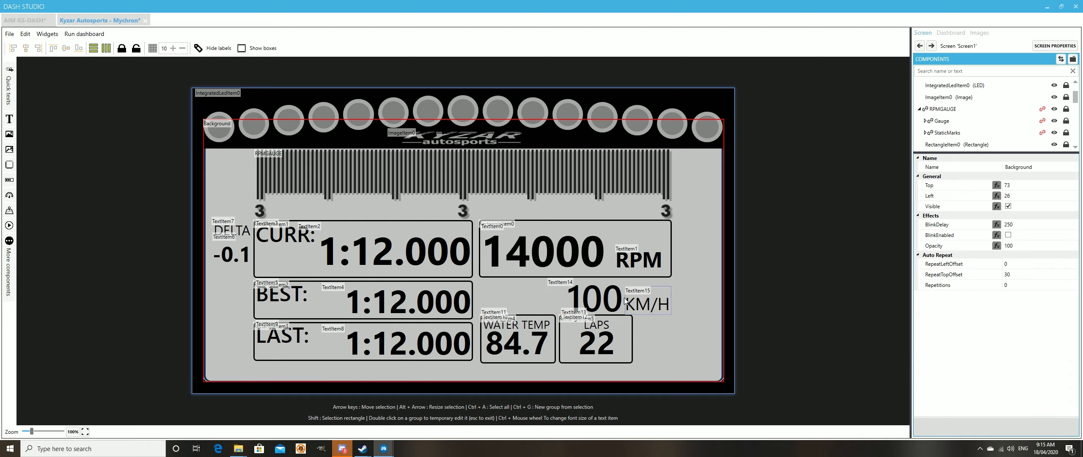
Step: Match the KM/H label's height to the speed value's and align the two items vertically
left_click(613, 305)
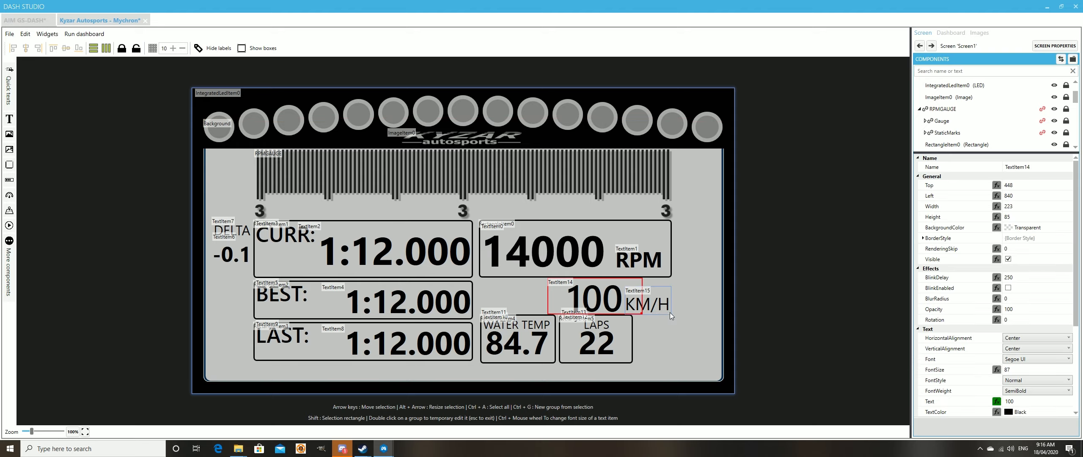
left_click(669, 311, "ctrl")
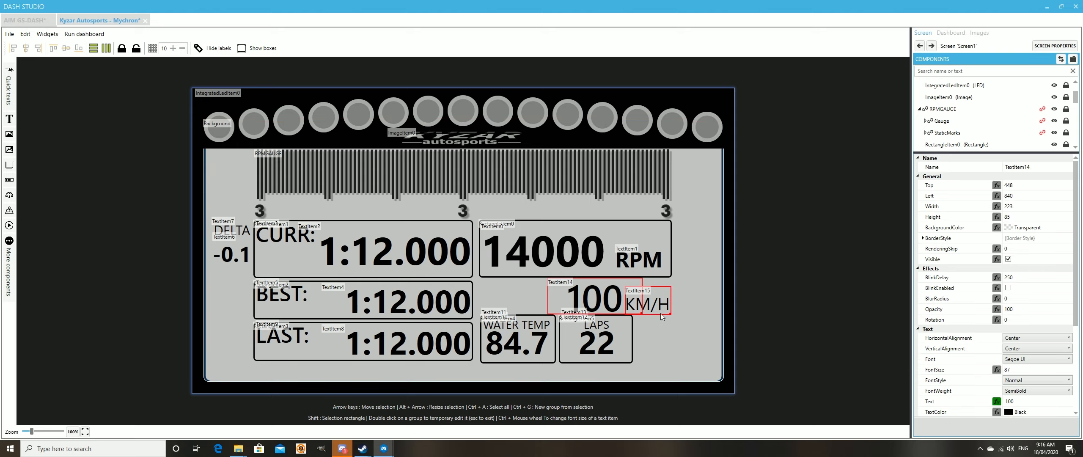
left_click(106, 47)
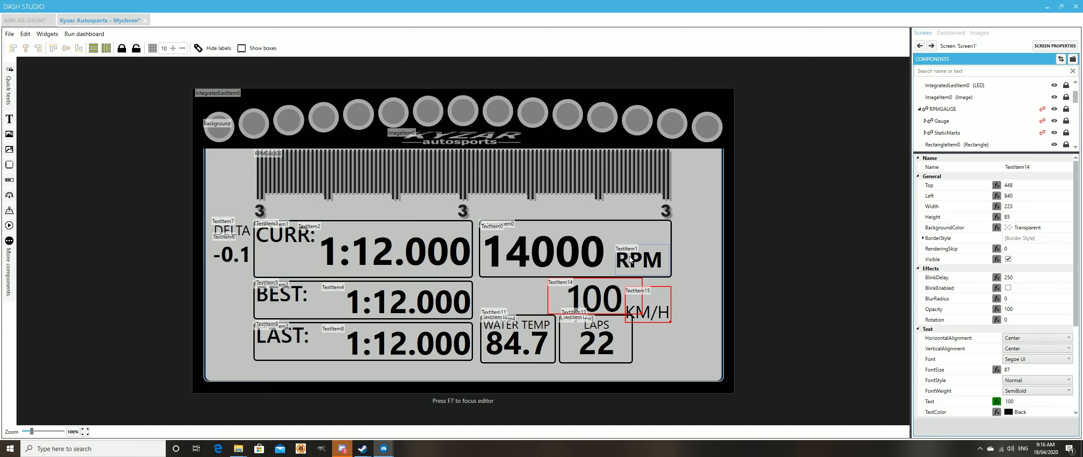
left_click(61, 50)
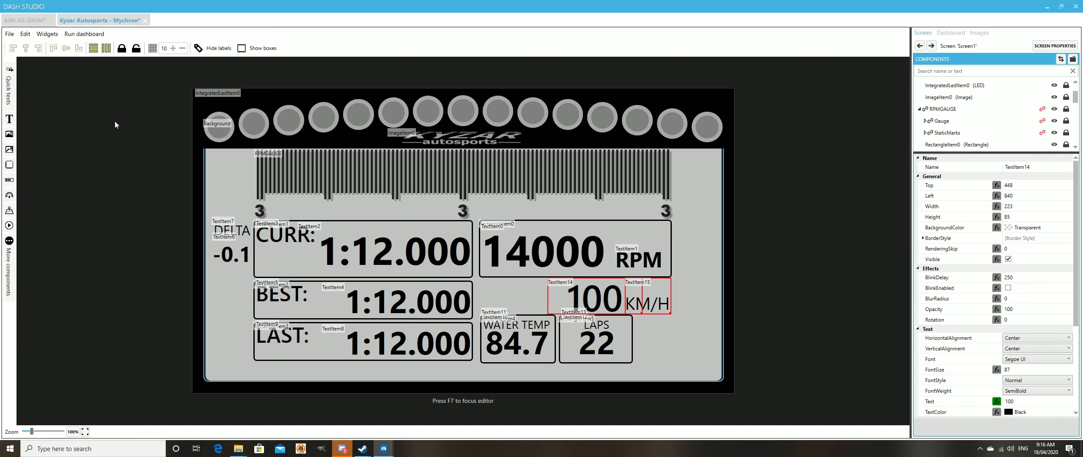
left_click(674, 333)
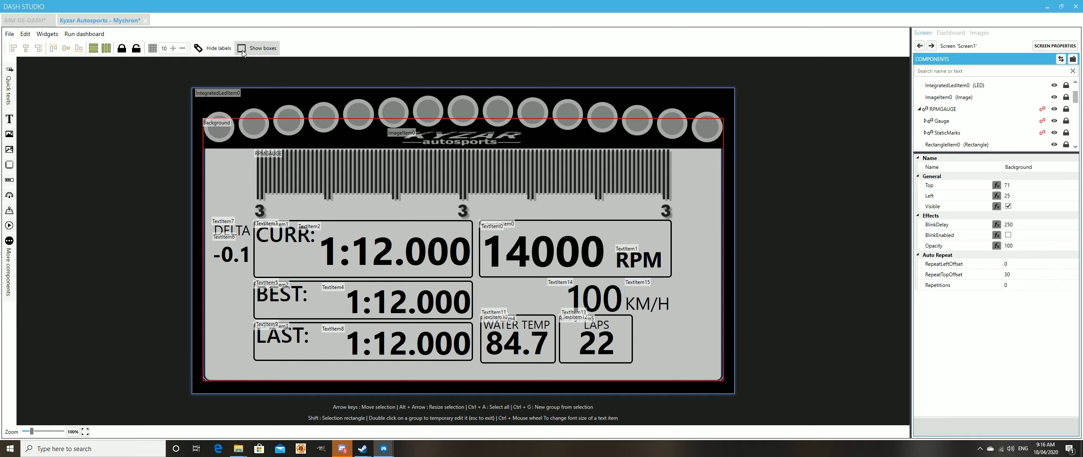
Step: Hide the component labels and align the top edges of the CURR and RPM boxes
left_click(214, 48)
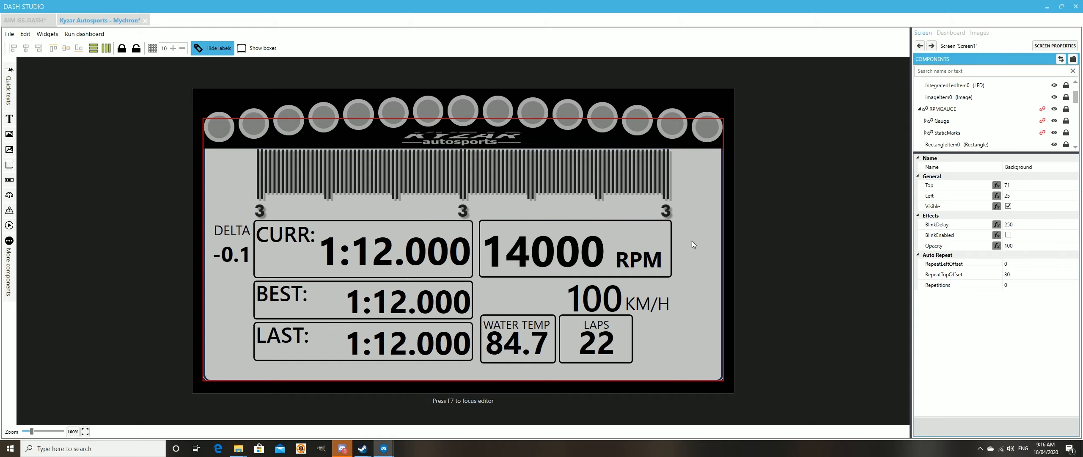
left_click(671, 232)
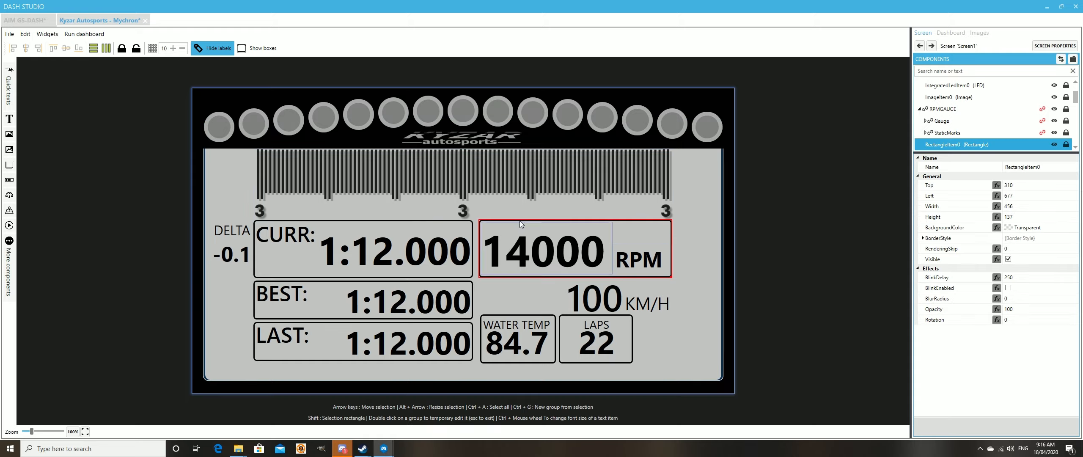
left_click(470, 224, "ctrl")
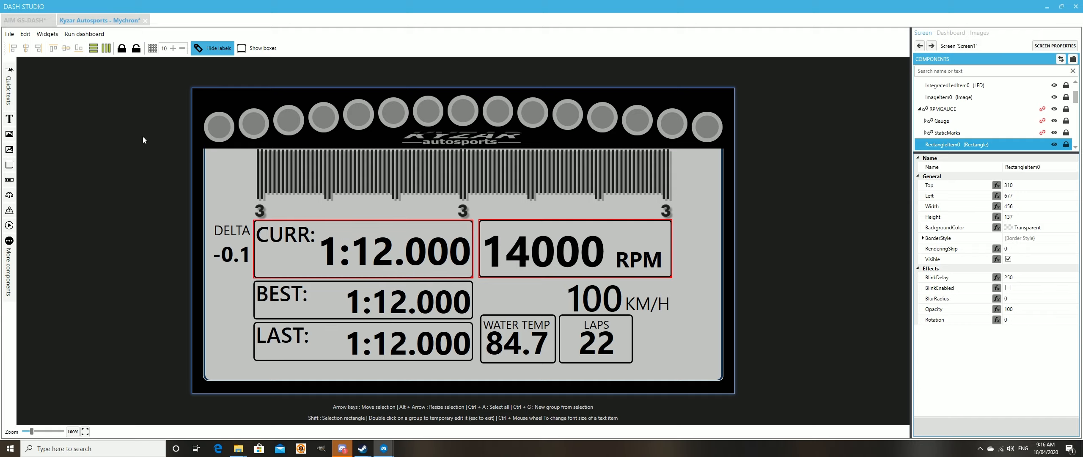
left_click(53, 49)
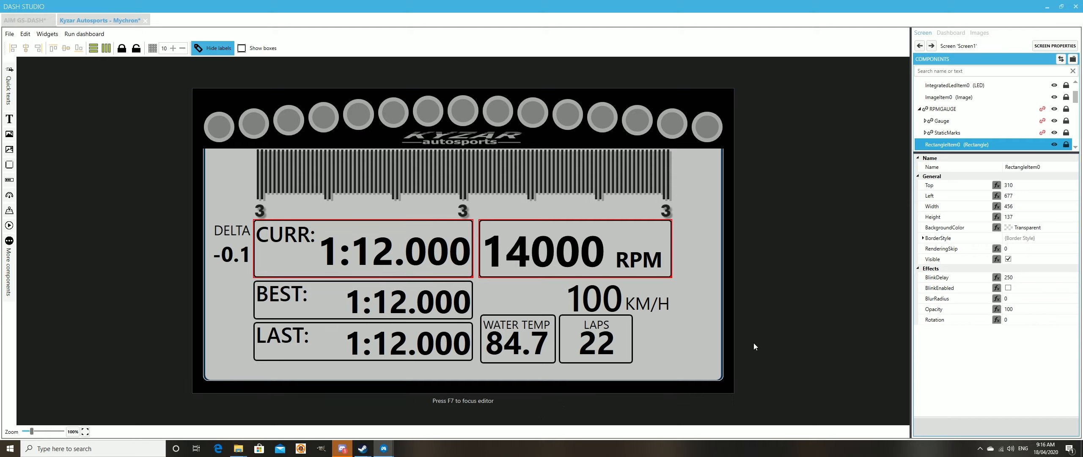
left_click(699, 358)
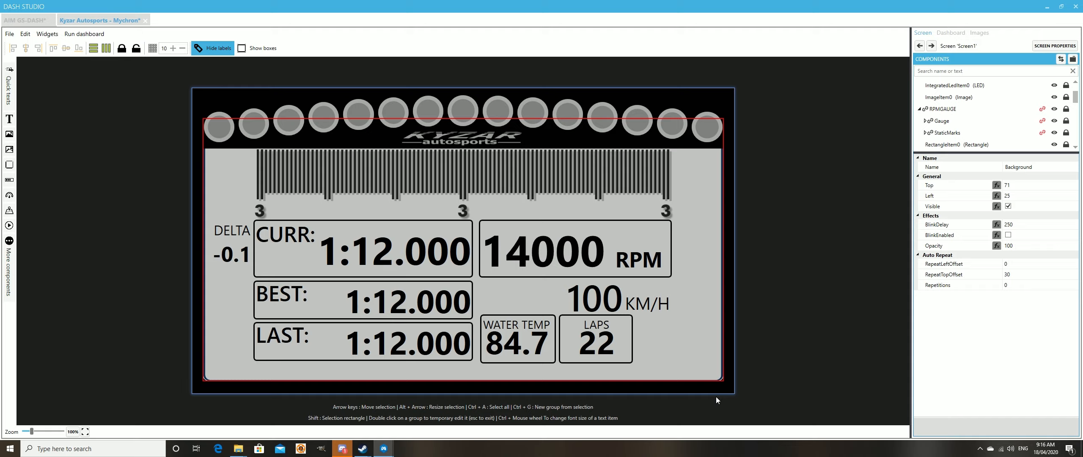
Step: Move the WATER TEMP and LAPS boxes up to top 528, level with the bottom of the LAST box
left_click(494, 361)
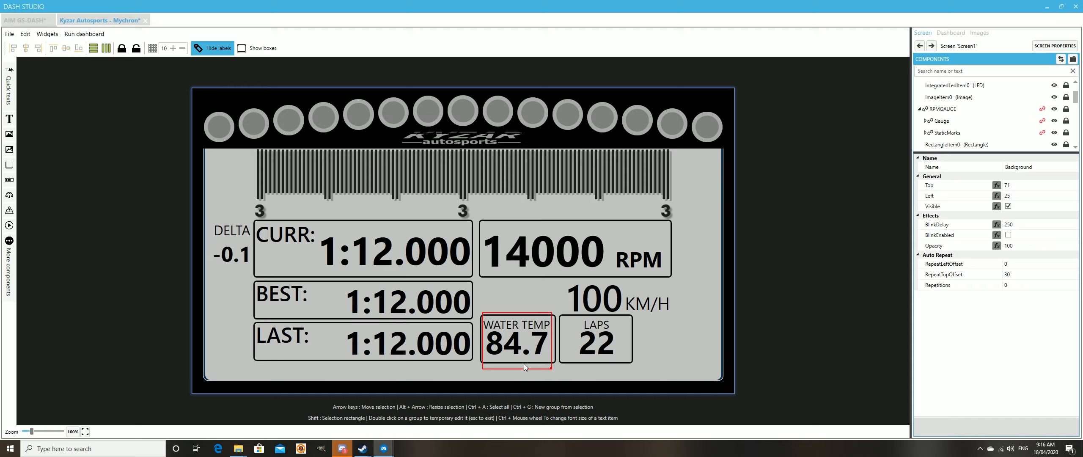
left_click(479, 361)
left_click(559, 362, "ctrl")
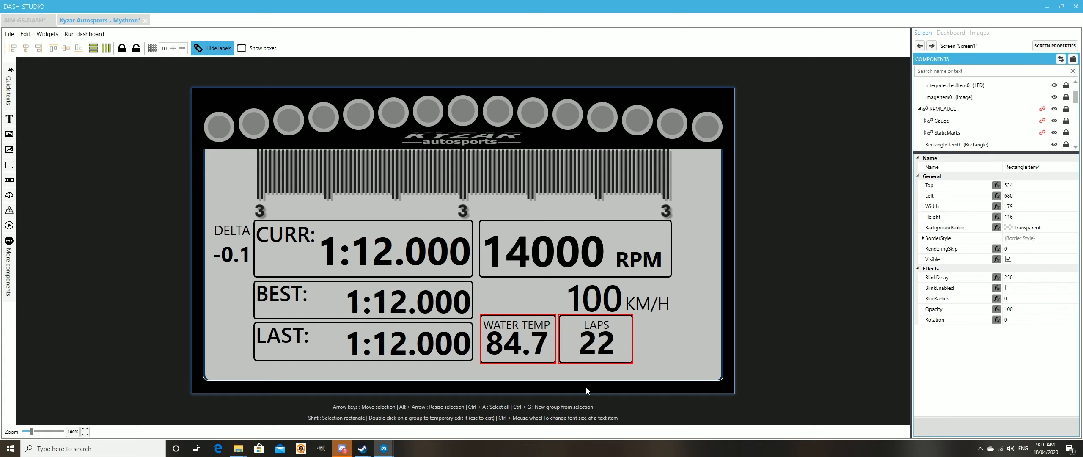
key("Up")
key("Up")
key("Up")
key("Up")
key("Up")
key("Up")
key("Up")
key("Up")
key("Up")
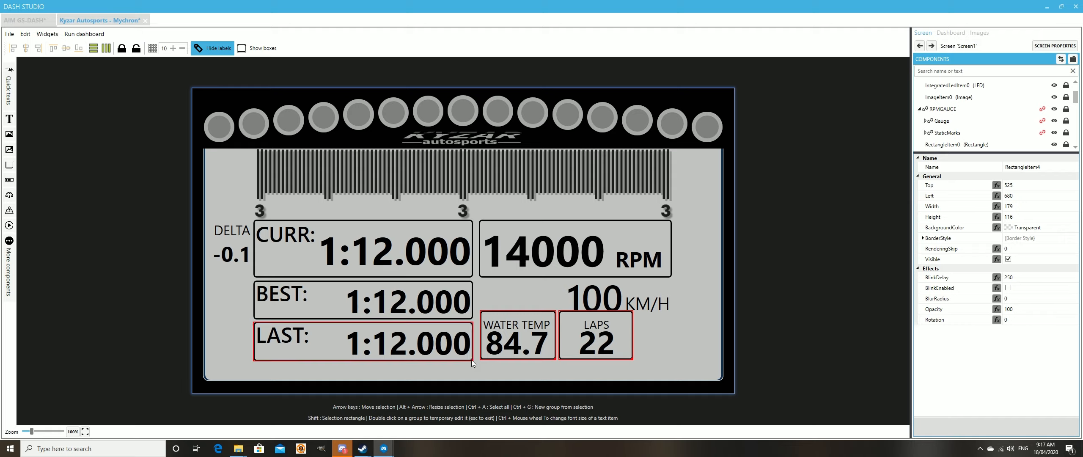
key("Down")
key("Down")
key("Down")
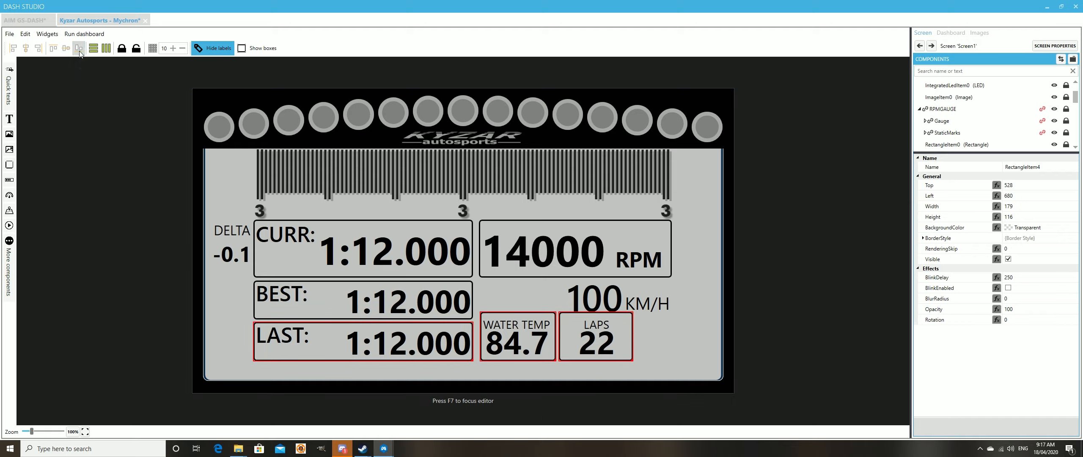
left_click(702, 362)
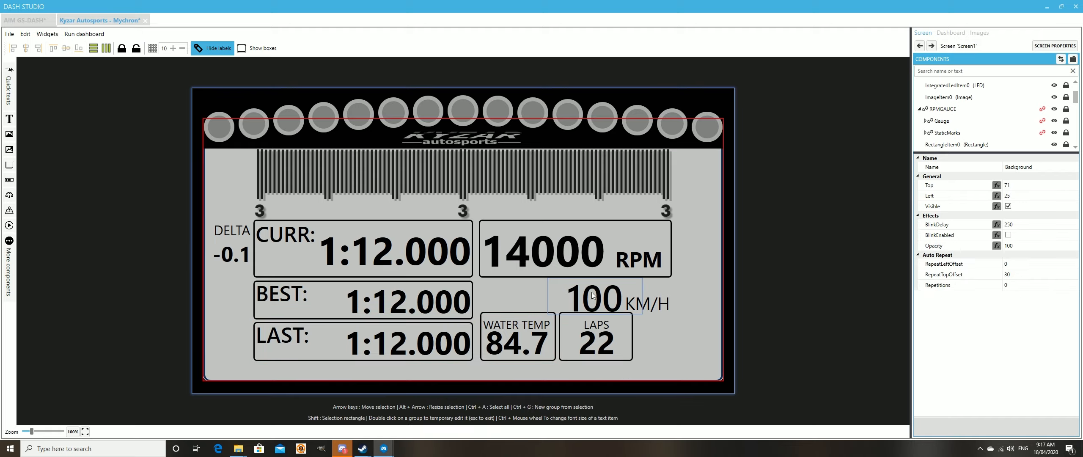
Step: Nudge the speed value and KM/H label up together, placing the speed value at about left 841, top 440
left_click(635, 300)
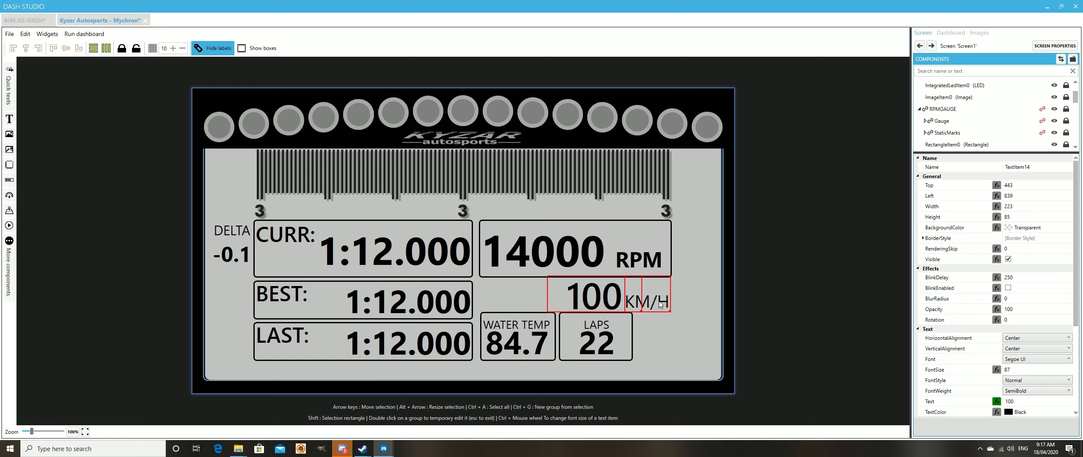
key("Up")
key("Up")
key("Up")
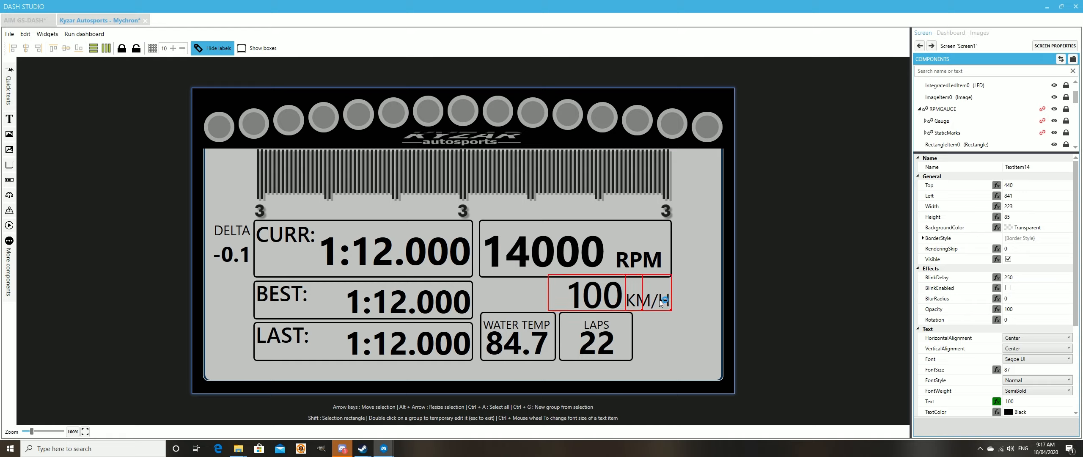
left_click(696, 341)
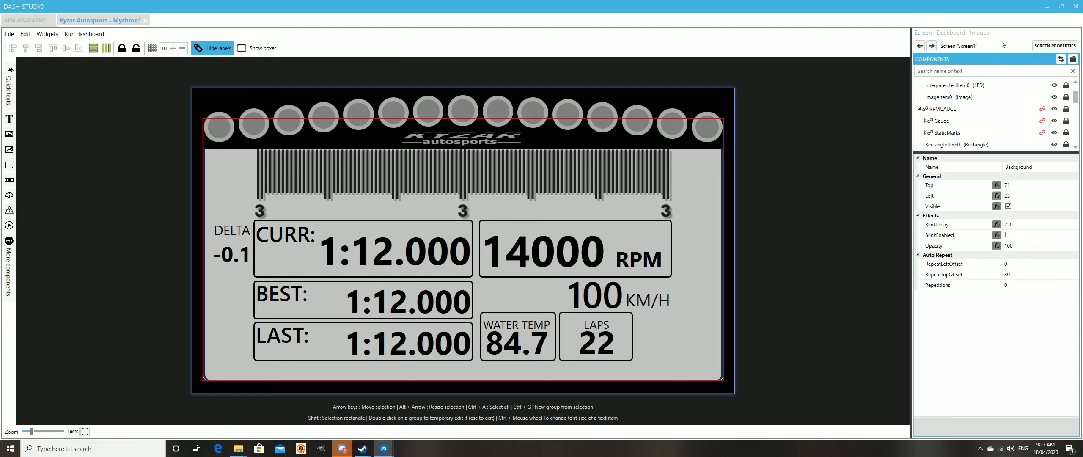
Step: Rename the dashboard screen Screen1 as X30
left_click(951, 33)
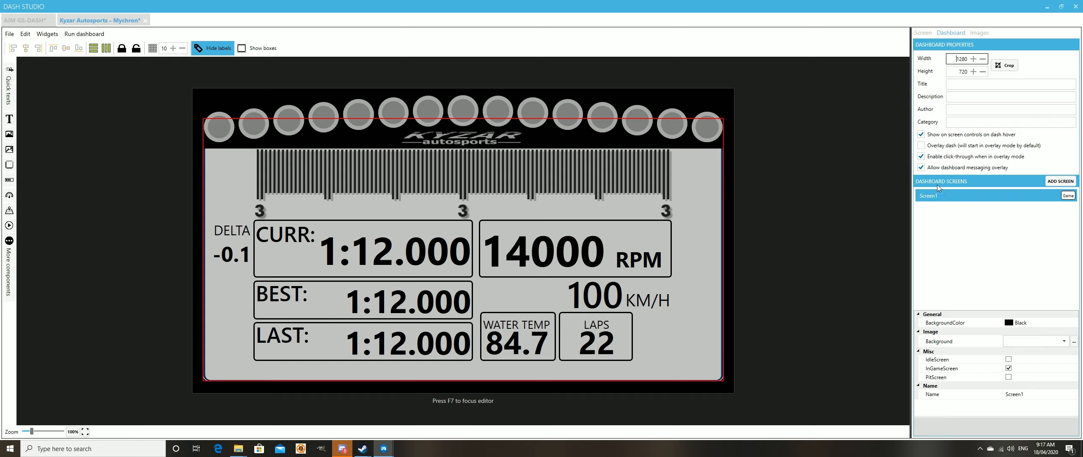
left_click(935, 198)
left_click(994, 389)
type("X30")
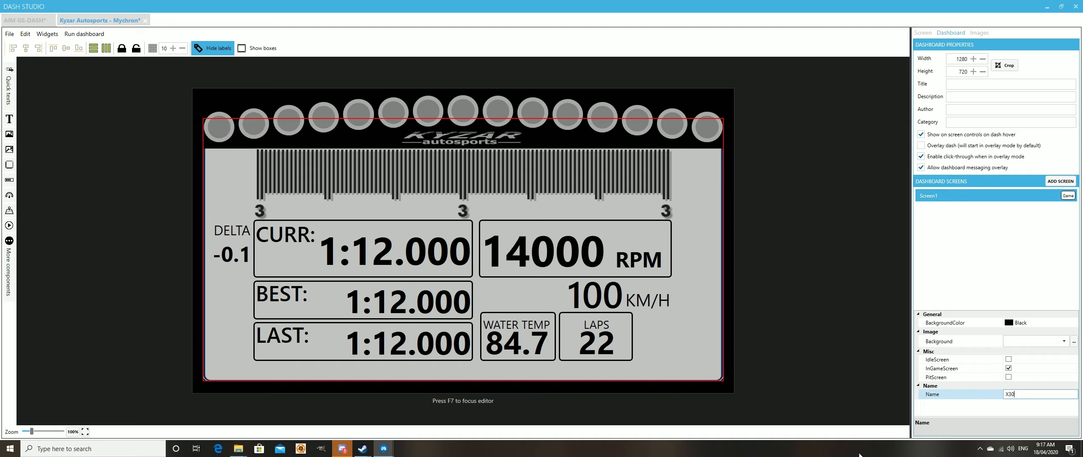
key("Tab")
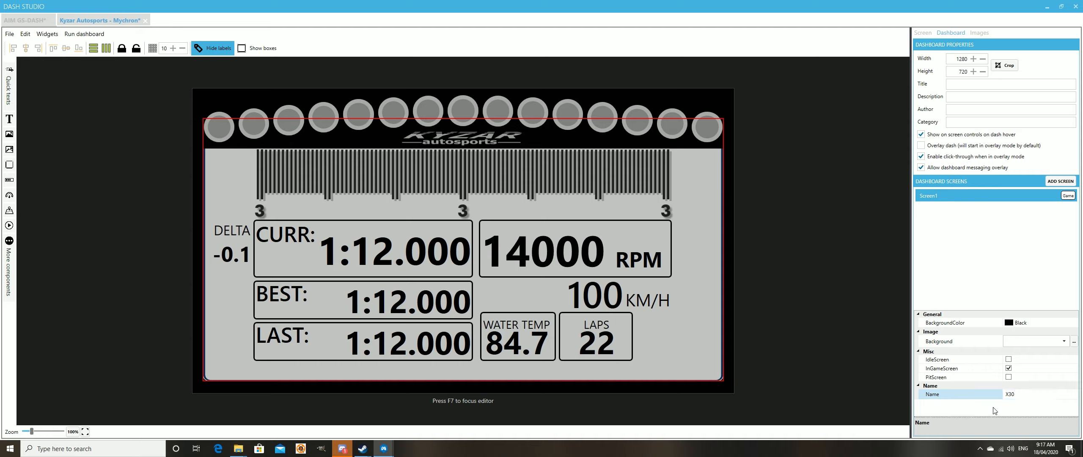
Step: Duplicate the dashboard screen and name the copy KZ2
right_click(943, 202)
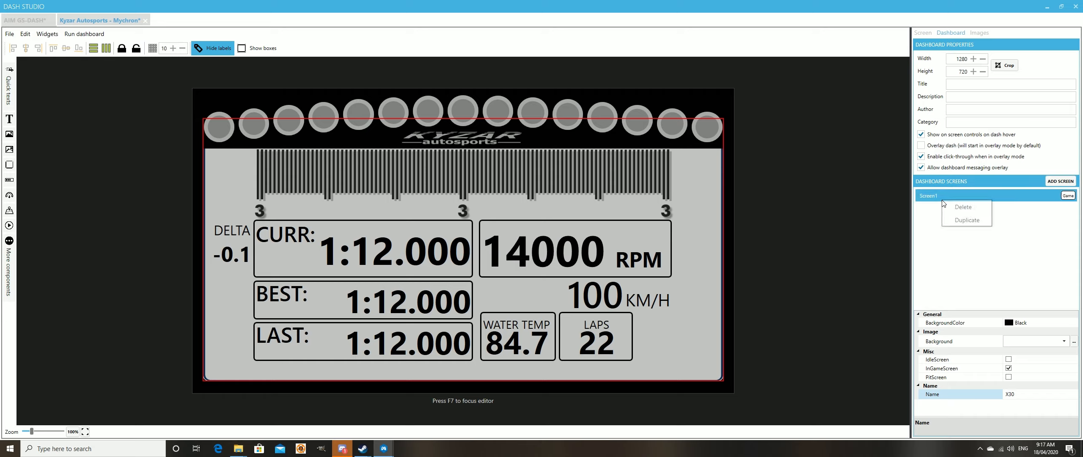
left_click(967, 220)
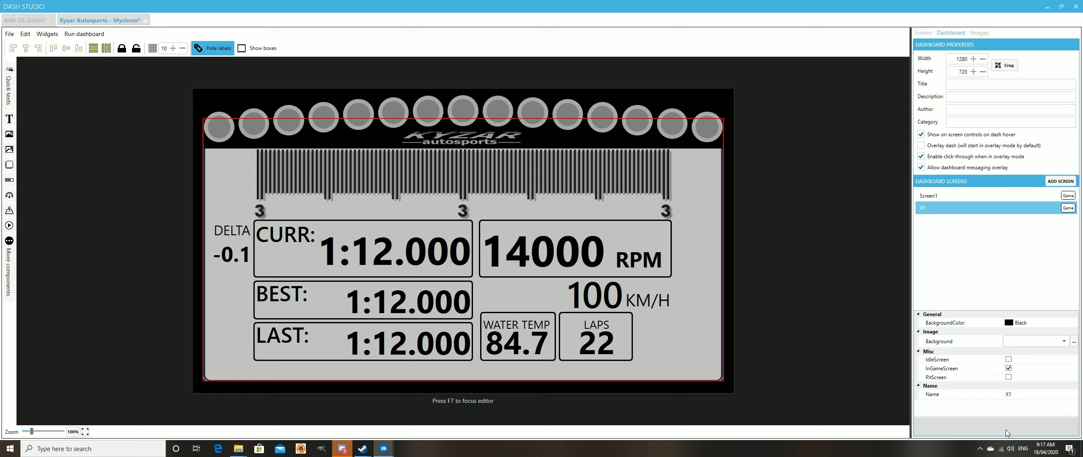
left_click(937, 196)
left_click(934, 207)
left_click(980, 394)
type("KZ2")
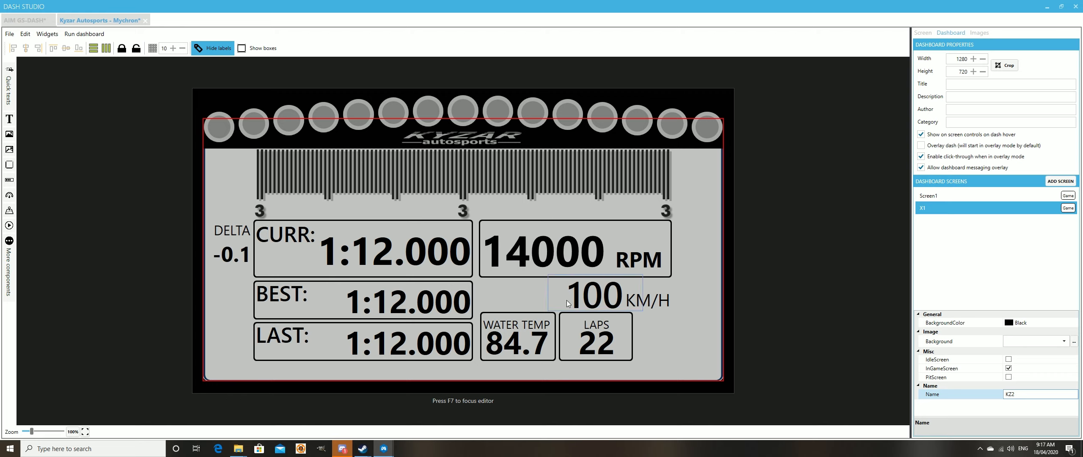
Step: On the duplicated screen, move the speed value and KM/H label left together, placing the speed value at about left 752, top 440
left_click(593, 300)
left_click(659, 306, "ctrl")
left_click_drag(593, 297, 555, 297)
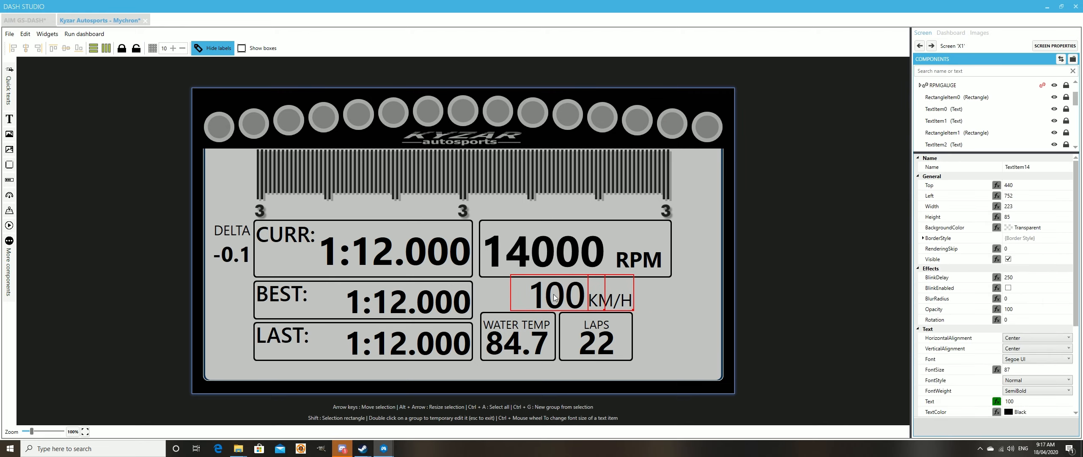
left_click(670, 306)
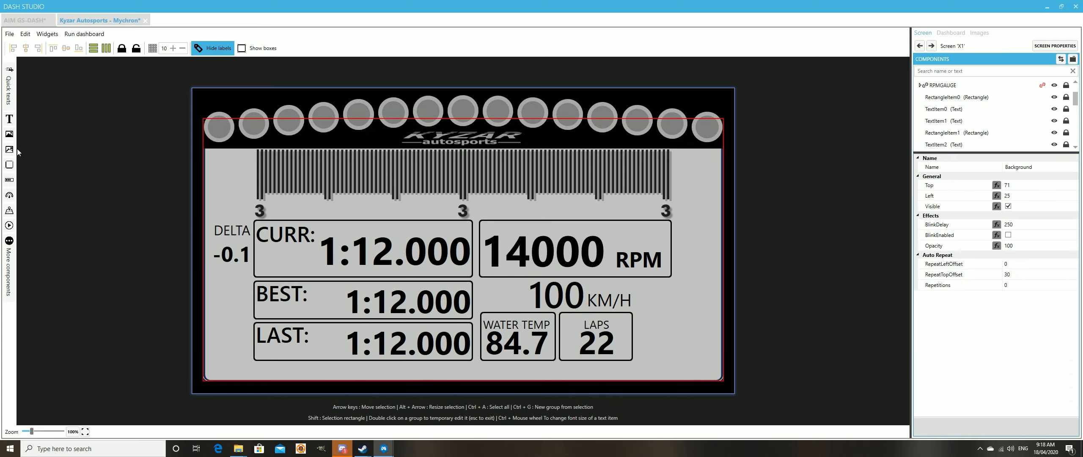
Step: Add a rectangle about 173 by 189 beside the LAPS box, below the RPM box, at about left 1050, top 455
left_click(9, 165)
left_click_drag(227, 112, 674, 301)
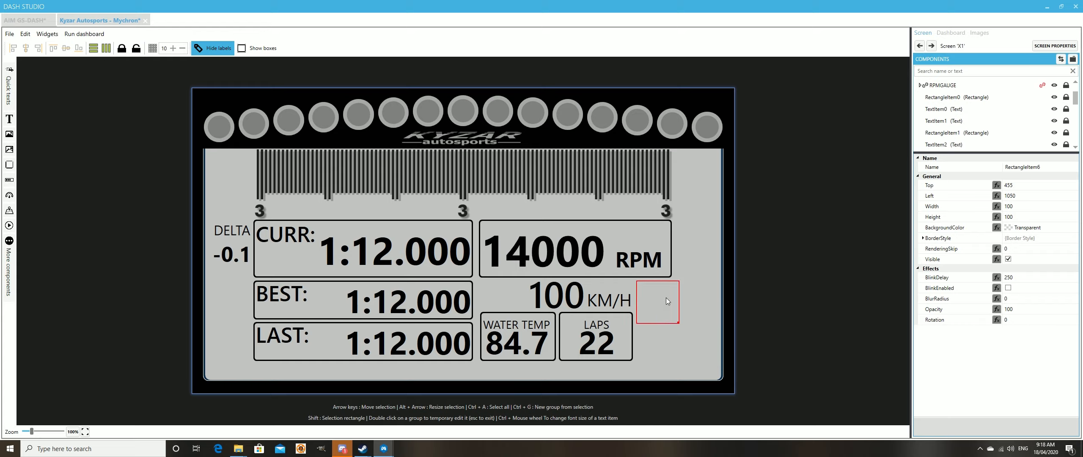
left_click_drag(678, 322, 709, 360)
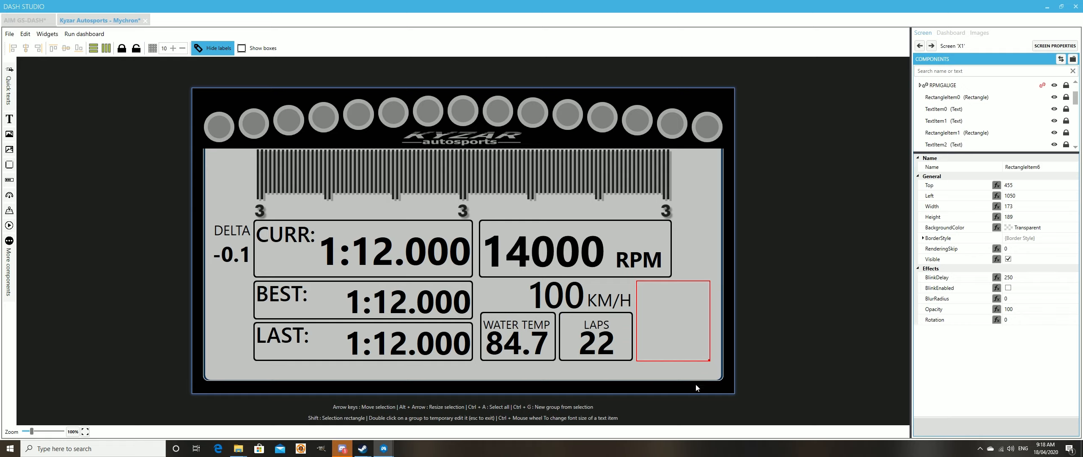
left_click(677, 373)
left_click(699, 343)
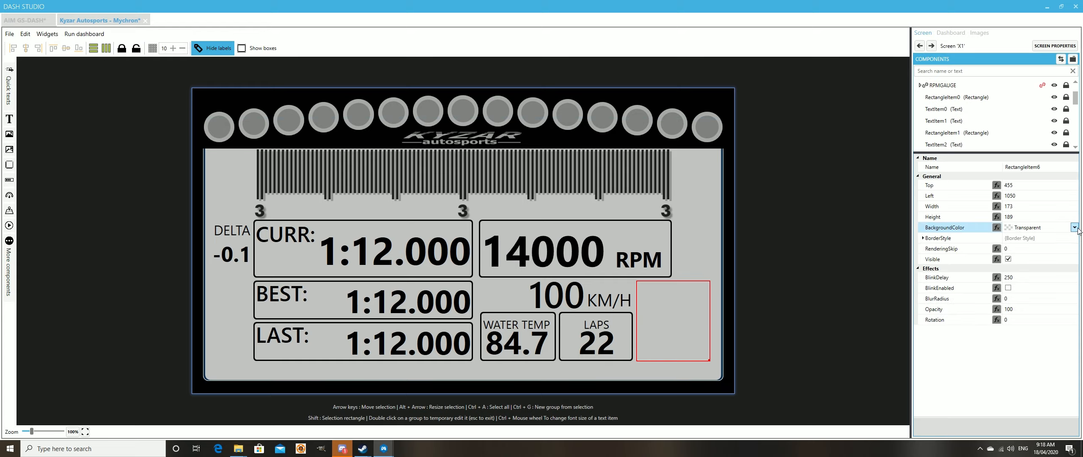
Step: Give the new rectangle beside the LAPS box a corner radius of 6 and a black border
left_click(923, 238)
left_click(1069, 246)
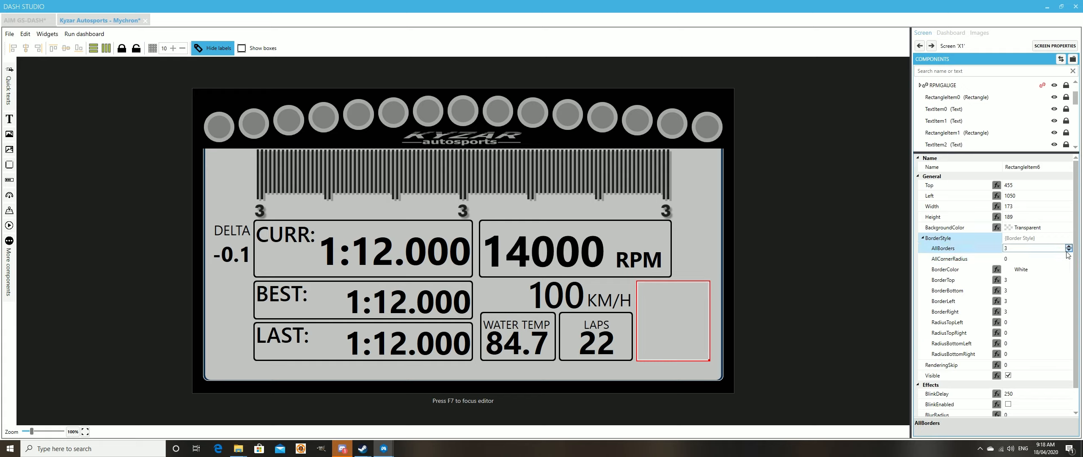
left_click(1068, 258)
left_click(1068, 258)
left_click(1068, 258)
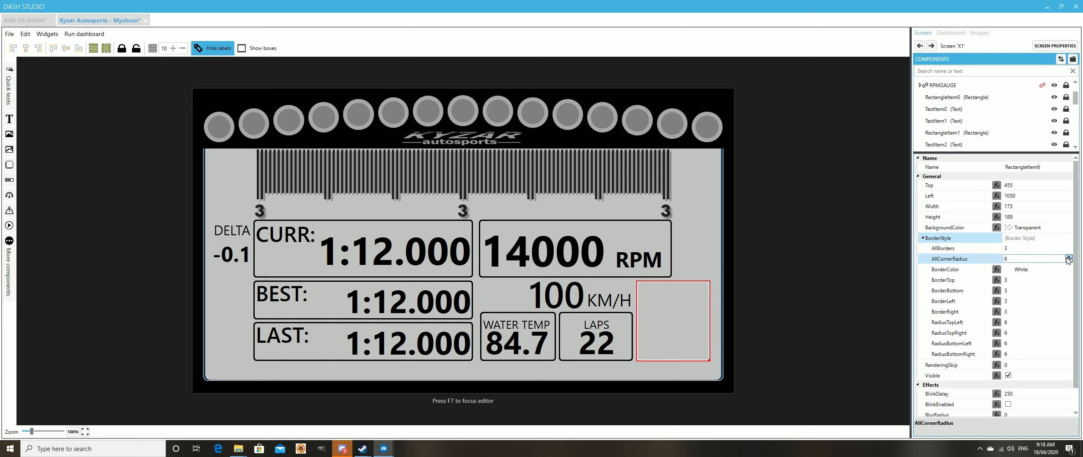
left_click(1024, 269)
left_click(1068, 269)
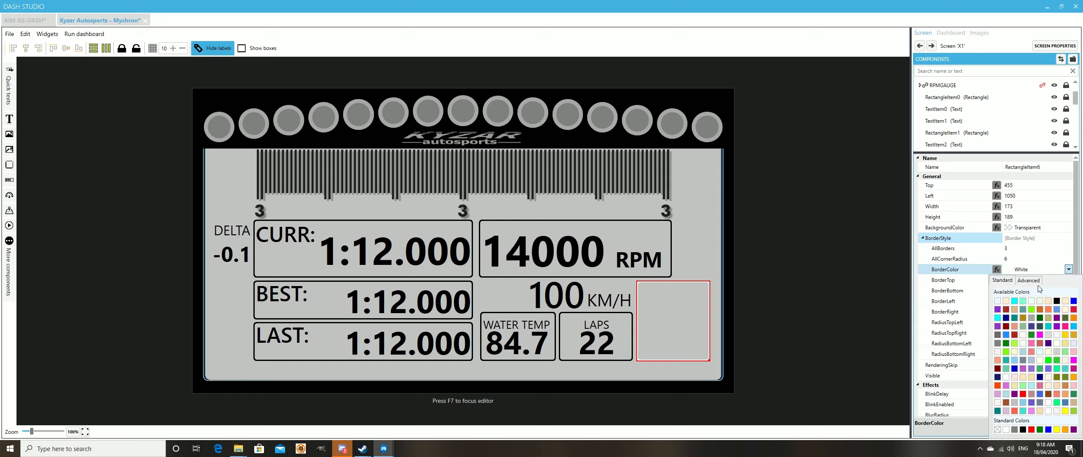
left_click(1022, 429)
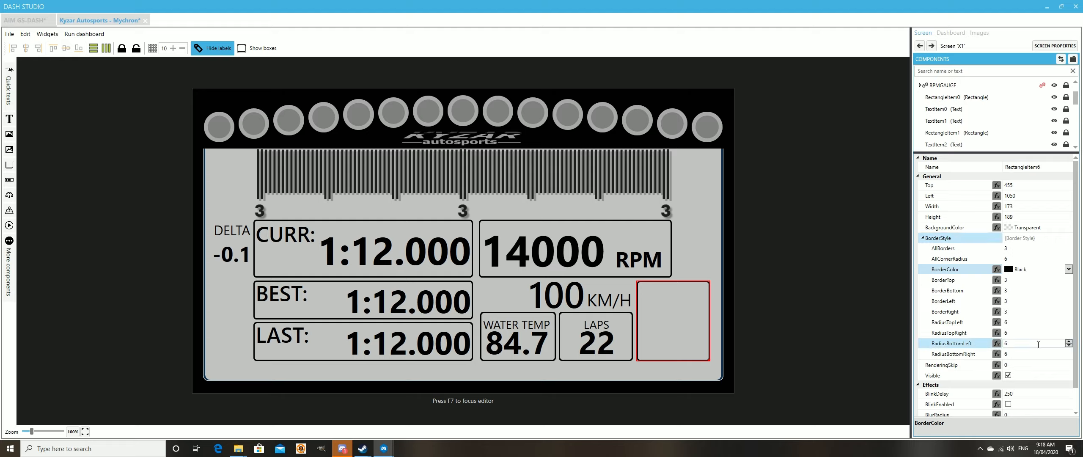
left_click(1025, 283)
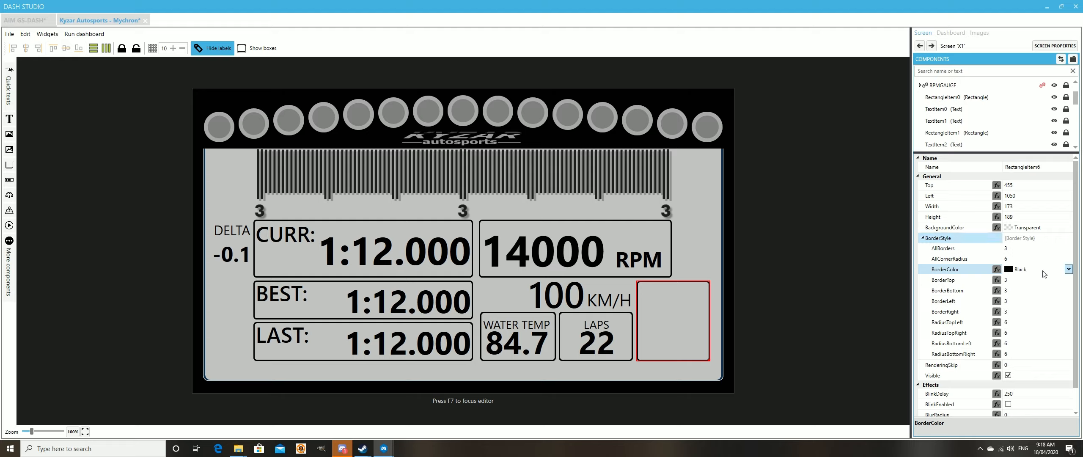
Step: Add a text element about 157 by 175 inside the new box and set its text to N
left_click(8, 119)
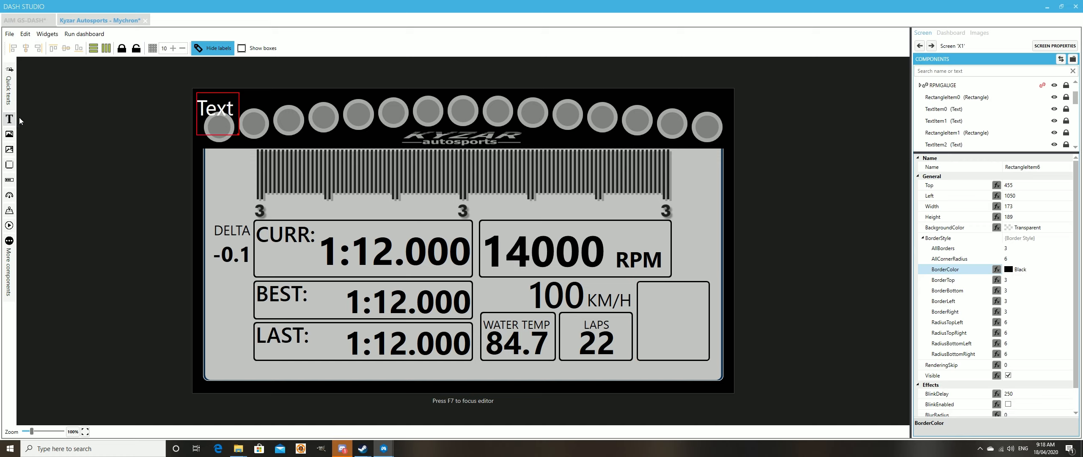
left_click_drag(212, 111, 706, 358)
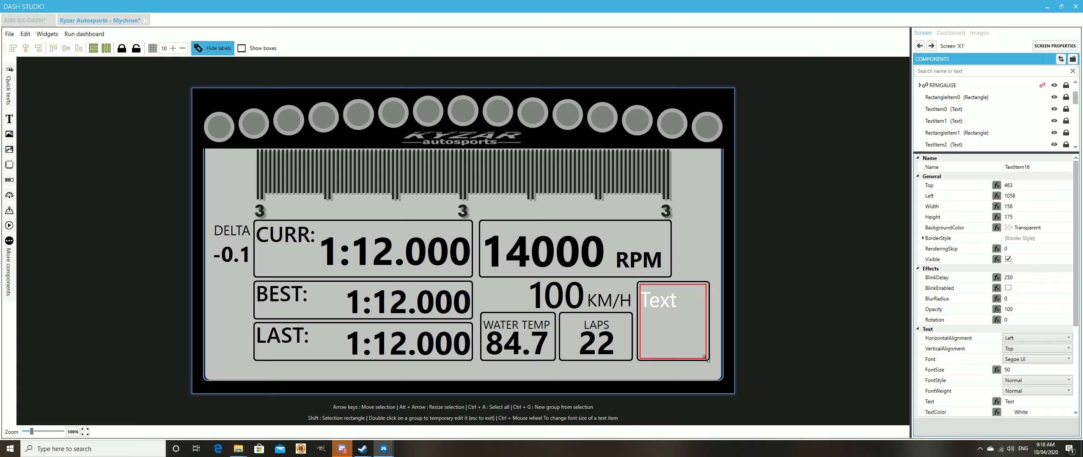
left_click(1043, 402)
left_click(947, 401)
type("N")
key("Tab")
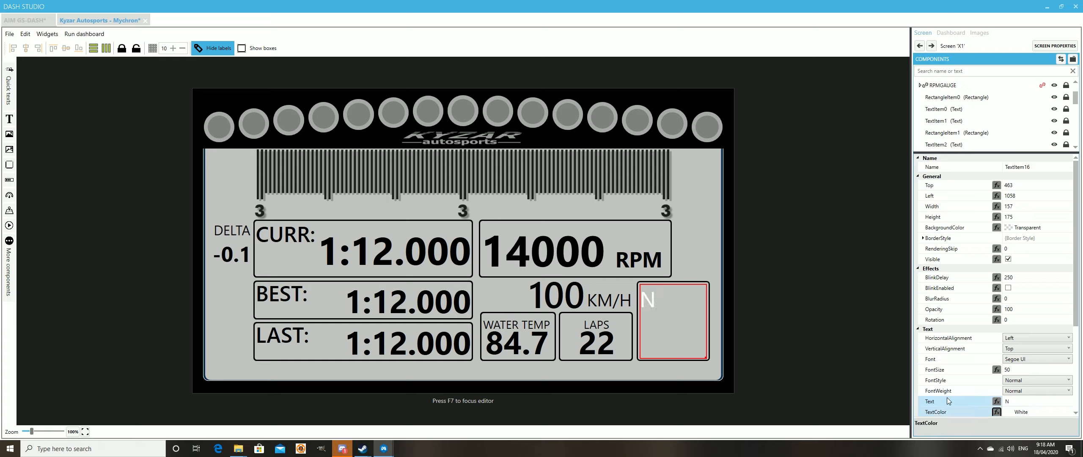
Step: Center the N text horizontally and vertically and set its font weight to ExtraBold
left_click(1036, 337)
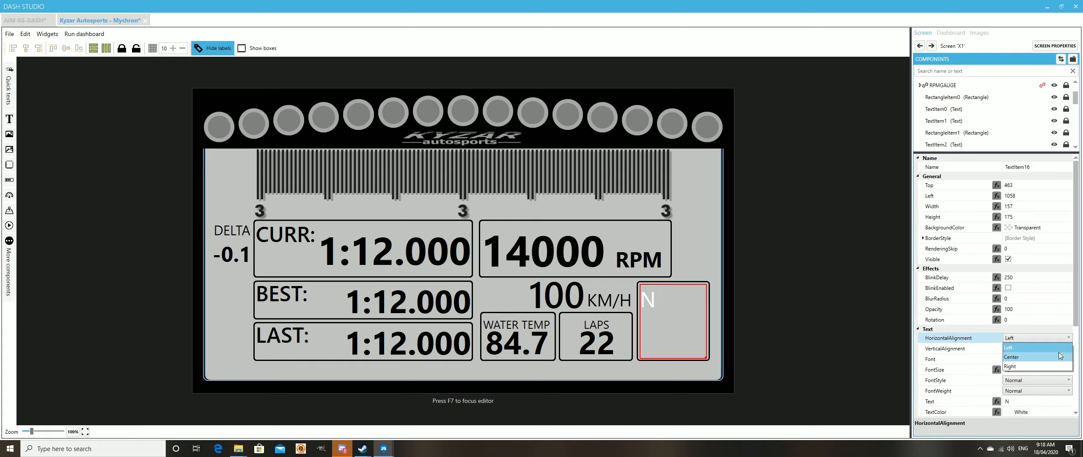
left_click(1036, 357)
left_click(1037, 348)
left_click(1046, 366)
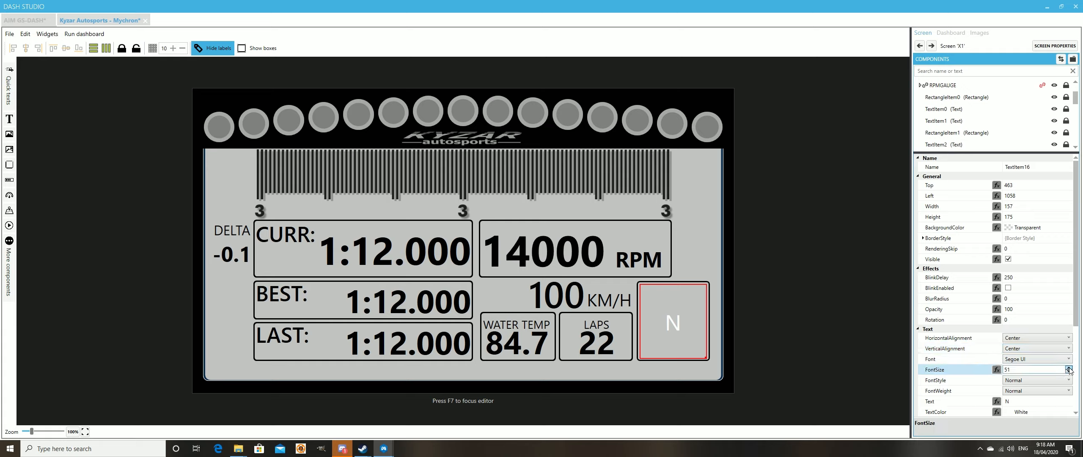
left_click(1060, 391)
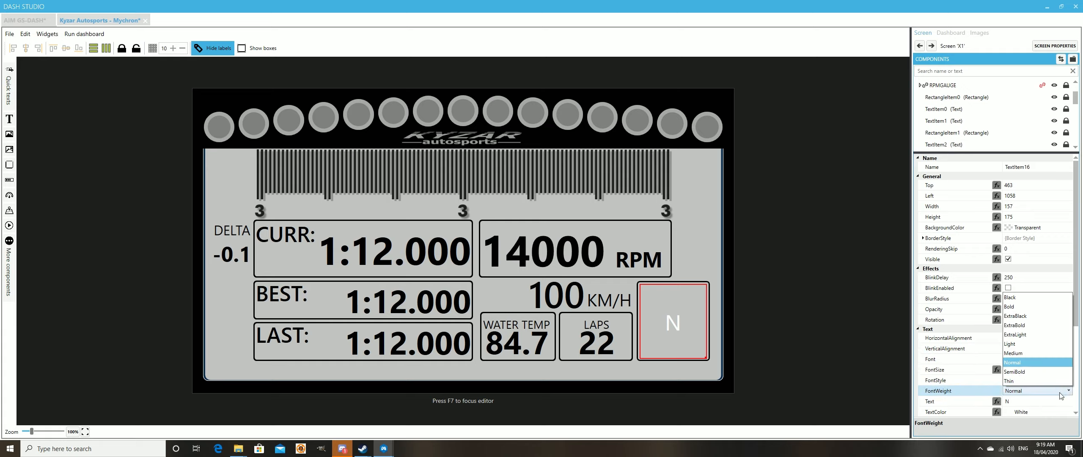
left_click(1023, 325)
Step: Increase the N text's font size to 163
left_click(1069, 368)
left_click(1069, 367)
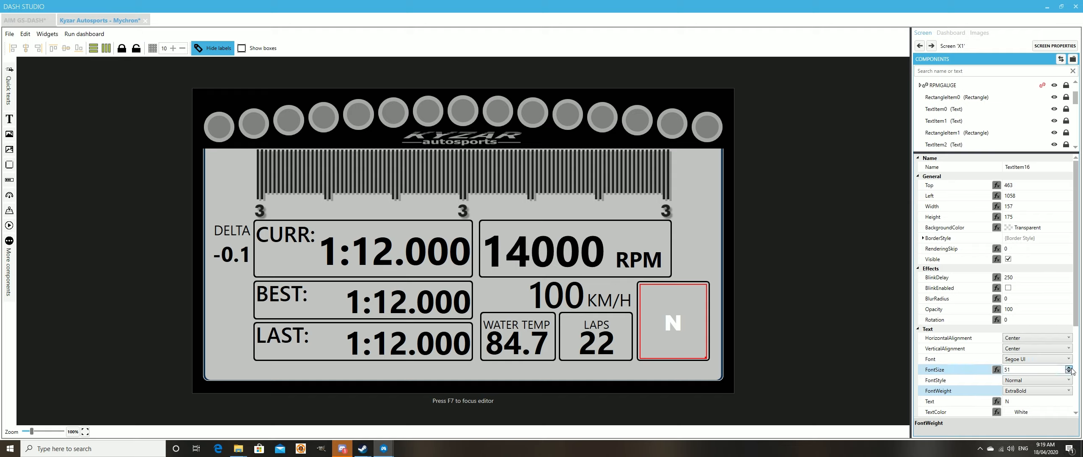
left_click(1069, 367)
left_click(1070, 367)
left_click(1069, 367)
left_click(1069, 367)
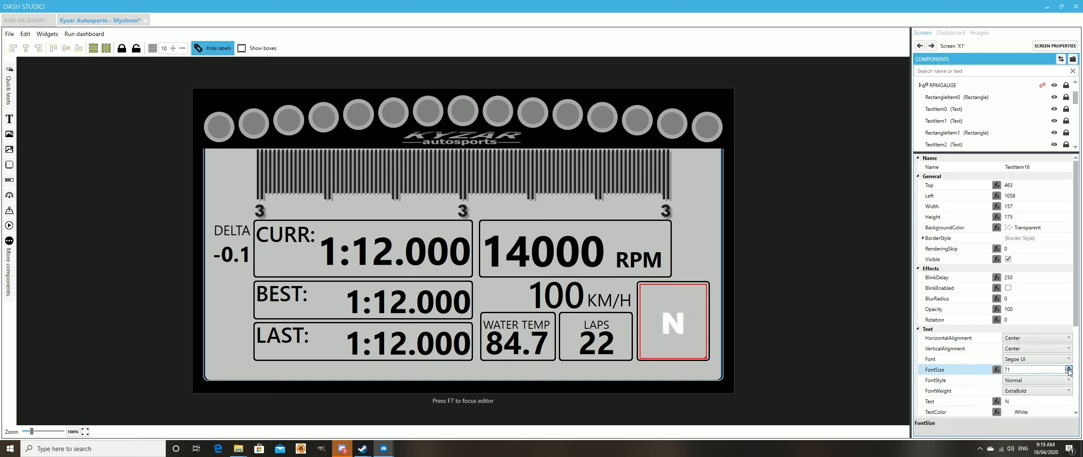
left_click(1070, 368)
left_click(1069, 367)
left_click(1069, 367)
left_click(1069, 368)
left_click(1069, 367)
left_click(1069, 368)
left_click(1068, 369)
left_click(1068, 368)
left_click(1068, 369)
left_click(1068, 368)
left_click(1068, 369)
left_click(1068, 369)
left_click(1068, 368)
left_click(1068, 369)
left_click(1068, 369)
left_click(1068, 368)
left_click(1068, 369)
left_click(1067, 368)
left_click(1068, 369)
left_click(1068, 369)
left_click(1068, 369)
left_click(1068, 369)
left_click(1067, 369)
left_click(1068, 368)
left_click(1067, 368)
left_click(1068, 369)
left_click(1068, 368)
left_click(1068, 368)
left_click(1068, 368)
left_click(1068, 369)
left_click(1068, 369)
left_click(1068, 368)
left_click(1068, 368)
left_click(1068, 369)
left_click(1068, 368)
left_click(1068, 368)
left_click(1067, 369)
left_click(1068, 368)
left_click(1068, 368)
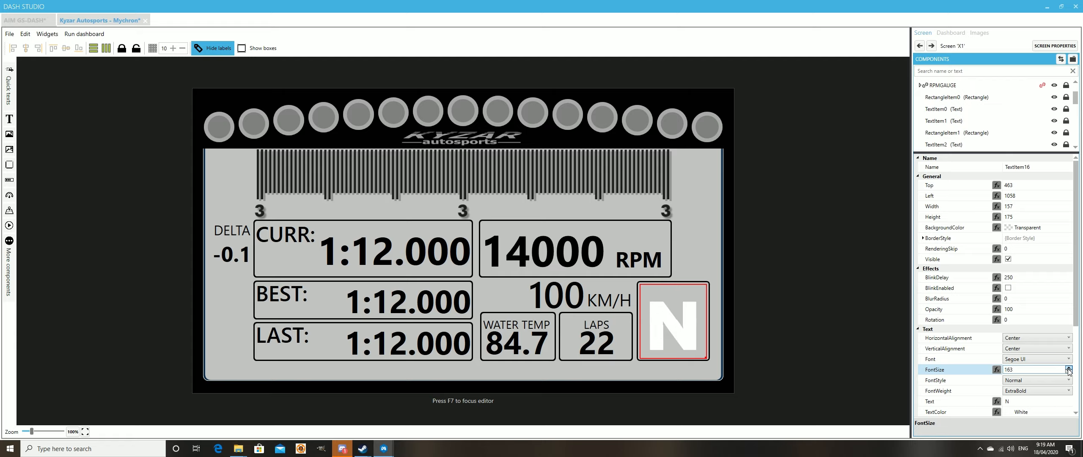
Step: Match the N text's width and height to its box at 173 by 189 and align their vertical centers
left_click(704, 359)
left_click(705, 358)
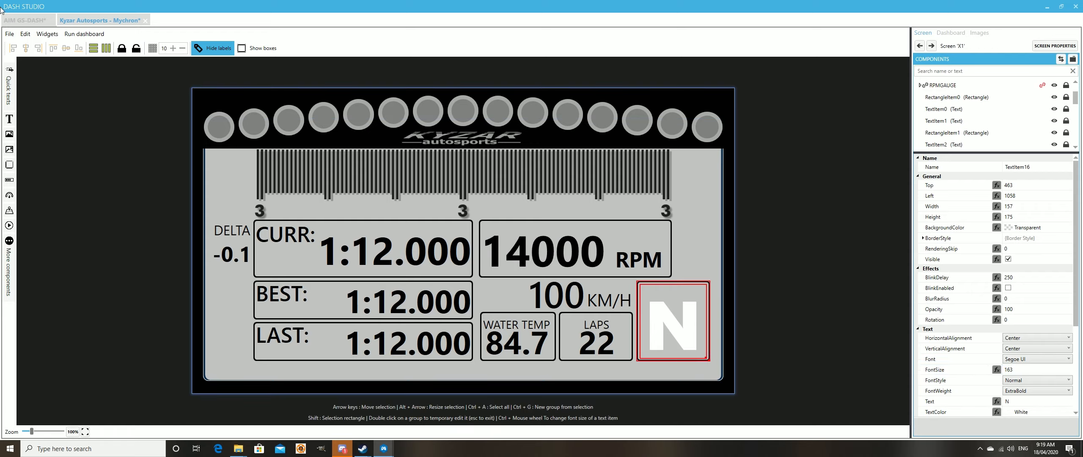
left_click(93, 48)
left_click(107, 49)
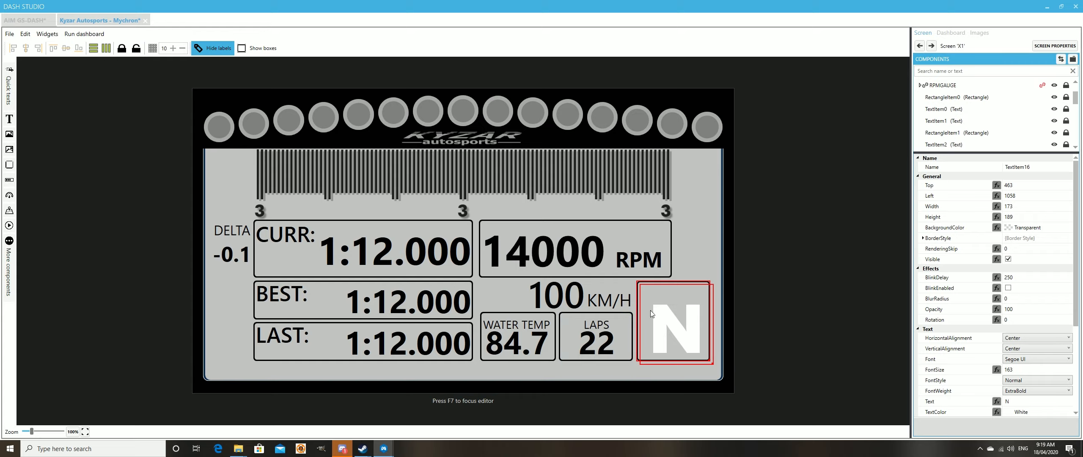
left_click(65, 48)
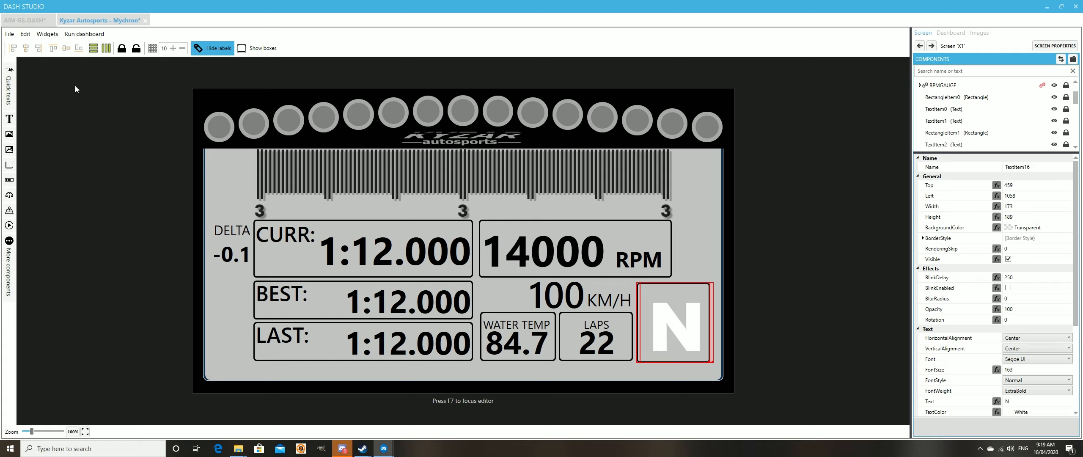
left_click(700, 282)
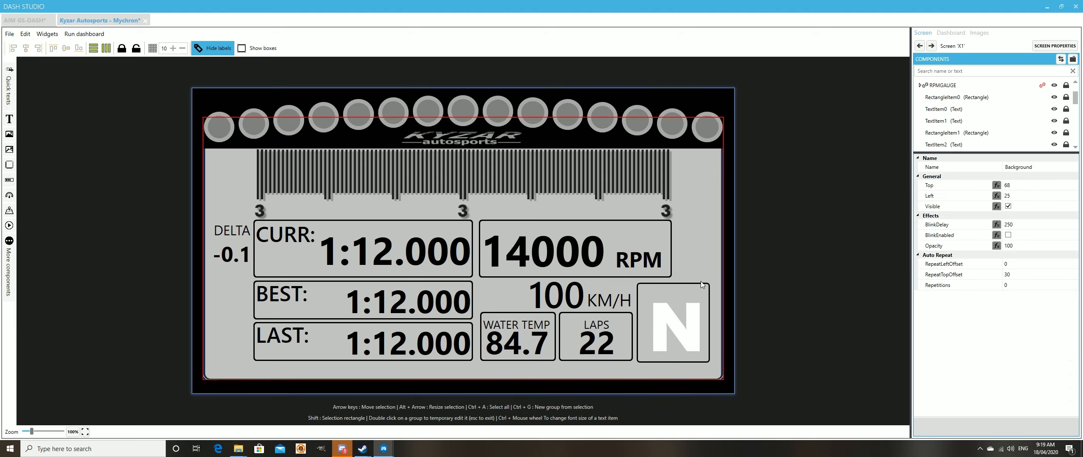
key("Down")
key("Left")
key("Left")
key("Right")
key("Right")
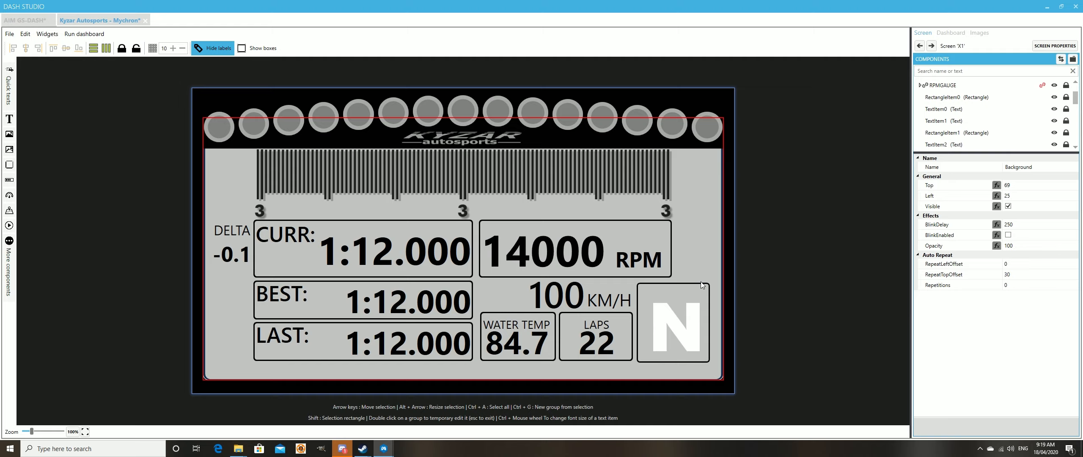
left_click(699, 296)
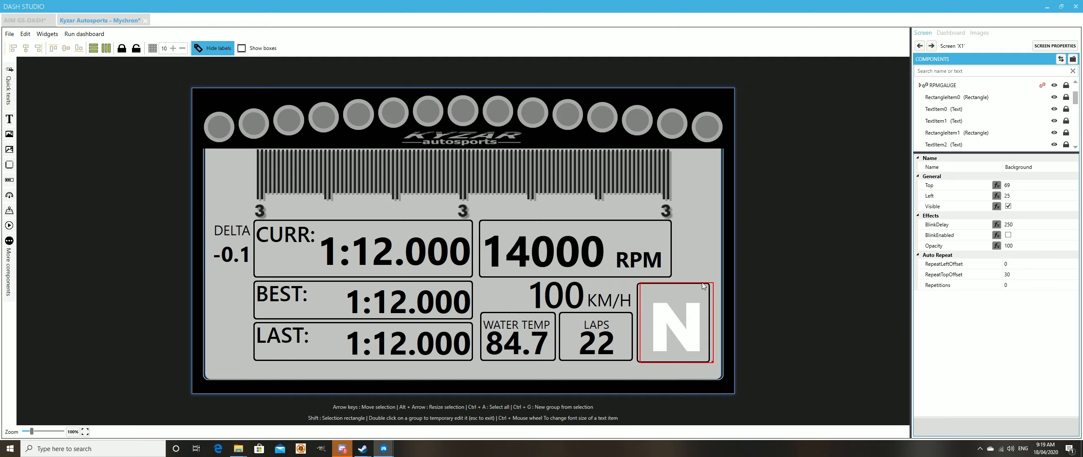
left_click(680, 283)
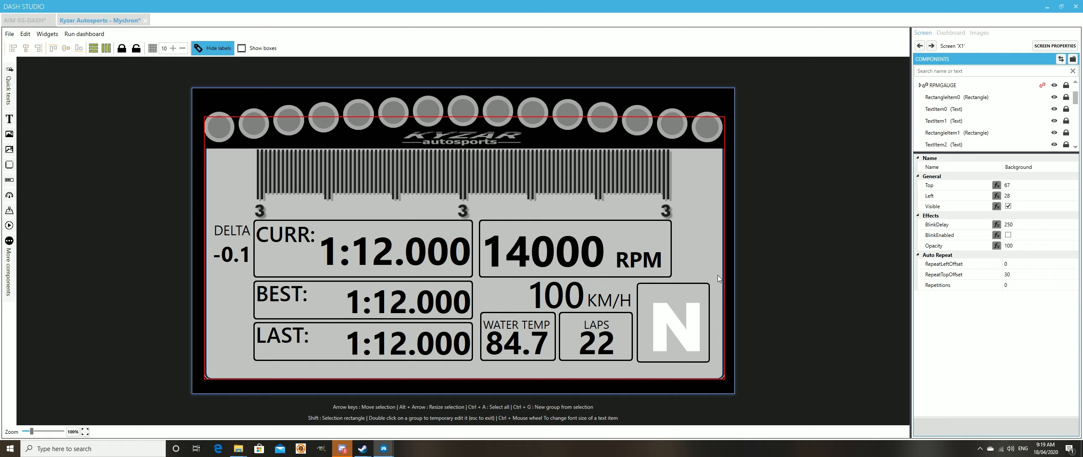
key("Left")
key("Left")
key("Left")
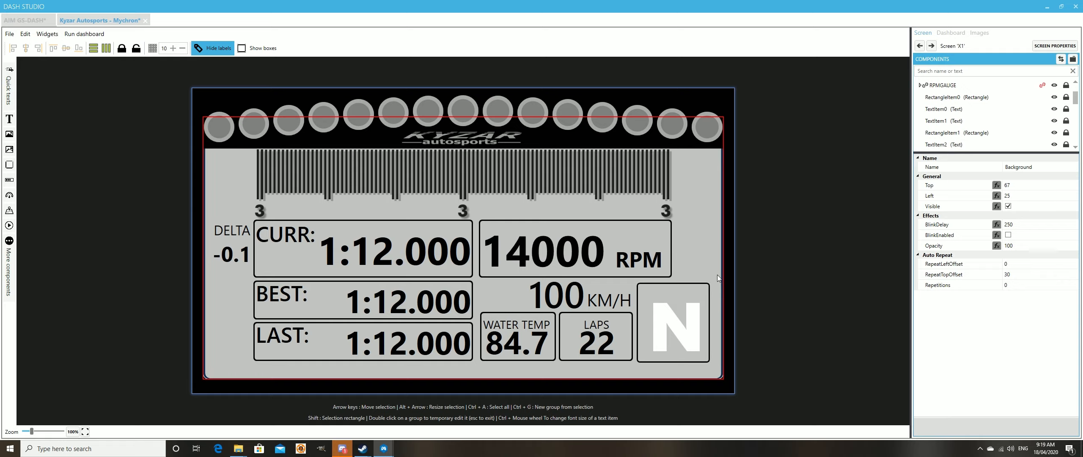
Step: Align the bottom edges of the N text and its box with the LAPS box, putting the text at top 455
left_click(698, 285)
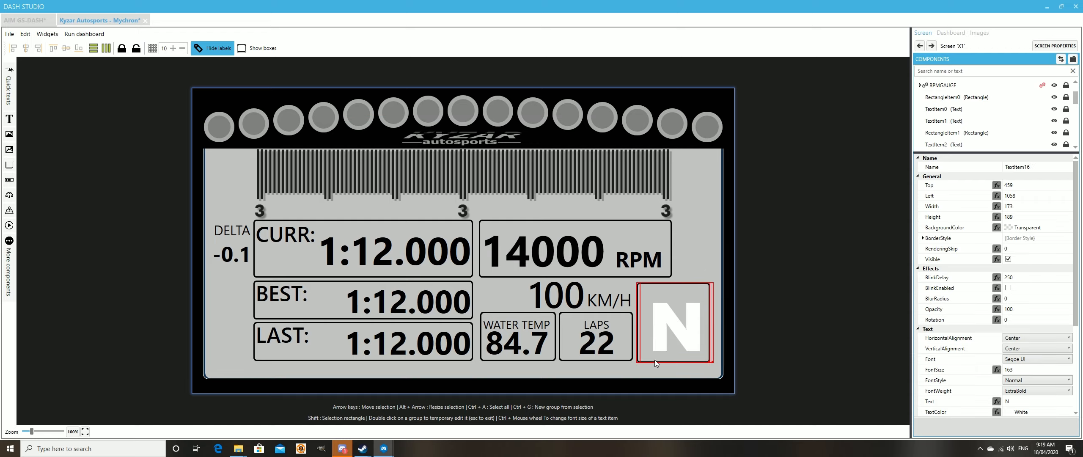
left_click_drag(655, 359, 655, 357)
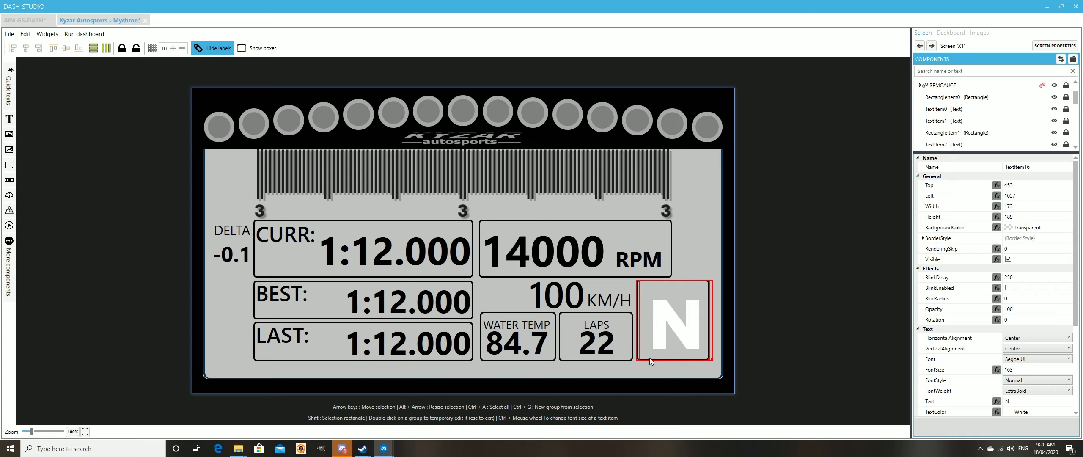
left_click(561, 357, "ctrl")
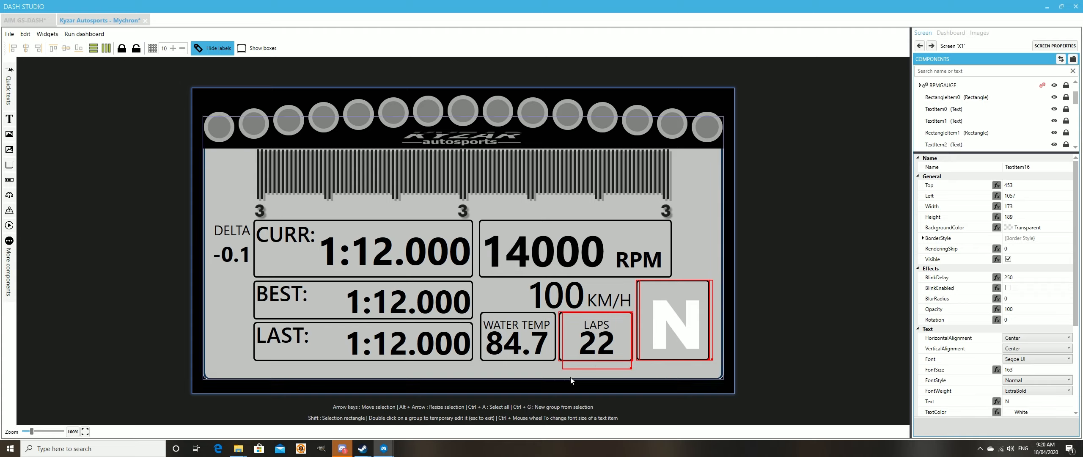
left_click(618, 368, "ctrl")
left_click(78, 49)
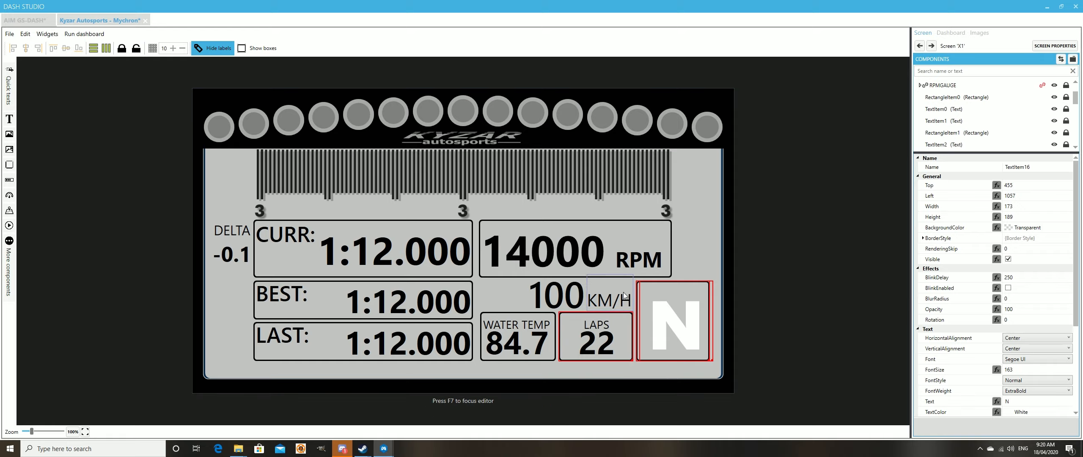
Step: Align the left edges of the N text and its box, putting the text at left 1049
left_click(658, 298)
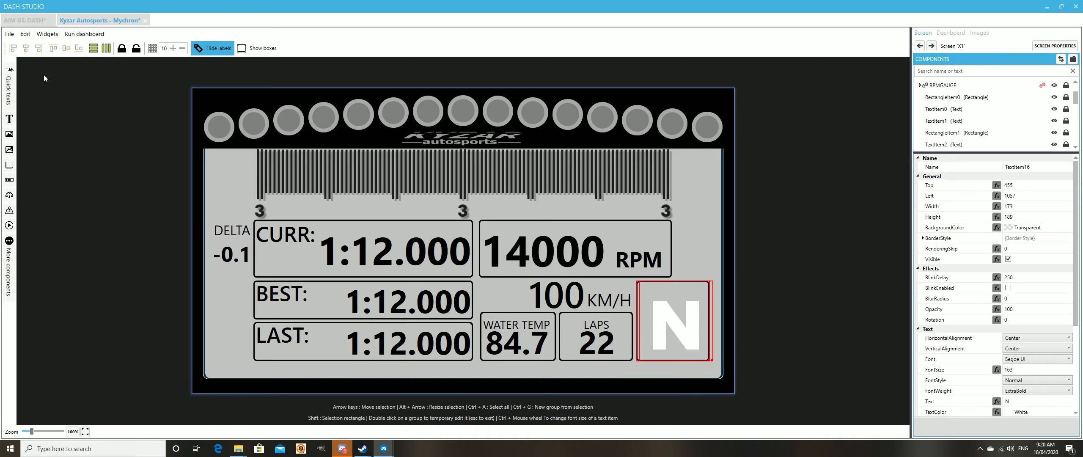
left_click(14, 50)
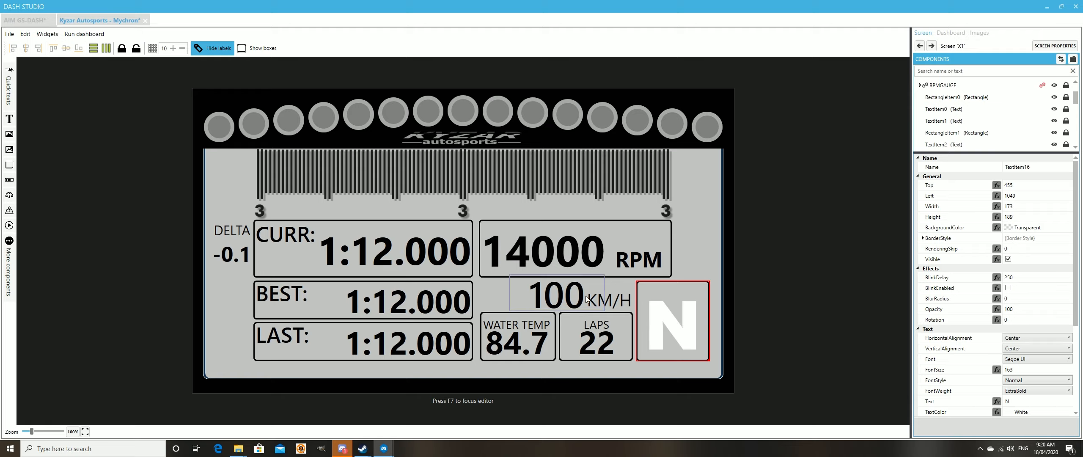
left_click(706, 239)
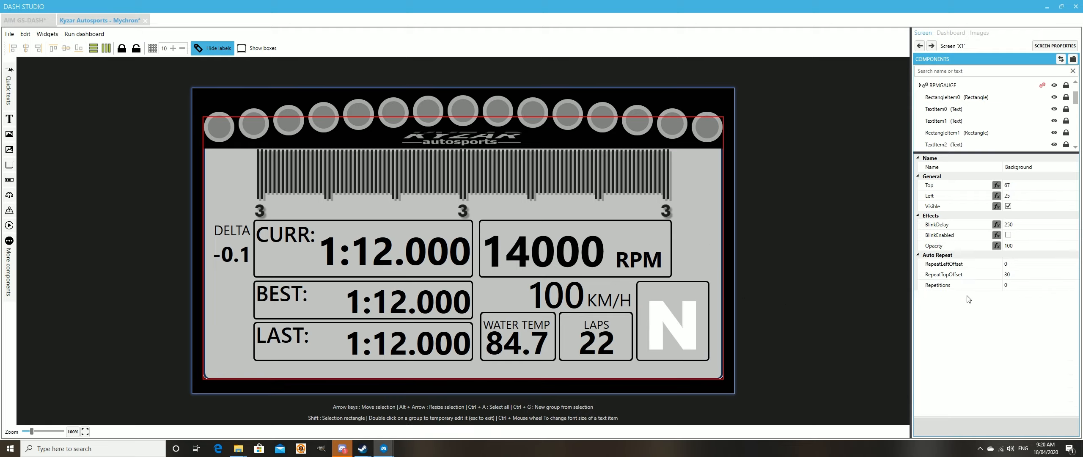
Step: Increase the N text's font size to 198
left_click(694, 323)
left_click(1062, 373)
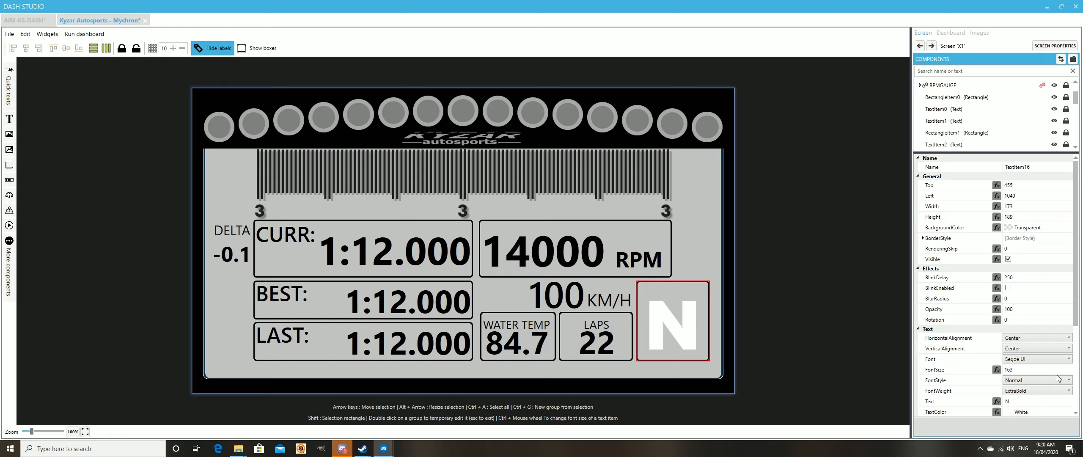
left_click(1069, 367)
left_click(1069, 368)
left_click(1069, 367)
left_click(1070, 368)
left_click(1069, 368)
left_click(1069, 368)
left_click(1069, 367)
left_click(1070, 368)
left_click(1069, 368)
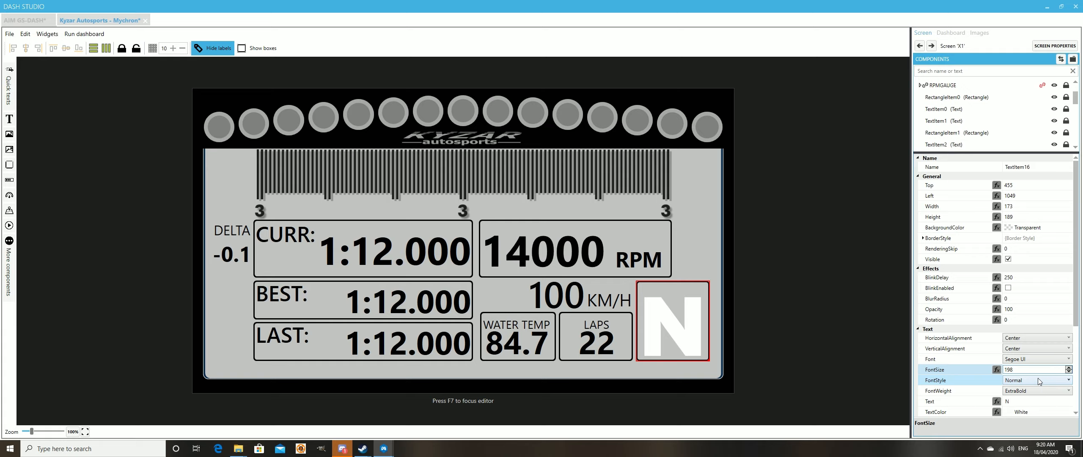
Step: Set the N text's color to black
scroll(1048, 379, "down", 1)
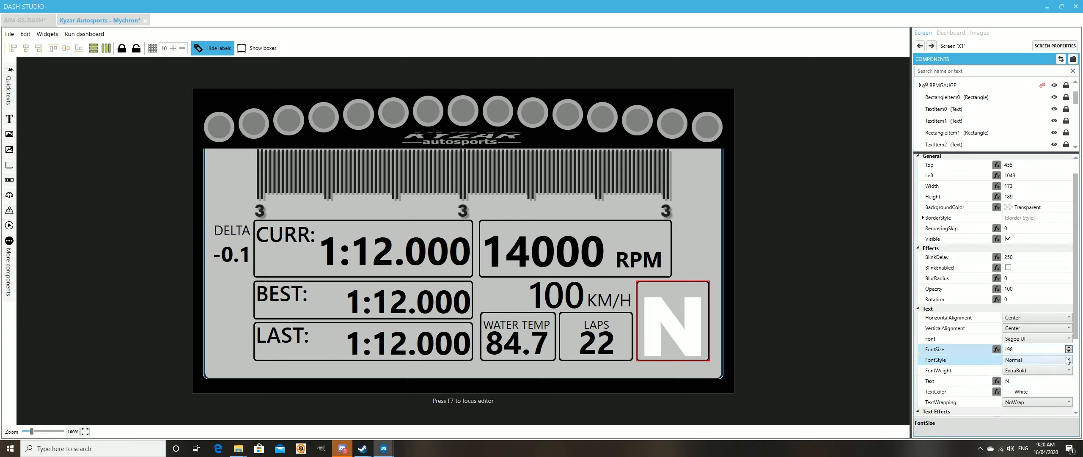
left_click(1069, 391)
left_click(1026, 380)
Step: Move the Background group straight down to about top 86
left_click(694, 232)
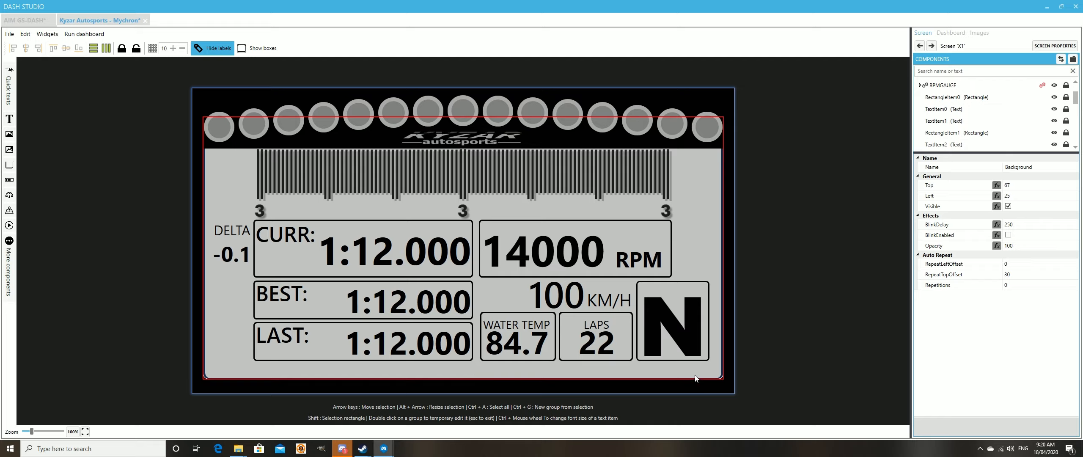
left_click_drag(695, 378, 695, 386)
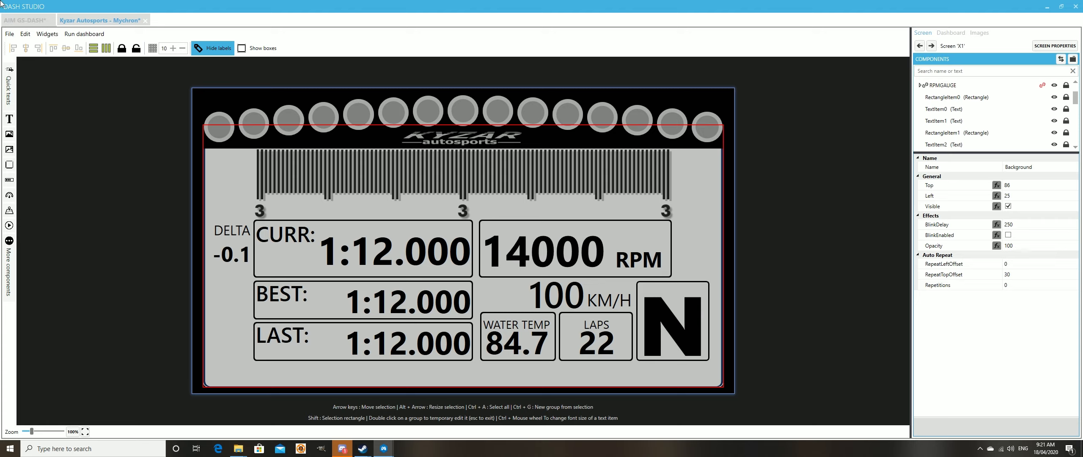
Step: Add a text item below the LAST lap box and the water temperature box, and set its text to KZ2
left_click(9, 120)
left_click_drag(217, 111, 491, 383)
left_click(939, 402)
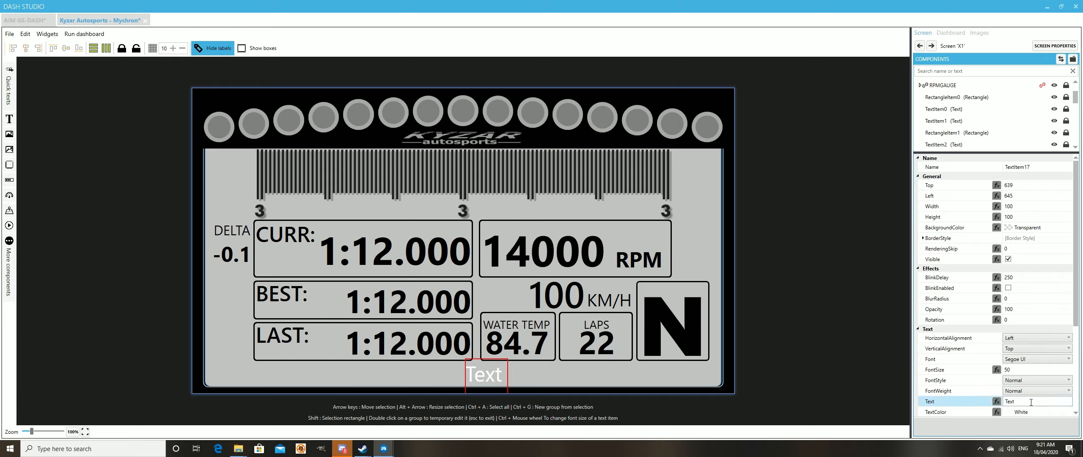
type("KZ2")
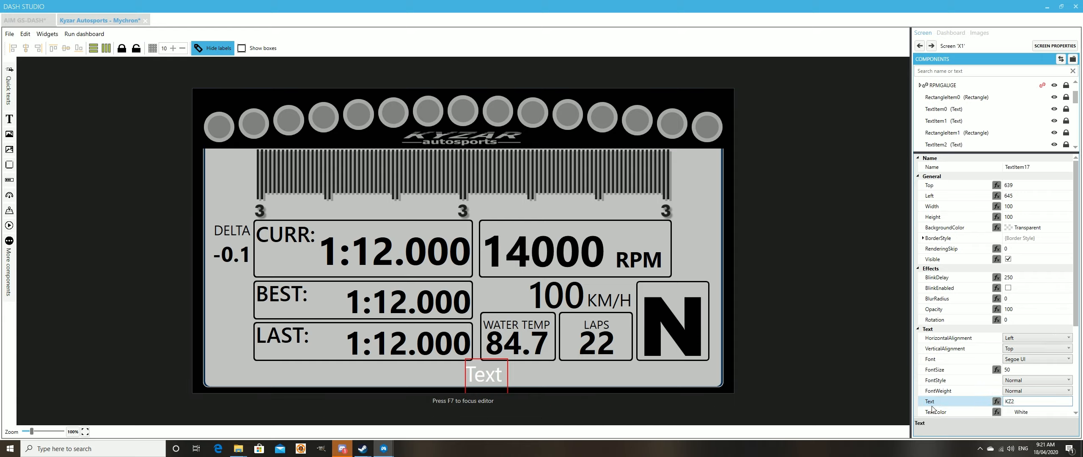
scroll(1057, 343, "down", 2)
scroll(1059, 344, "down", 2)
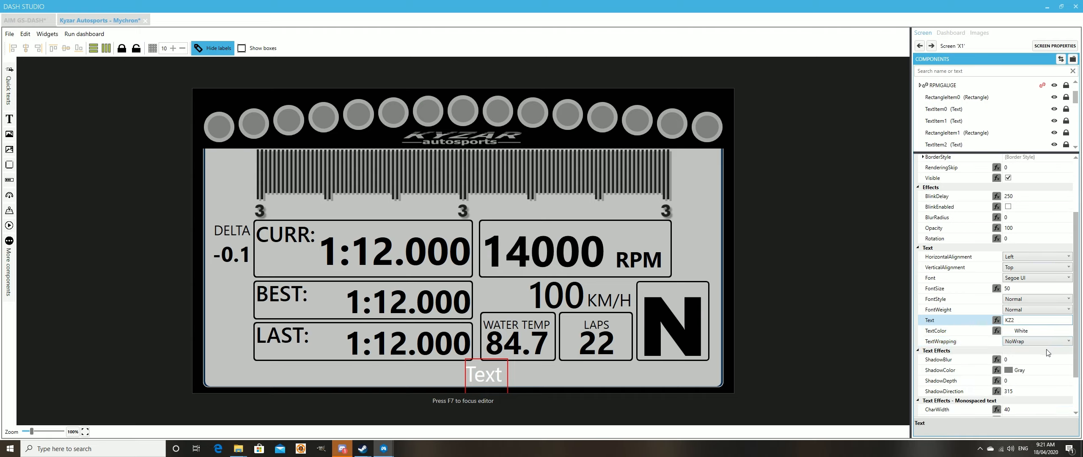
key("Tab")
Step: Style the KZ2 text as Italic, ExtraBold and black at font size 55
left_click(1068, 299)
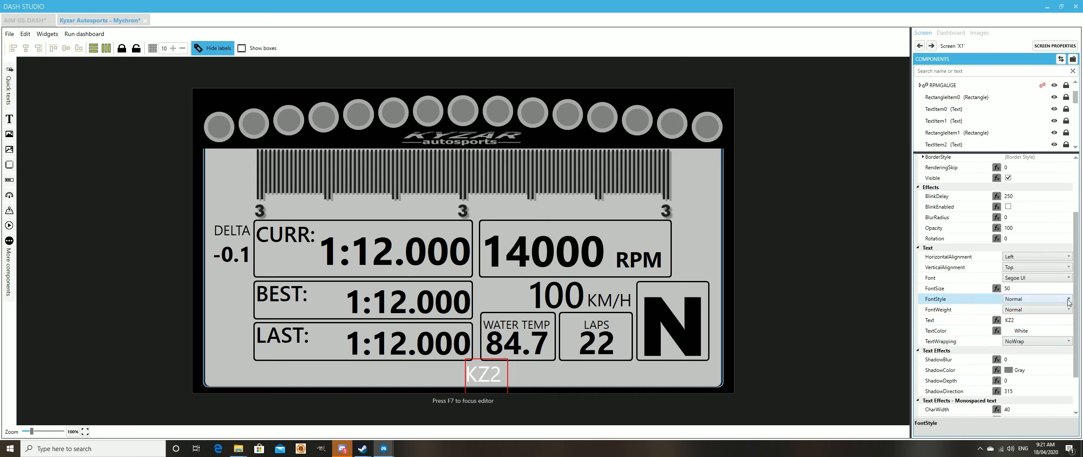
left_click(1057, 315)
left_click(1065, 319)
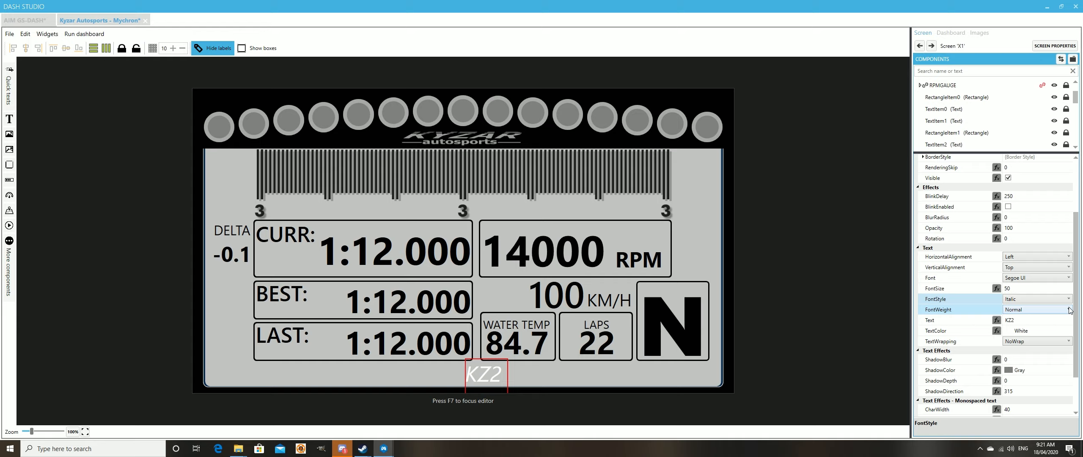
left_click(1069, 309)
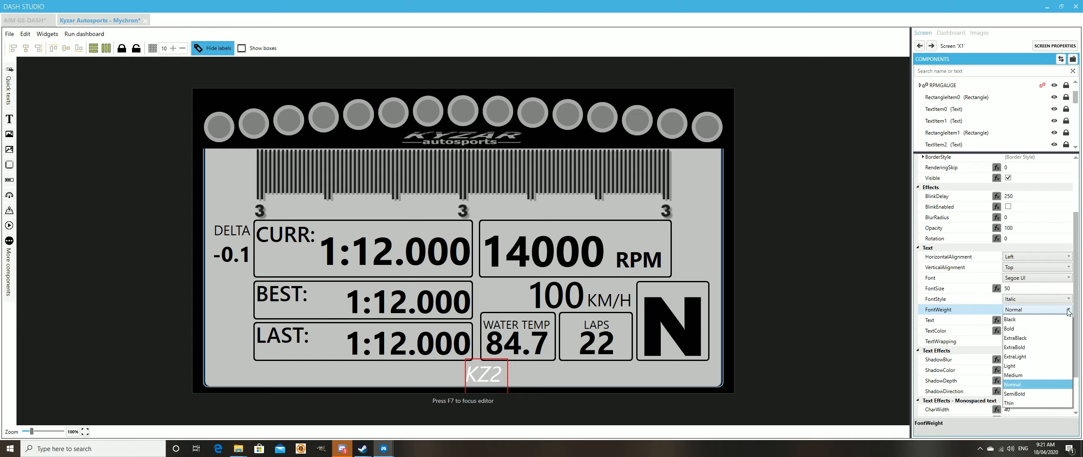
left_click(1020, 348)
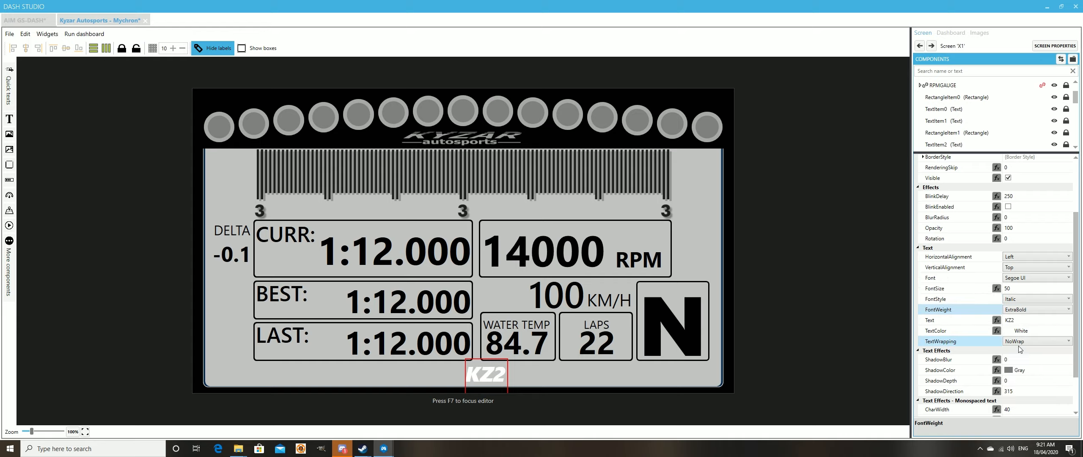
left_click(1068, 331)
left_click(1023, 318)
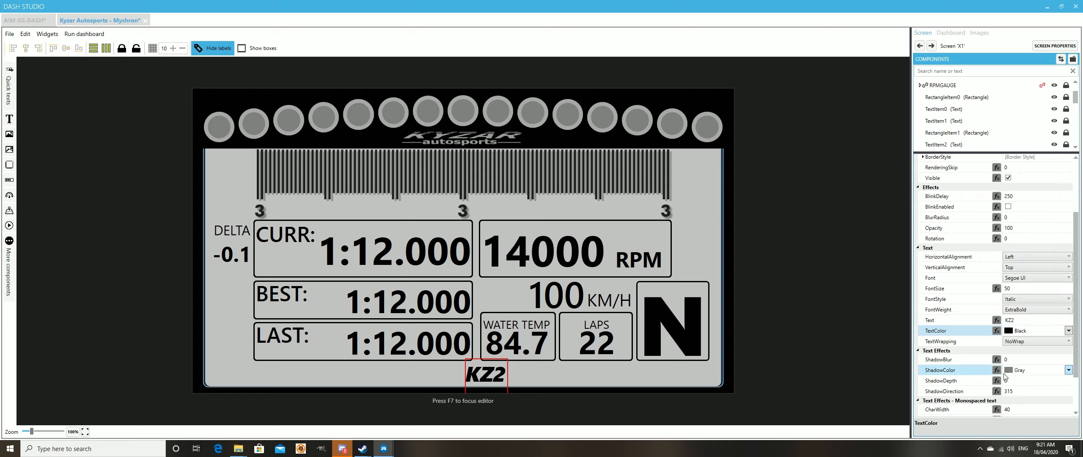
left_click(1069, 286)
left_click(1069, 287)
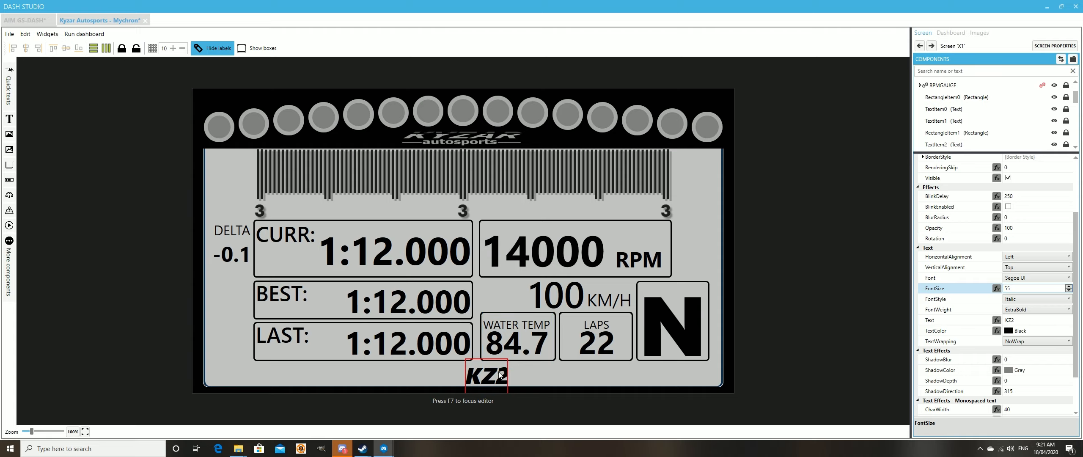
Step: Move the KZ2 text into the strip beneath the lap time boxes and resize its frame to about 111 by 66
left_click_drag(500, 374, 525, 377)
left_click_drag(459, 361, 471, 374)
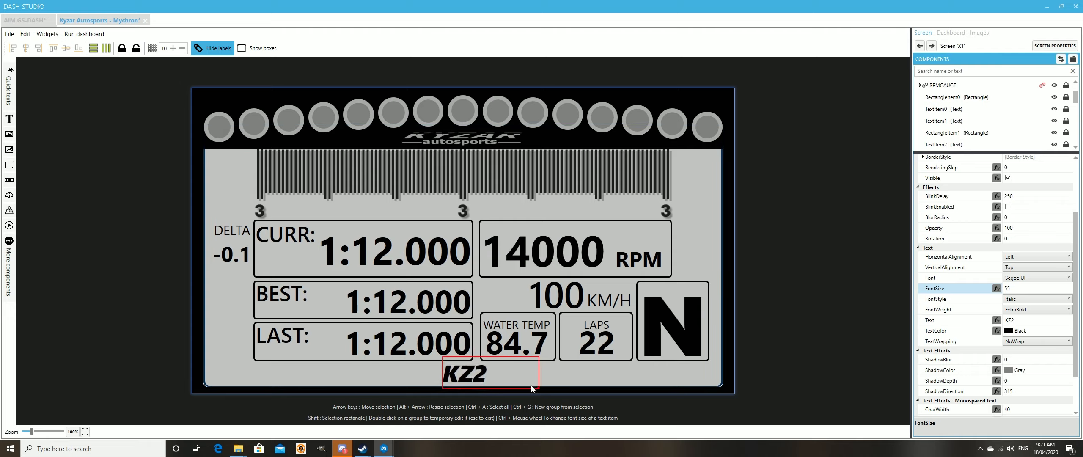
left_click_drag(539, 388, 487, 384)
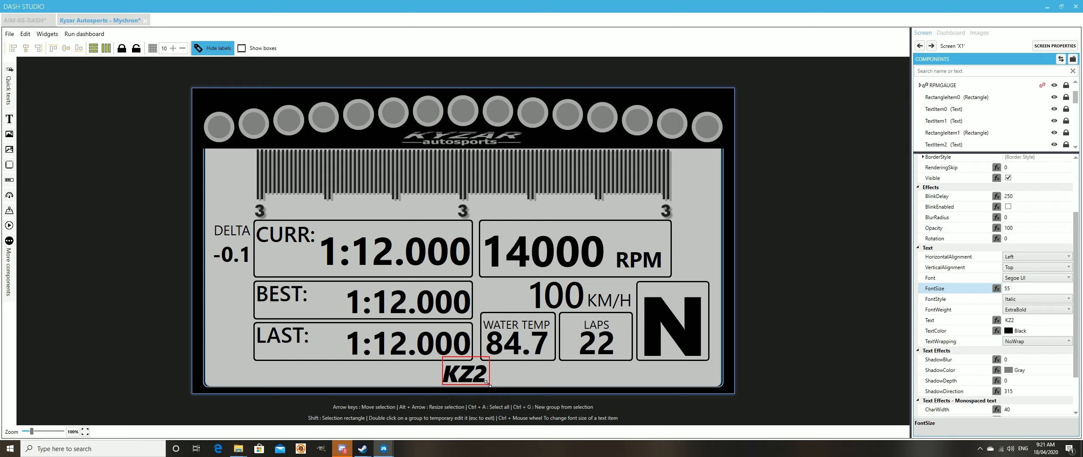
Step: Center the KZ2 text both ways within its frame and center the frame horizontally on the screen at left 584.5
left_click(1068, 257)
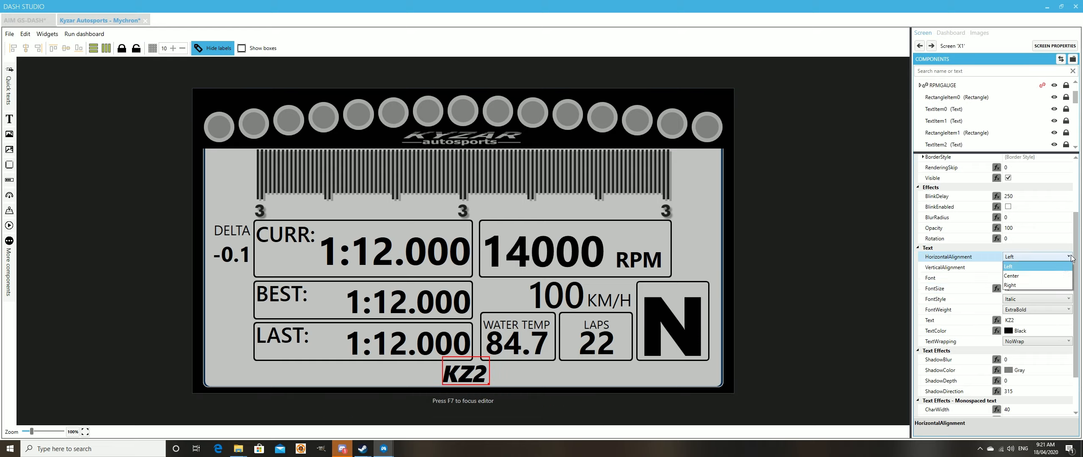
left_click(1047, 275)
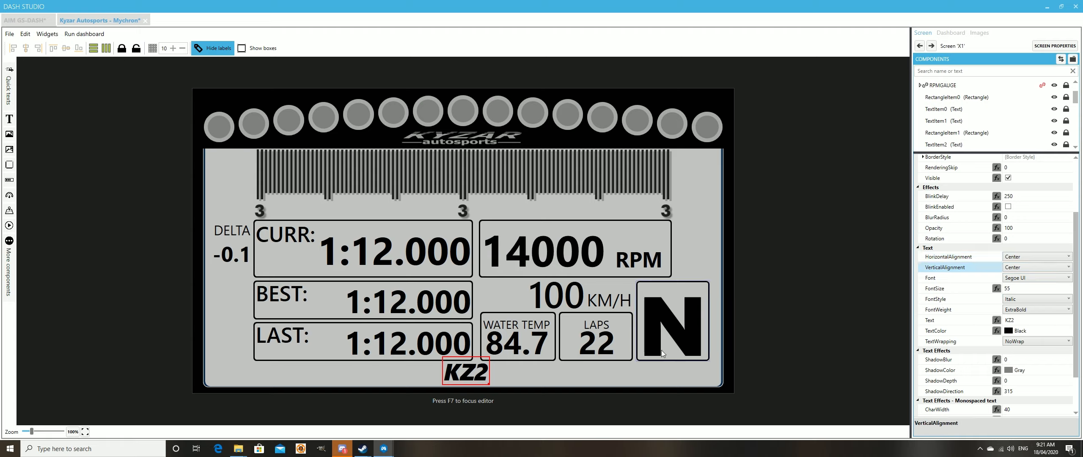
left_click_drag(465, 369, 471, 371)
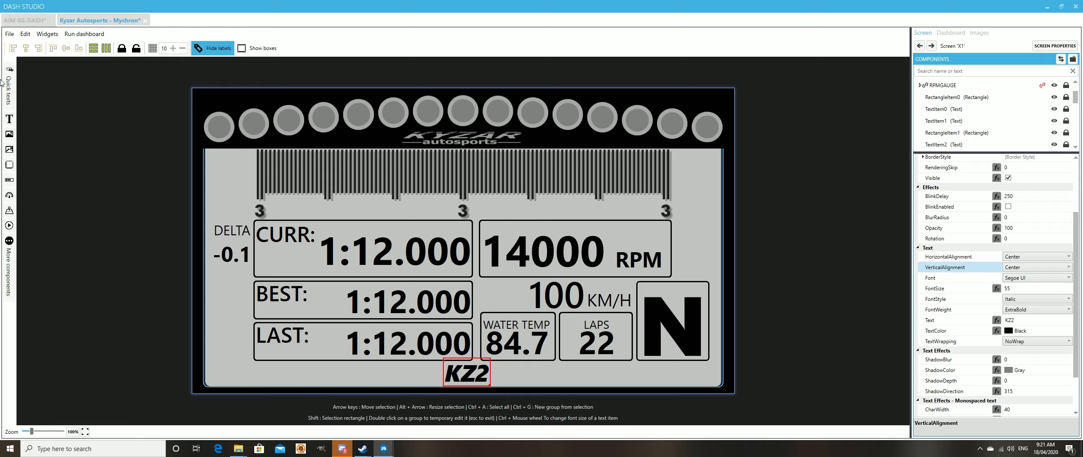
left_click(26, 48)
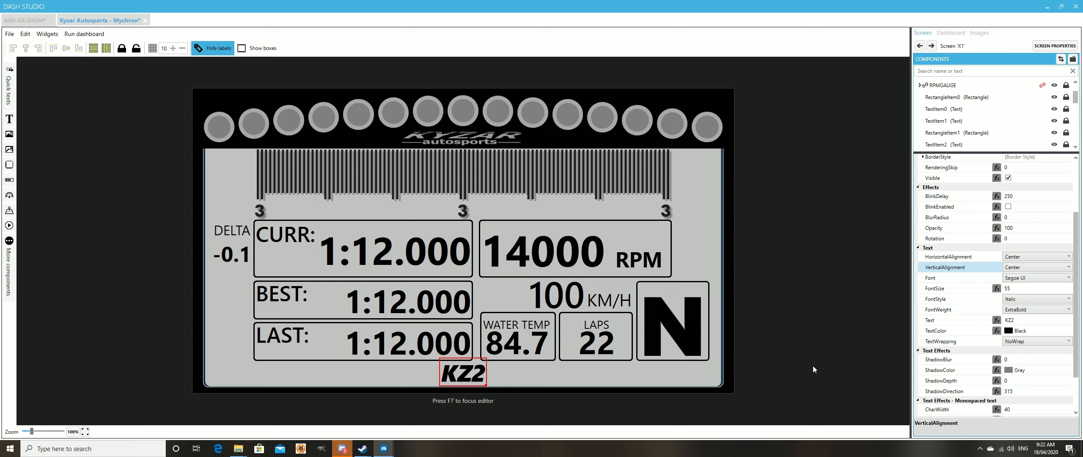
Step: Copy the KZ2 text item onto the X30 screen and place it below the lap boxes at about top 633, left 596
left_click(461, 372)
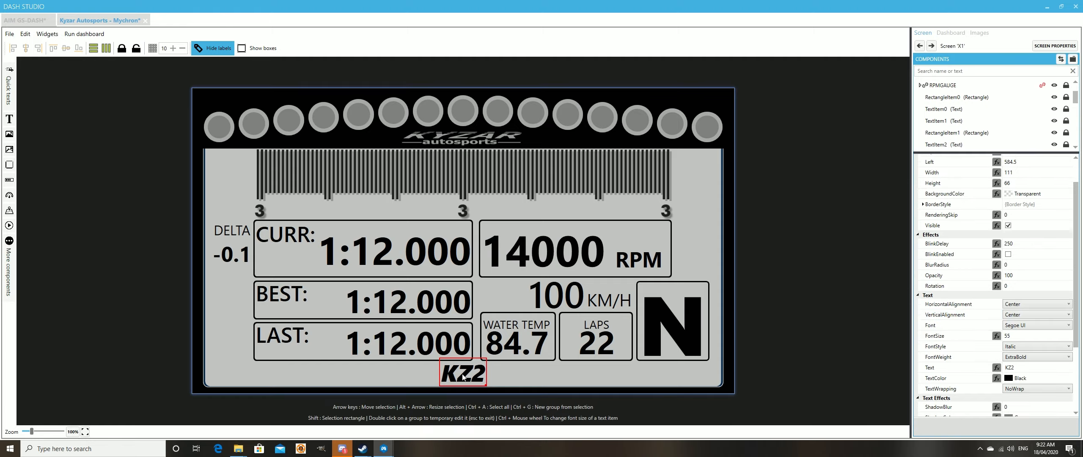
left_click(920, 46)
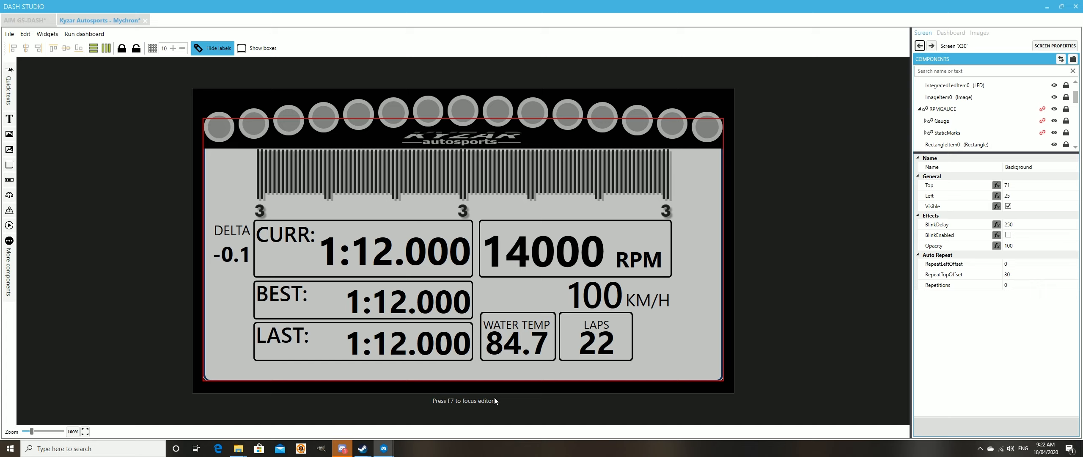
key("ctrl+v")
left_click(476, 371)
key("Down")
key("Down")
key("Down")
key("Down")
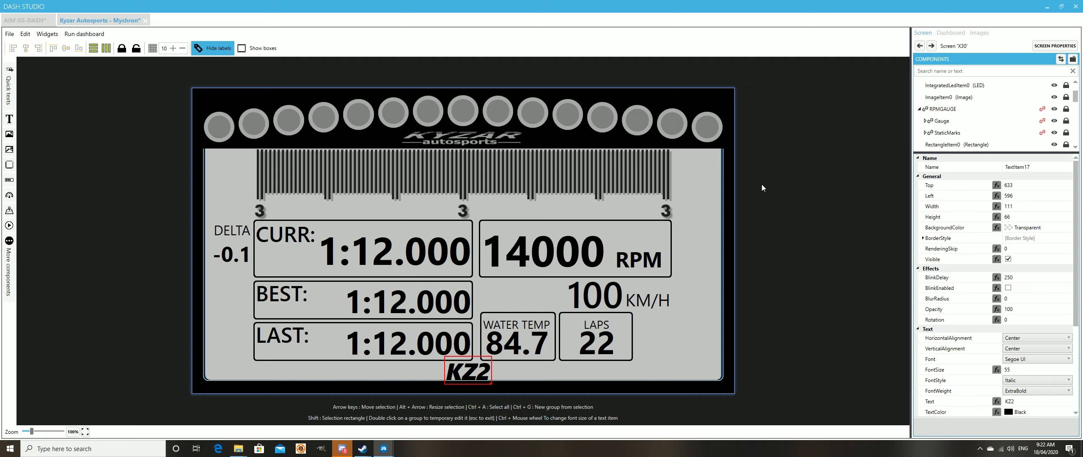
Step: Move the X30 screen's Background group down to top 86, left 25, to match the KZ2 screen
left_click(932, 48)
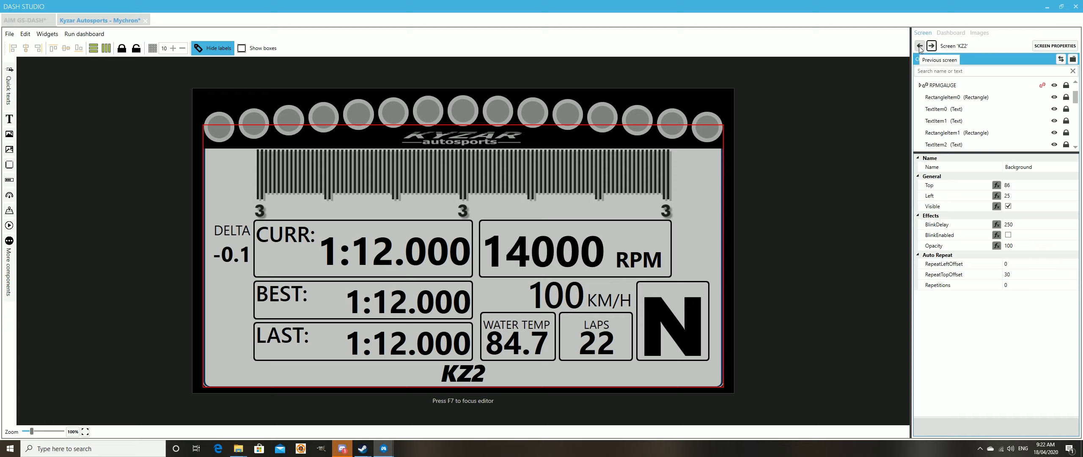
left_click(919, 46)
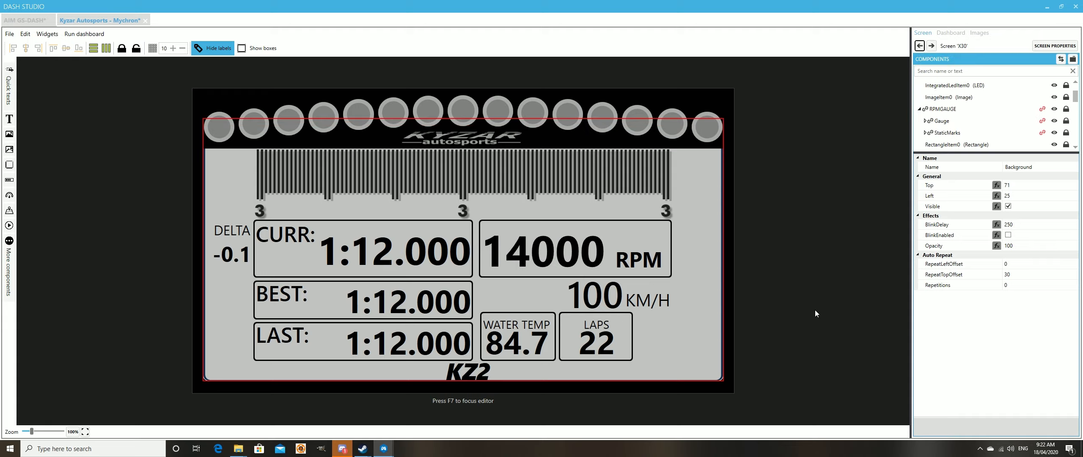
left_click_drag(715, 310, 714, 315)
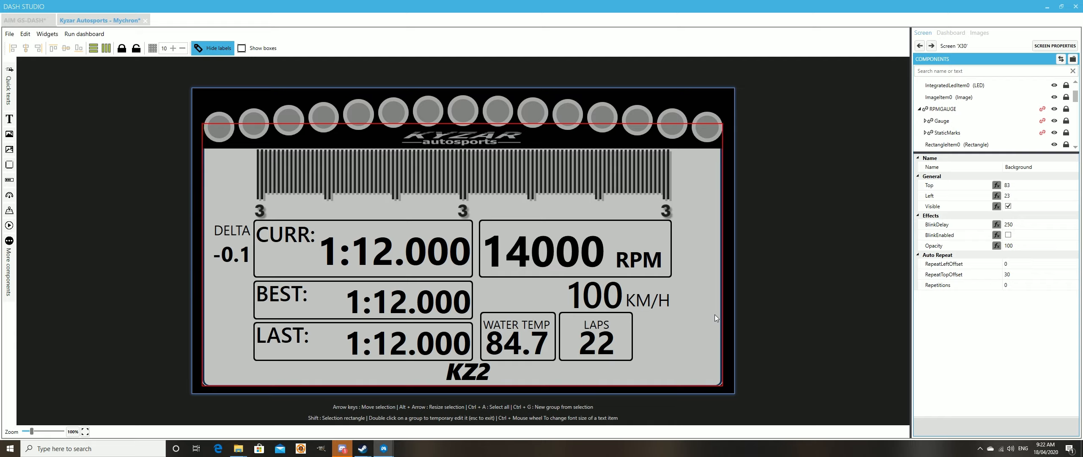
left_click_drag(714, 315, 716, 315)
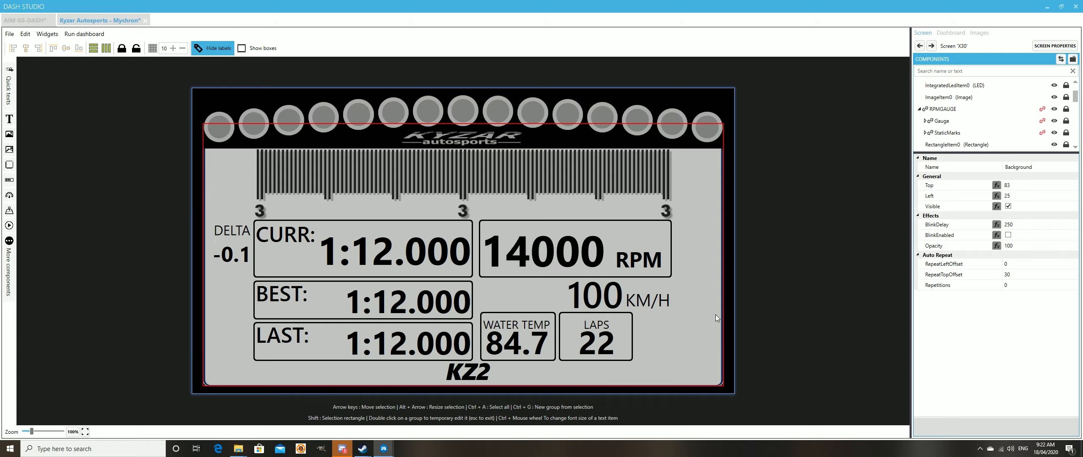
left_click(932, 47)
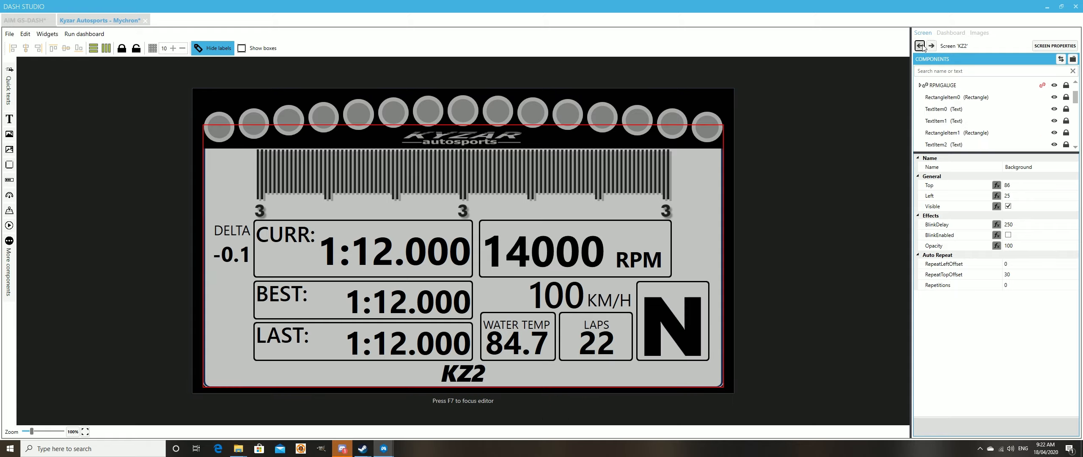
left_click(711, 214)
left_click_drag(712, 214, 712, 215)
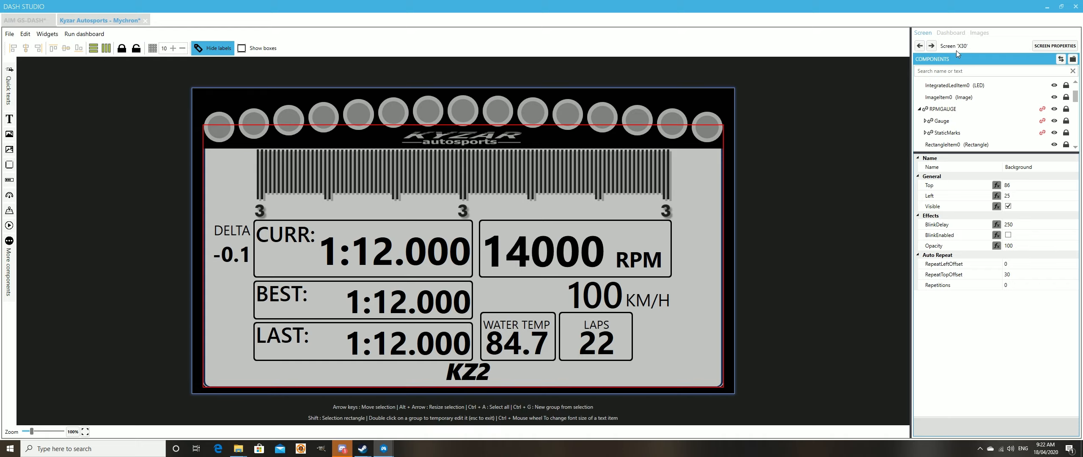
left_click(923, 47)
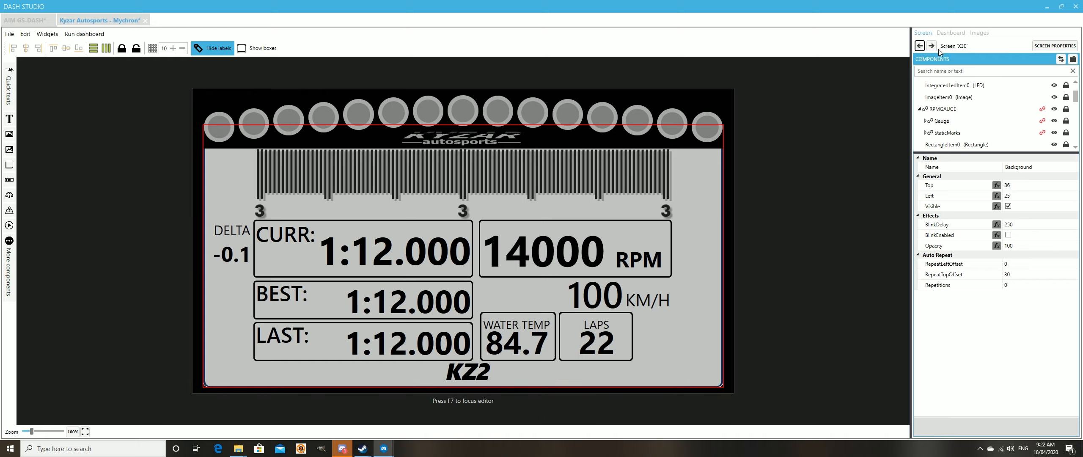
left_click(932, 46)
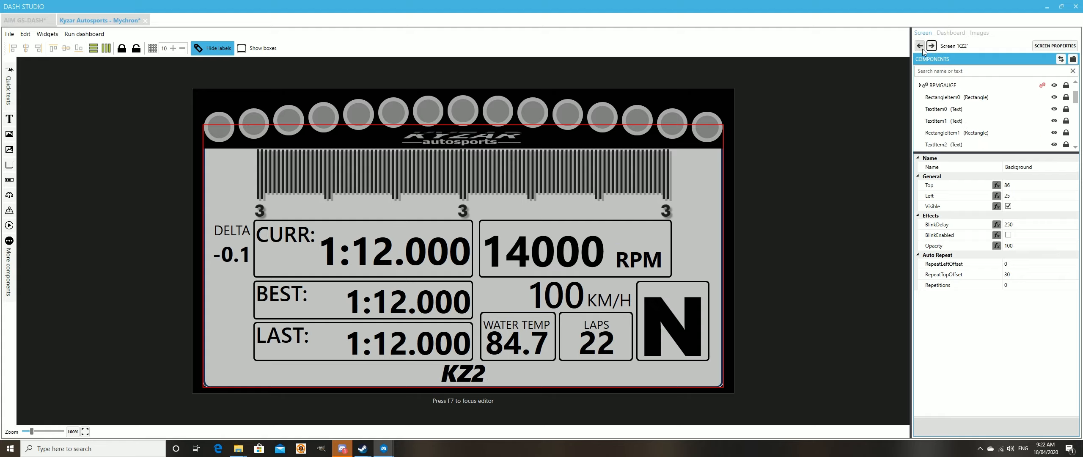
Step: Change the pasted KZ2 text on the X30 screen to X30
left_click(920, 46)
left_click(468, 372)
left_click(940, 402)
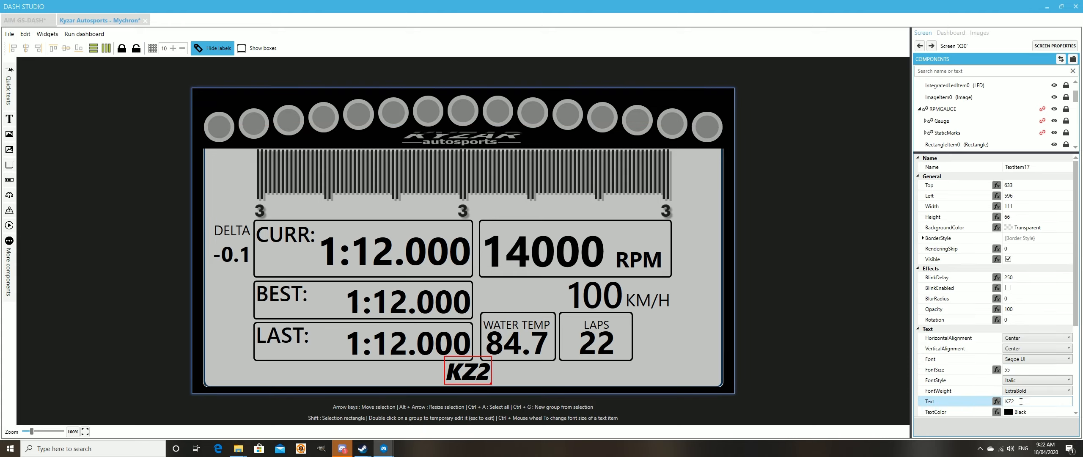
type("X30")
key("Tab")
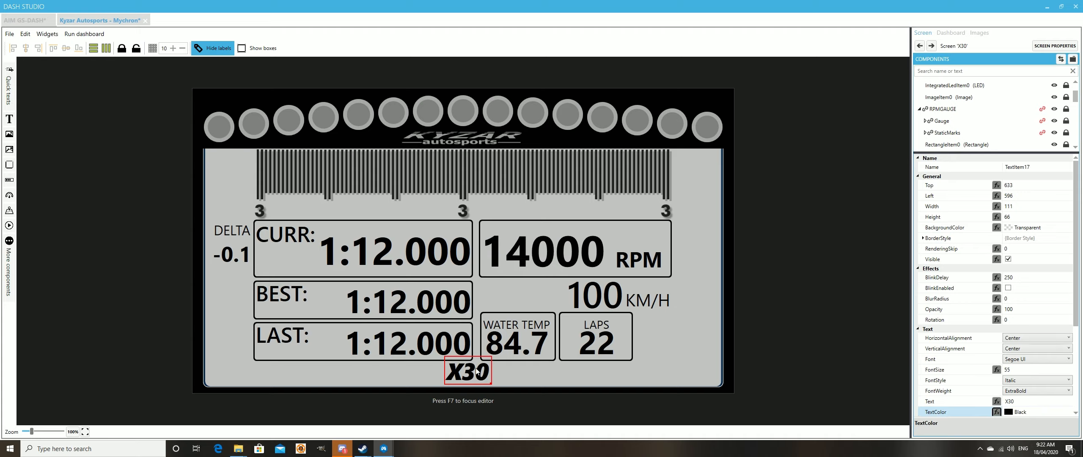
Step: Move the X30 text down to about top 640, center it horizontally, and compare its placement with the KZ2 screen
left_click_drag(474, 375, 474, 378)
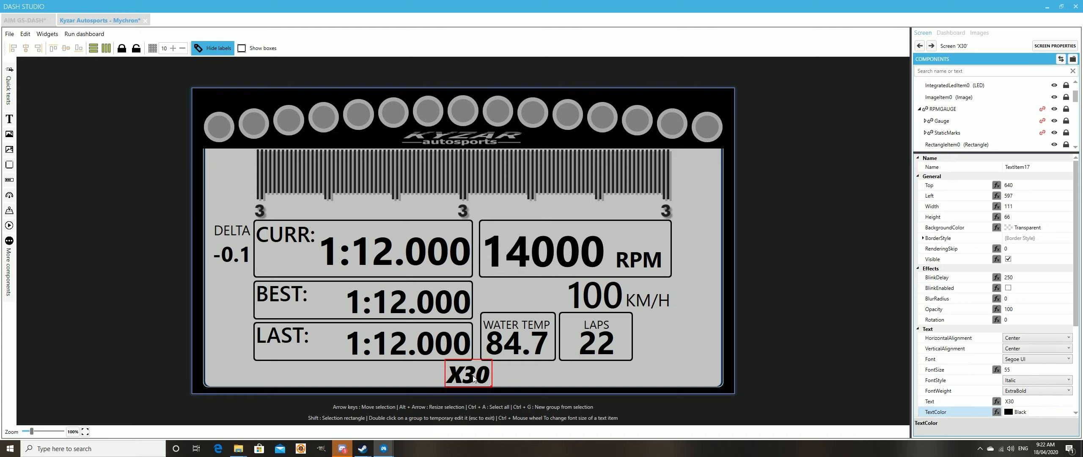
left_click(26, 48)
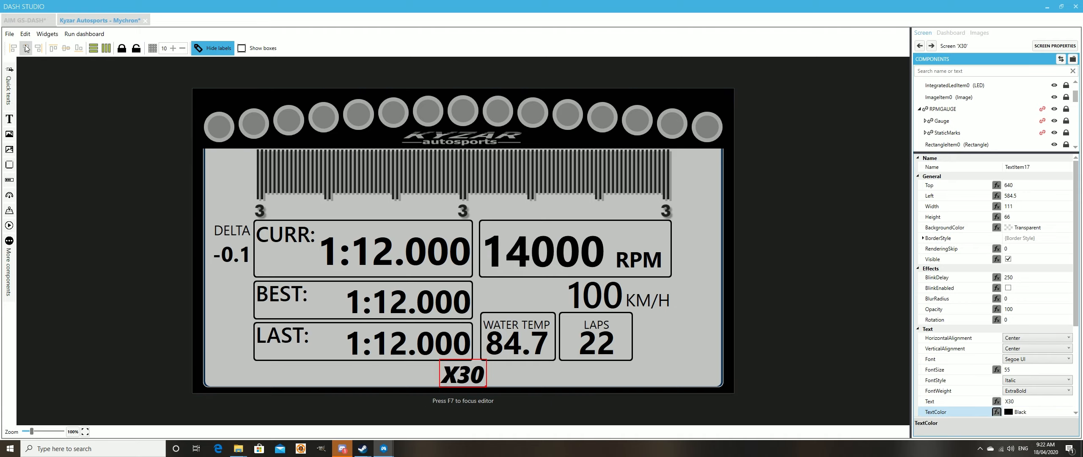
left_click(932, 46)
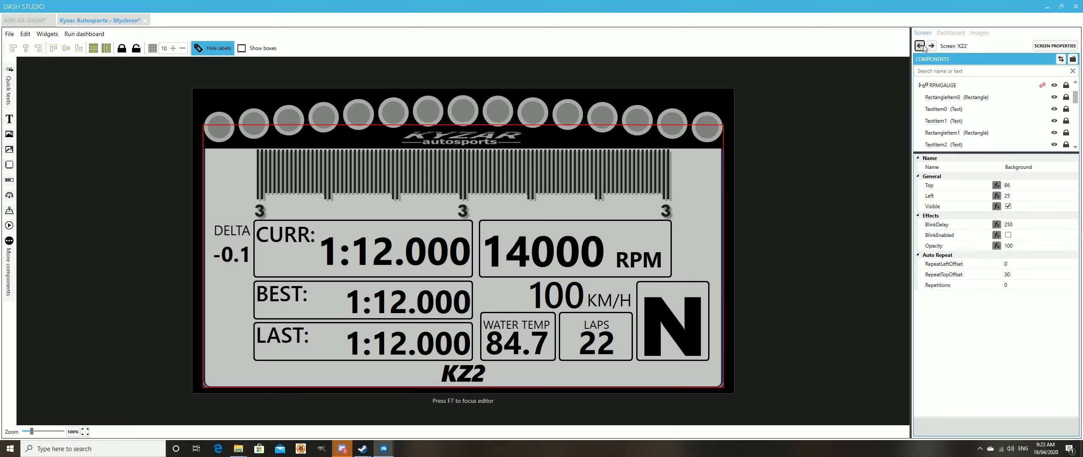
left_click(932, 47)
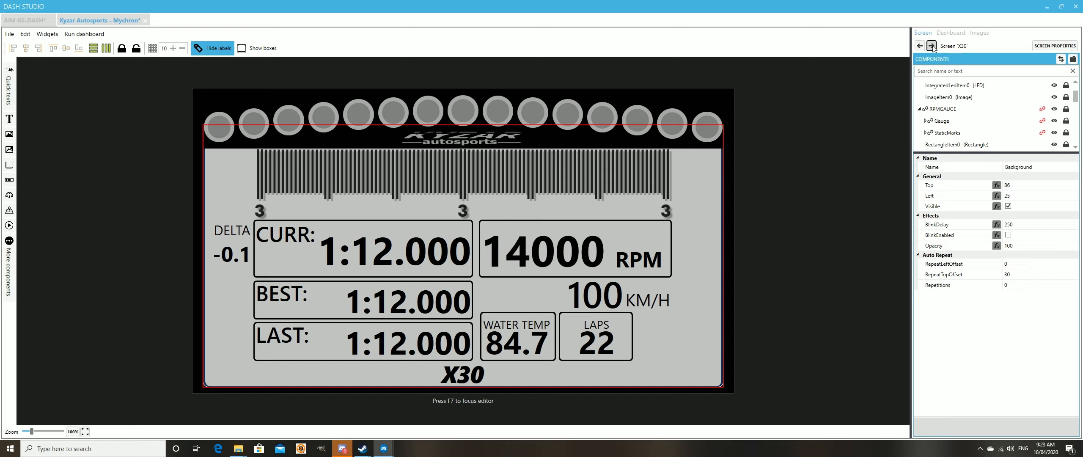
left_click(931, 47)
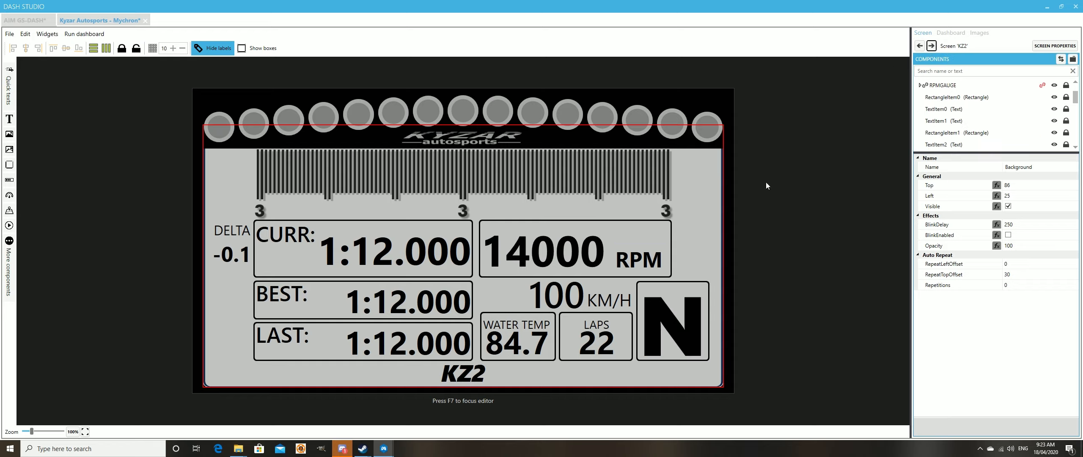
left_click(919, 46)
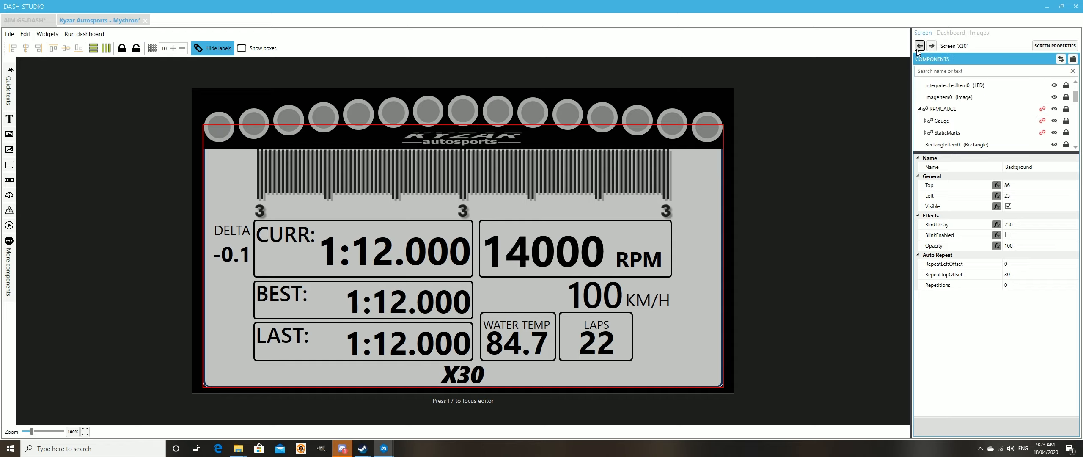
Step: Examine the RPM gauge group in the AIM GS-DASH dashboard
left_click(471, 375)
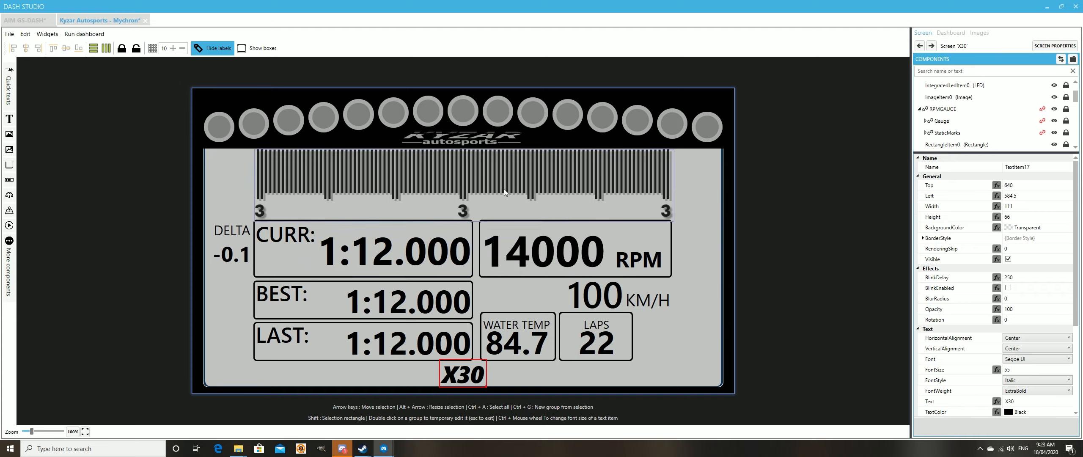
left_click(25, 21)
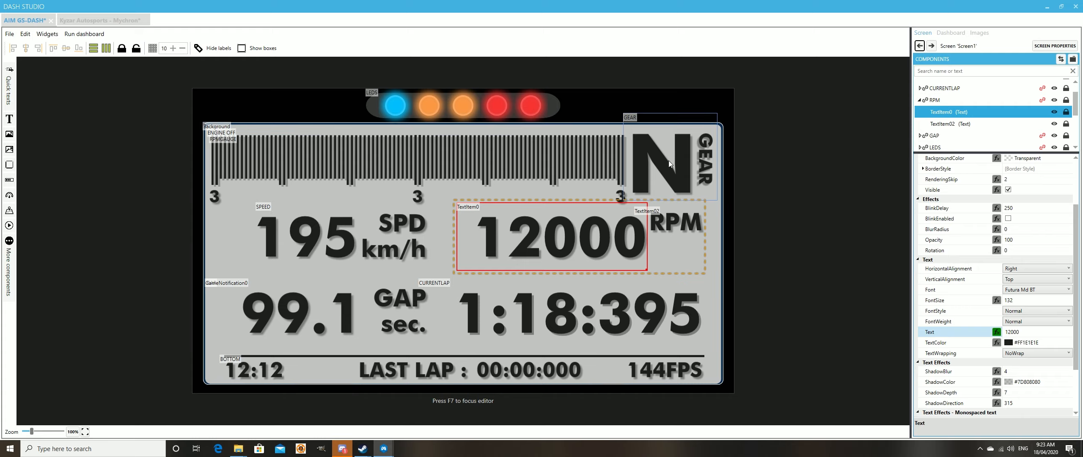
left_click(411, 153)
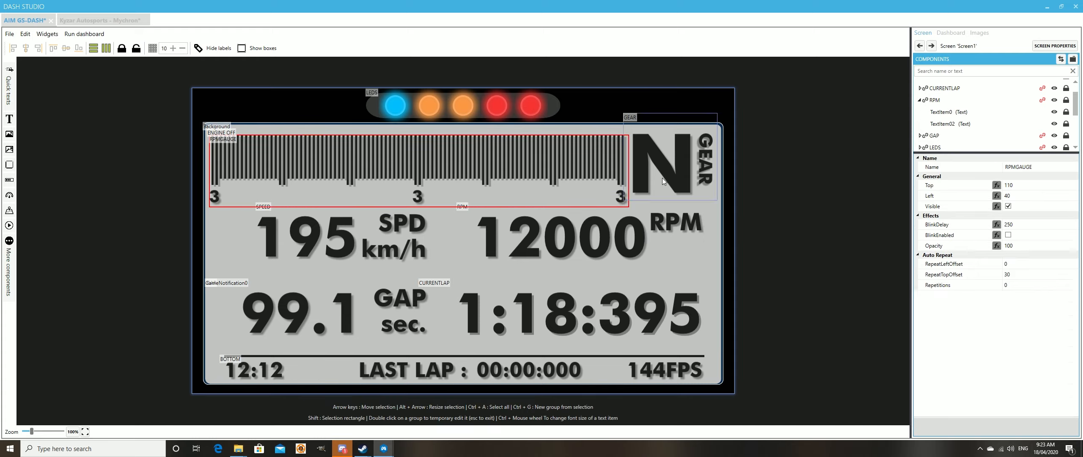
Step: Return to the Kyzar Autosports - Mychron dashboard and save it
left_click(100, 20)
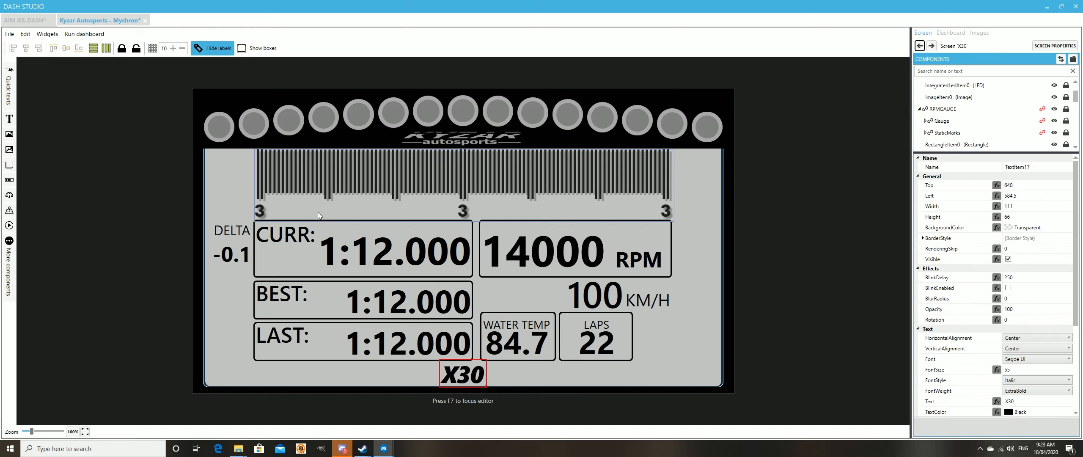
left_click(4, 33)
left_click(21, 47)
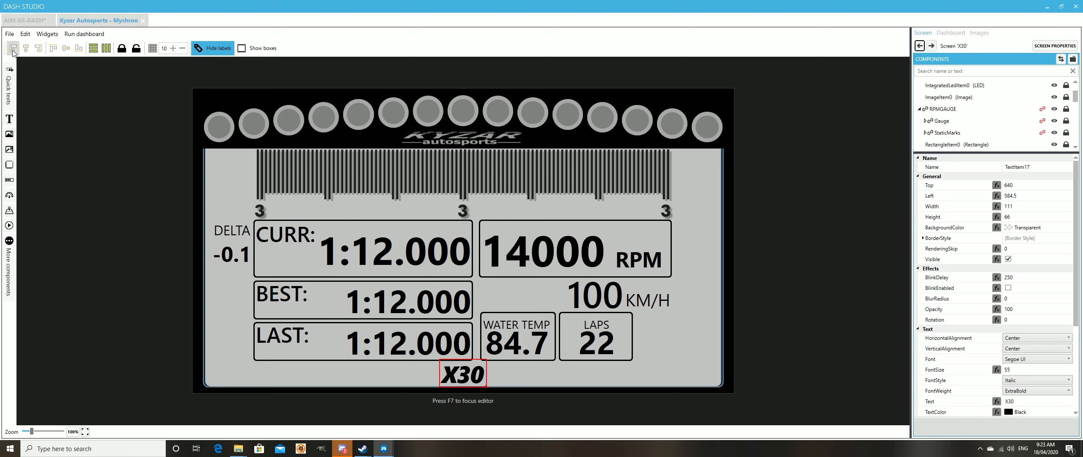